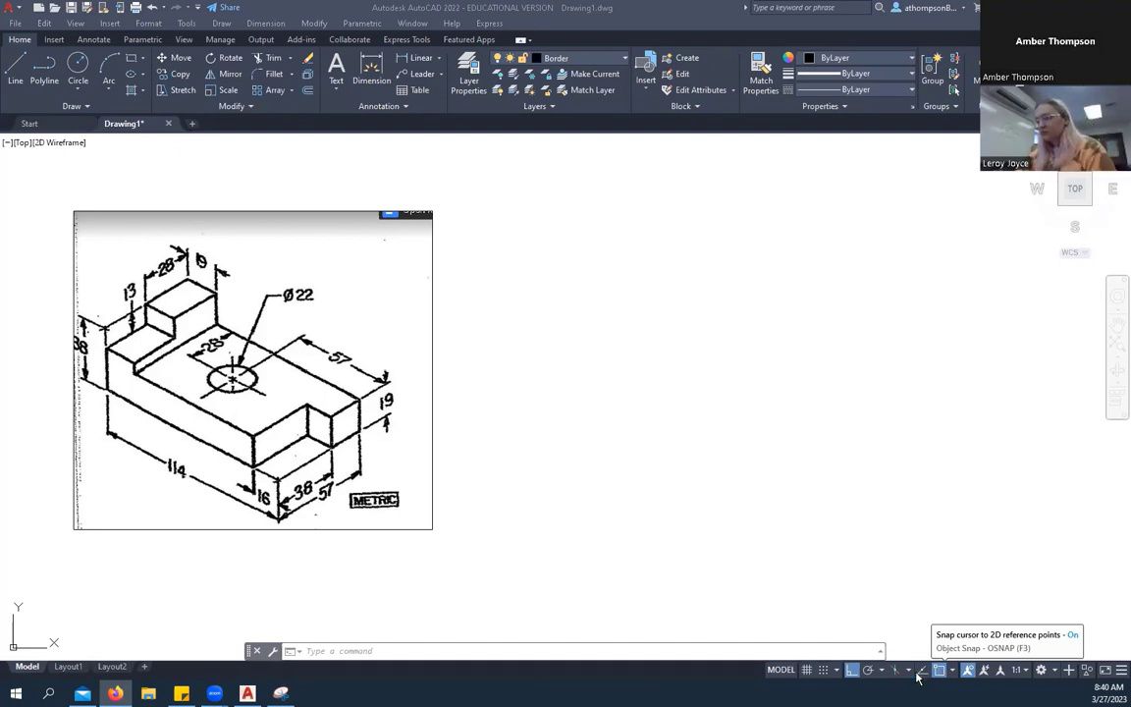
Draw a 114-unit horizontal base line.
{"action": "left_click", "coordinate": [20, 75]}
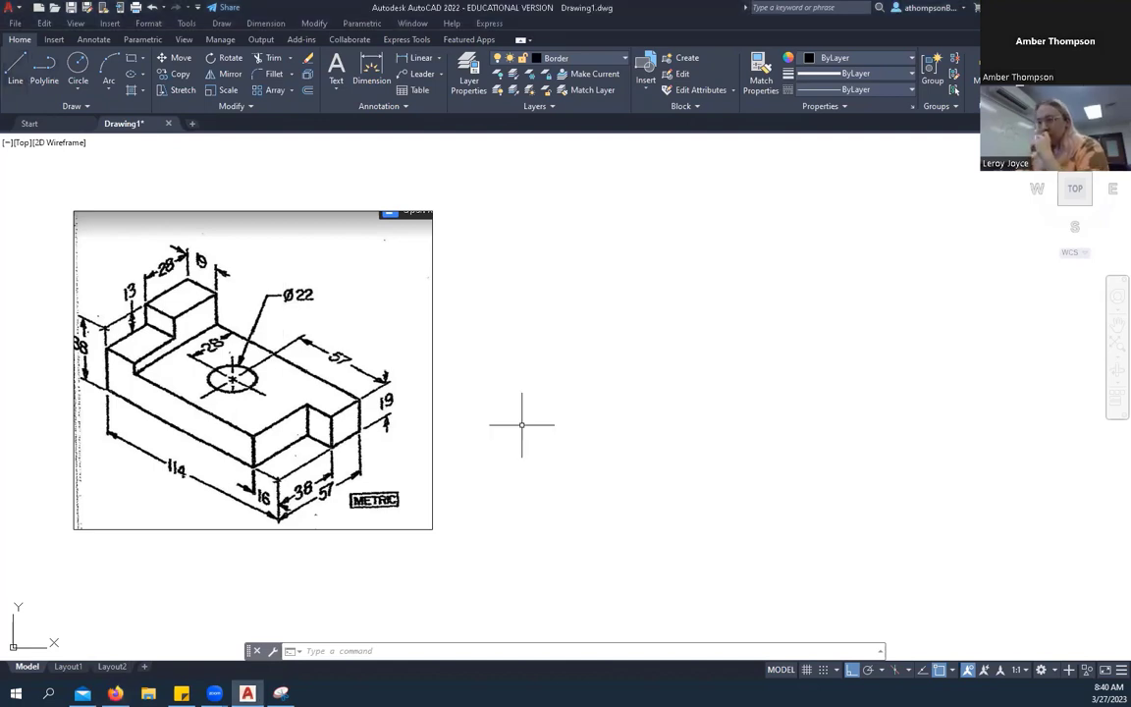
{"action": "left_click", "coordinate": [16, 69]}
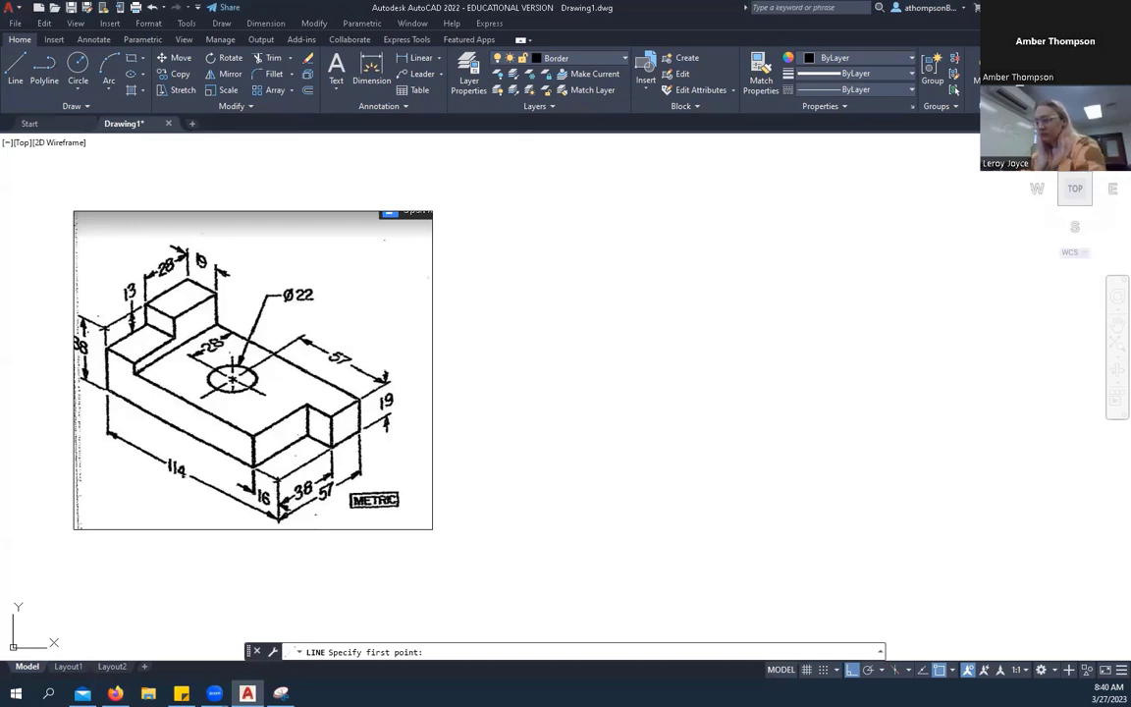
{"action": "left_click", "coordinate": [550, 488]}
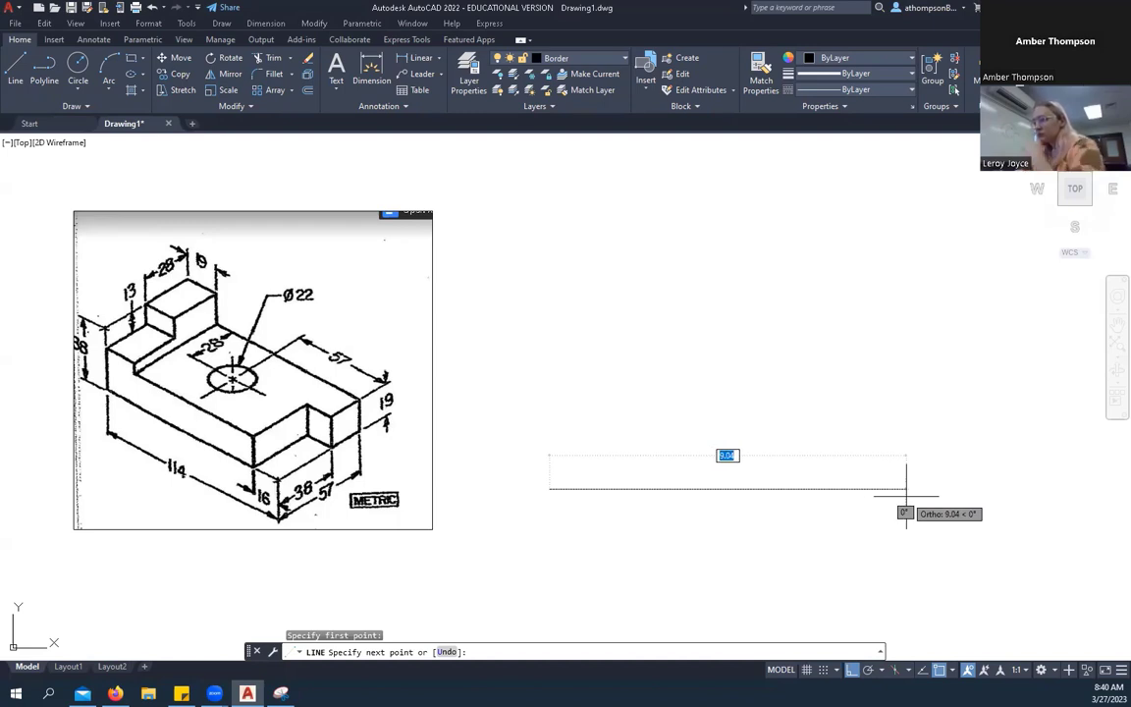
{"action": "type", "text": "114"}
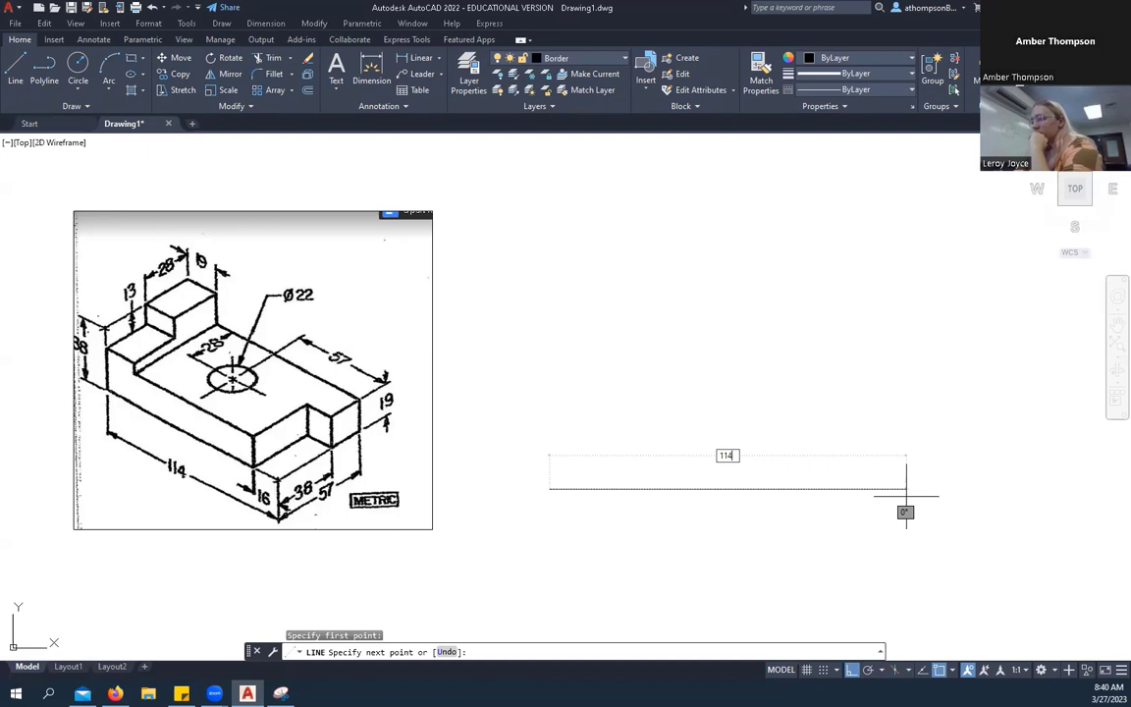
{"action": "key", "text": "Return"}
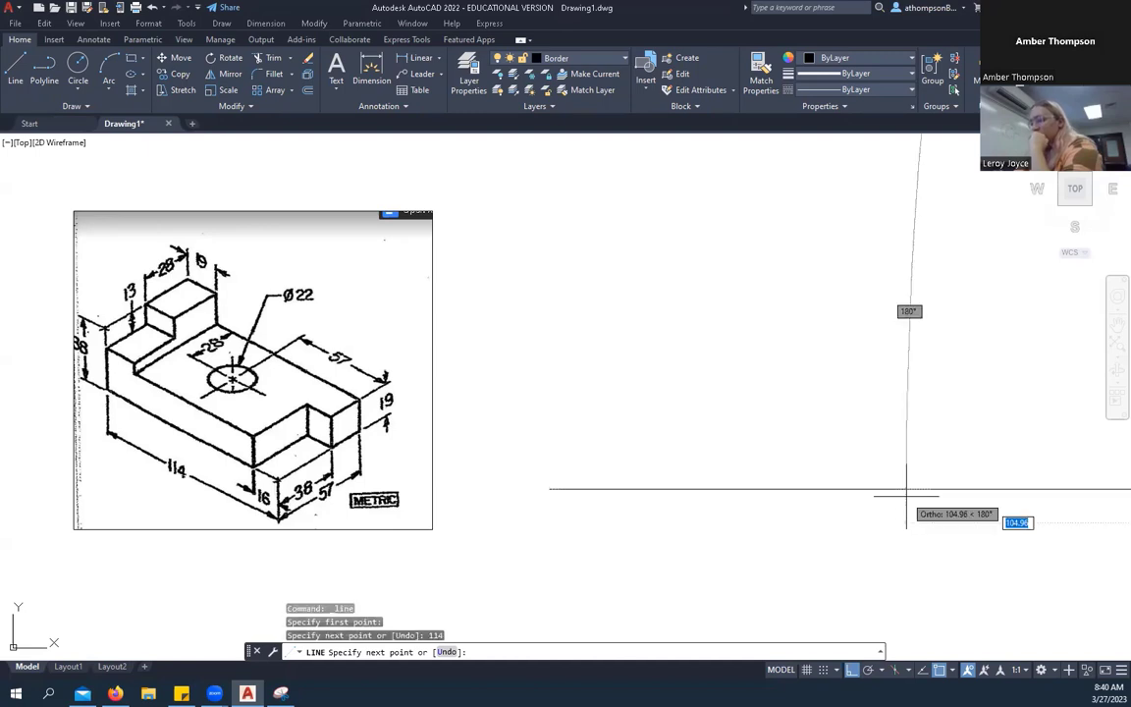
{"action": "right_click", "coordinate": [888, 385]}
{"action": "left_click", "coordinate": [956, 401]}
Scale up the reference block picture so it sits larger beside the base line.
{"action": "scroll", "coordinate": [594, 459], "scroll_direction": "down", "scroll_amount": 5}
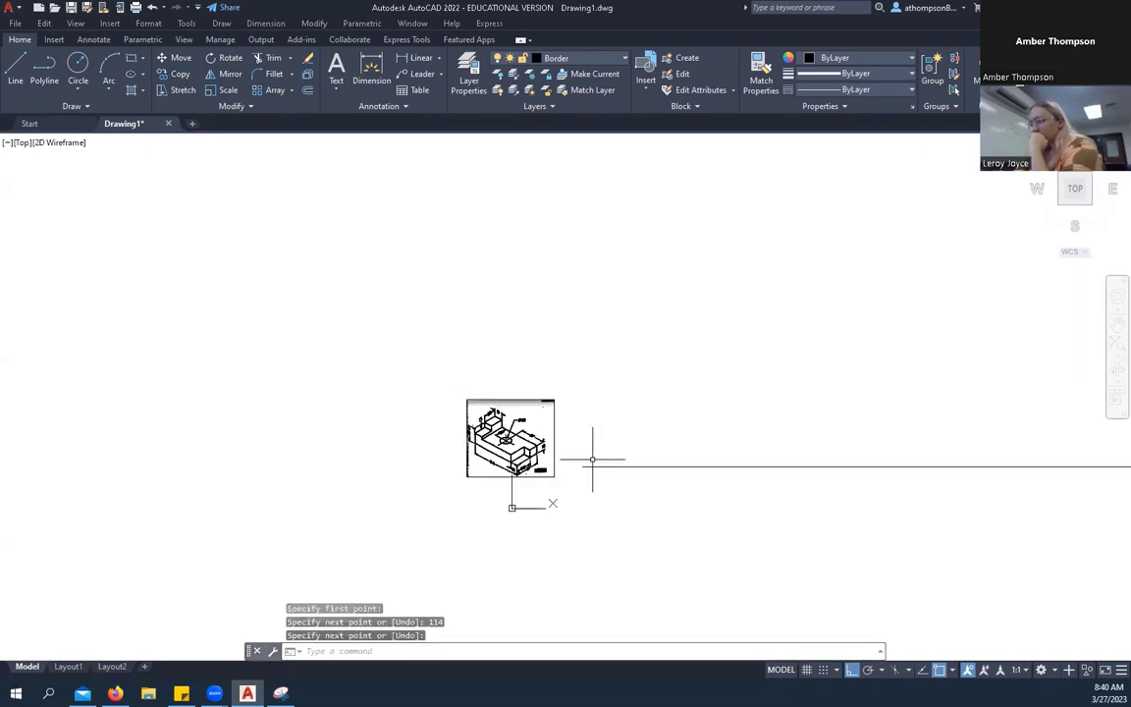
{"action": "scroll", "coordinate": [712, 461], "scroll_direction": "up", "scroll_amount": 4}
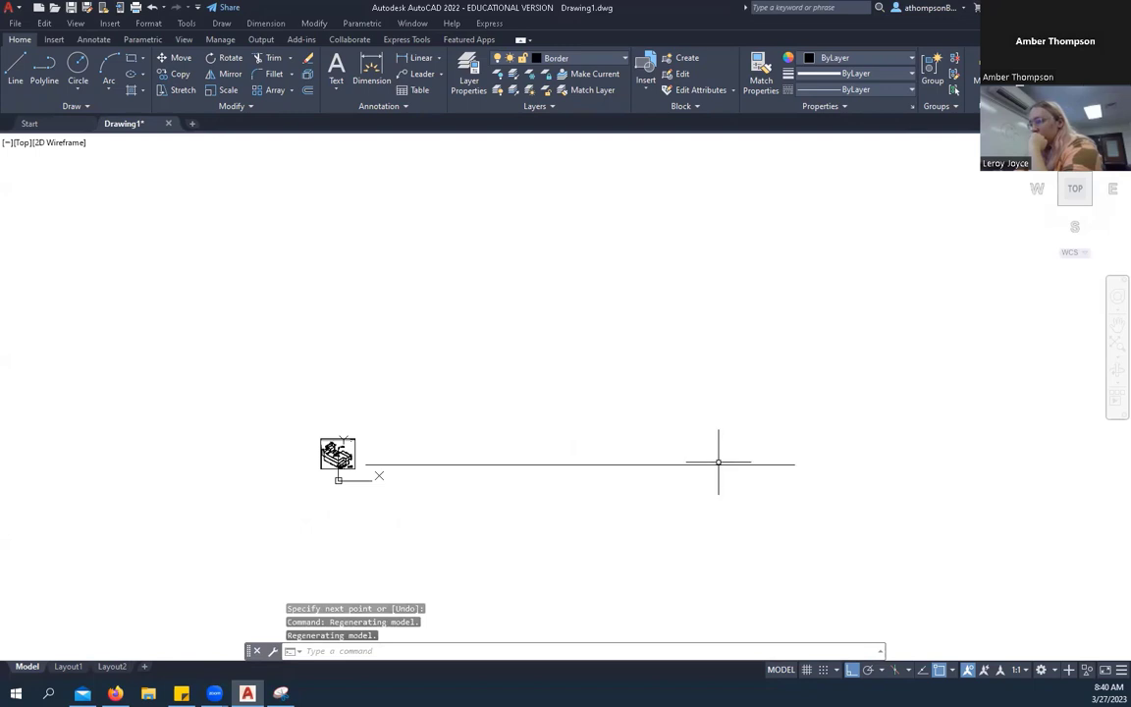
{"action": "left_click", "coordinate": [332, 438]}
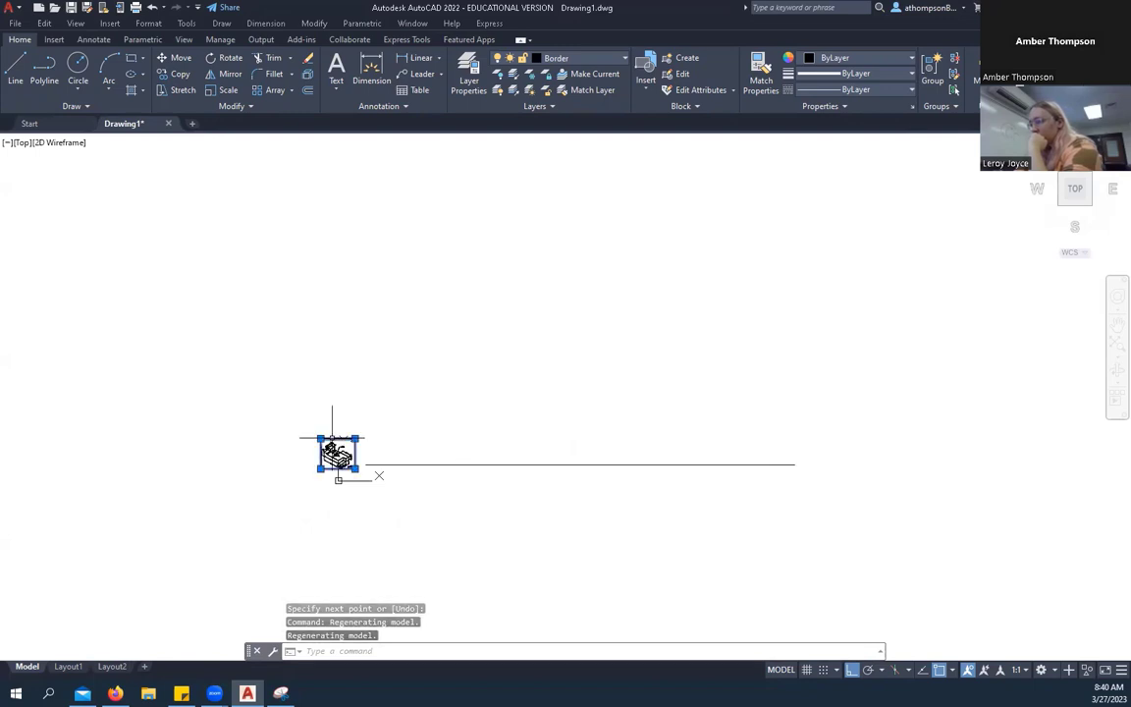
{"action": "left_click", "coordinate": [222, 89]}
{"action": "left_click", "coordinate": [91, 466]}
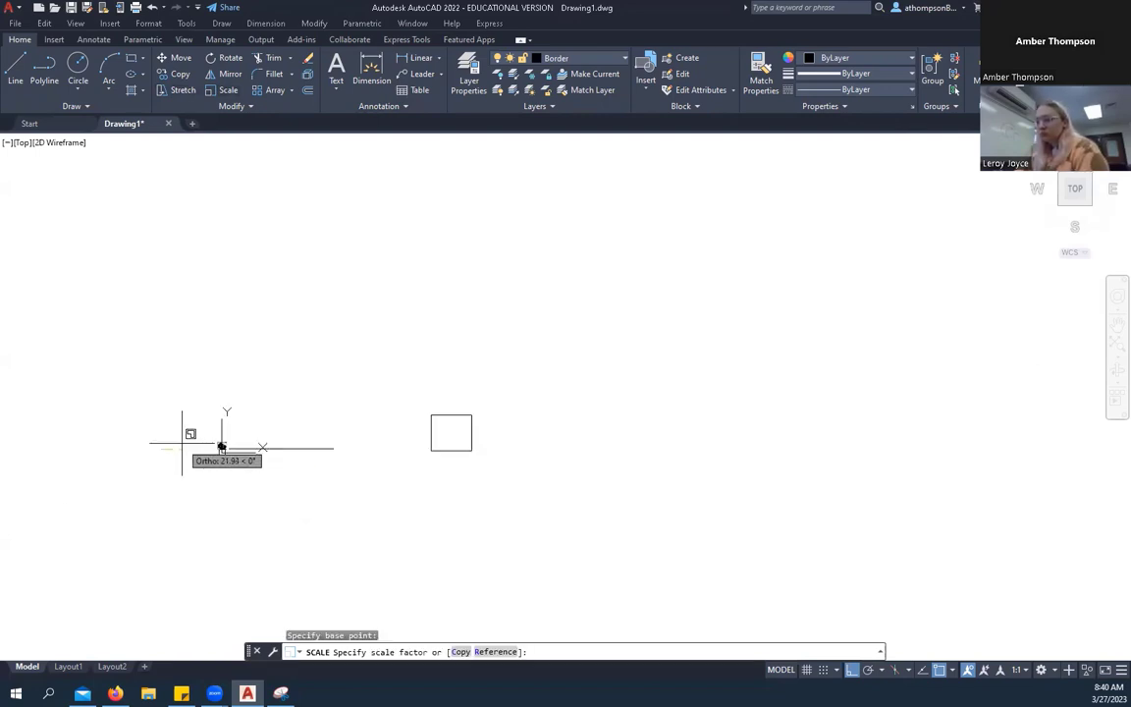
{"action": "key", "text": "Escape"}
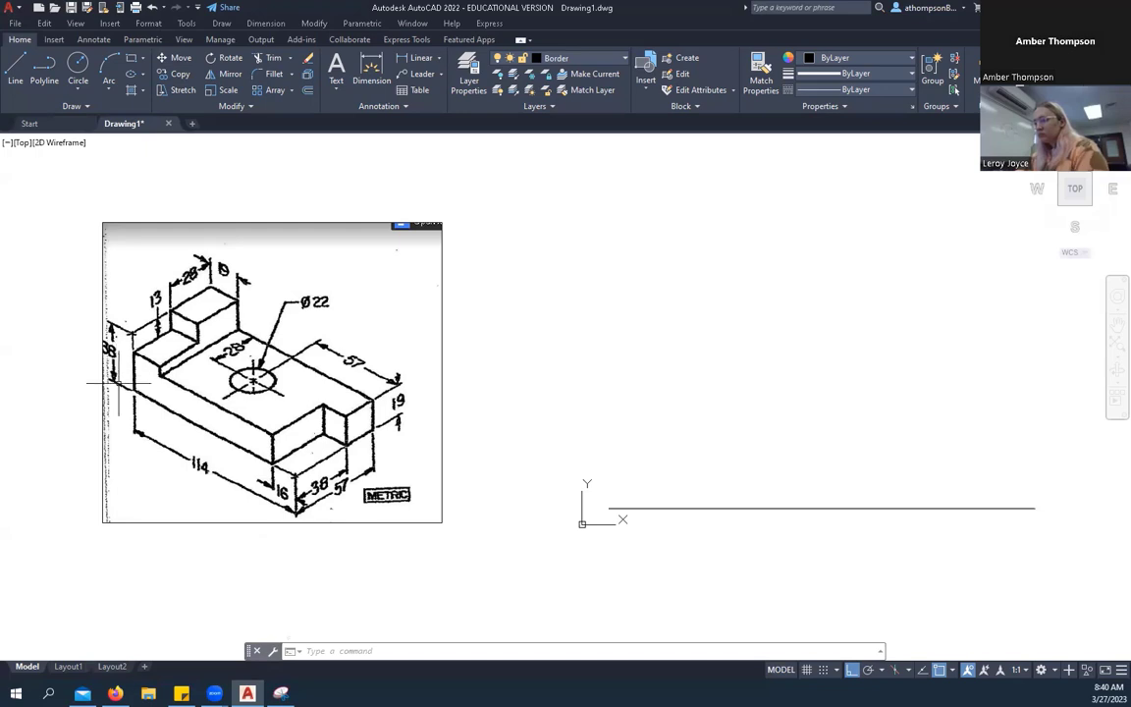
Draw a 38-unit vertical edge from the base line's left end, capped by a 19-by-13 step box.
{"action": "left_click", "coordinate": [16, 67]}
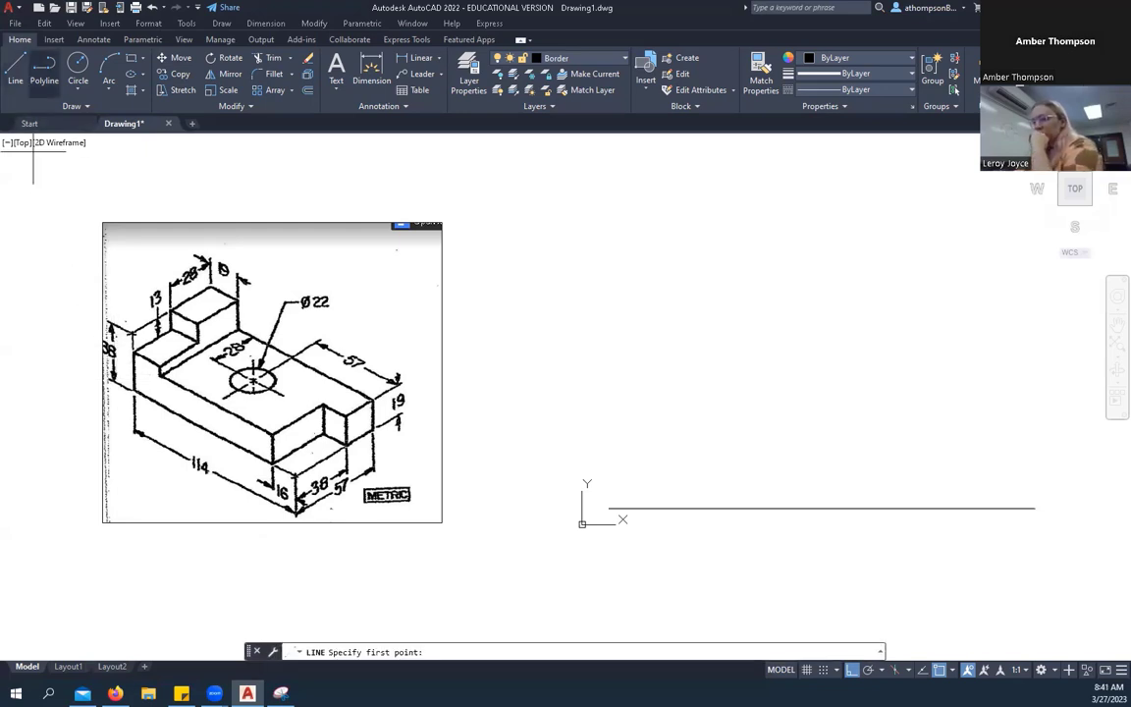
{"action": "left_click", "coordinate": [609, 508]}
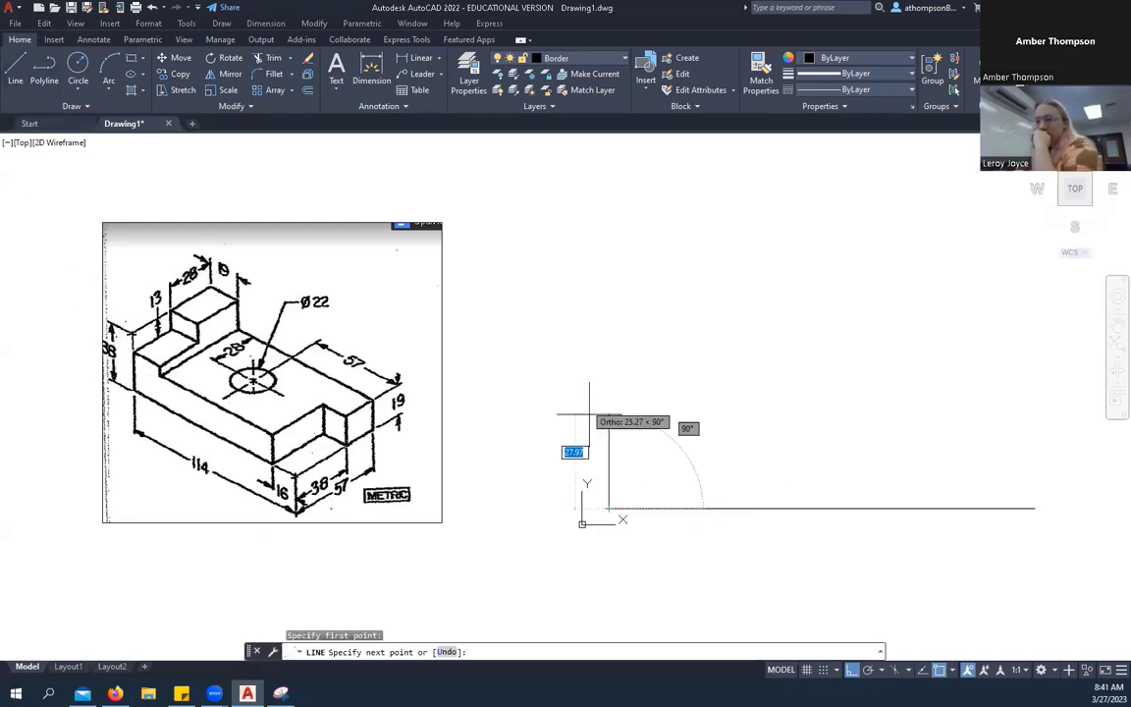
{"action": "type", "text": "38"}
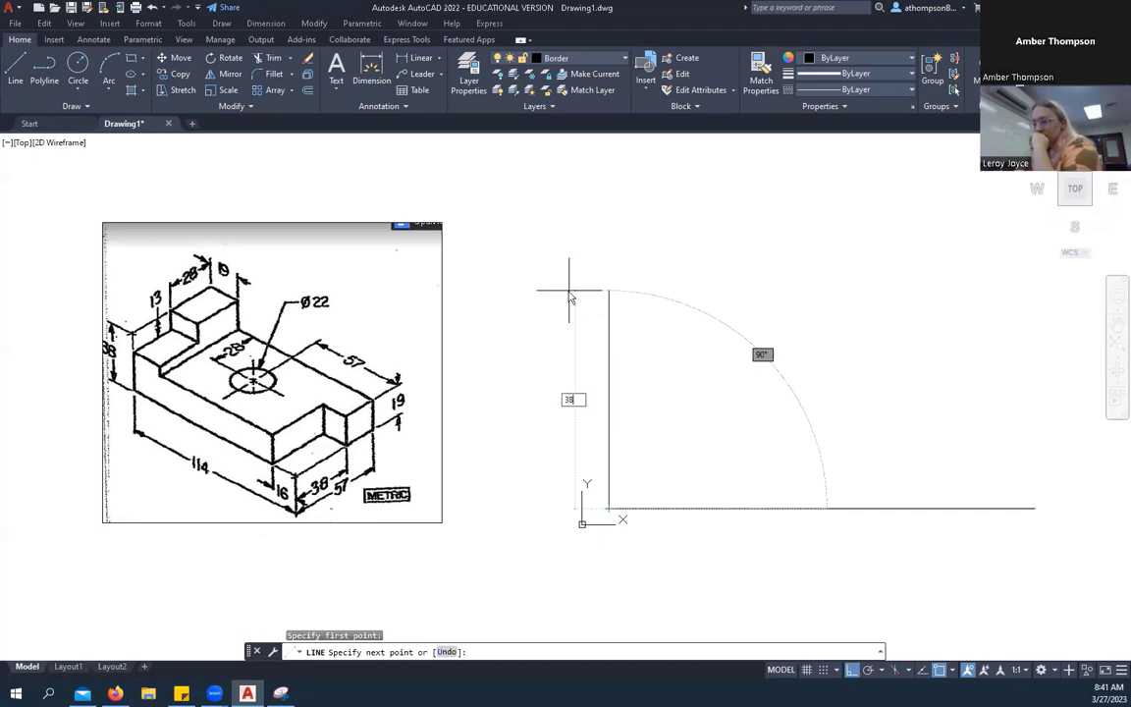
{"action": "key", "text": "Return"}
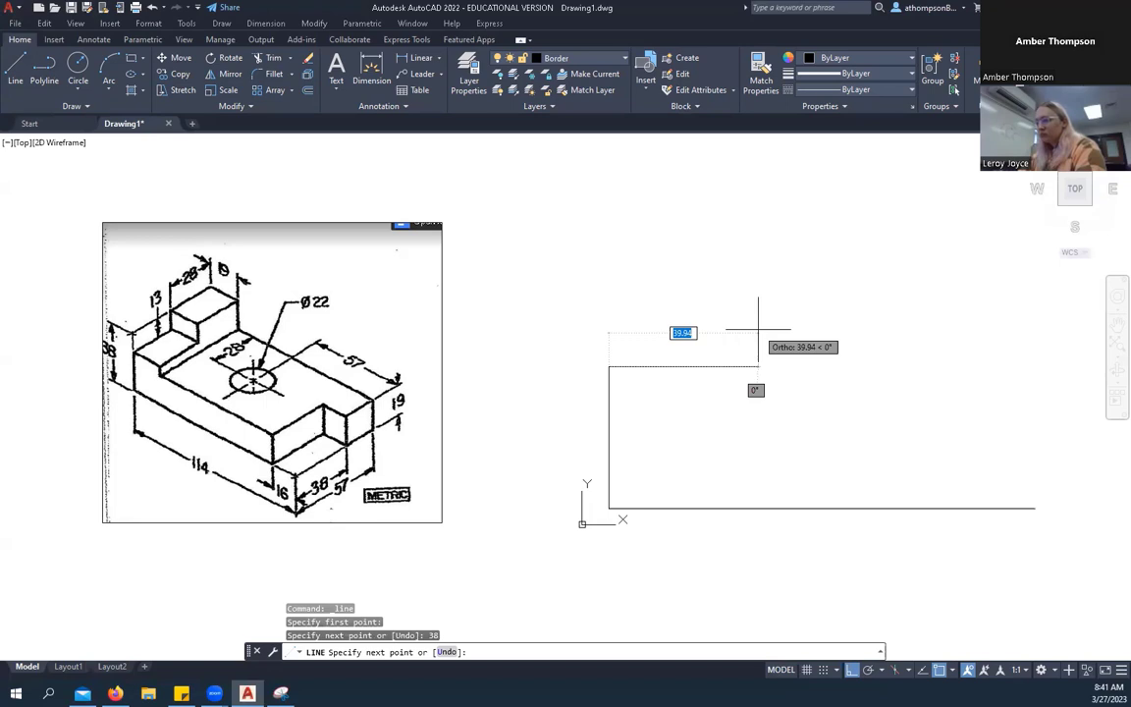
{"action": "type", "text": "19"}
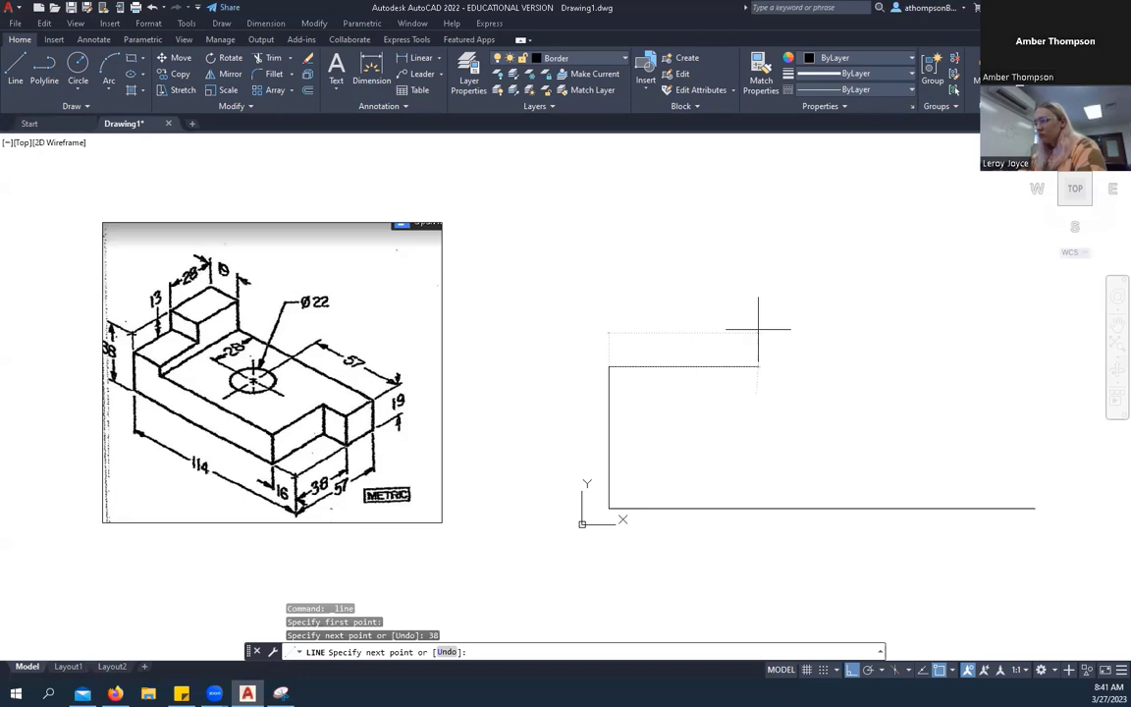
{"action": "key", "text": "Return"}
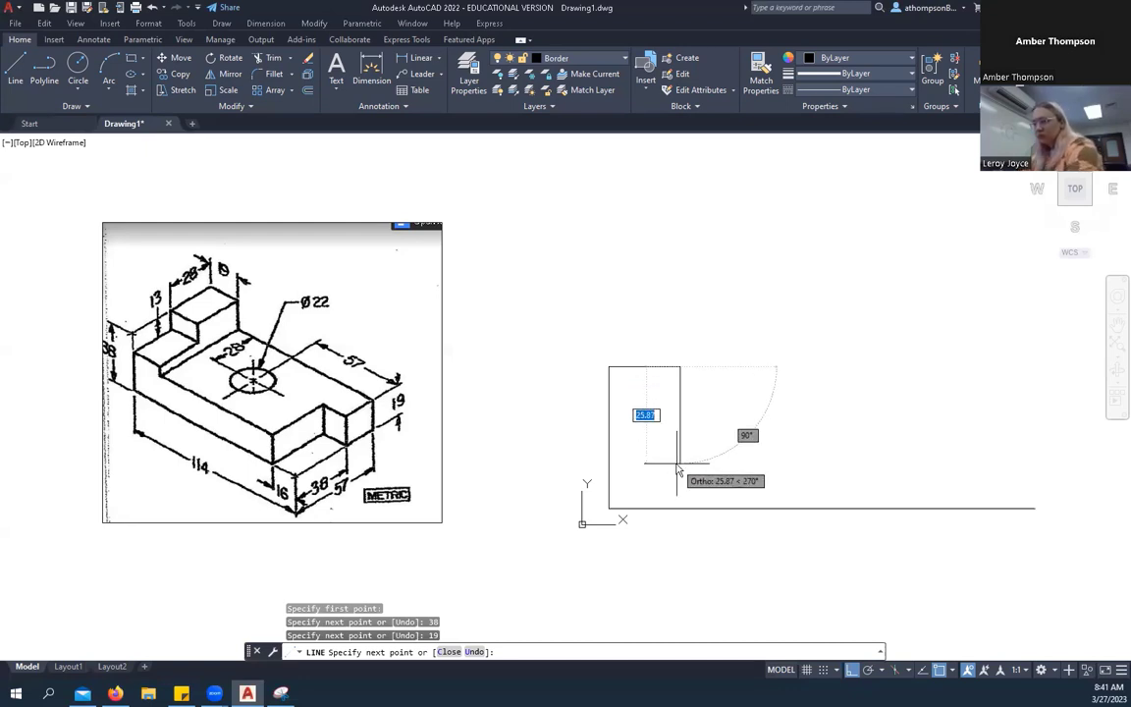
{"action": "type", "text": "13"}
{"action": "key", "text": "Return"}
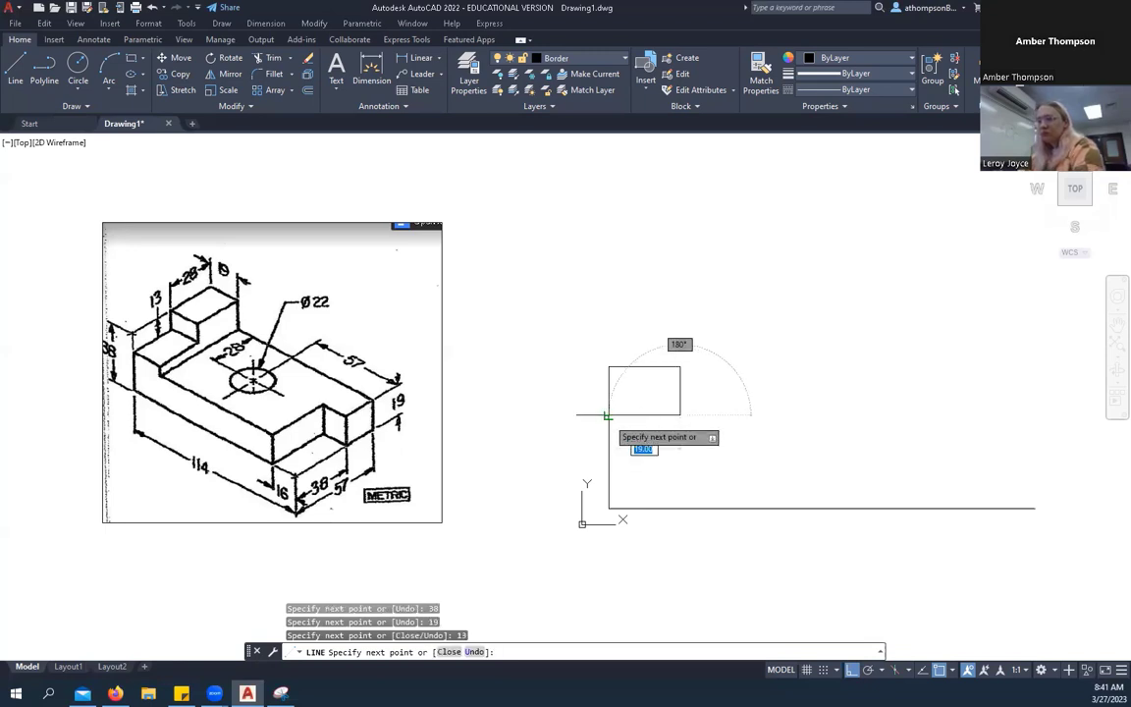
{"action": "left_click", "coordinate": [613, 429]}
{"action": "key", "text": "Return"}
{"action": "key", "text": "Return"}
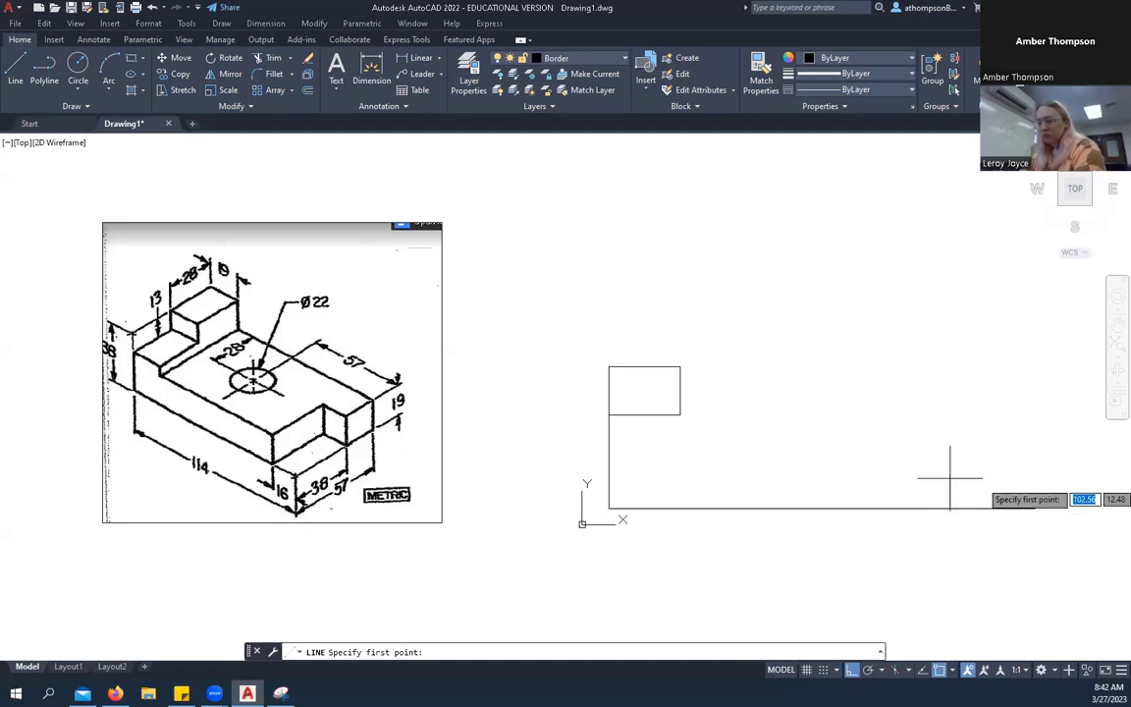
Outline the right step: 19-unit vertical edge, 16-unit top edge, back down to the base line.
{"action": "left_click", "coordinate": [1034, 509]}
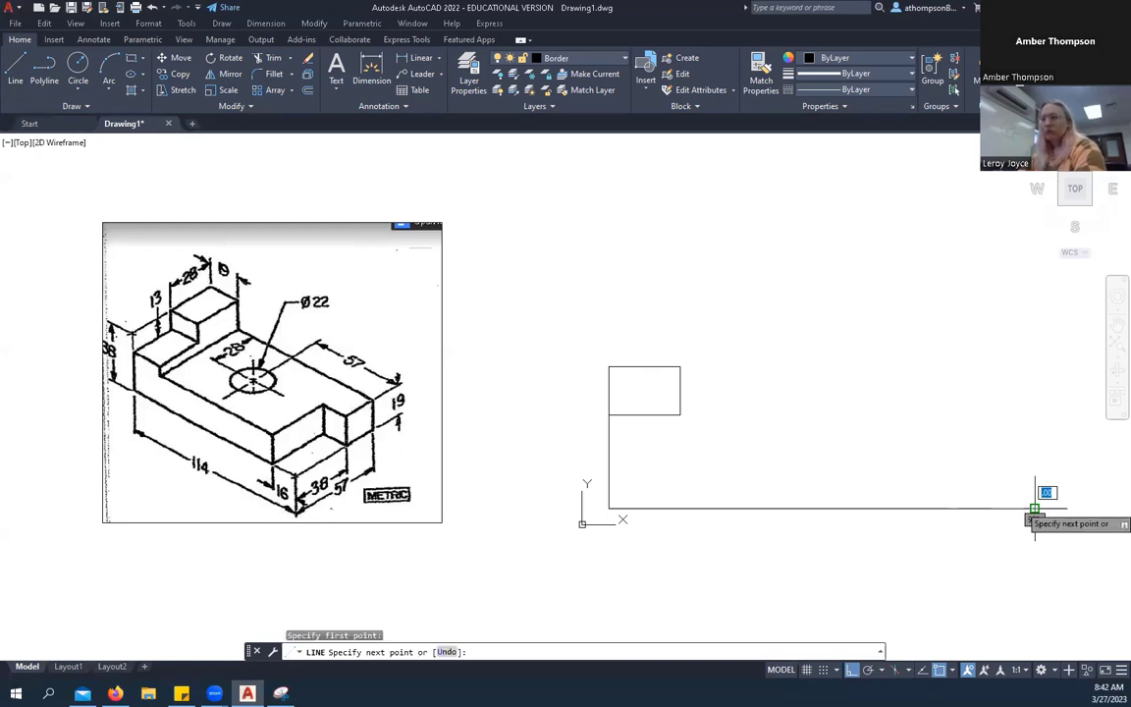
{"action": "type", "text": "19"}
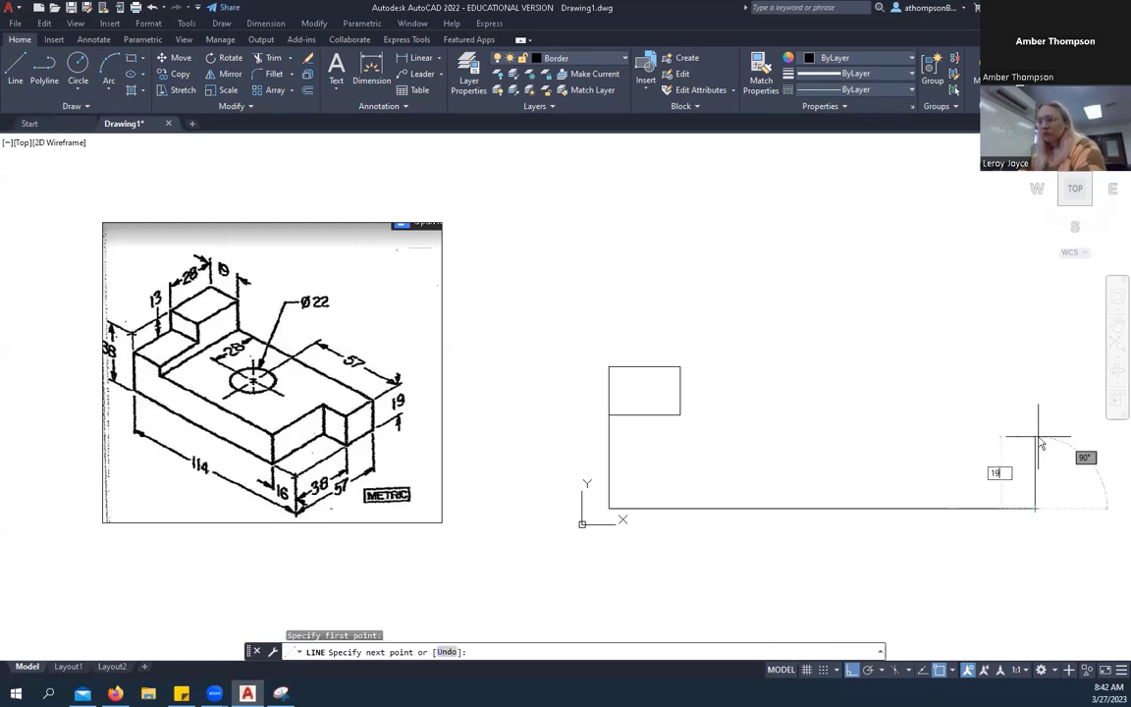
{"action": "key", "text": "Return"}
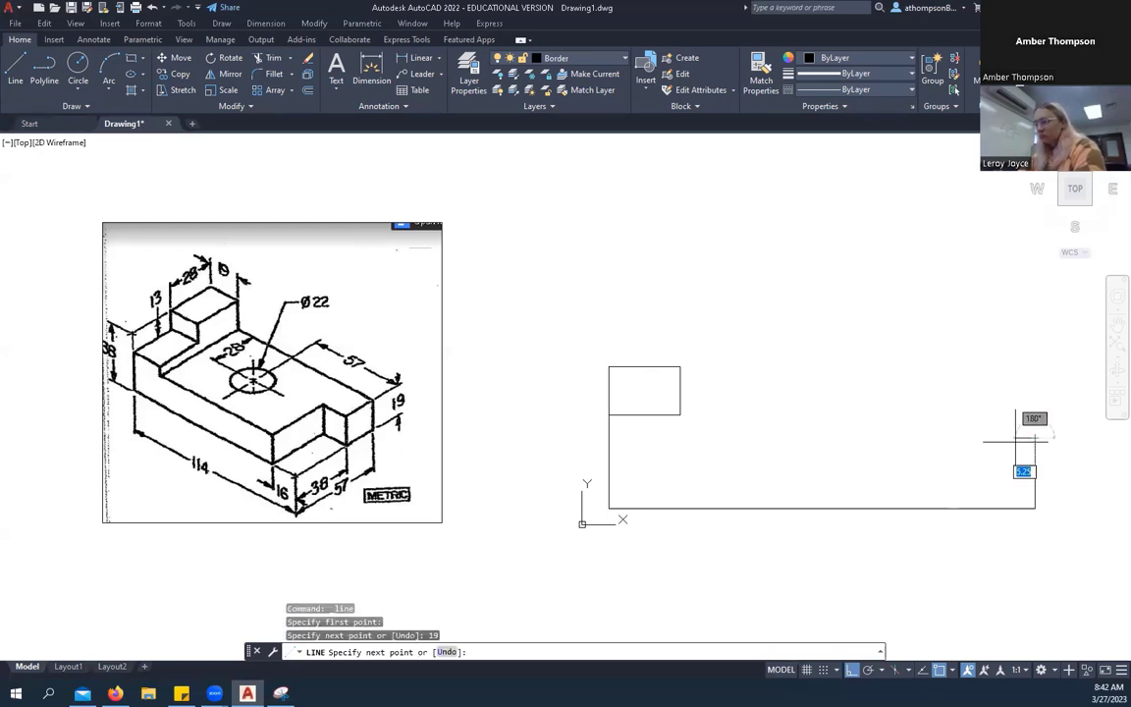
{"action": "type", "text": "1"}
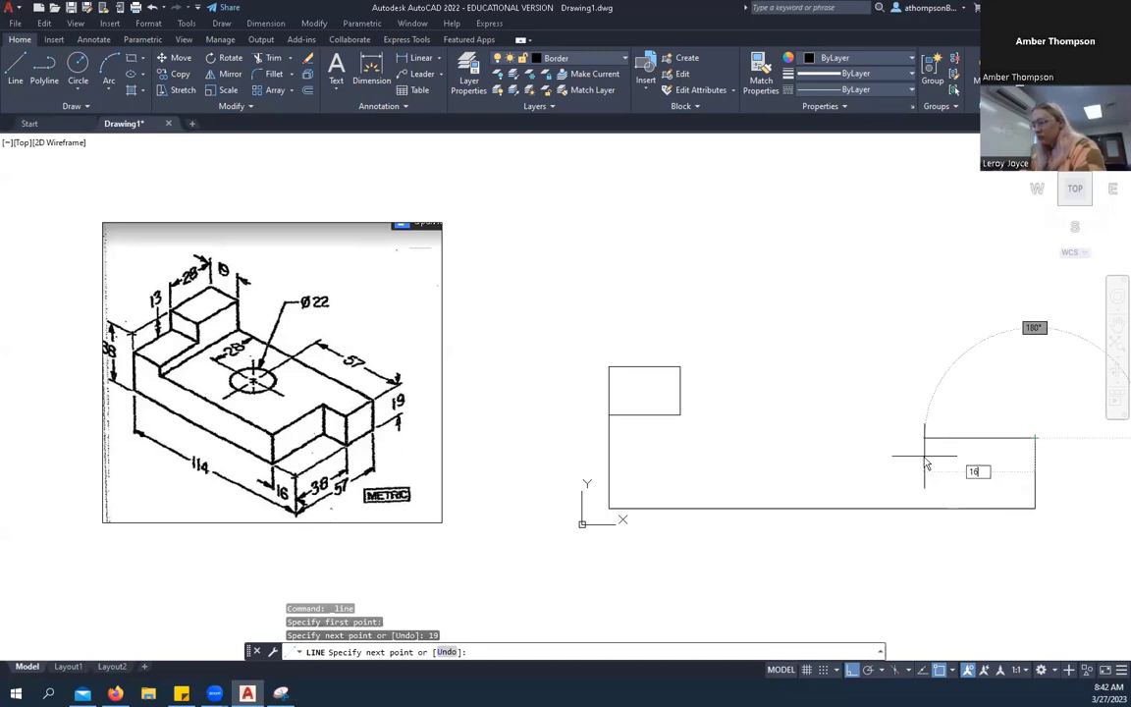
{"action": "type", "text": "6"}
{"action": "key", "text": "Return"}
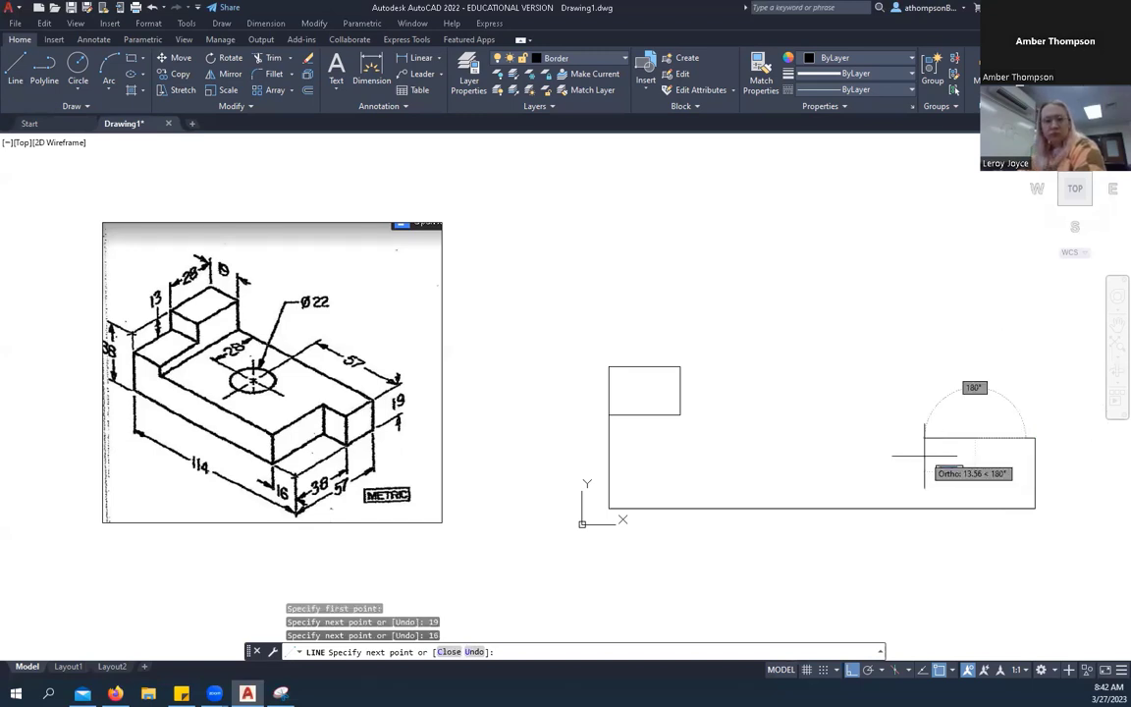
{"action": "left_click", "coordinate": [976, 508]}
{"action": "right_click", "coordinate": [975, 509]}
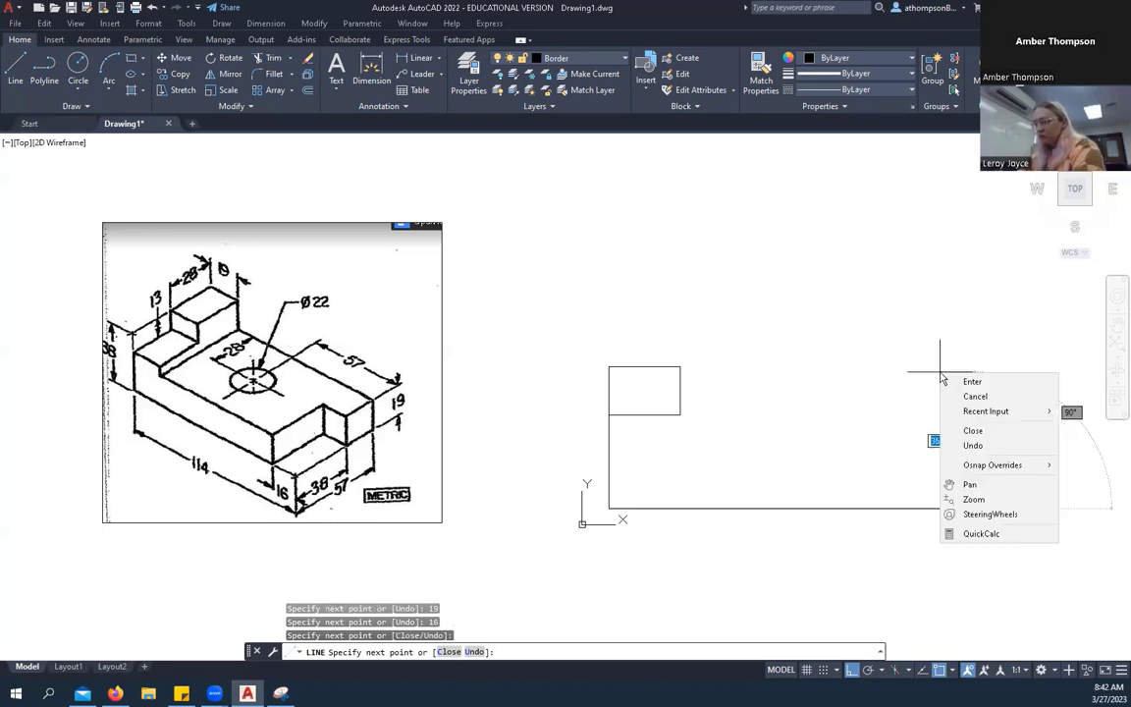
{"action": "left_click", "coordinate": [873, 346]}
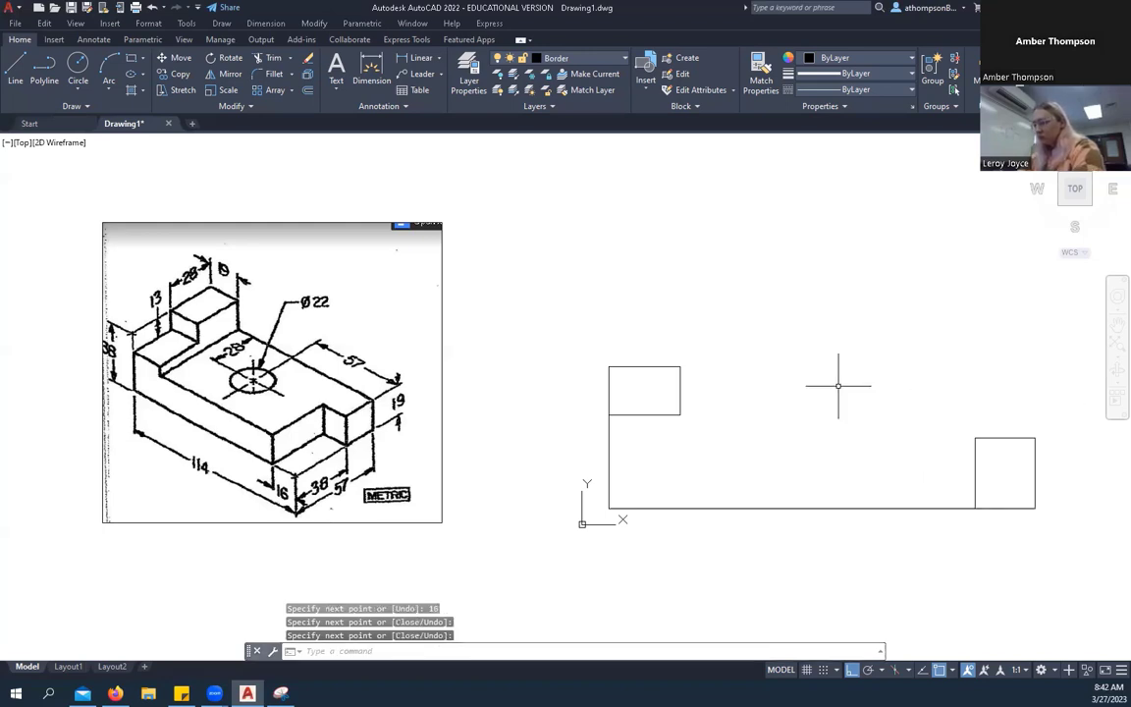
Draw the long top edge toward the tall step and a vertical edge from the small box's corner.
{"action": "left_click", "coordinate": [15, 67]}
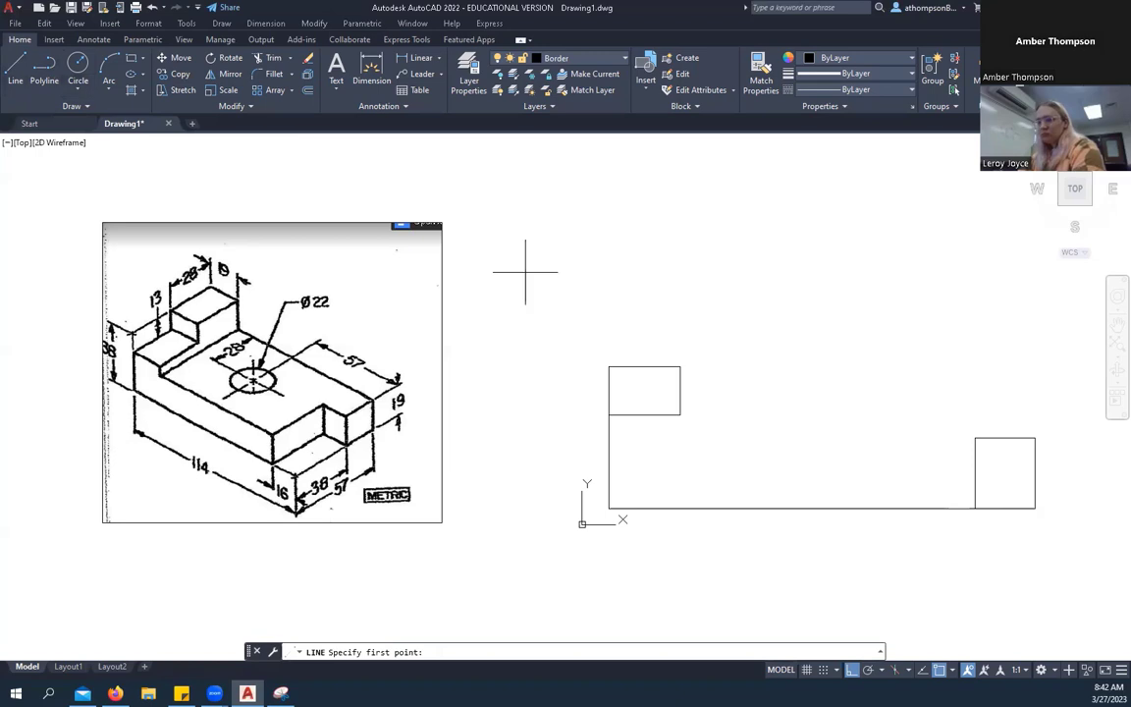
{"action": "left_click", "coordinate": [975, 438]}
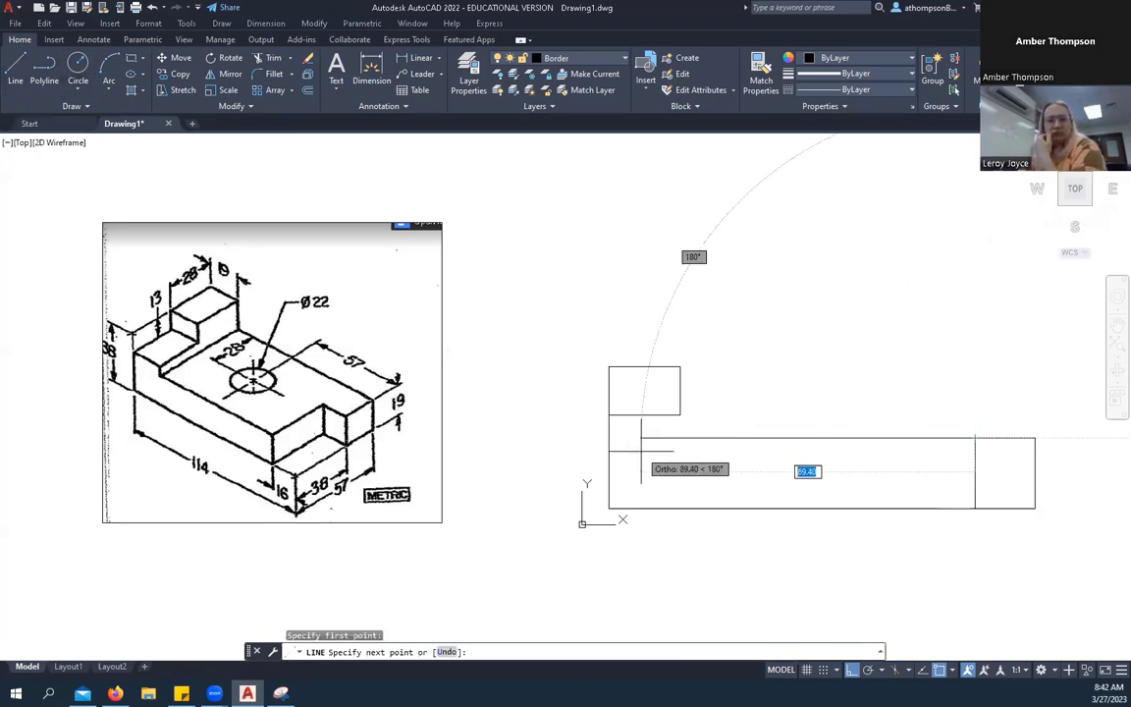
{"action": "left_click", "coordinate": [641, 304]}
{"action": "right_click", "coordinate": [744, 329]}
{"action": "left_click", "coordinate": [779, 339]}
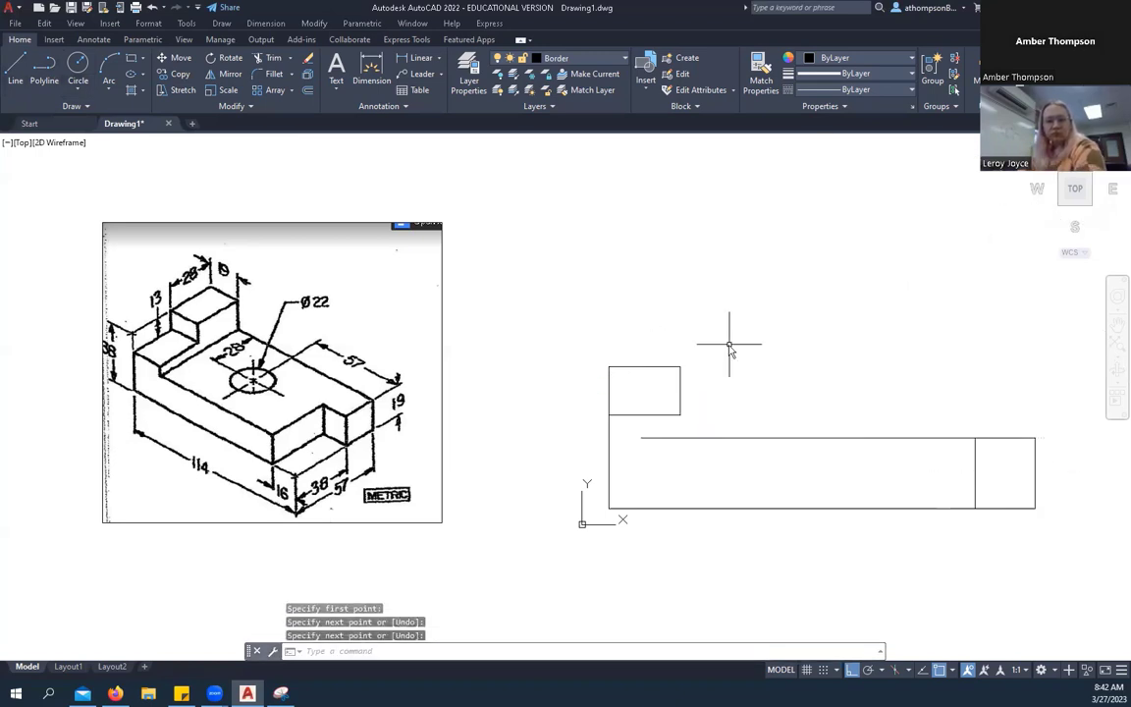
{"action": "right_click", "coordinate": [732, 344]}
{"action": "left_click", "coordinate": [770, 354]}
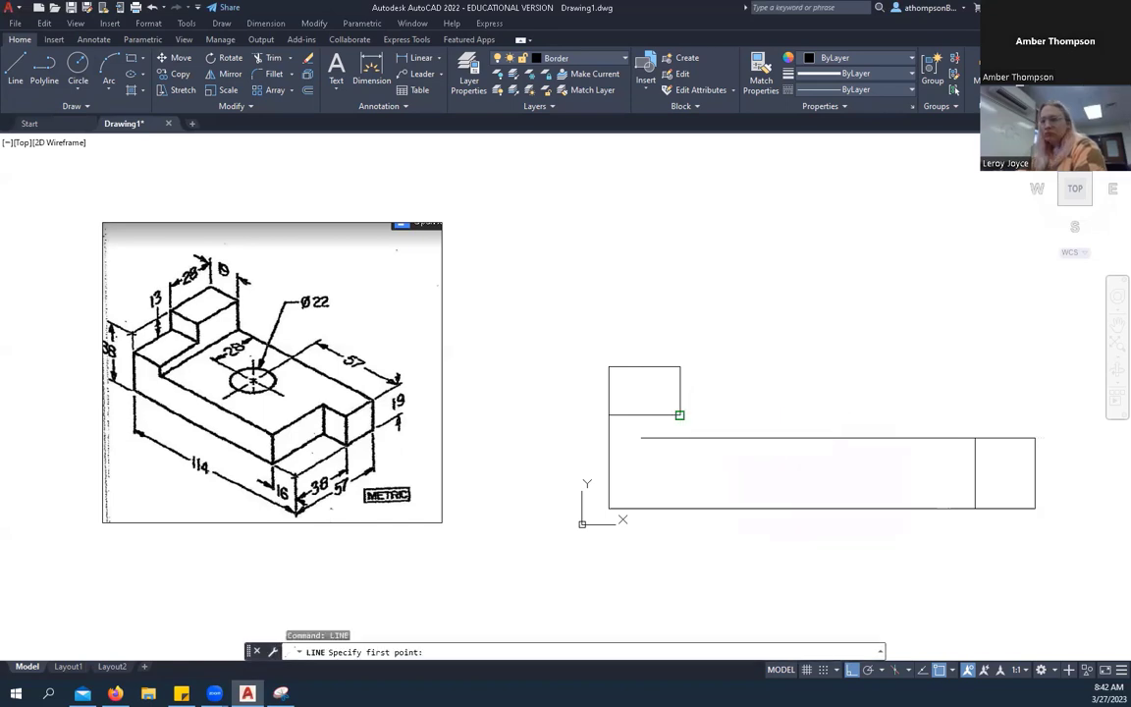
{"action": "left_click", "coordinate": [681, 415]}
{"action": "left_click", "coordinate": [747, 428]}
{"action": "right_click", "coordinate": [786, 371]}
{"action": "left_click", "coordinate": [791, 374]}
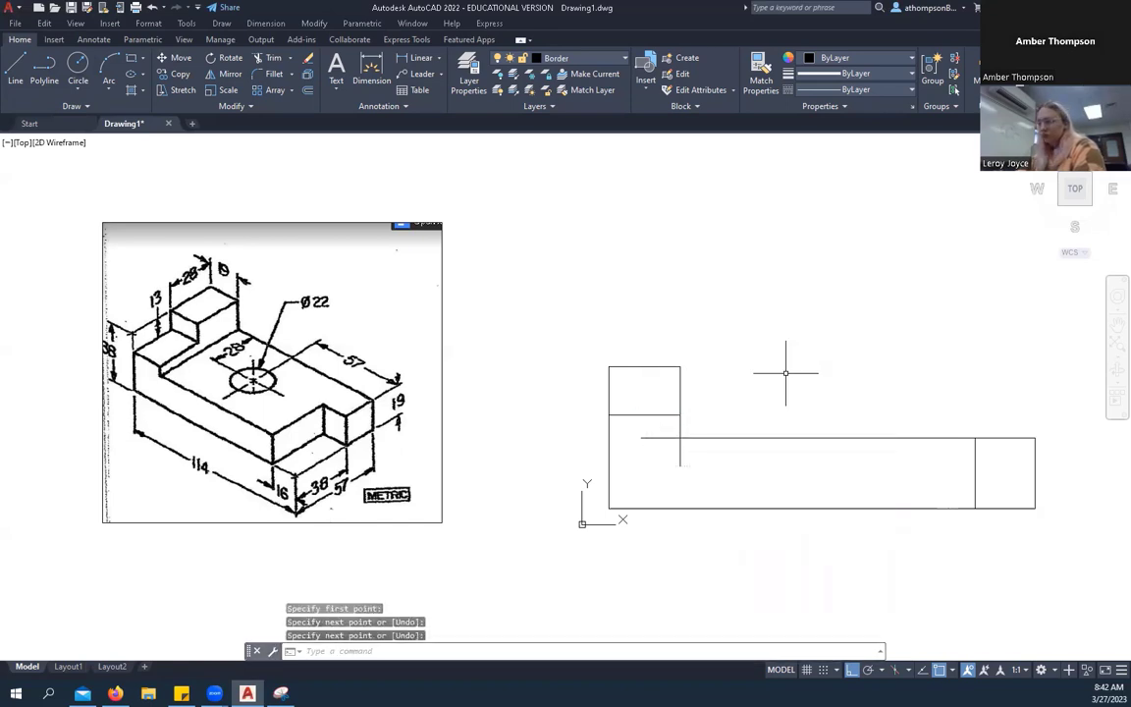
Trim off the vertical stub below the long top edge.
{"action": "left_click", "coordinate": [271, 59]}
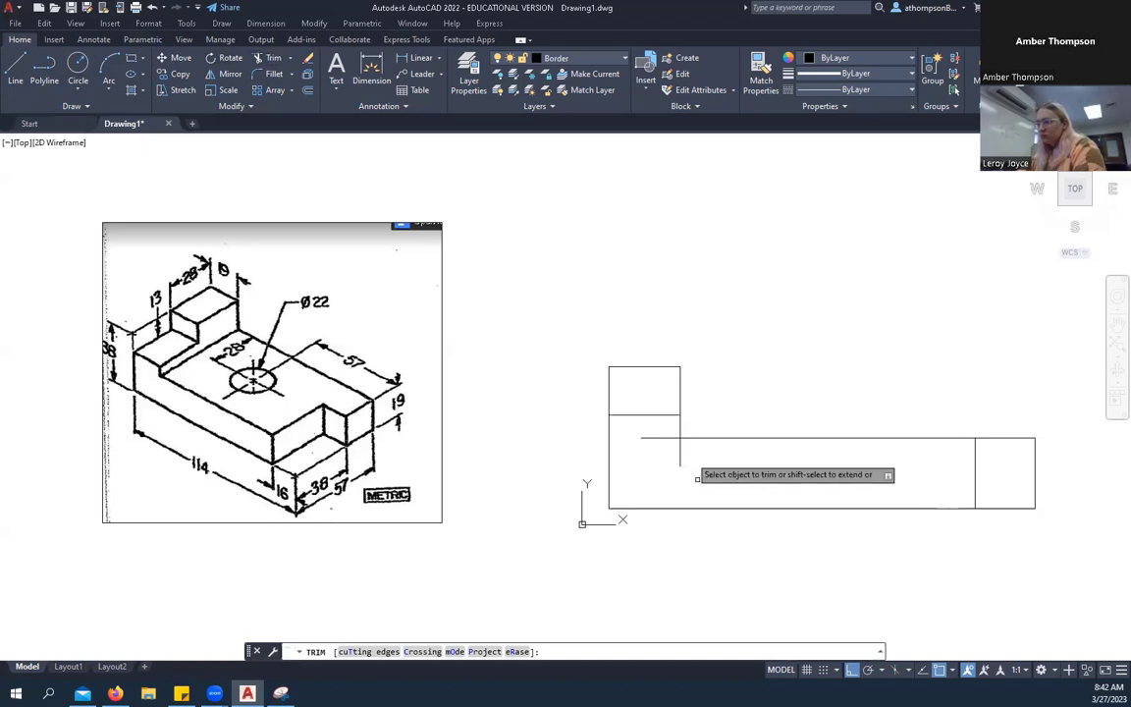
{"action": "left_click", "coordinate": [678, 449]}
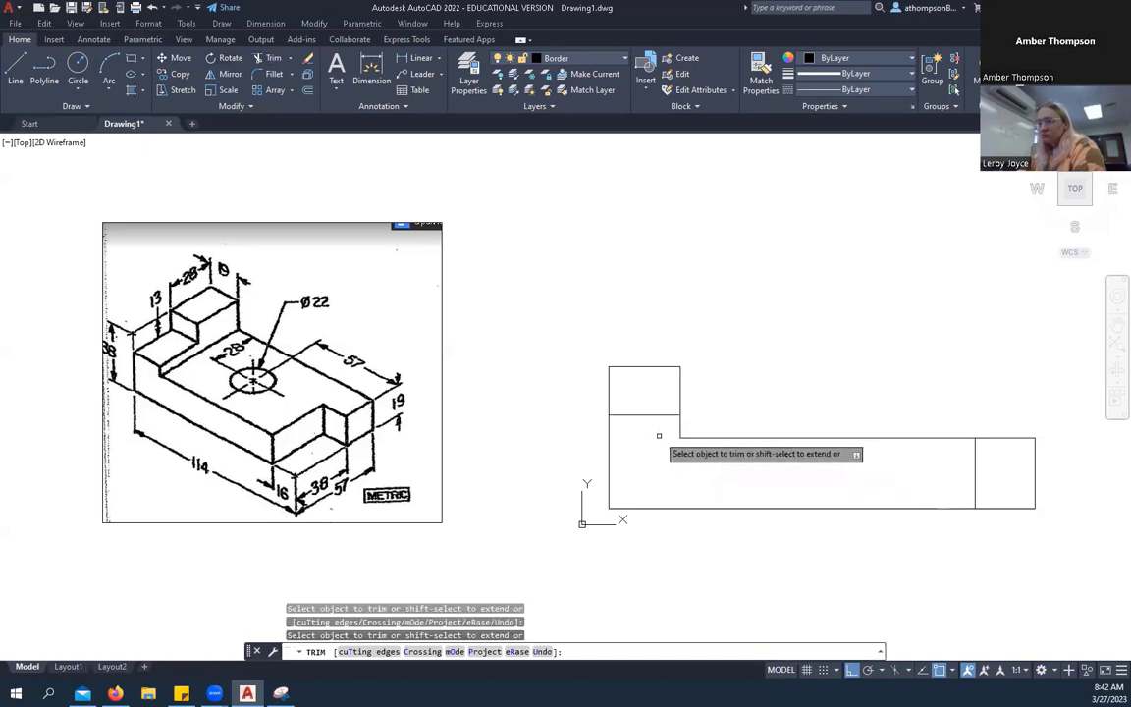
{"action": "right_click", "coordinate": [737, 265]}
{"action": "left_click", "coordinate": [768, 273]}
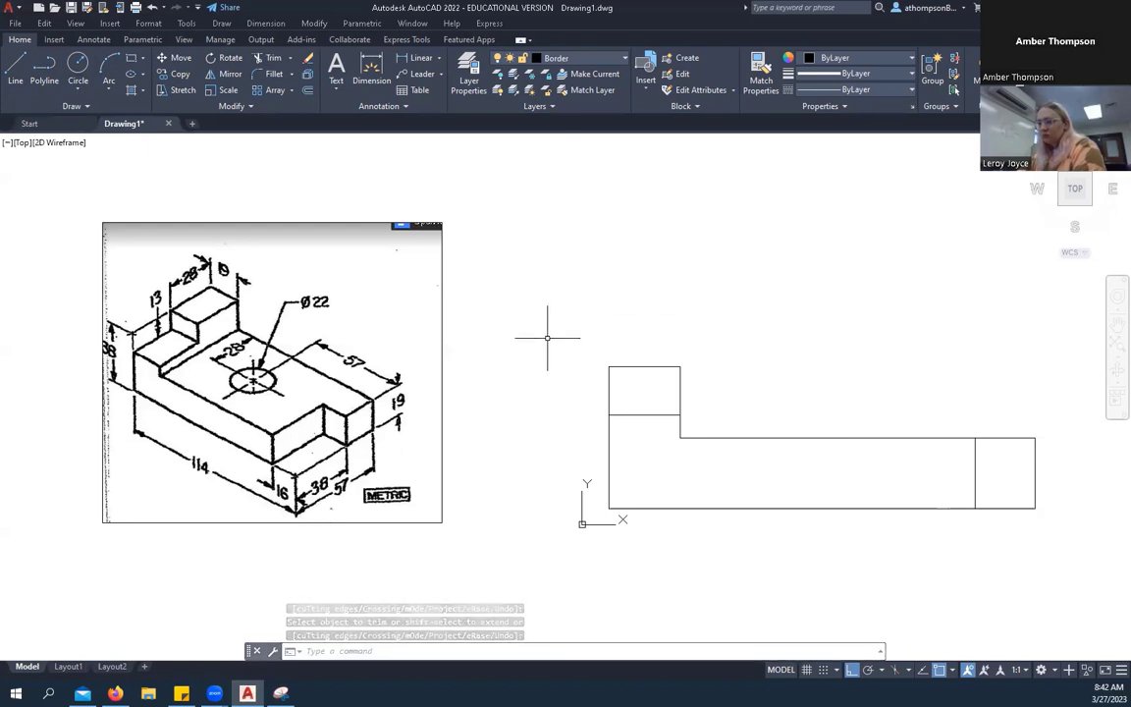
Set polar tracking to 15° angle increments (15, 30, 45, 60…).
{"action": "scroll", "coordinate": [498, 341], "scroll_direction": "down", "scroll_amount": 3}
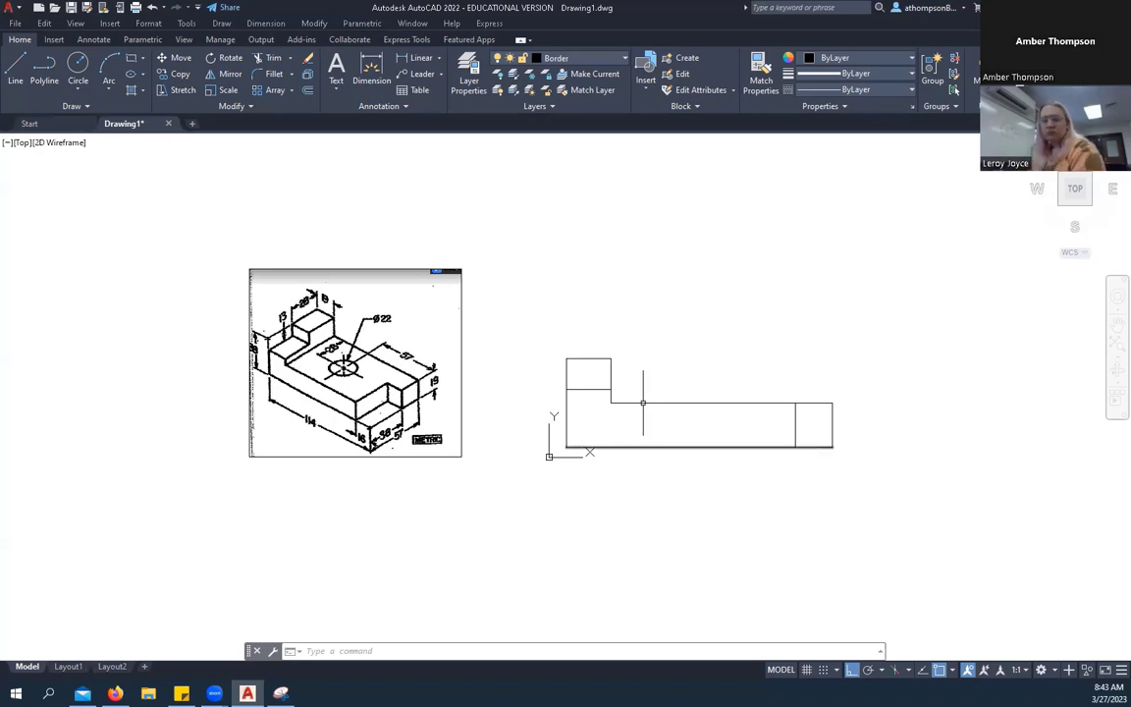
{"action": "left_click", "coordinate": [882, 670]}
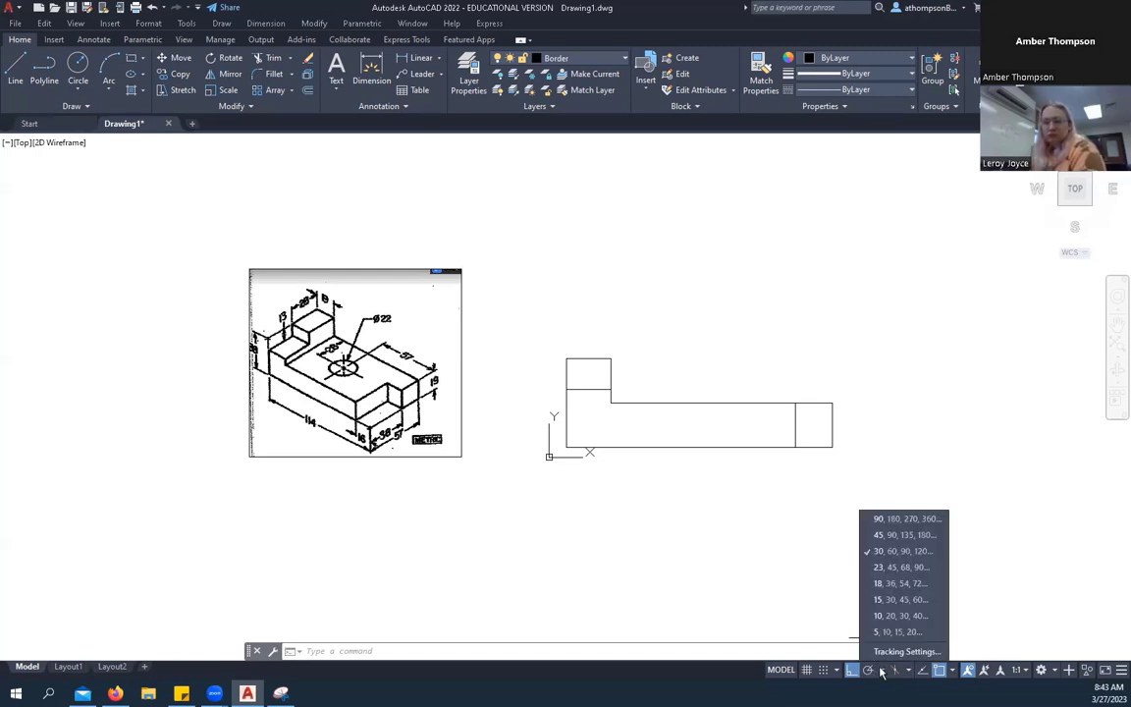
{"action": "left_click", "coordinate": [901, 599]}
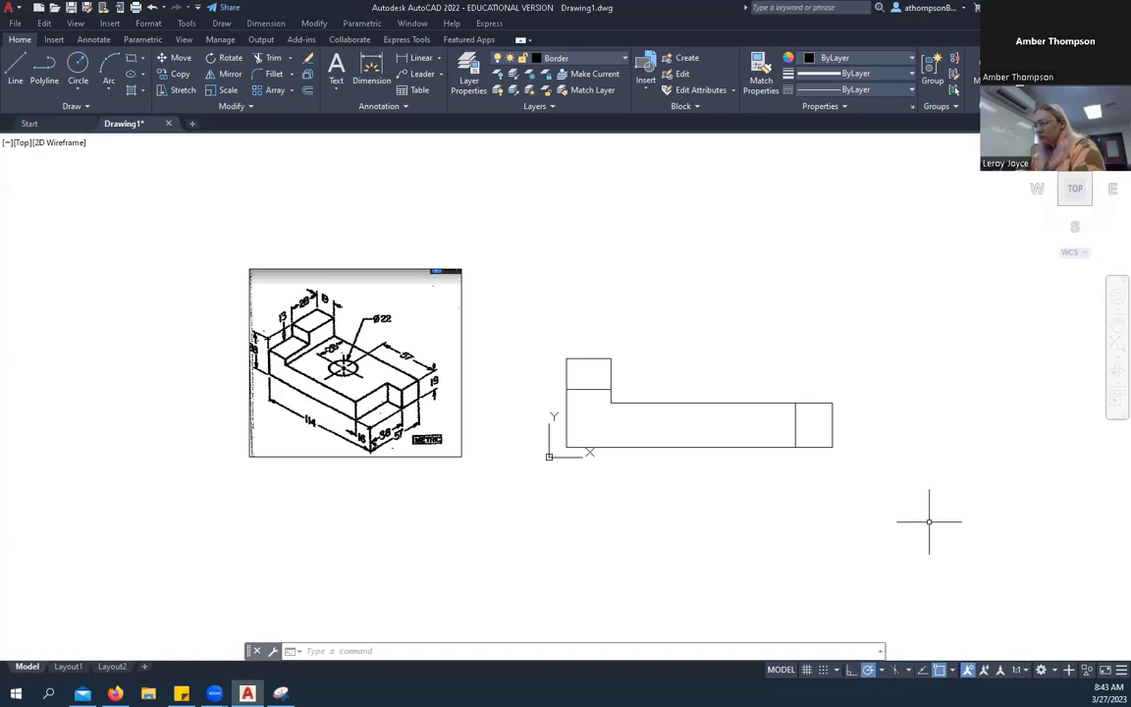
{"action": "left_click", "coordinate": [883, 672]}
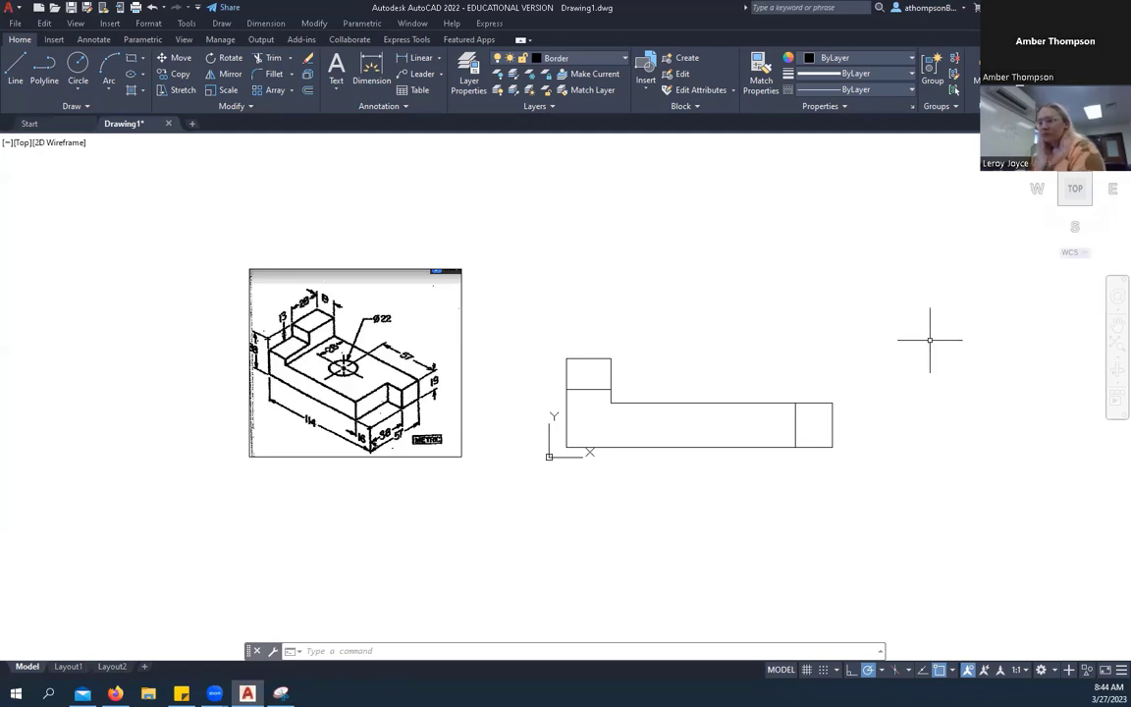
Draw a 57-unit receding line at 15° from the profile's lower-right corner and select it.
{"action": "left_click", "coordinate": [16, 67]}
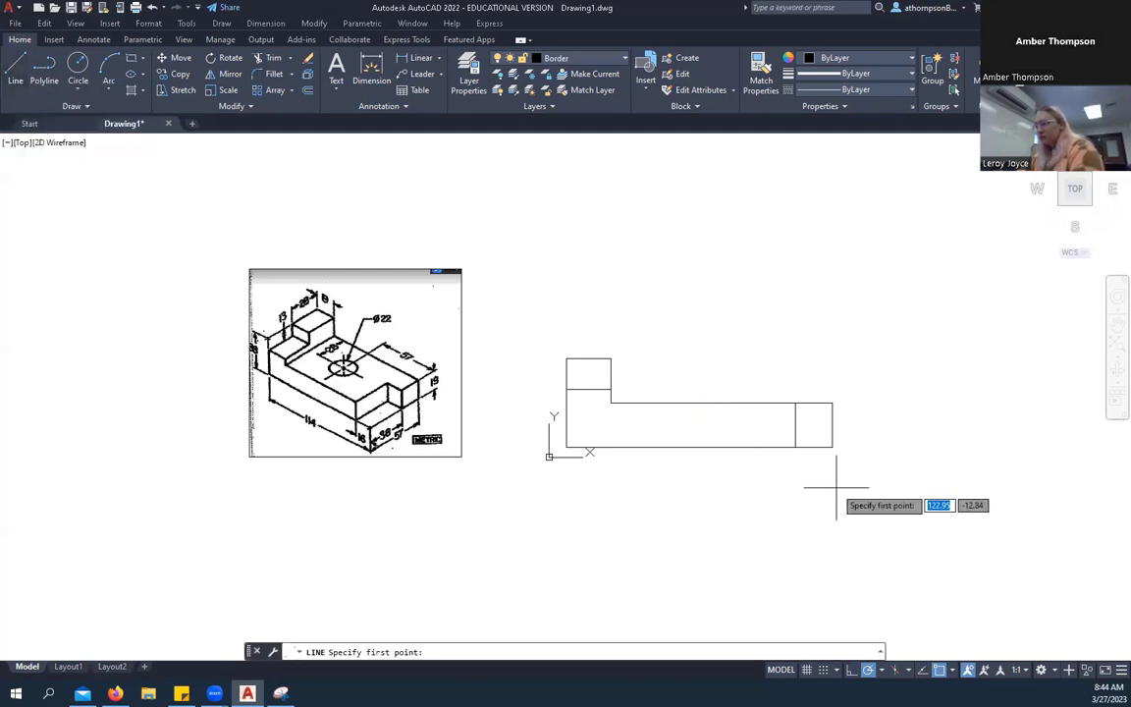
{"action": "left_click", "coordinate": [832, 447]}
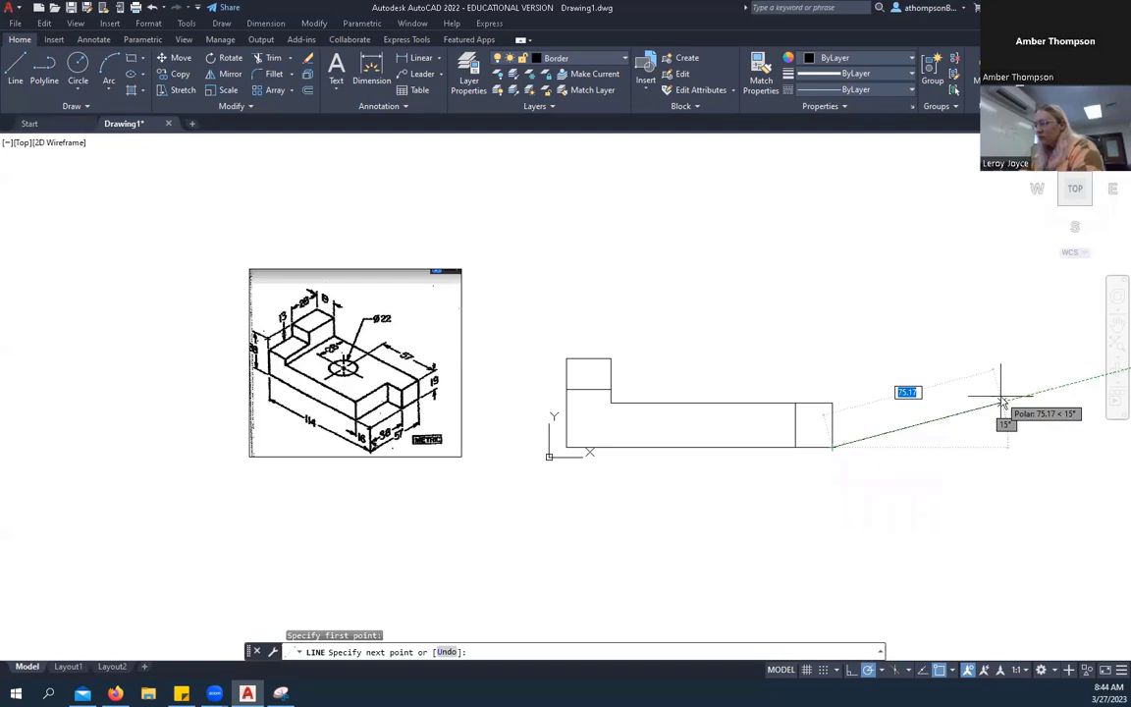
{"action": "type", "text": "57"}
{"action": "key", "text": "Return"}
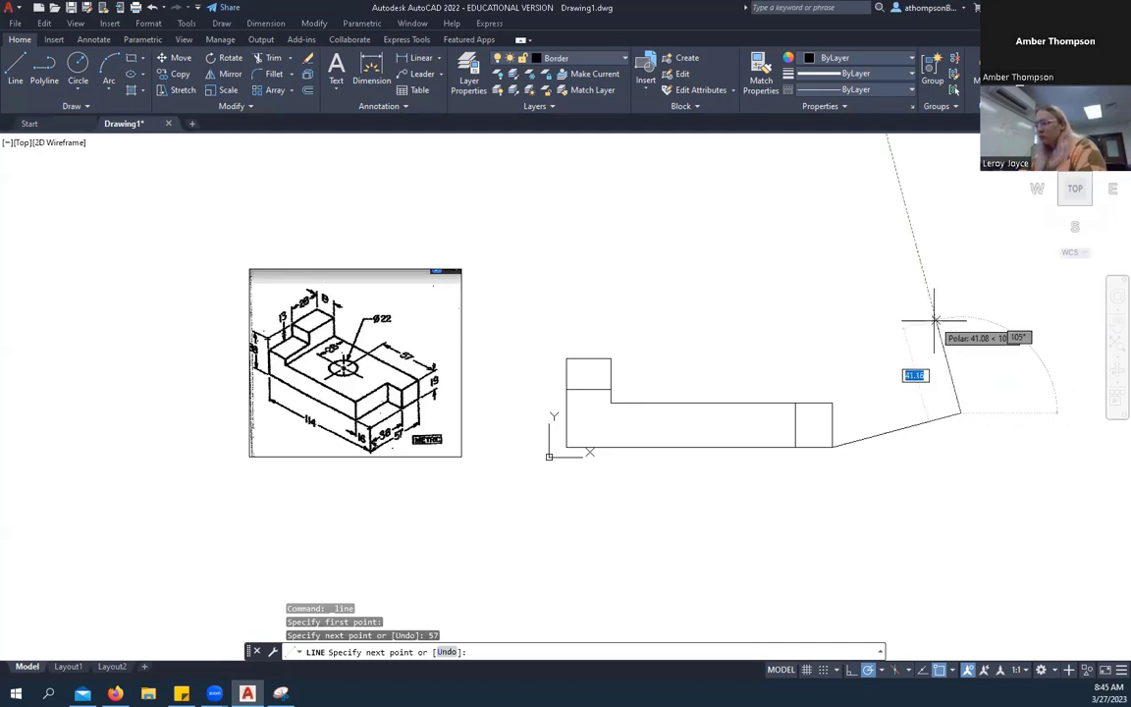
{"action": "right_click", "coordinate": [983, 320]}
{"action": "left_click", "coordinate": [1016, 331]}
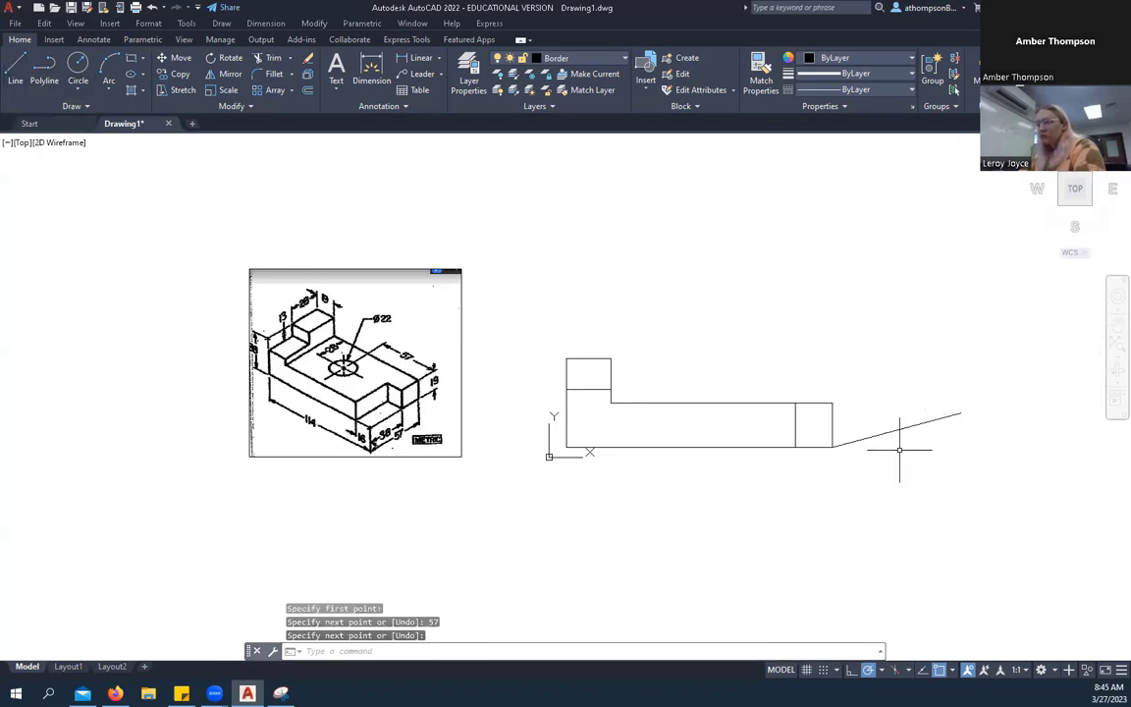
{"action": "left_click", "coordinate": [870, 435]}
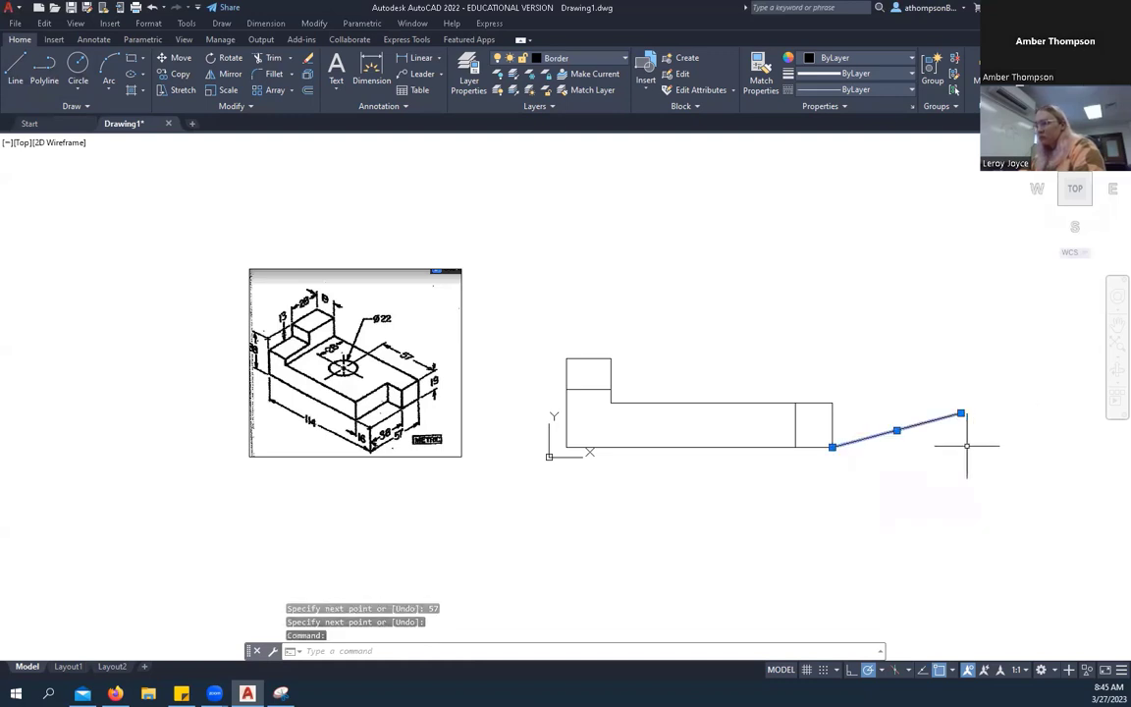
Copy the sloped line to the right box's top corner and the tall step's corners.
{"action": "left_click", "coordinate": [176, 77]}
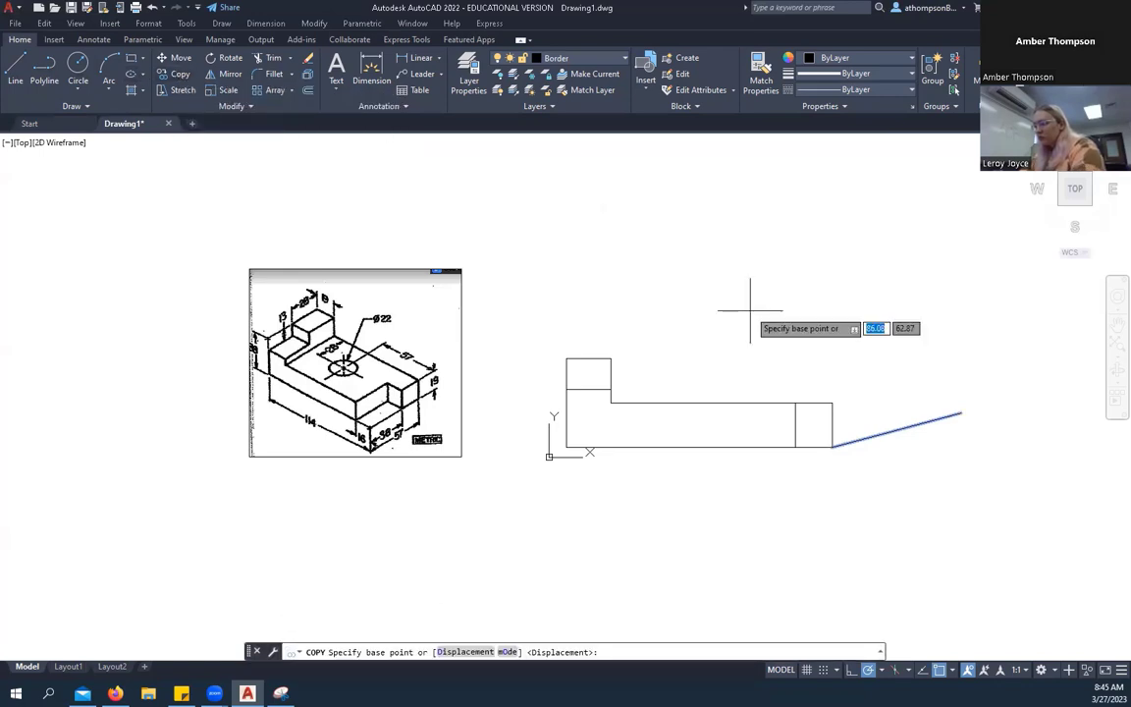
{"action": "left_click", "coordinate": [832, 447]}
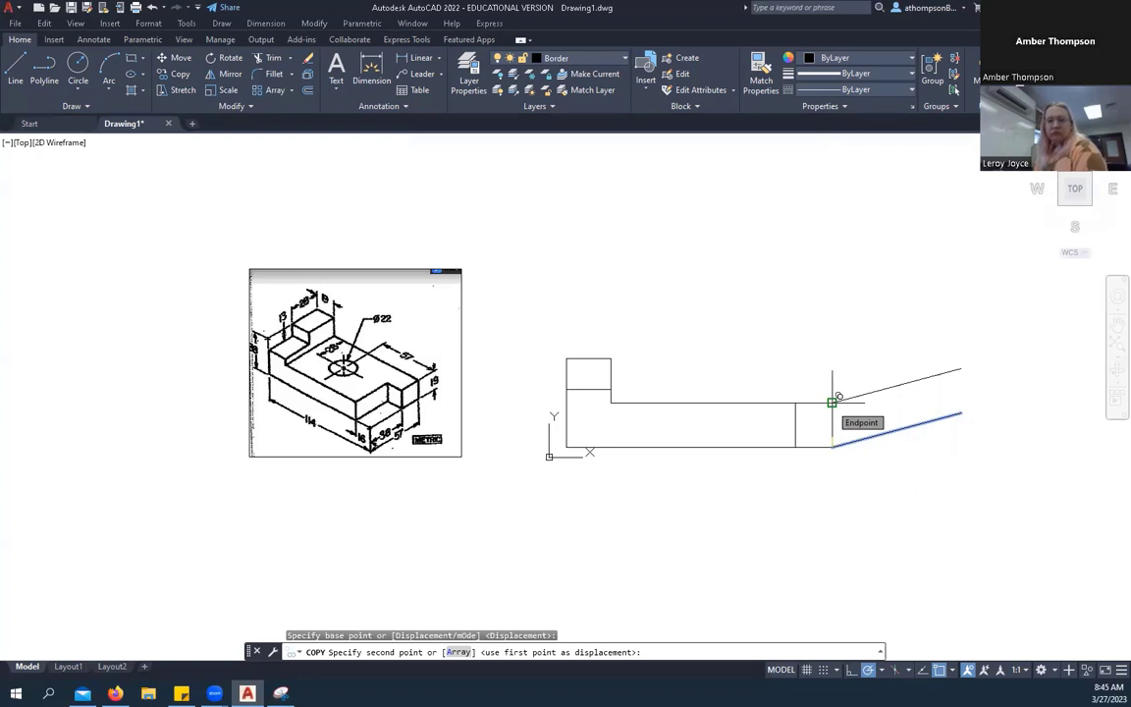
{"action": "left_click", "coordinate": [833, 401]}
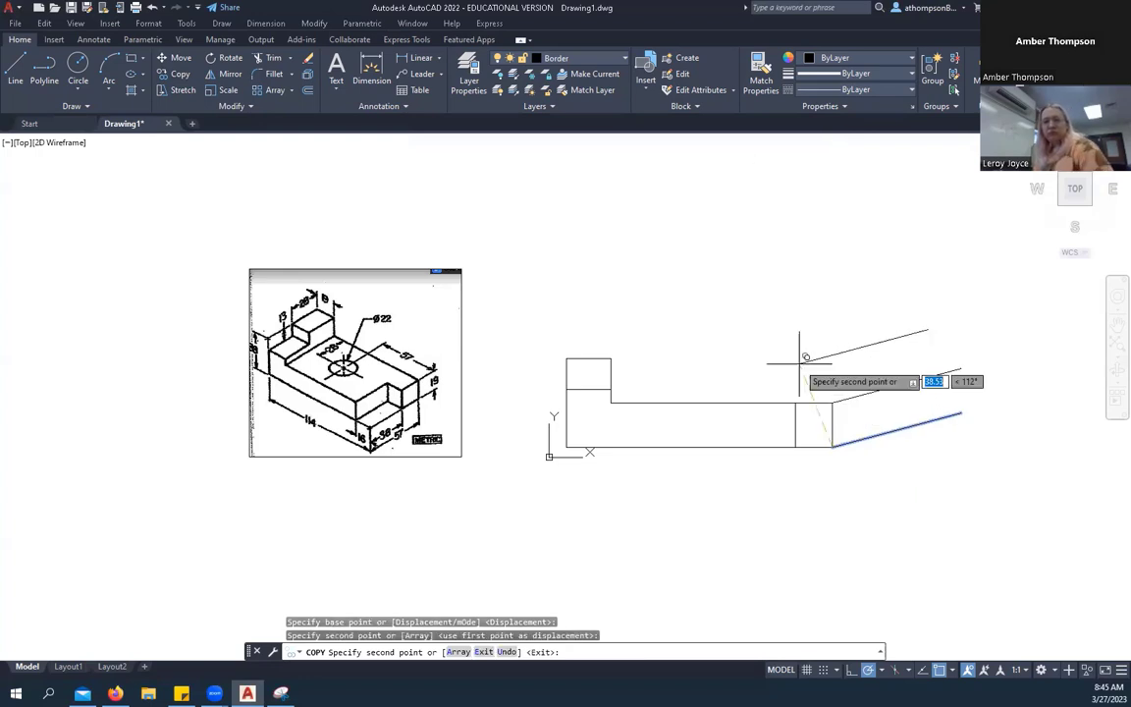
{"action": "left_click", "coordinate": [566, 359]}
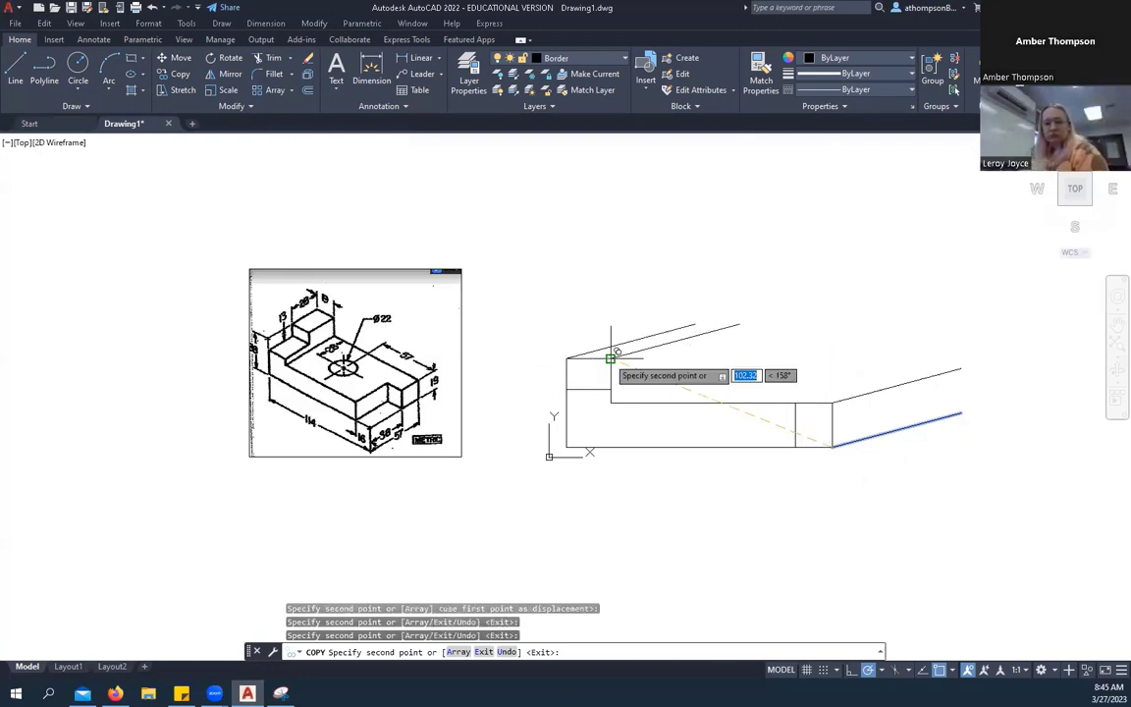
{"action": "left_click", "coordinate": [565, 359]}
{"action": "left_click", "coordinate": [610, 401]}
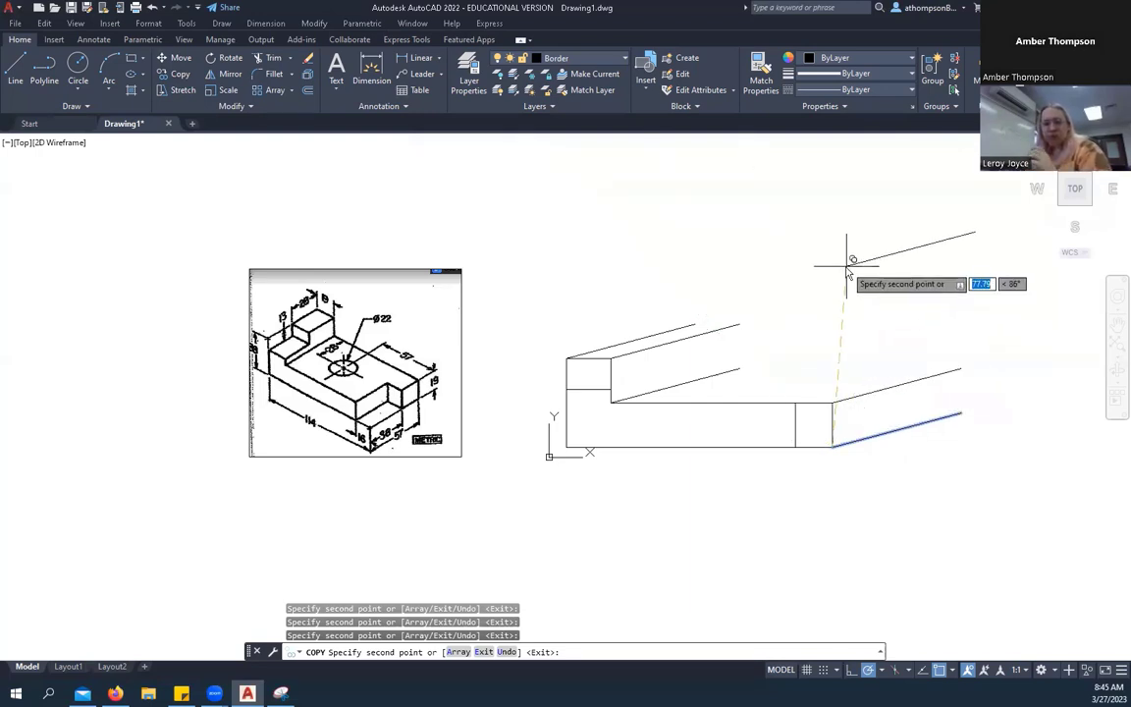
{"action": "right_click", "coordinate": [848, 273]}
{"action": "left_click", "coordinate": [866, 348]}
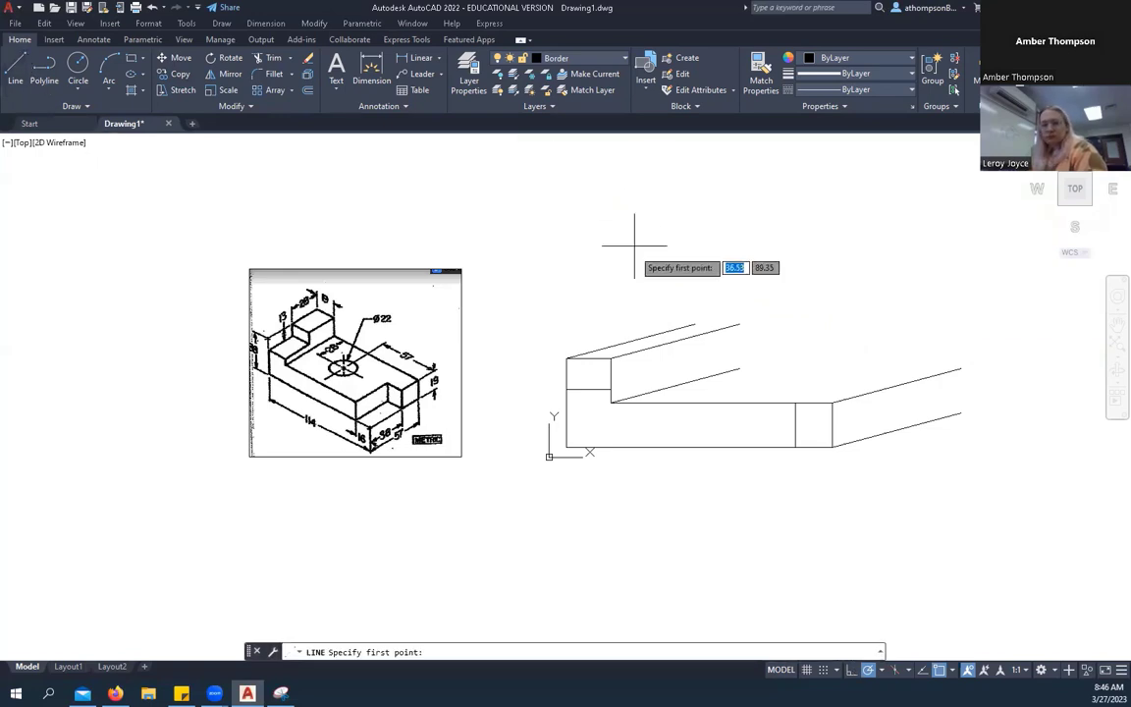
Draw horizontal and vertical back edges linking the receding lines' far ends across step and base.
{"action": "left_click", "coordinate": [695, 324]}
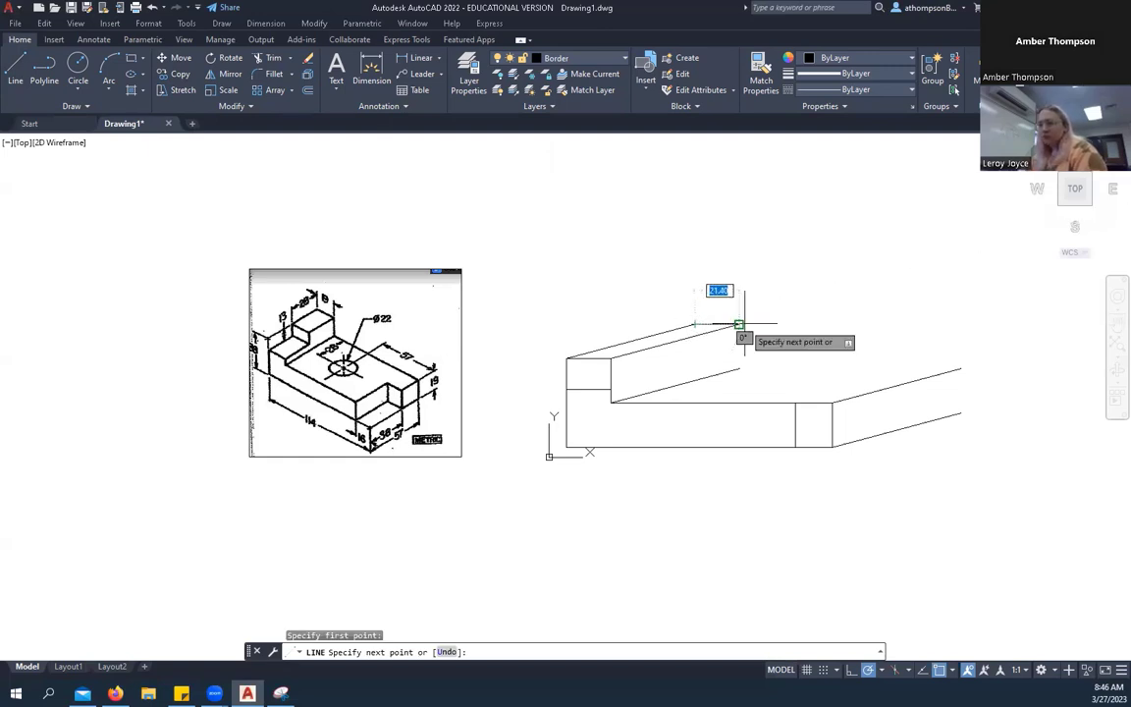
{"action": "left_click", "coordinate": [738, 324]}
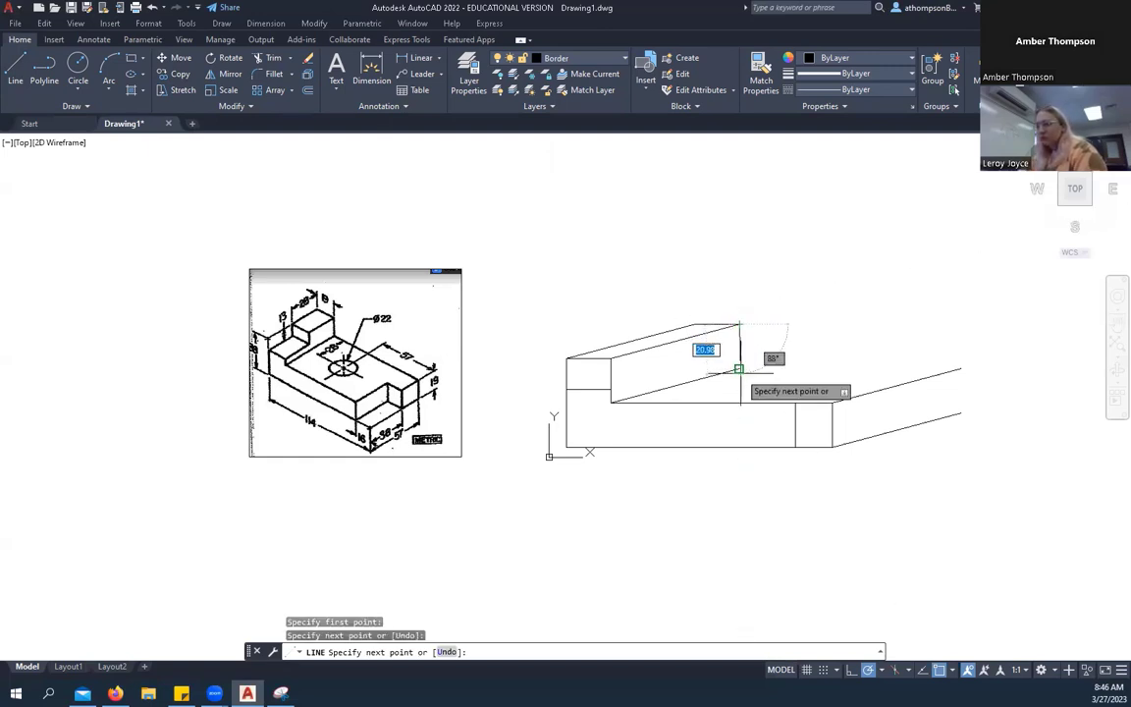
{"action": "left_click", "coordinate": [739, 370]}
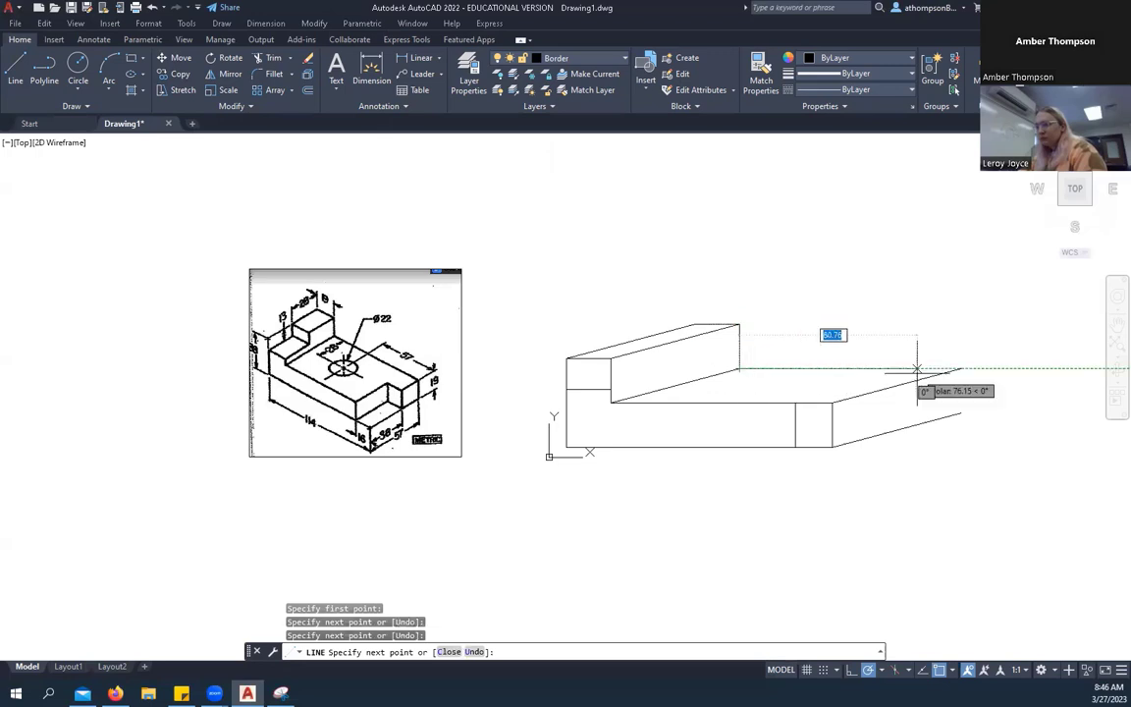
{"action": "left_click", "coordinate": [962, 369]}
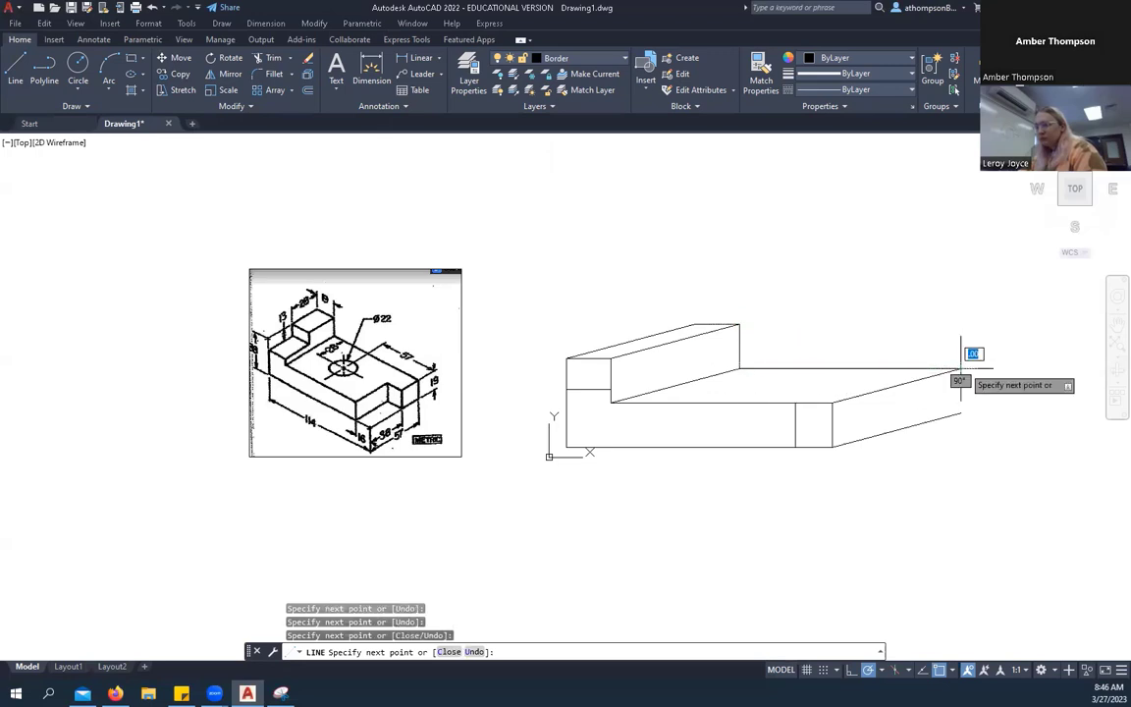
{"action": "left_click", "coordinate": [963, 397]}
{"action": "right_click", "coordinate": [879, 253]}
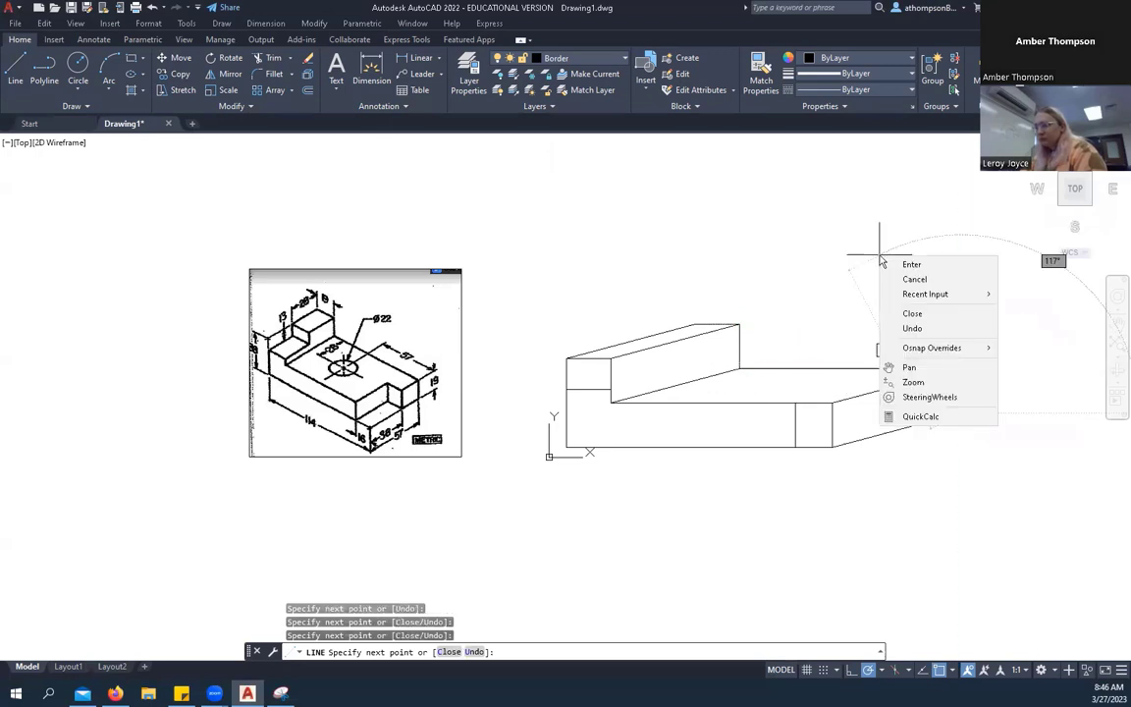
{"action": "left_click", "coordinate": [912, 265]}
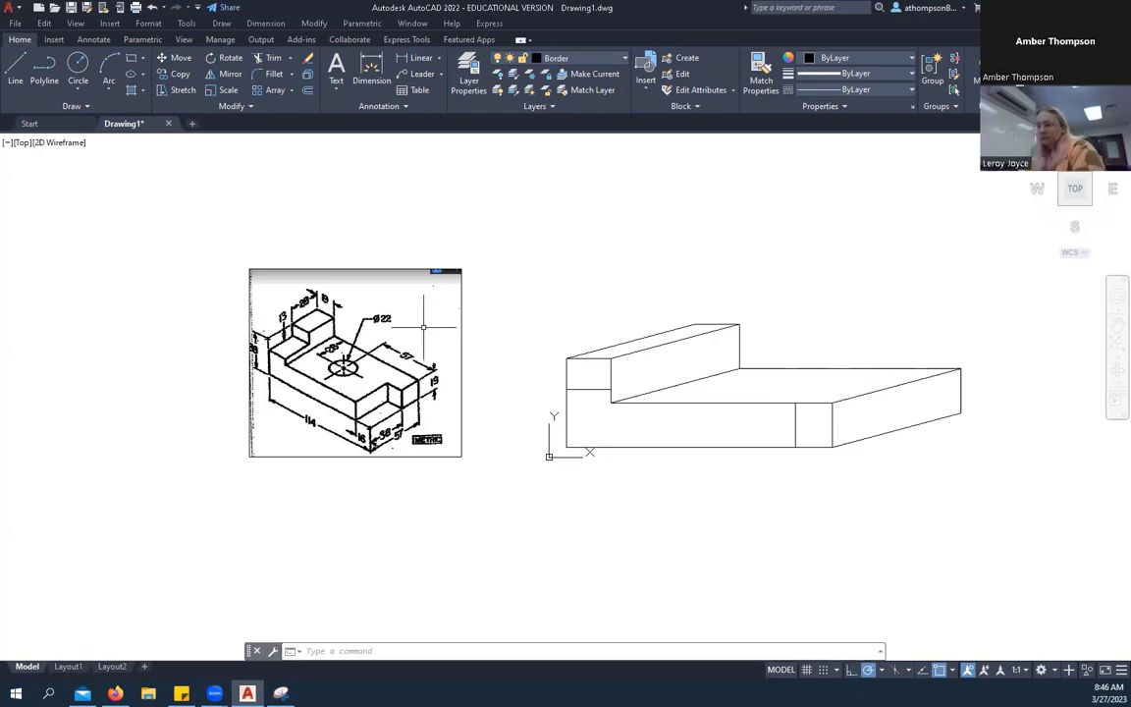
Draw a 38-unit receding edge from the right box's top corner, then horizontal and vertical notch edges.
{"action": "left_click", "coordinate": [15, 69]}
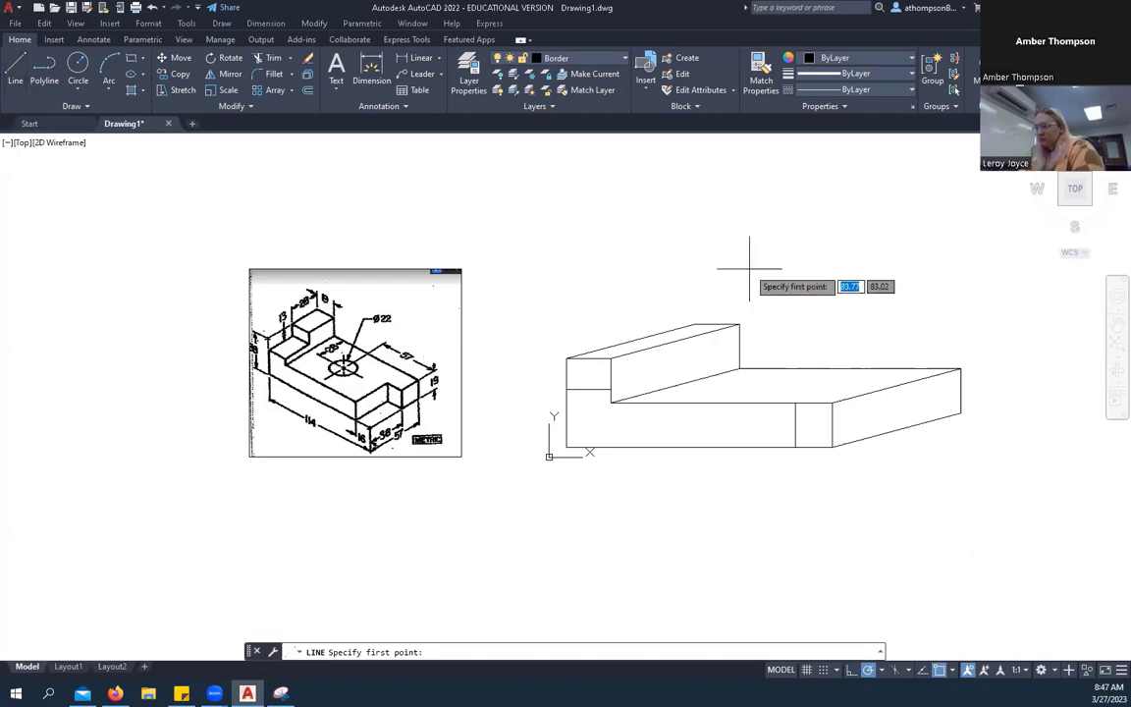
{"action": "left_click", "coordinate": [794, 403]}
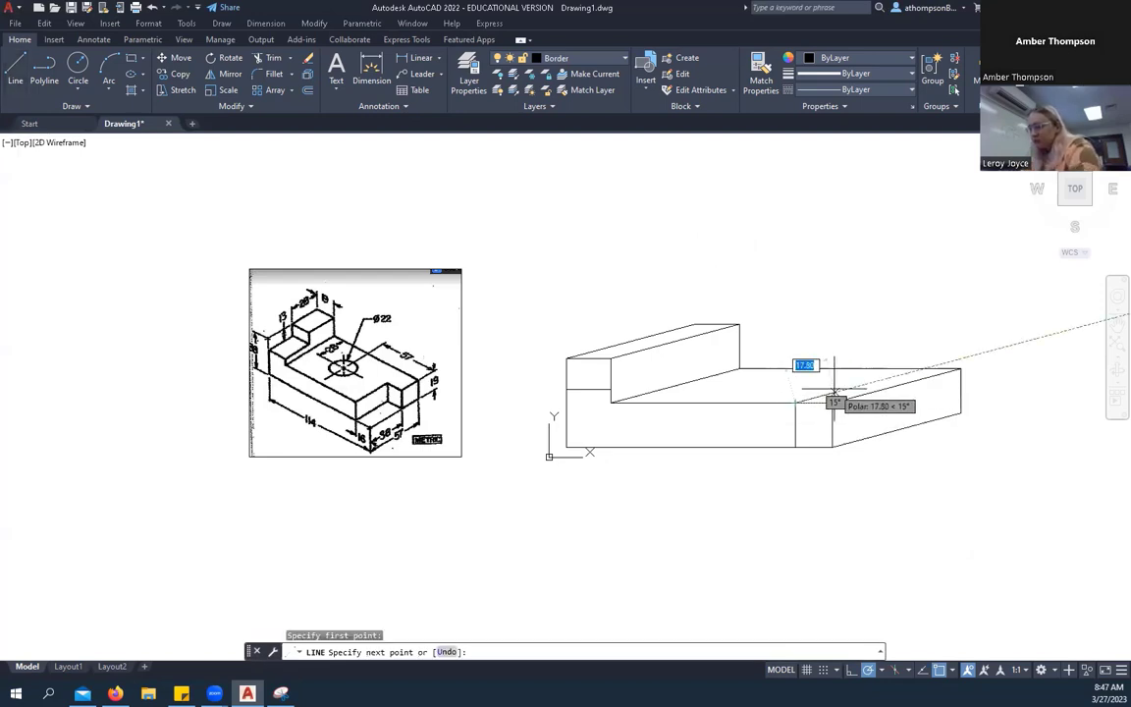
{"action": "type", "text": "3"}
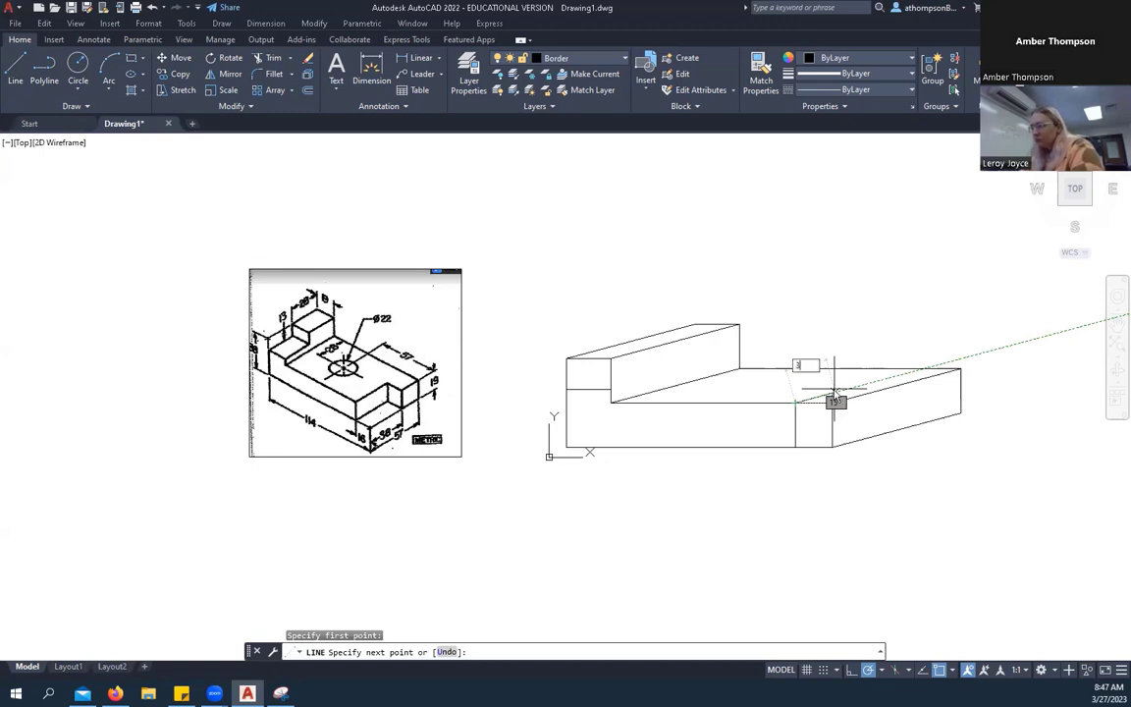
{"action": "type", "text": "8"}
{"action": "key", "text": "Return"}
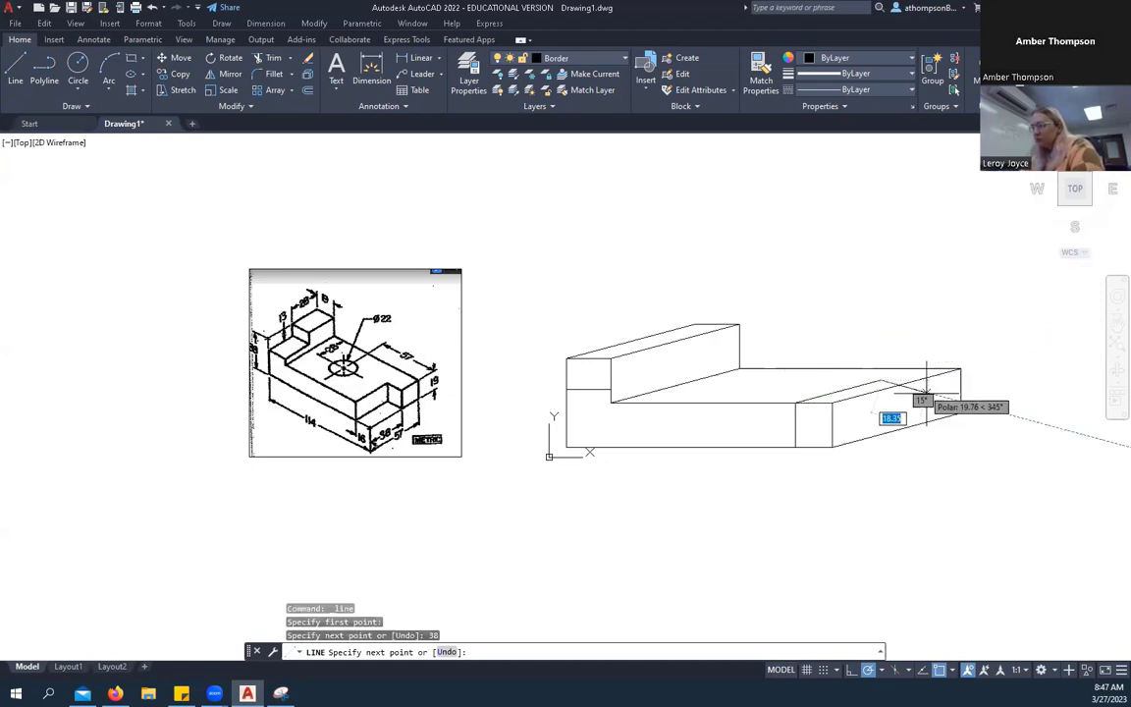
{"action": "scroll", "coordinate": [891, 382], "scroll_direction": "up", "scroll_amount": 4}
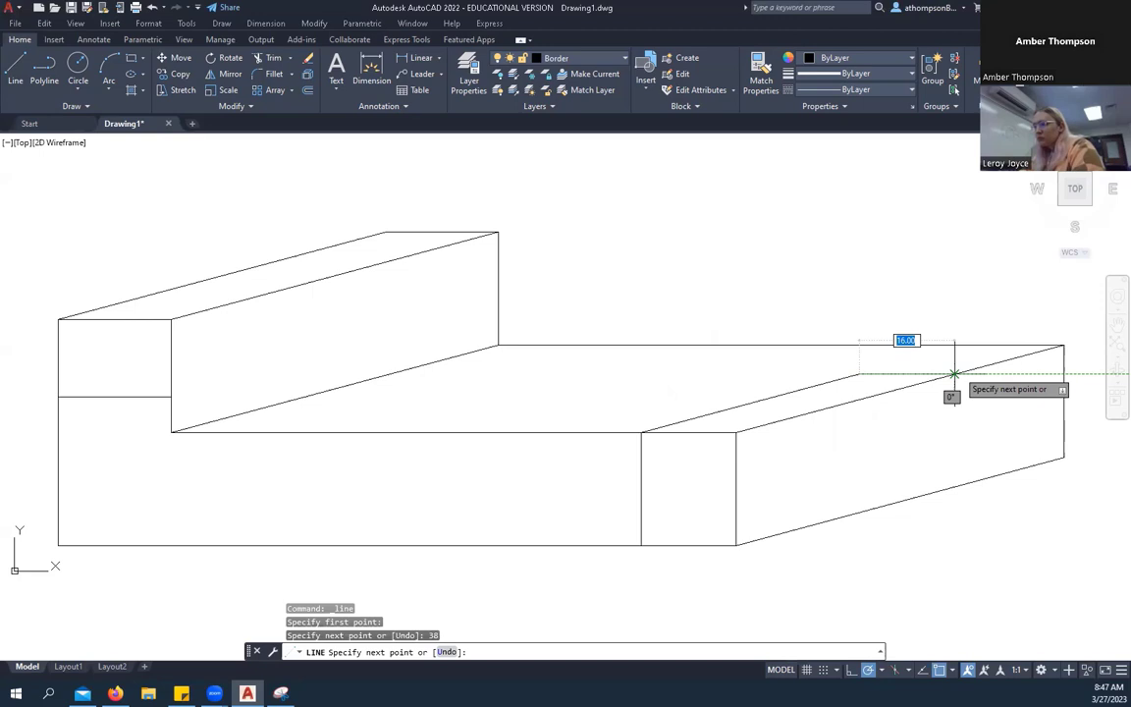
{"action": "left_click", "coordinate": [954, 374]}
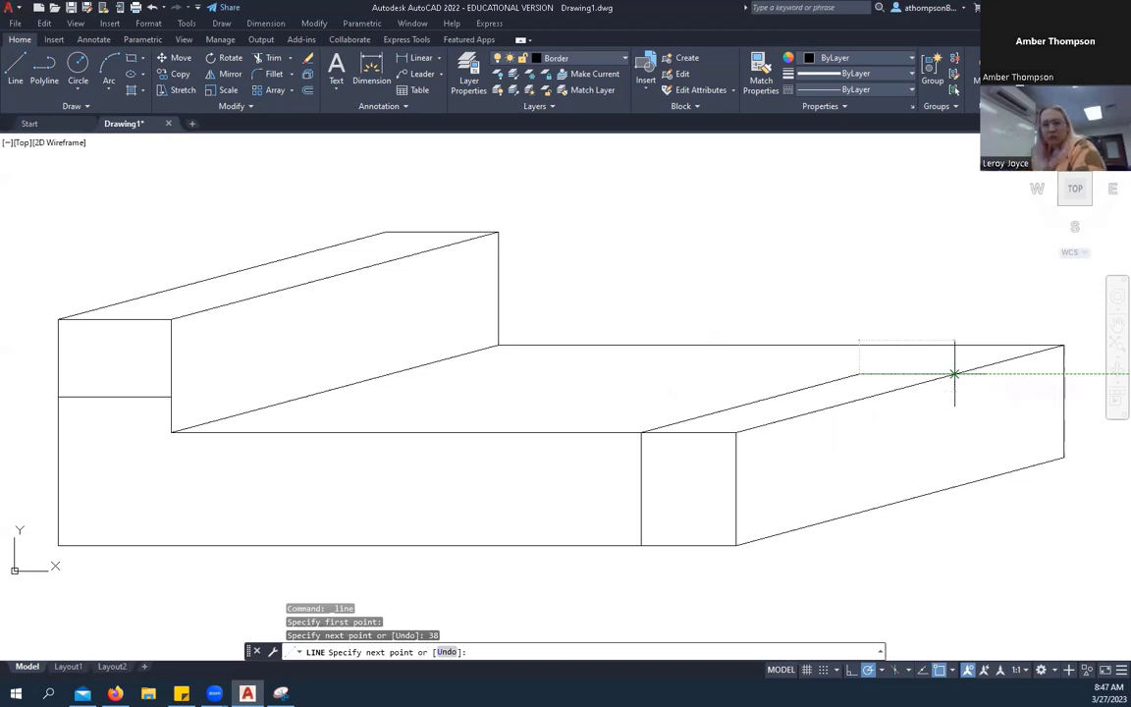
{"action": "left_click", "coordinate": [955, 486]}
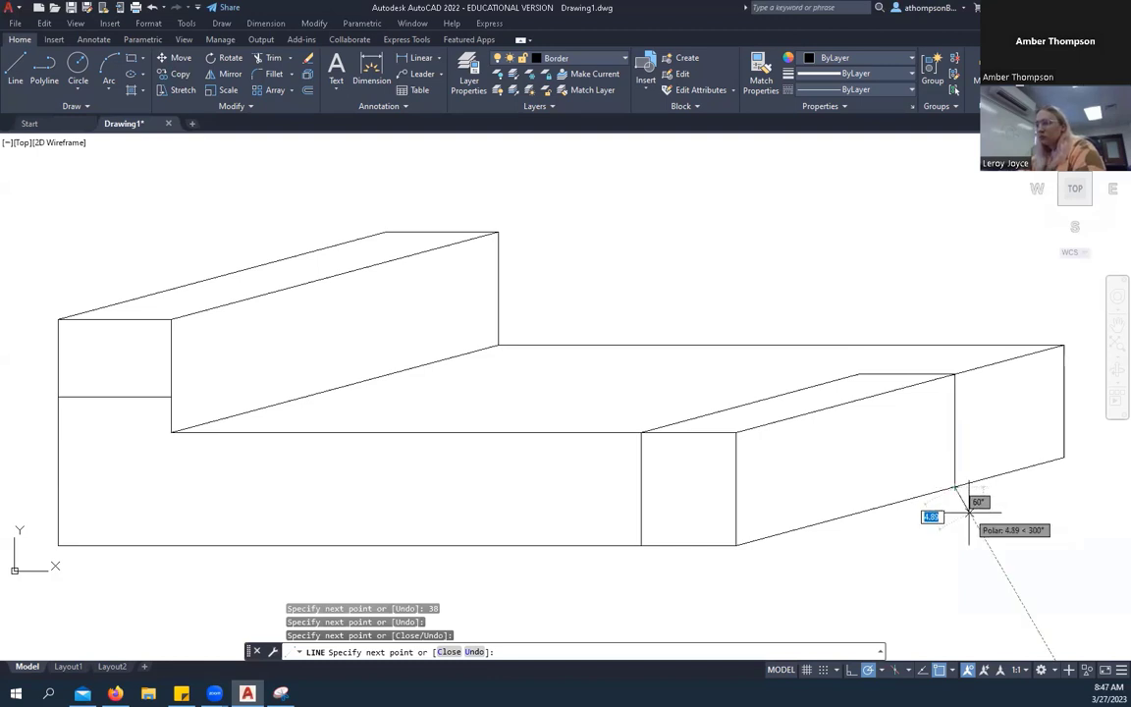
{"action": "right_click", "coordinate": [969, 512]}
{"action": "left_click", "coordinate": [994, 351]}
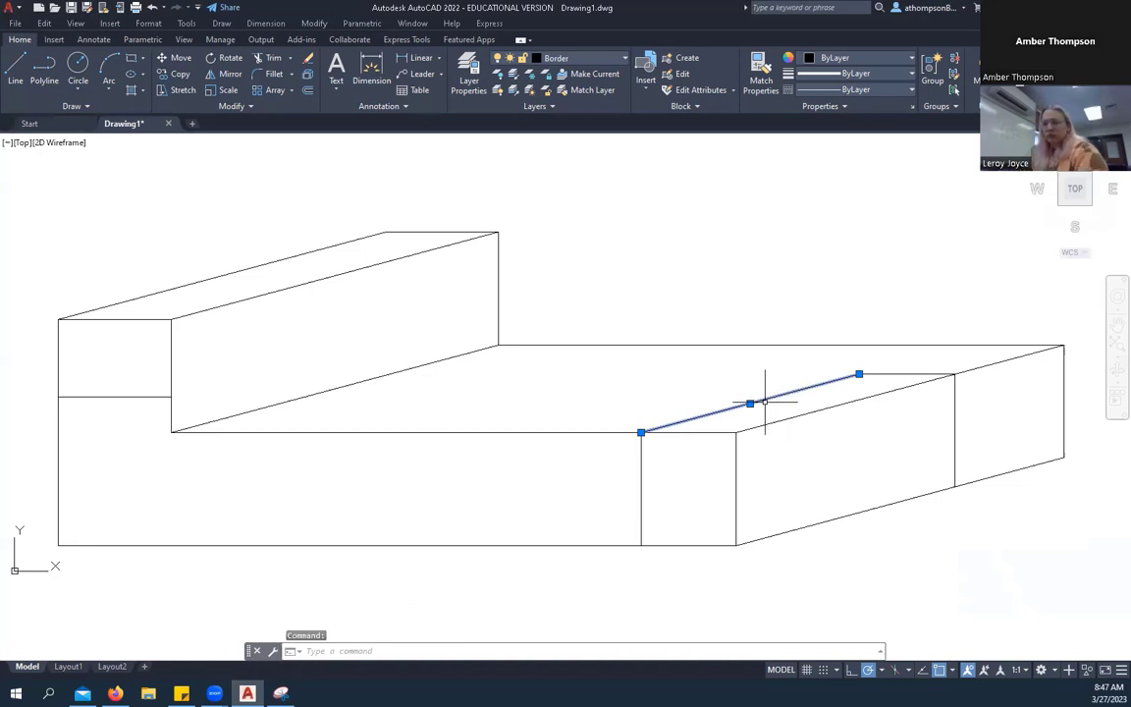
Copy the sloped edge down to the front bottom corner.
{"action": "left_click", "coordinate": [175, 73]}
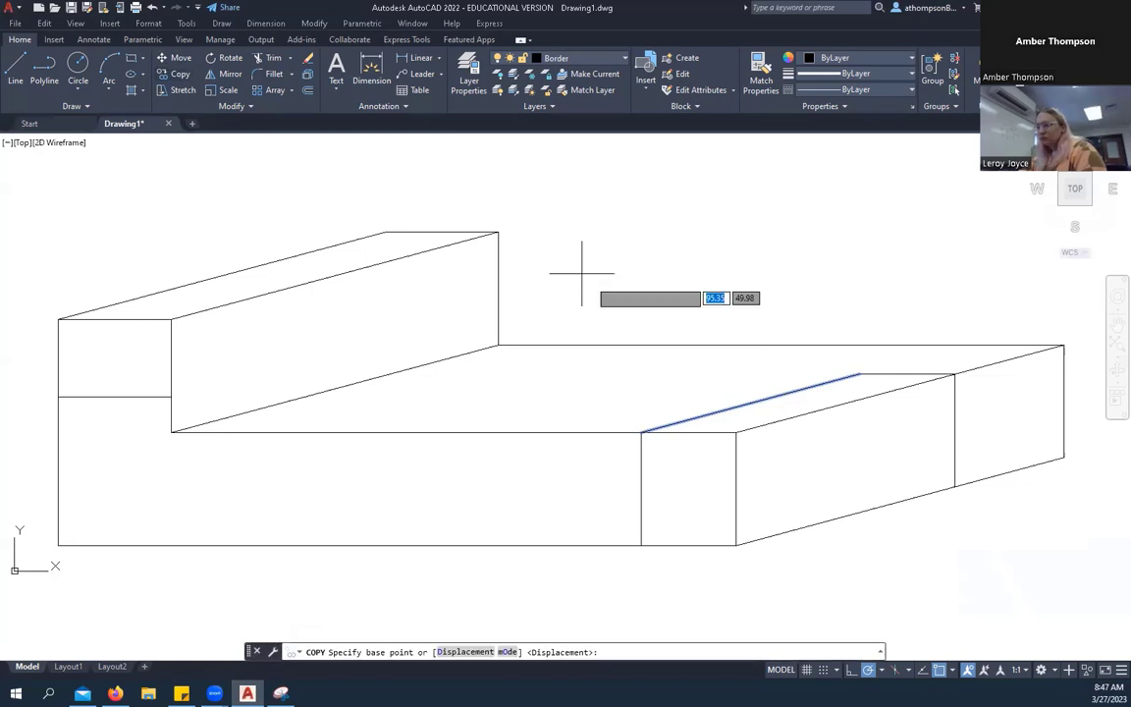
{"action": "left_click", "coordinate": [641, 432]}
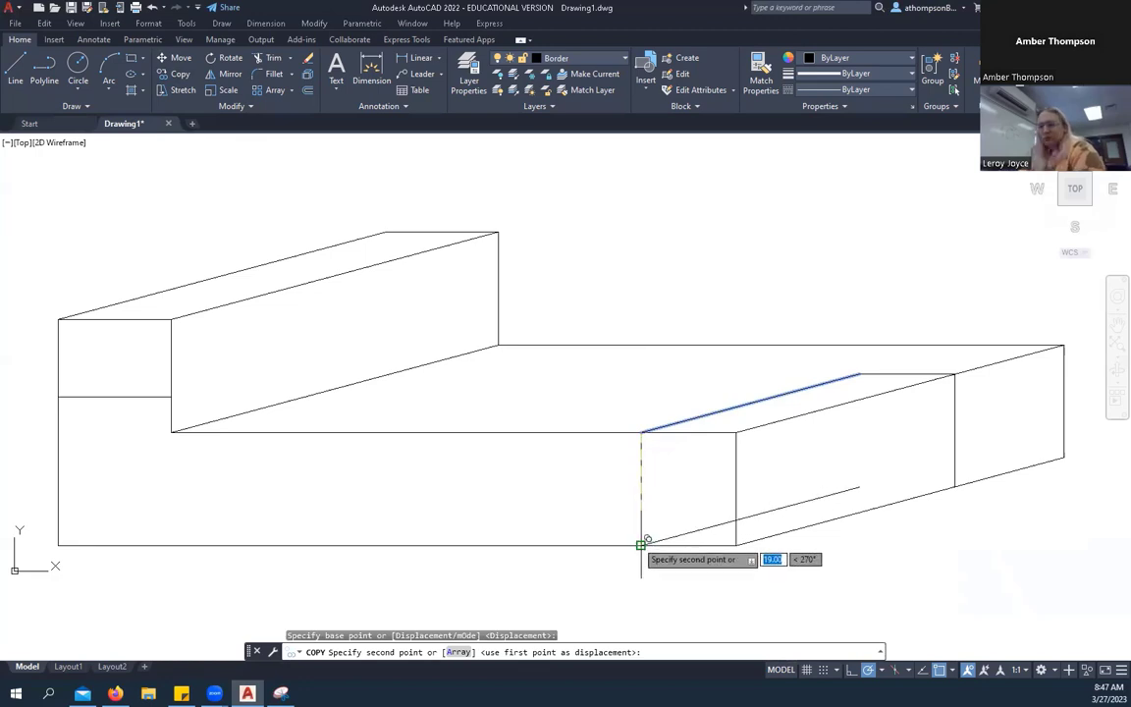
{"action": "left_click", "coordinate": [641, 543]}
{"action": "right_click", "coordinate": [869, 414]}
{"action": "left_click", "coordinate": [889, 429]}
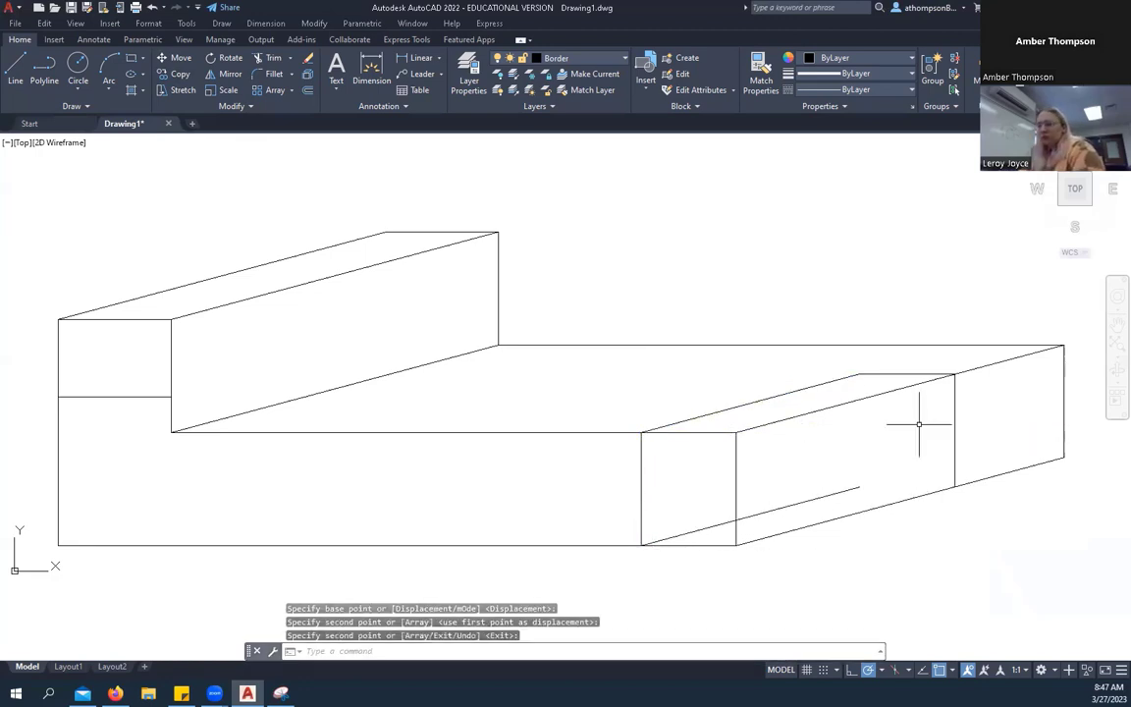
Draw the notch line from the back top edge down to the block's bottom.
{"action": "left_click", "coordinate": [16, 69]}
{"action": "left_click", "coordinate": [859, 374]}
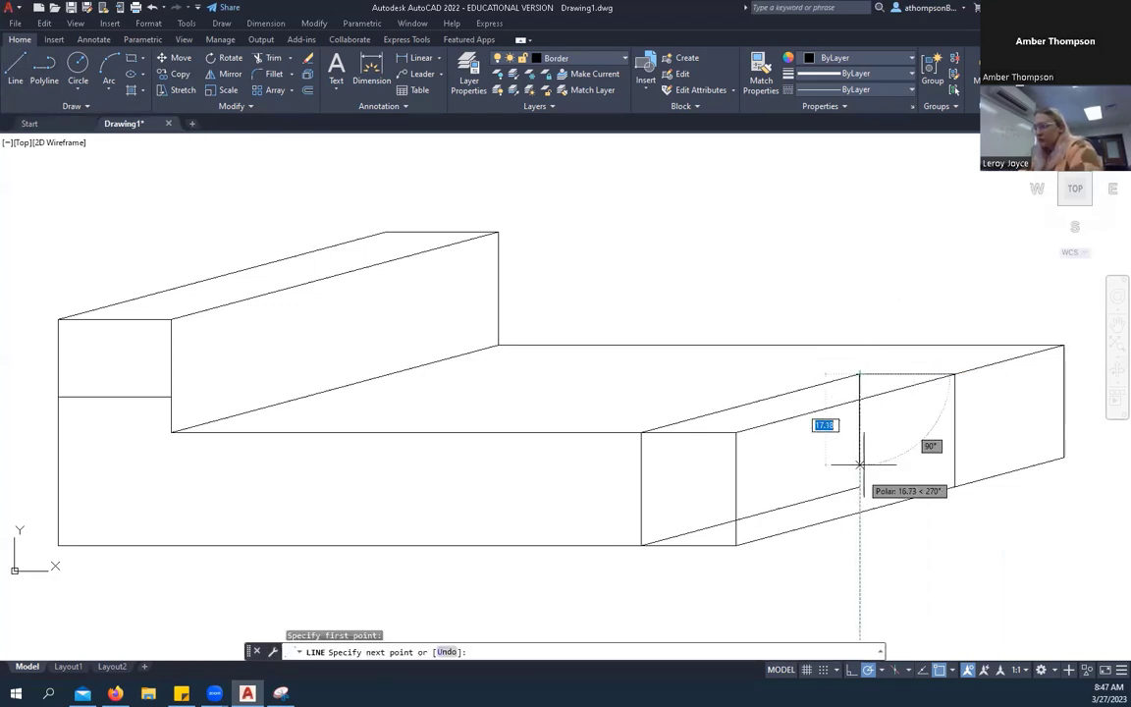
{"action": "left_click", "coordinate": [955, 486]}
{"action": "right_click", "coordinate": [919, 294]}
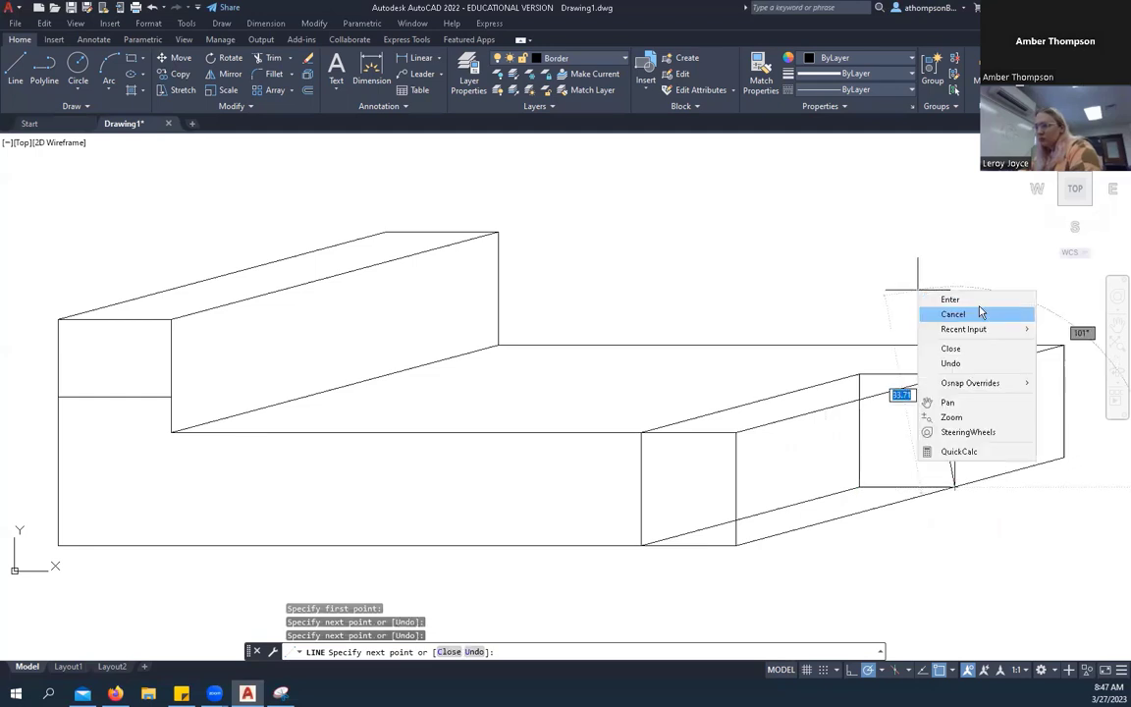
{"action": "left_click", "coordinate": [958, 298]}
{"action": "scroll", "coordinate": [626, 328], "scroll_direction": "down", "scroll_amount": 5}
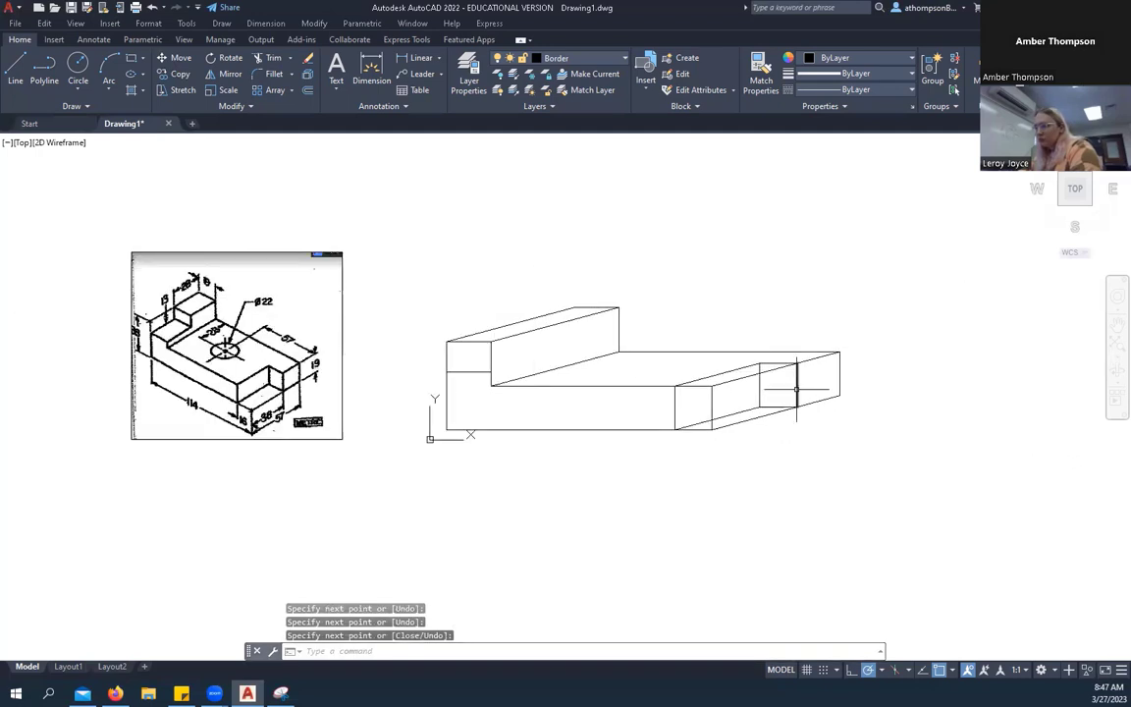
Trim the stray edge, the lower diagonal inside the notch, and the leftover bottom segments.
{"action": "left_click", "coordinate": [267, 57]}
{"action": "scroll", "coordinate": [751, 401], "scroll_direction": "up", "scroll_amount": 2}
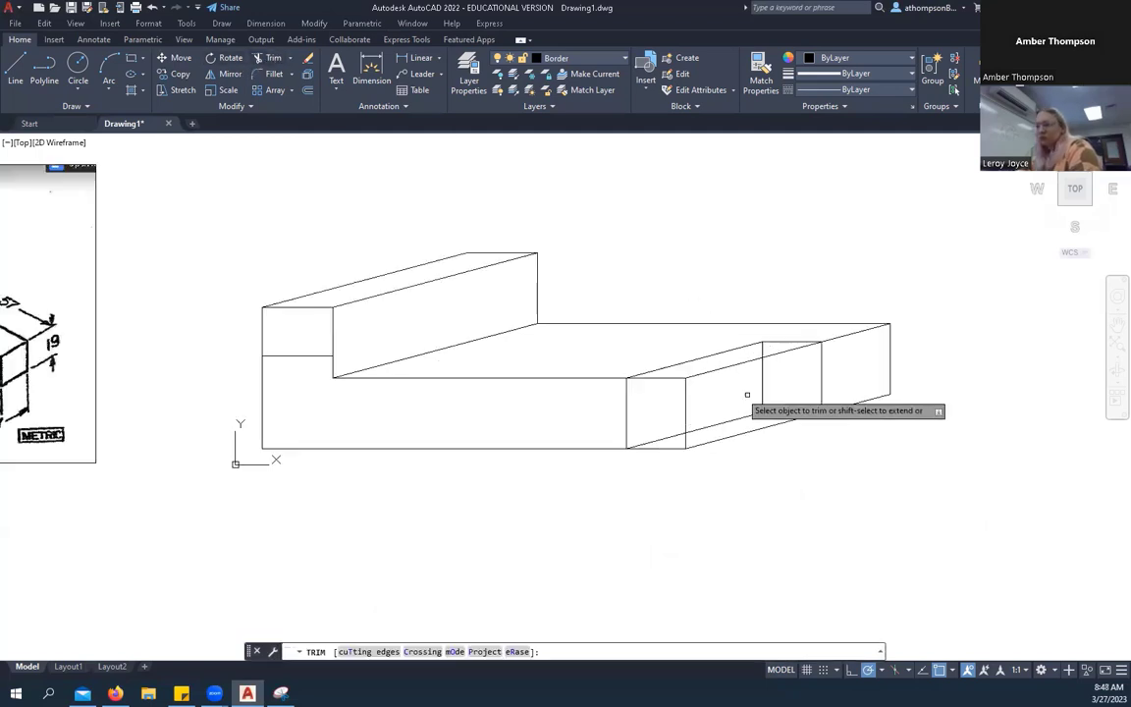
{"action": "left_click", "coordinate": [716, 365]}
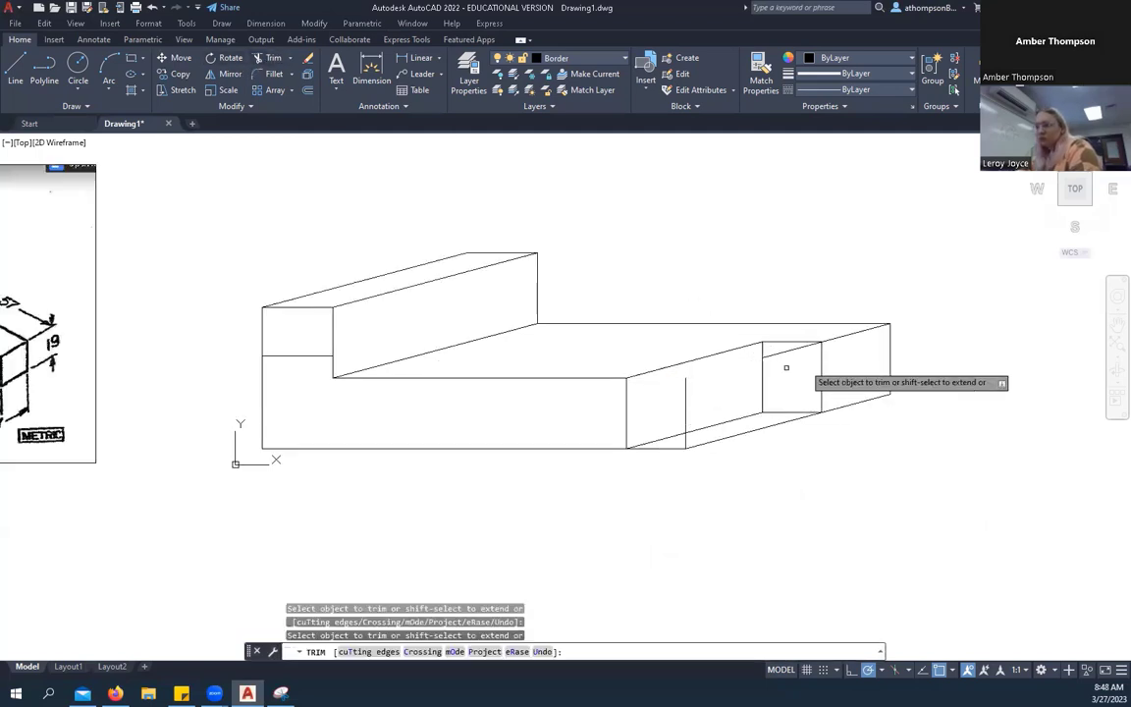
{"action": "left_click", "coordinate": [785, 422]}
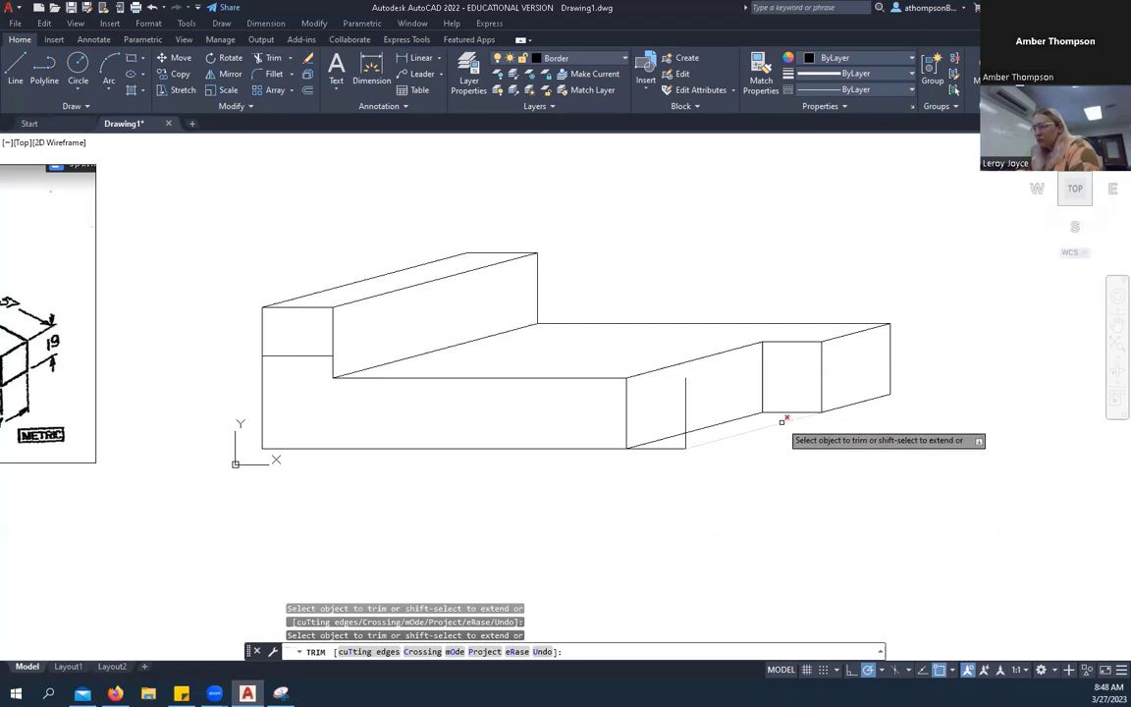
{"action": "left_click", "coordinate": [677, 448]}
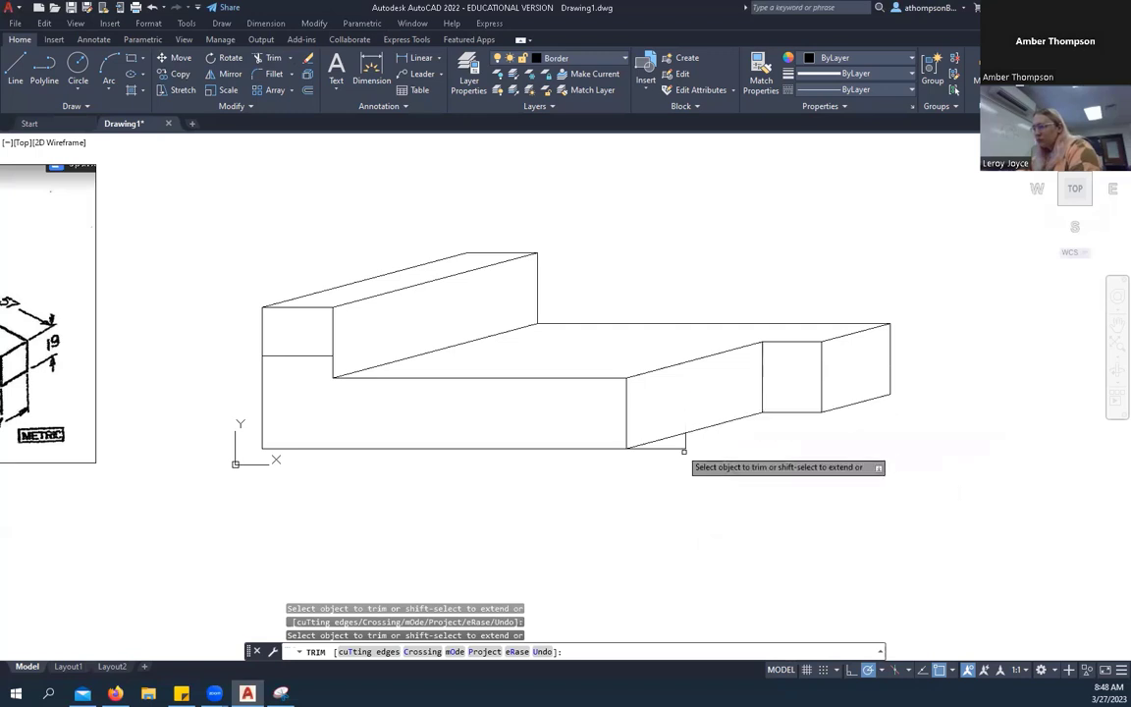
{"action": "right_click", "coordinate": [717, 463]}
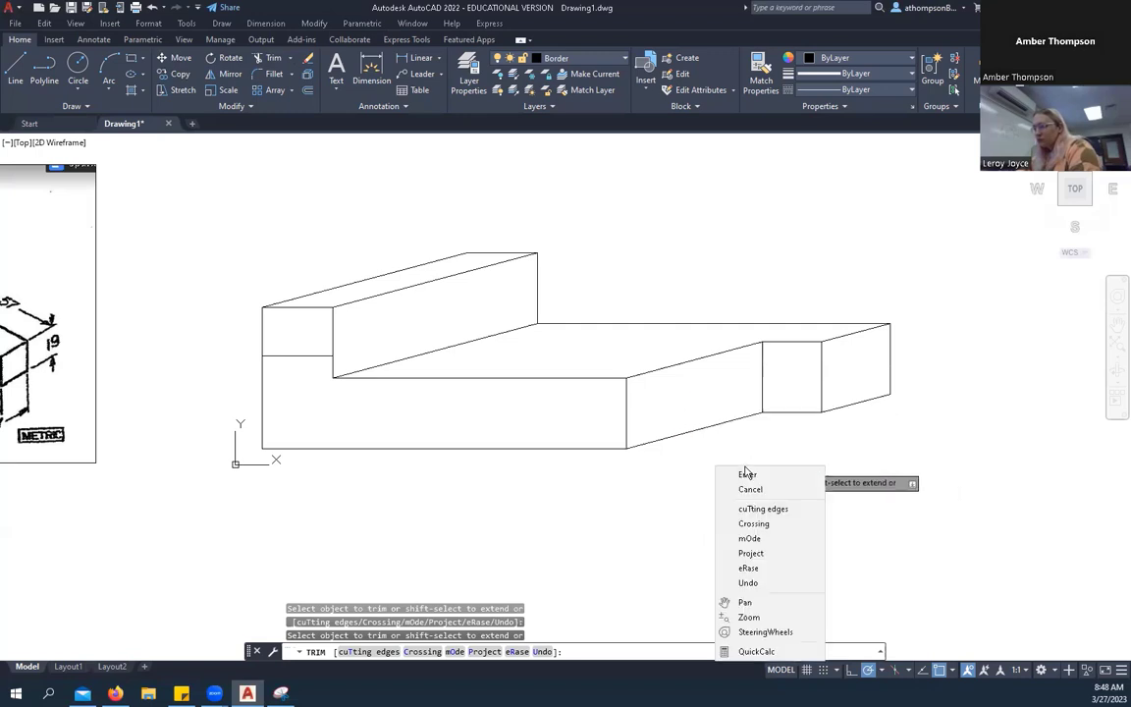
{"action": "left_click", "coordinate": [746, 472]}
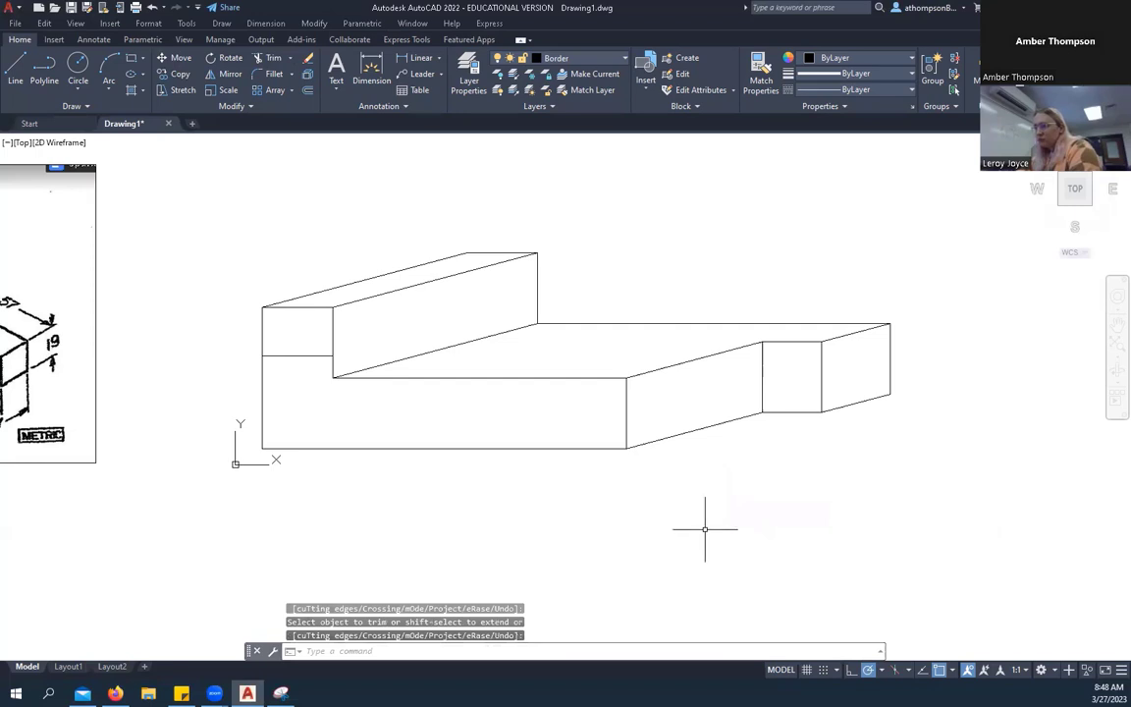
{"action": "scroll", "coordinate": [910, 497], "scroll_direction": "down", "scroll_amount": 2}
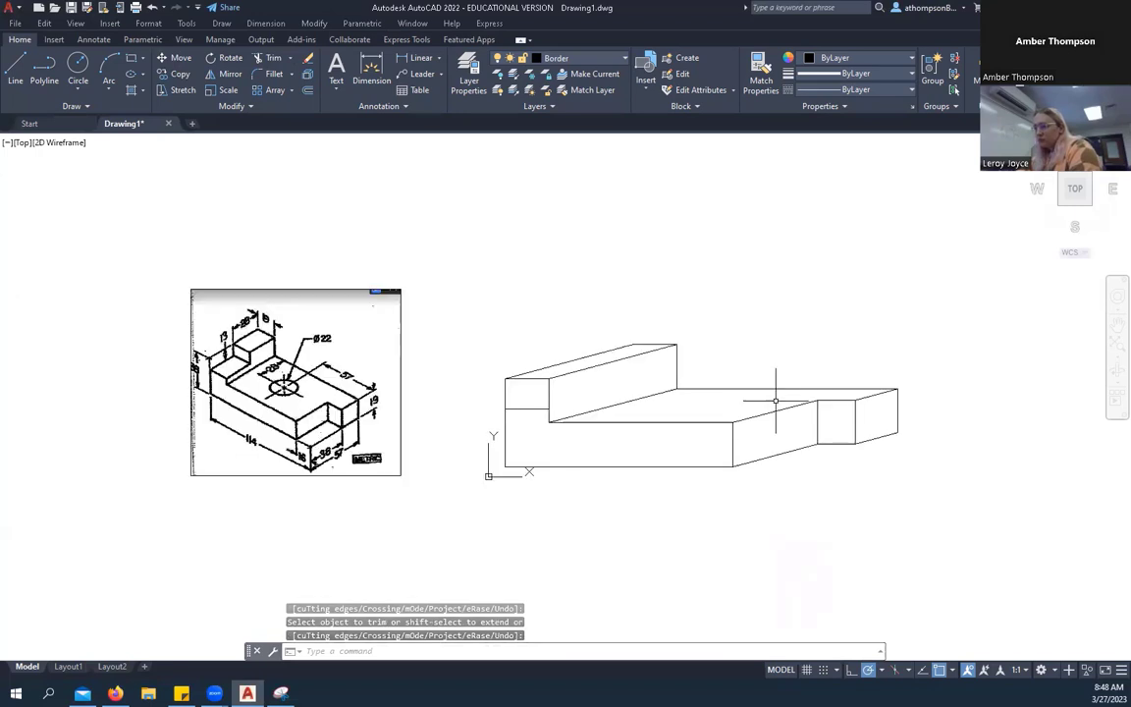
{"action": "scroll", "coordinate": [588, 343], "scroll_direction": "up", "scroll_amount": 2}
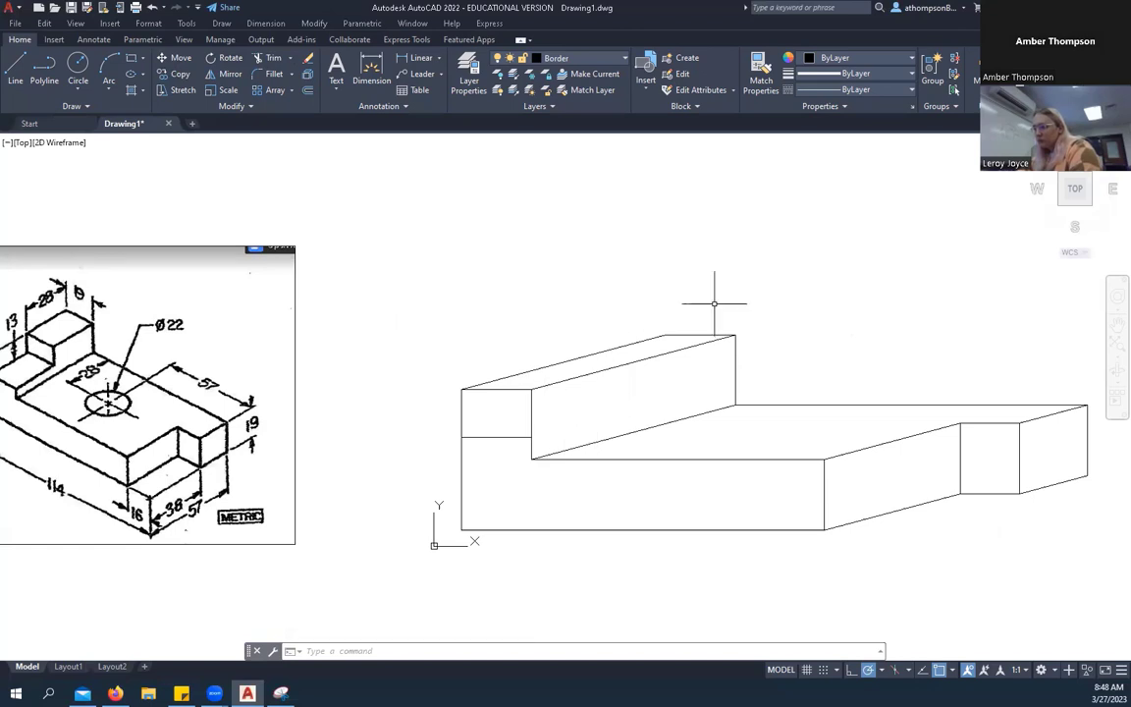
{"action": "scroll", "coordinate": [715, 303], "scroll_direction": "down", "scroll_amount": 2}
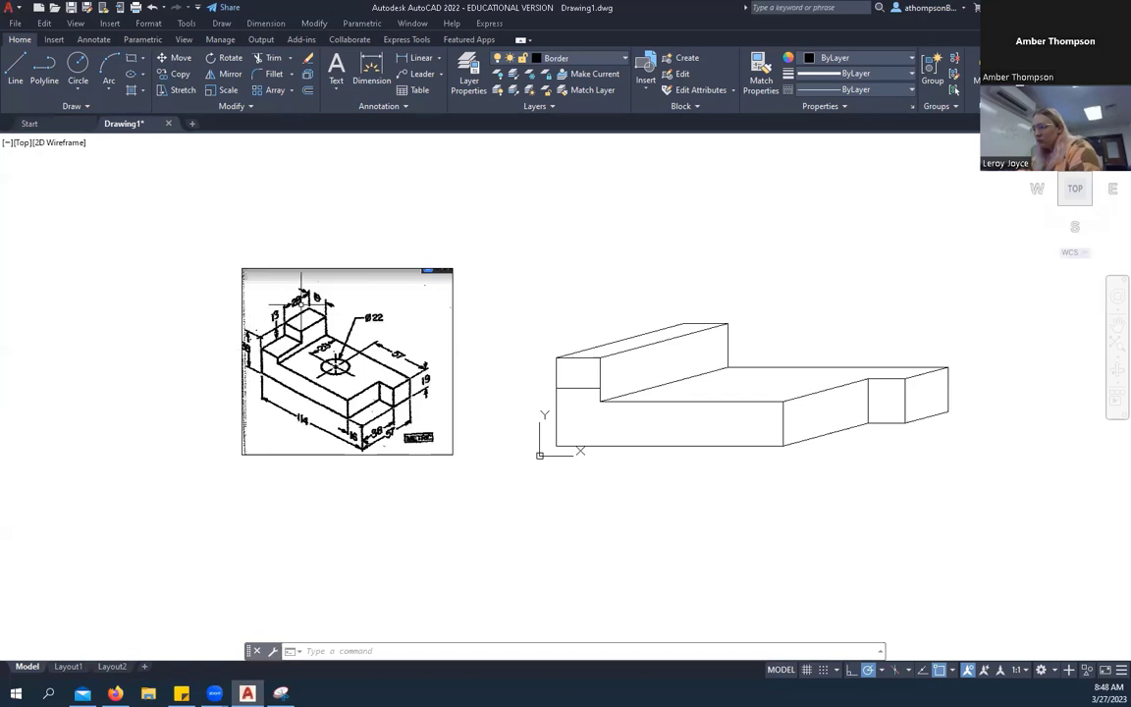
{"action": "scroll", "coordinate": [303, 308], "scroll_direction": "up", "scroll_amount": 2}
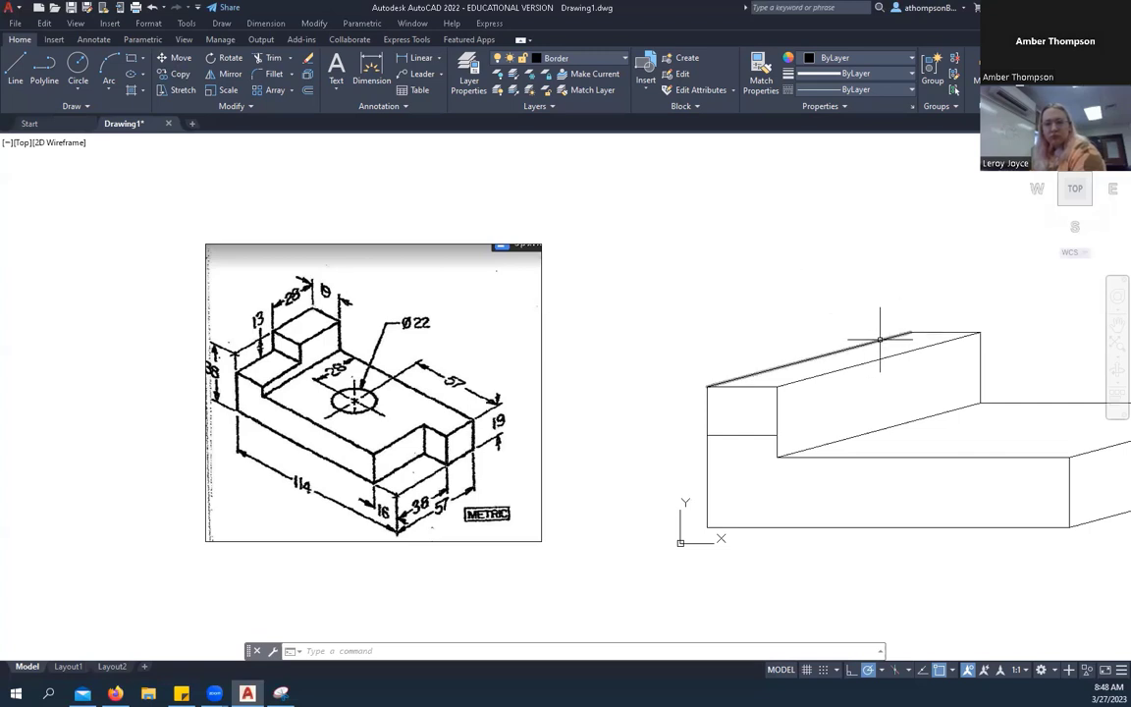
{"action": "mouse_move", "coordinate": [820, 356]}
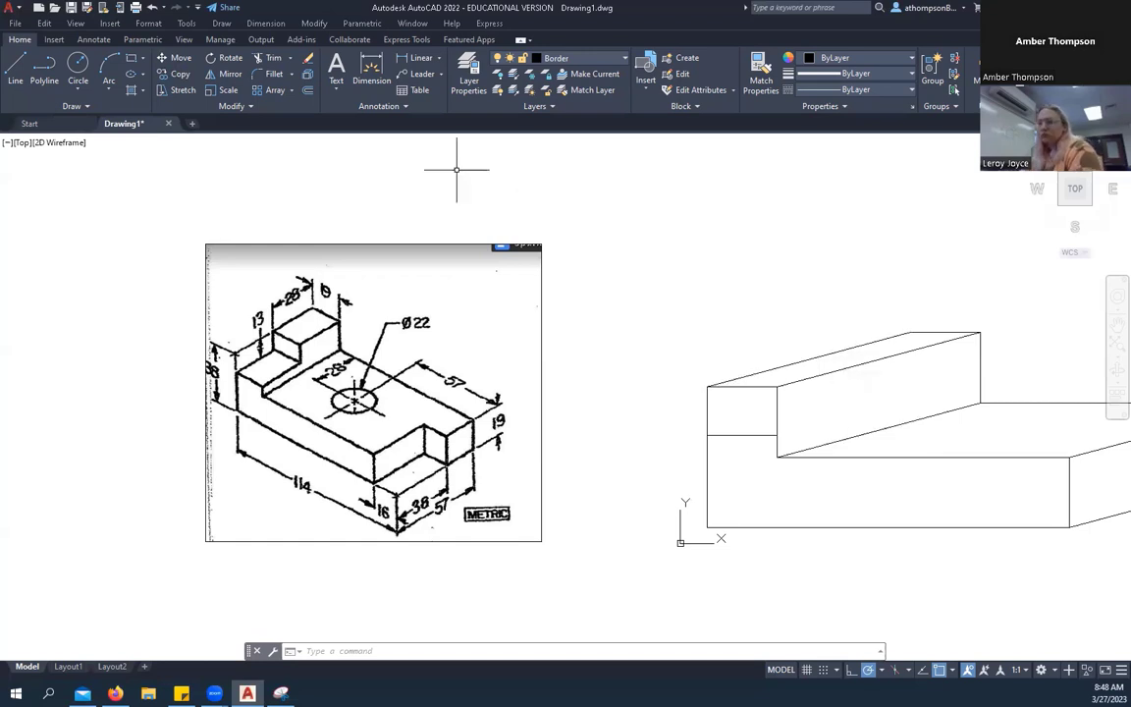
Draw the 28-unit top step edge and the vertical step line down the front face.
{"action": "left_click", "coordinate": [14, 69]}
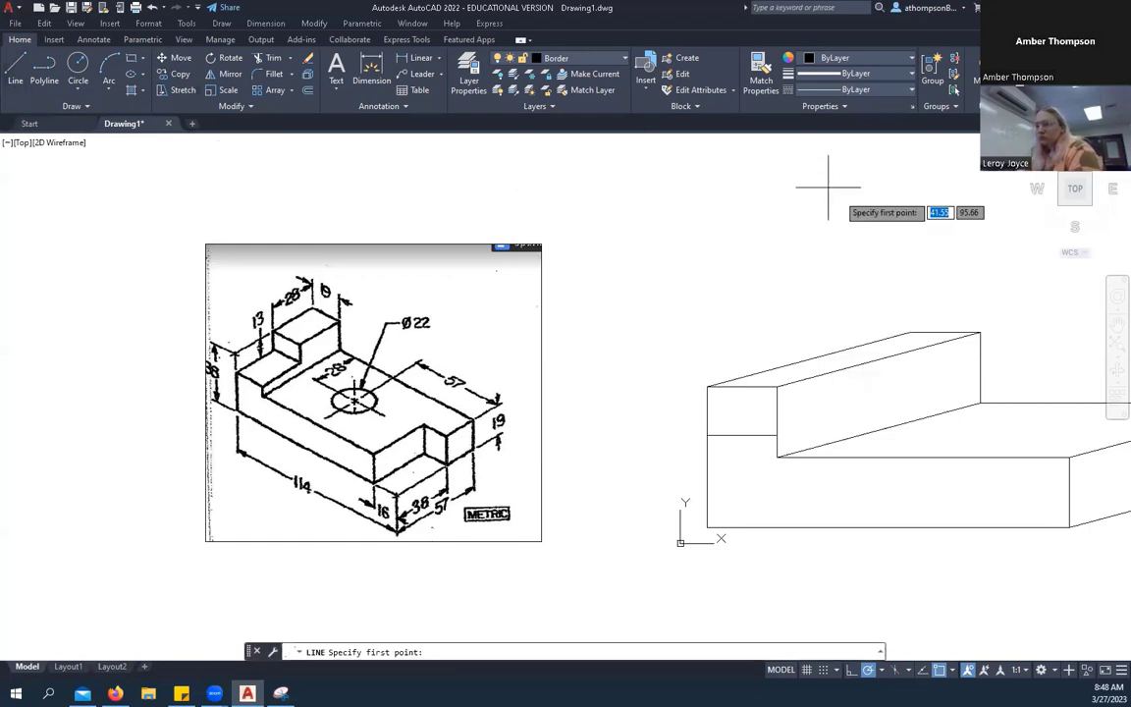
{"action": "left_click", "coordinate": [910, 334]}
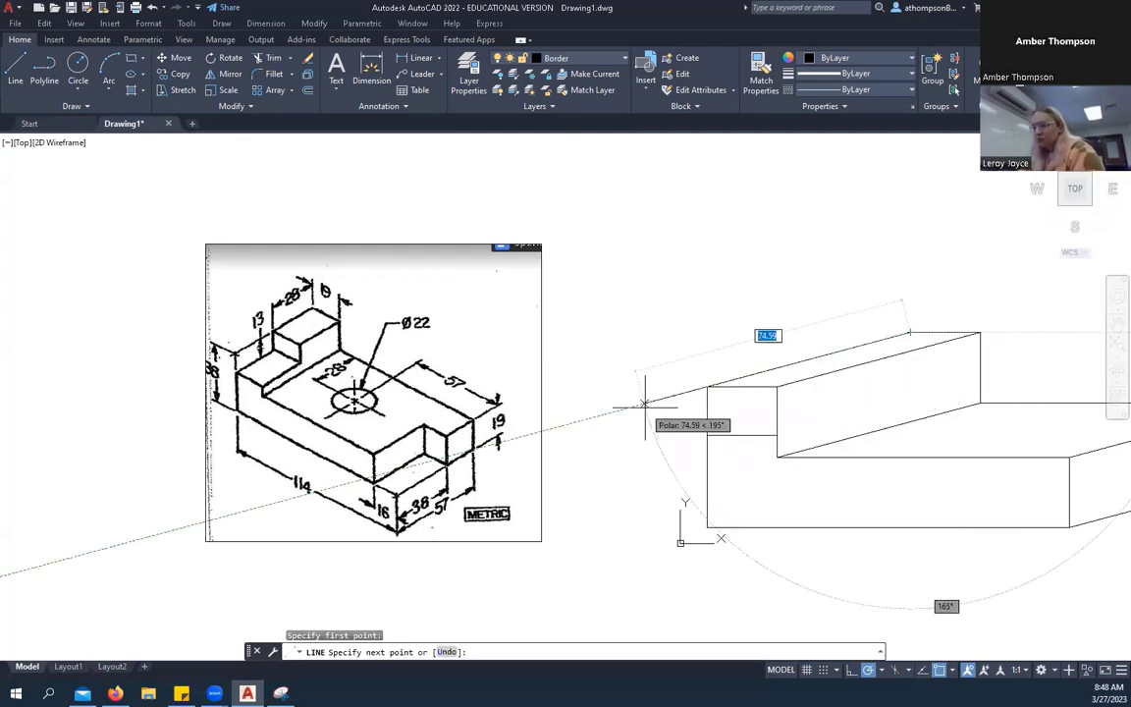
{"action": "type", "text": "28"}
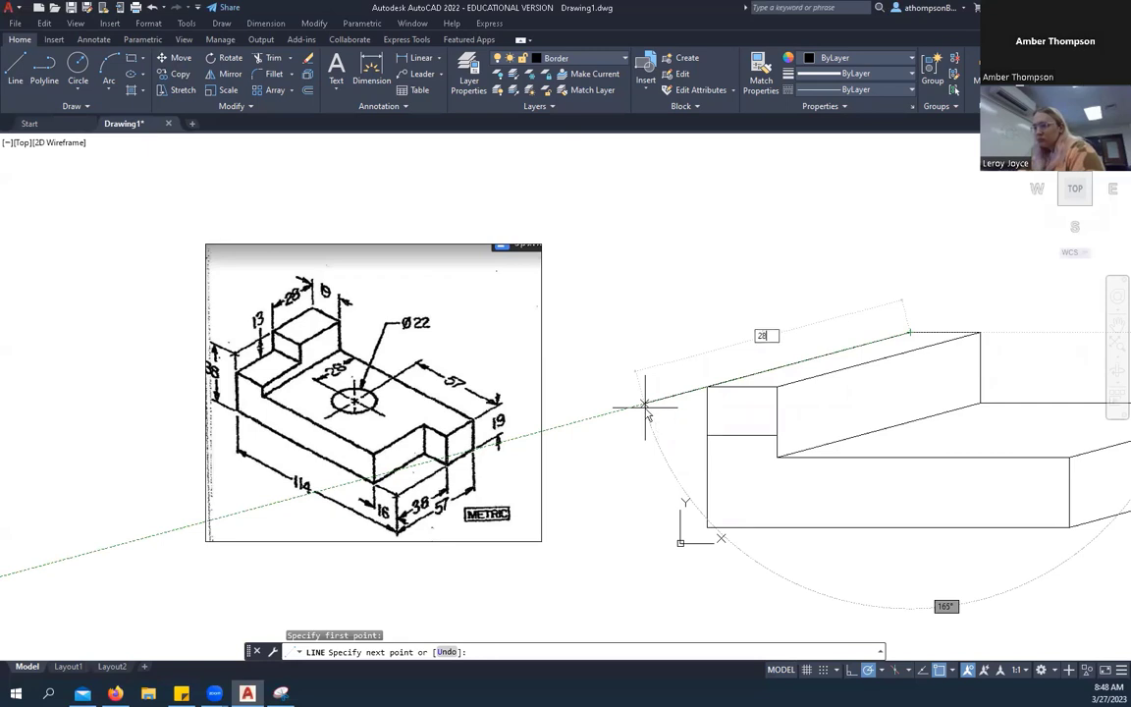
{"action": "key", "text": "Return"}
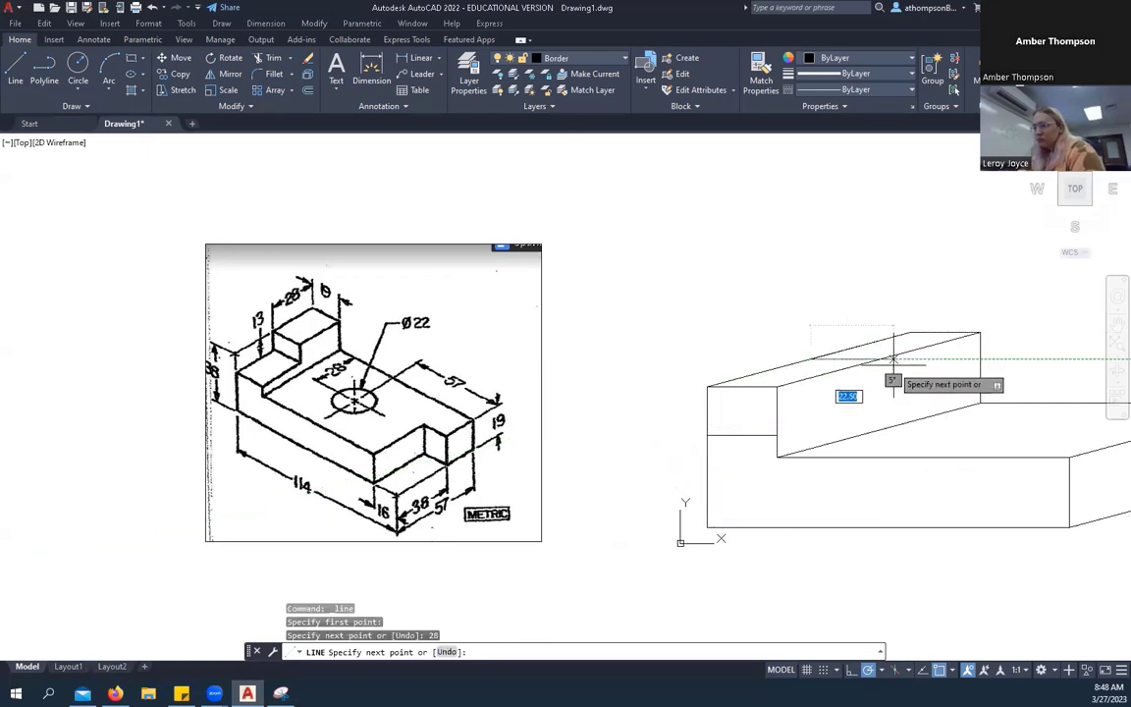
{"action": "scroll", "coordinate": [893, 358], "scroll_direction": "up", "scroll_amount": 4}
{"action": "scroll", "coordinate": [894, 358], "scroll_direction": "up", "scroll_amount": 2}
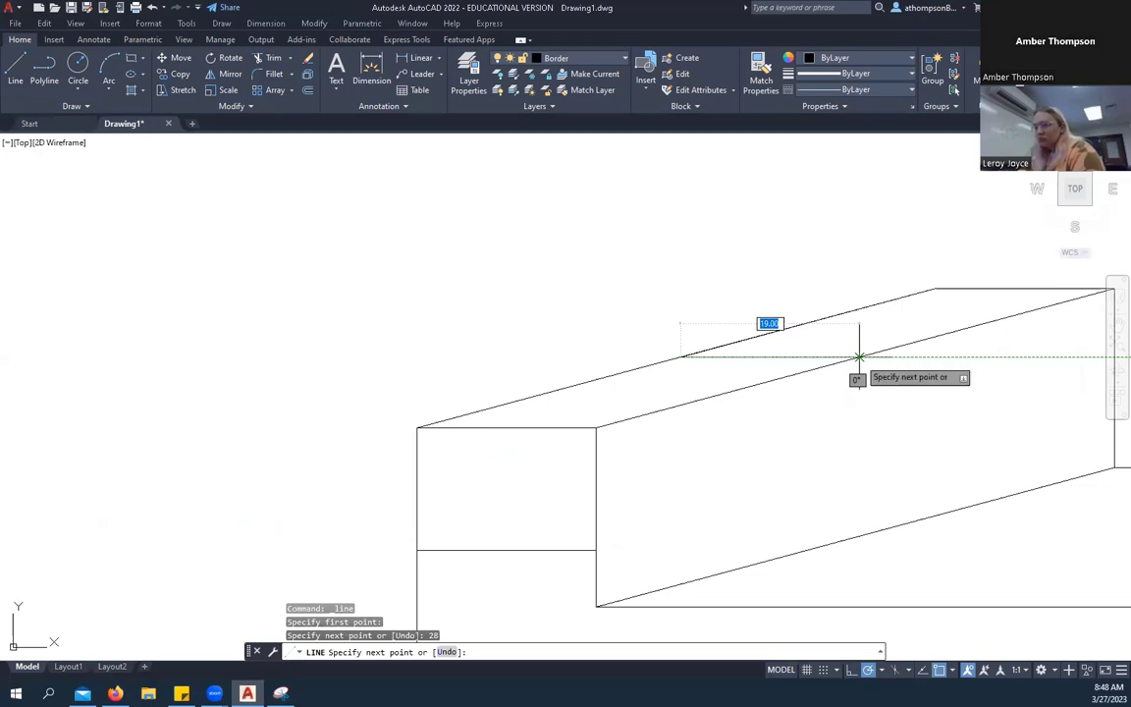
{"action": "left_click", "coordinate": [860, 356]}
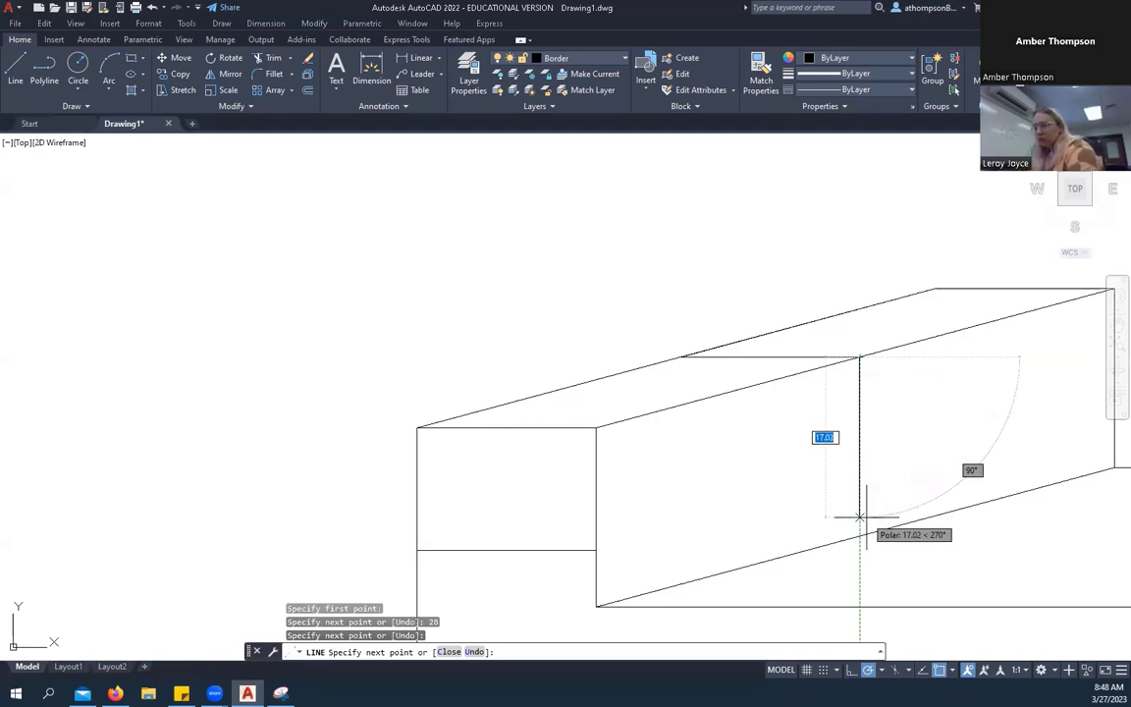
{"action": "left_click", "coordinate": [859, 515]}
{"action": "key", "text": "Return"}
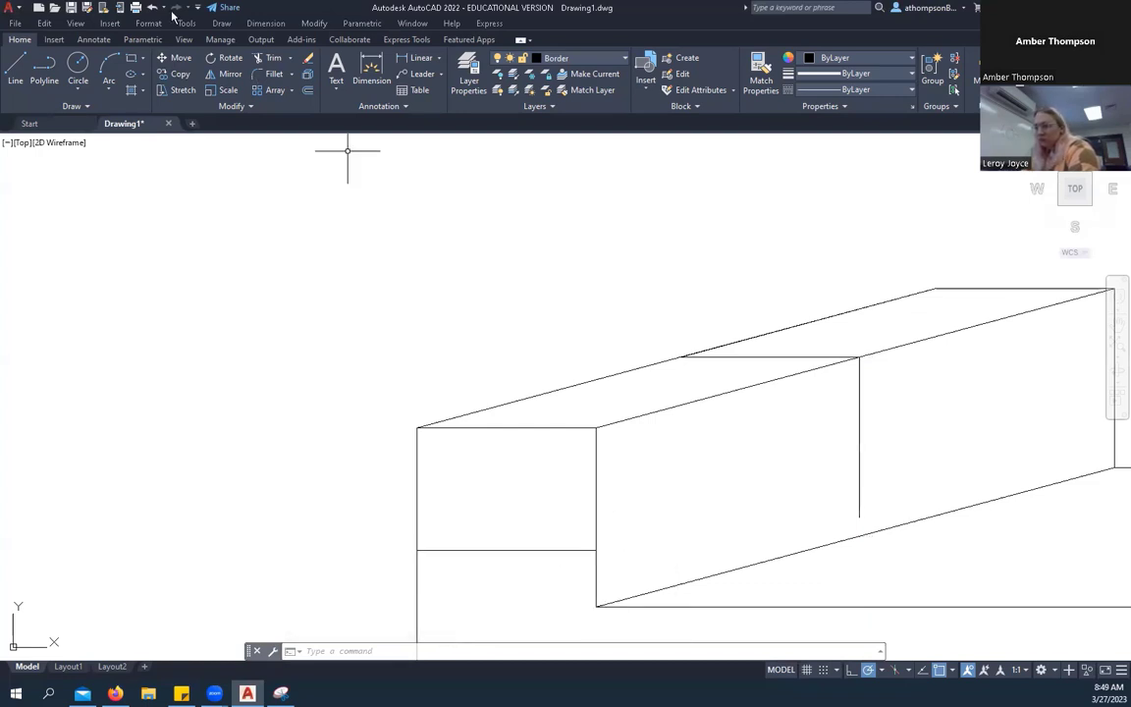
Draw a sloped line from the front face's left corner to the vertical step line.
{"action": "left_click", "coordinate": [22, 65]}
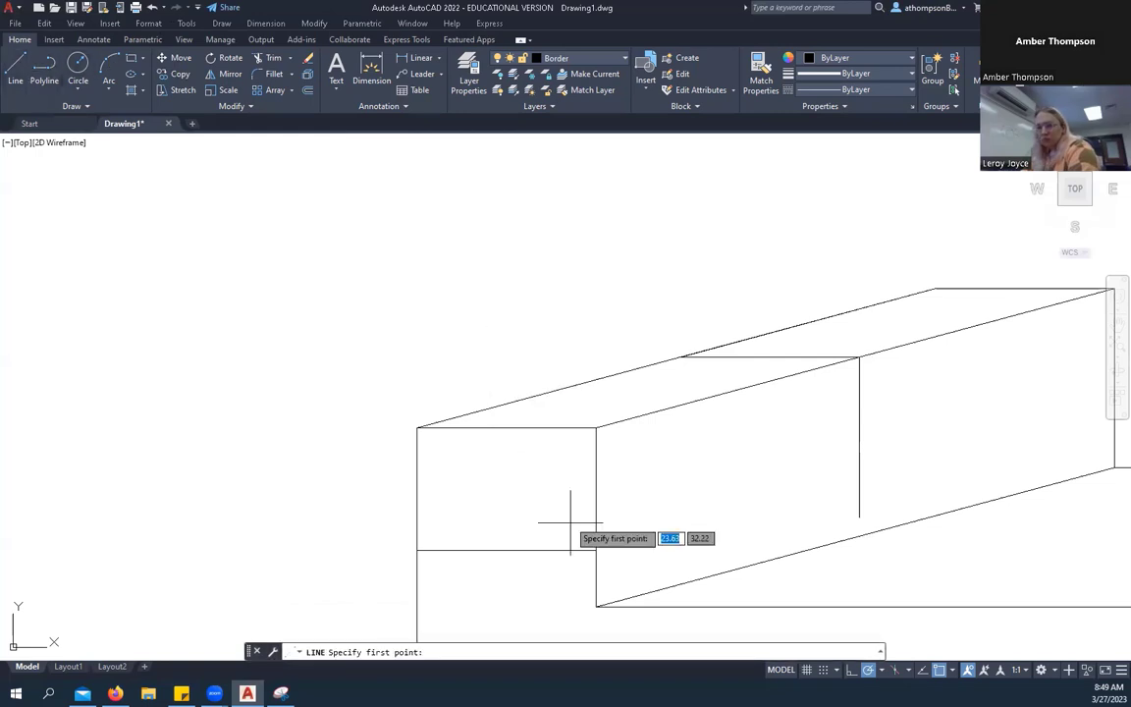
{"action": "left_click", "coordinate": [595, 550]}
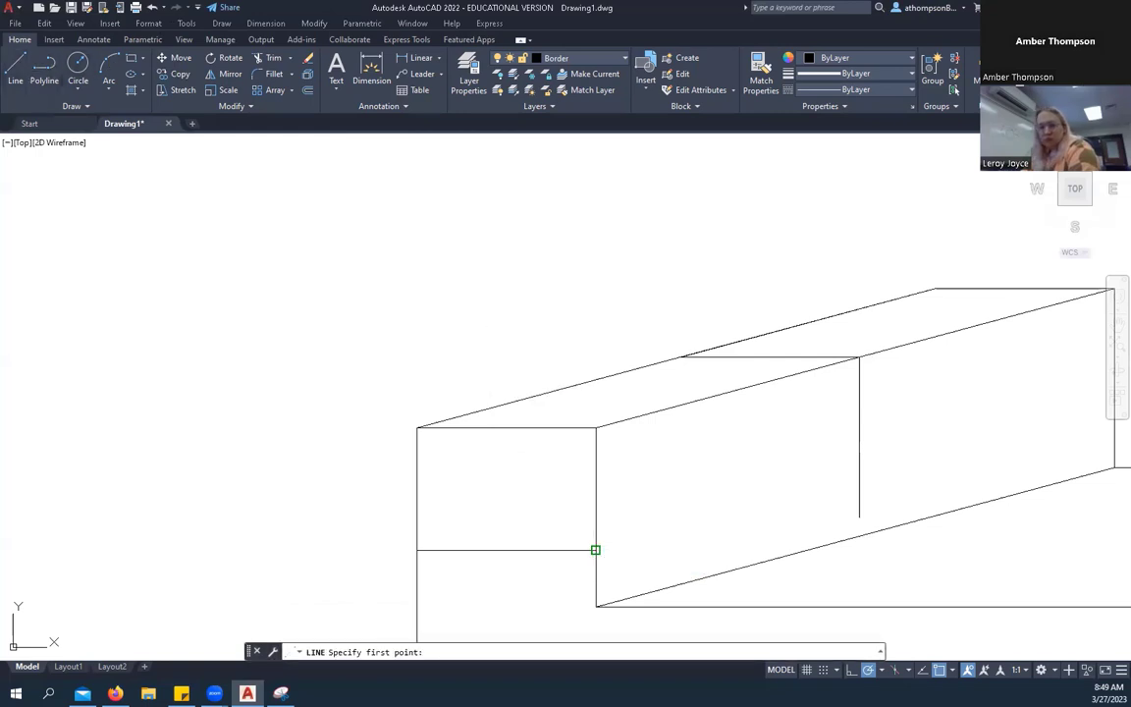
{"action": "left_click", "coordinate": [859, 481]}
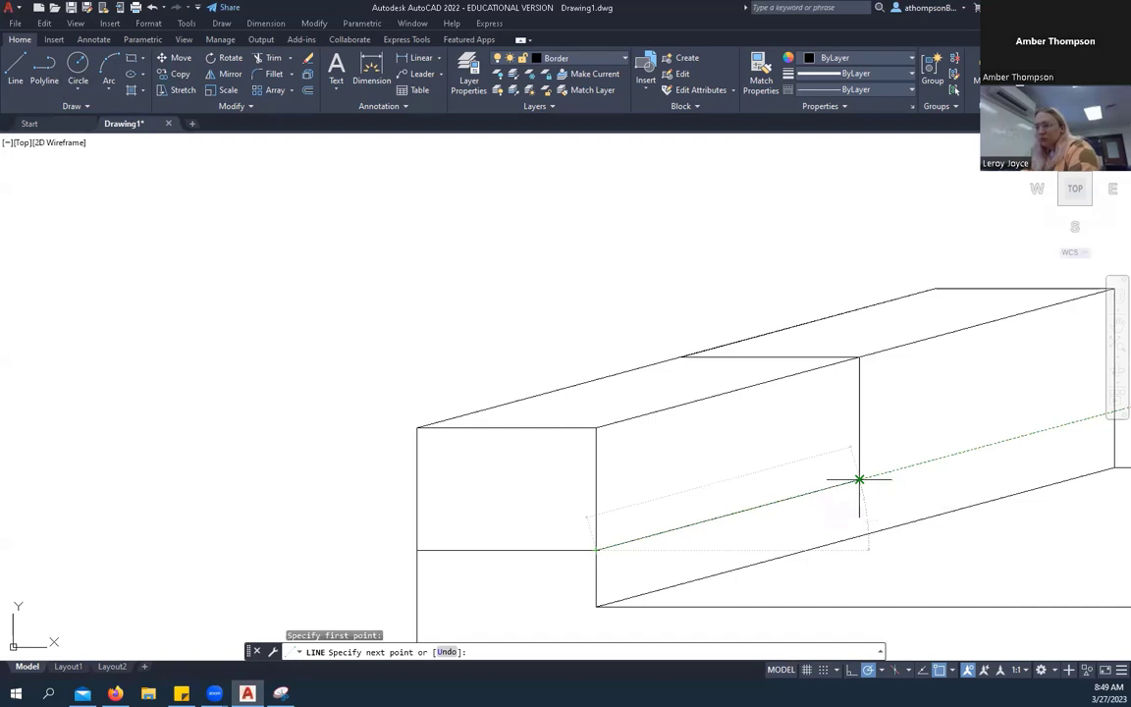
{"action": "right_click", "coordinate": [941, 436]}
{"action": "left_click", "coordinate": [973, 448]}
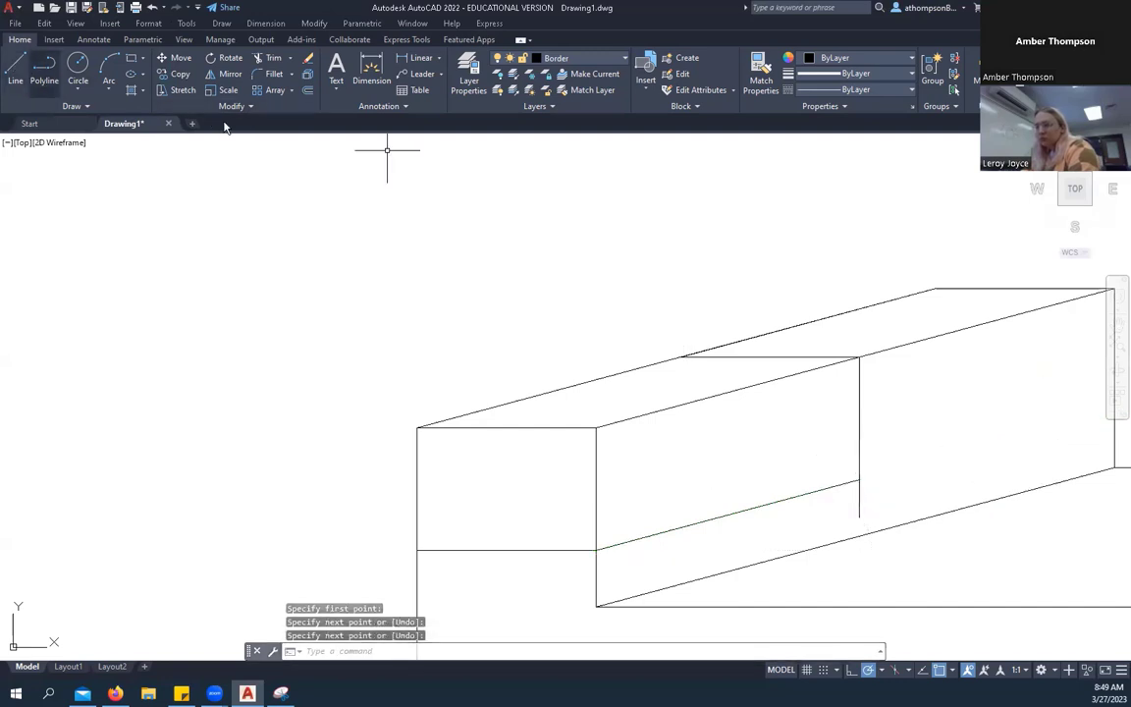
{"action": "left_click", "coordinate": [860, 417]}
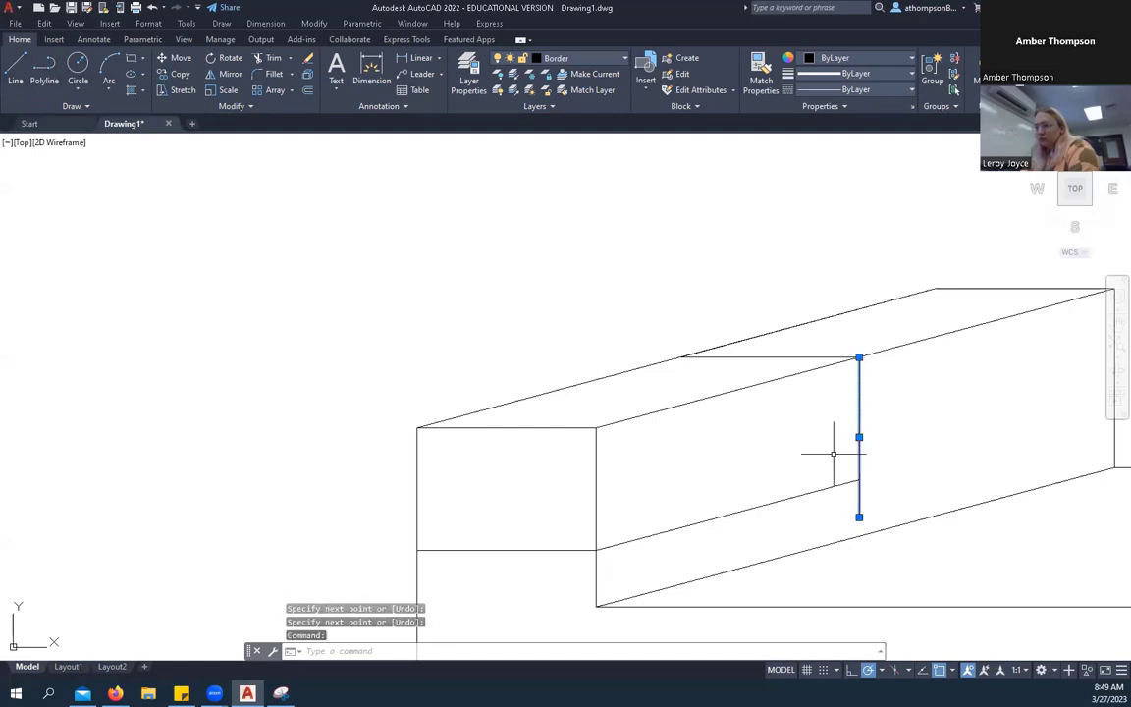
{"action": "left_click", "coordinate": [795, 496]}
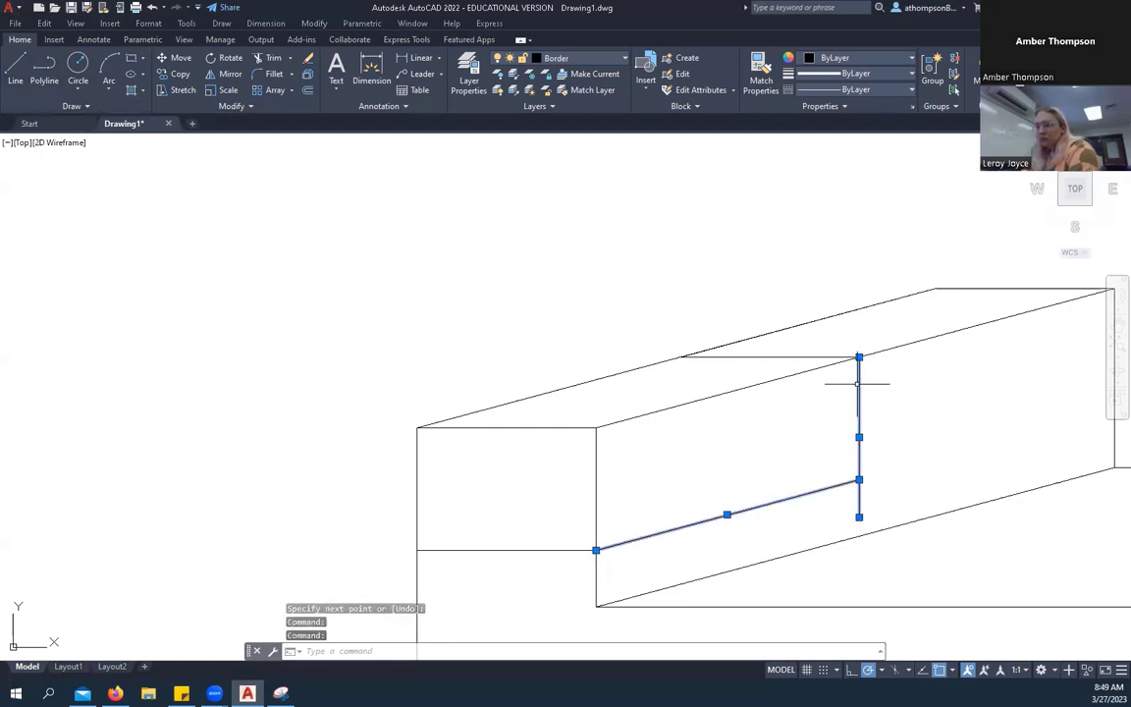
{"action": "key", "text": "Escape"}
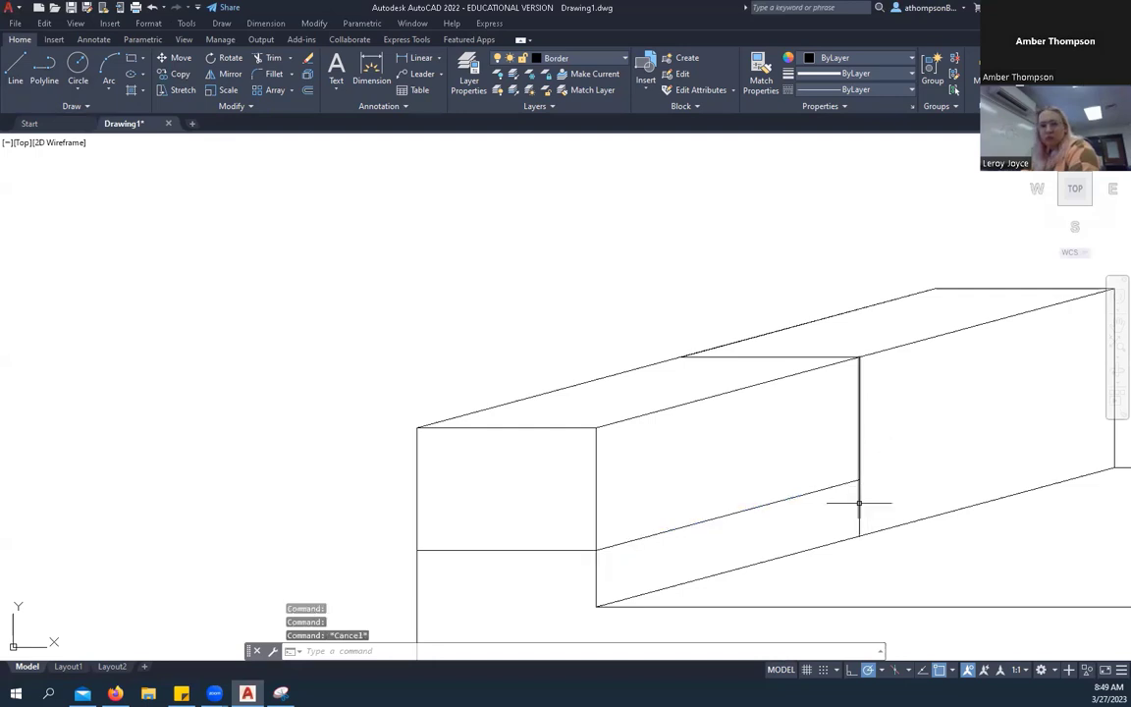
Trim the vertical line below the sloped line, then select the vertical and lower slanted edges.
{"action": "left_click", "coordinate": [263, 57]}
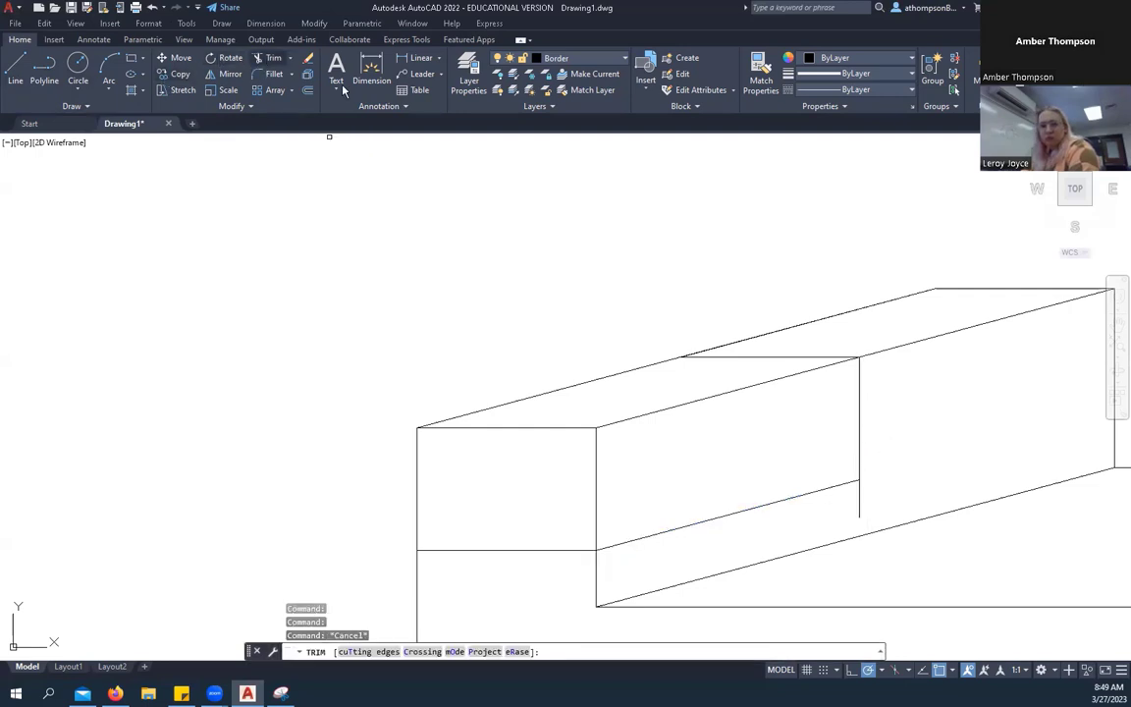
{"action": "left_click", "coordinate": [861, 497]}
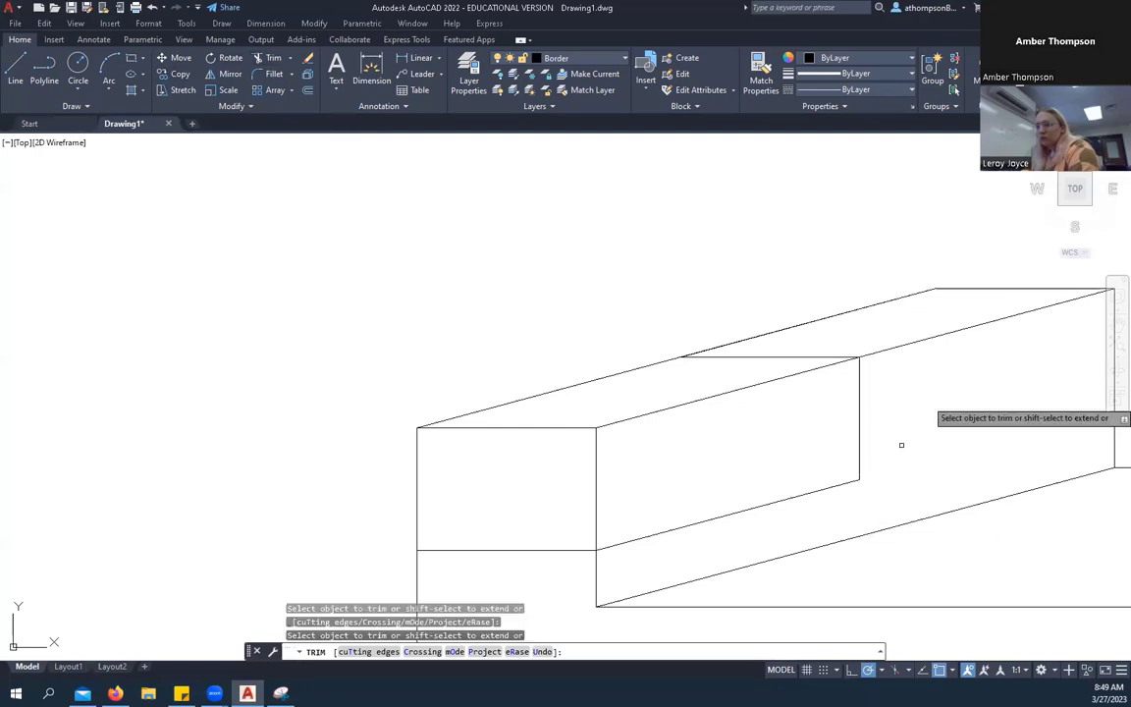
{"action": "right_click", "coordinate": [938, 400]}
{"action": "left_click", "coordinate": [967, 404]}
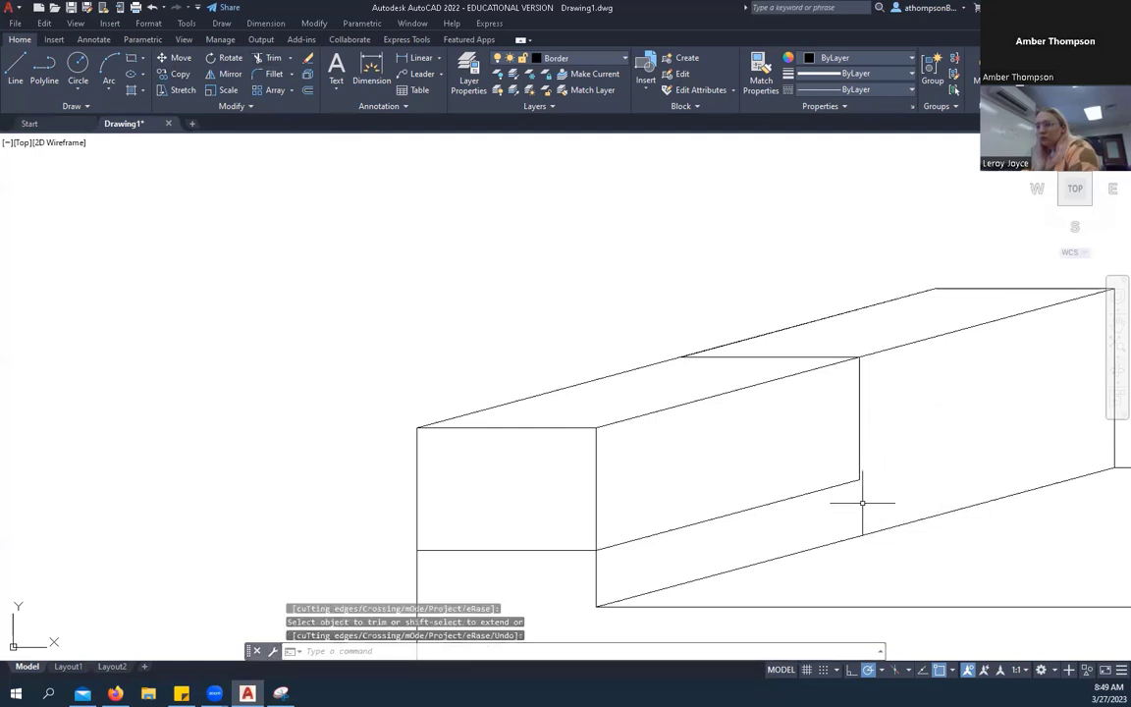
{"action": "left_click", "coordinate": [861, 397]}
{"action": "left_click", "coordinate": [765, 504]}
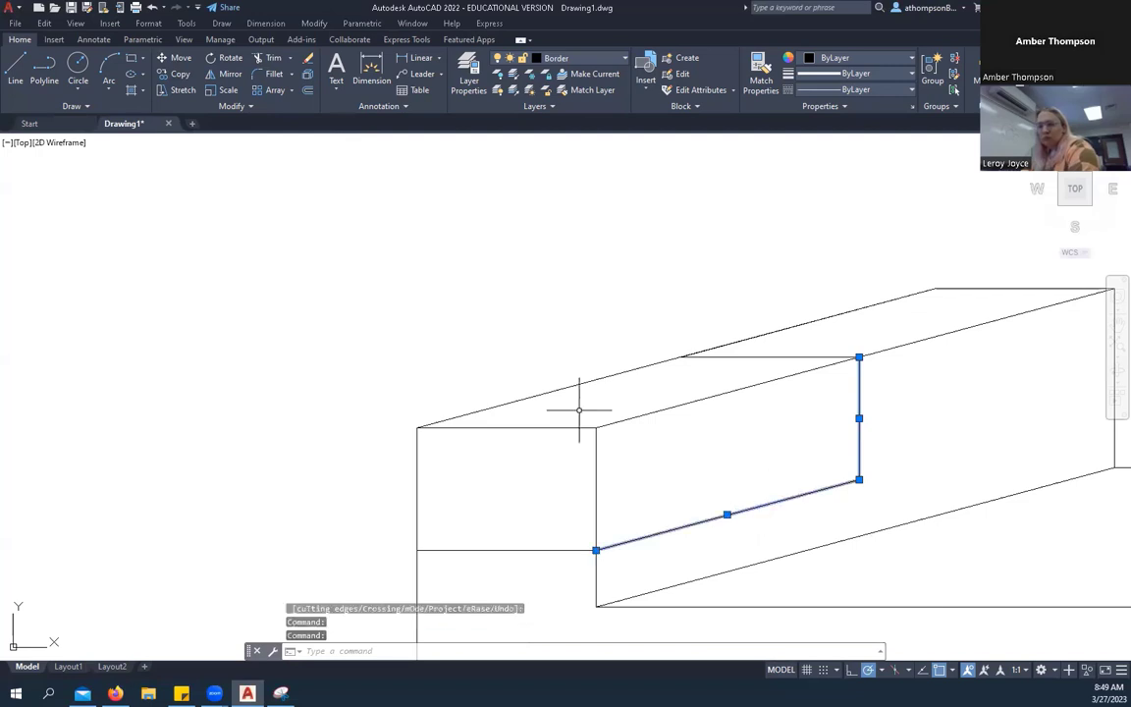
Copy the two step edges from the step's bottom corner to the block's front-left corner.
{"action": "left_click", "coordinate": [174, 73]}
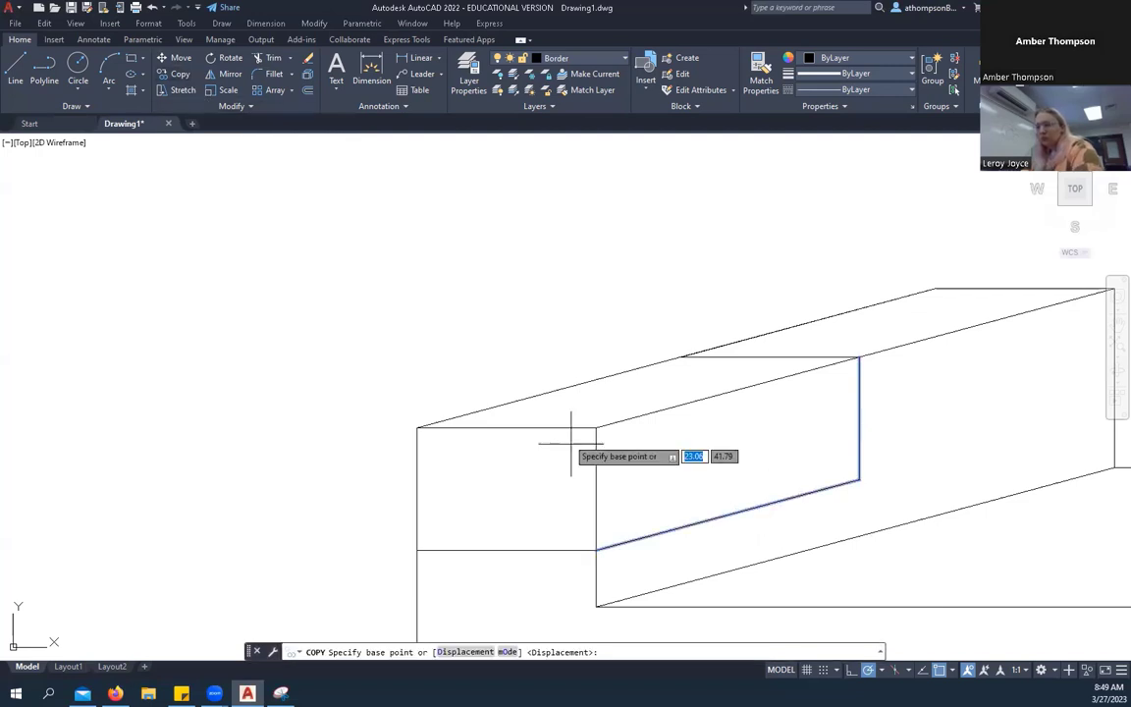
{"action": "left_click", "coordinate": [596, 549]}
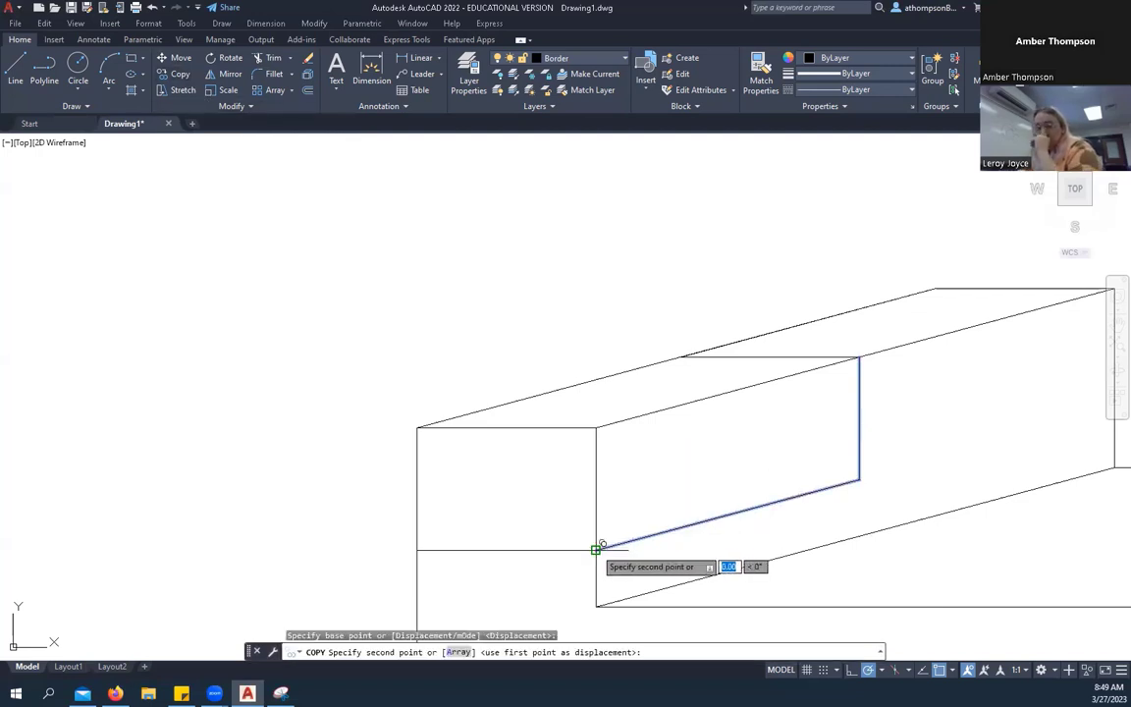
{"action": "left_click", "coordinate": [418, 549]}
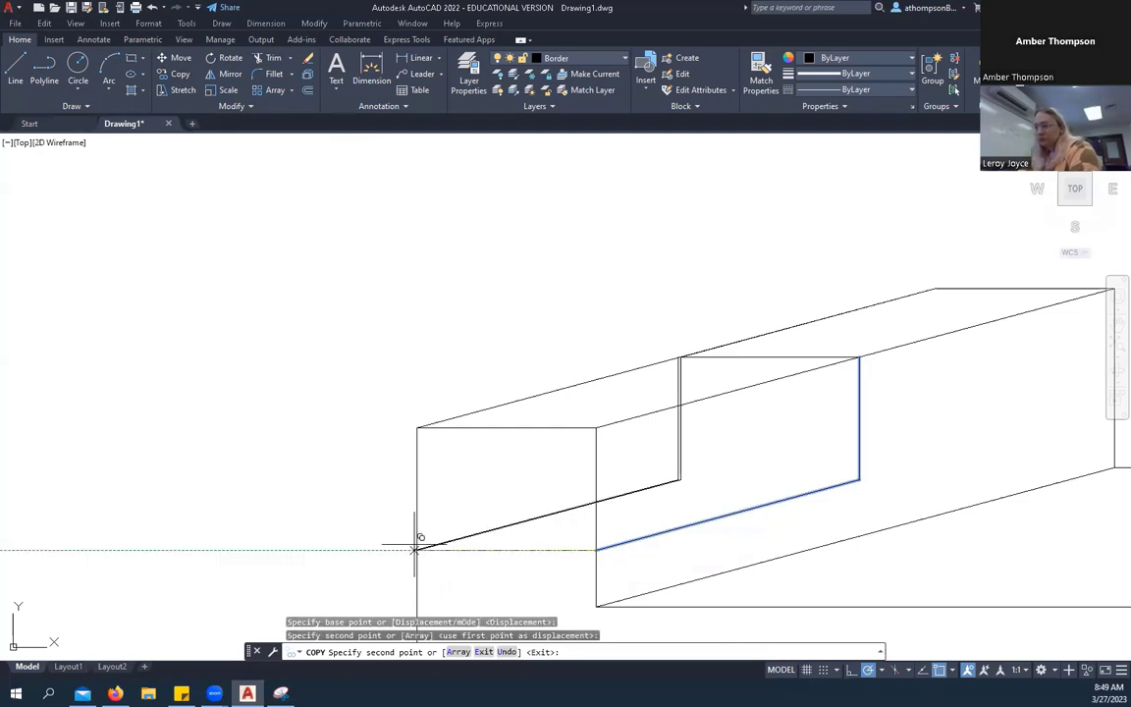
{"action": "right_click", "coordinate": [379, 307]}
{"action": "left_click", "coordinate": [404, 321]}
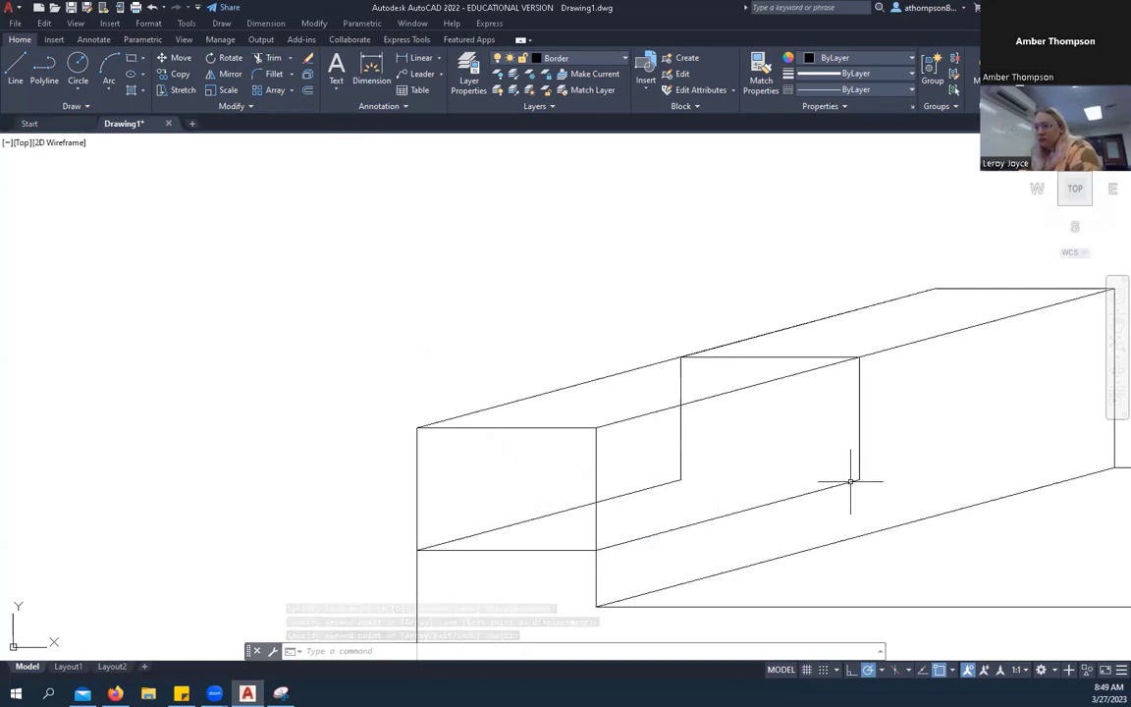
Draw a horizontal line joining the copied edges' lower corner to the original step corner.
{"action": "left_click", "coordinate": [17, 62]}
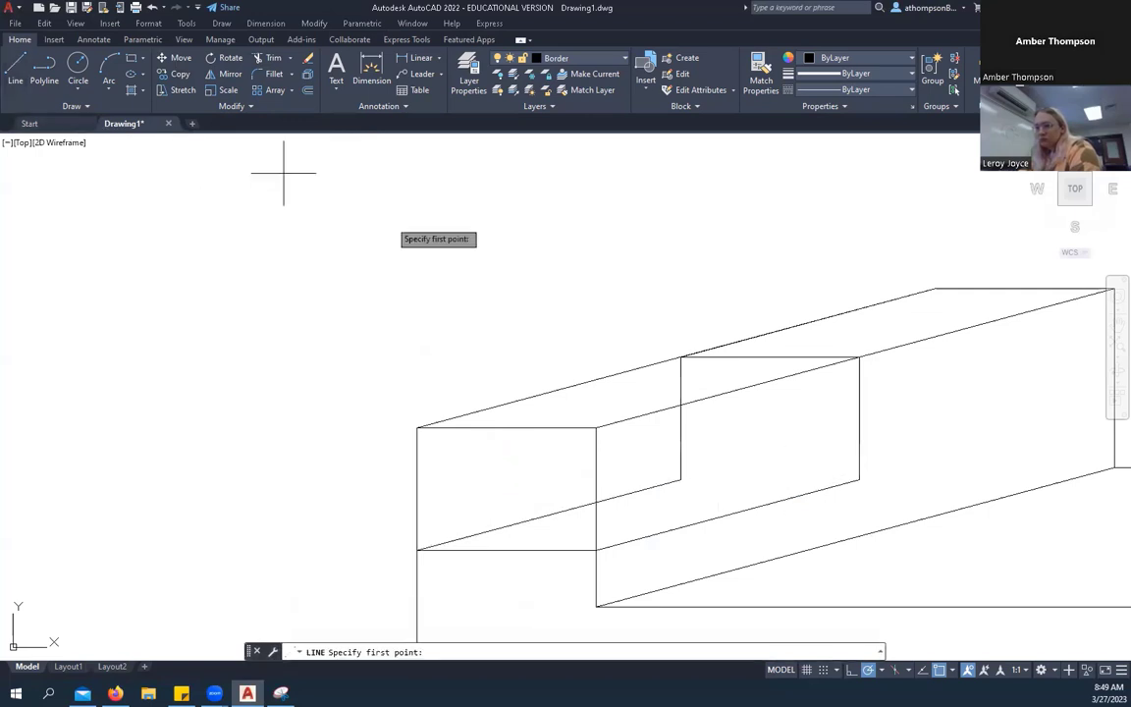
{"action": "left_click", "coordinate": [680, 479]}
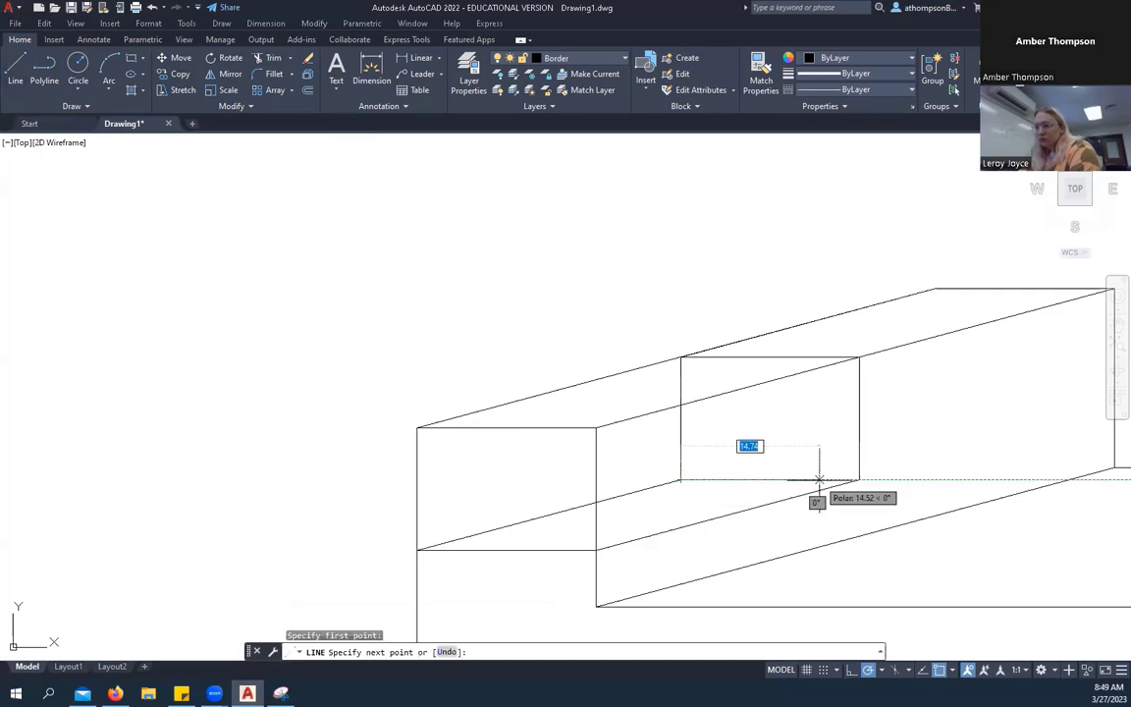
{"action": "left_click", "coordinate": [859, 479]}
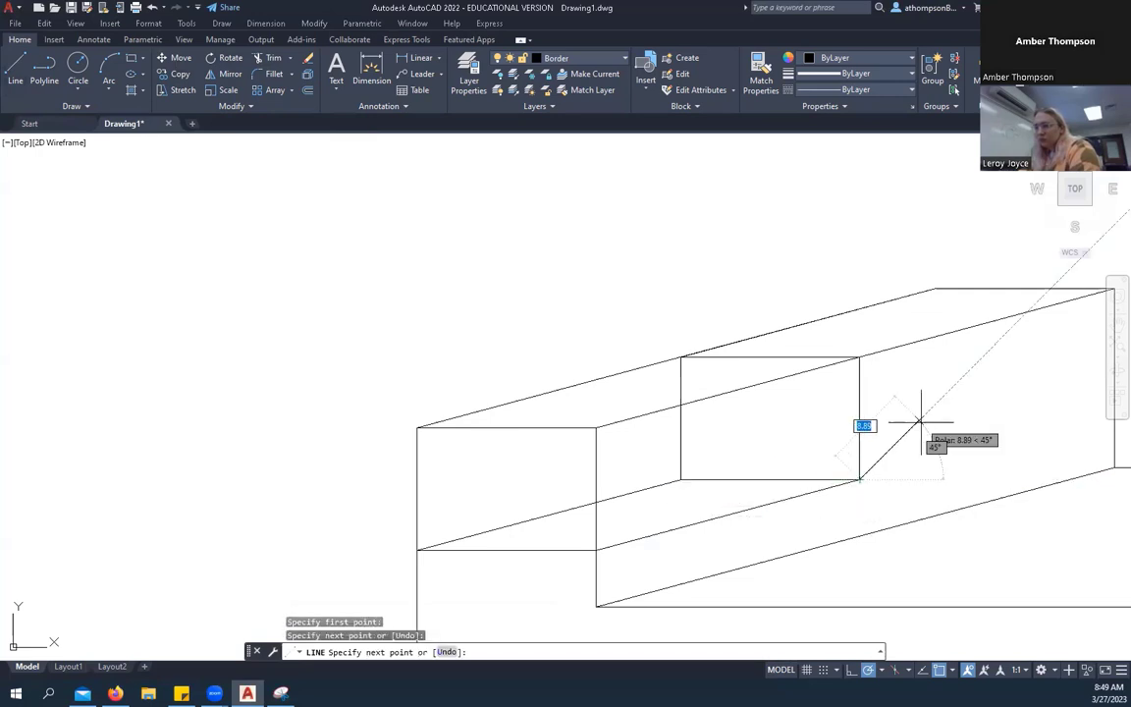
{"action": "right_click", "coordinate": [923, 429]}
{"action": "left_click", "coordinate": [949, 432]}
{"action": "scroll", "coordinate": [513, 327], "scroll_direction": "down", "scroll_amount": 2}
{"action": "scroll", "coordinate": [511, 322], "scroll_direction": "down", "scroll_amount": 2}
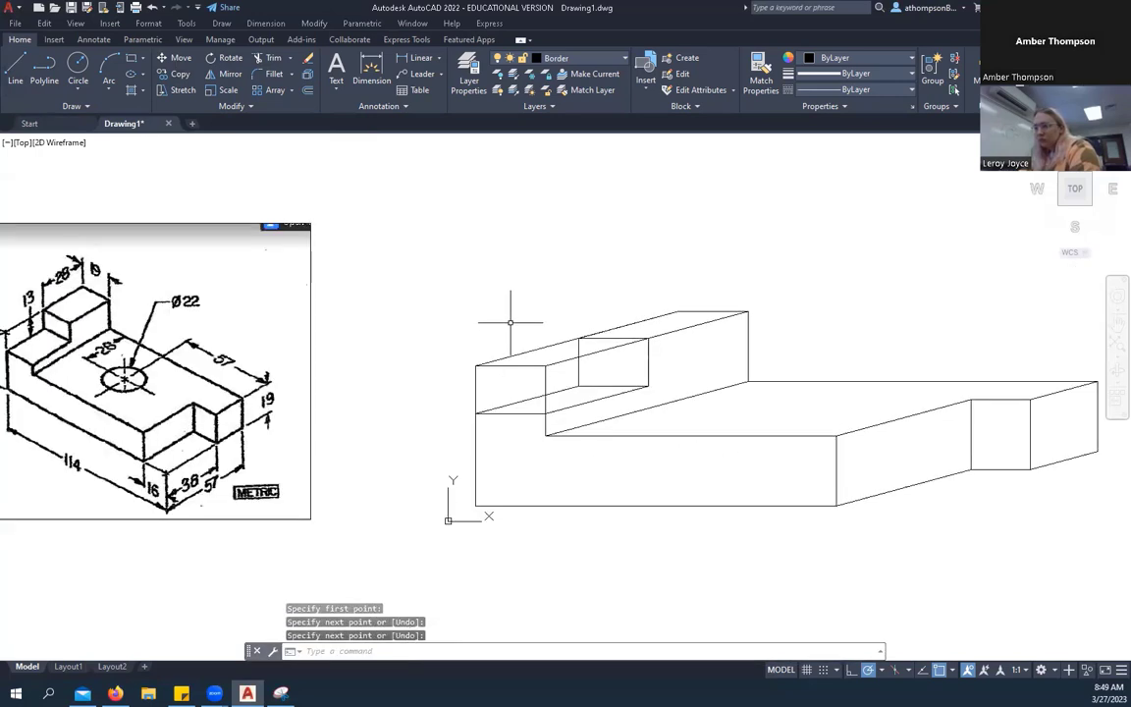
Trim the slanted top, left vertical, short horizontal and leftover edges inside the raised block.
{"action": "left_click", "coordinate": [252, 57]}
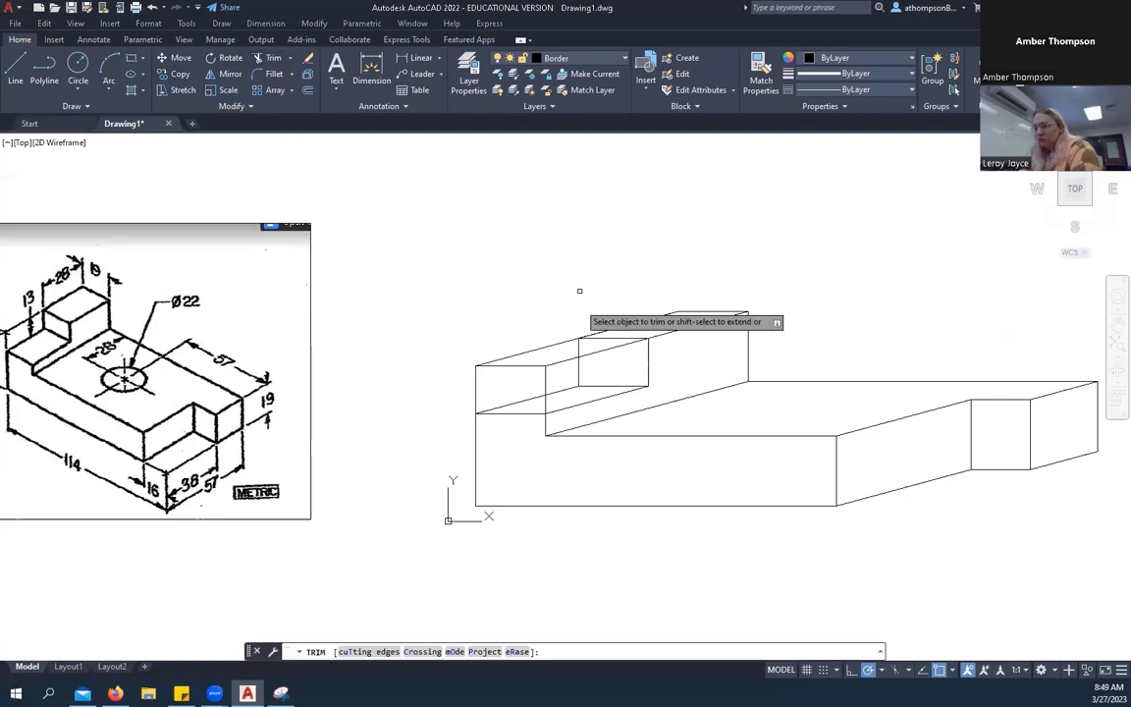
{"action": "left_click", "coordinate": [539, 348]}
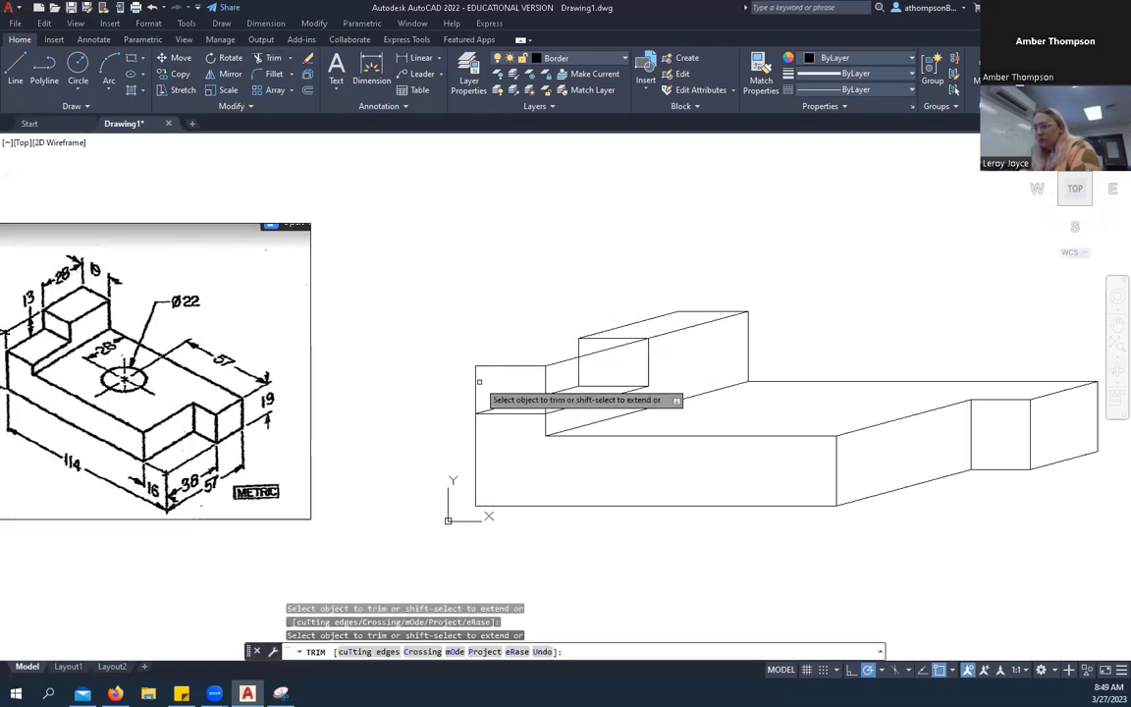
{"action": "left_click", "coordinate": [478, 377]}
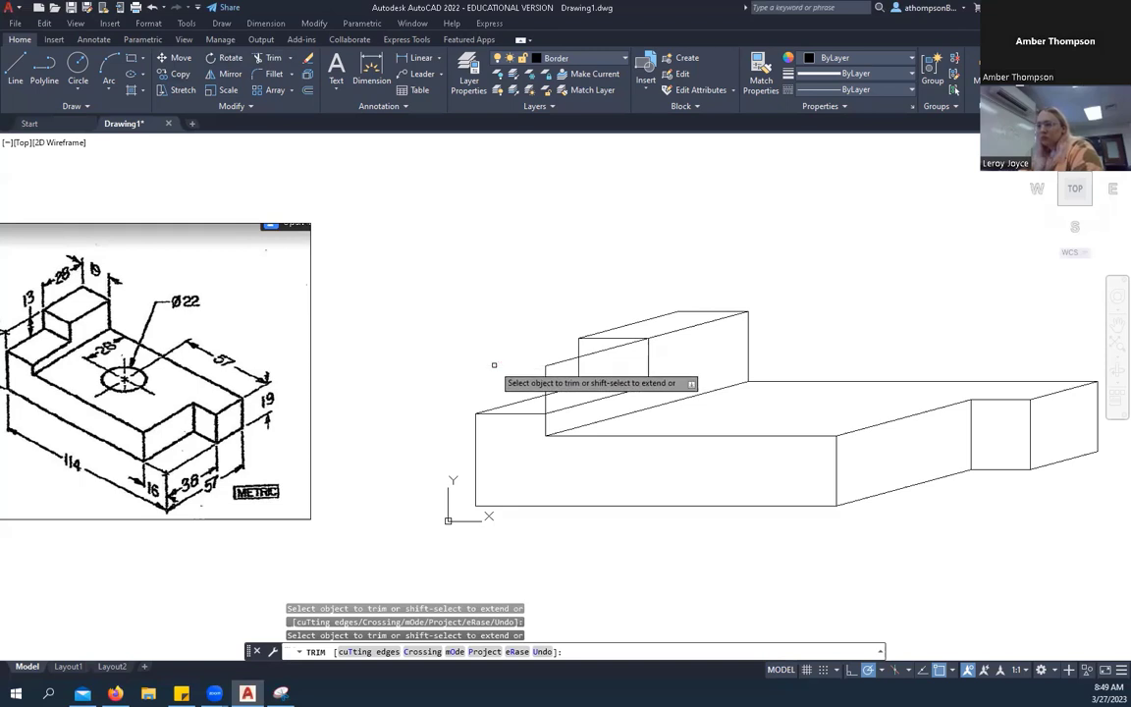
{"action": "left_click", "coordinate": [496, 367]}
{"action": "left_click", "coordinate": [547, 368]}
{"action": "left_click", "coordinate": [558, 361]}
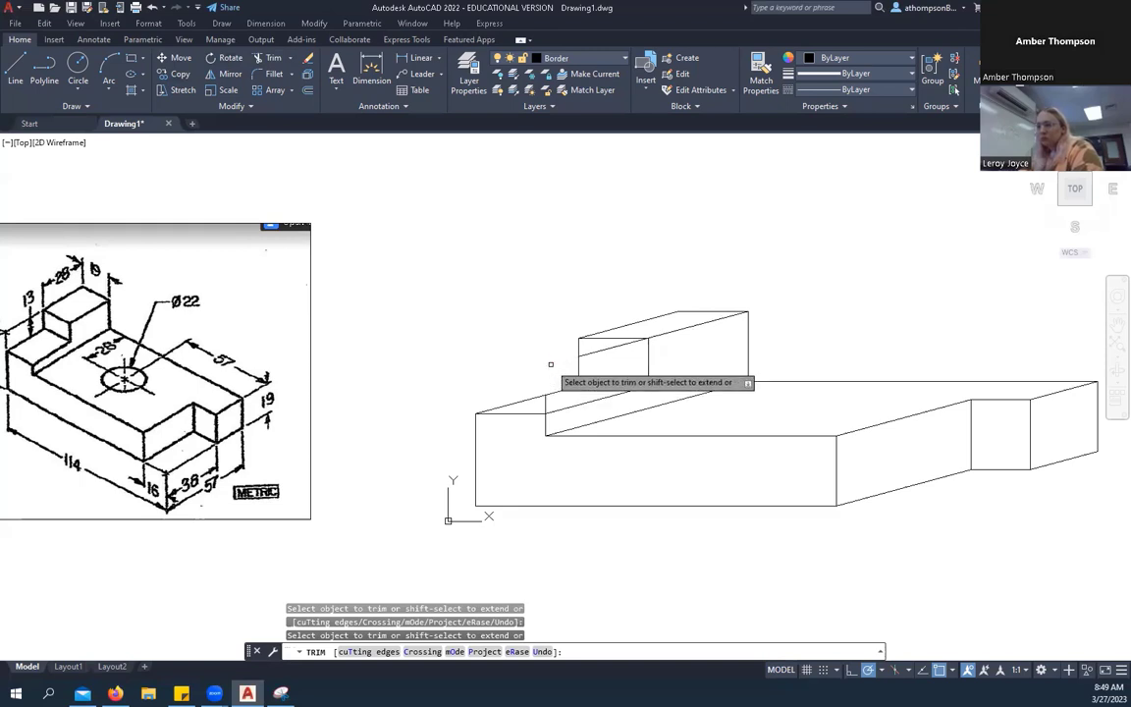
{"action": "left_click", "coordinate": [617, 339]}
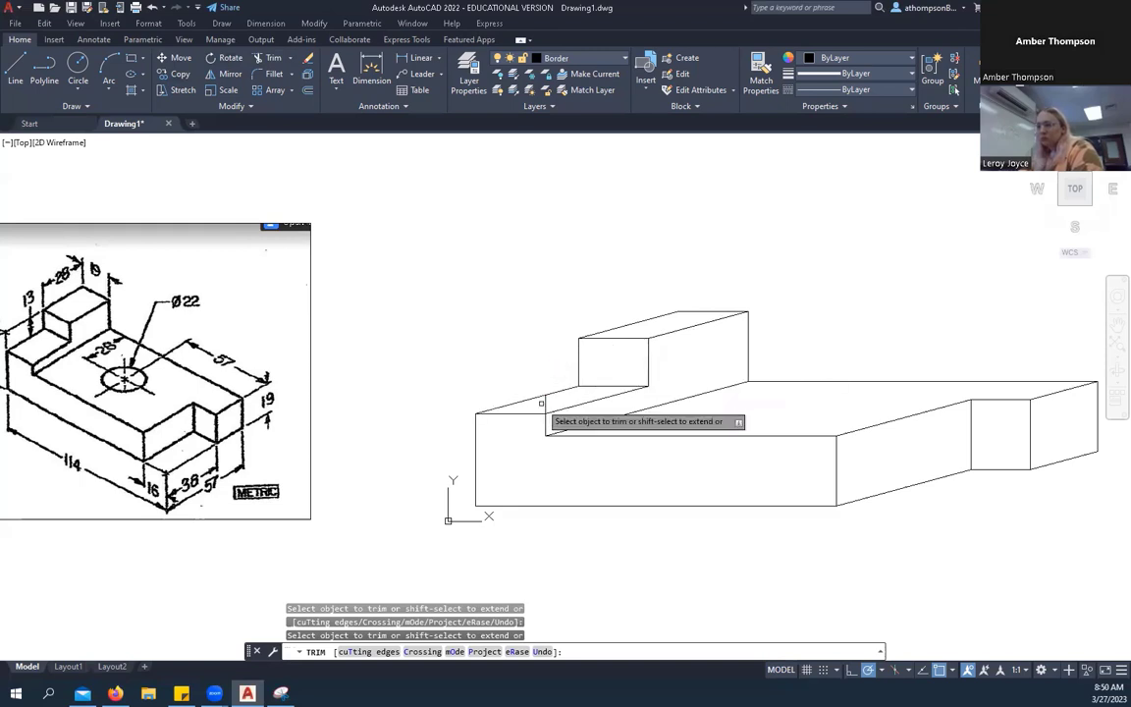
{"action": "right_click", "coordinate": [497, 297]}
{"action": "left_click", "coordinate": [516, 305]}
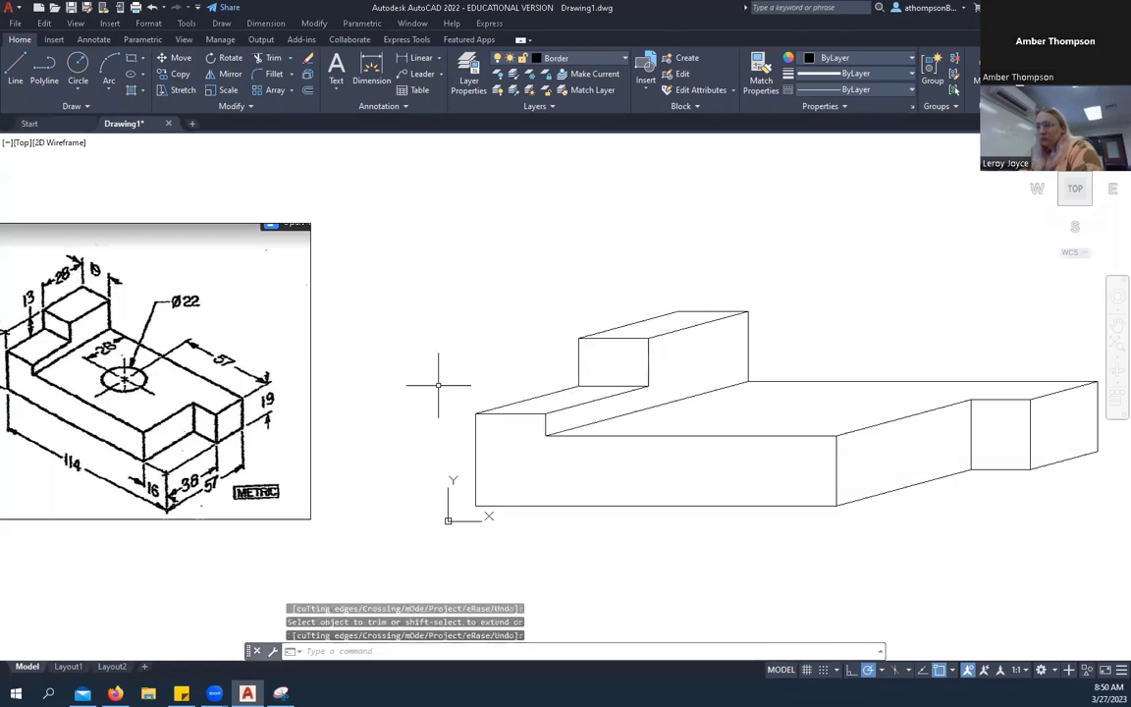
{"action": "scroll", "coordinate": [450, 373], "scroll_direction": "down", "scroll_amount": 2}
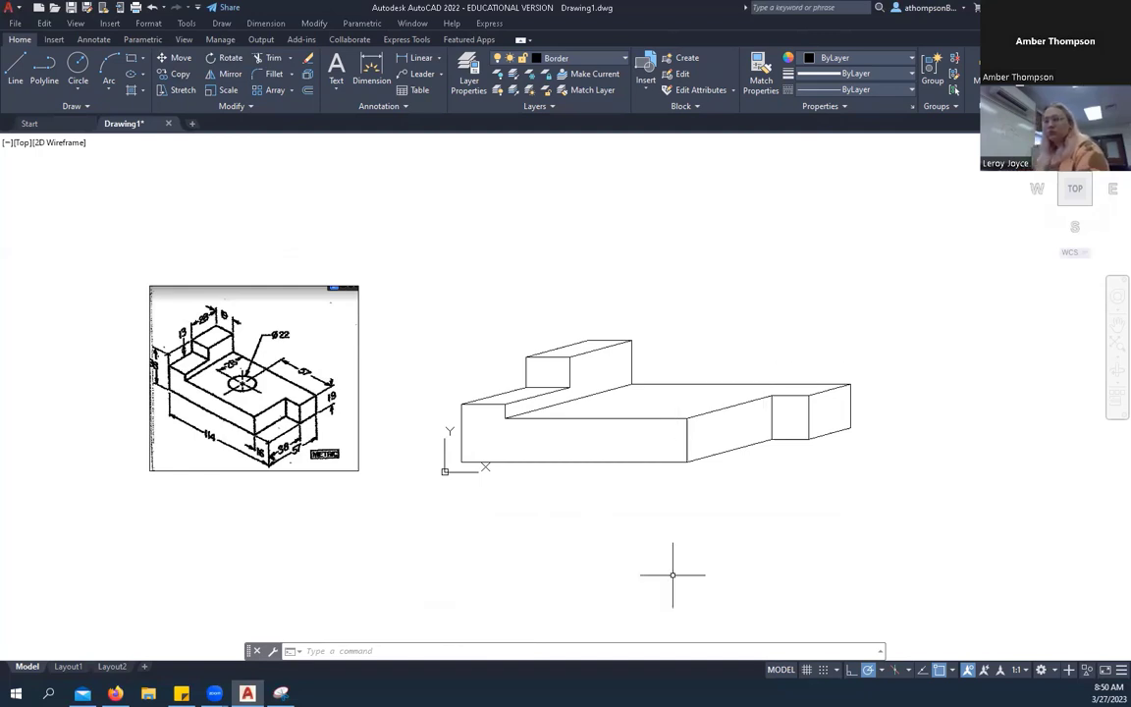
Delete the duplicate sloped top edge, undoing the mistaken deletion of the right sloped edge.
{"action": "scroll", "coordinate": [569, 346], "scroll_direction": "up", "scroll_amount": 6}
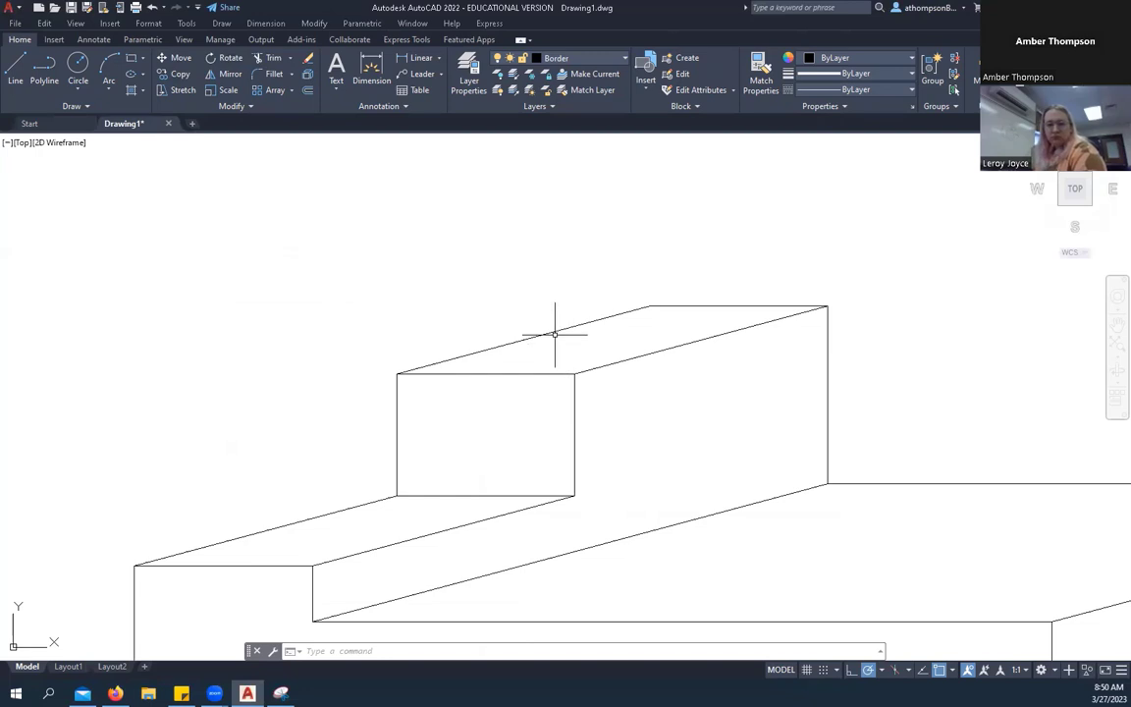
{"action": "left_click", "coordinate": [550, 333]}
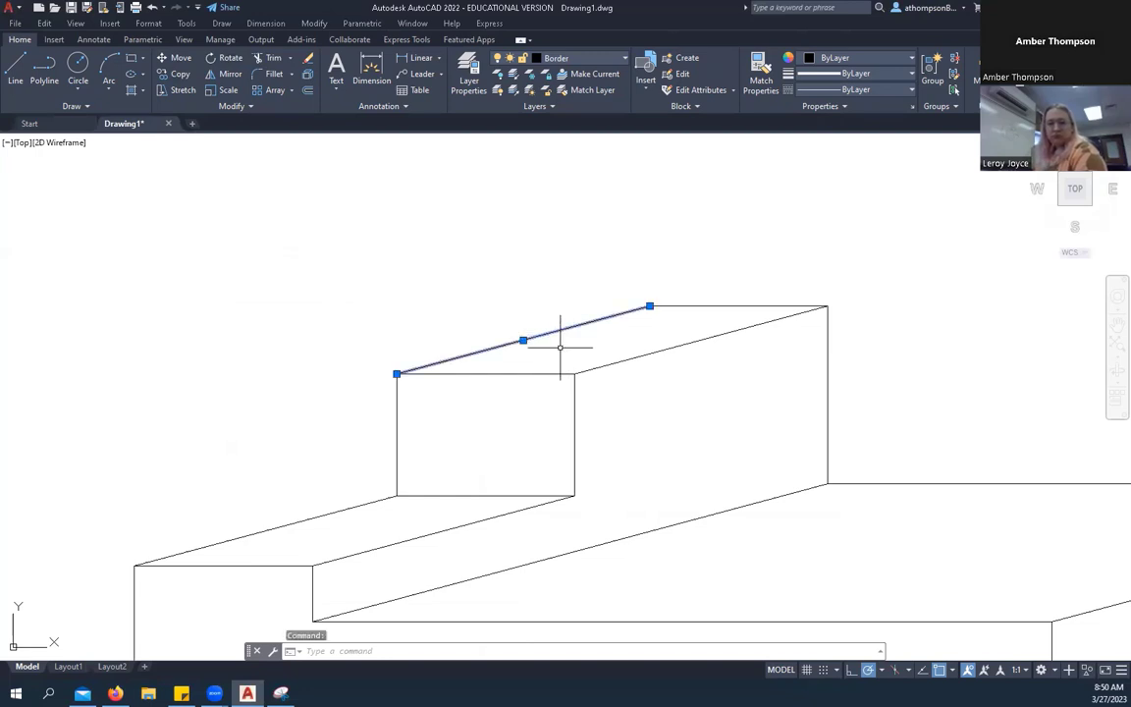
{"action": "key", "text": "Delete"}
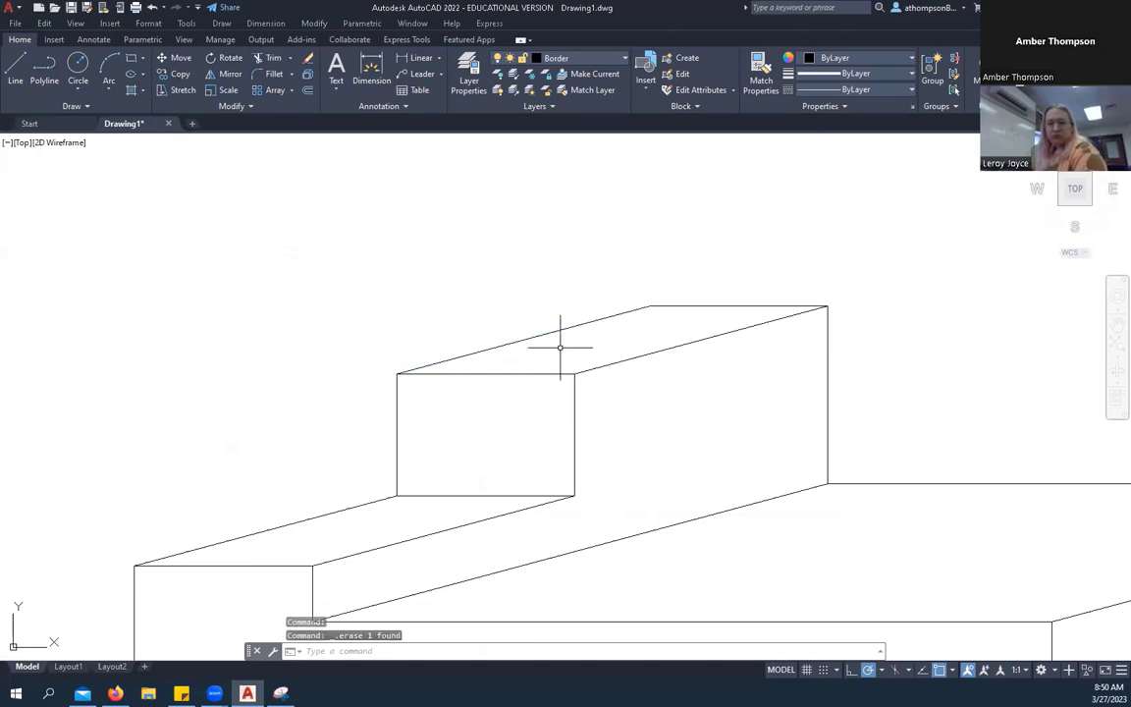
{"action": "left_click", "coordinate": [659, 351]}
{"action": "key", "text": "Delete"}
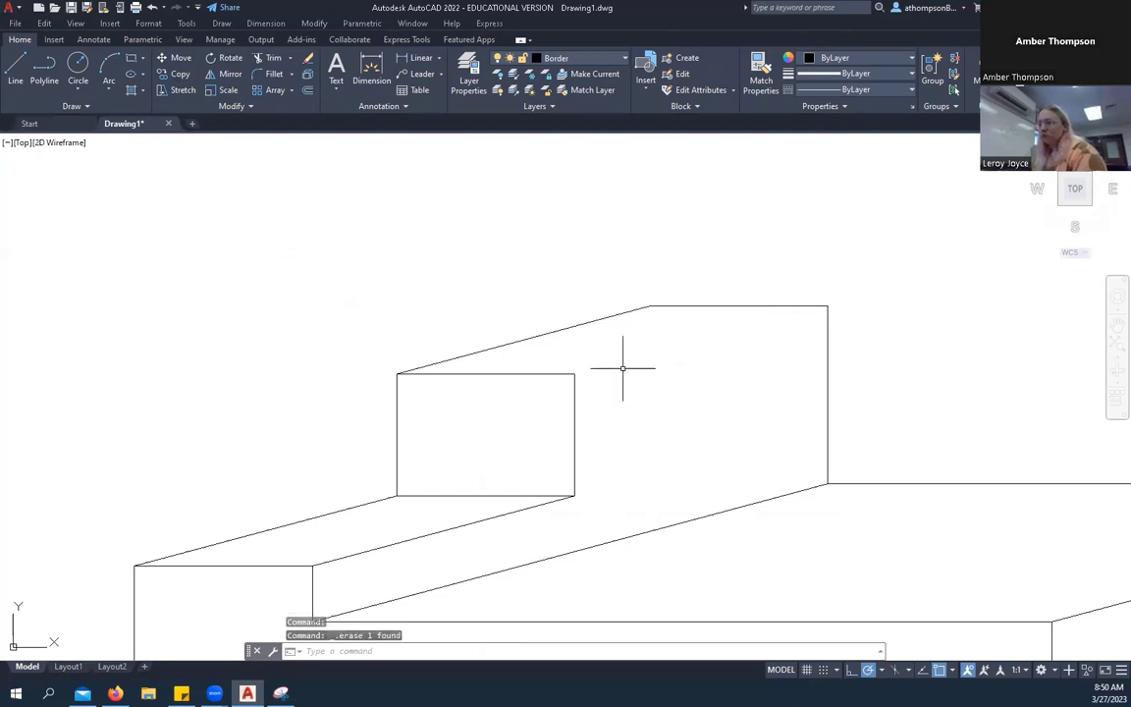
{"action": "left_click", "coordinate": [153, 8]}
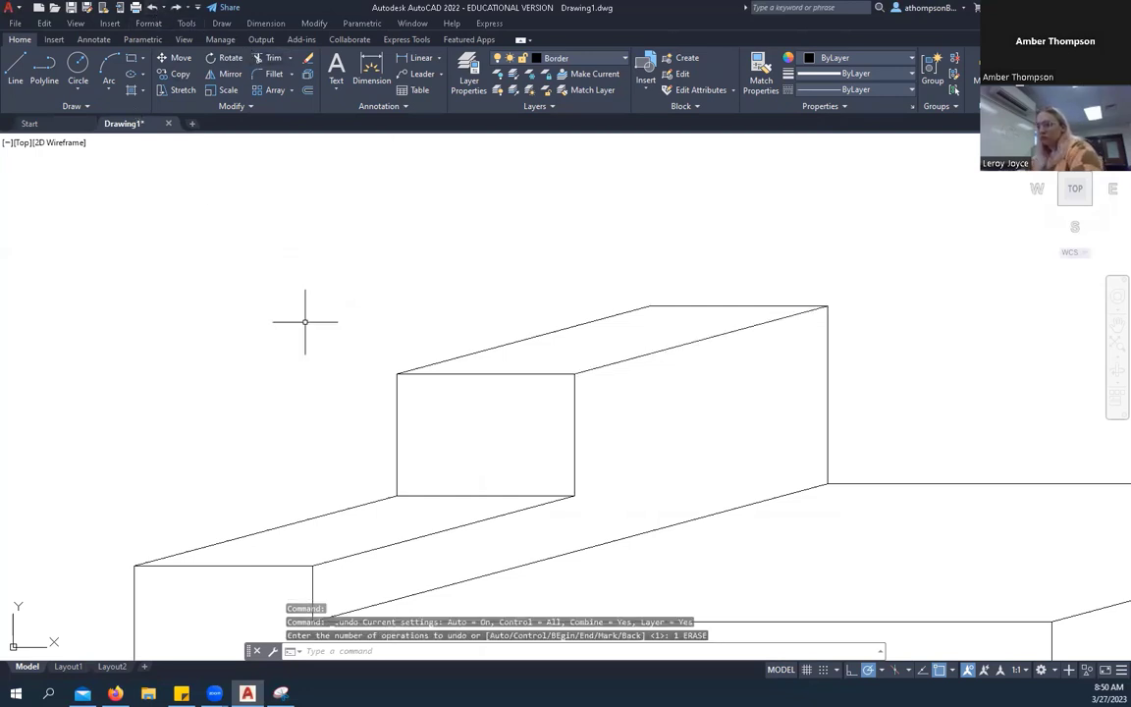
{"action": "scroll", "coordinate": [293, 258], "scroll_direction": "down", "scroll_amount": 3}
{"action": "scroll", "coordinate": [753, 555], "scroll_direction": "down", "scroll_amount": 2}
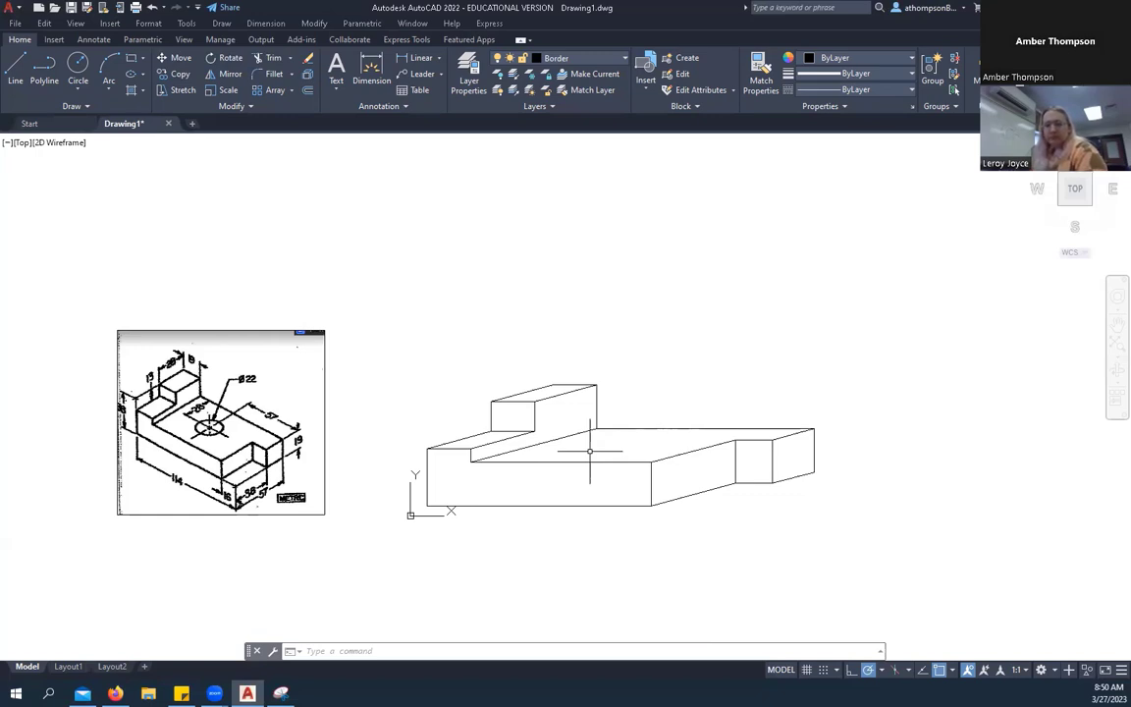
Place single-line text 'OBLIQUE CAVALIER' below the drawing at rotation 0.
{"action": "scroll", "coordinate": [306, 471], "scroll_direction": "down", "scroll_amount": 2}
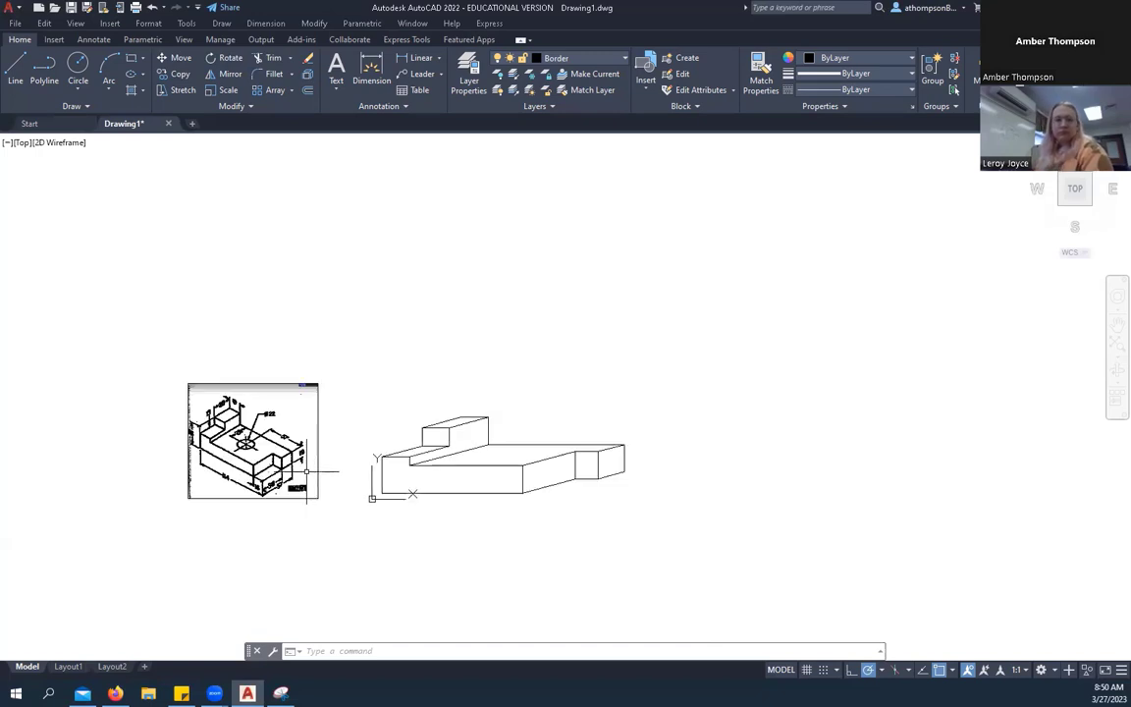
{"action": "scroll", "coordinate": [560, 503], "scroll_direction": "up", "scroll_amount": 2}
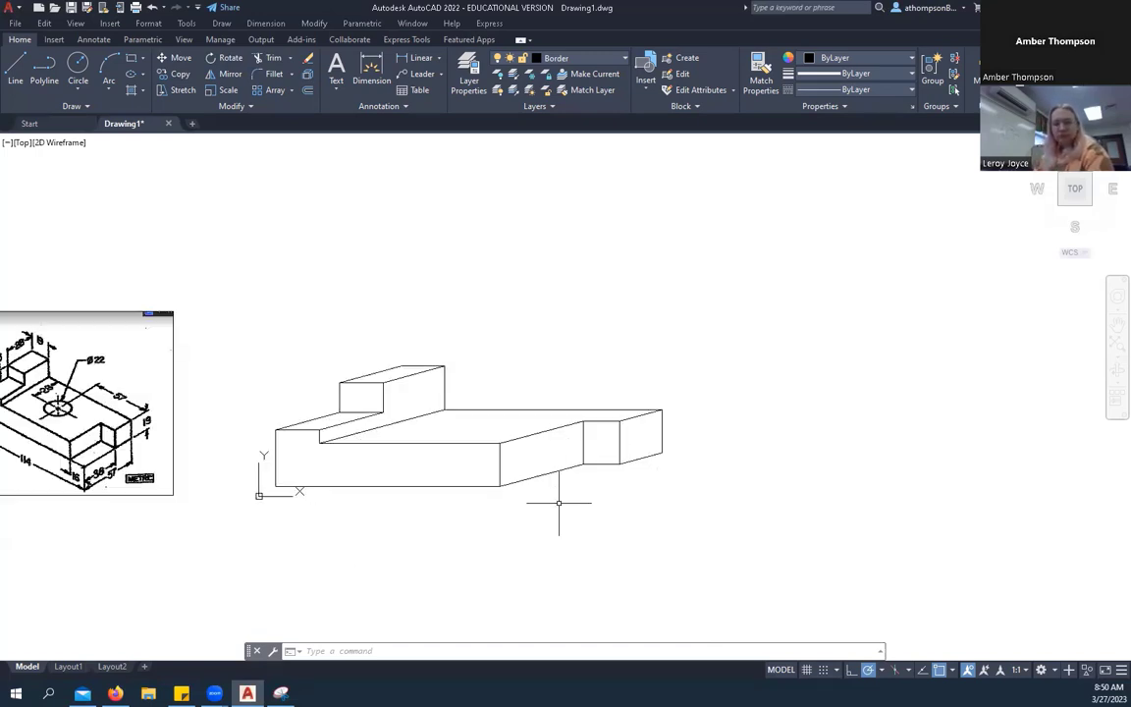
{"action": "left_click", "coordinate": [335, 96]}
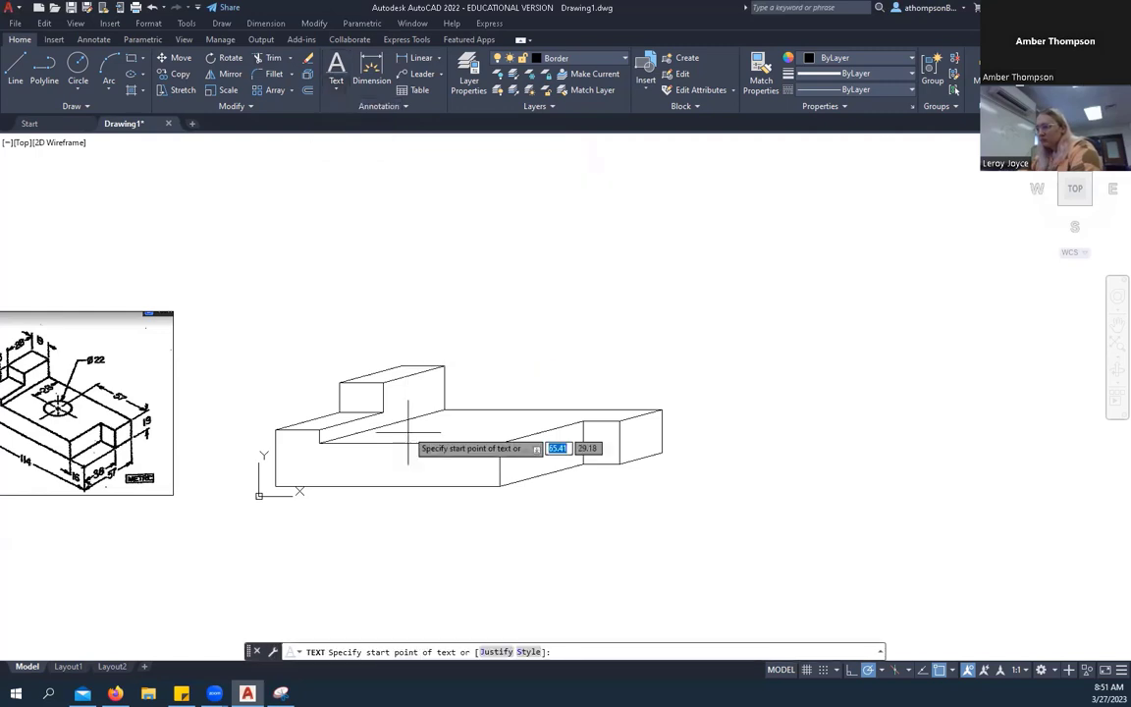
{"action": "left_click", "coordinate": [368, 526]}
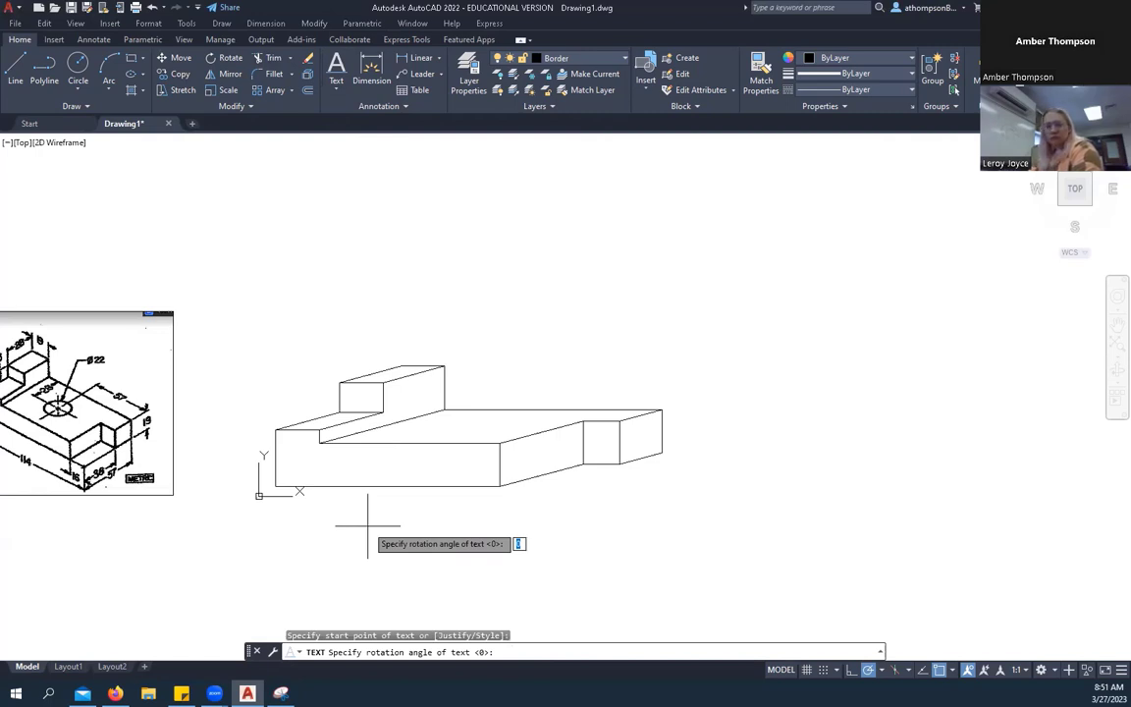
{"action": "key", "text": "Return"}
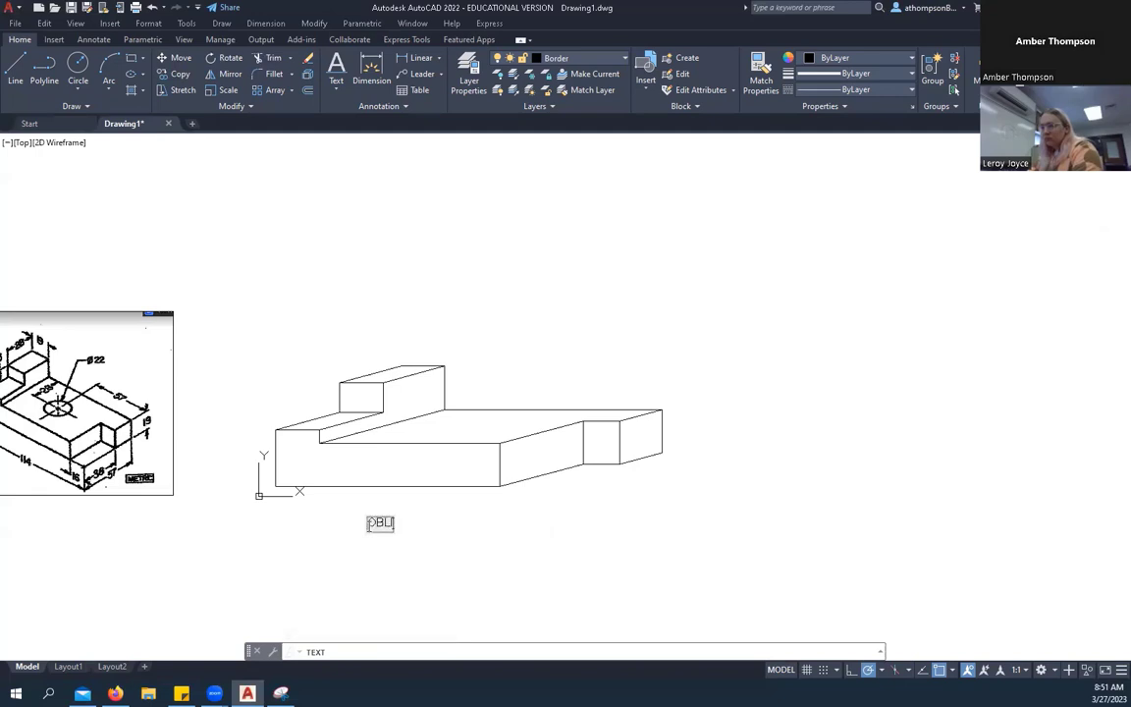
{"action": "type", "text": "OBLIQUE CAVA"}
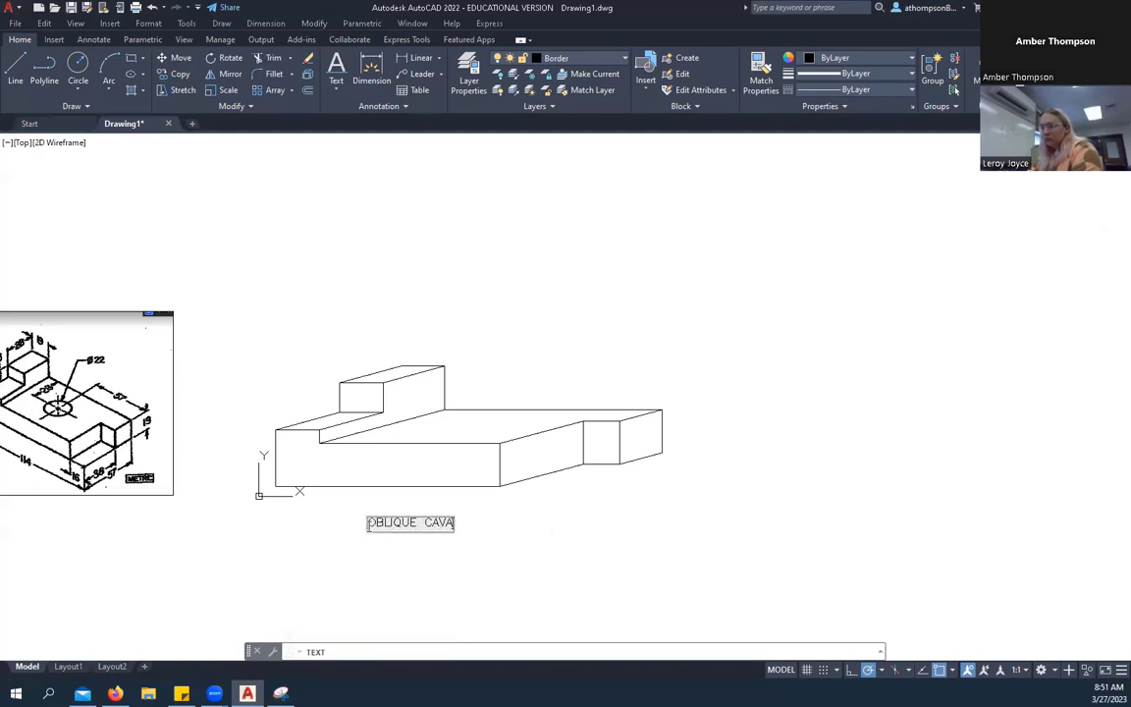
{"action": "type", "text": "LIER"}
{"action": "key", "text": "Return"}
{"action": "key", "text": "Return"}
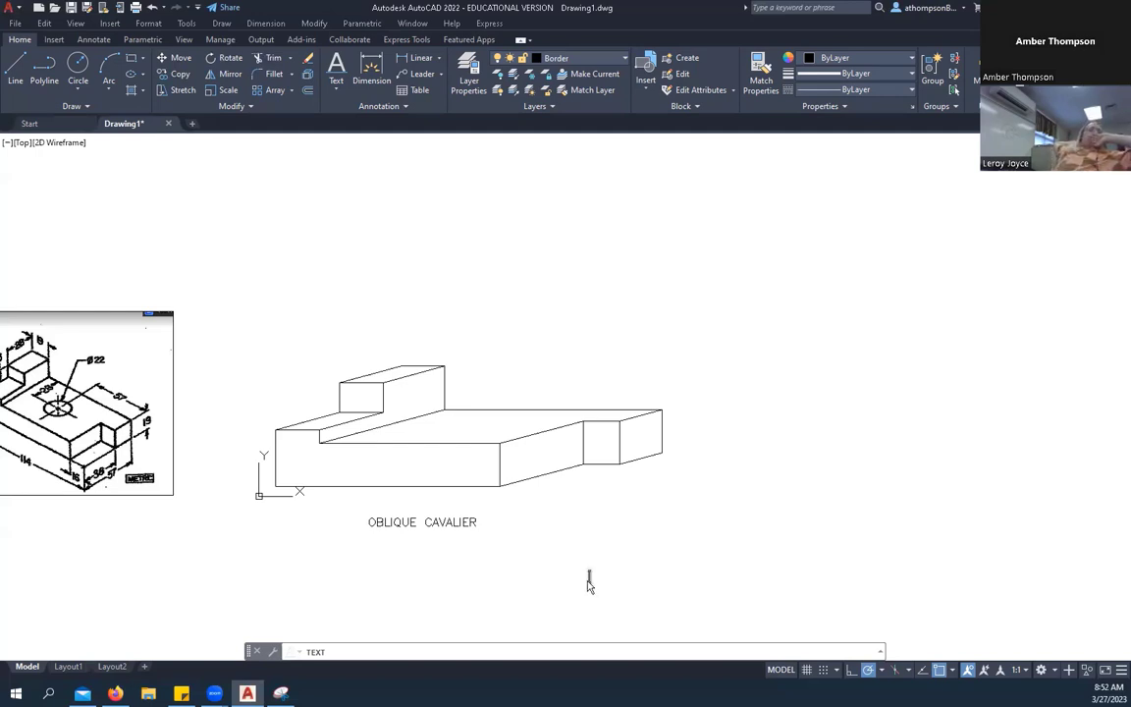
{"action": "key", "text": "Escape"}
{"action": "scroll", "coordinate": [356, 517], "scroll_direction": "up", "scroll_amount": 5}
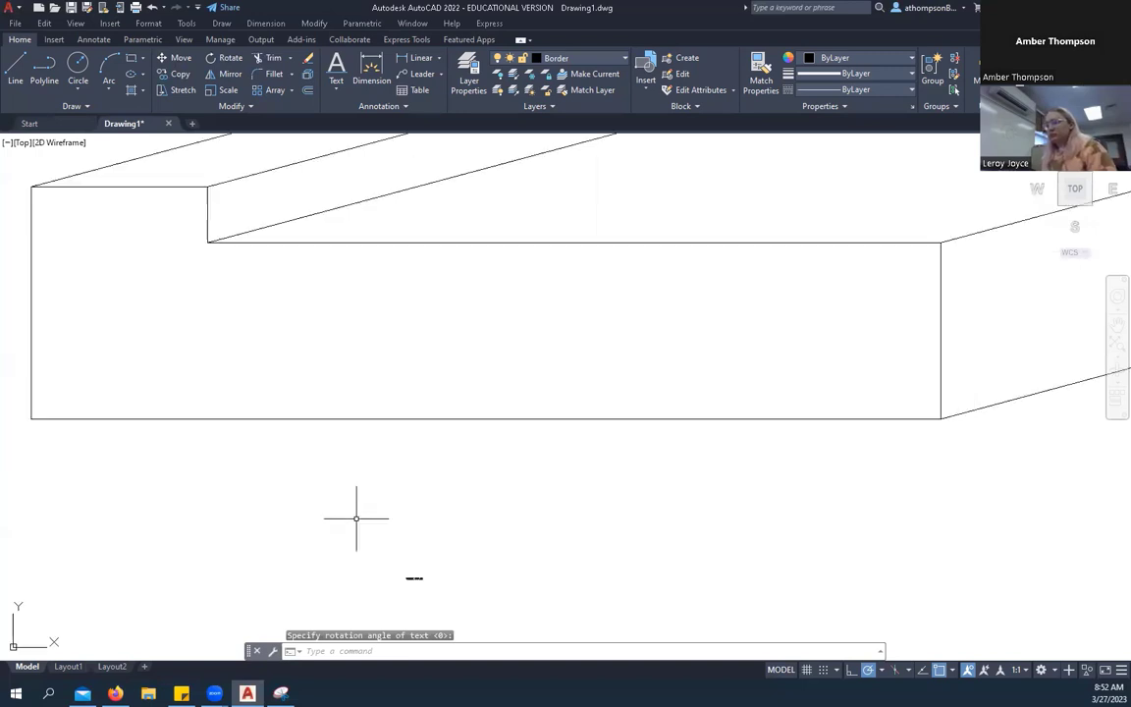
{"action": "scroll", "coordinate": [403, 579], "scroll_direction": "up", "scroll_amount": 12}
{"action": "scroll", "coordinate": [441, 441], "scroll_direction": "down", "scroll_amount": 12}
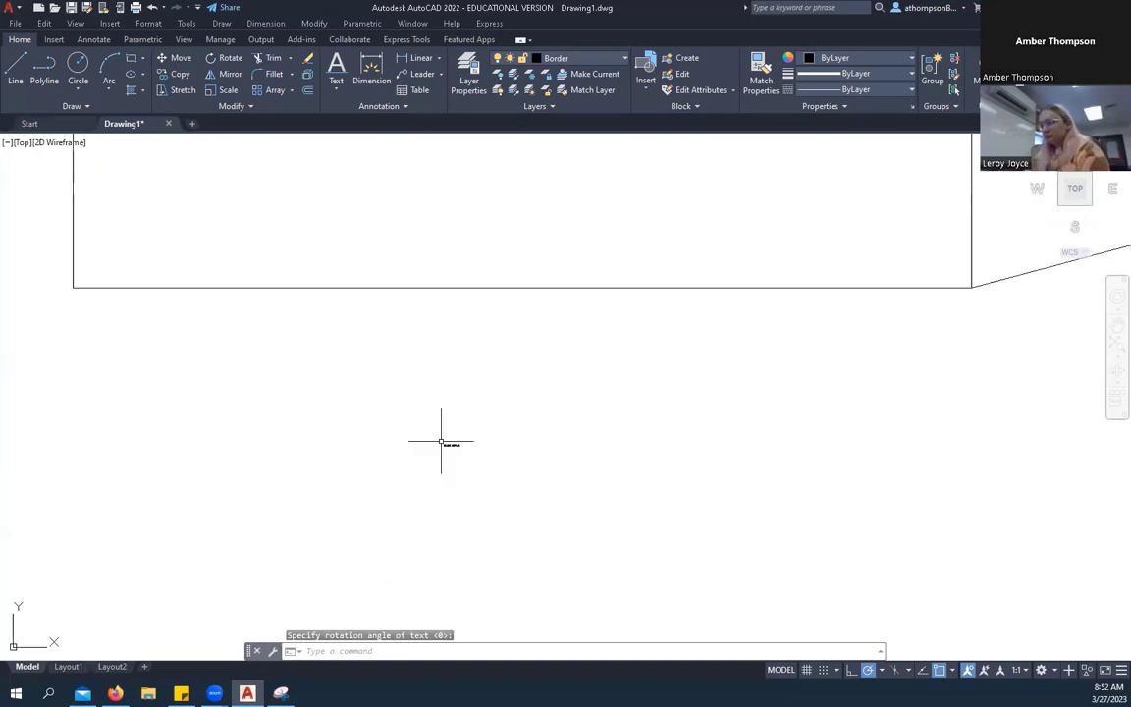
{"action": "scroll", "coordinate": [441, 441], "scroll_direction": "down", "scroll_amount": 5}
{"action": "scroll", "coordinate": [439, 444], "scroll_direction": "up", "scroll_amount": 3}
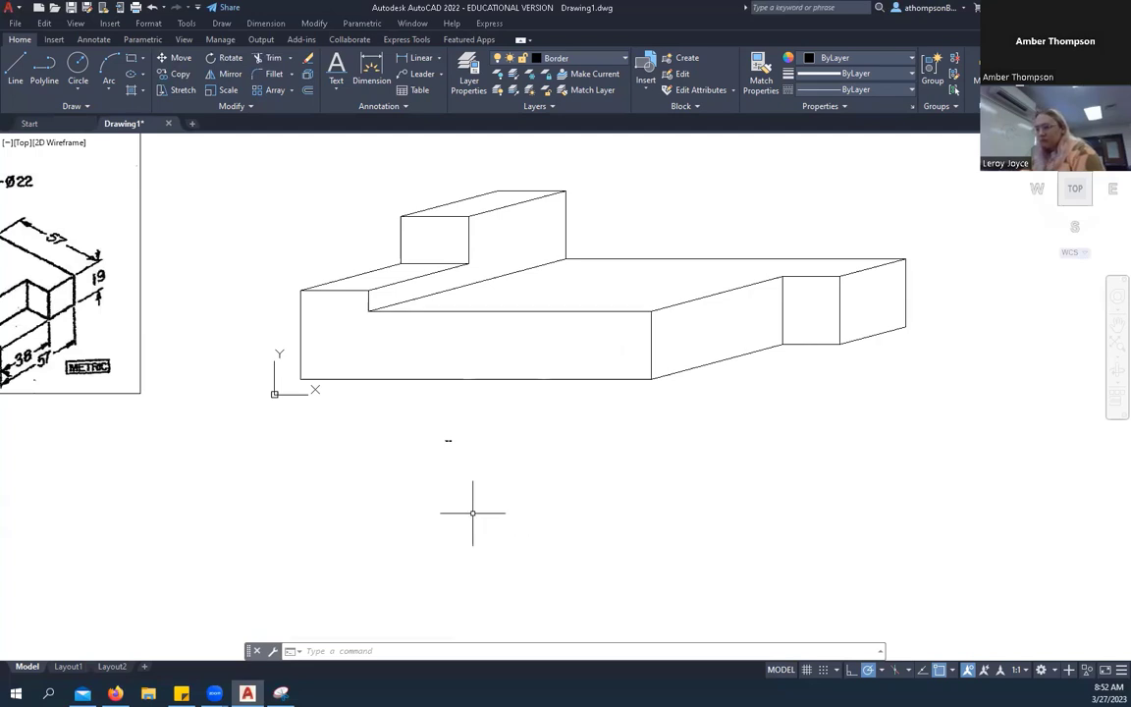
{"action": "scroll", "coordinate": [429, 454], "scroll_direction": "up", "scroll_amount": 2}
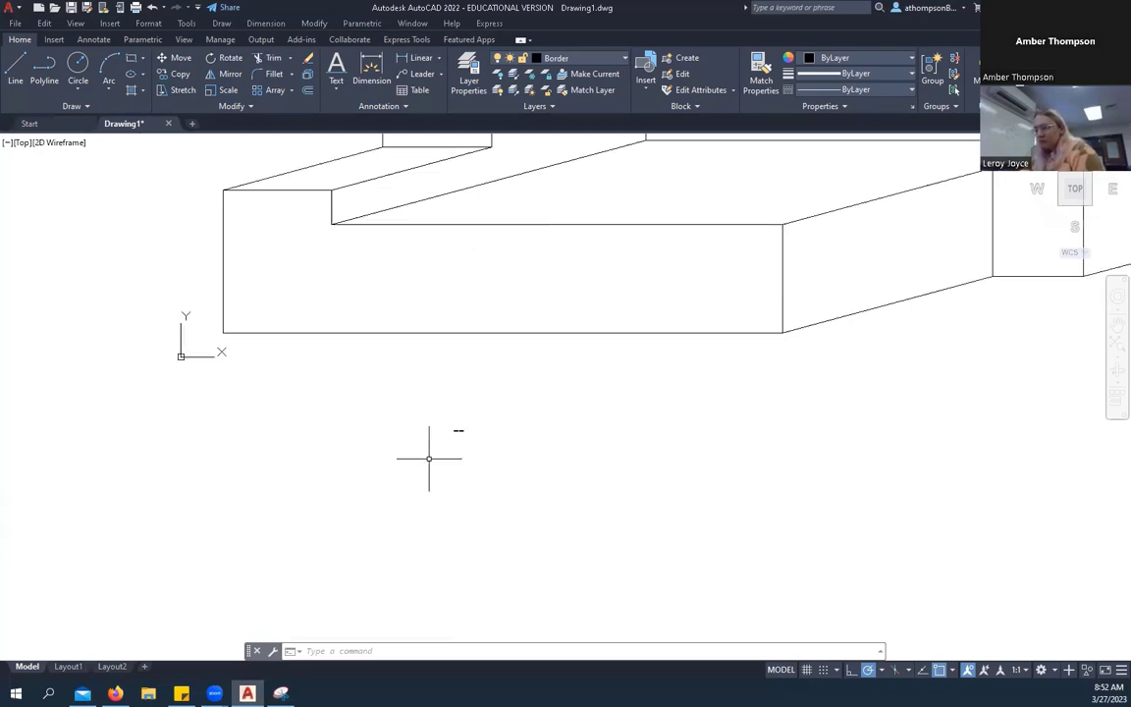
{"action": "scroll", "coordinate": [429, 458], "scroll_direction": "down", "scroll_amount": 2}
{"action": "scroll", "coordinate": [429, 458], "scroll_direction": "down", "scroll_amount": 2}
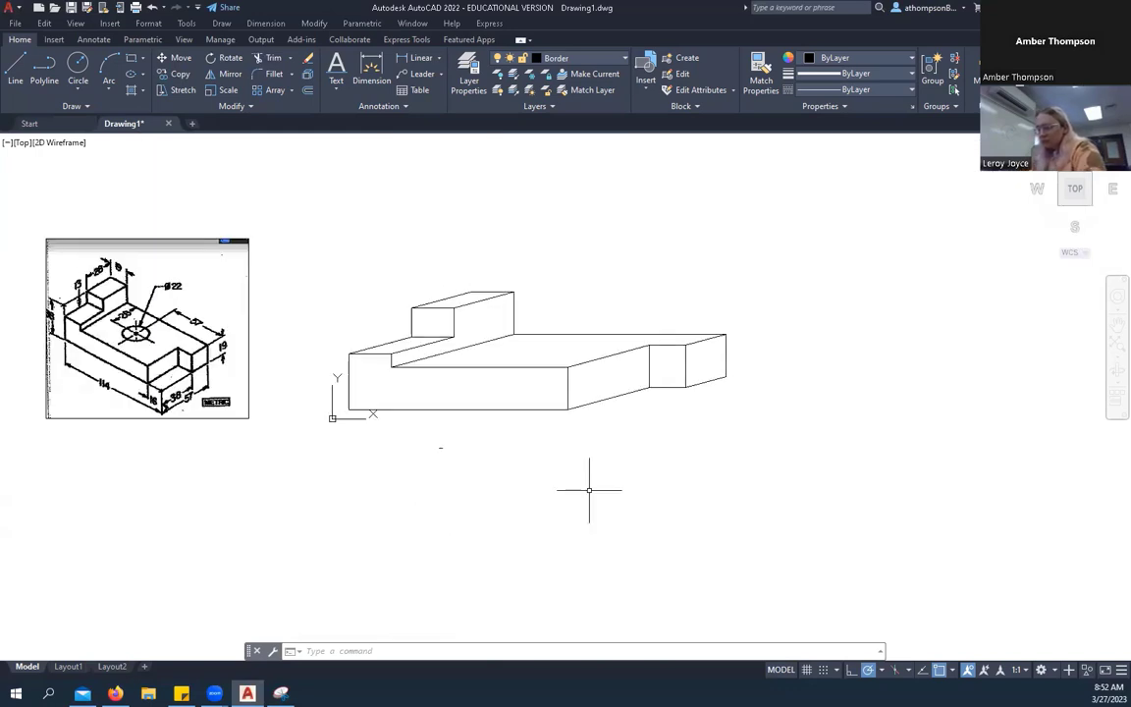
{"action": "left_click", "coordinate": [337, 93]}
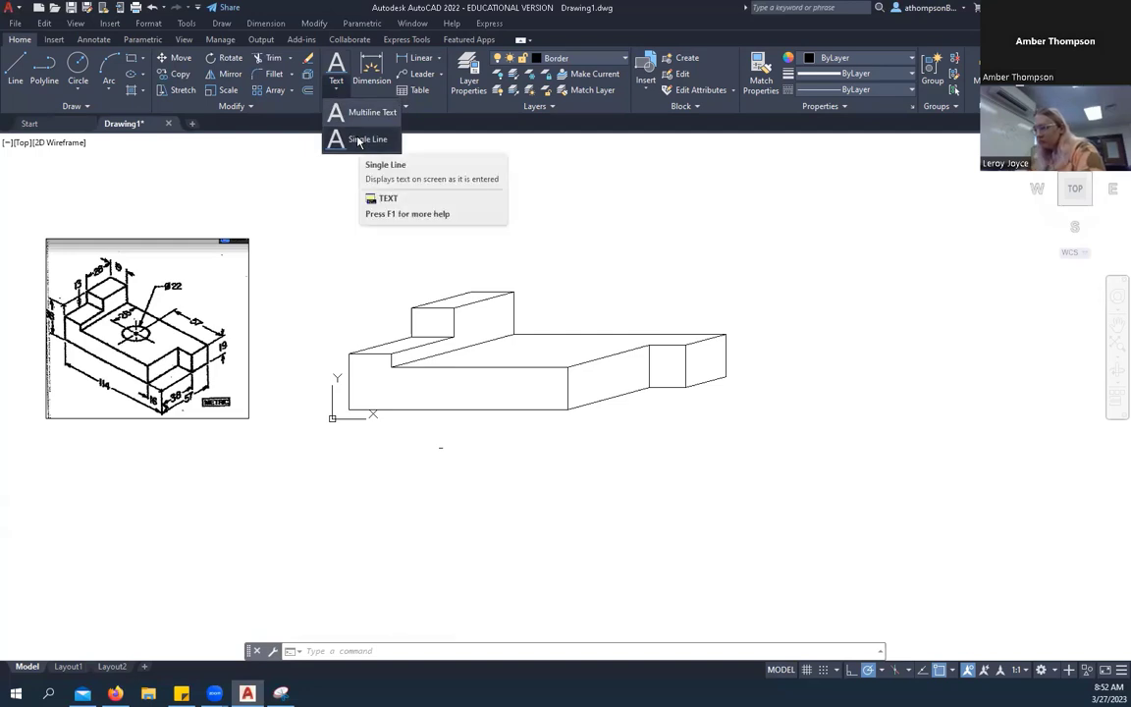
{"action": "left_click", "coordinate": [469, 447]}
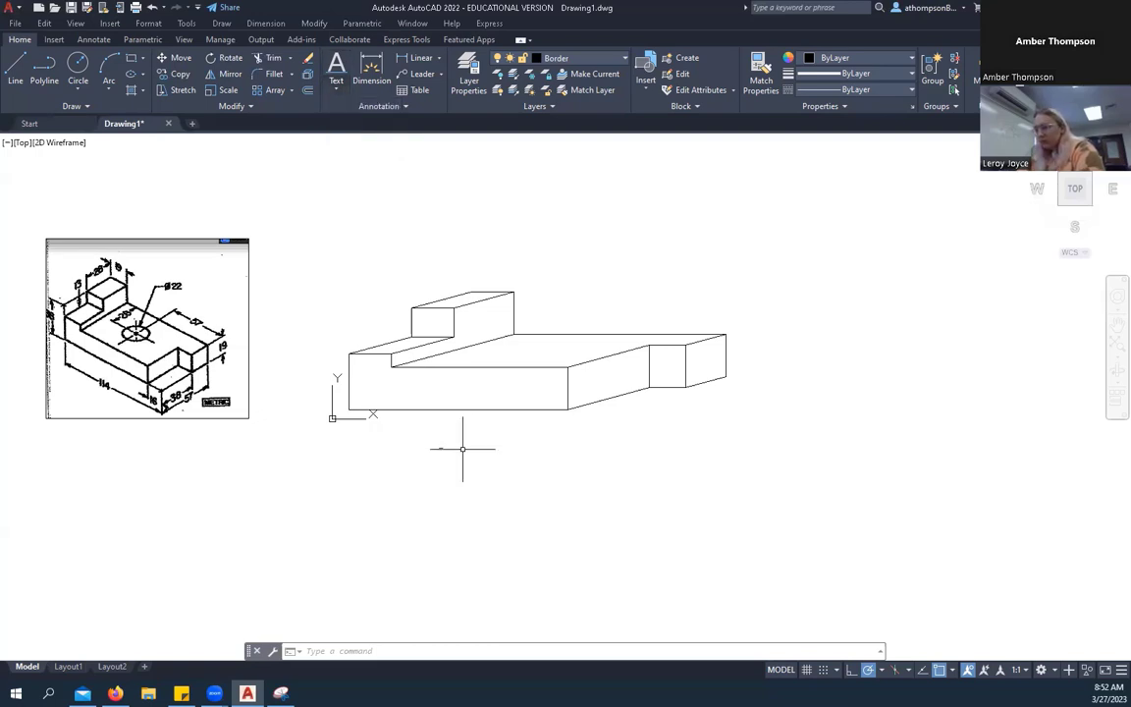
{"action": "scroll", "coordinate": [393, 432], "scroll_direction": "up", "scroll_amount": 10}
{"action": "scroll", "coordinate": [412, 467], "scroll_direction": "up", "scroll_amount": 3}
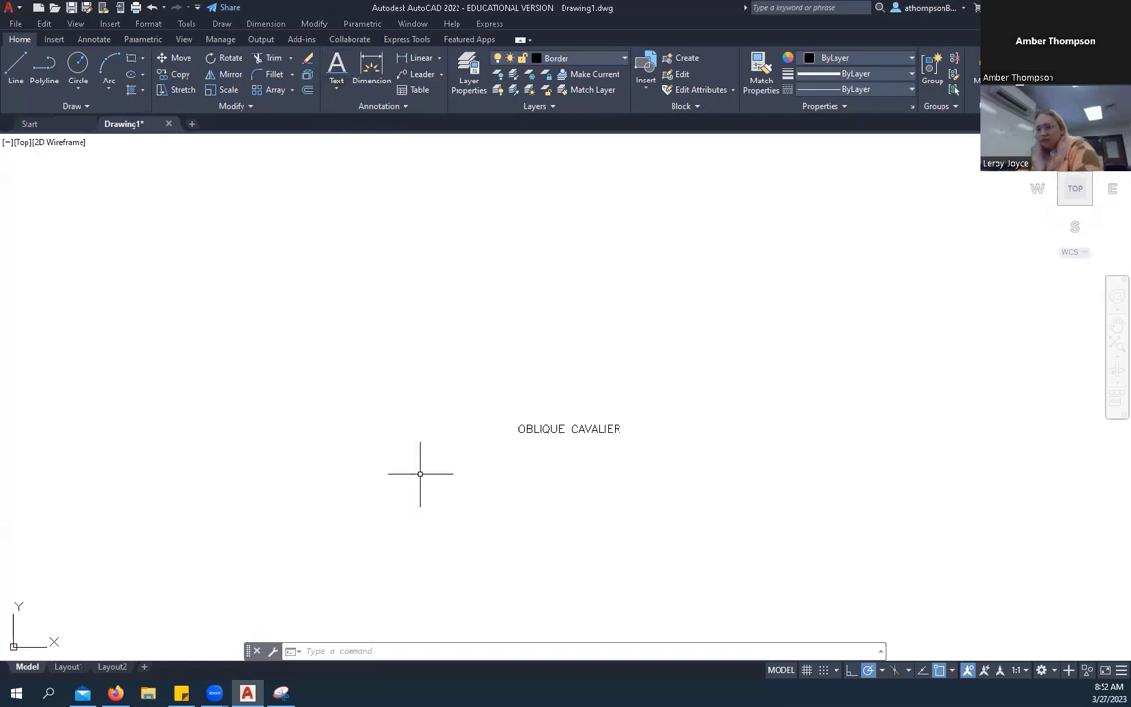
{"action": "scroll", "coordinate": [420, 470], "scroll_direction": "up", "scroll_amount": 3}
{"action": "middle_click_drag", "start_coordinate": [1007, 326], "coordinate": [784, 335]}
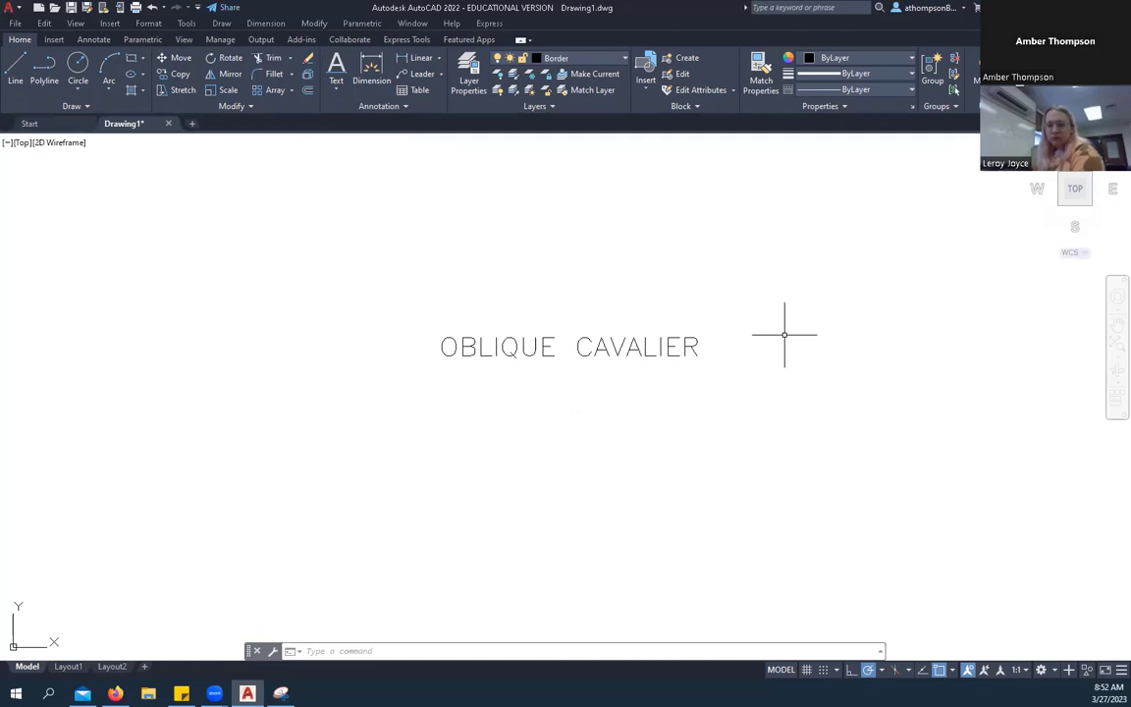
{"action": "scroll", "coordinate": [785, 334], "scroll_direction": "down", "scroll_amount": 8}
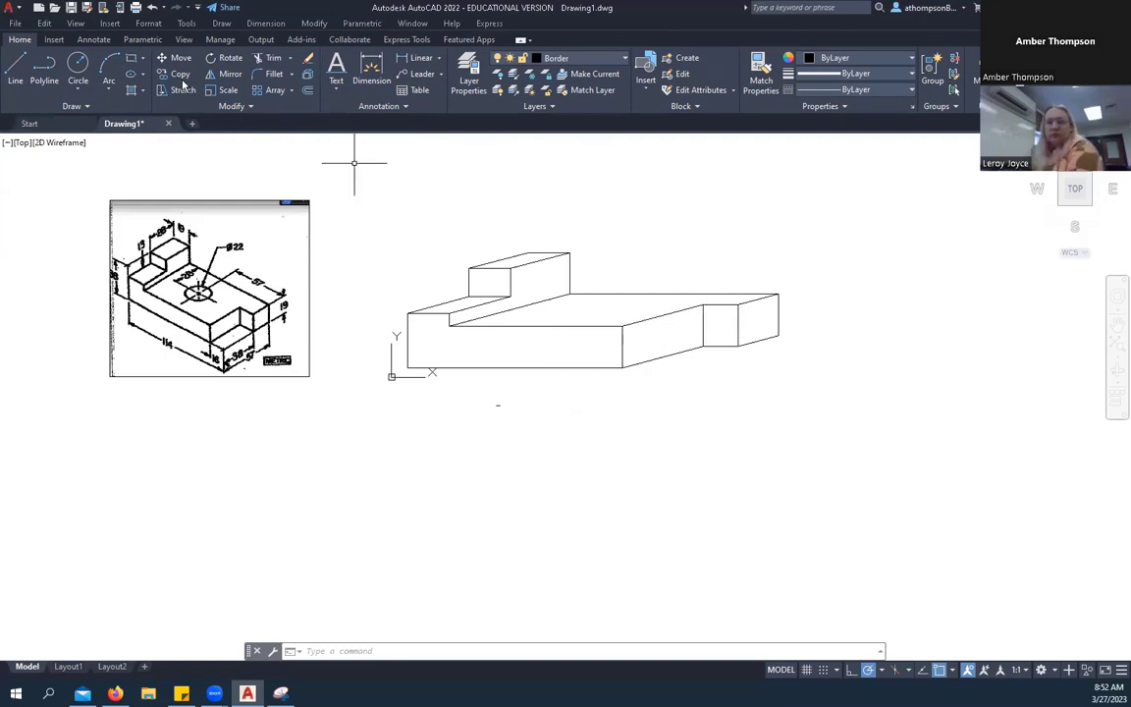
Change the Standard text style height from 0.13 to 3 and apply it.
{"action": "left_click", "coordinate": [146, 24]}
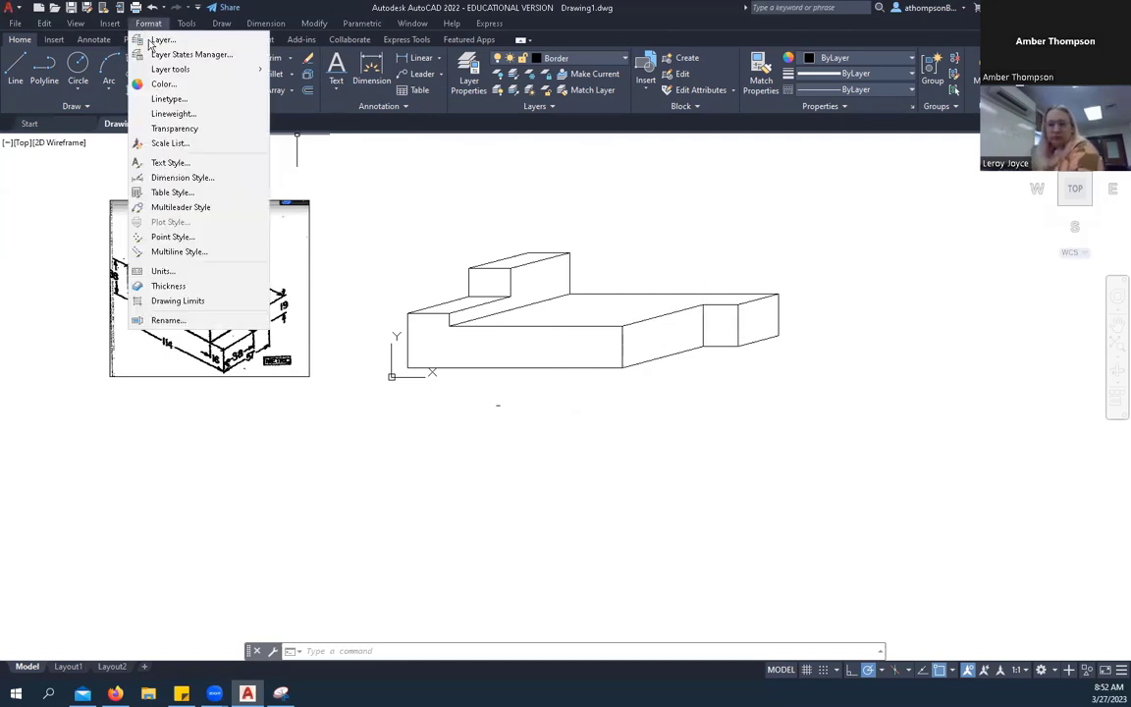
{"action": "left_click", "coordinate": [151, 157]}
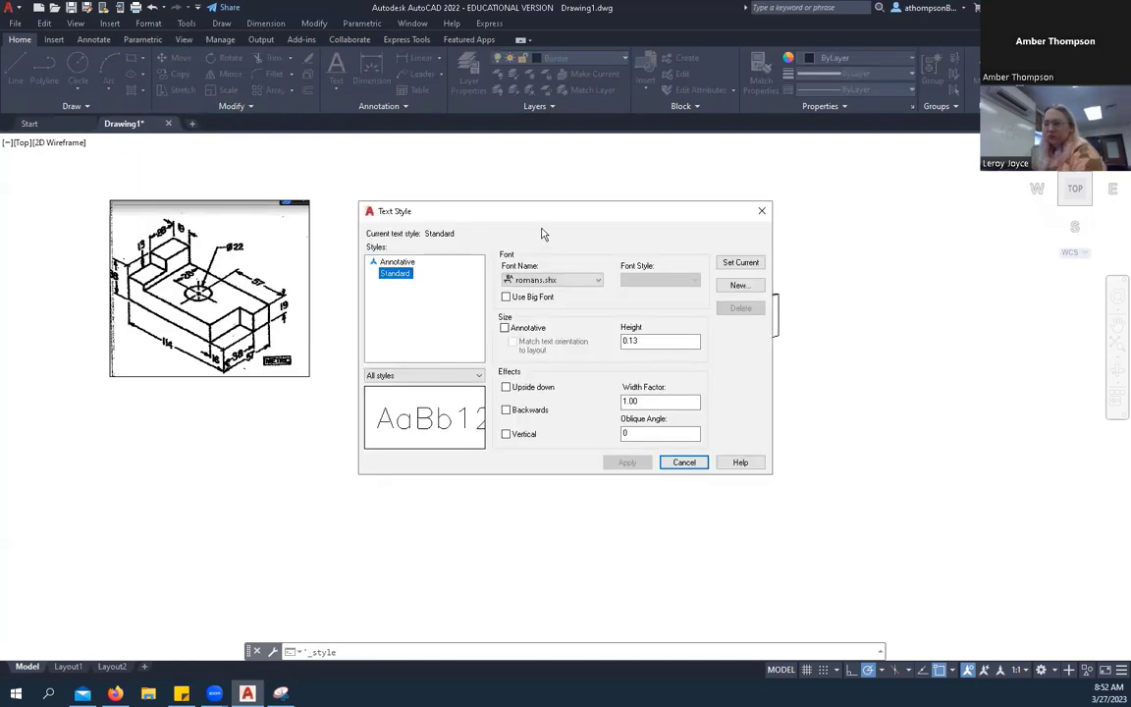
{"action": "double_click", "coordinate": [644, 339]}
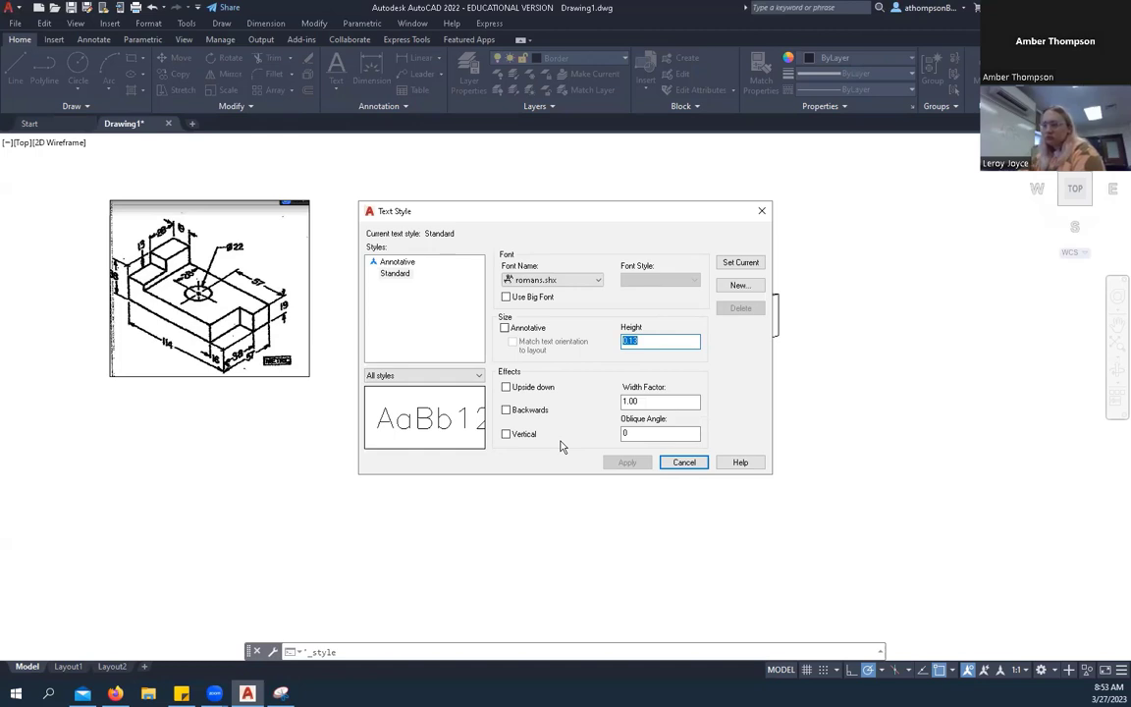
{"action": "type", "text": "3"}
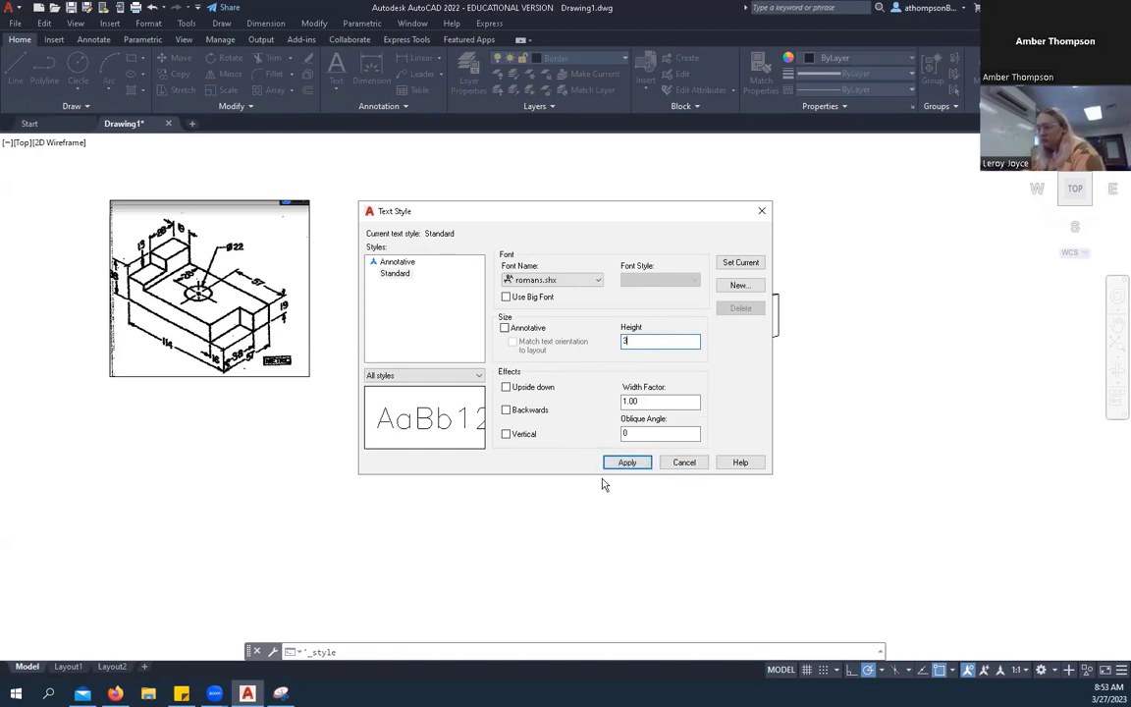
{"action": "left_click", "coordinate": [627, 463]}
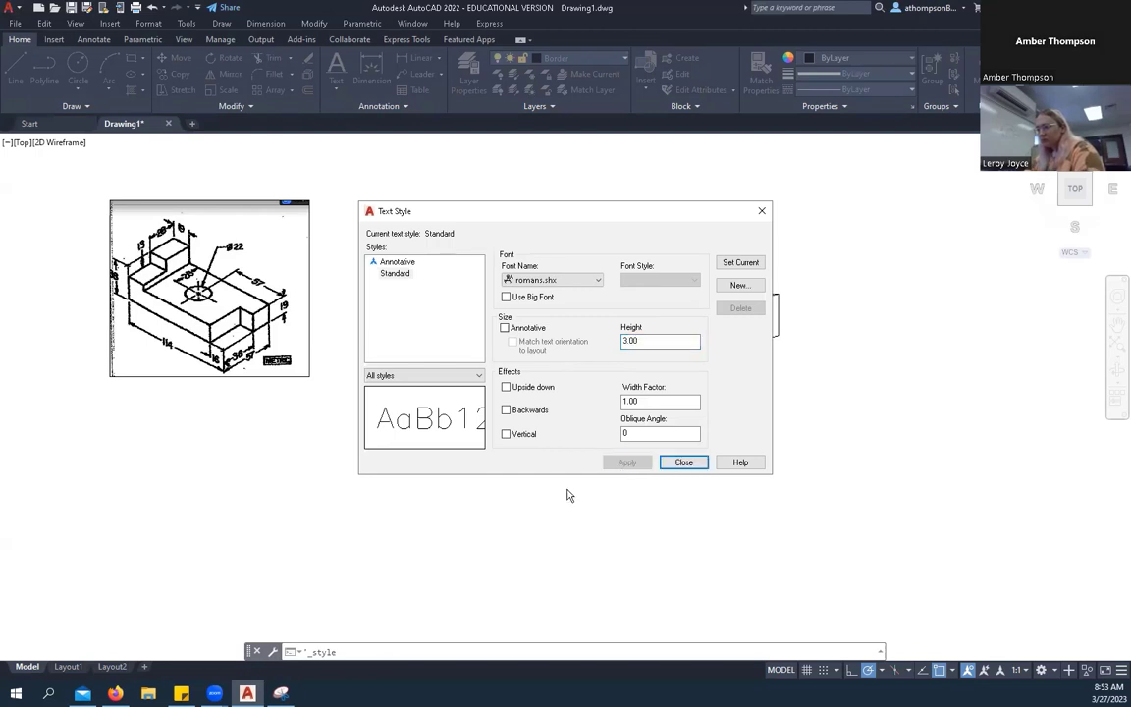
{"action": "left_click", "coordinate": [682, 465]}
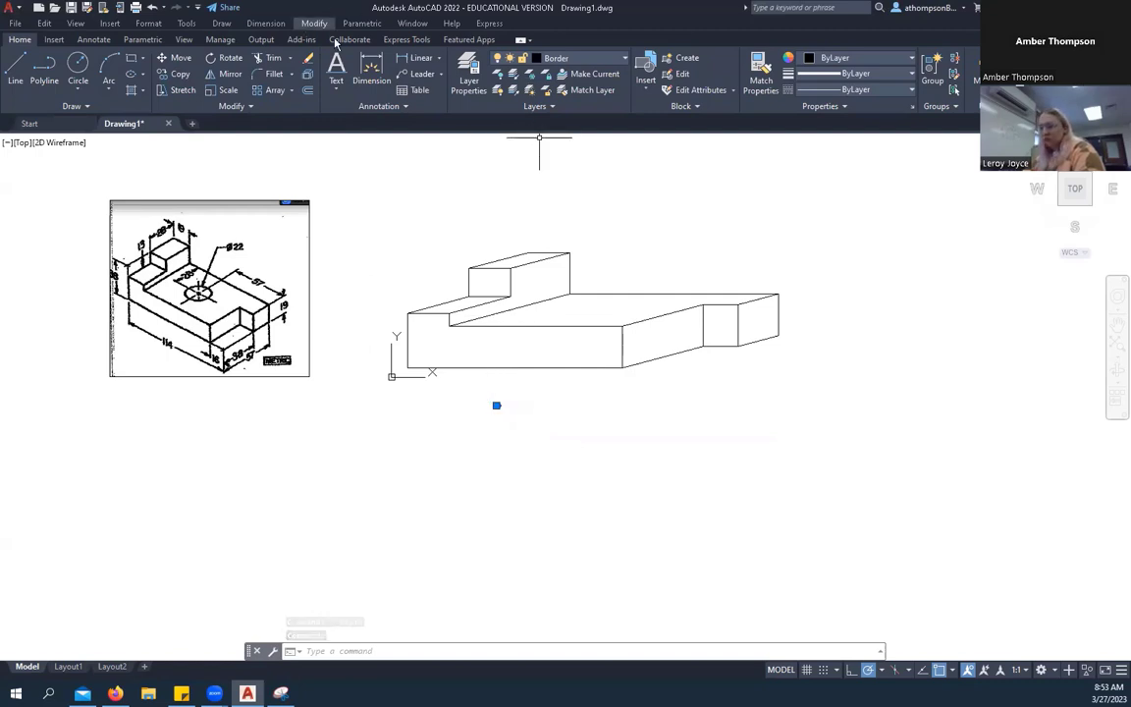
Set the selected OBLIQUE CAVALIER label's height to 3 in the Properties palette.
{"action": "left_click", "coordinate": [372, 25]}
{"action": "mouse_move", "coordinate": [320, 24]}
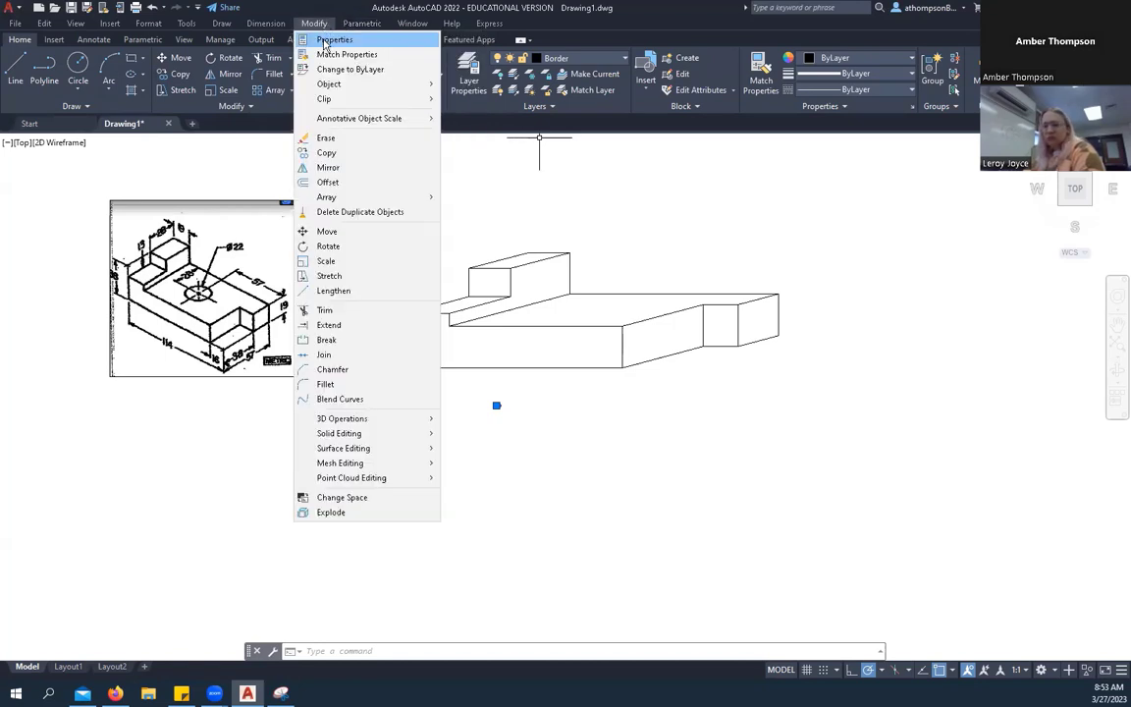
{"action": "left_click", "coordinate": [328, 40]}
{"action": "left_click", "coordinate": [267, 459]}
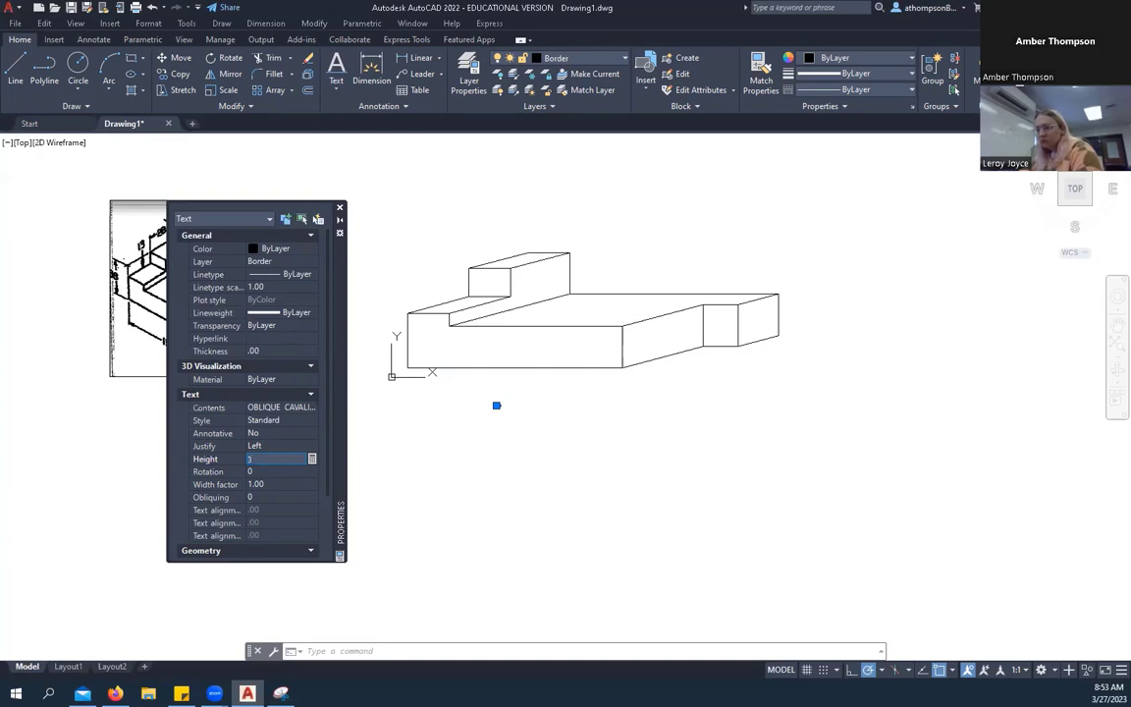
{"action": "left_click", "coordinate": [285, 468]}
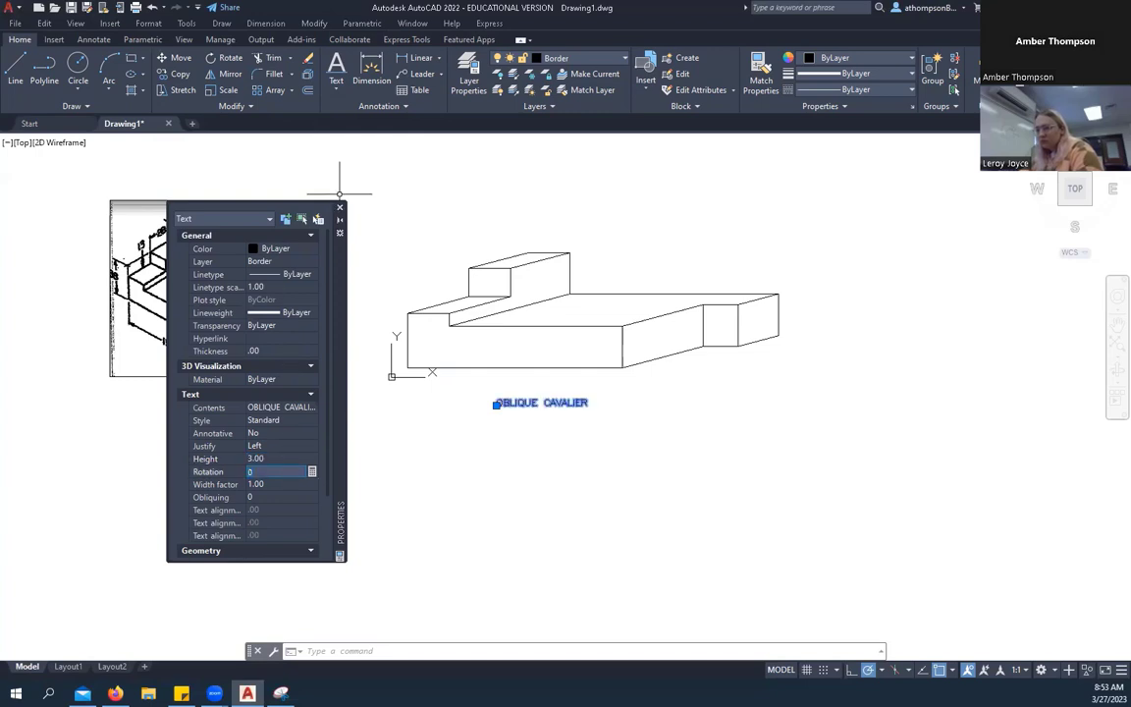
Close the Properties palette, deselect the label, and zoom to frame the block and reference image.
{"action": "left_click", "coordinate": [340, 207]}
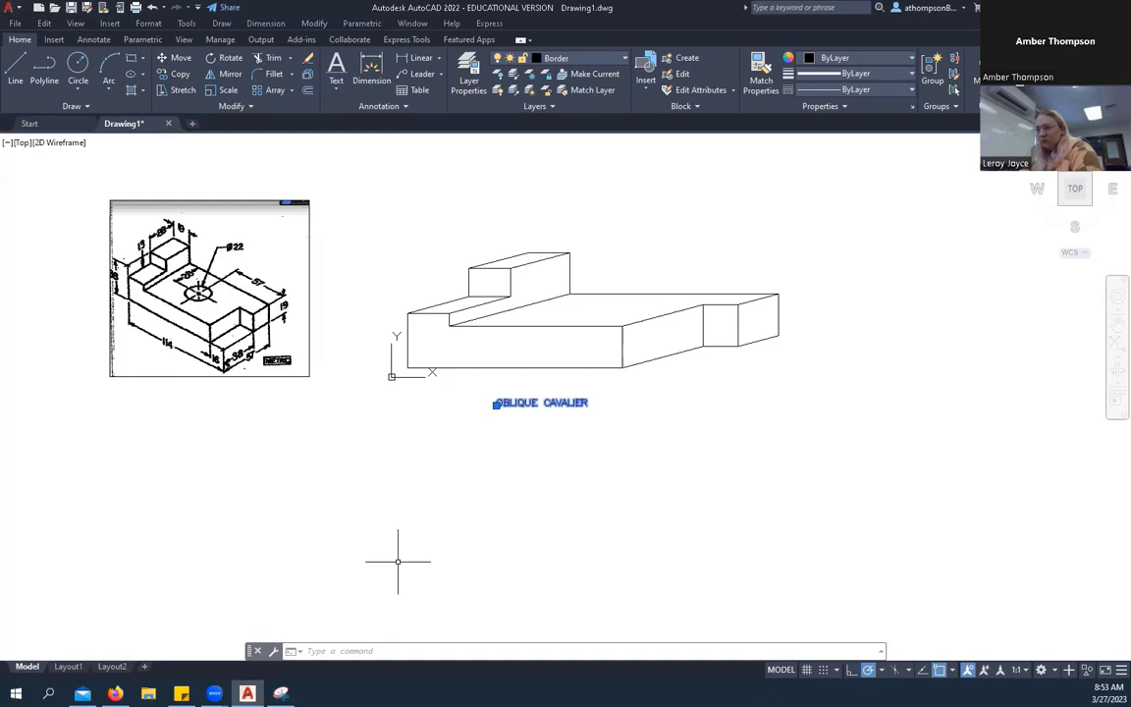
{"action": "key", "text": "Escape"}
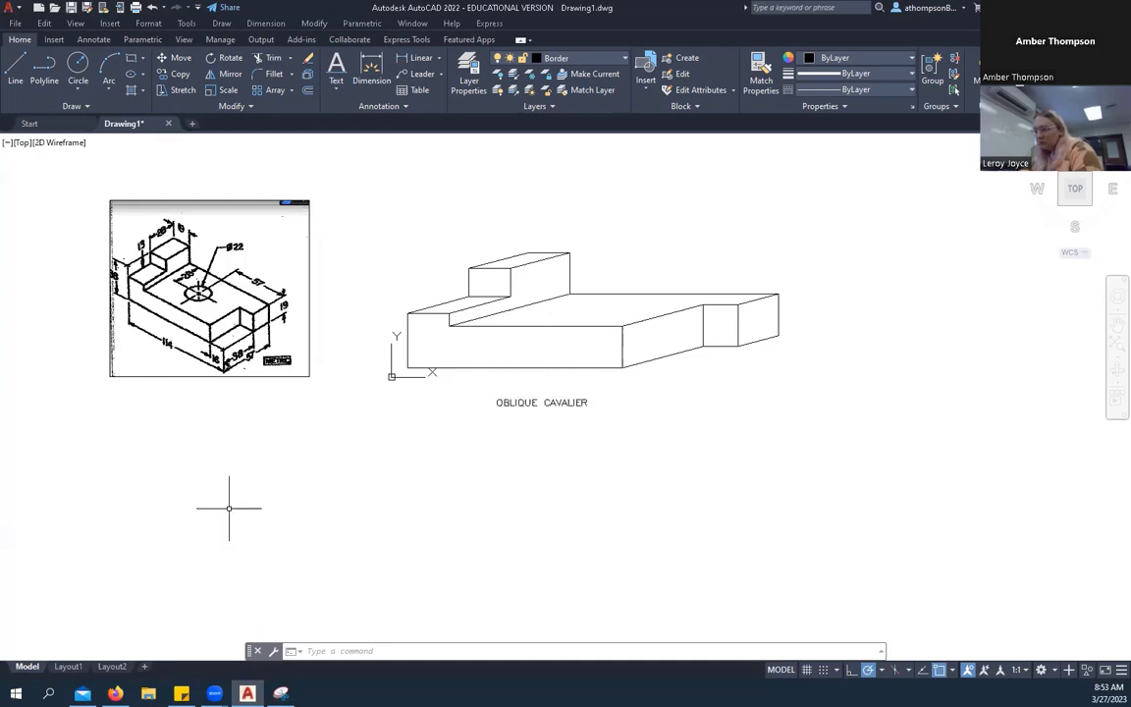
{"action": "scroll", "coordinate": [196, 504], "scroll_direction": "down", "scroll_amount": 2}
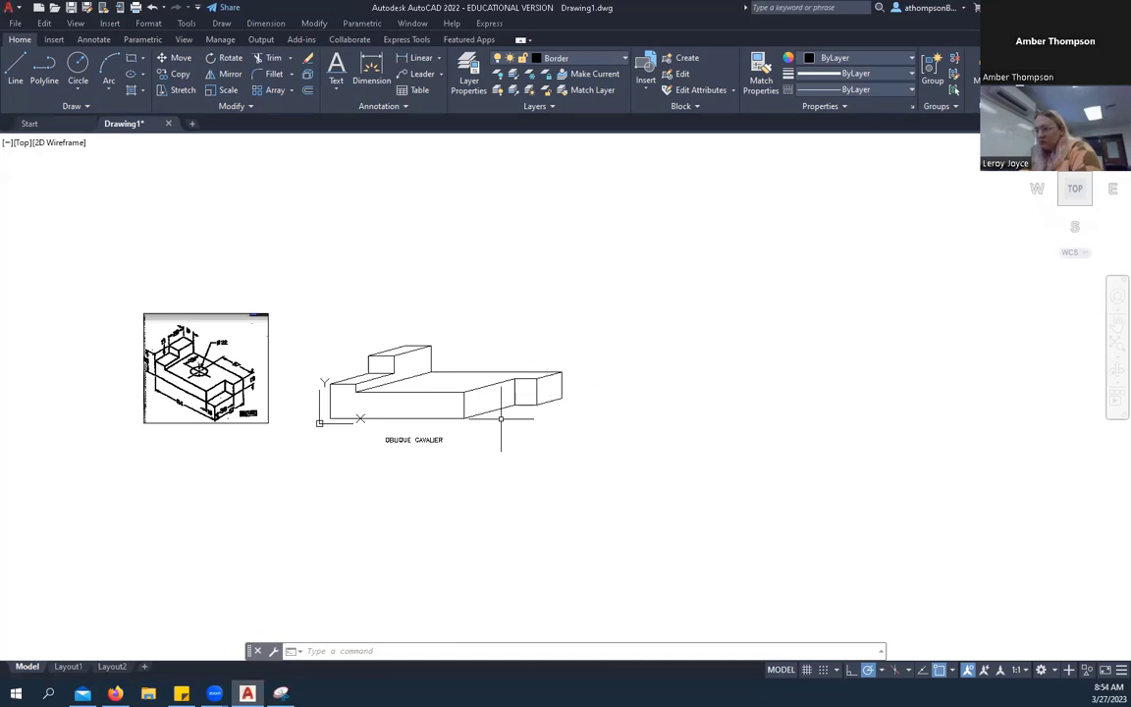
{"action": "scroll", "coordinate": [441, 396], "scroll_direction": "up", "scroll_amount": 2}
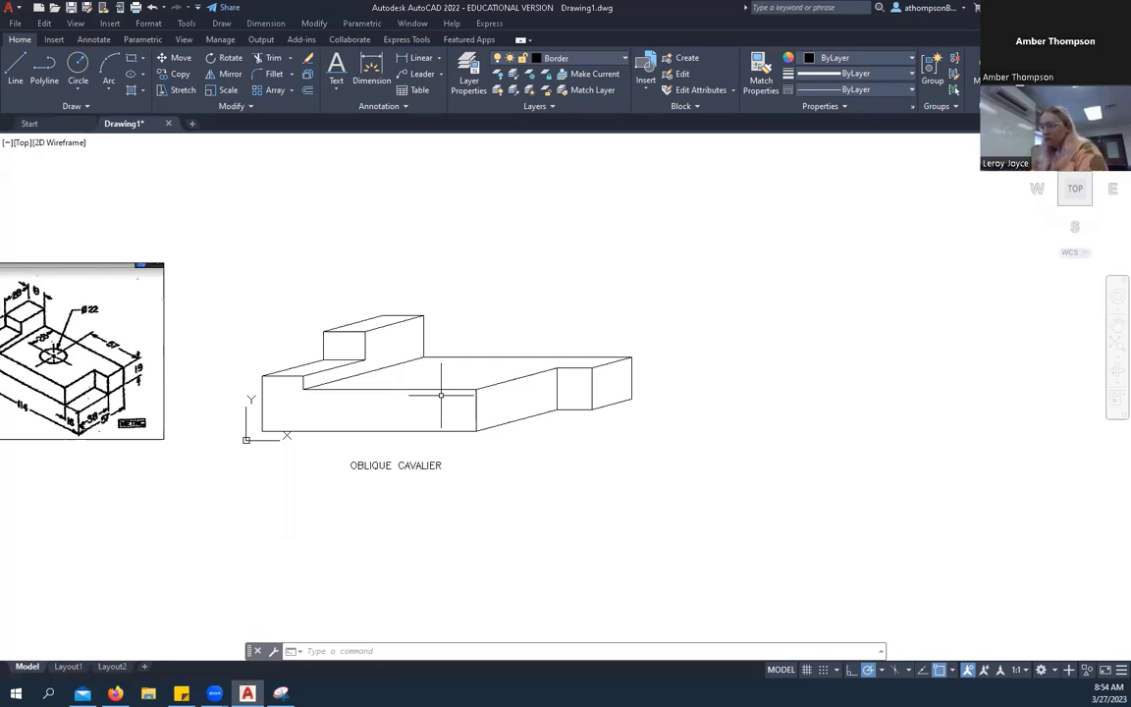
{"action": "scroll", "coordinate": [441, 395], "scroll_direction": "down", "scroll_amount": 2}
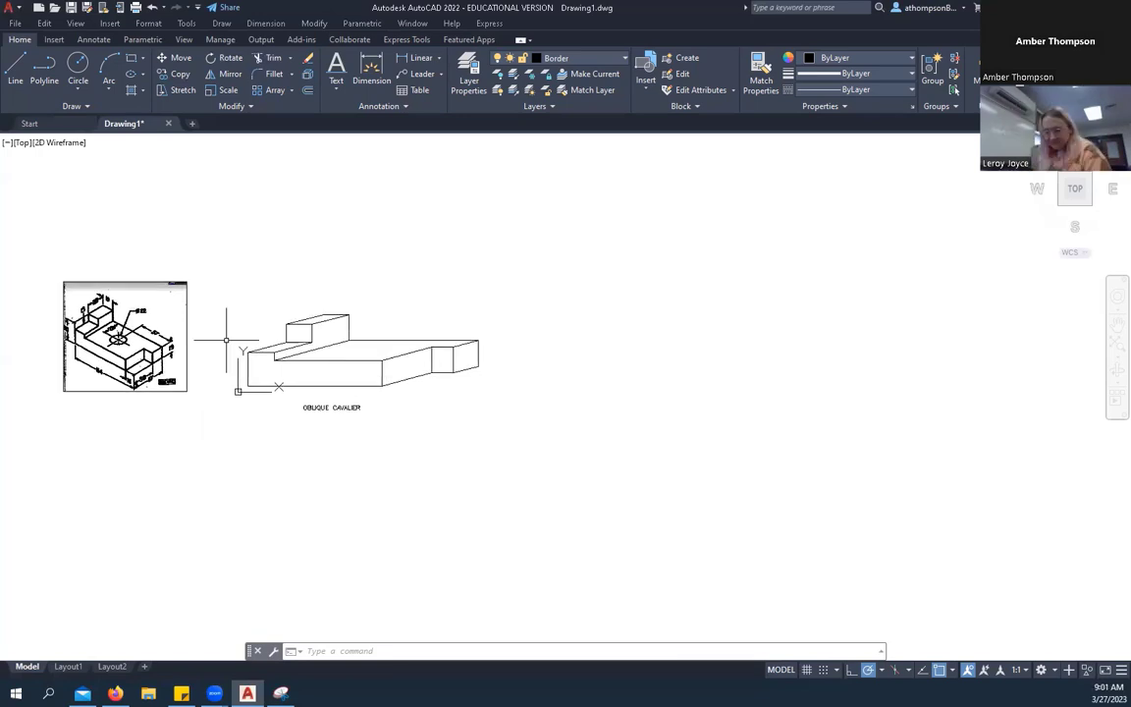
{"action": "scroll", "coordinate": [225, 340], "scroll_direction": "up", "scroll_amount": 2}
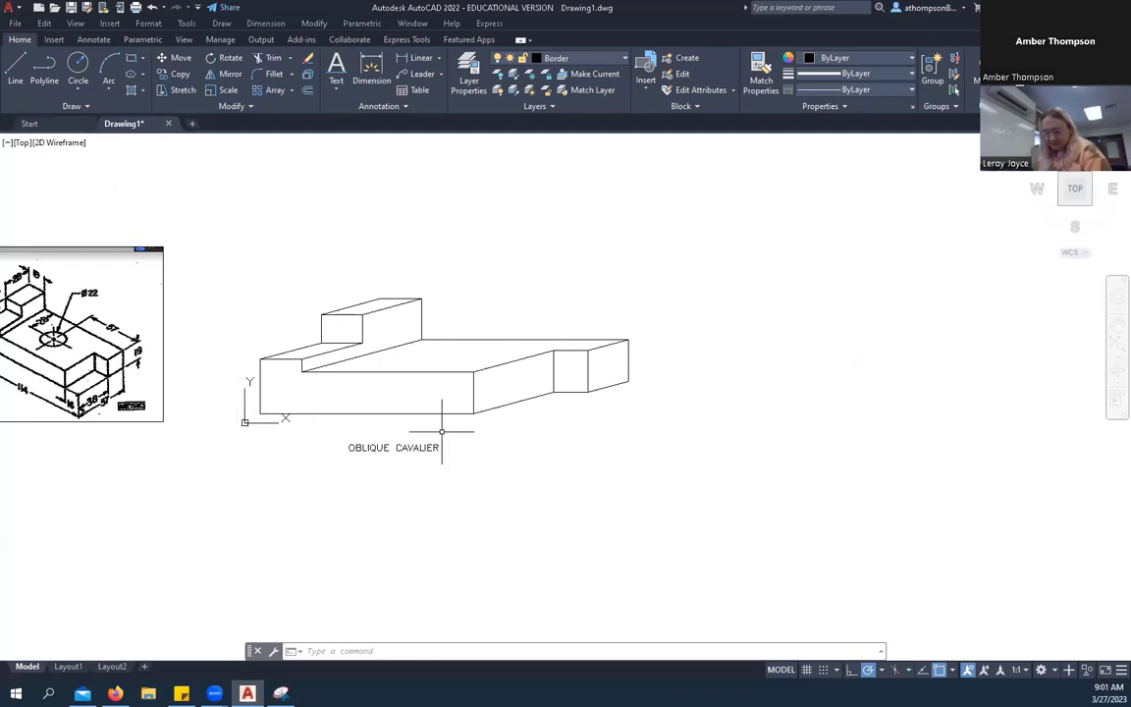
Window-select the stepped front-face outline and copy it from its lower-left corner to the right.
{"action": "left_click", "coordinate": [246, 345]}
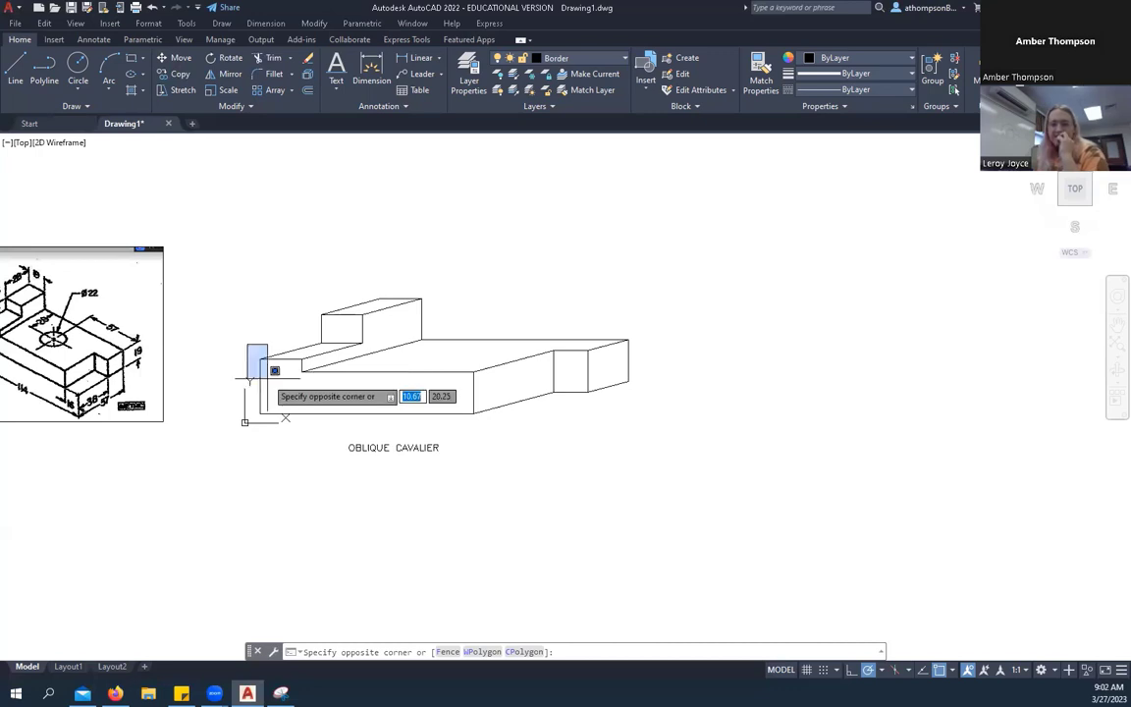
{"action": "left_click", "coordinate": [482, 421]}
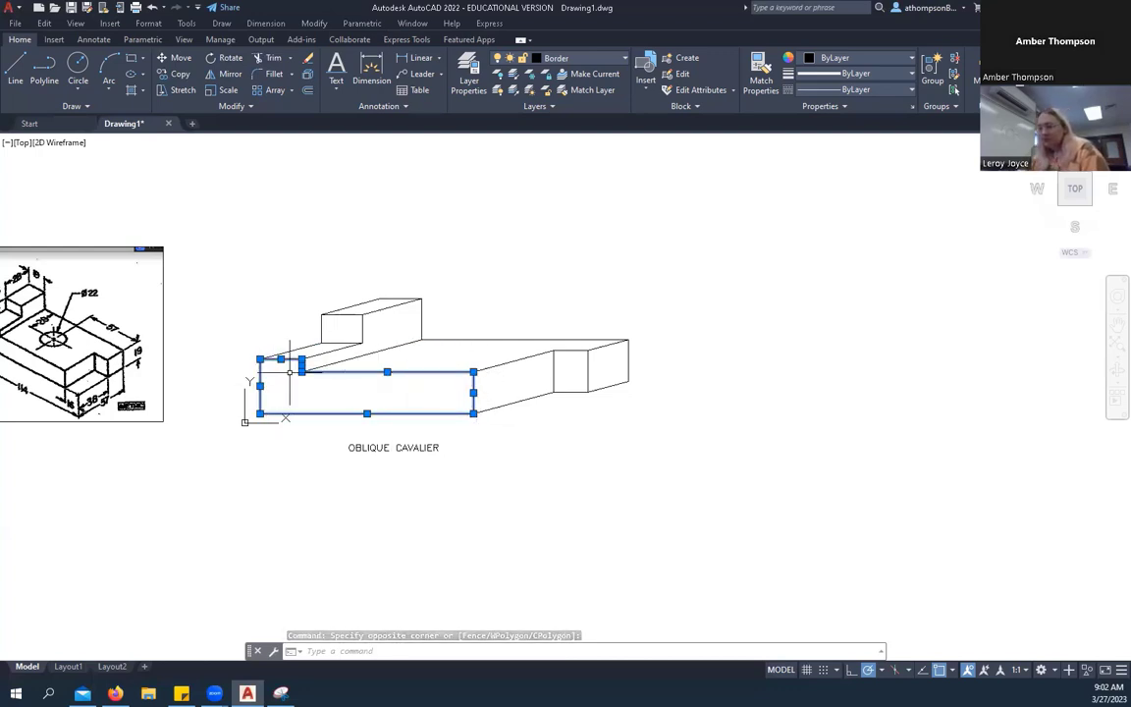
{"action": "left_click", "coordinate": [176, 75]}
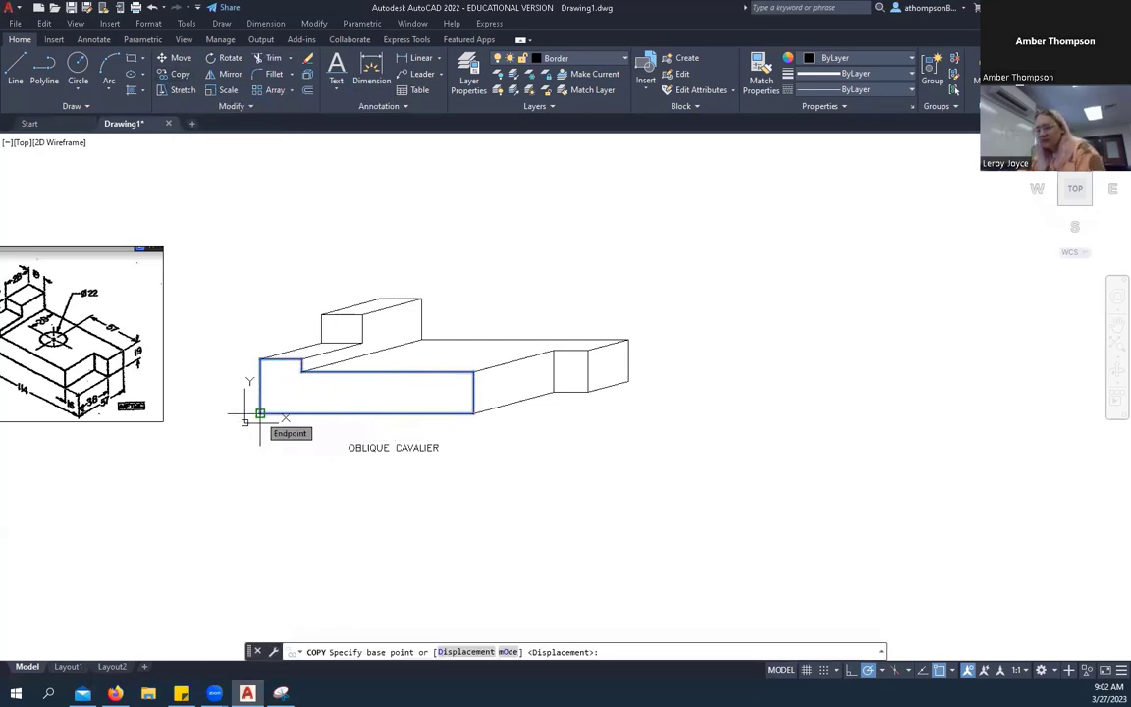
{"action": "left_click", "coordinate": [260, 413]}
{"action": "scroll", "coordinate": [260, 414], "scroll_direction": "down", "scroll_amount": 2}
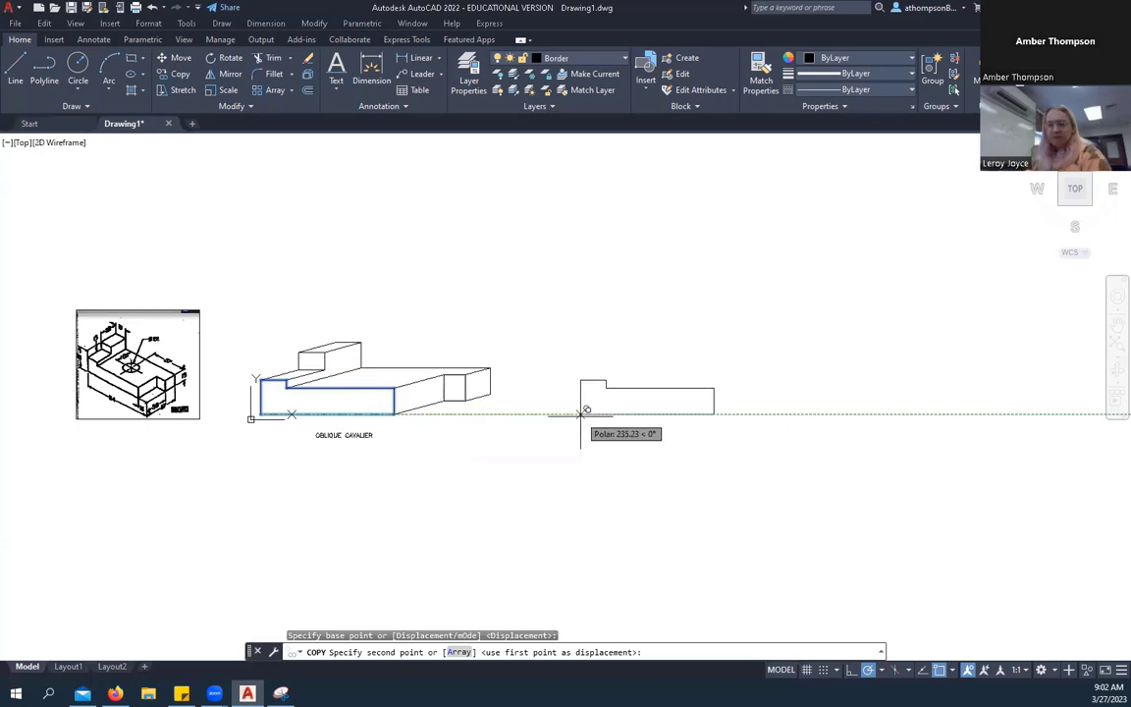
{"action": "left_click", "coordinate": [586, 410]}
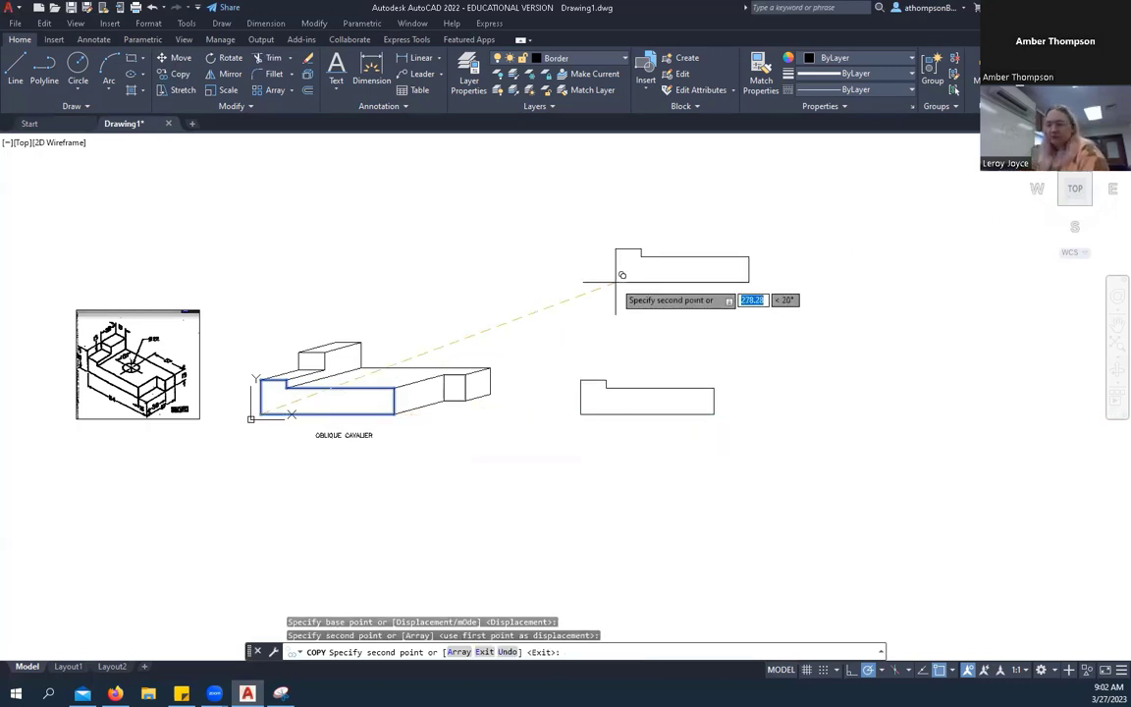
{"action": "right_click", "coordinate": [622, 281]}
{"action": "left_click", "coordinate": [643, 292]}
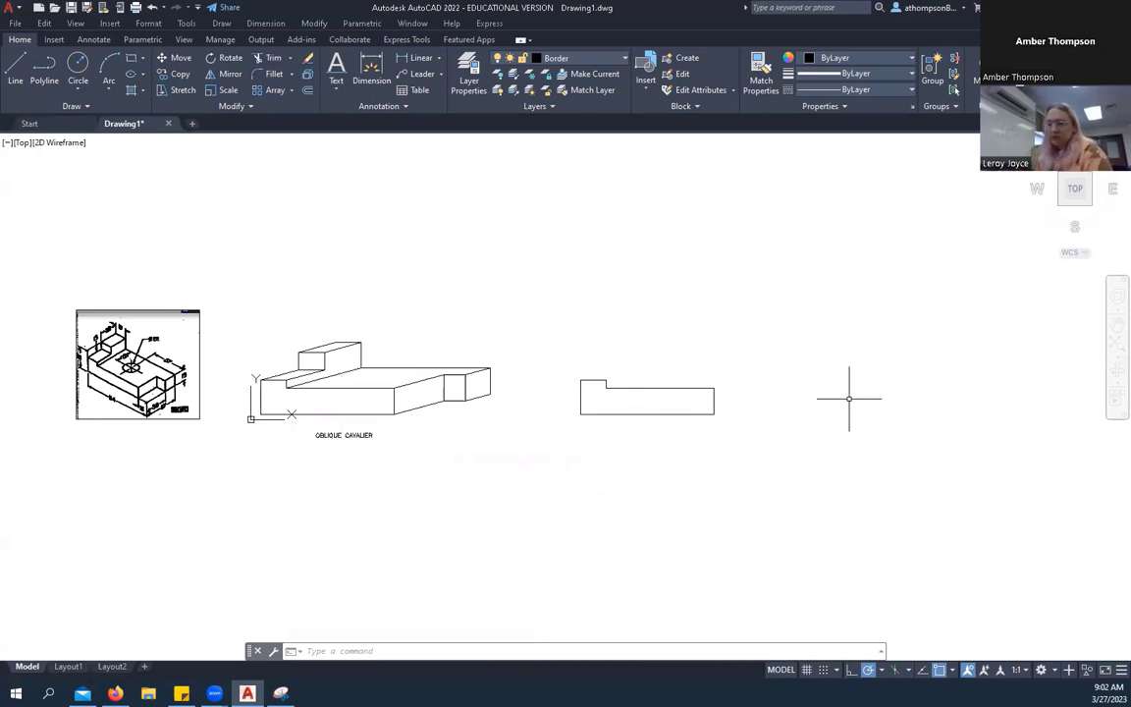
{"action": "scroll", "coordinate": [284, 371], "scroll_direction": "up", "scroll_amount": 4}
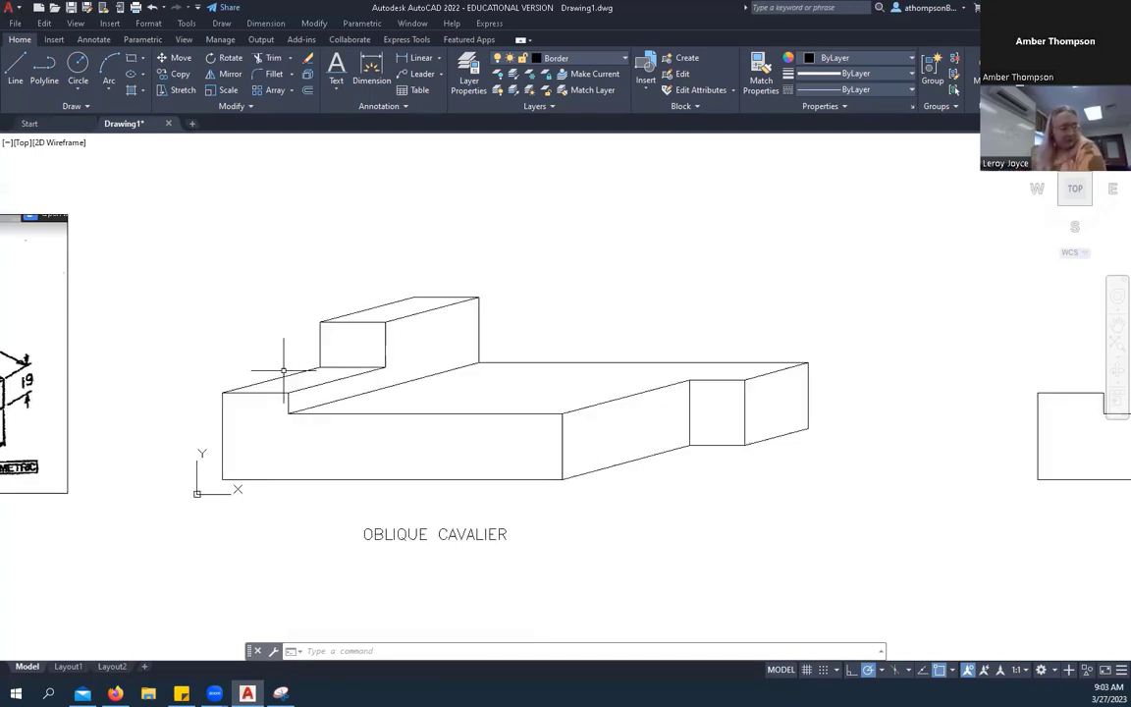
Copy the four selected receding edges from the front-left corner to the new profile's corner.
{"action": "left_click", "coordinate": [284, 377]}
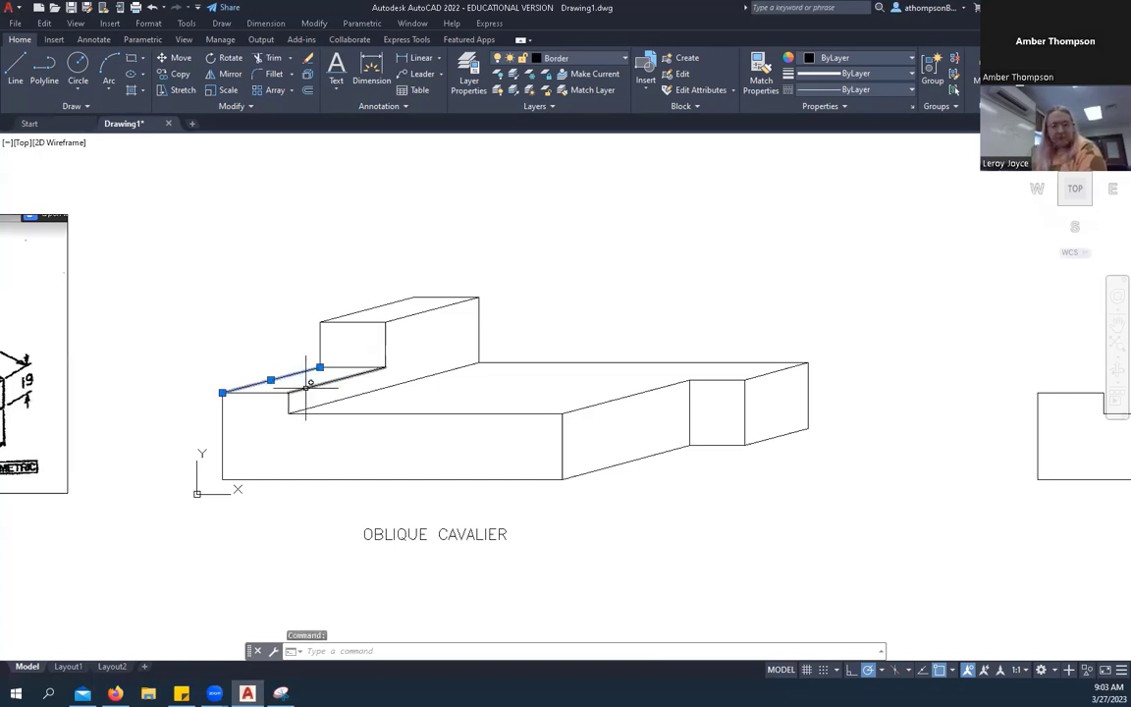
{"action": "left_click", "coordinate": [308, 385]}
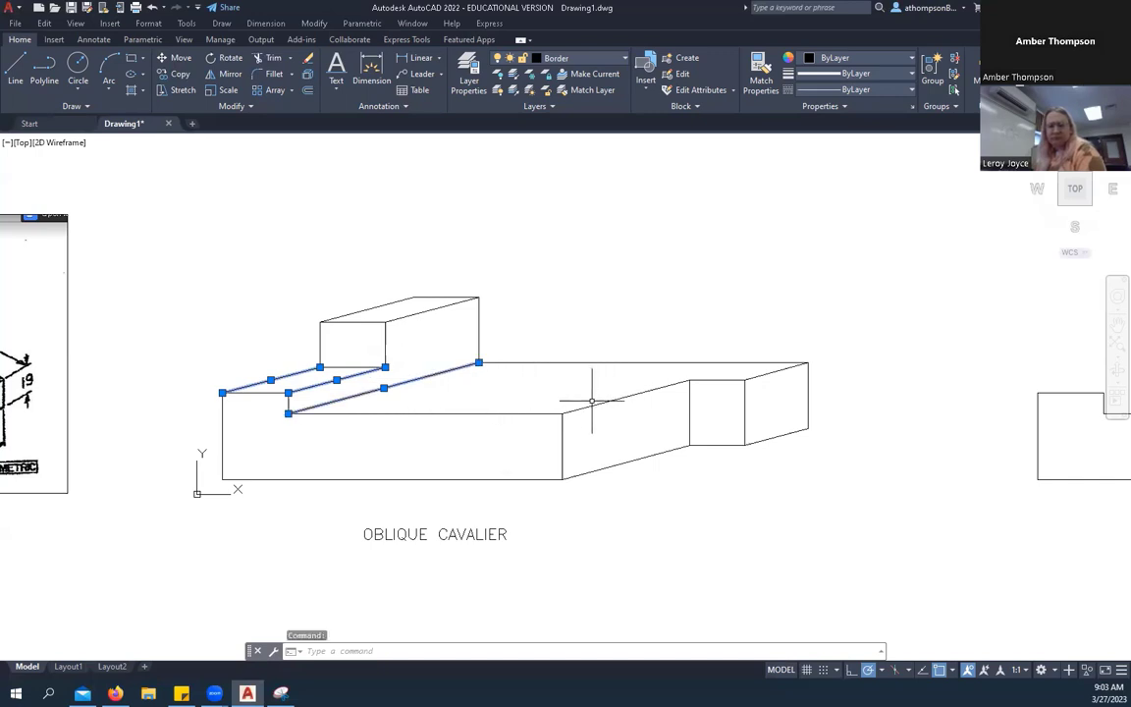
{"action": "left_click", "coordinate": [596, 403]}
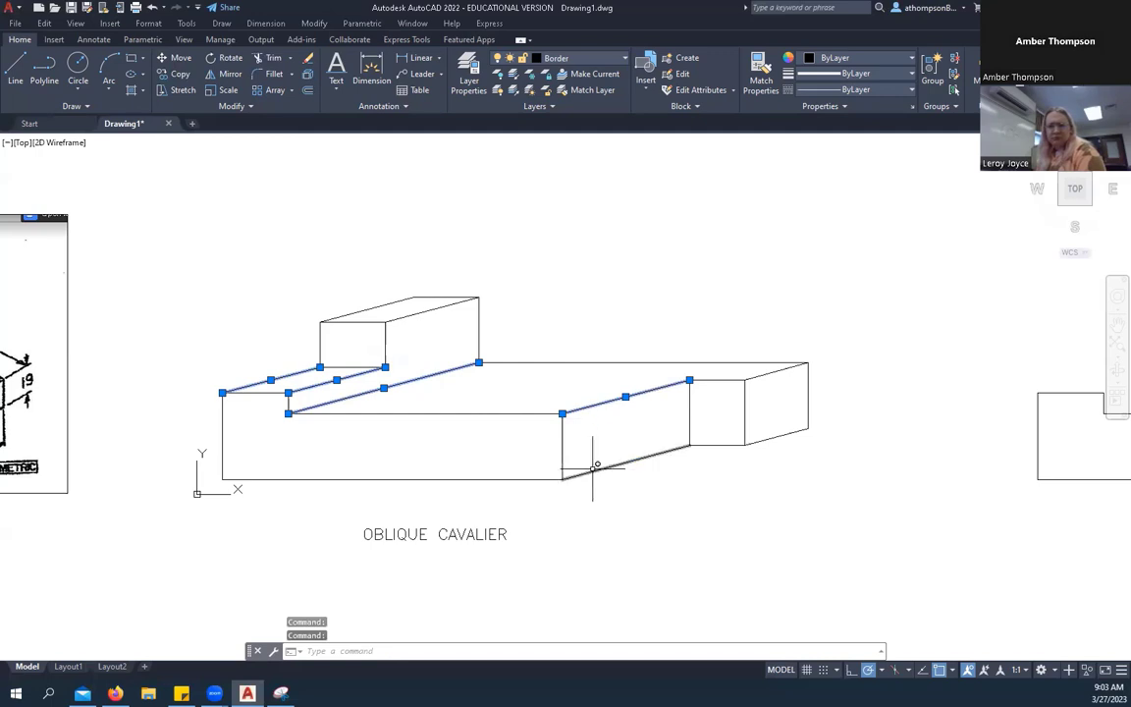
{"action": "left_click", "coordinate": [596, 466]}
{"action": "left_click", "coordinate": [597, 473]}
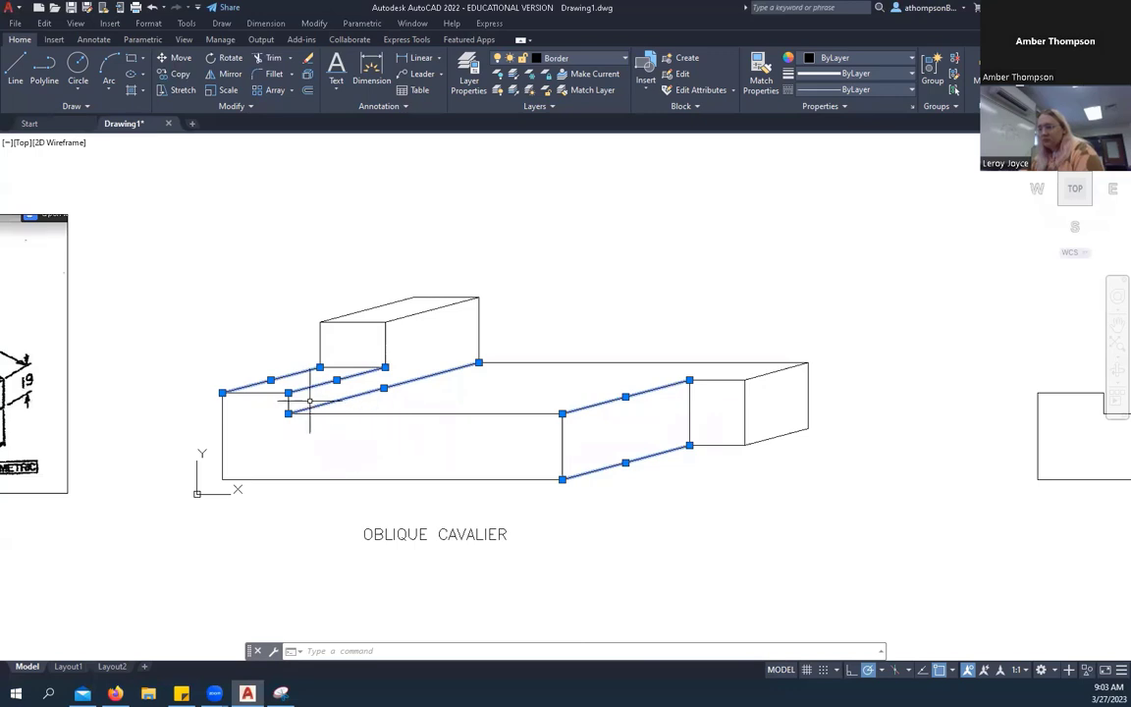
{"action": "left_click", "coordinate": [173, 74]}
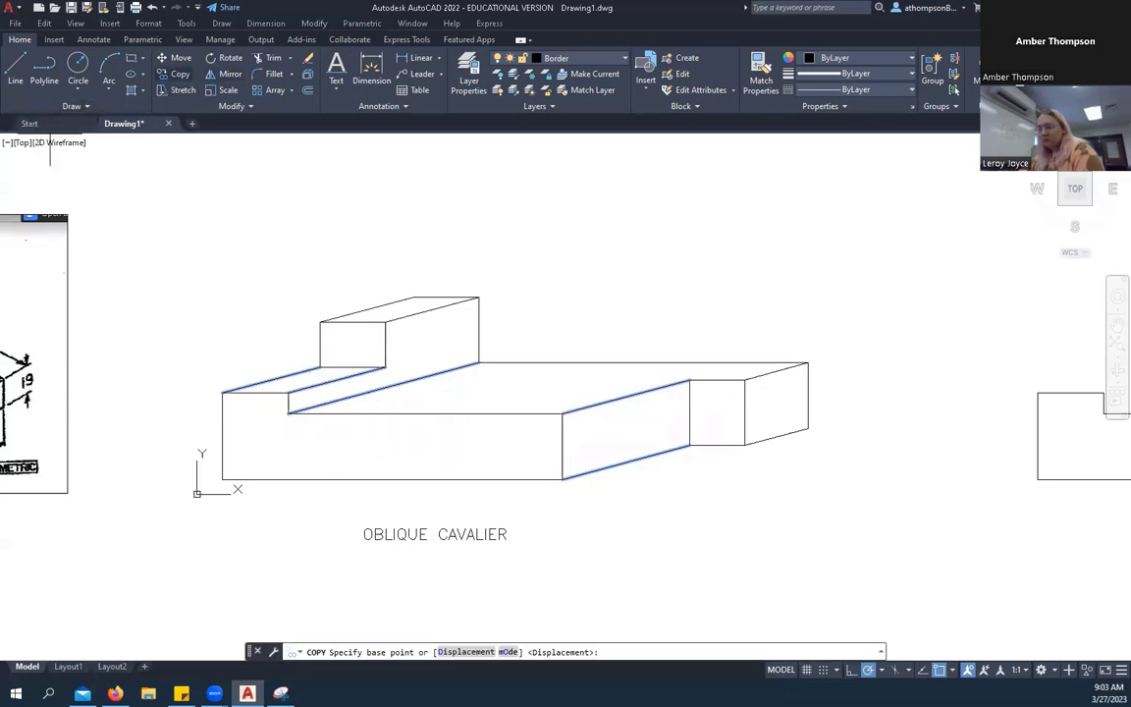
{"action": "left_click", "coordinate": [223, 393]}
{"action": "scroll", "coordinate": [227, 393], "scroll_direction": "down", "scroll_amount": 3}
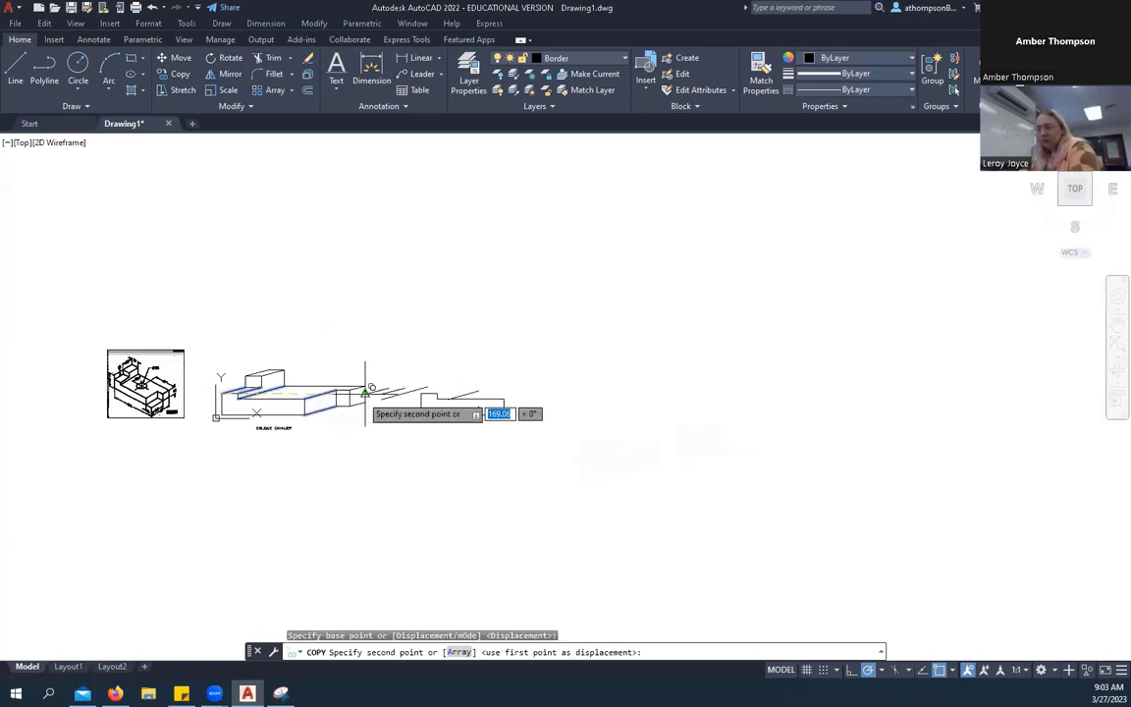
{"action": "scroll", "coordinate": [407, 394], "scroll_direction": "up", "scroll_amount": 2}
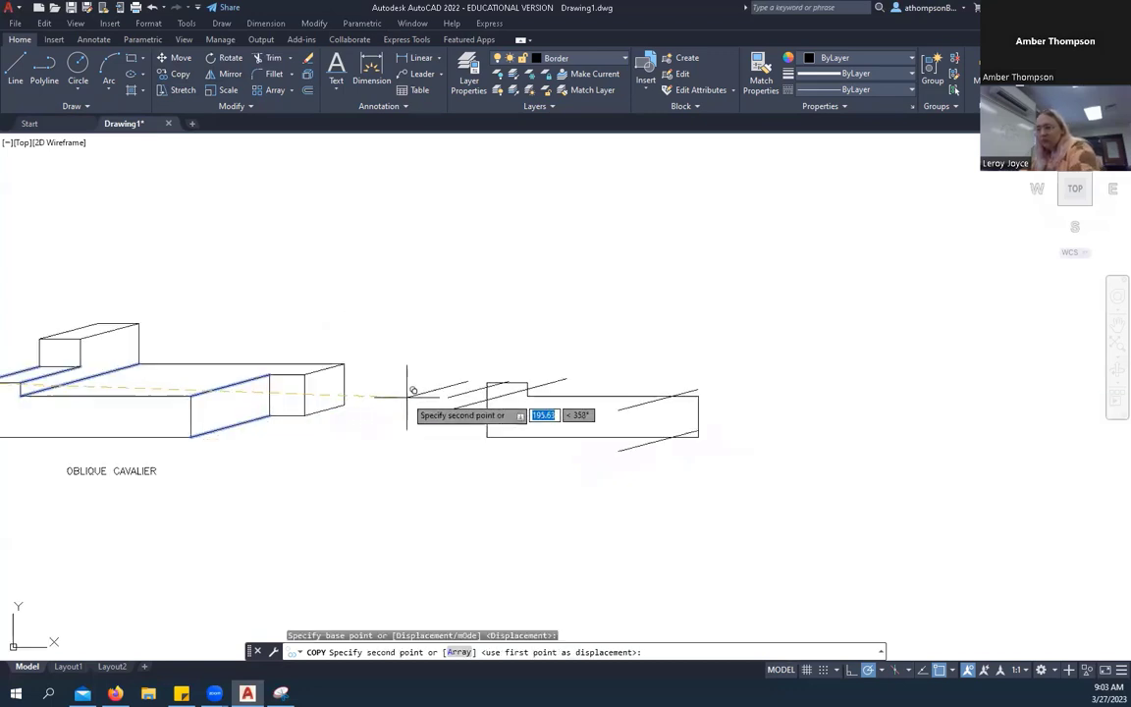
{"action": "left_click", "coordinate": [487, 382]}
{"action": "right_click", "coordinate": [536, 278]}
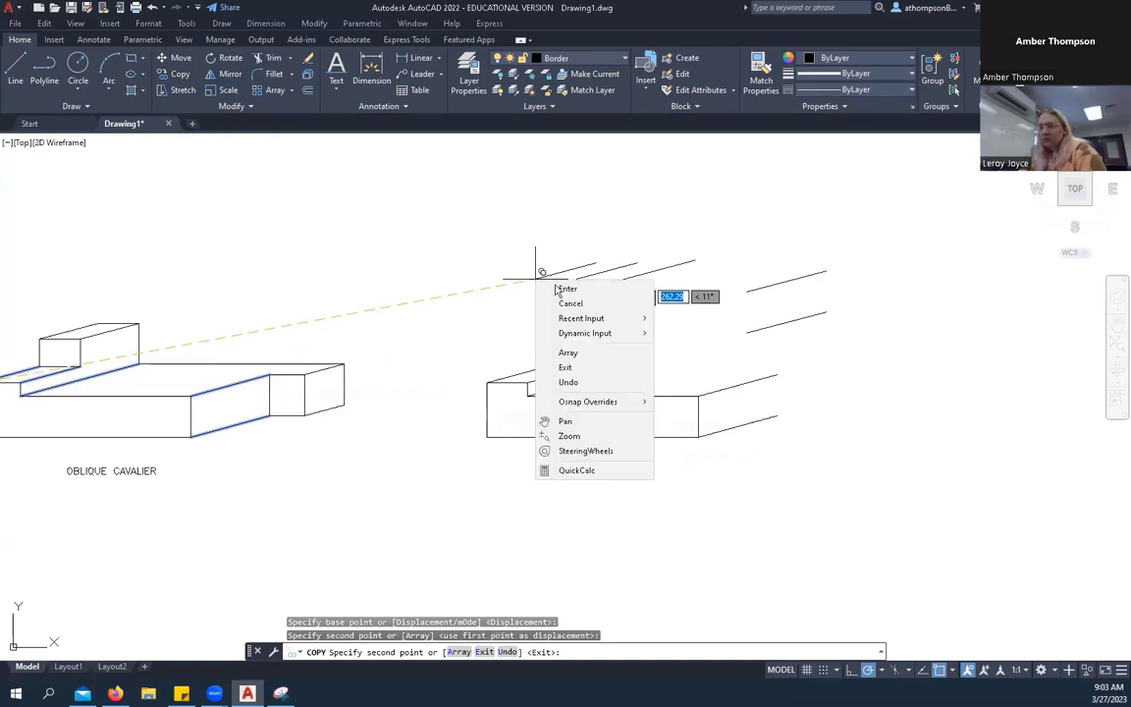
{"action": "left_click", "coordinate": [553, 284]}
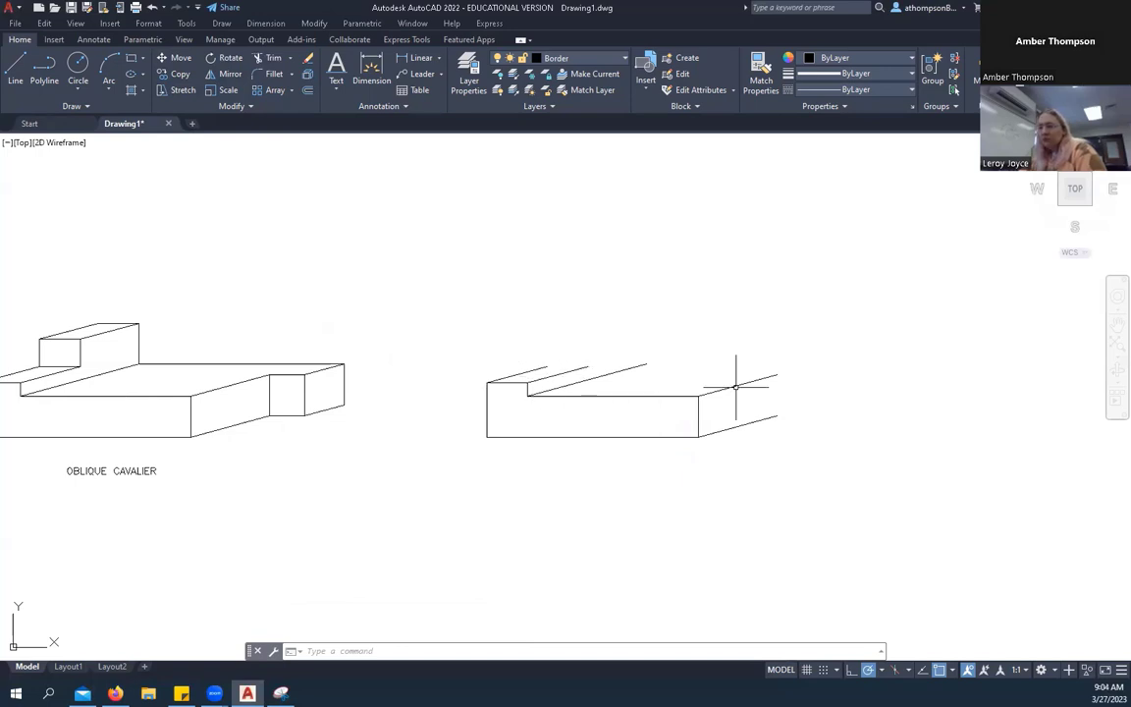
Select the left, bottom, top and right edges of the upper block's small front box.
{"action": "scroll", "coordinate": [502, 378], "scroll_direction": "up", "scroll_amount": 4}
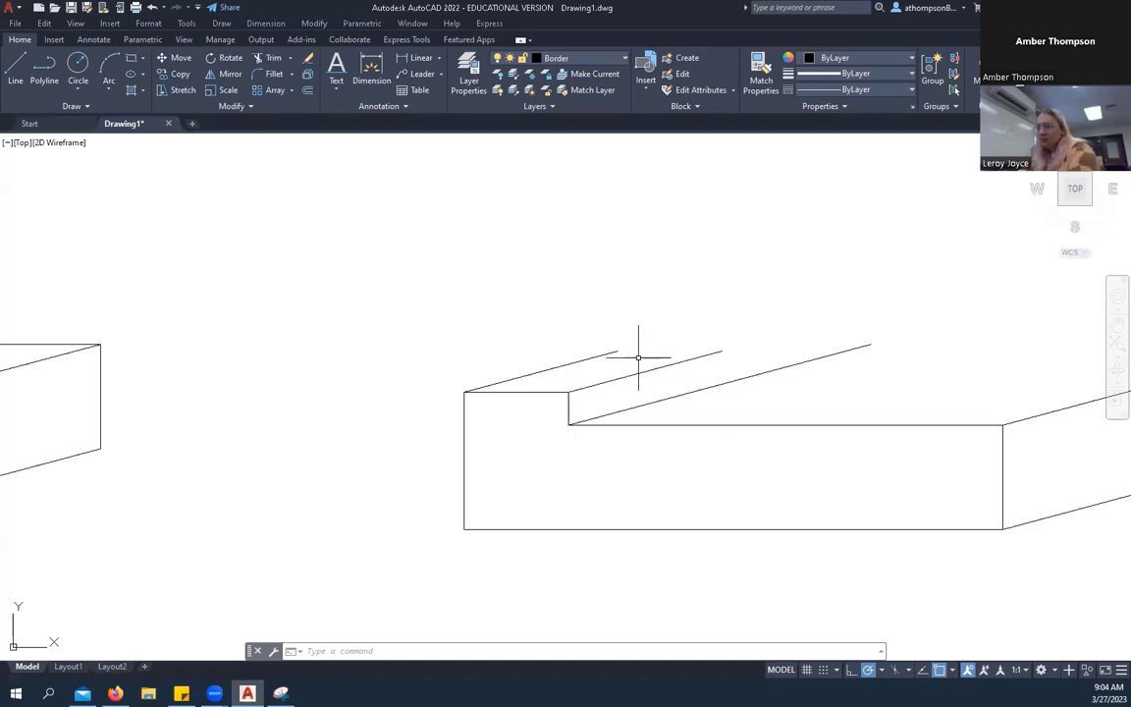
{"action": "scroll", "coordinate": [604, 295], "scroll_direction": "down", "scroll_amount": 4}
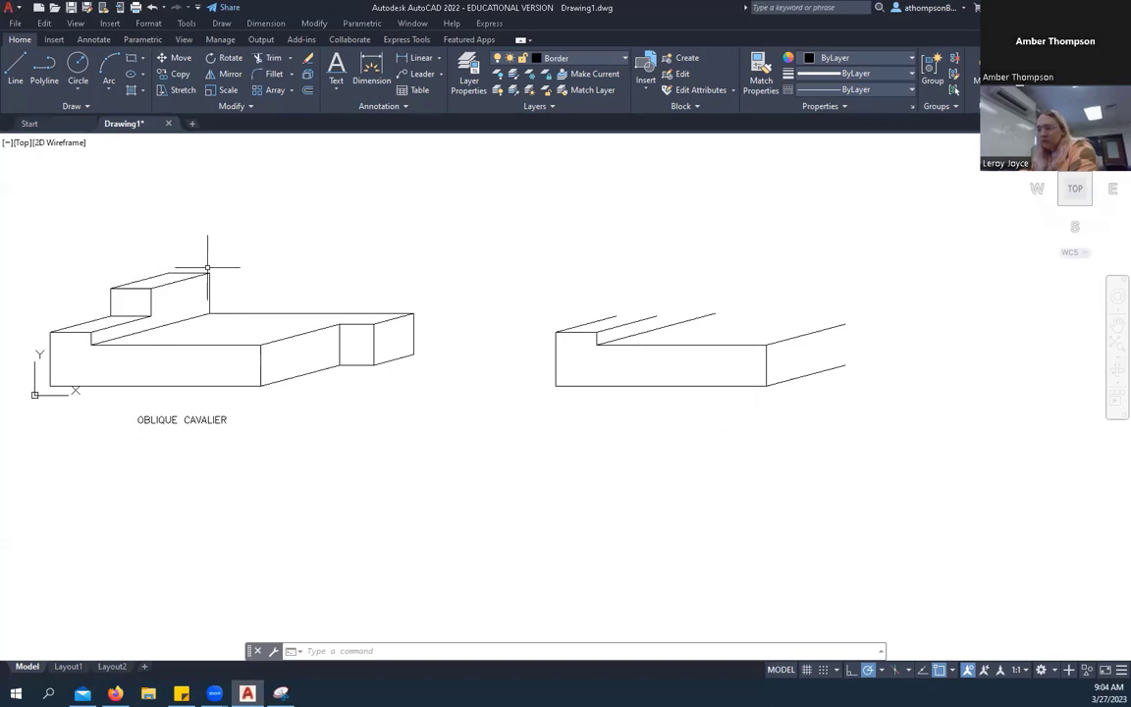
{"action": "scroll", "coordinate": [104, 321], "scroll_direction": "up", "scroll_amount": 2}
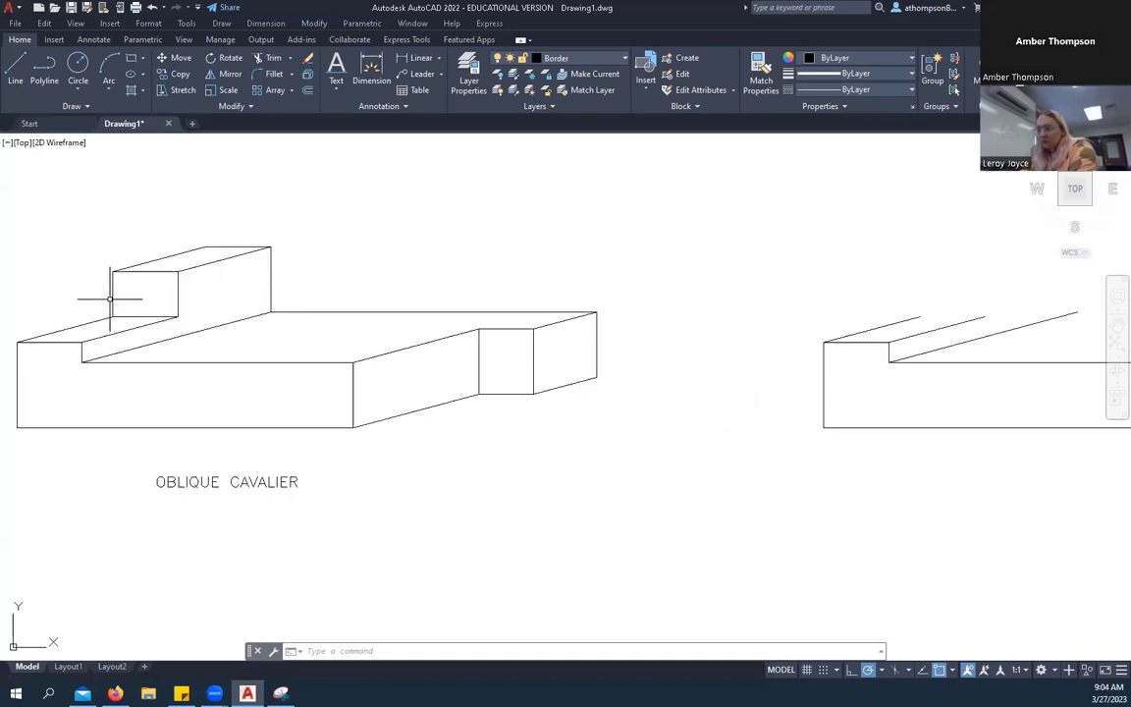
{"action": "left_click", "coordinate": [112, 296]}
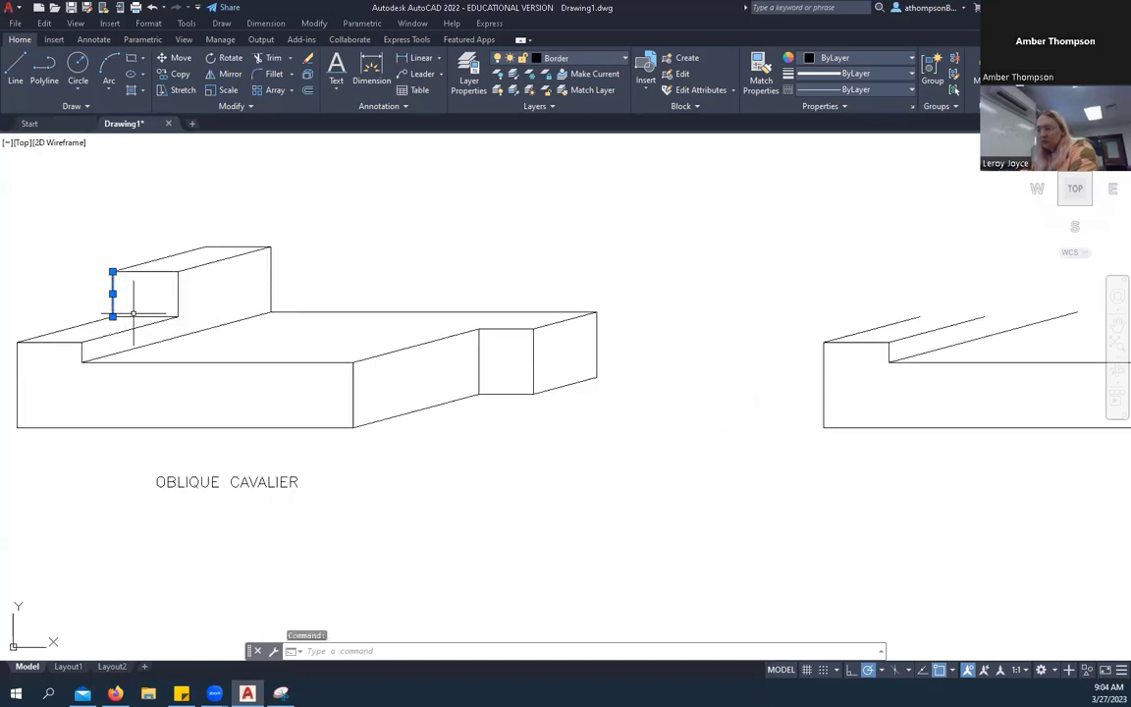
{"action": "left_click", "coordinate": [144, 315]}
{"action": "left_click", "coordinate": [147, 271]}
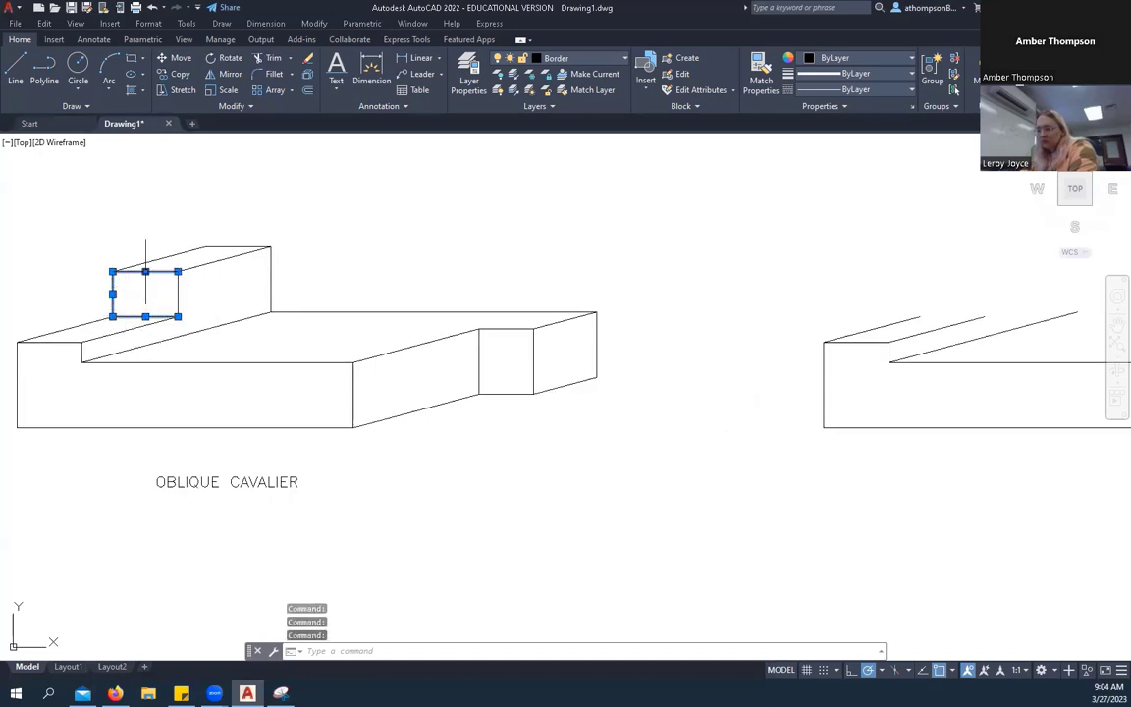
{"action": "left_click", "coordinate": [179, 290]}
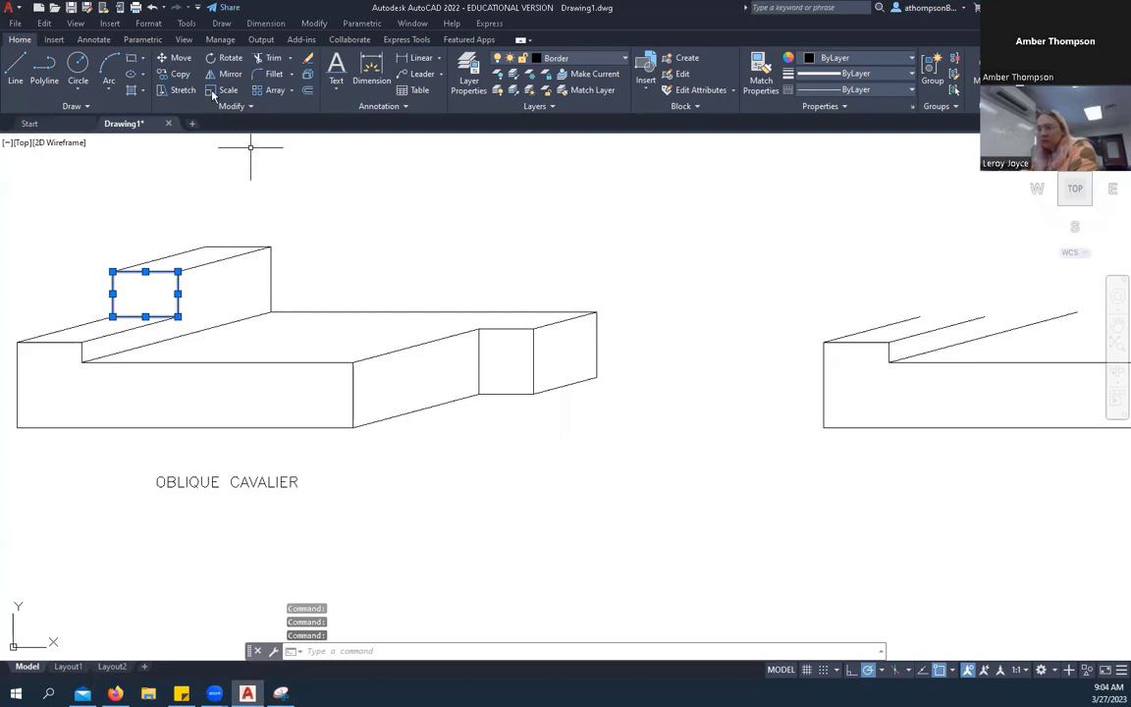
Copy the box outline from its lower-left corner onto the new profile's step midpoint.
{"action": "left_click", "coordinate": [173, 77]}
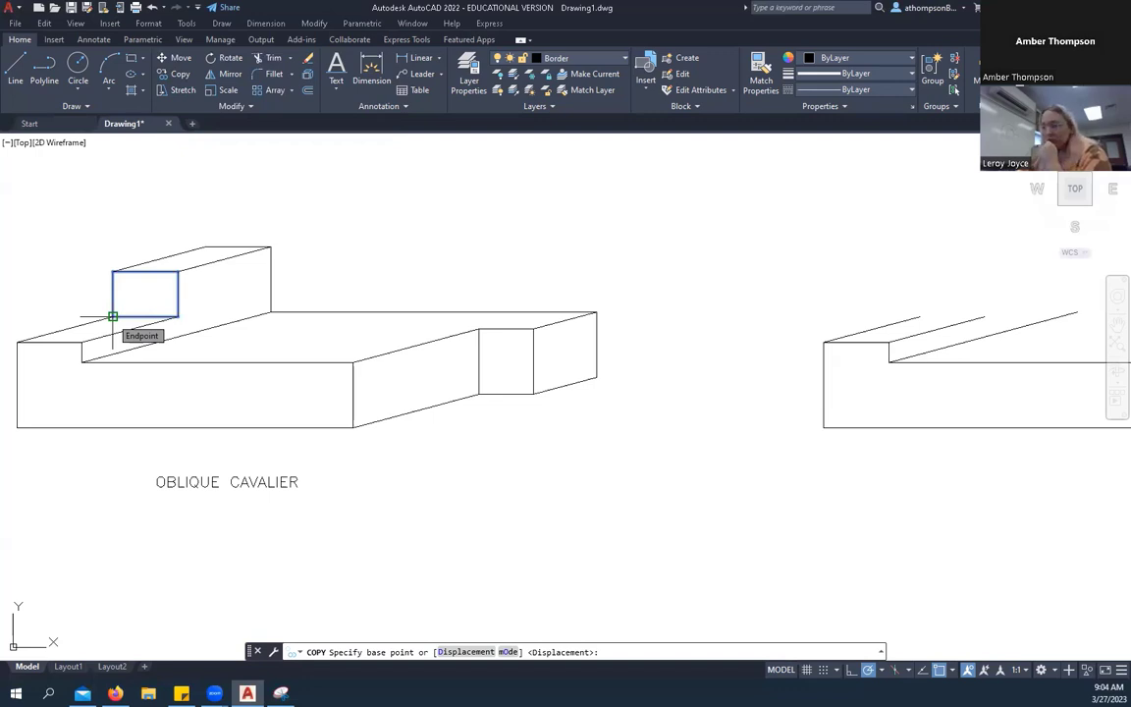
{"action": "left_click", "coordinate": [113, 316]}
{"action": "scroll", "coordinate": [114, 315], "scroll_direction": "down", "scroll_amount": 3}
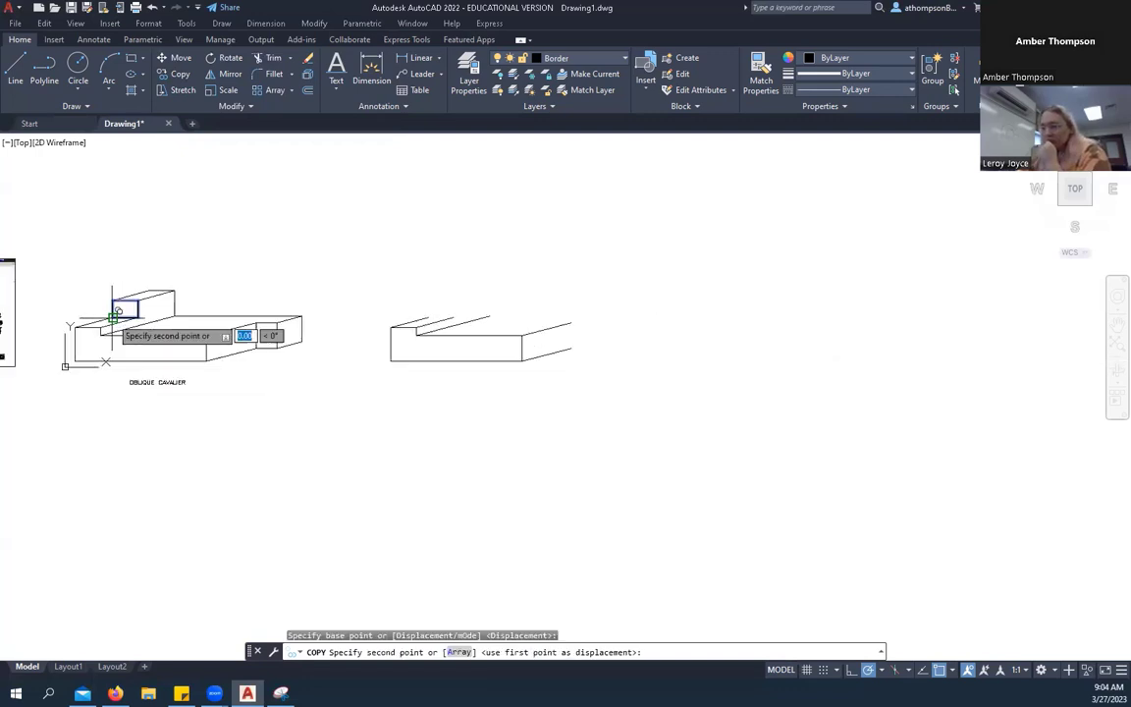
{"action": "scroll", "coordinate": [428, 315], "scroll_direction": "up", "scroll_amount": 5}
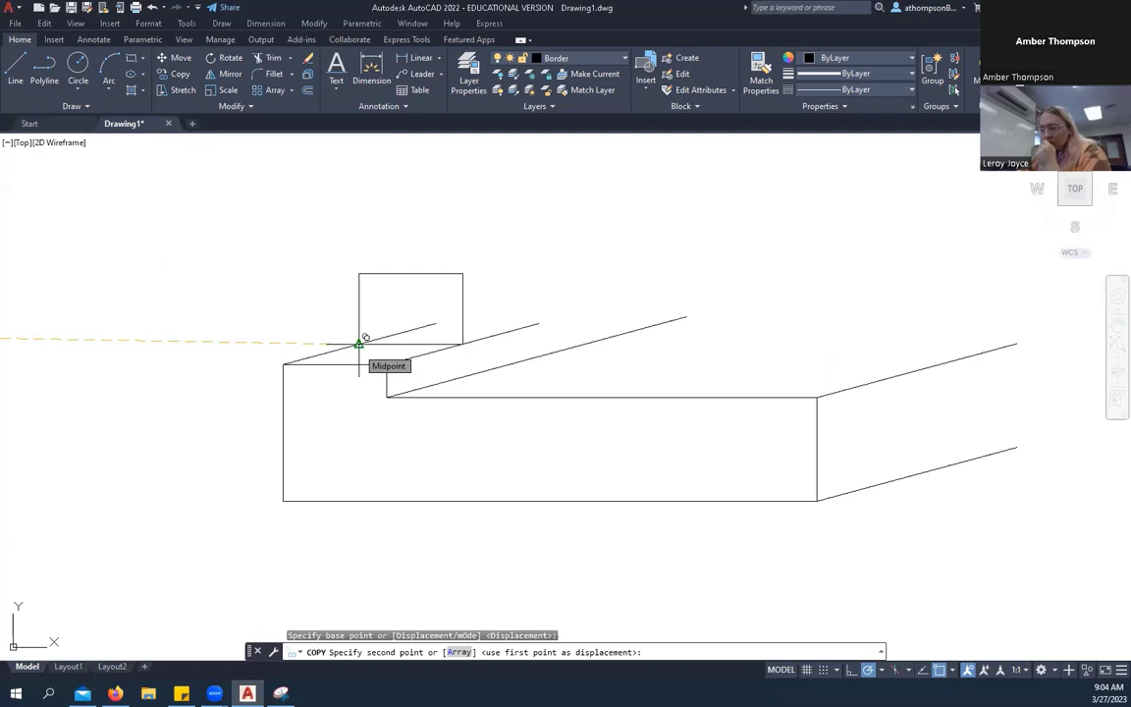
{"action": "left_click", "coordinate": [358, 342]}
{"action": "right_click", "coordinate": [535, 226]}
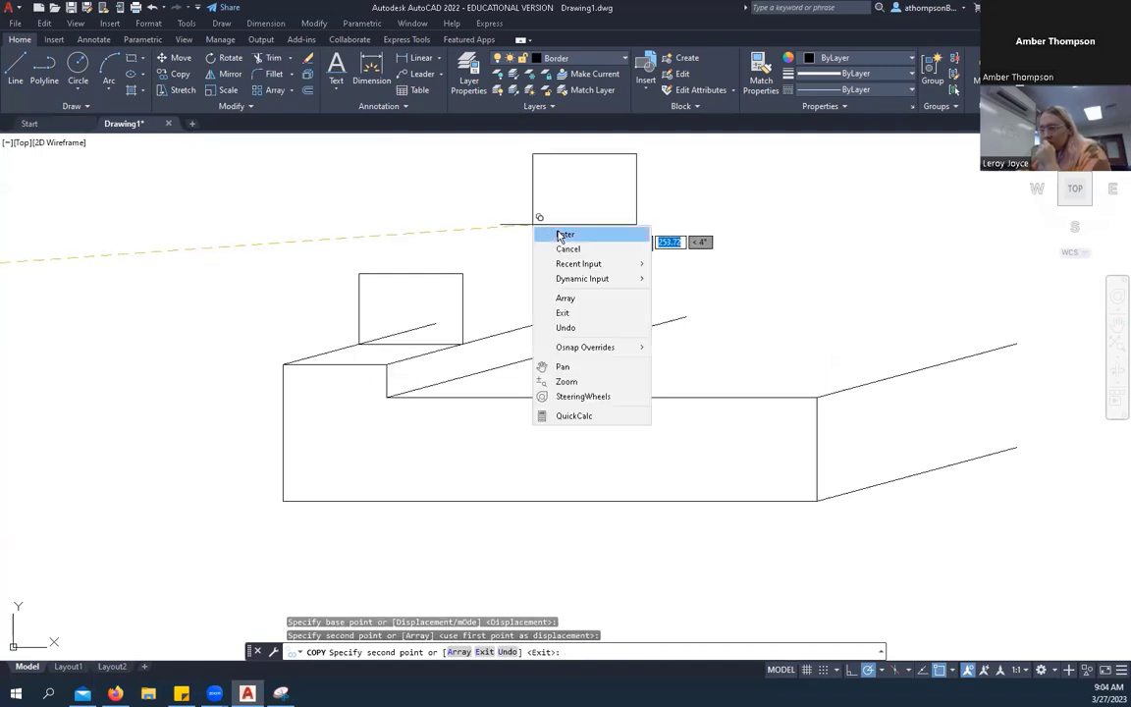
{"action": "left_click", "coordinate": [550, 230]}
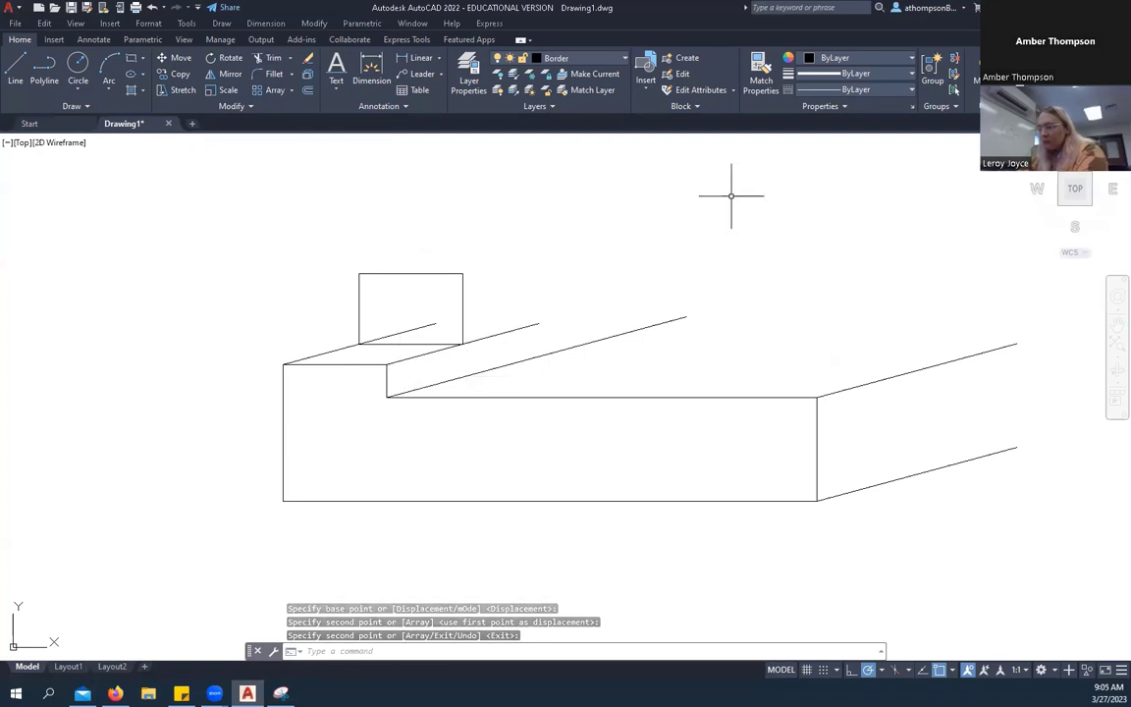
Trim the sloped line running inside the copied box on the new profile.
{"action": "left_click", "coordinate": [267, 57]}
{"action": "left_click", "coordinate": [425, 325]}
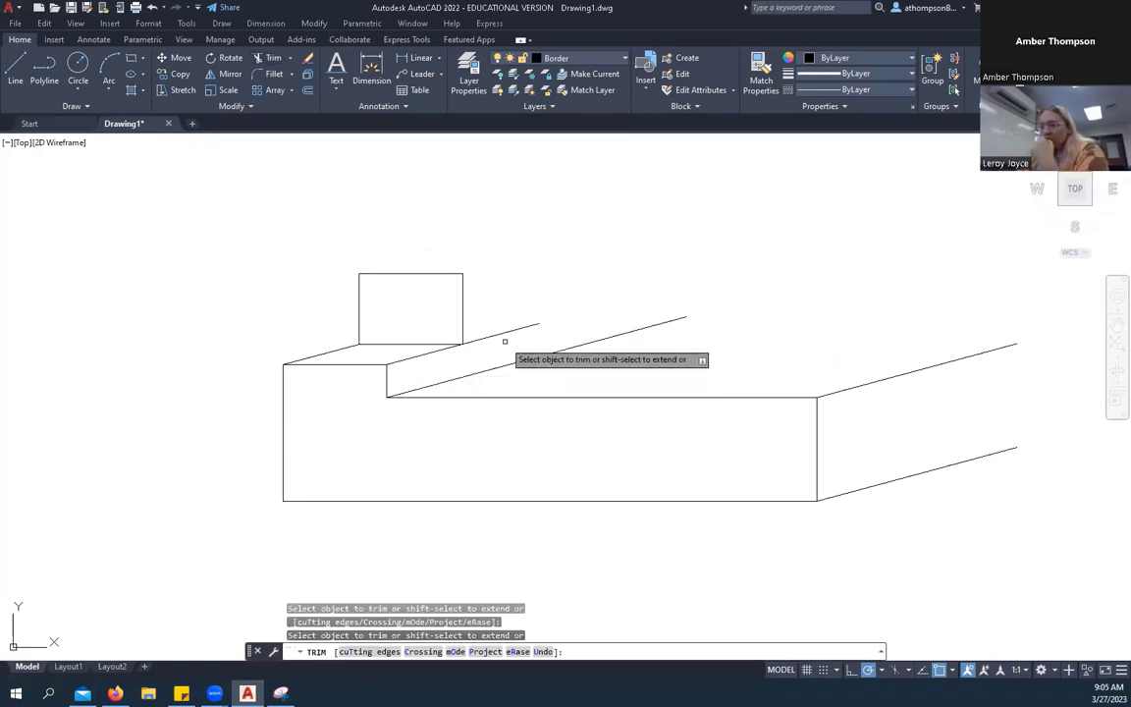
{"action": "right_click", "coordinate": [520, 257]}
{"action": "left_click", "coordinate": [538, 267]}
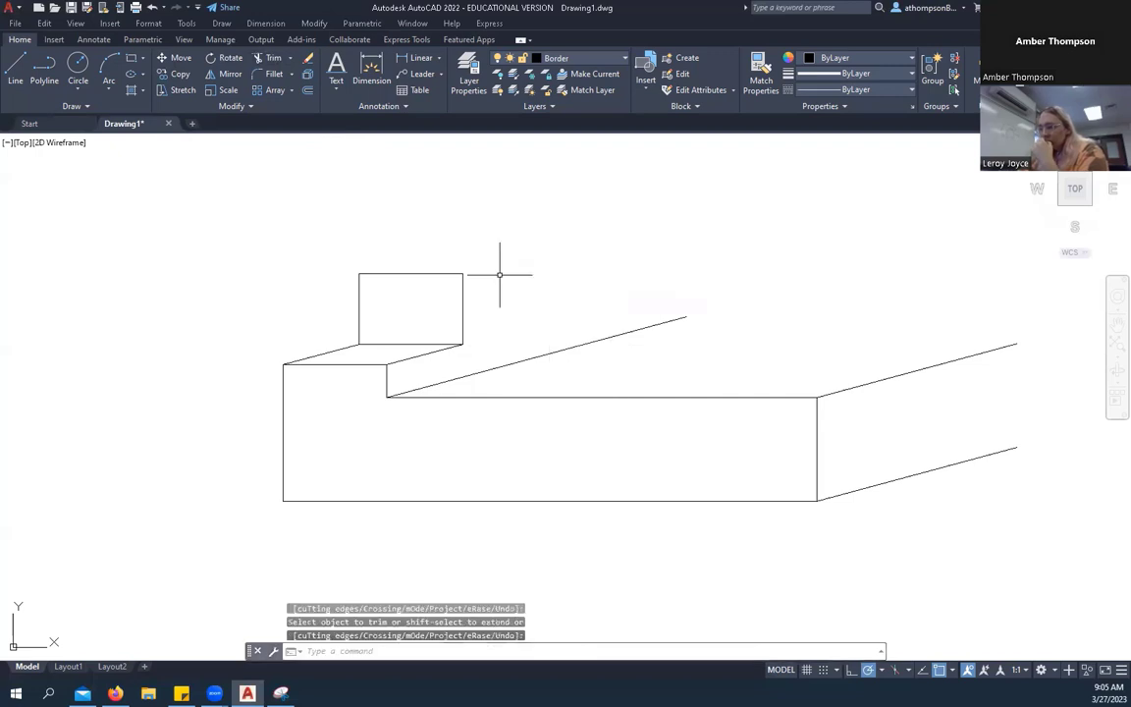
{"action": "scroll", "coordinate": [457, 321], "scroll_direction": "down", "scroll_amount": 3}
{"action": "scroll", "coordinate": [397, 319], "scroll_direction": "down", "scroll_amount": 2}
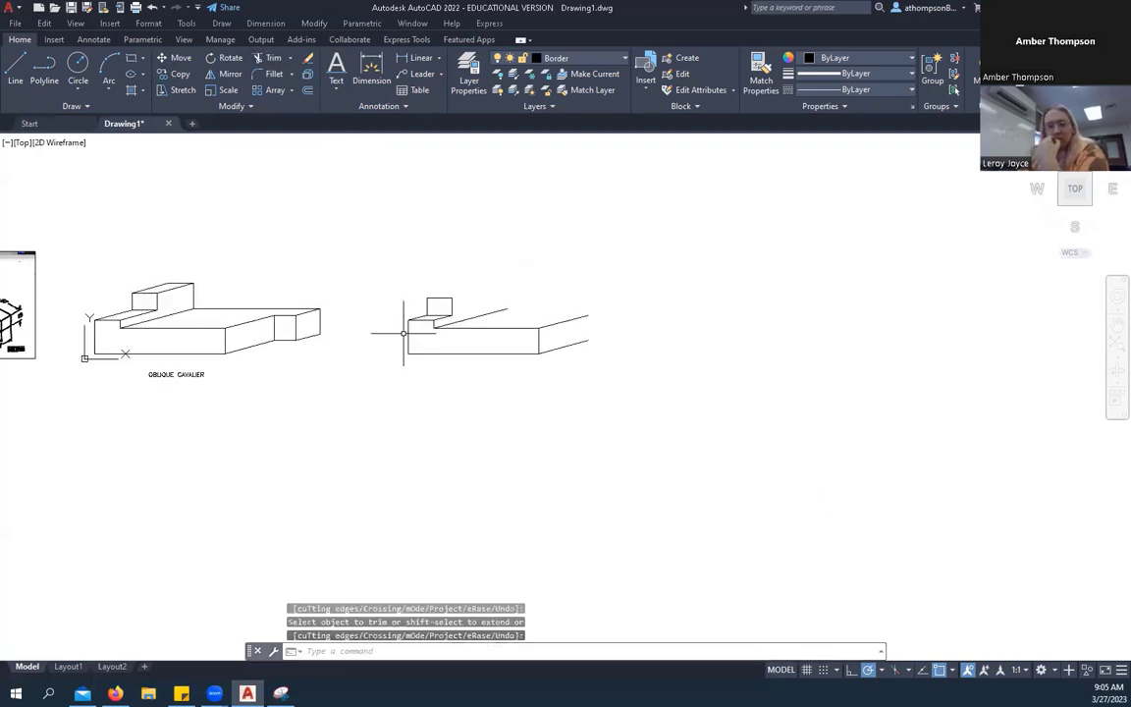
{"action": "scroll", "coordinate": [60, 304], "scroll_direction": "up", "scroll_amount": 2}
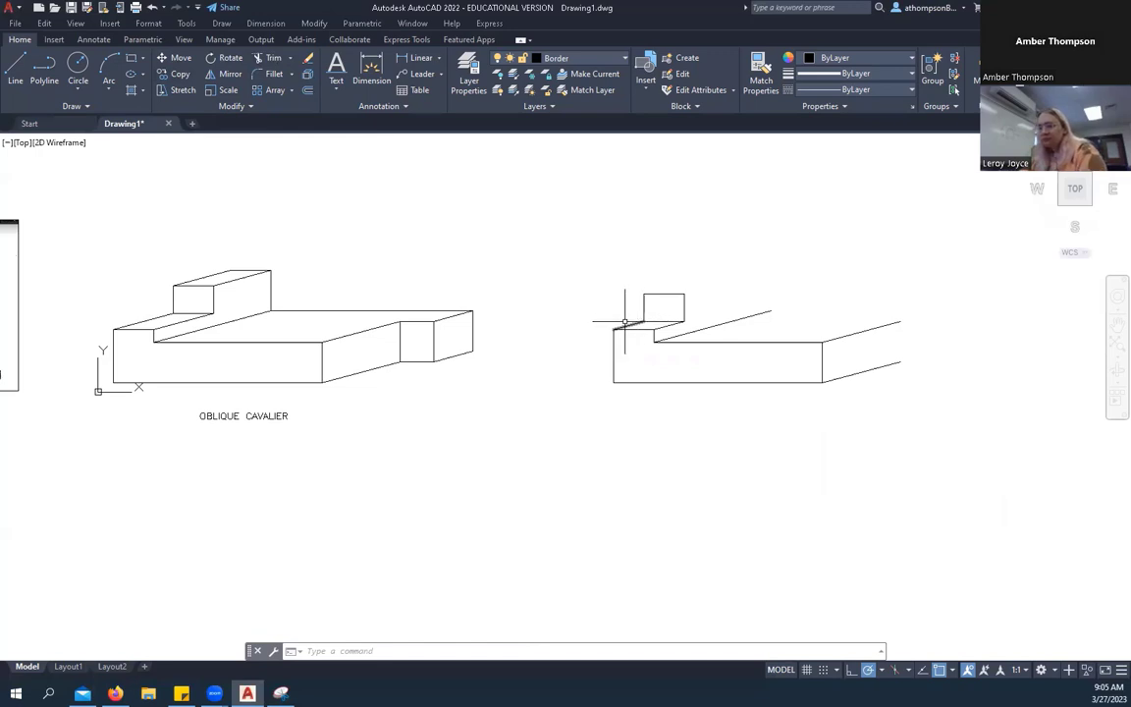
Check the active object snap modes and recentre the view on both drawings.
{"action": "left_click", "coordinate": [954, 671]}
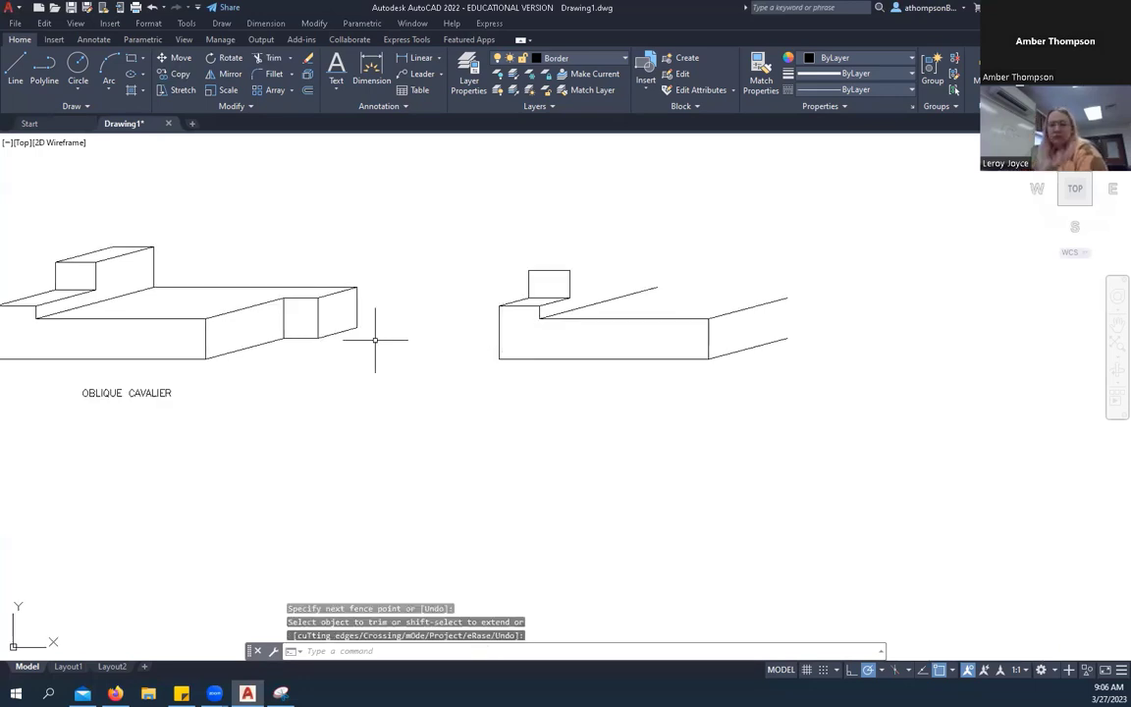
{"action": "middle_click_drag", "start_coordinate": [343, 344], "coordinate": [419, 329]}
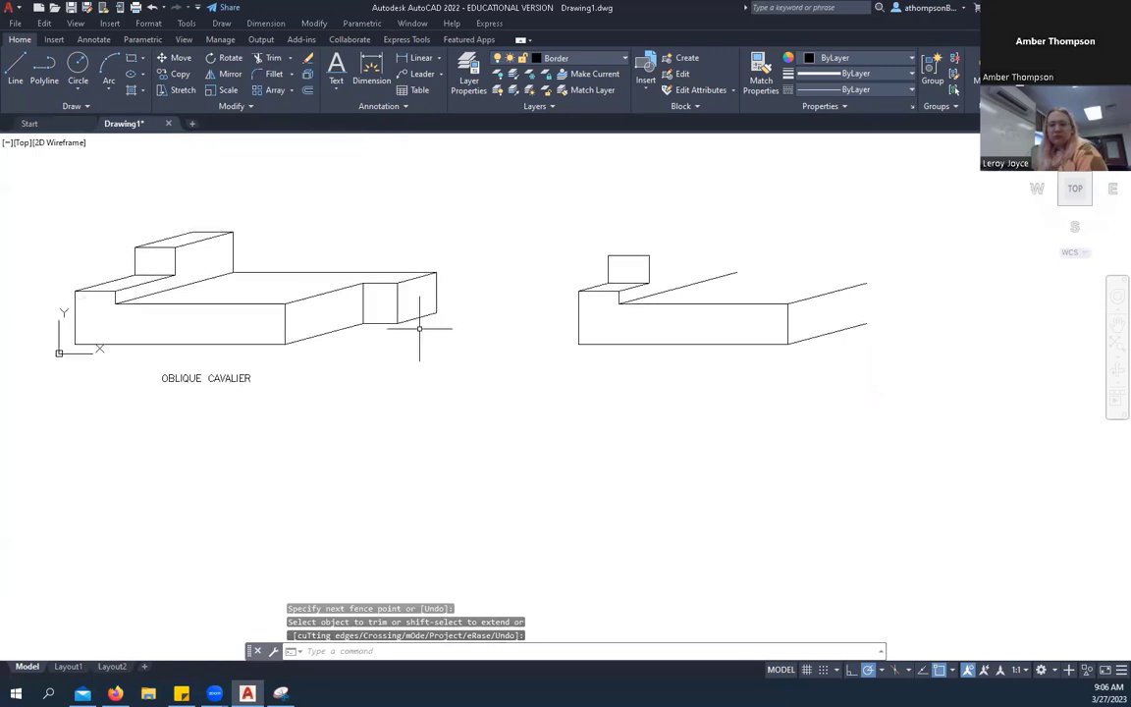
{"action": "scroll", "coordinate": [381, 292], "scroll_direction": "up", "scroll_amount": 2}
Copy the four-edge right box outline from its lower-left corner to the new profile's right end.
{"action": "left_click", "coordinate": [373, 278]}
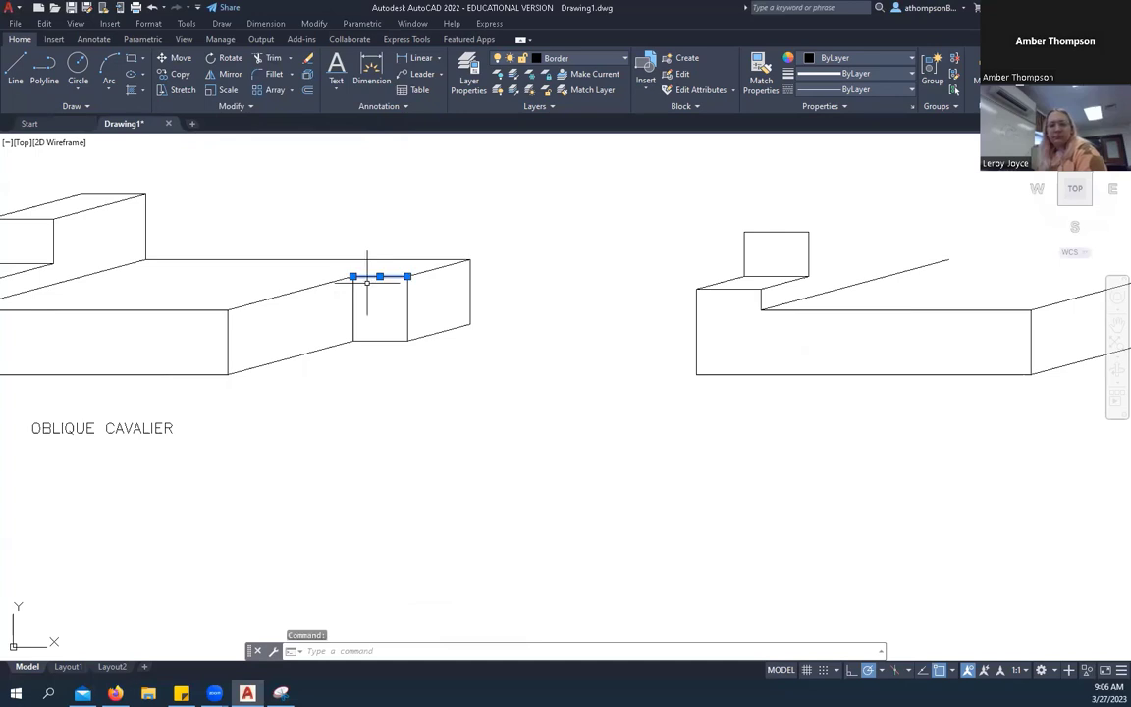
{"action": "left_click", "coordinate": [353, 308]}
{"action": "left_click", "coordinate": [408, 308]}
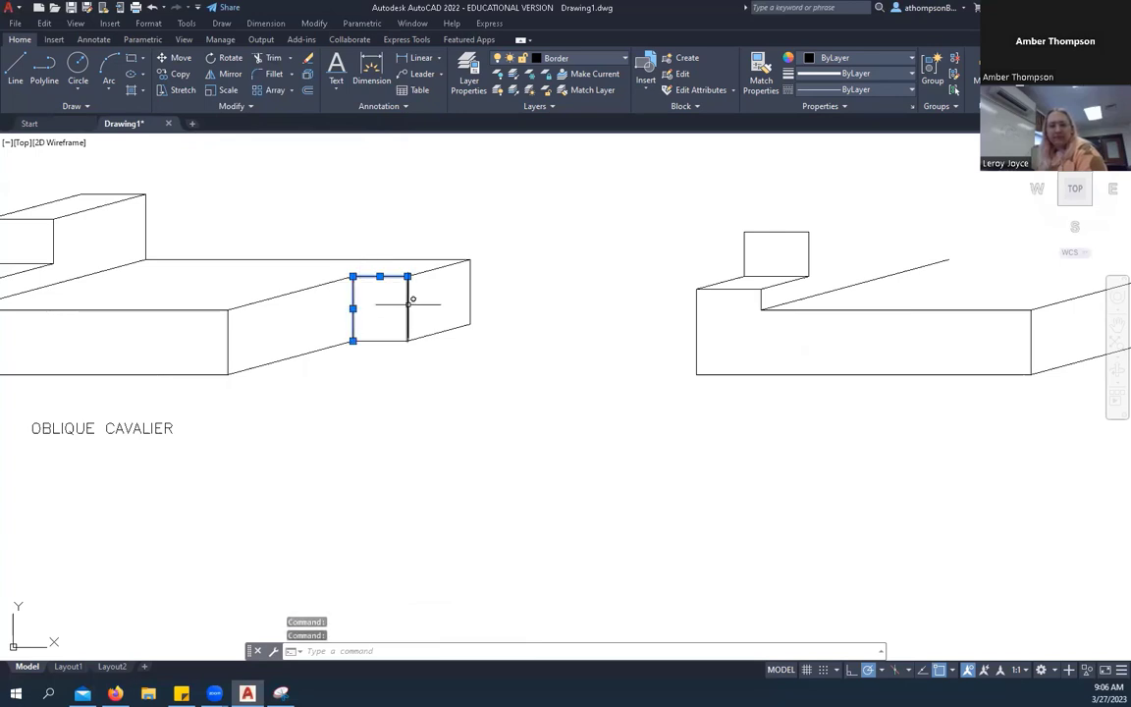
{"action": "left_click", "coordinate": [390, 339]}
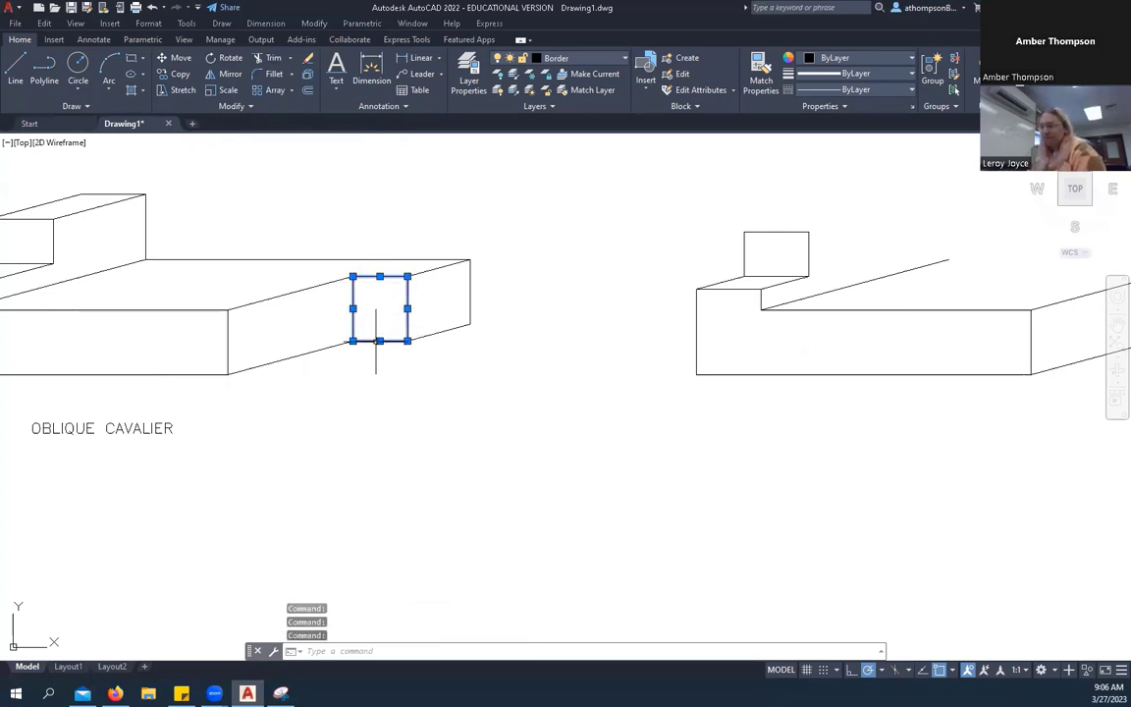
{"action": "left_click", "coordinate": [180, 76]}
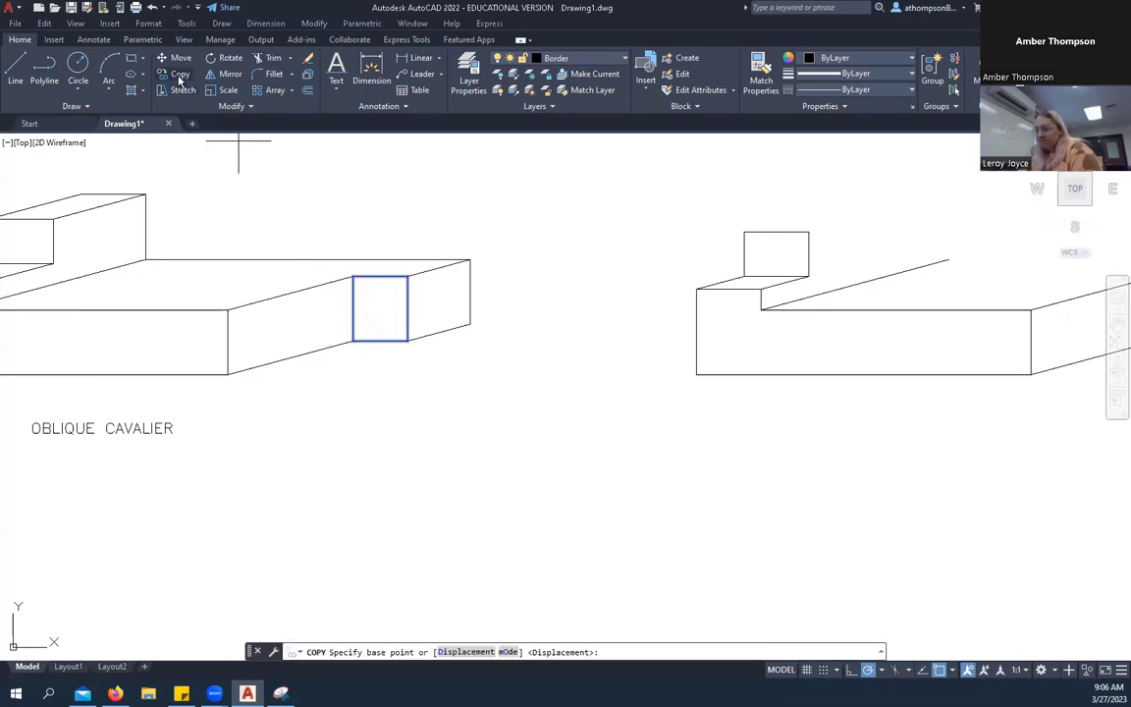
{"action": "left_click", "coordinate": [352, 340]}
{"action": "scroll", "coordinate": [334, 334], "scroll_direction": "down", "scroll_amount": 4}
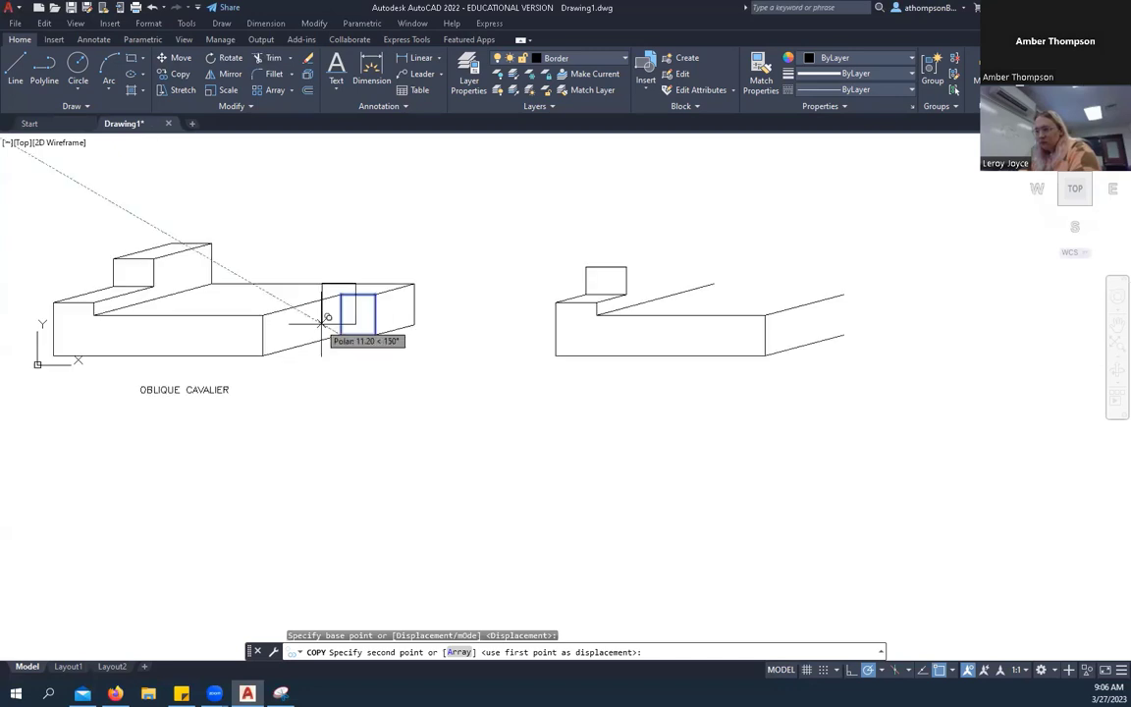
{"action": "scroll", "coordinate": [644, 354], "scroll_direction": "up", "scroll_amount": 2}
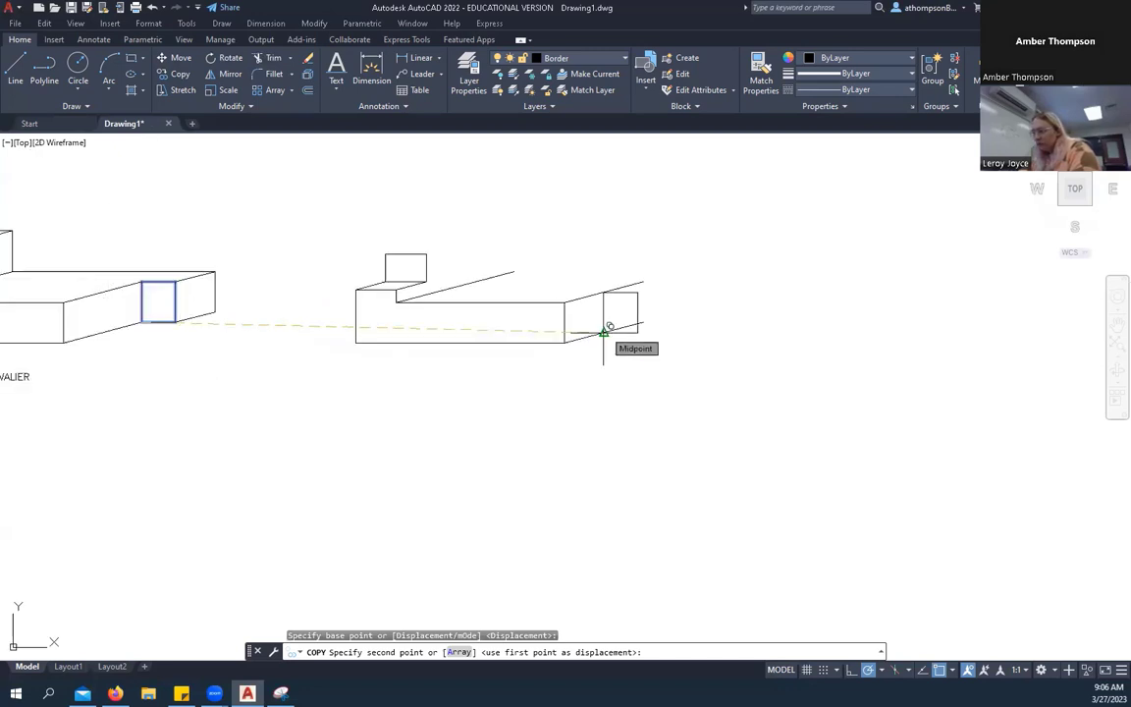
{"action": "left_click", "coordinate": [603, 333]}
{"action": "right_click", "coordinate": [699, 252]}
{"action": "left_click", "coordinate": [715, 262]}
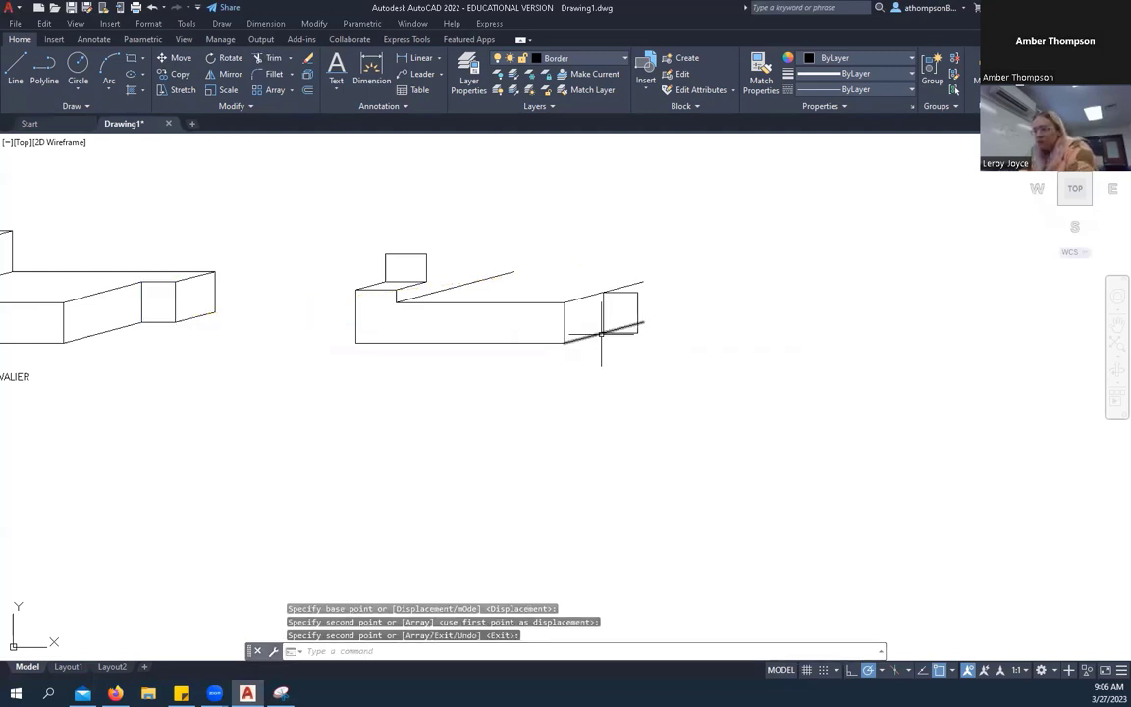
Trim the two line segments overhanging past the new right-end box.
{"action": "left_click", "coordinate": [267, 57]}
{"action": "scroll", "coordinate": [633, 281], "scroll_direction": "up", "scroll_amount": 2}
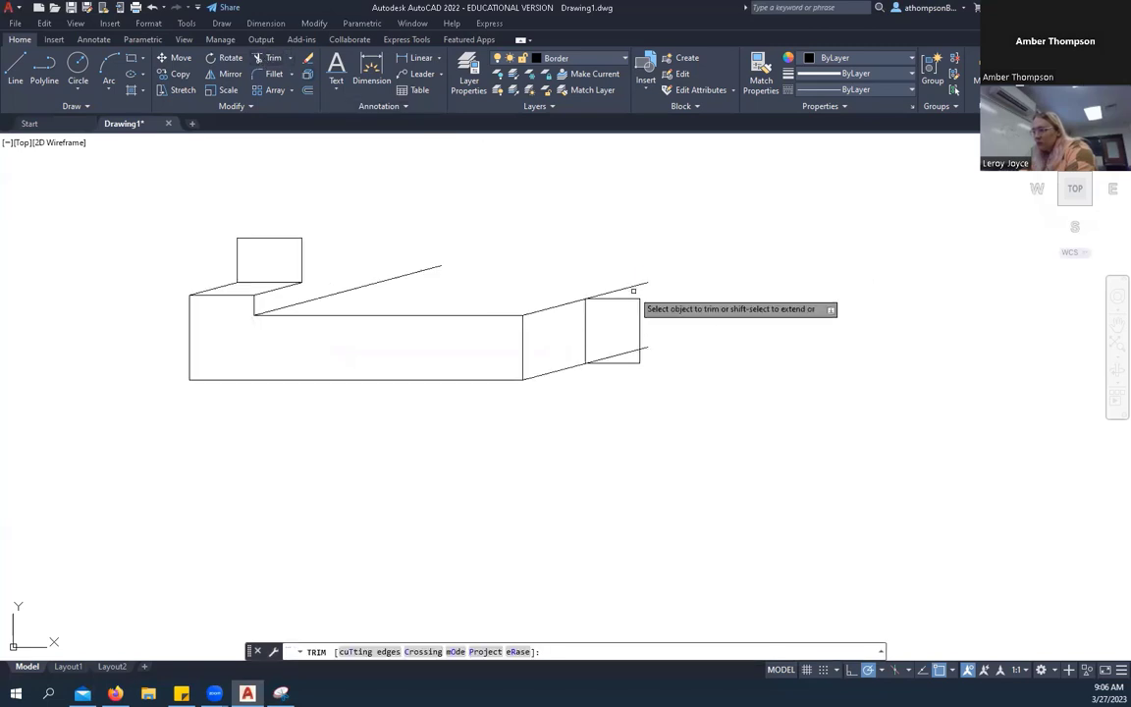
{"action": "left_click", "coordinate": [633, 281]}
{"action": "left_click", "coordinate": [646, 352]}
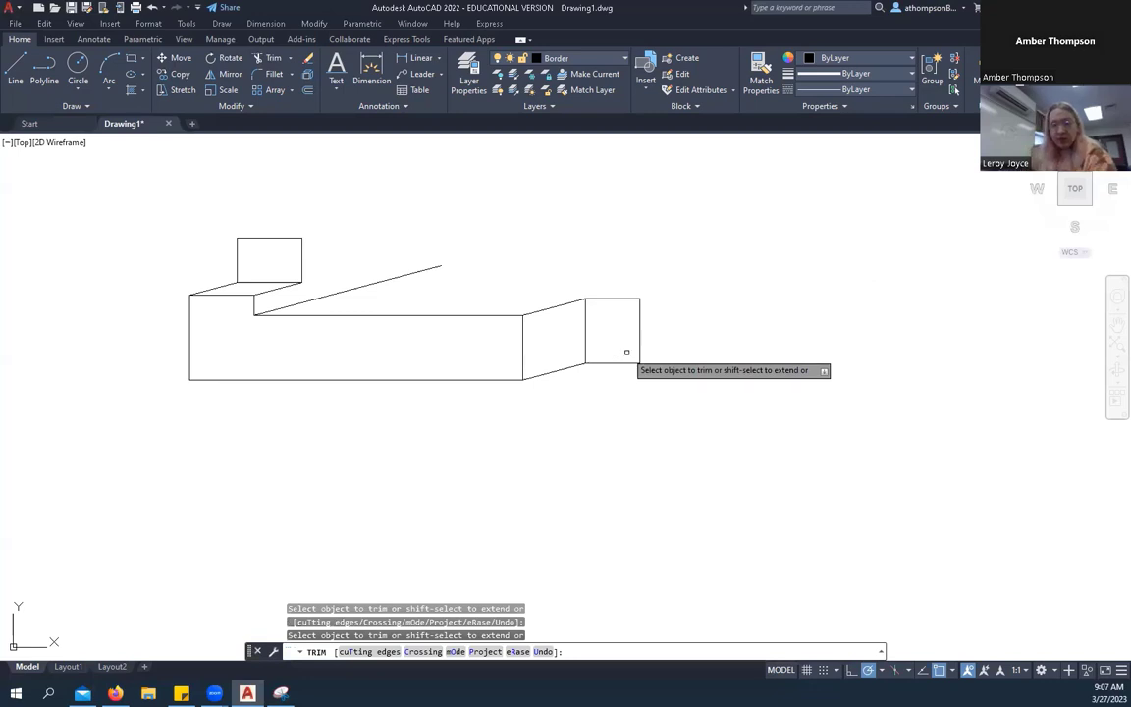
{"action": "right_click", "coordinate": [676, 244]}
{"action": "left_click", "coordinate": [692, 246]}
{"action": "scroll", "coordinate": [731, 289], "scroll_direction": "down", "scroll_amount": 2}
{"action": "scroll", "coordinate": [731, 289], "scroll_direction": "down", "scroll_amount": 2}
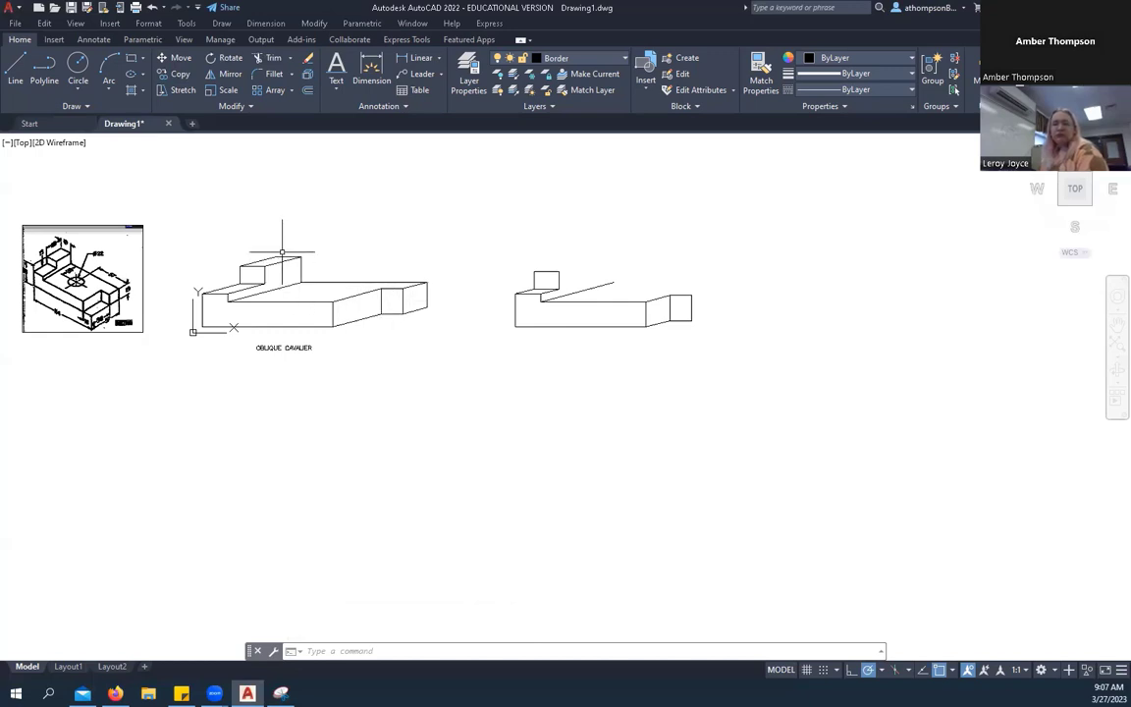
{"action": "scroll", "coordinate": [337, 248], "scroll_direction": "up", "scroll_amount": 2}
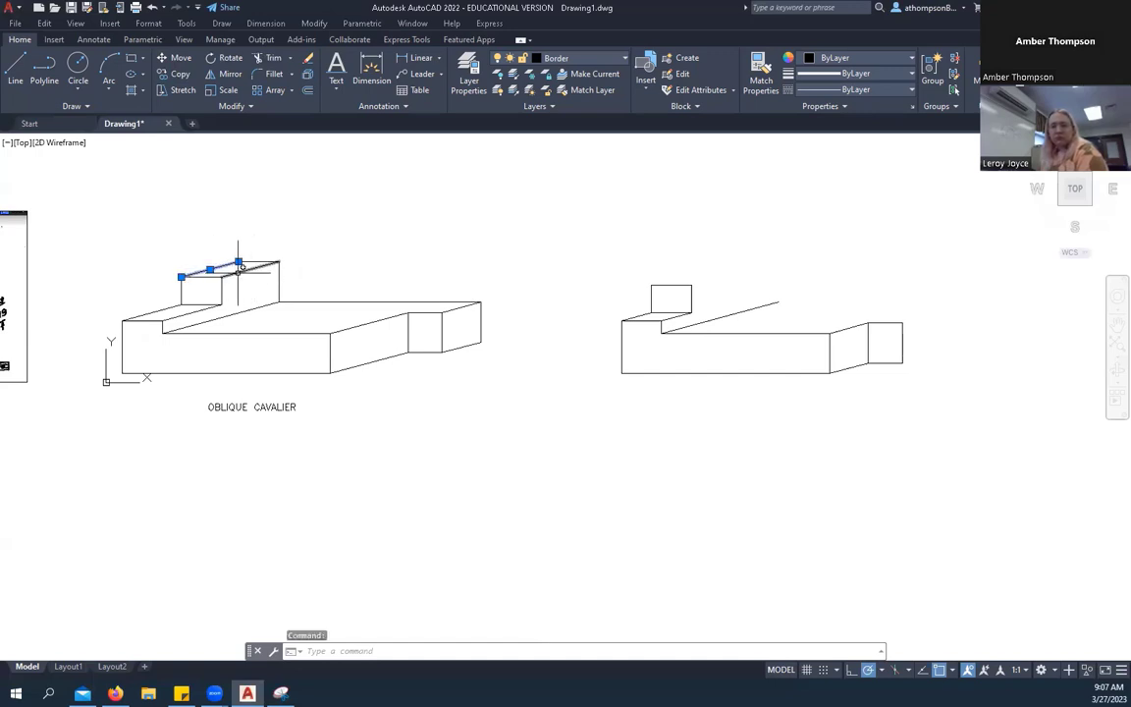
Copy the upper block's top edges from its corner onto the new profile's upper block.
{"action": "left_click", "coordinate": [240, 270]}
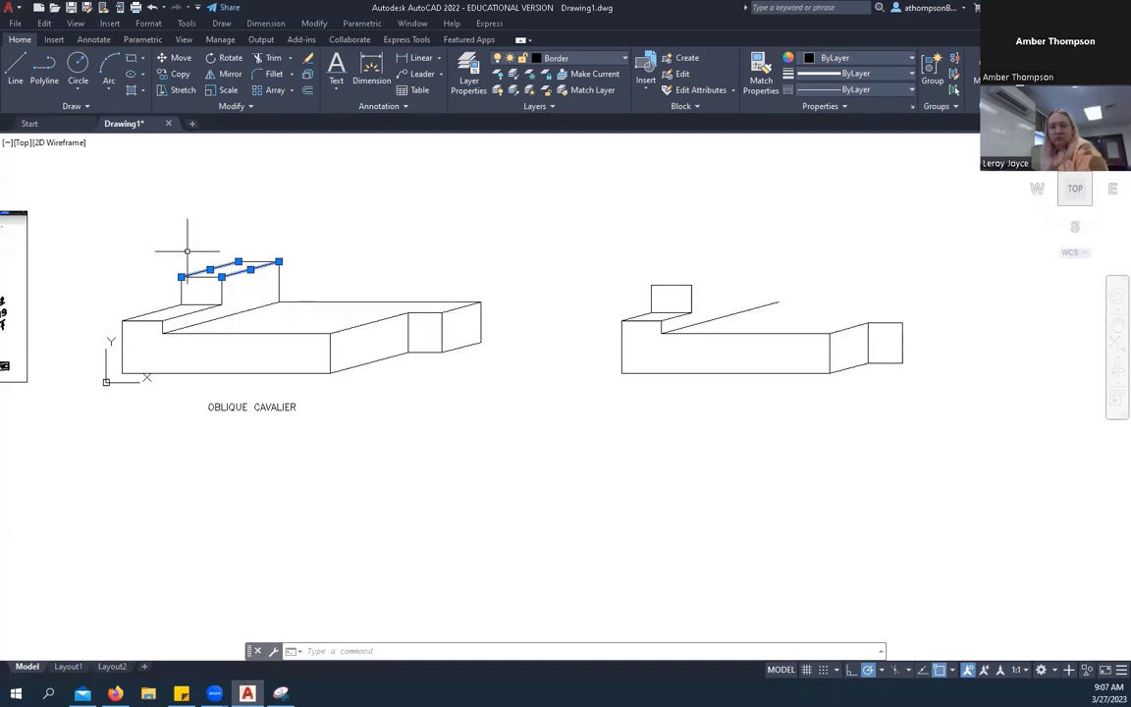
{"action": "left_click", "coordinate": [169, 74]}
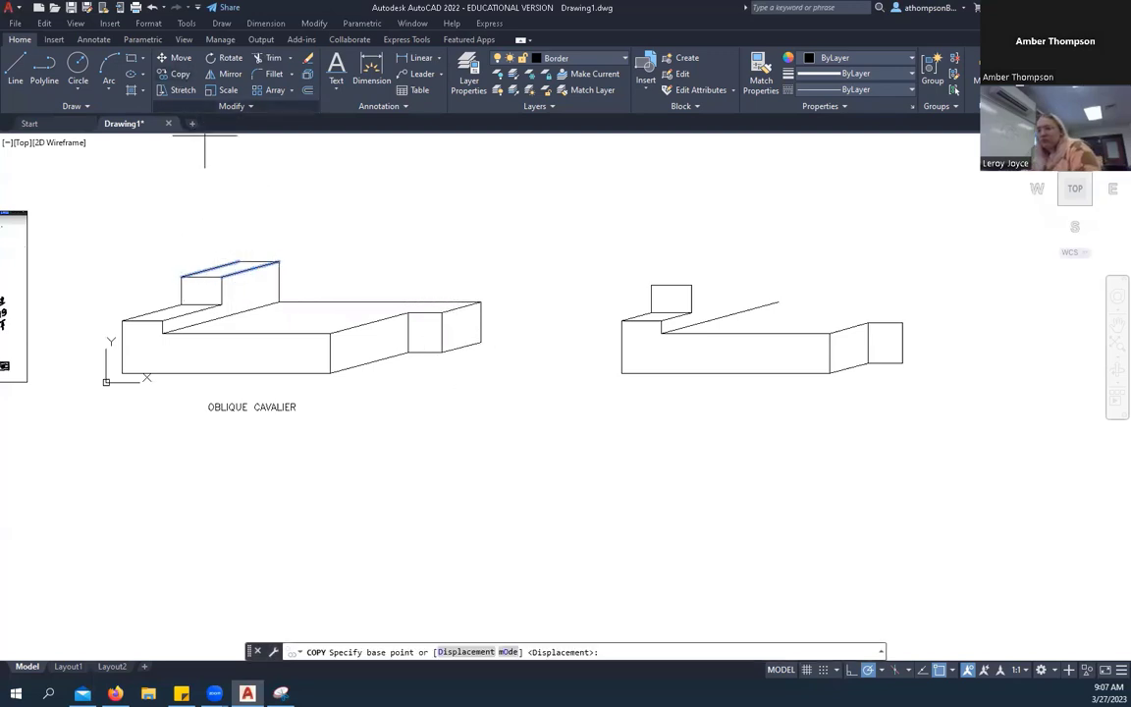
{"action": "left_click", "coordinate": [181, 276]}
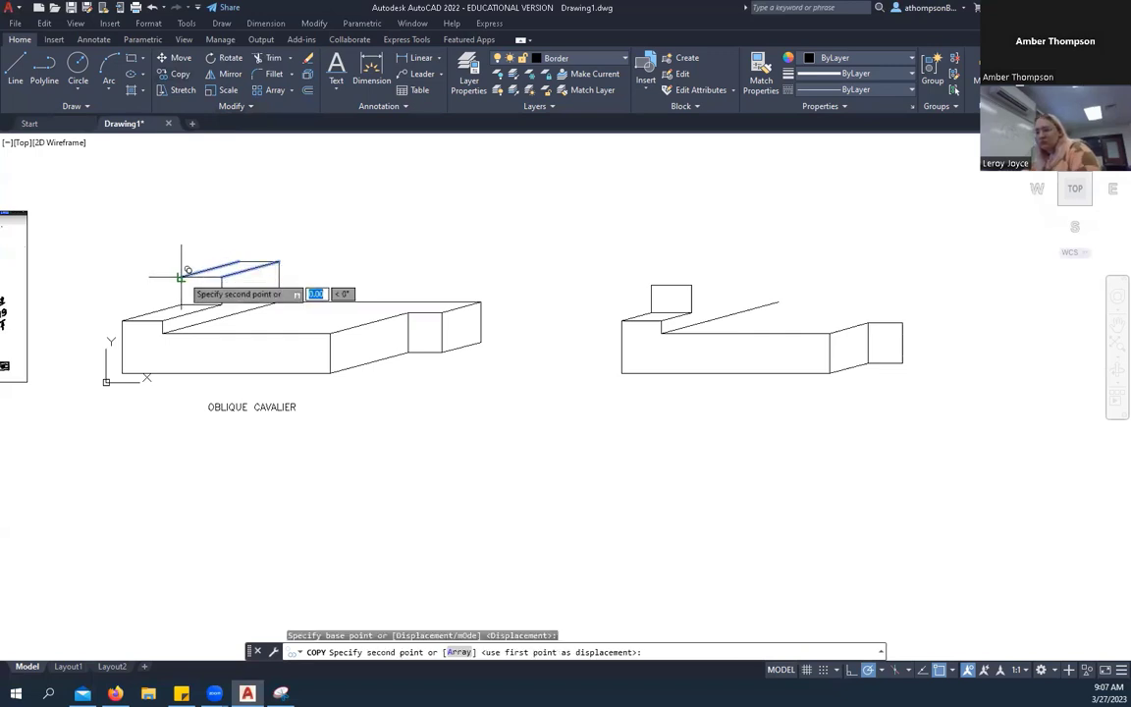
{"action": "left_click", "coordinate": [651, 286]}
{"action": "right_click", "coordinate": [764, 226]}
{"action": "left_click", "coordinate": [786, 235]}
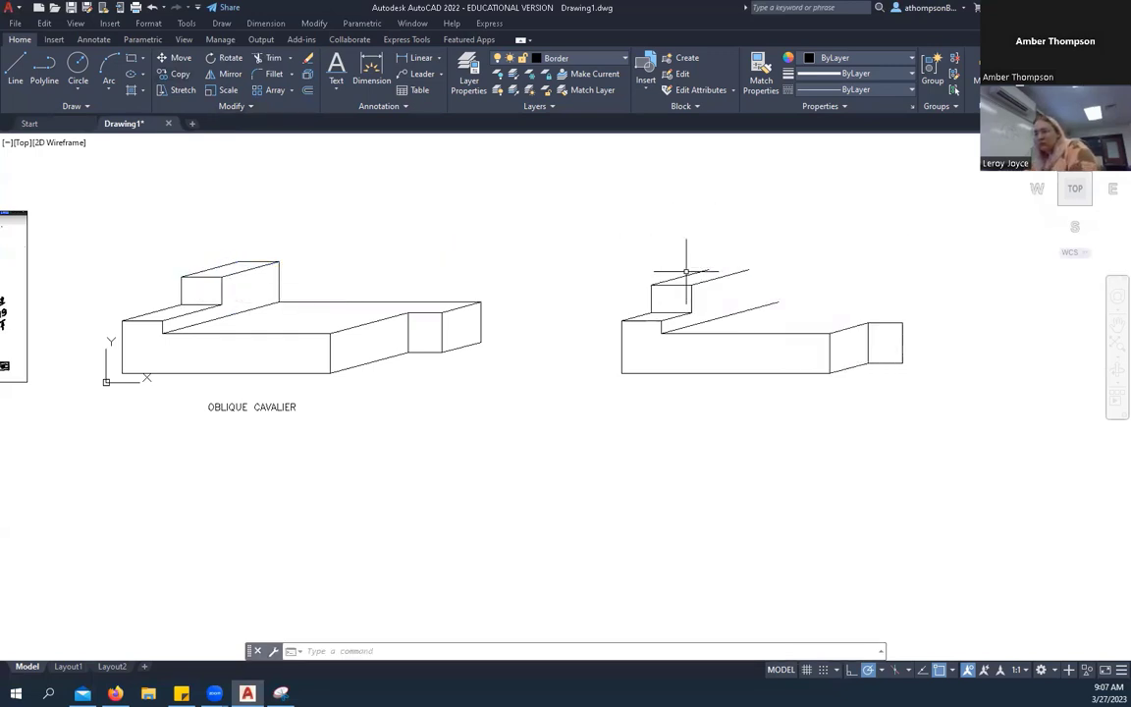
Copy the right-end box's two depth lines onto the new profile's right end.
{"action": "left_click", "coordinate": [459, 310]}
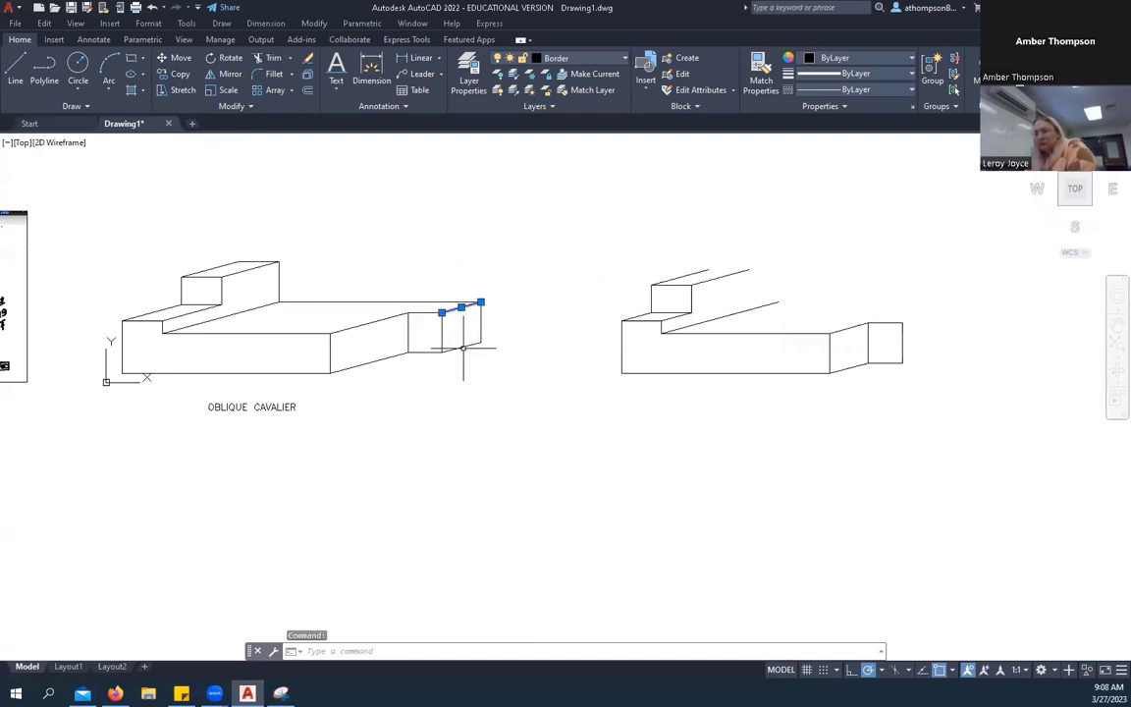
{"action": "left_click", "coordinate": [462, 348]}
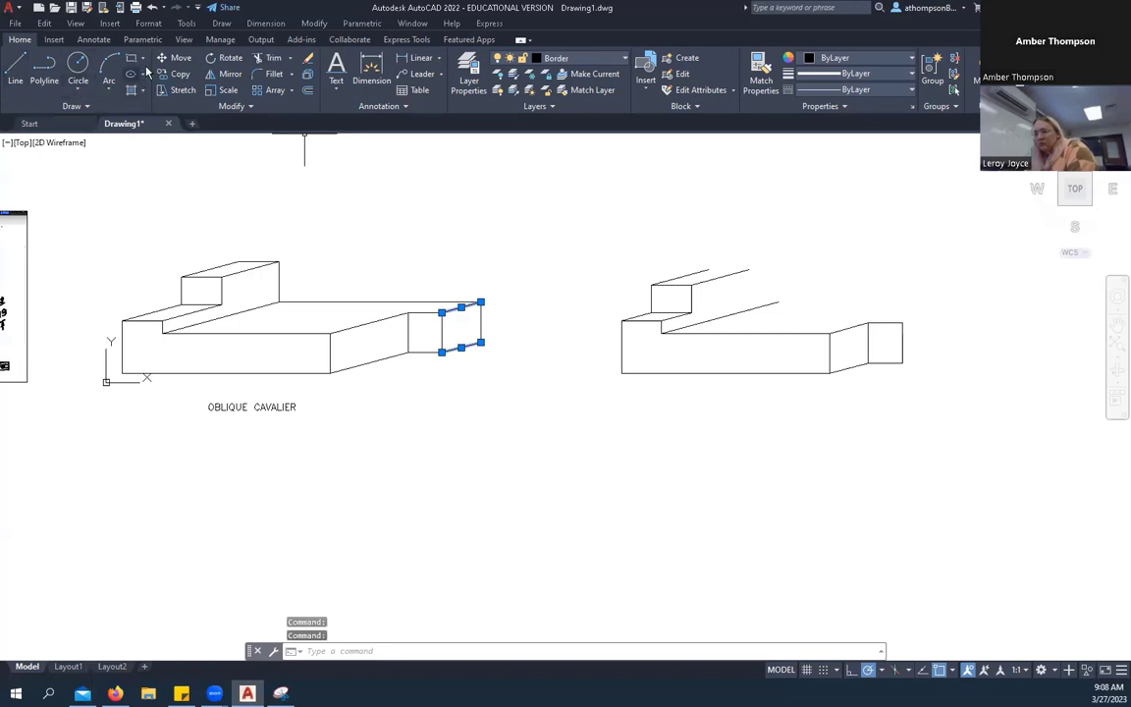
{"action": "left_click", "coordinate": [177, 74]}
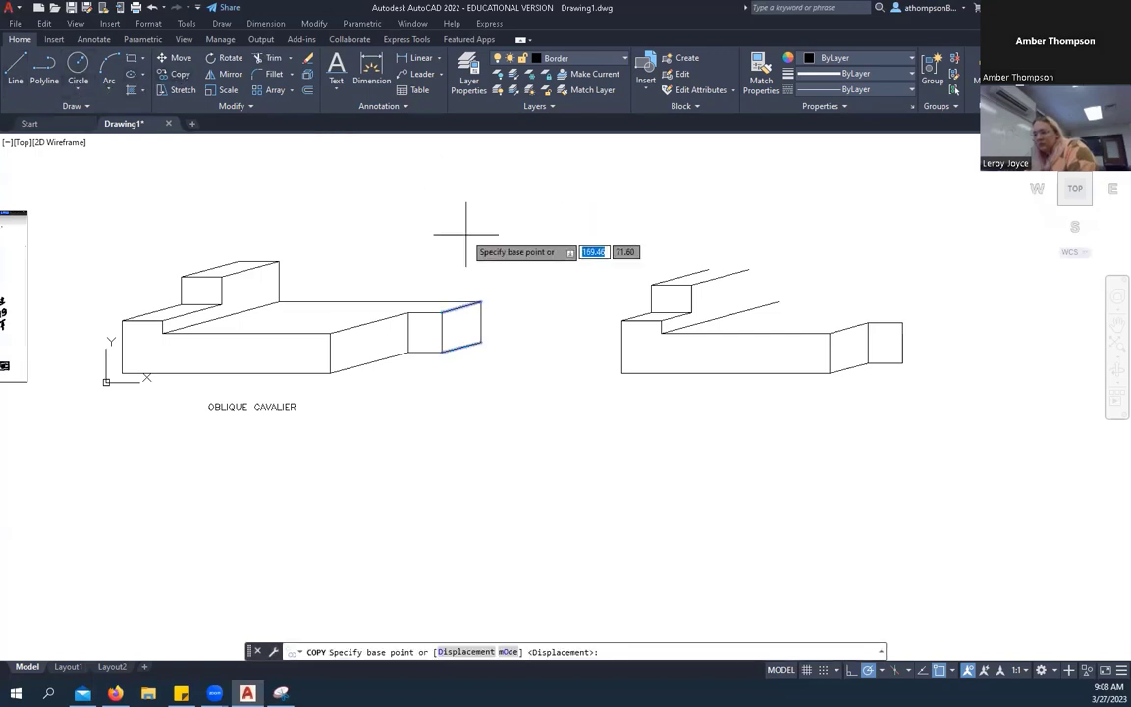
{"action": "left_click", "coordinate": [442, 312]}
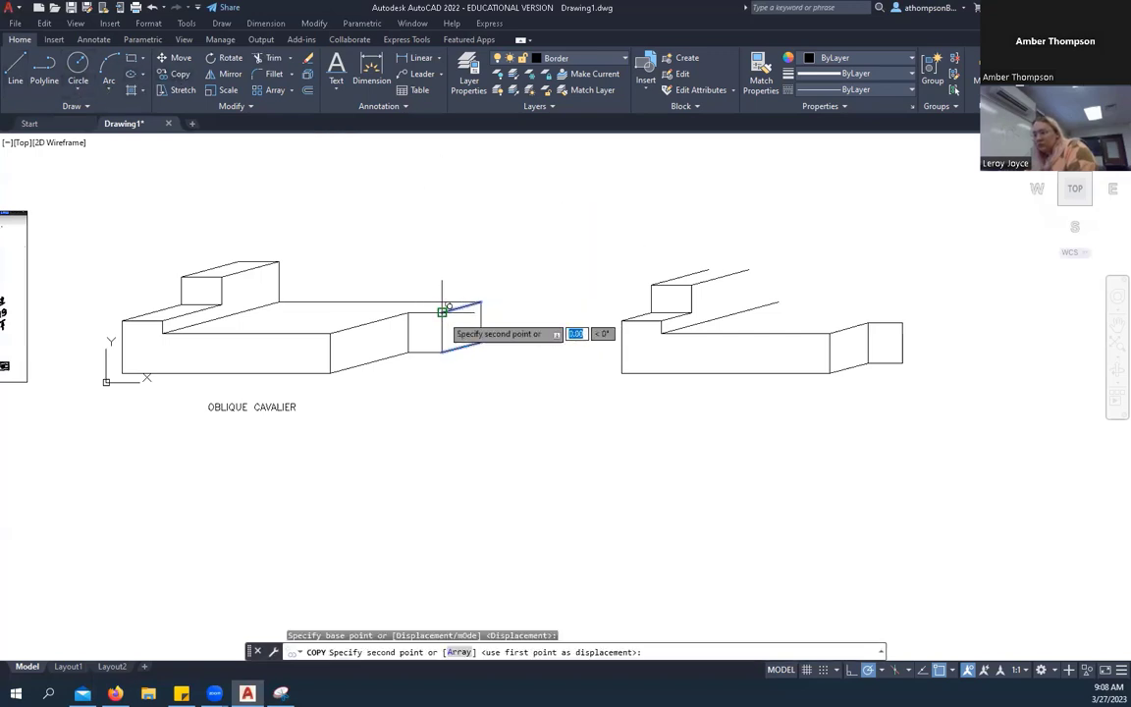
{"action": "left_click", "coordinate": [902, 322]}
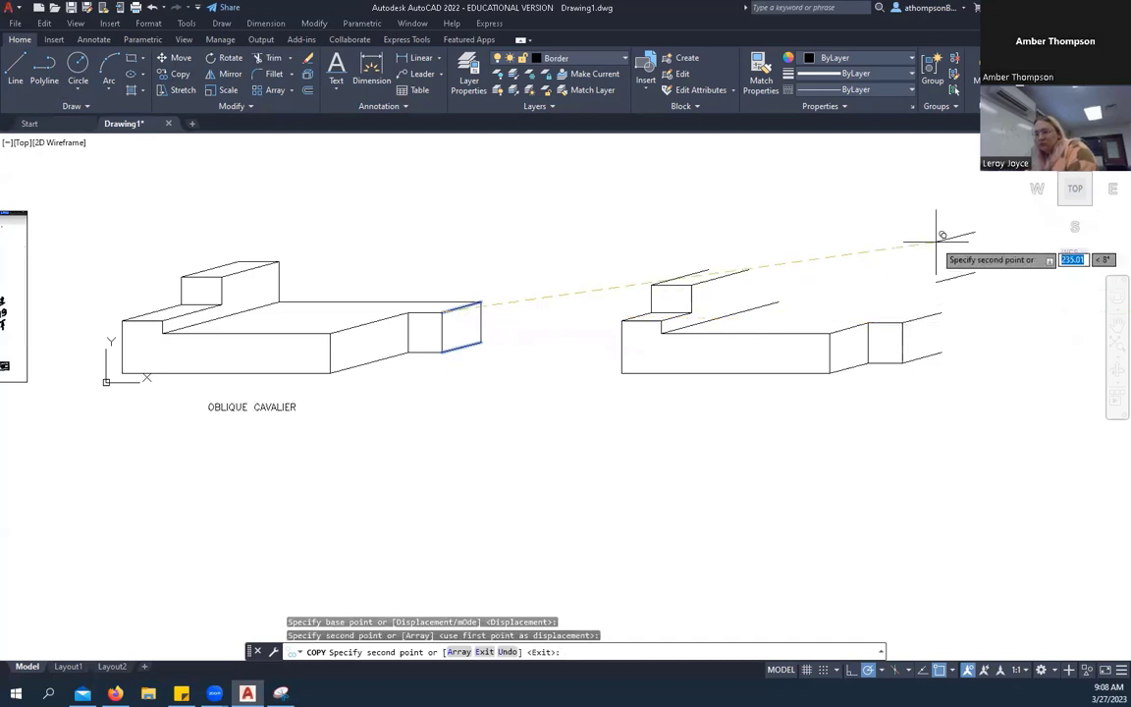
{"action": "right_click", "coordinate": [935, 238]}
{"action": "left_click", "coordinate": [964, 251]}
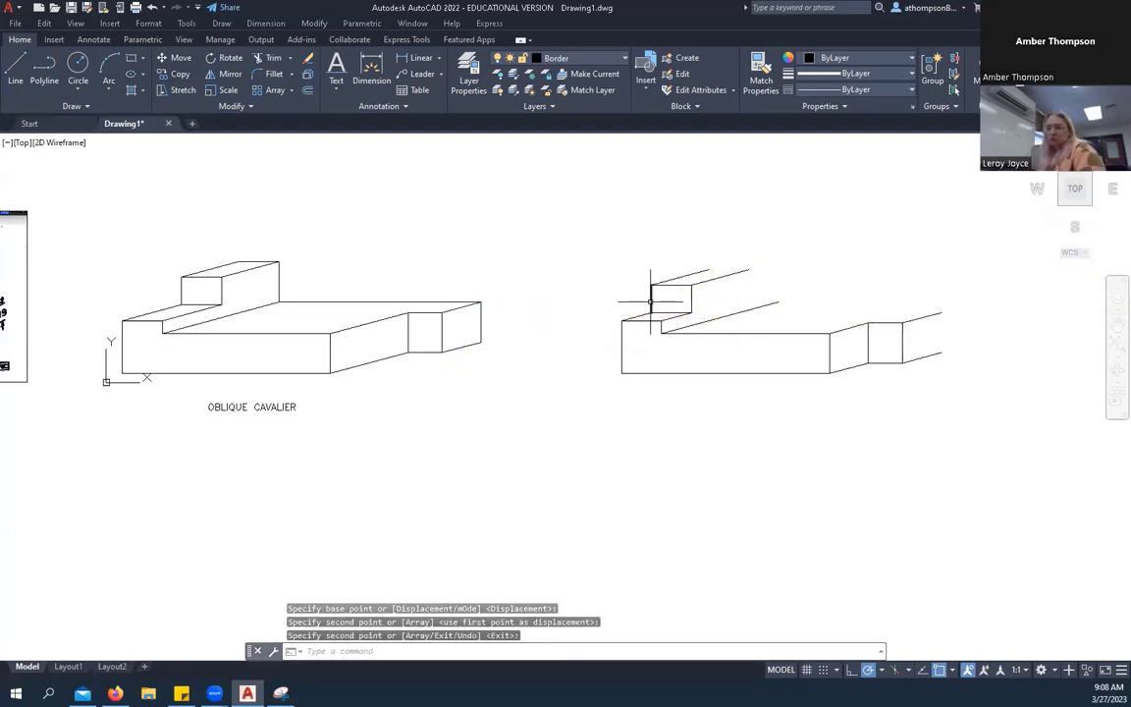
{"action": "scroll", "coordinate": [614, 298], "scroll_direction": "down", "scroll_amount": 2}
{"action": "scroll", "coordinate": [693, 296], "scroll_direction": "up", "scroll_amount": 2}
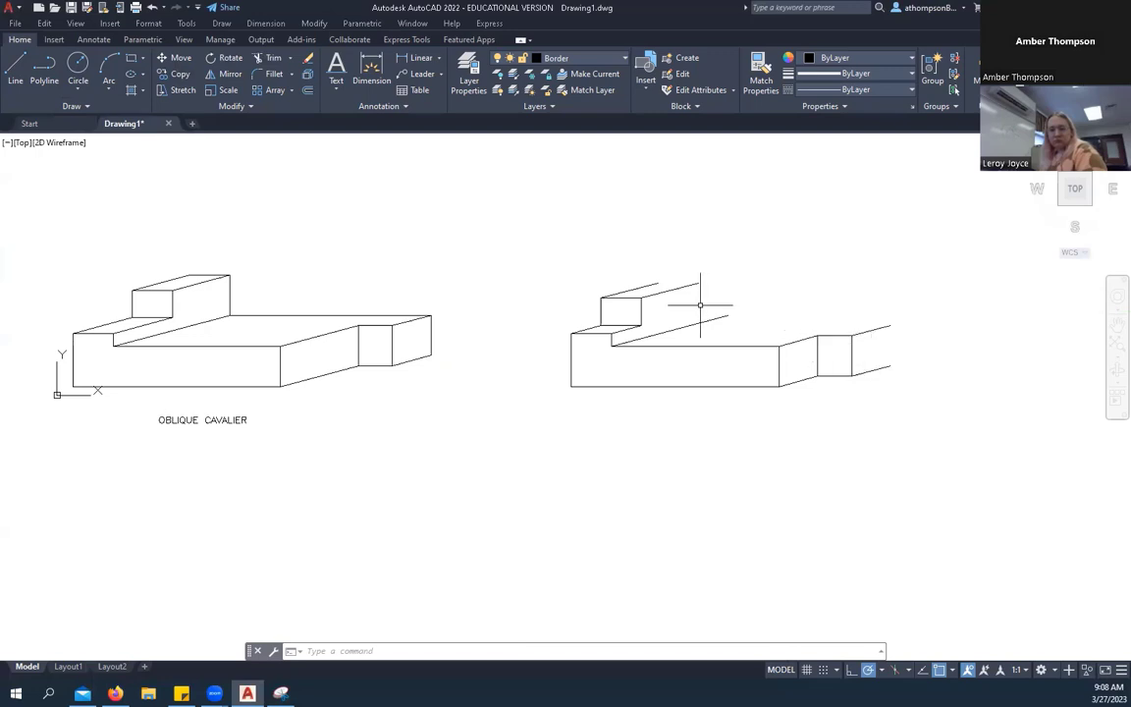
Copy the top back edge, step edge, long top edge and right vertical edge onto the new drawing's upper block.
{"action": "left_click", "coordinate": [197, 276]}
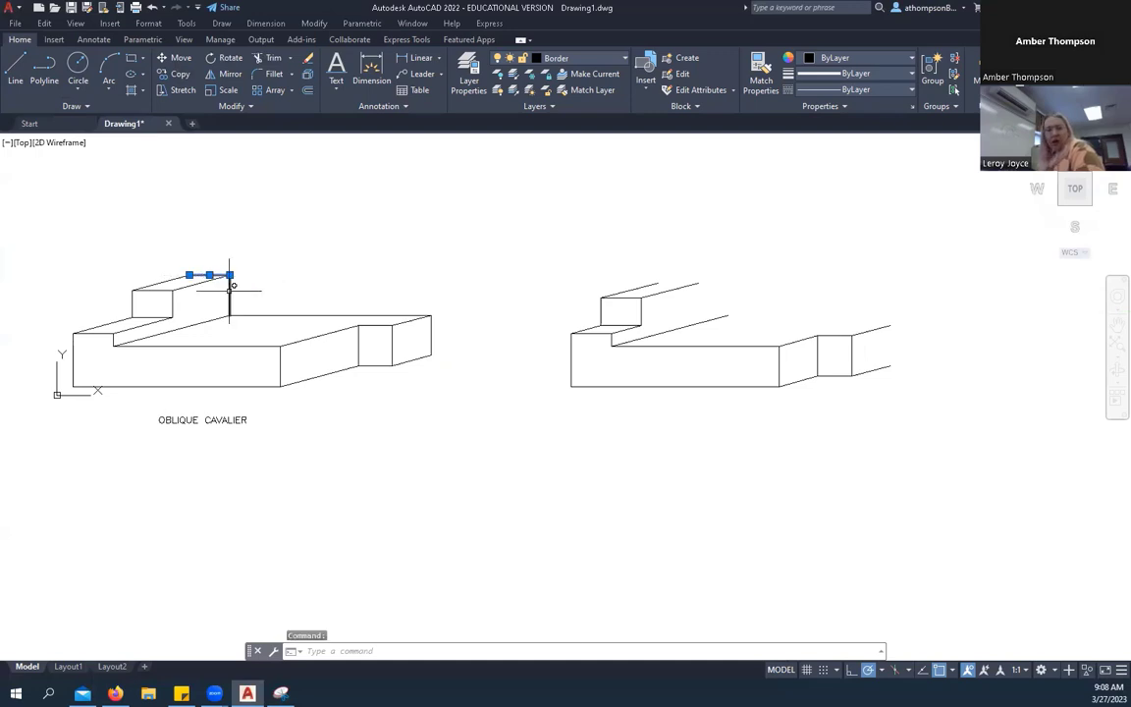
{"action": "left_click", "coordinate": [230, 294]}
{"action": "left_click", "coordinate": [271, 314]}
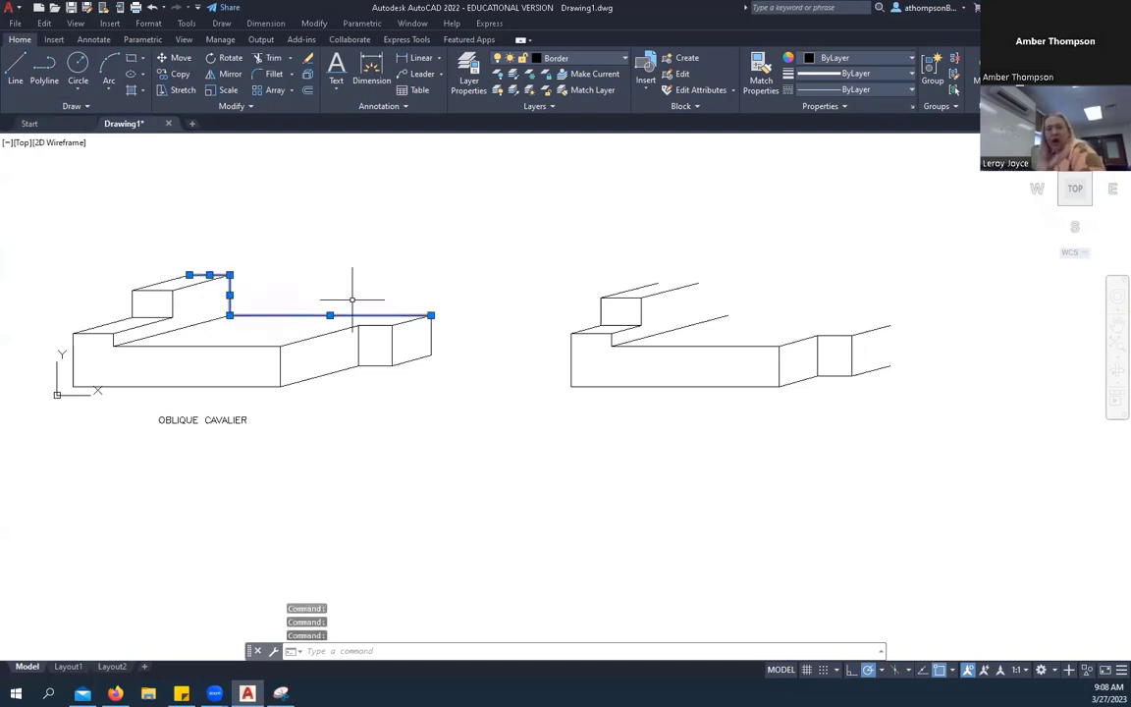
{"action": "left_click", "coordinate": [431, 329]}
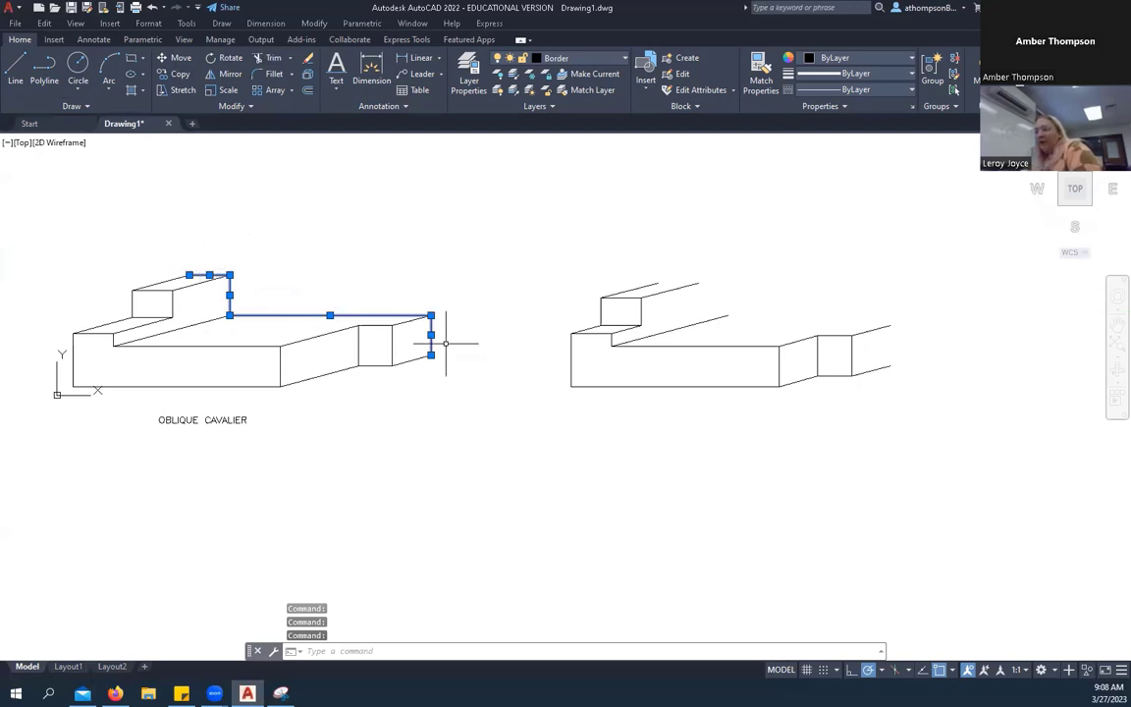
{"action": "left_click", "coordinate": [175, 77]}
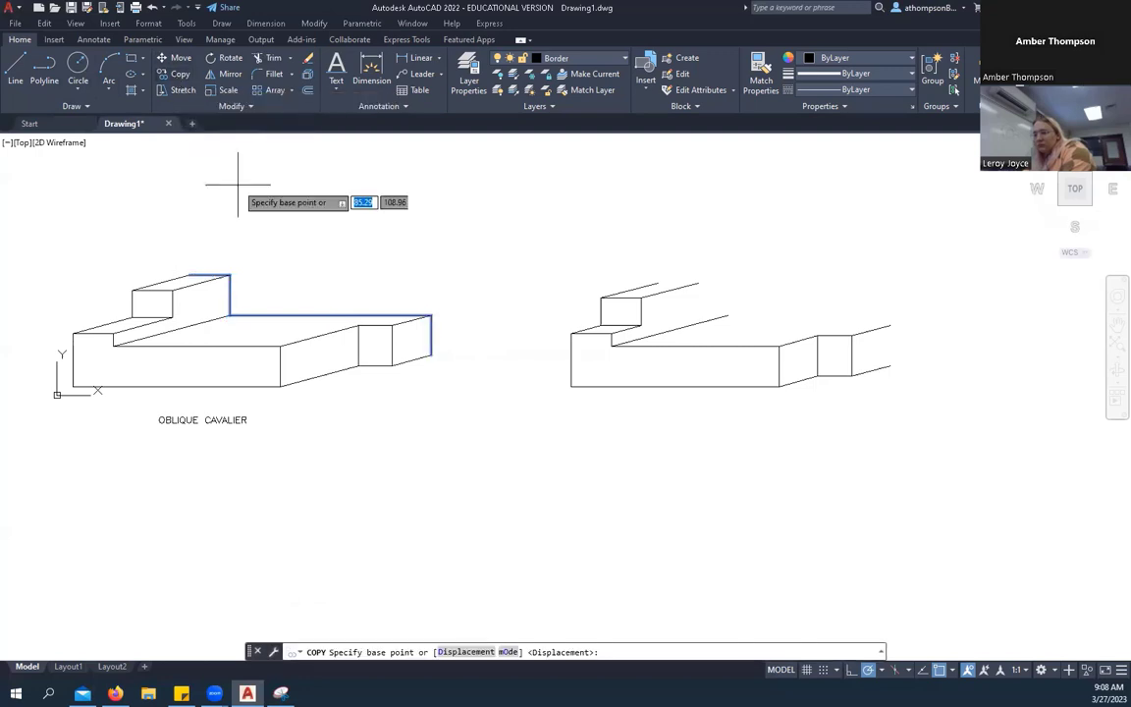
{"action": "left_click", "coordinate": [190, 276]}
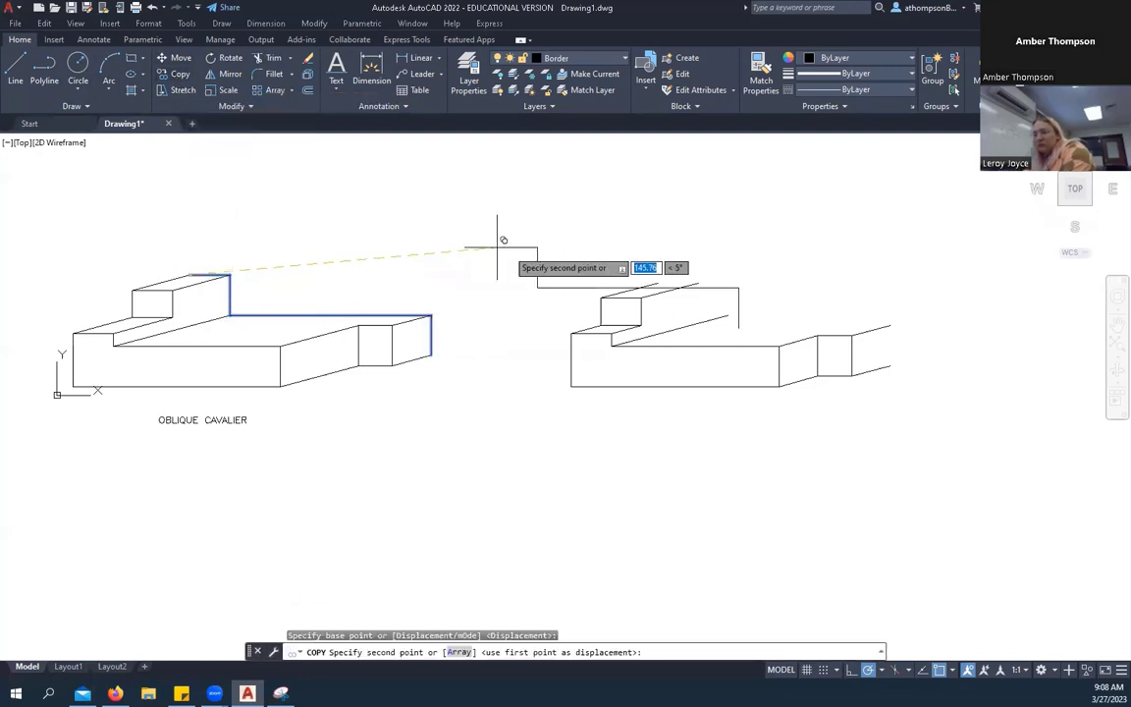
{"action": "left_click", "coordinate": [630, 290]}
{"action": "right_click", "coordinate": [739, 228]}
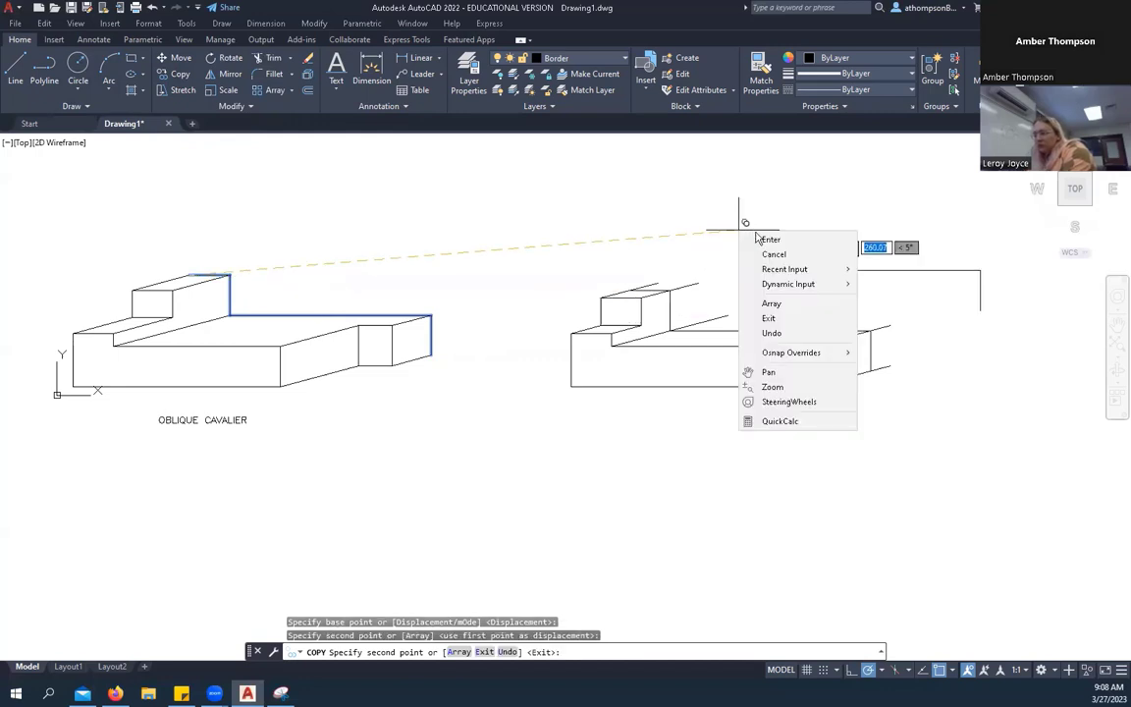
{"action": "left_click", "coordinate": [785, 239]}
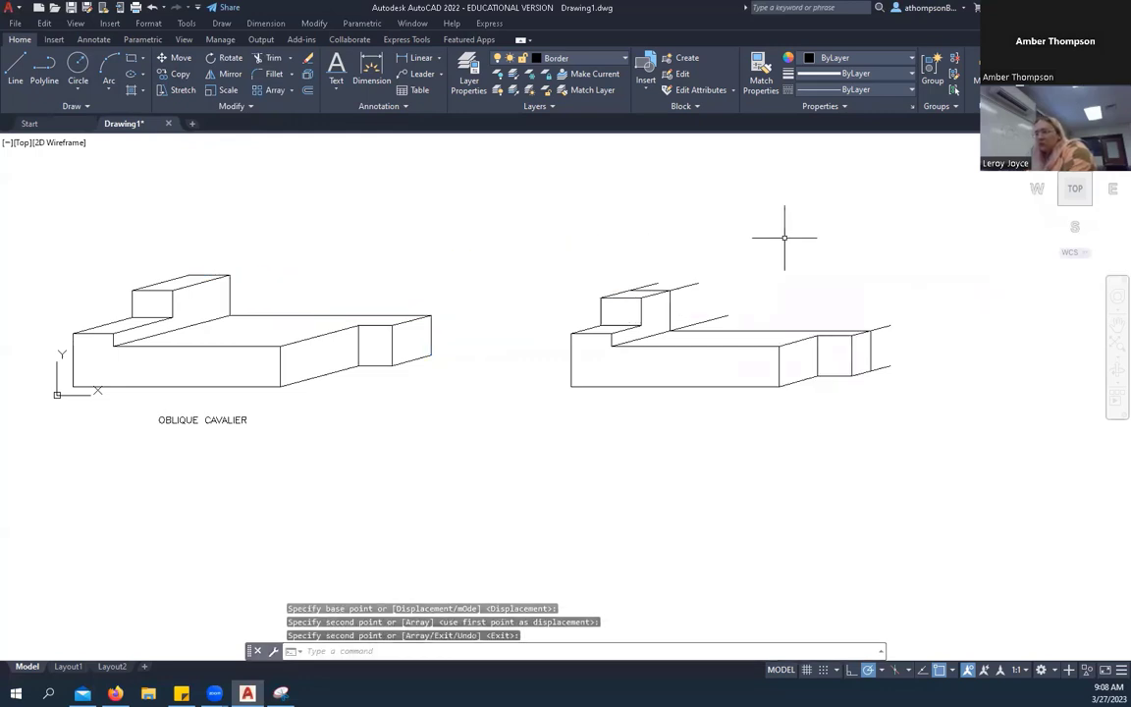
Trim the overhanging line ends with a fence, then remove the two remaining stray lines.
{"action": "left_click", "coordinate": [269, 57]}
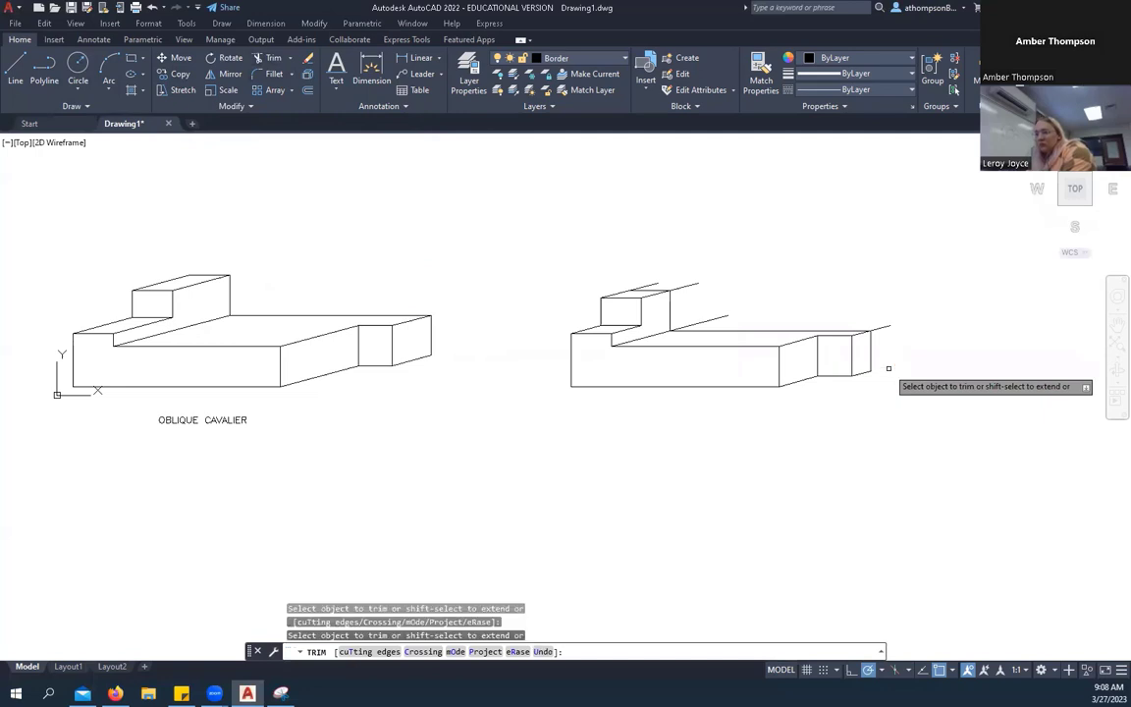
{"action": "left_click", "coordinate": [889, 321]}
{"action": "left_click", "coordinate": [852, 314]}
{"action": "key", "text": "Return"}
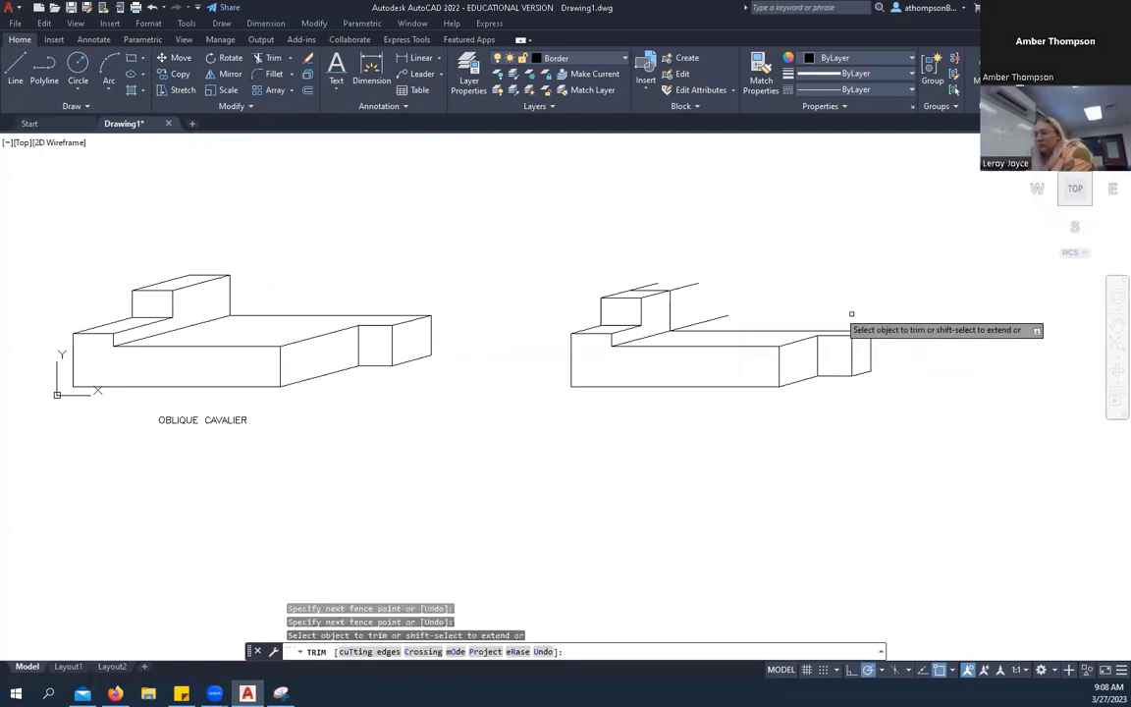
{"action": "left_click", "coordinate": [720, 318]}
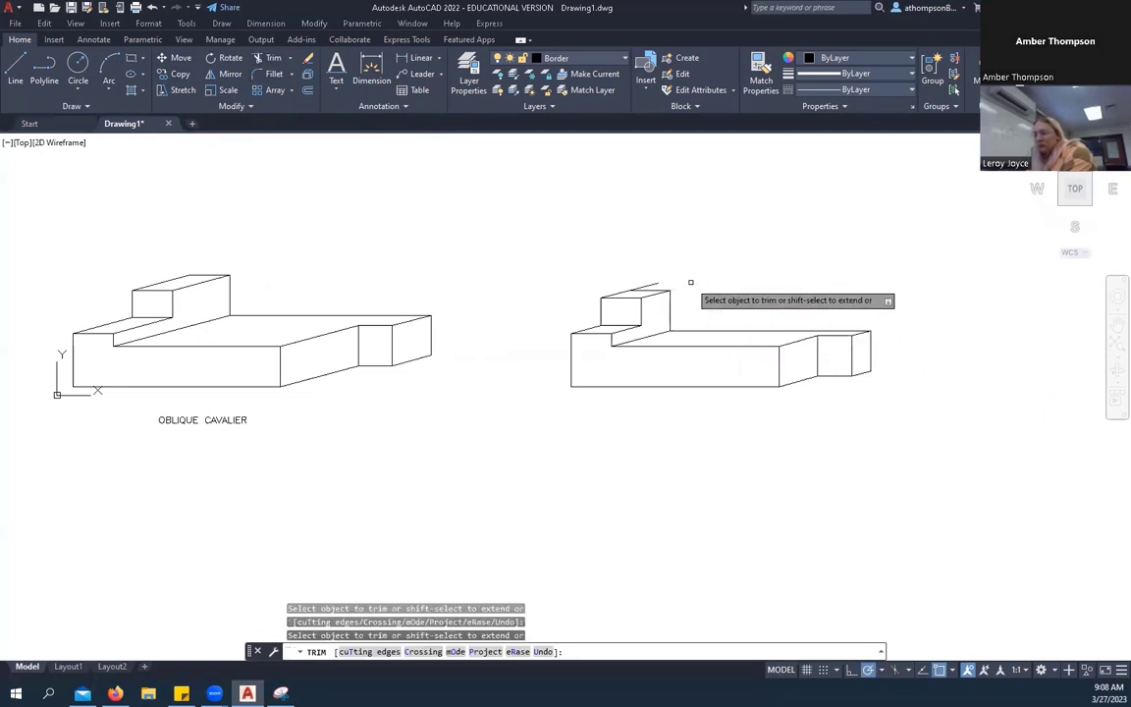
{"action": "left_click", "coordinate": [658, 283]}
{"action": "right_click", "coordinate": [783, 263]}
{"action": "left_click", "coordinate": [798, 267]}
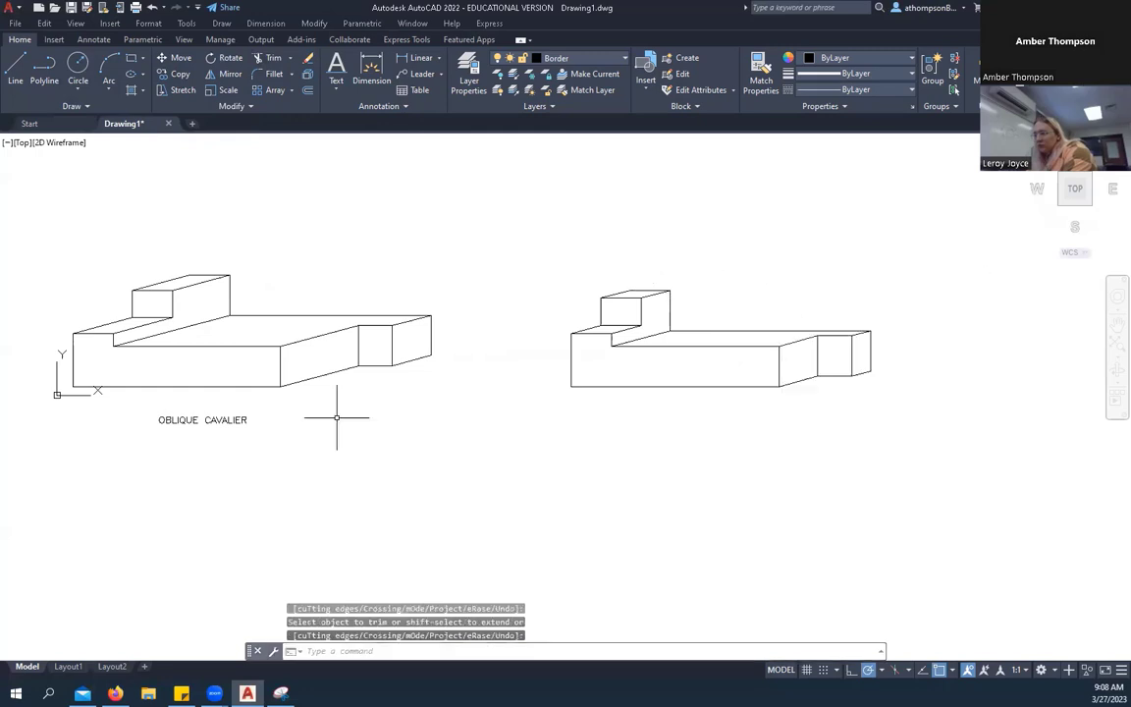
{"action": "scroll", "coordinate": [324, 413], "scroll_direction": "down", "scroll_amount": 2}
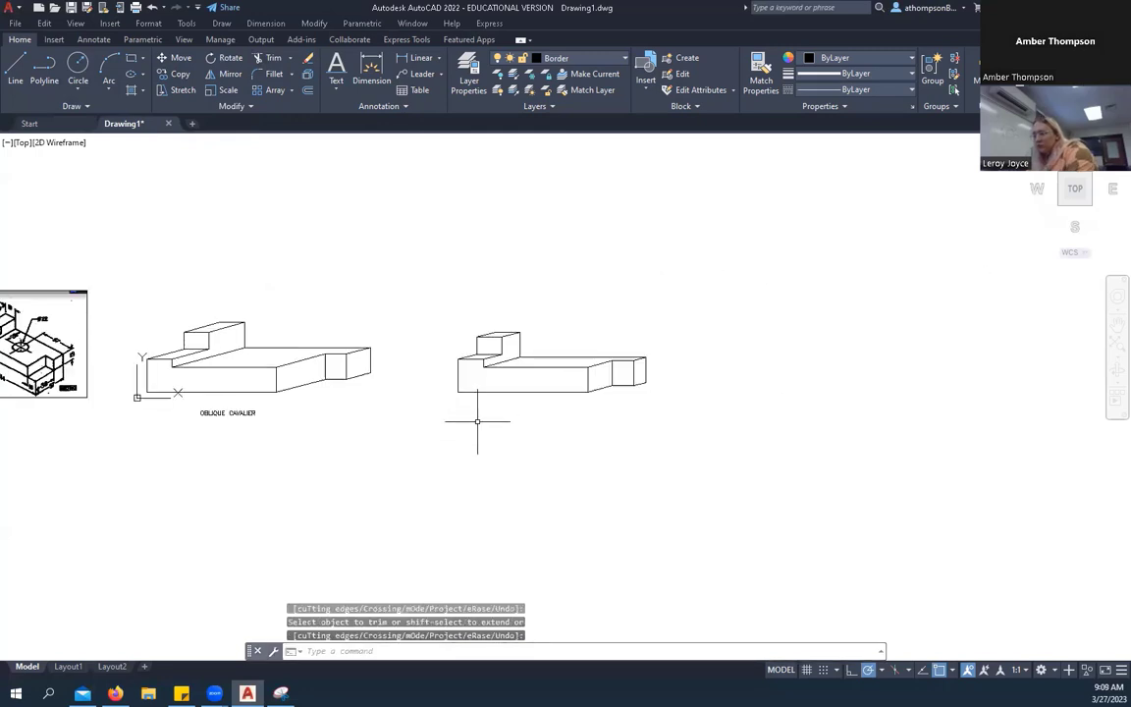
{"action": "scroll", "coordinate": [478, 421], "scroll_direction": "down", "scroll_amount": 2}
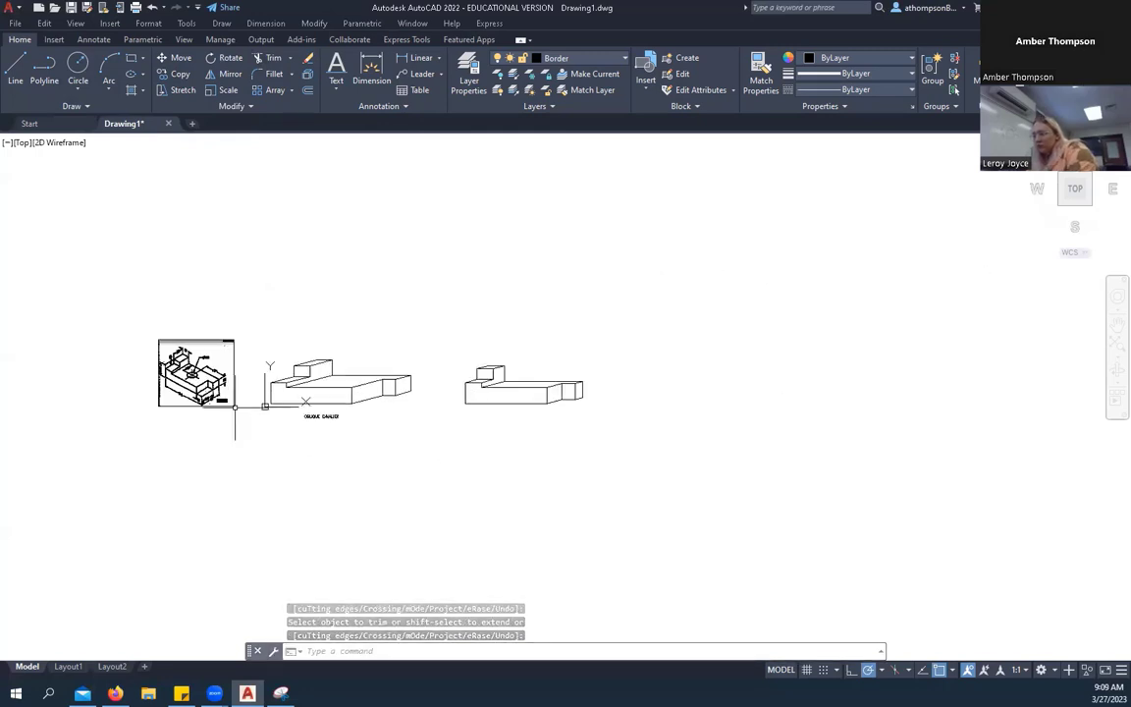
{"action": "scroll", "coordinate": [234, 417], "scroll_direction": "up", "scroll_amount": 2}
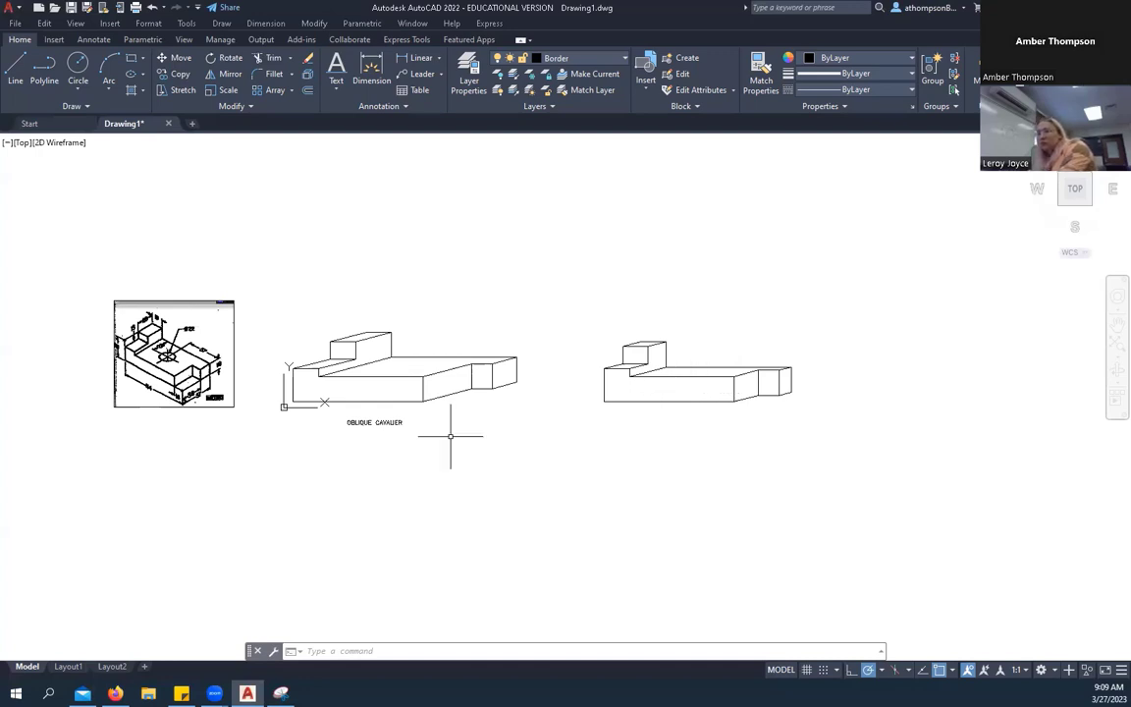
Inspect the existing OBLIQUE CAVALIER label, then cancel the selection.
{"action": "scroll", "coordinate": [390, 424], "scroll_direction": "up", "scroll_amount": 4}
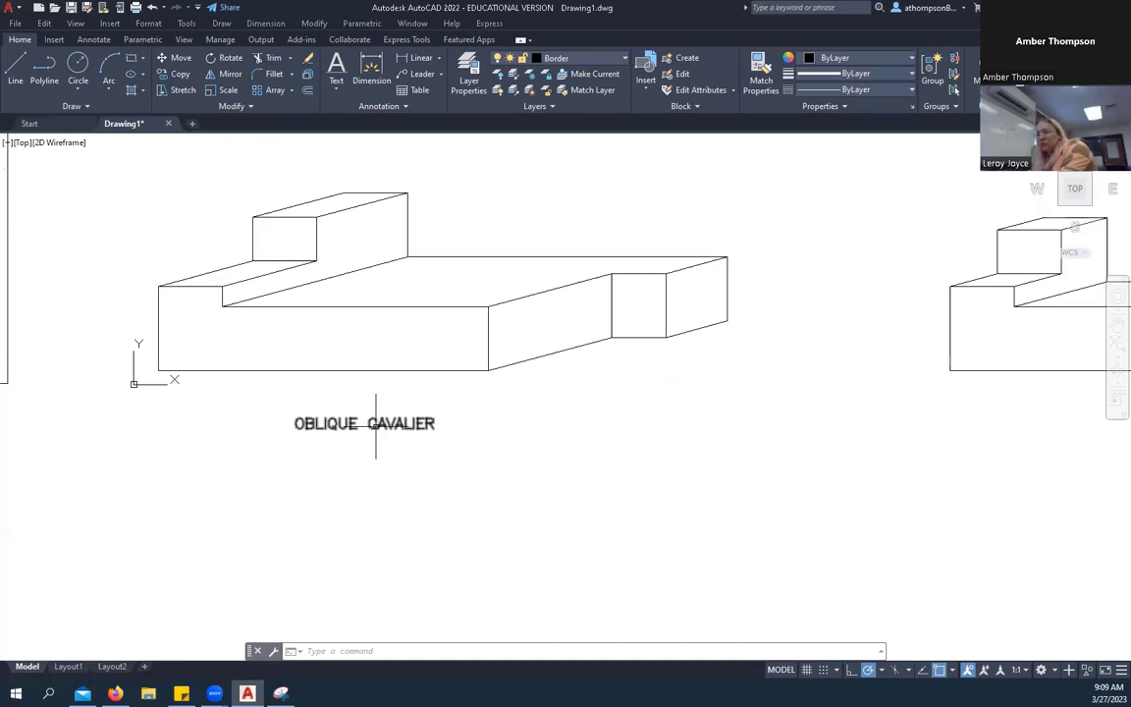
{"action": "left_click", "coordinate": [373, 424]}
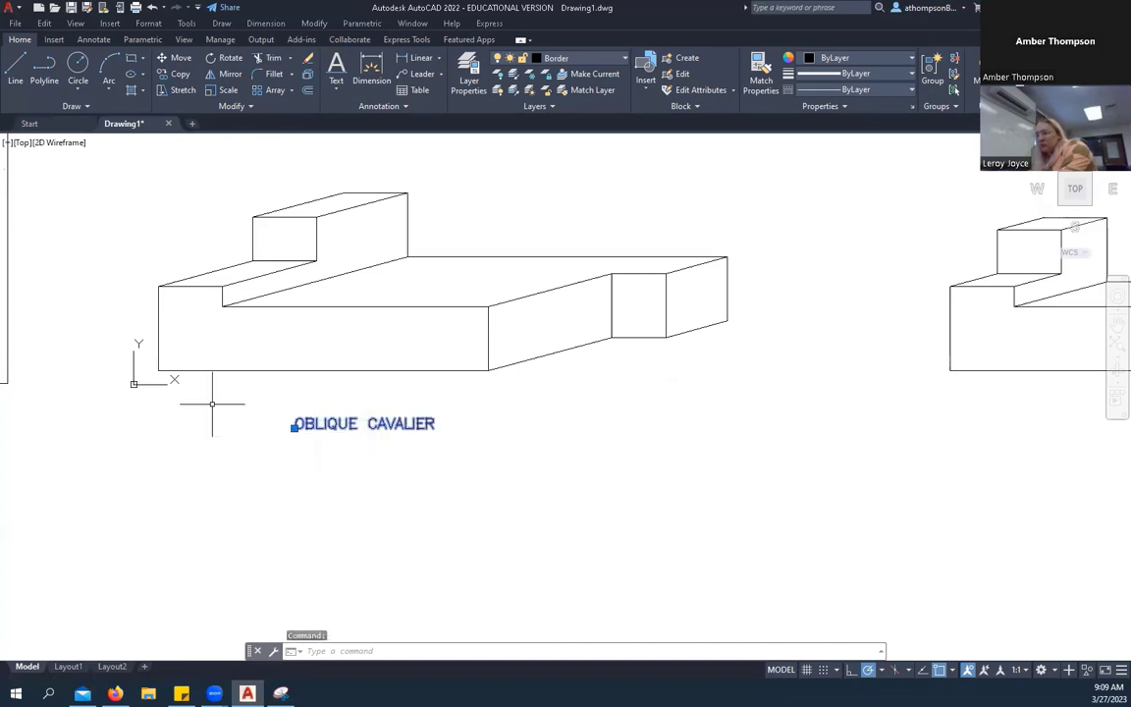
{"action": "scroll", "coordinate": [202, 394], "scroll_direction": "down", "scroll_amount": 2}
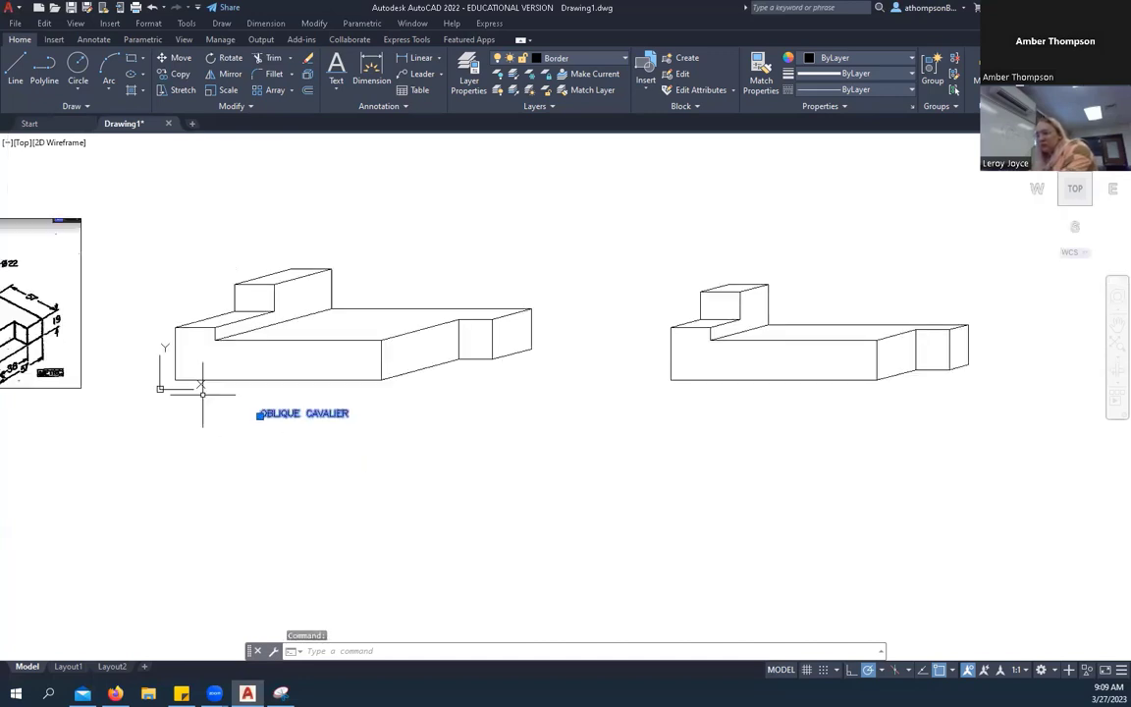
{"action": "key", "text": "Escape"}
{"action": "key", "text": "Escape"}
{"action": "key", "text": "Escape"}
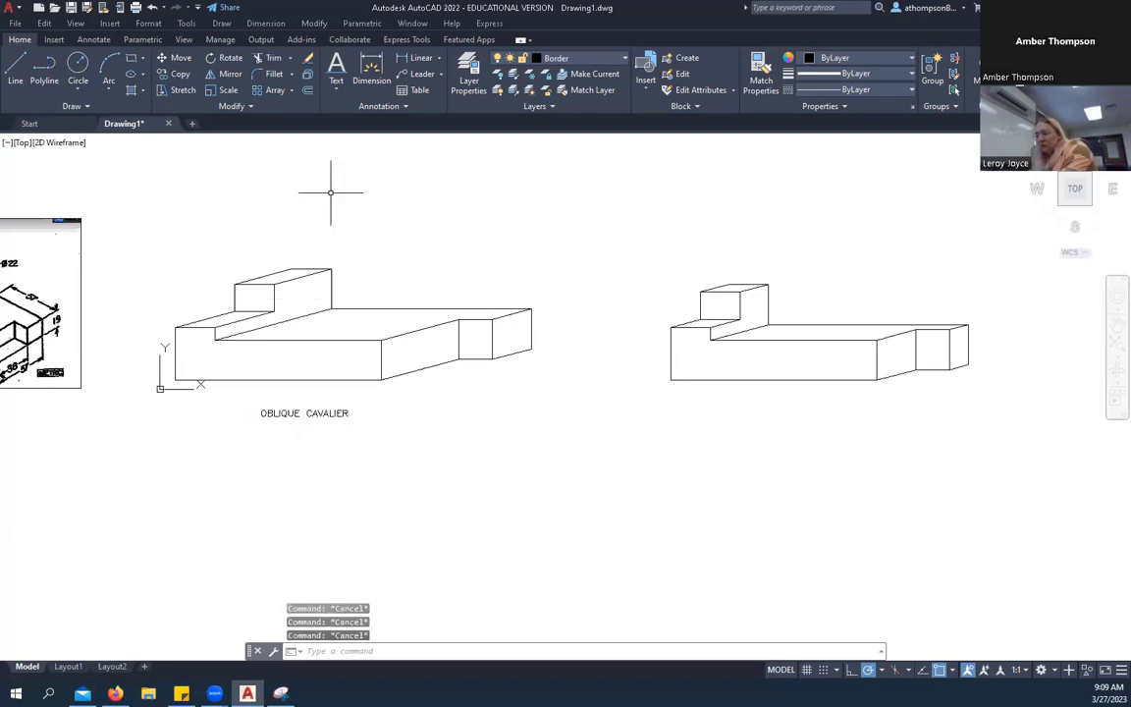
Add single-line text 'OBLIQUE CABINET' at rotation 0 below the right drawing.
{"action": "left_click", "coordinate": [340, 90]}
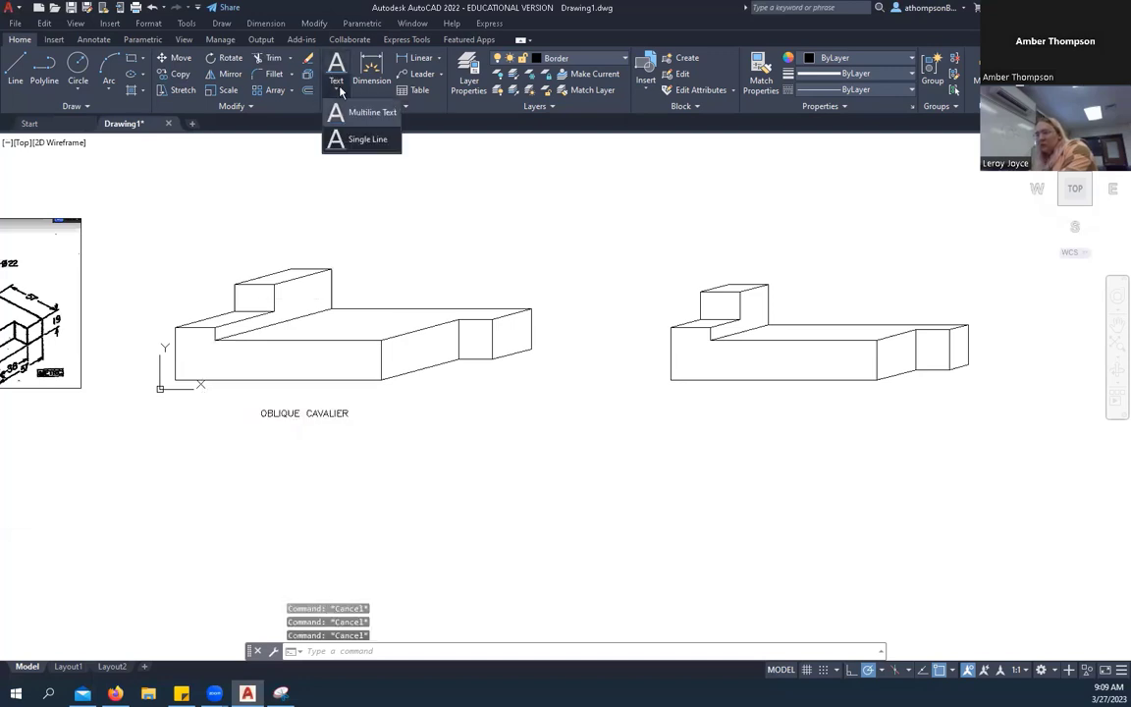
{"action": "left_click", "coordinate": [353, 140]}
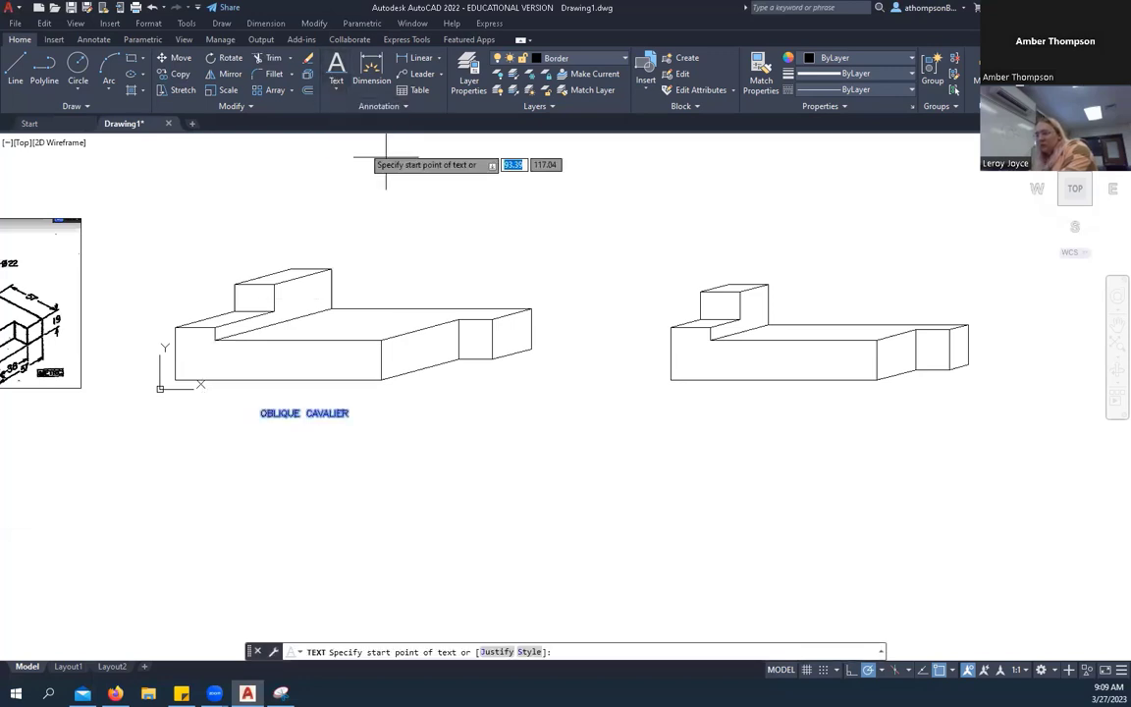
{"action": "left_click", "coordinate": [707, 418]}
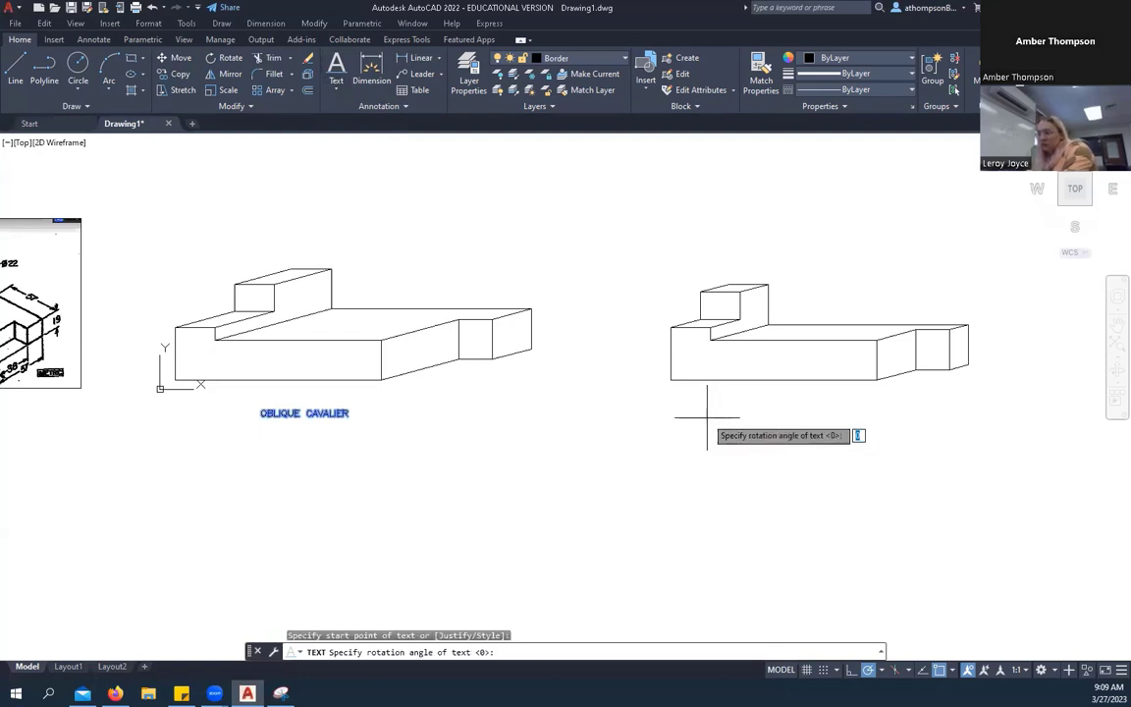
{"action": "key", "text": "Return"}
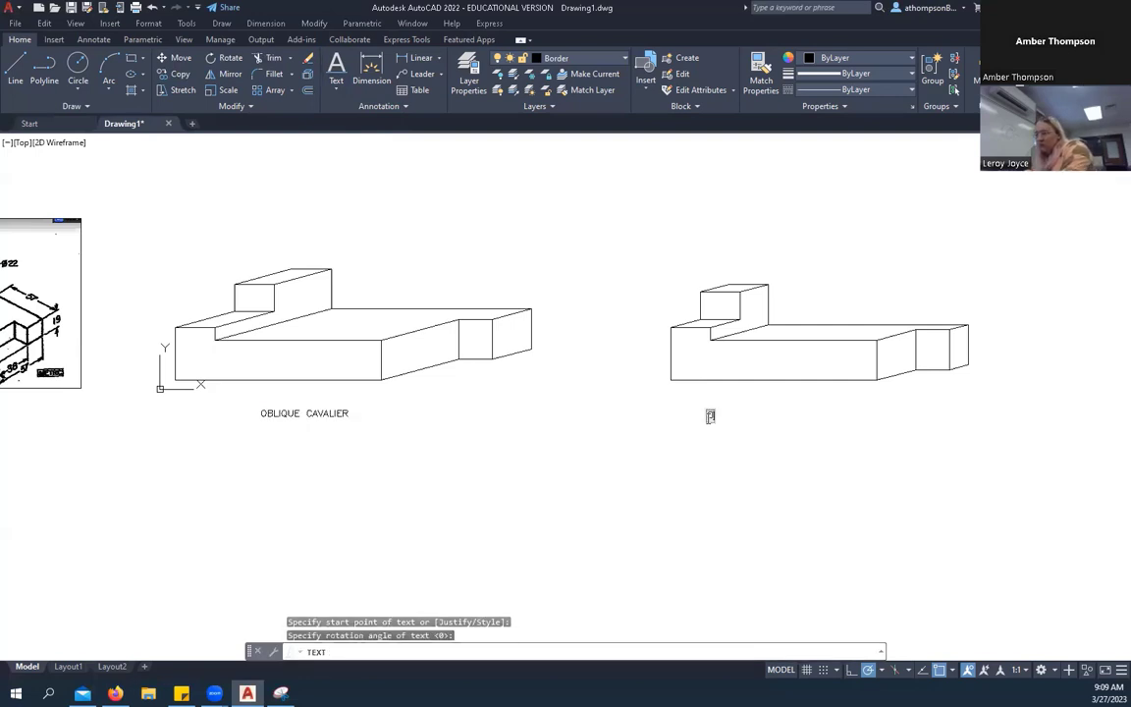
{"action": "type", "text": "OBLIQUE "}
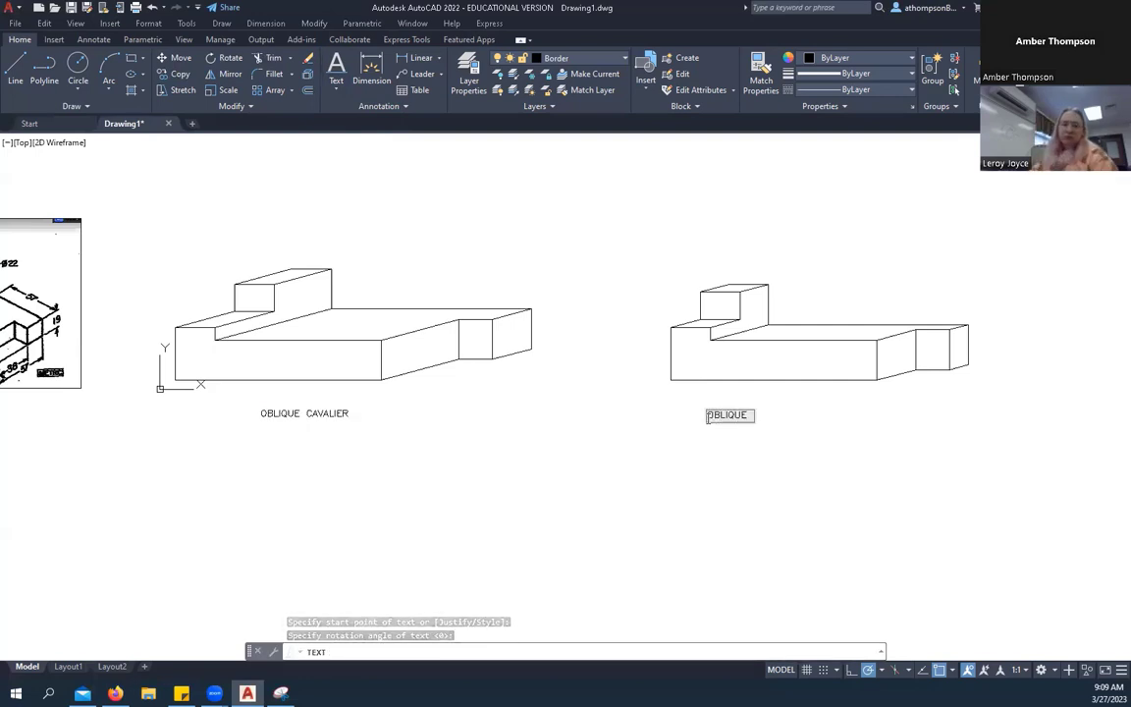
{"action": "type", "text": "CABINET"}
{"action": "key", "text": "Return"}
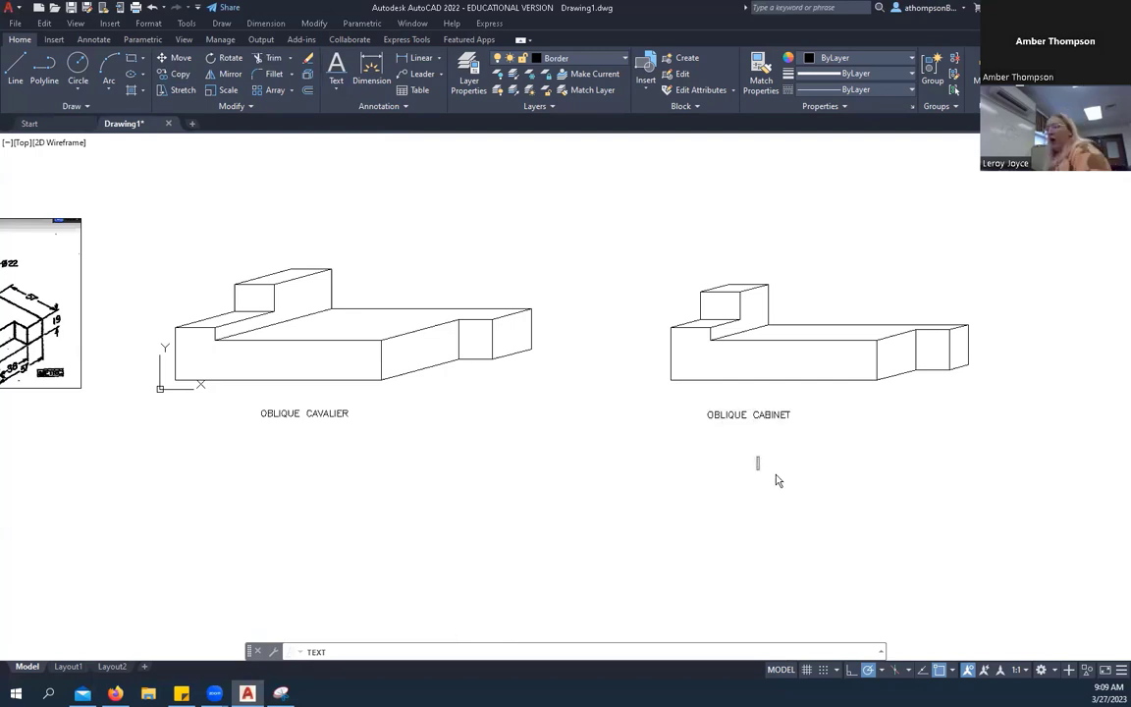
{"action": "scroll", "coordinate": [484, 453], "scroll_direction": "down", "scroll_amount": 1}
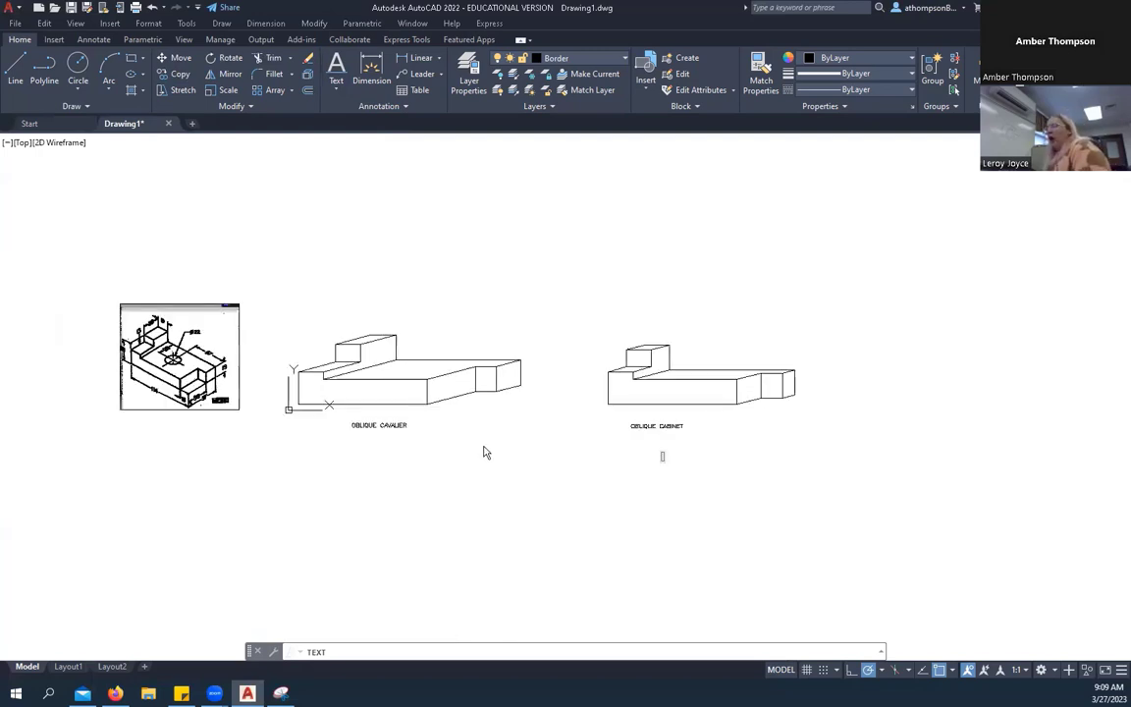
{"action": "scroll", "coordinate": [403, 561], "scroll_direction": "up", "scroll_amount": 2}
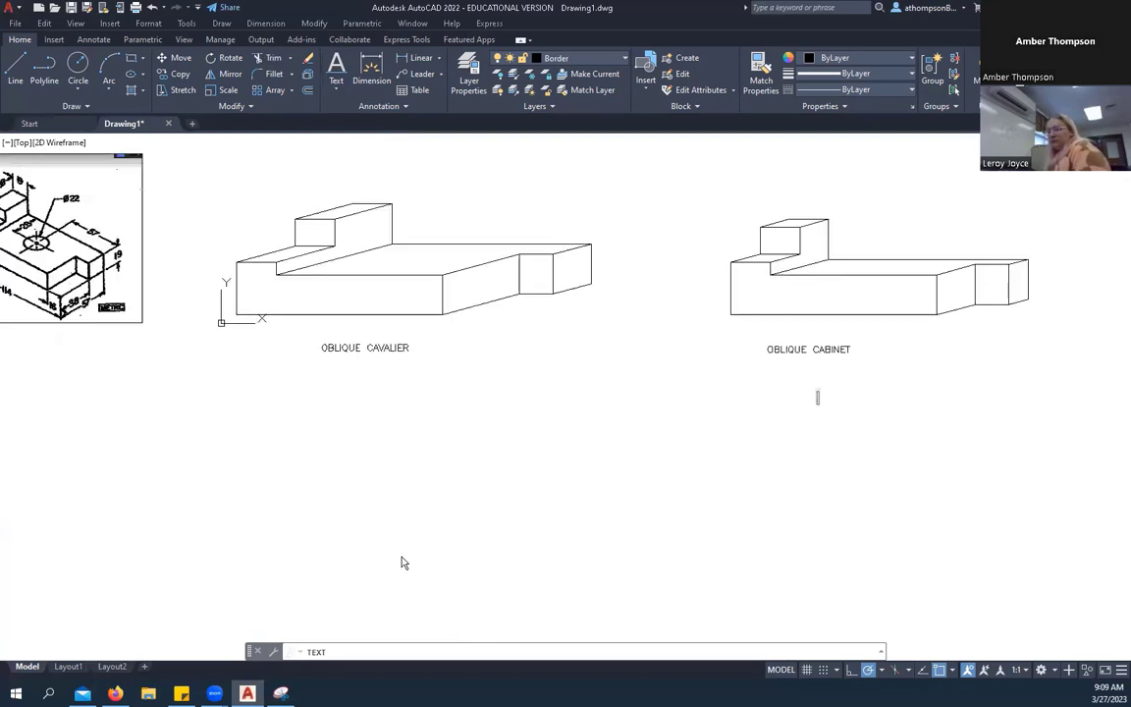
{"action": "scroll", "coordinate": [403, 561], "scroll_direction": "down", "scroll_amount": 2}
{"action": "key", "text": "Return"}
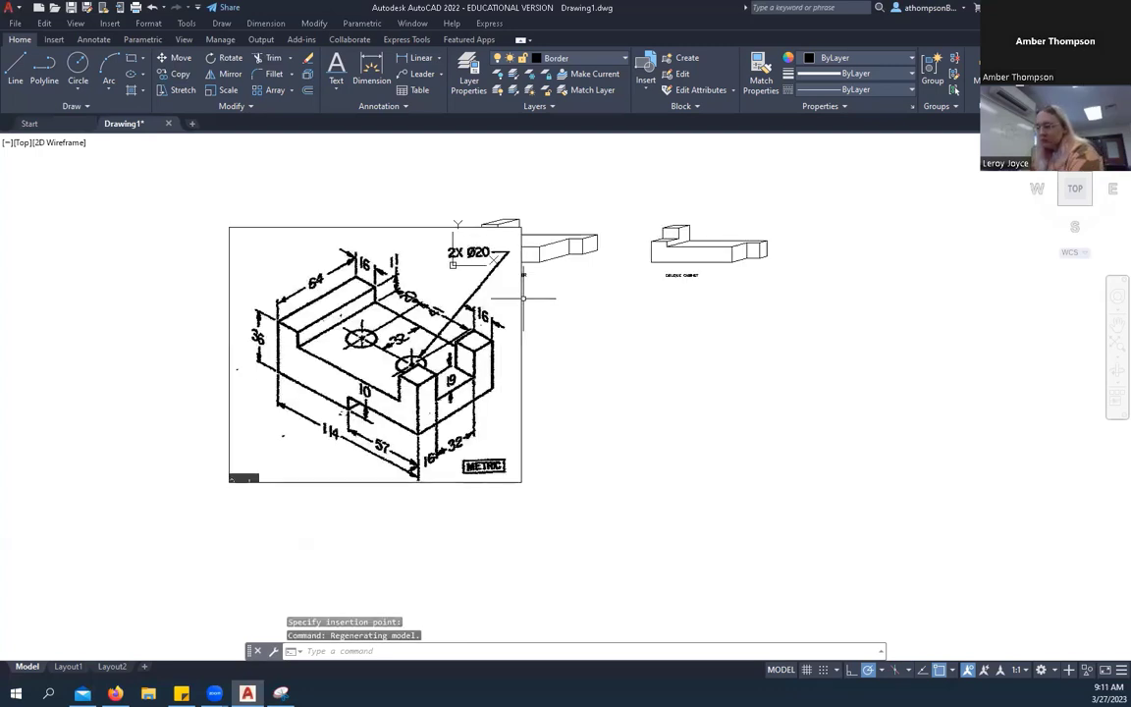
Move the reference image left so it clears the oblique drawings.
{"action": "left_click", "coordinate": [177, 58]}
{"action": "left_click", "coordinate": [602, 372]}
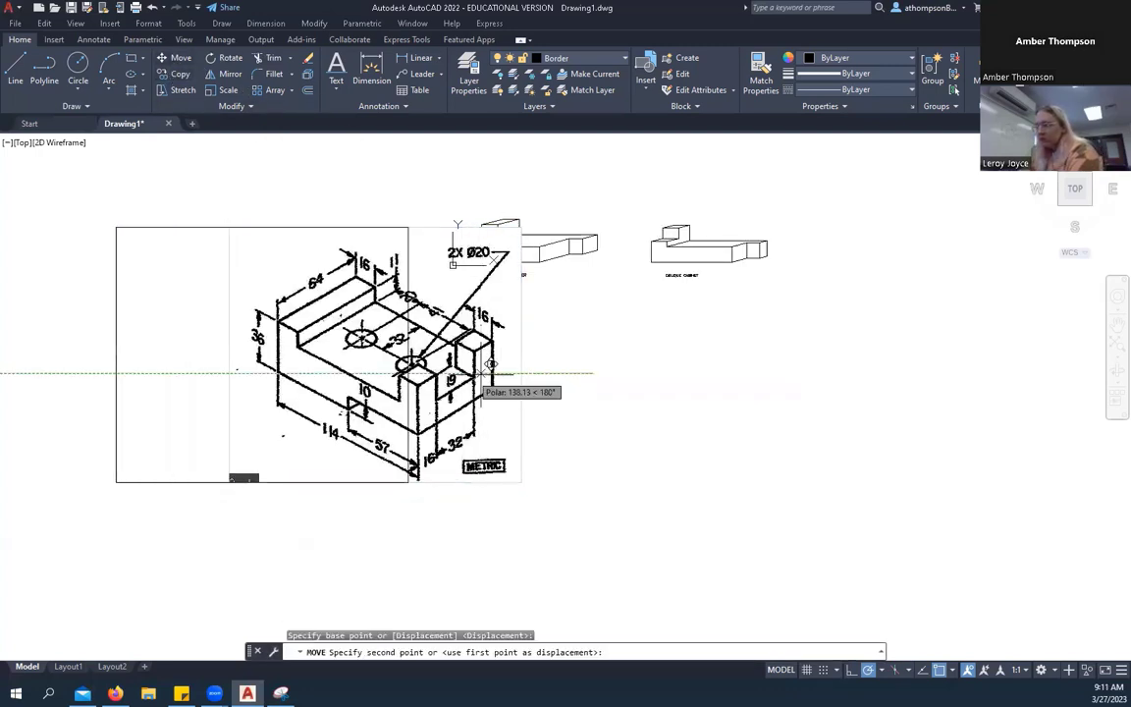
{"action": "left_click", "coordinate": [458, 372]}
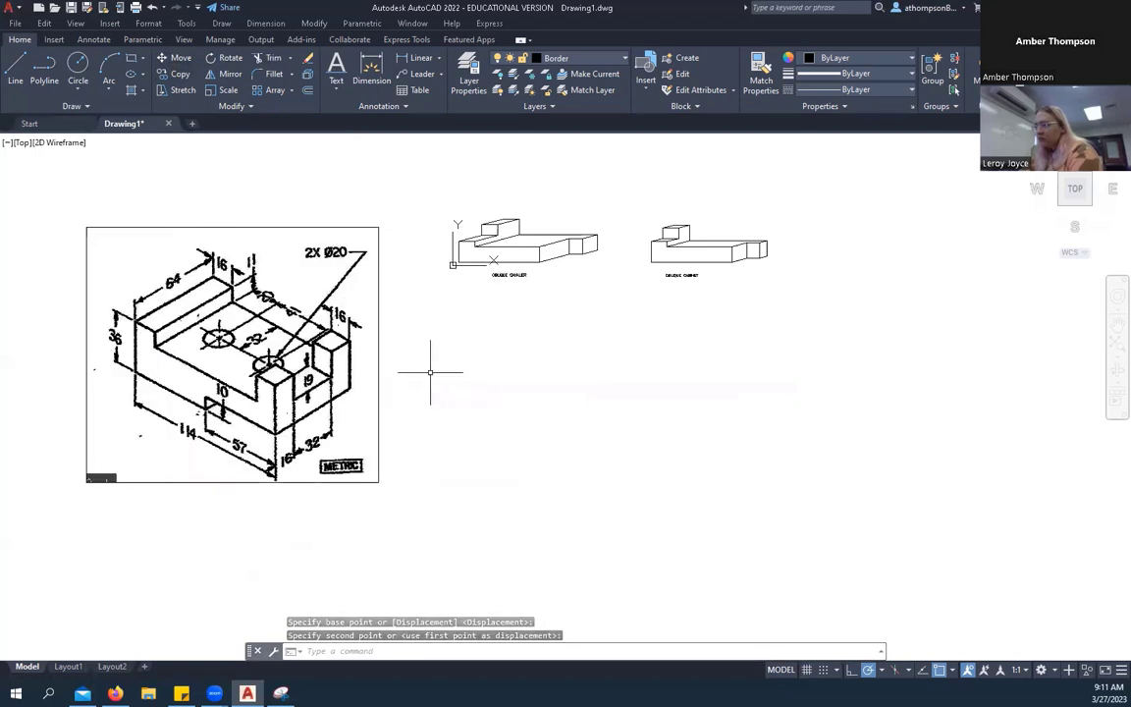
{"action": "scroll", "coordinate": [428, 365], "scroll_direction": "up", "scroll_amount": 2}
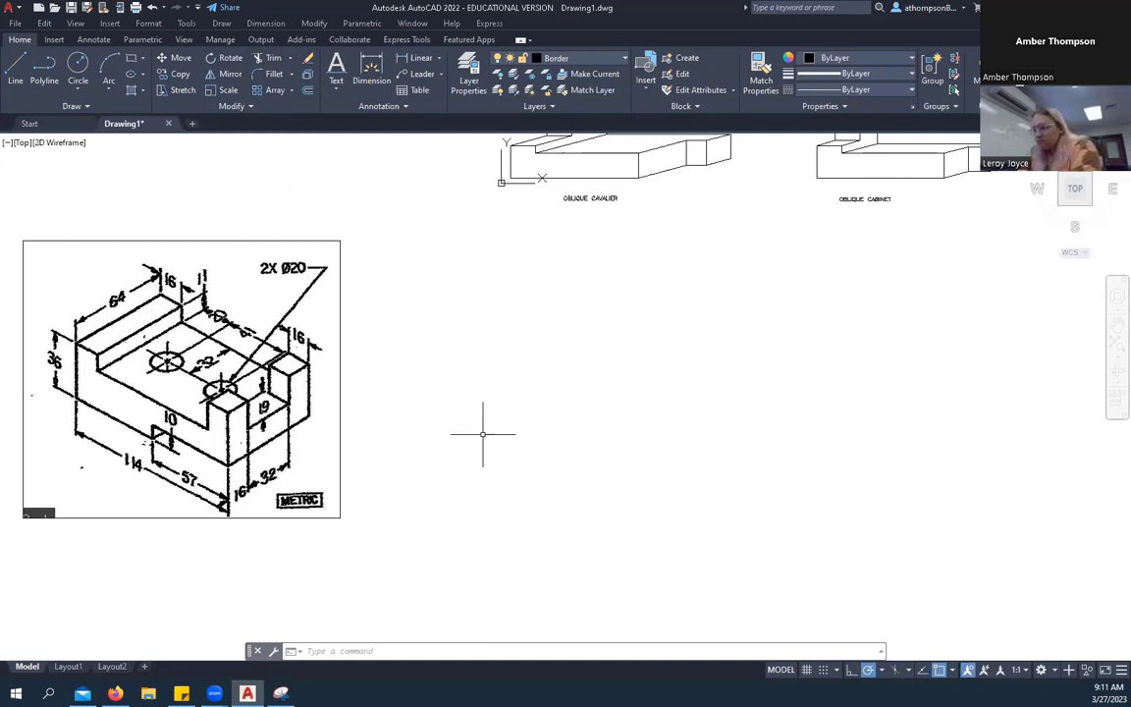
{"action": "left_click", "coordinate": [18, 24]}
Save the drawing as 'OBLIQUE DRAWINGS' into the EDD1 folder.
{"action": "left_click", "coordinate": [57, 194]}
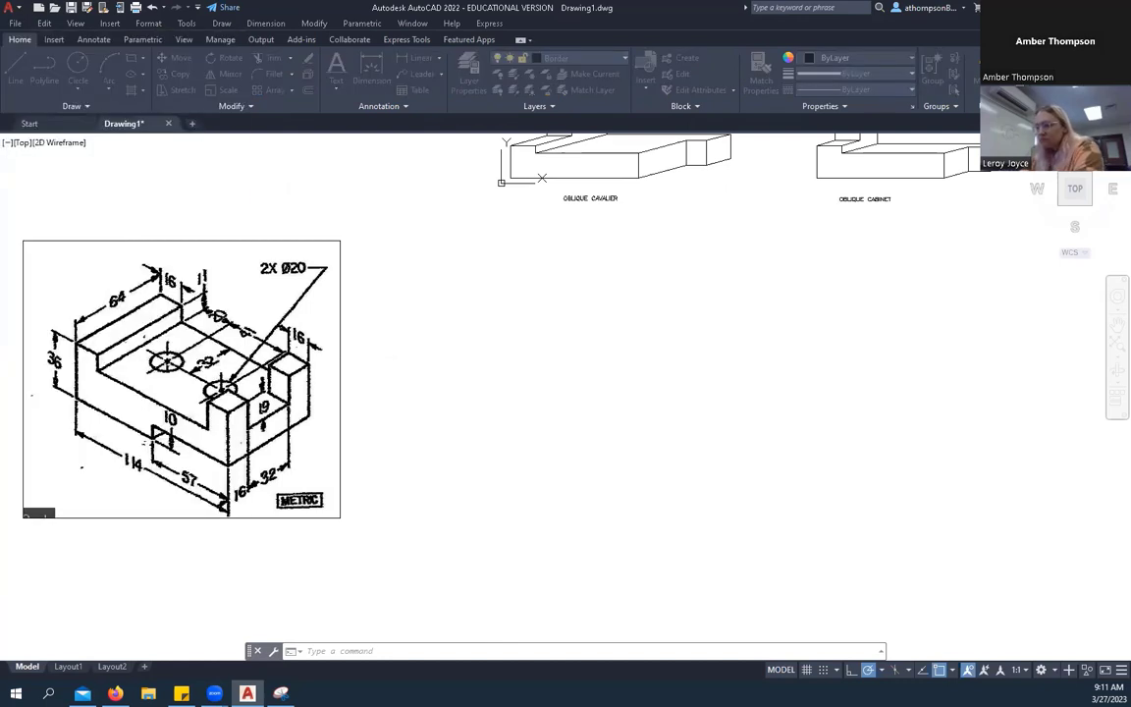
{"action": "double_click", "coordinate": [286, 356]}
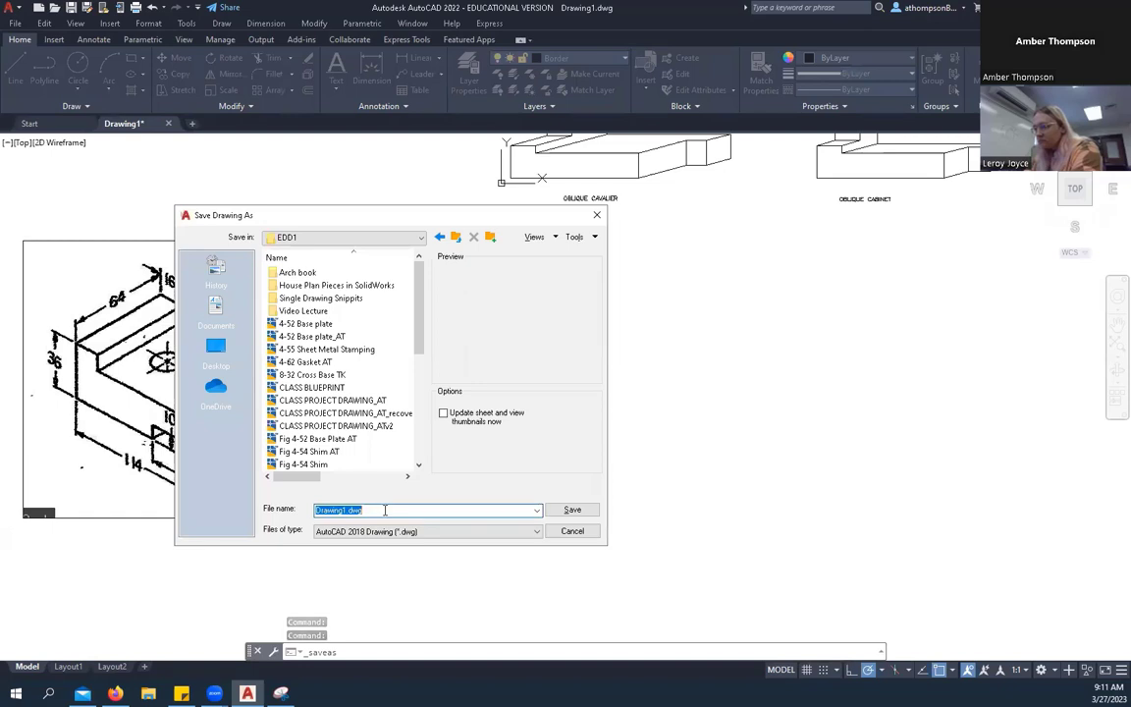
{"action": "type", "text": "o"}
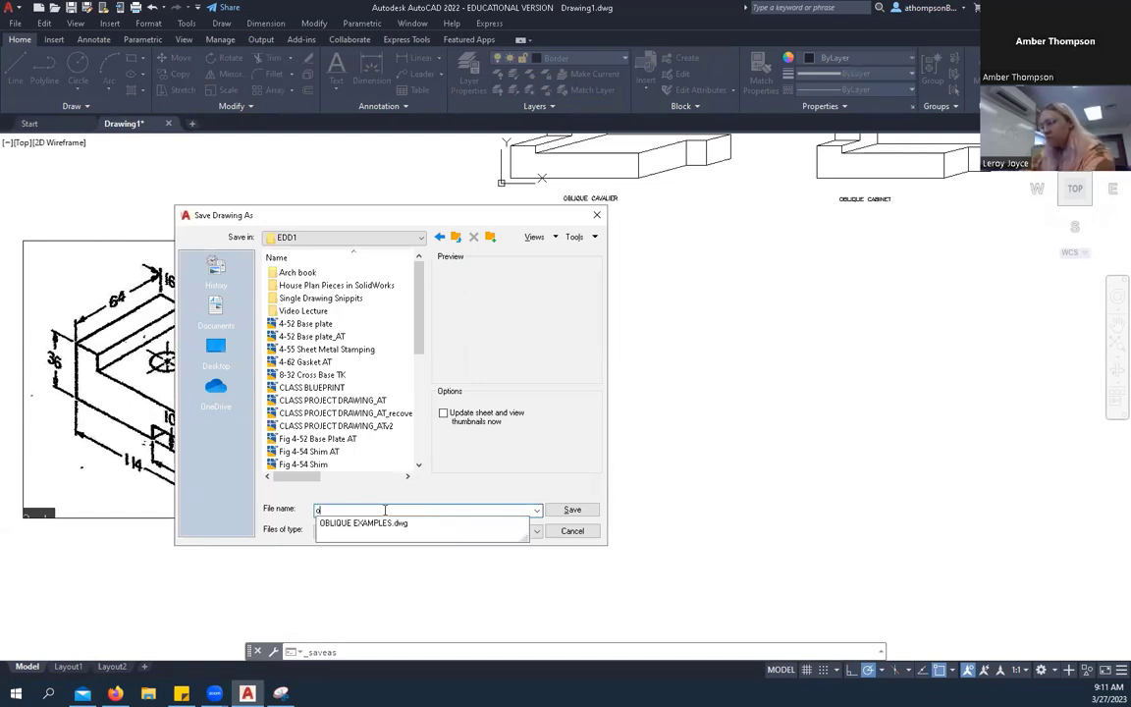
{"action": "key", "text": "BackSpace"}
{"action": "type", "text": "BLIQ"}
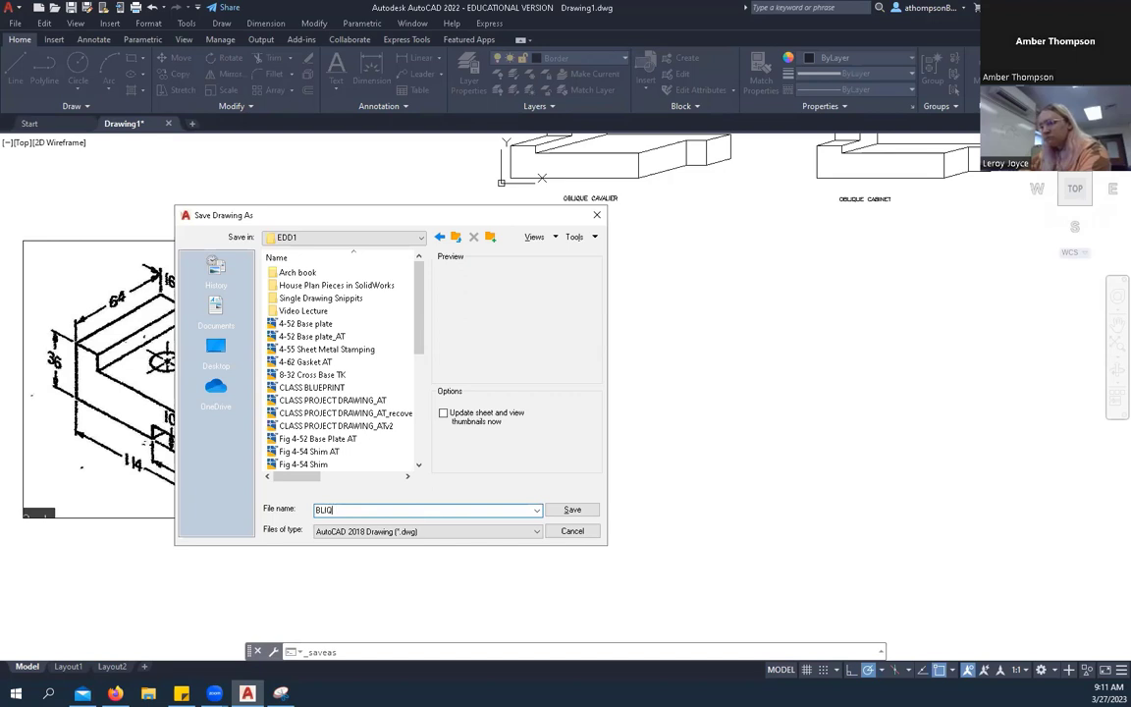
{"action": "type", "text": "UE DRAWINGS"}
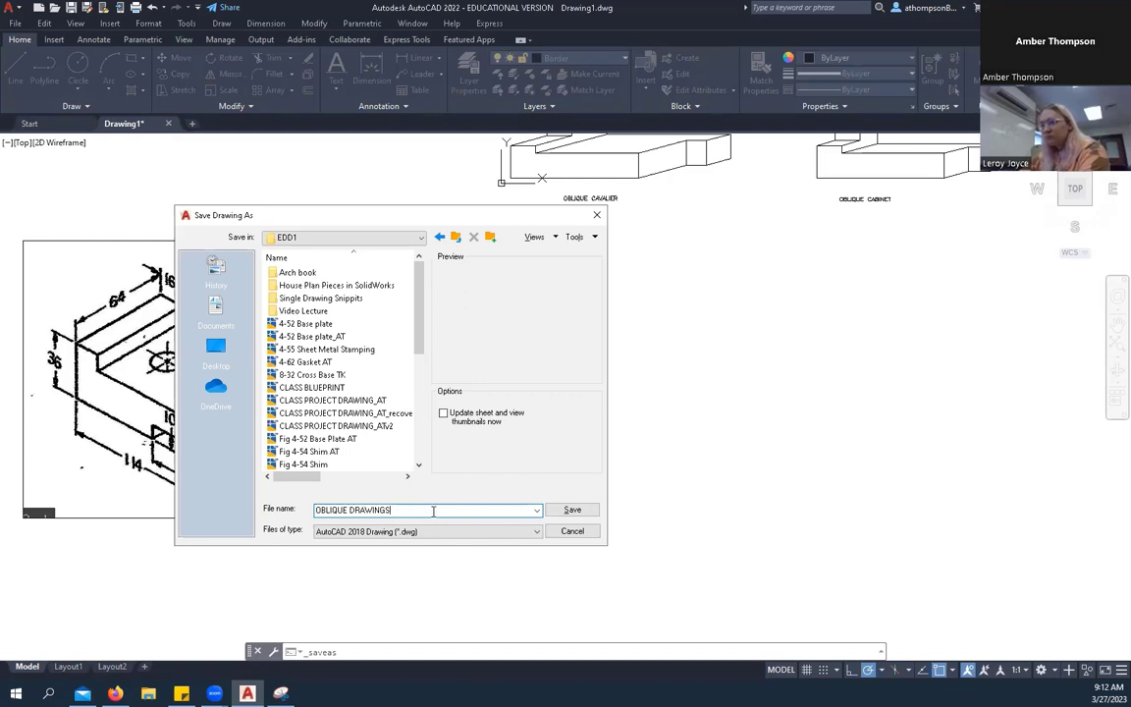
{"action": "left_click", "coordinate": [573, 511]}
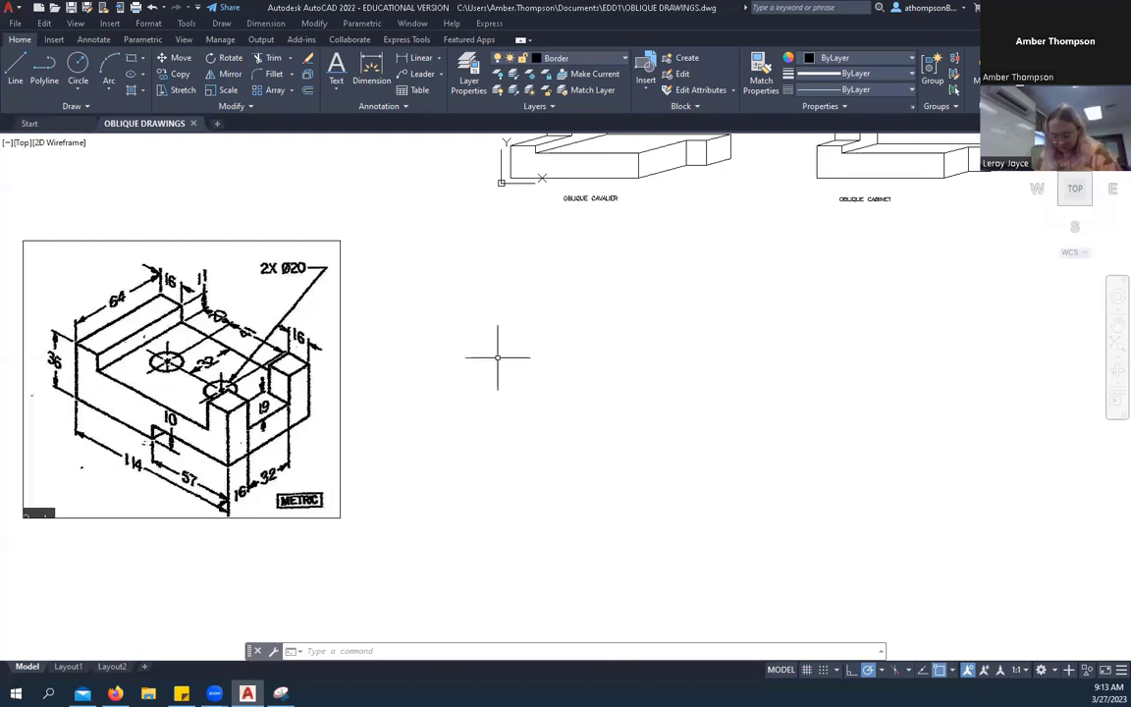
With Ortho on, draw a 114-unit horizontal base line.
{"action": "left_click", "coordinate": [849, 672]}
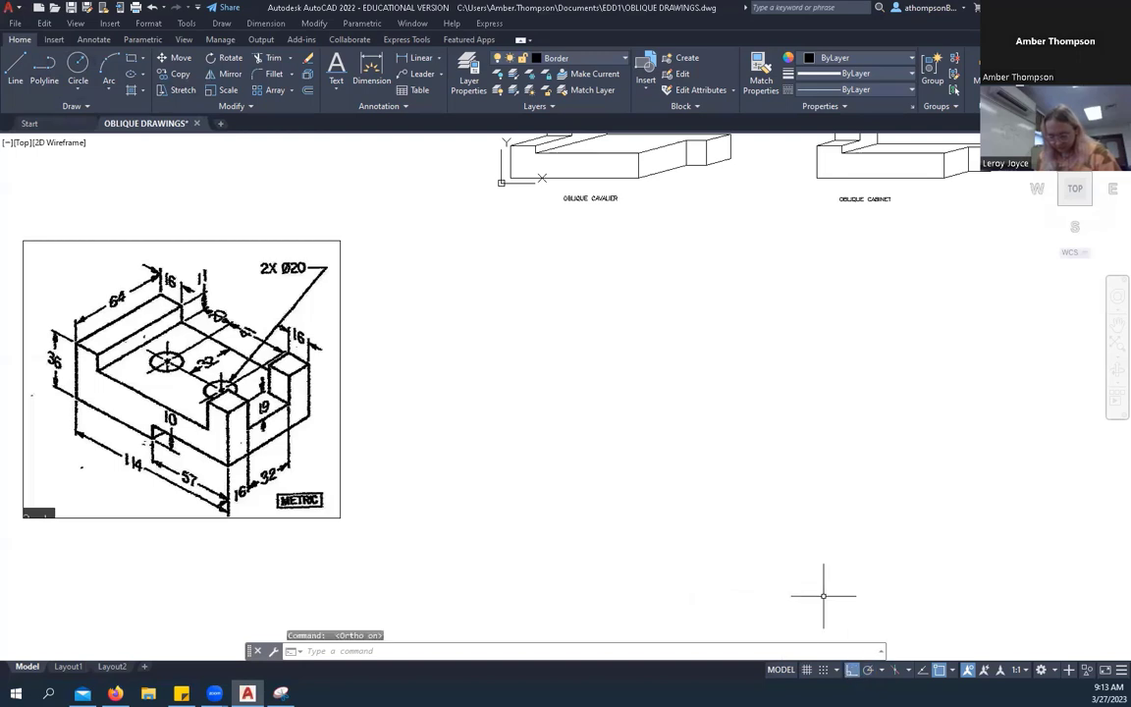
{"action": "left_click", "coordinate": [15, 66]}
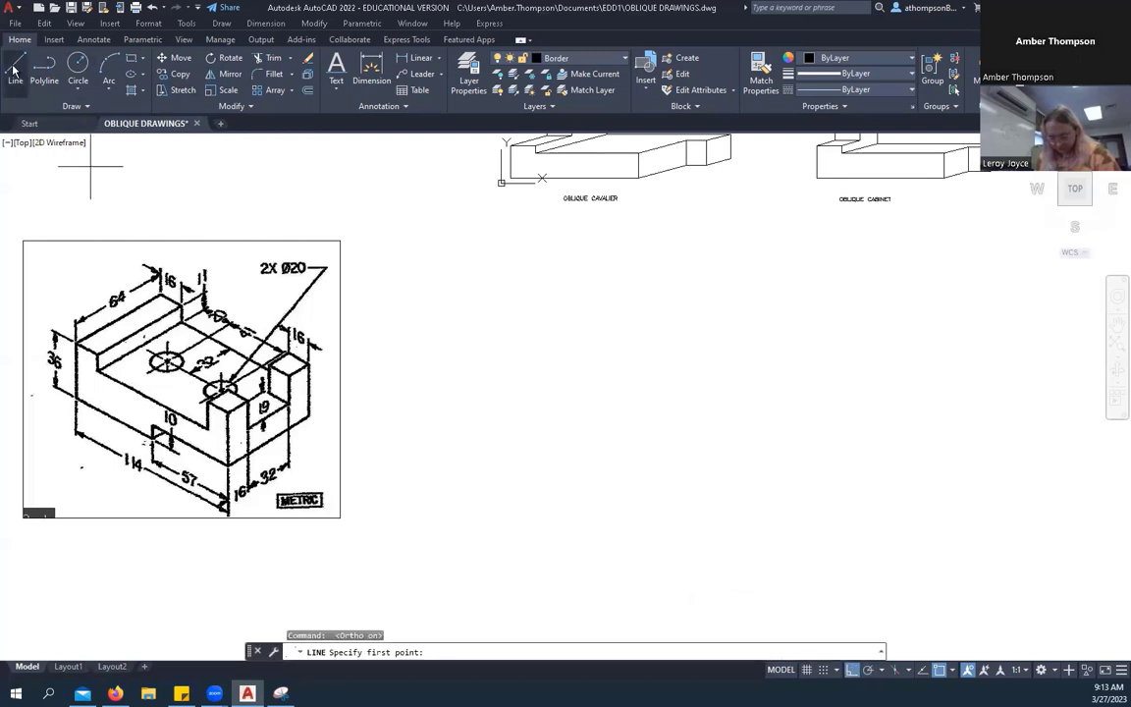
{"action": "left_click", "coordinate": [504, 491]}
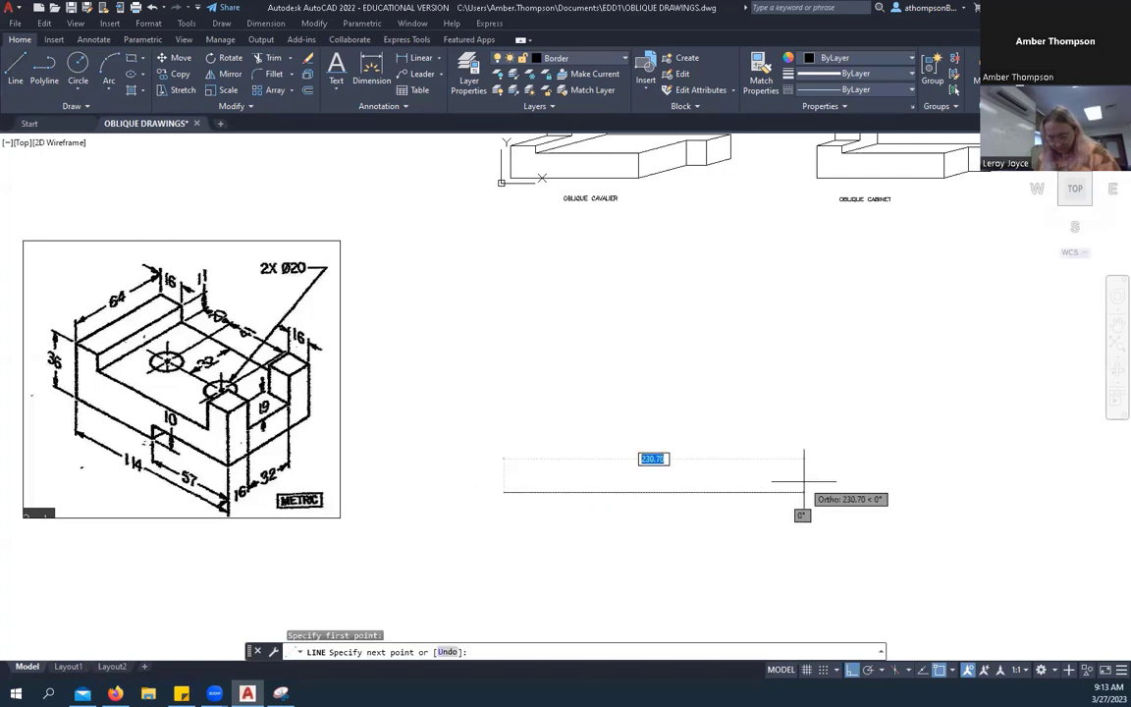
{"action": "type", "text": "114"}
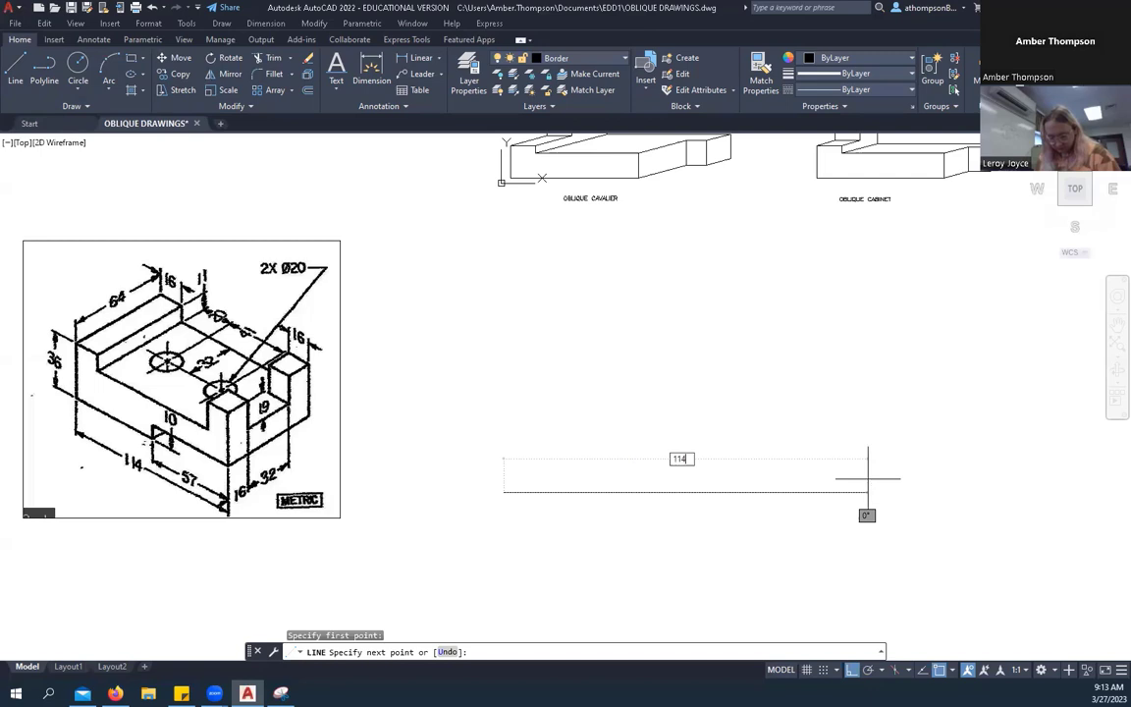
{"action": "key", "text": "Return"}
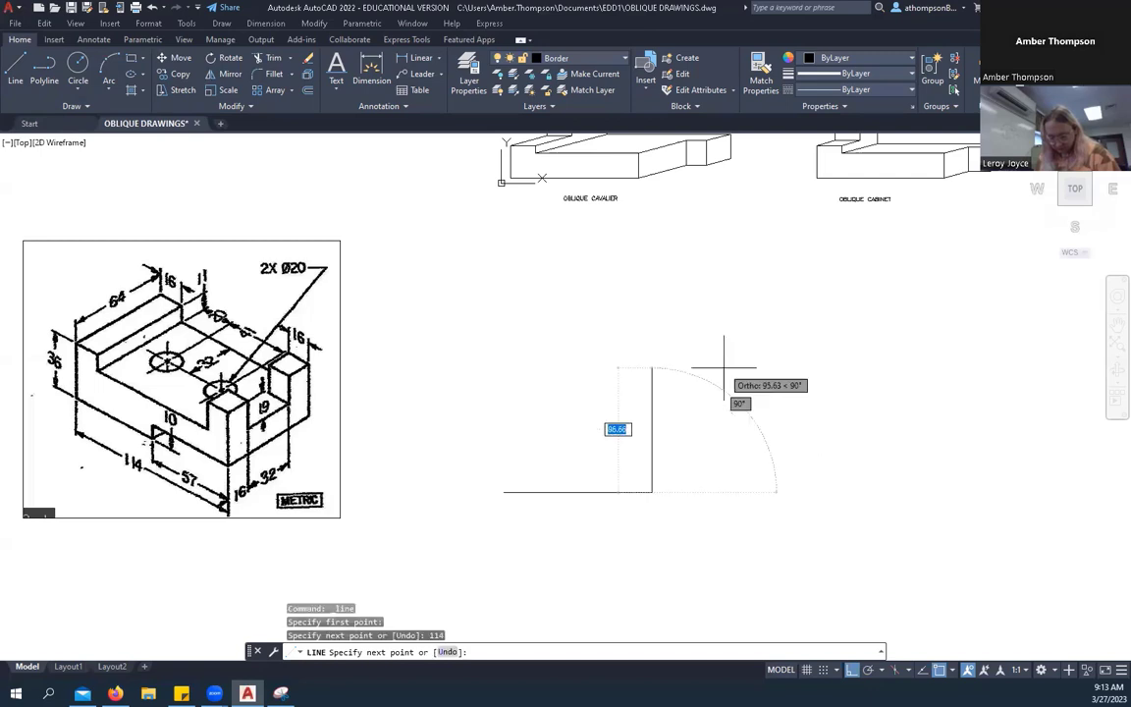
{"action": "right_click", "coordinate": [730, 374]}
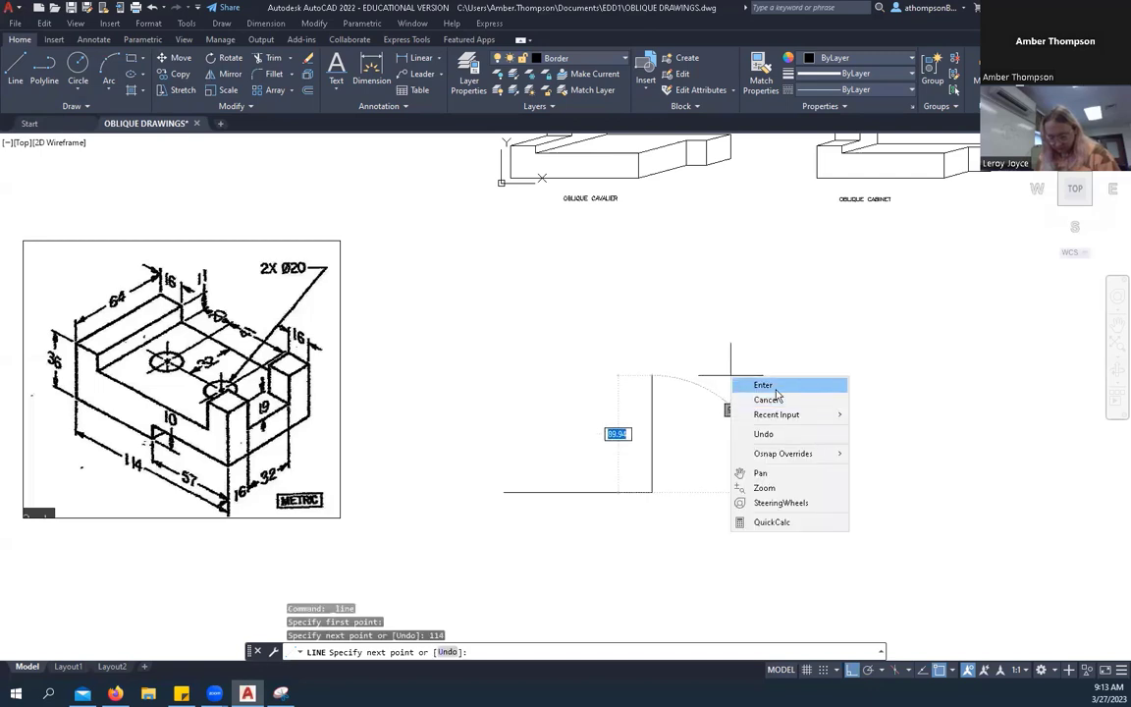
{"action": "left_click", "coordinate": [752, 384]}
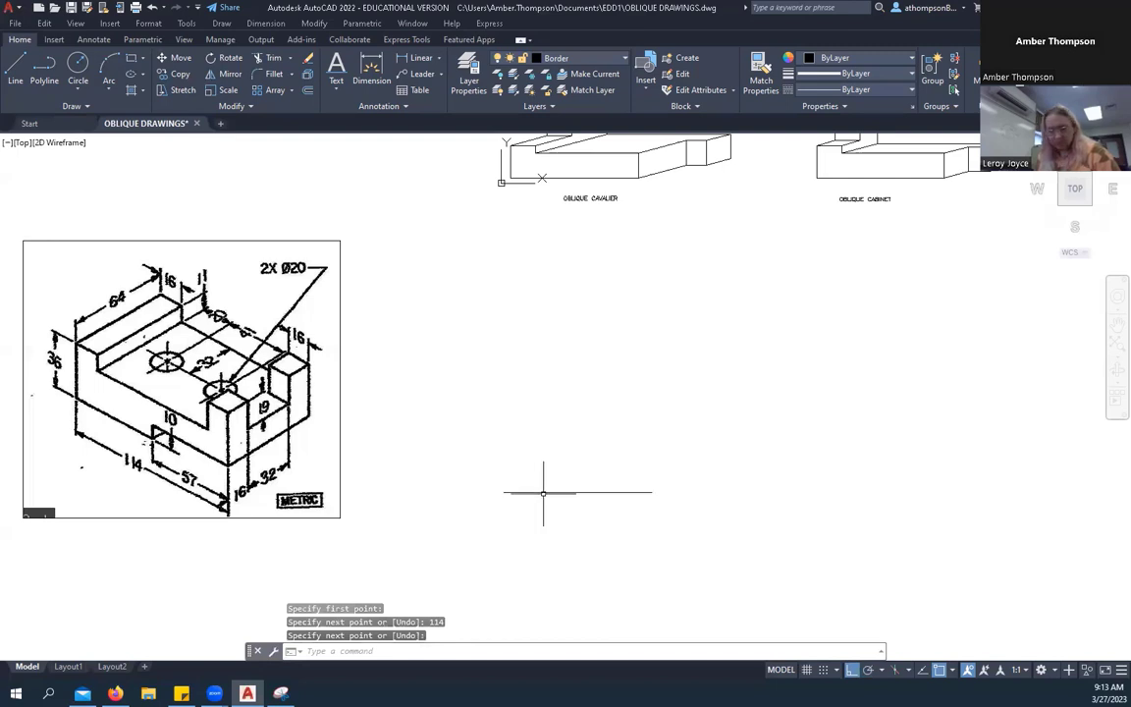
From the base line's left end, draw lines 36 up, 16 right and 11 down.
{"action": "left_click", "coordinate": [13, 69]}
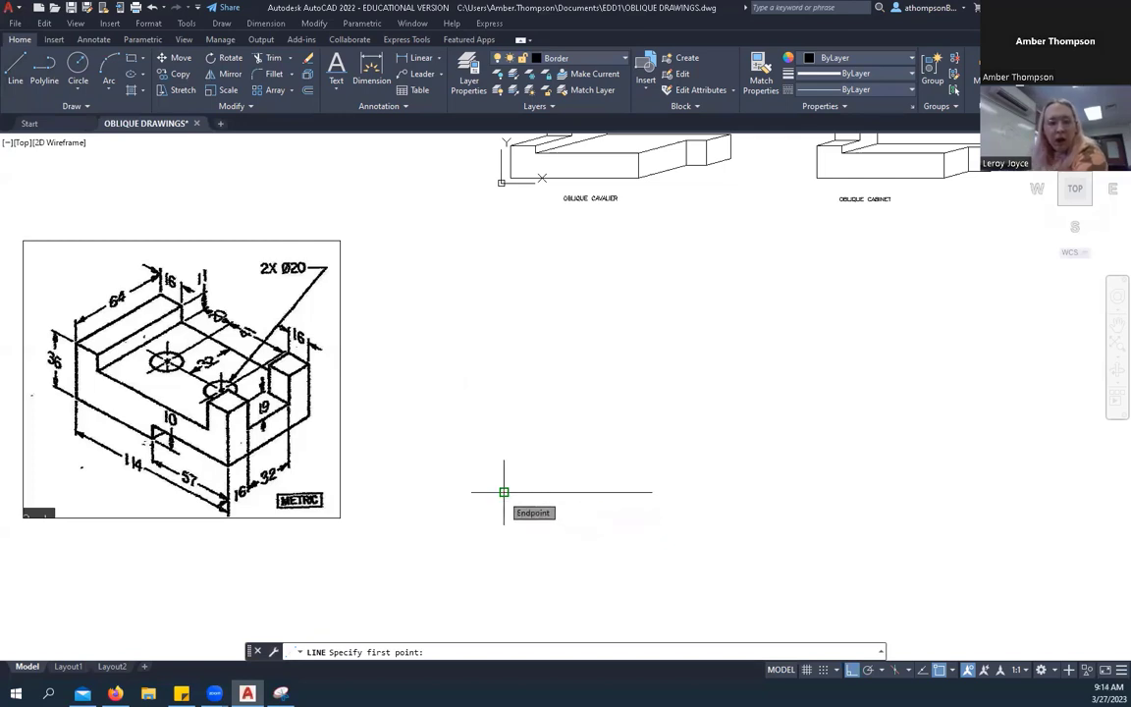
{"action": "left_click", "coordinate": [504, 492]}
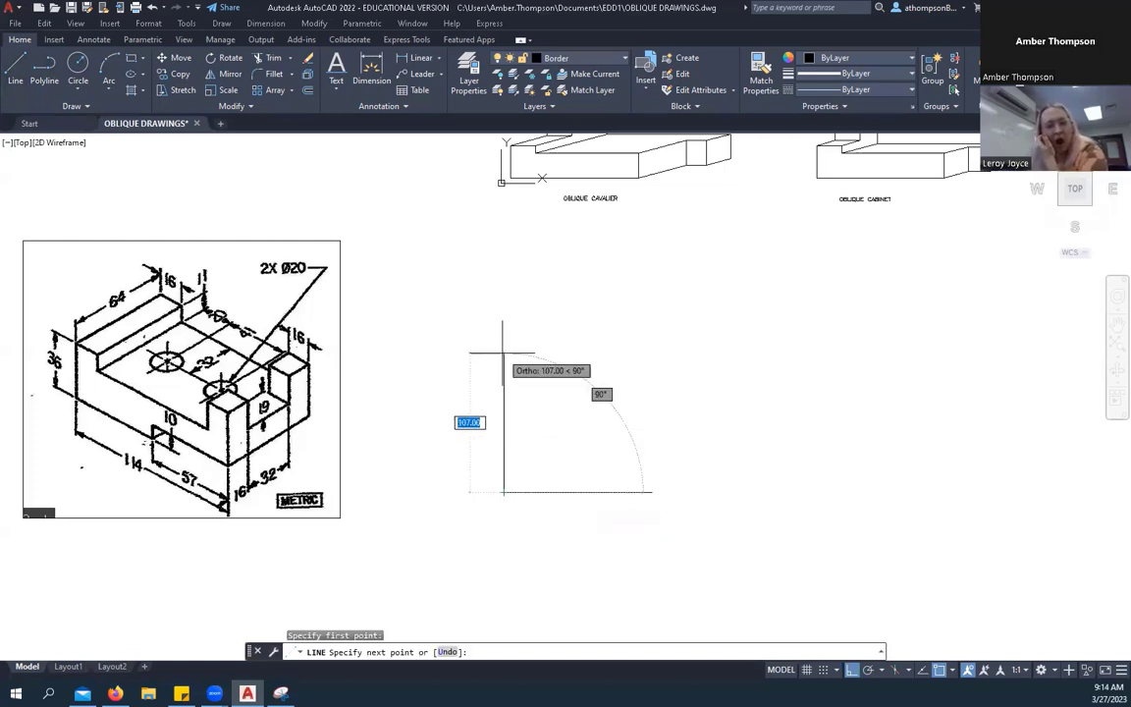
{"action": "type", "text": "36"}
{"action": "key", "text": "Return"}
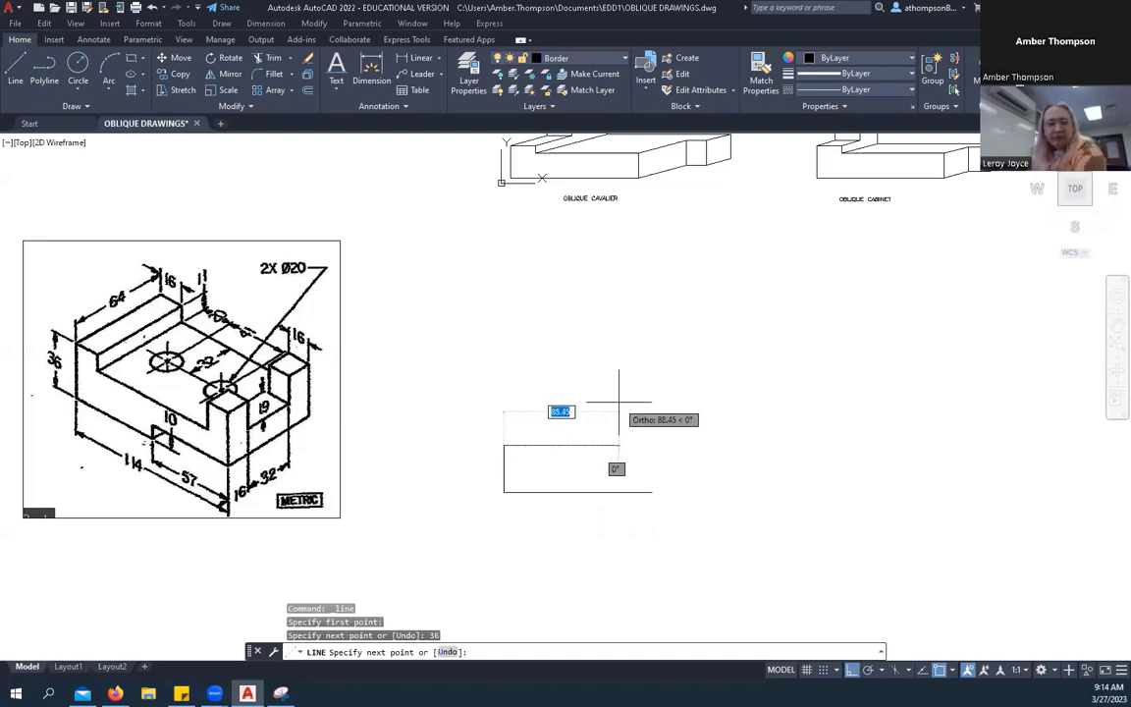
{"action": "type", "text": "16"}
{"action": "key", "text": "Return"}
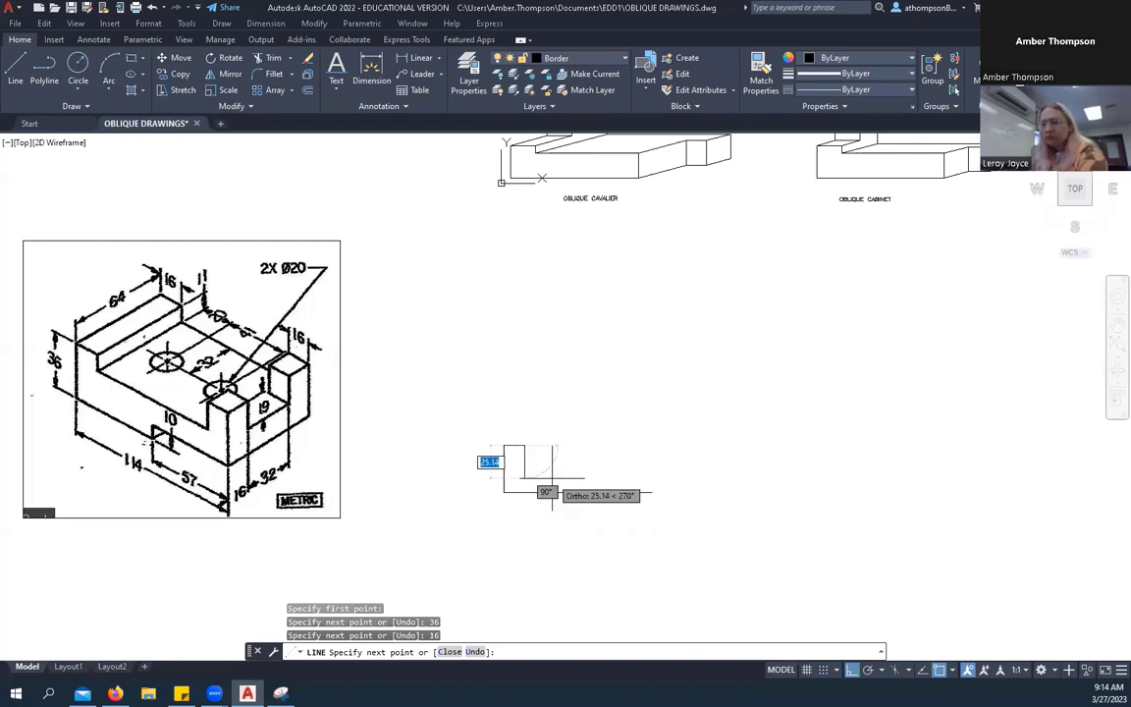
{"action": "type", "text": "11"}
{"action": "key", "text": "Return"}
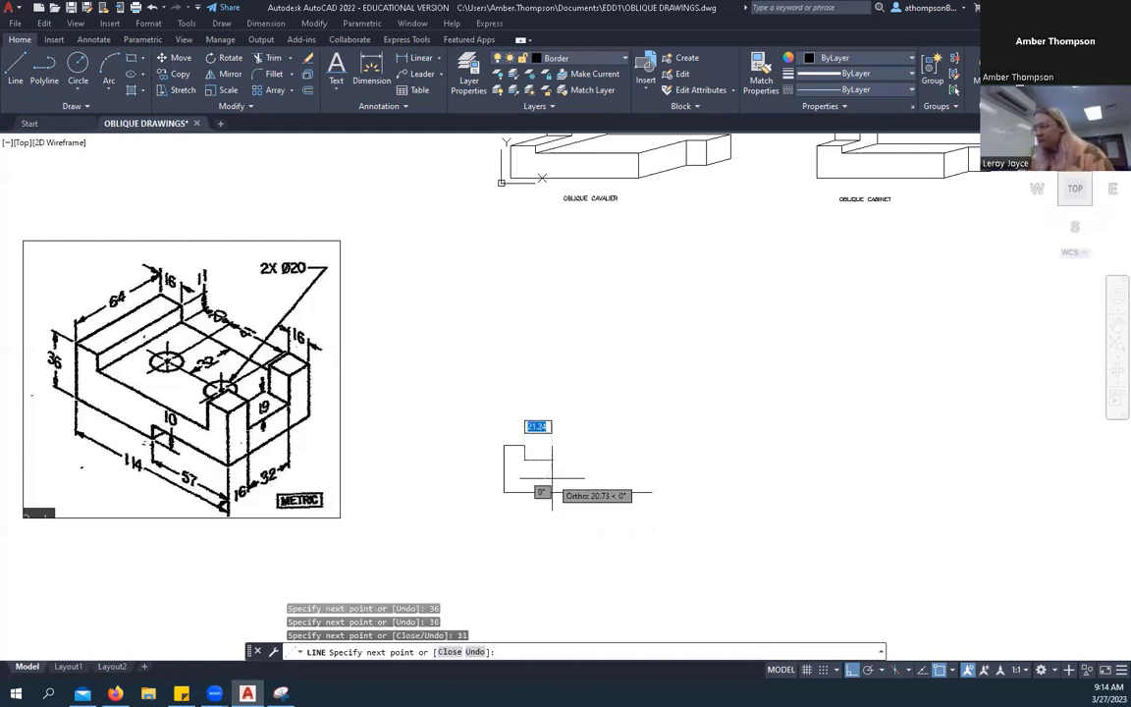
{"action": "right_click", "coordinate": [690, 439]}
{"action": "left_click", "coordinate": [709, 446]}
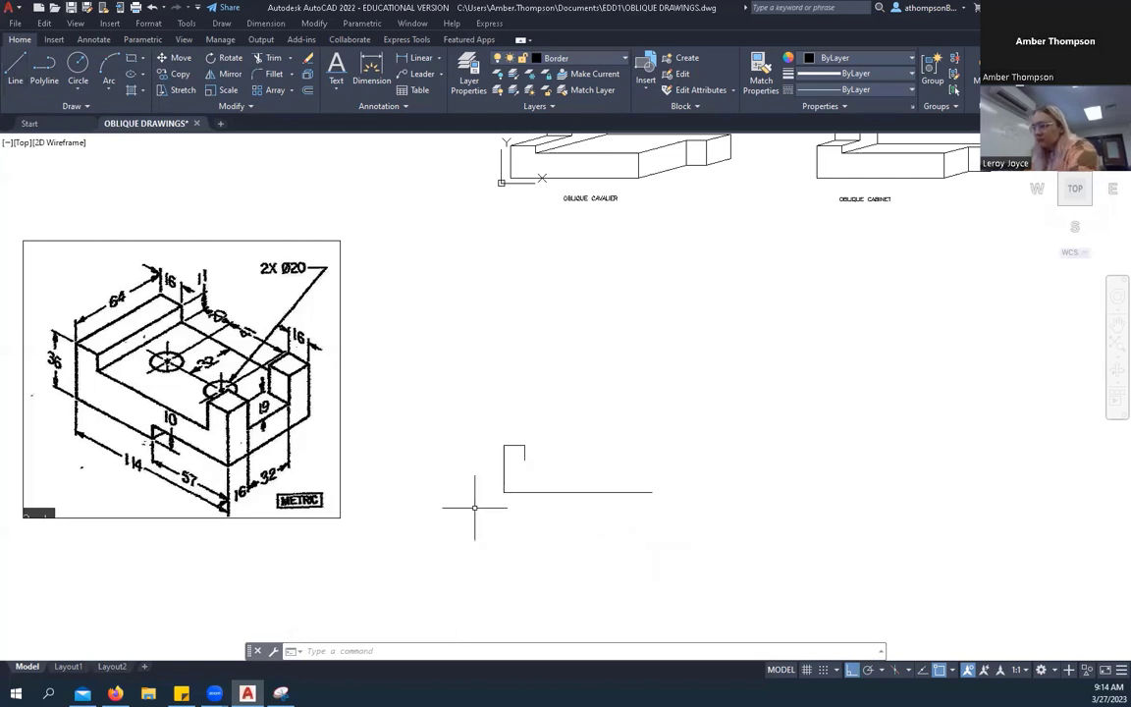
From the bottom line's right end, draw a line 57 to the left, then 10 up.
{"action": "scroll", "coordinate": [474, 508], "scroll_direction": "up", "scroll_amount": 2}
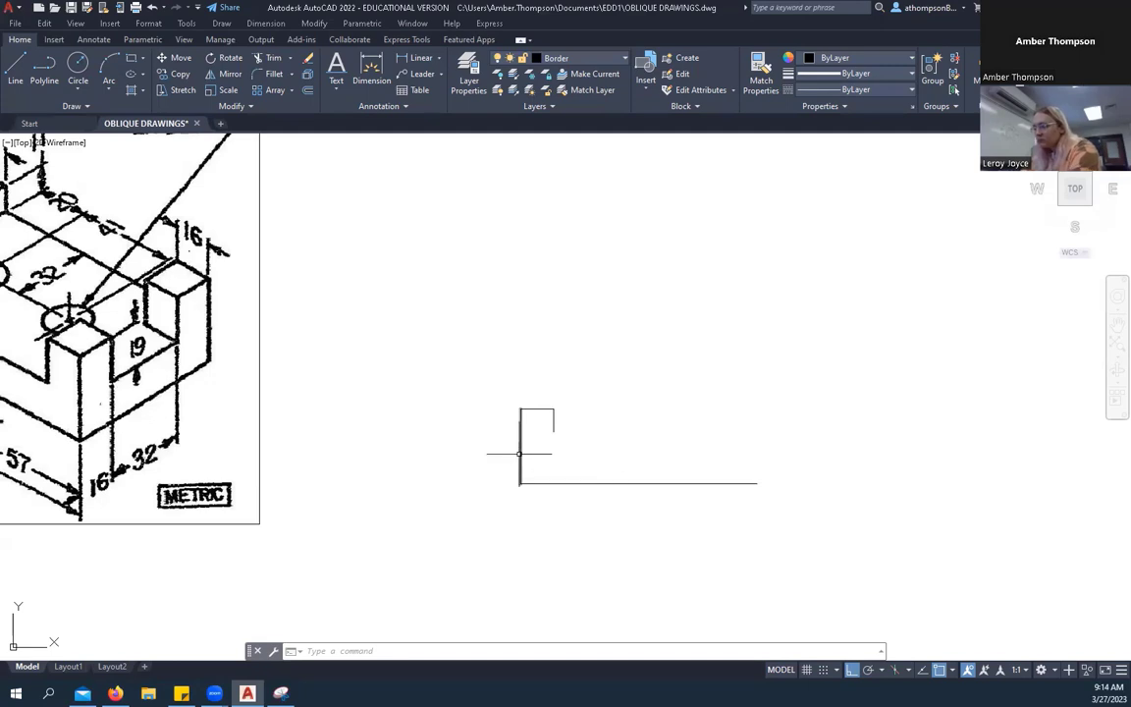
{"action": "scroll", "coordinate": [545, 407], "scroll_direction": "down", "scroll_amount": 2}
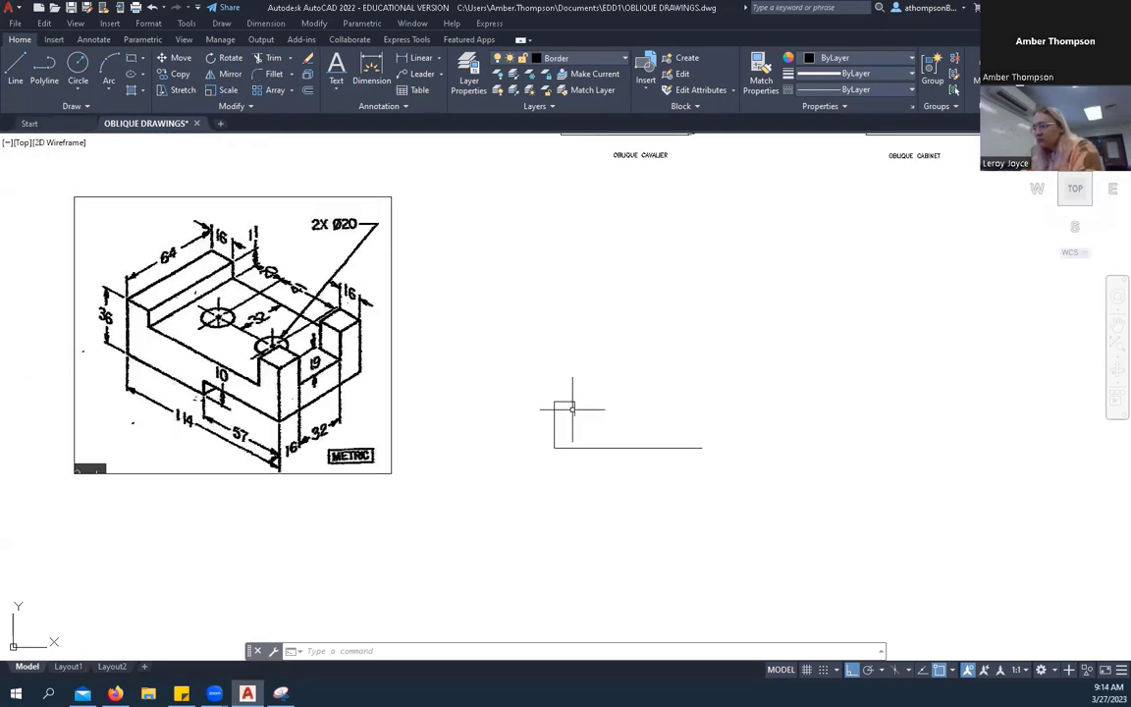
{"action": "middle_click_drag", "start_coordinate": [277, 478], "coordinate": [306, 487]}
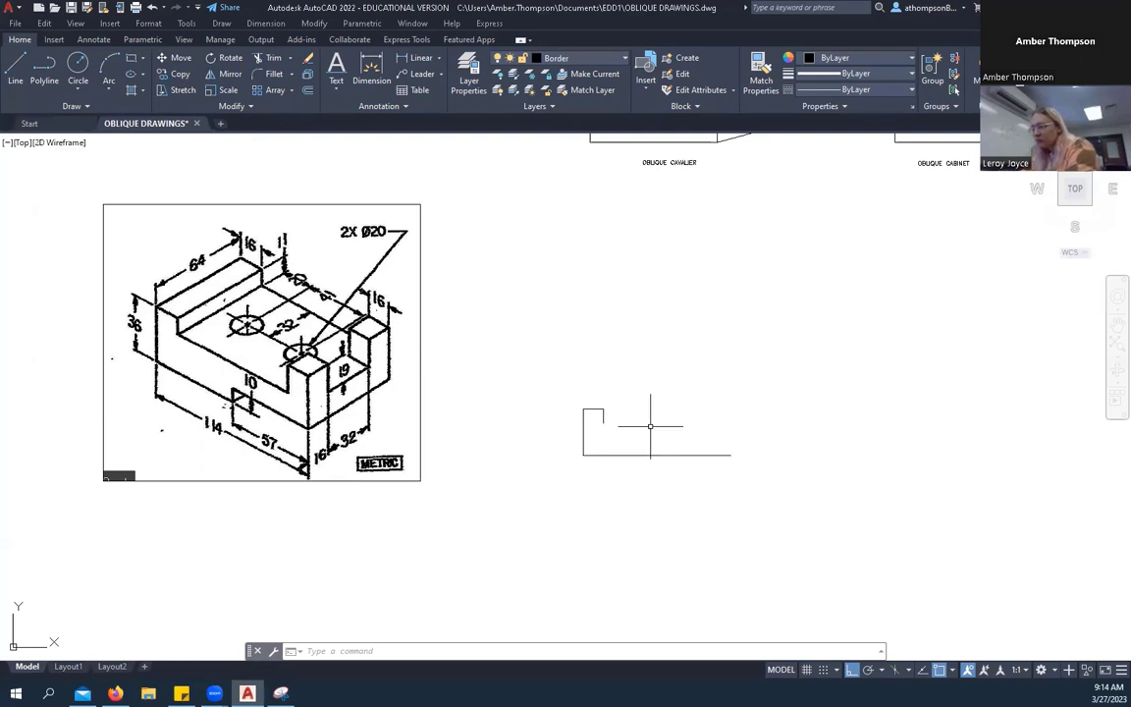
{"action": "left_click", "coordinate": [16, 67]}
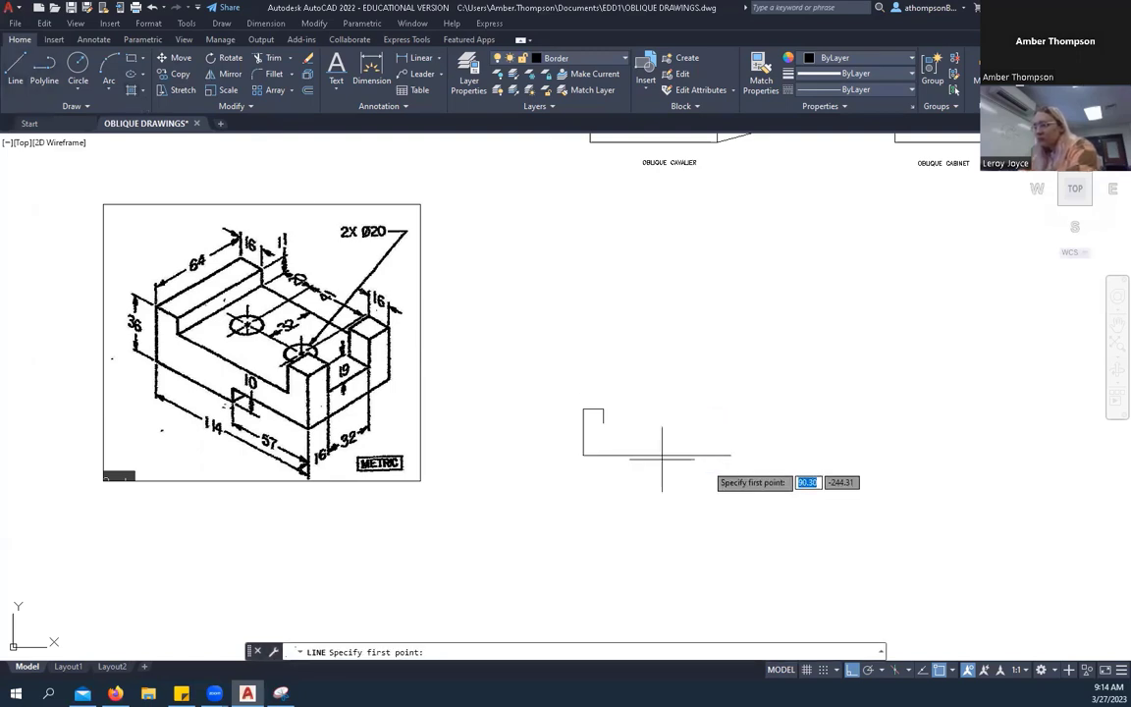
{"action": "left_click", "coordinate": [730, 456]}
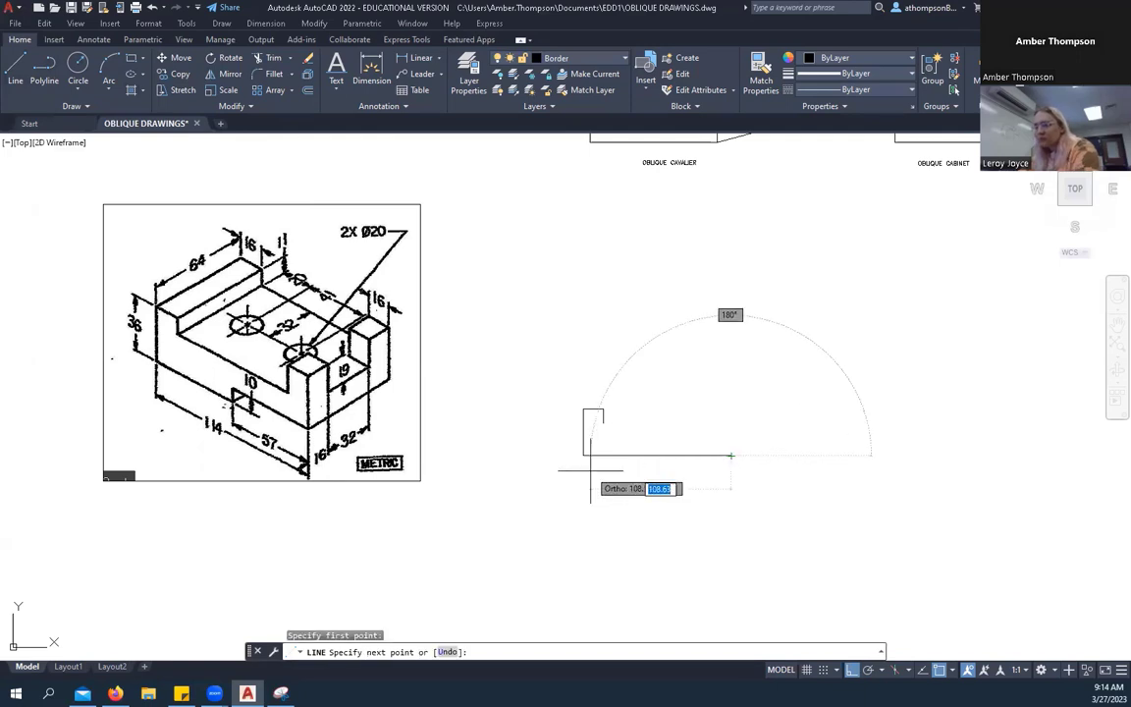
{"action": "type", "text": "57"}
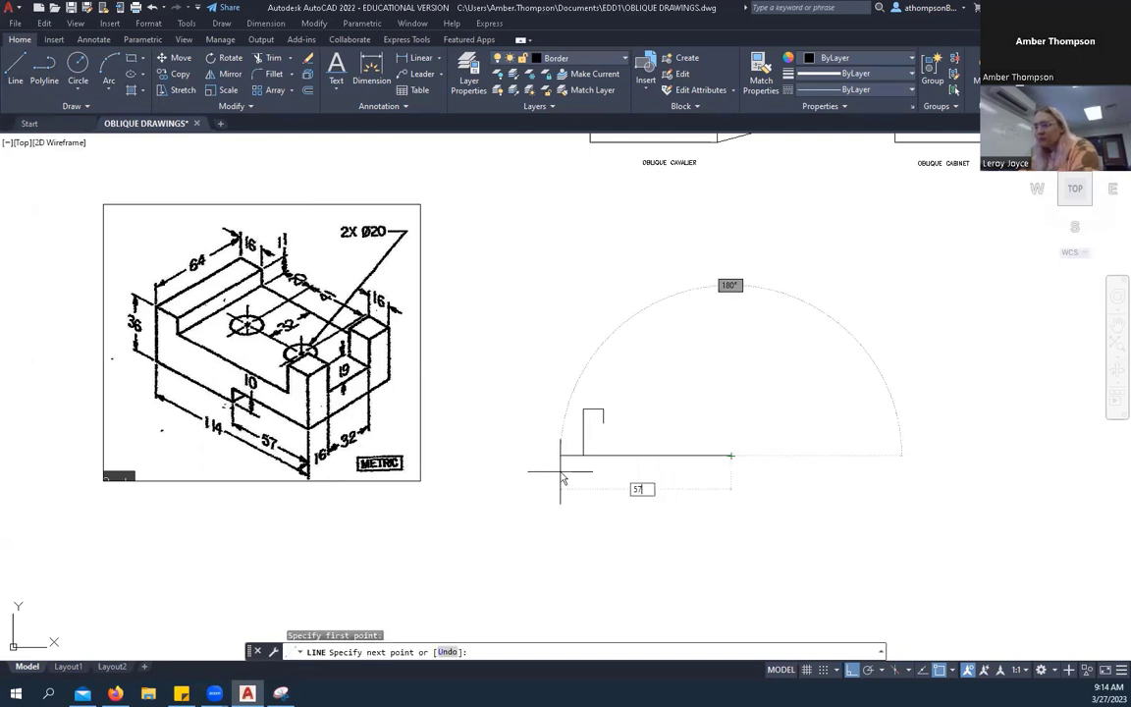
{"action": "key", "text": "Return"}
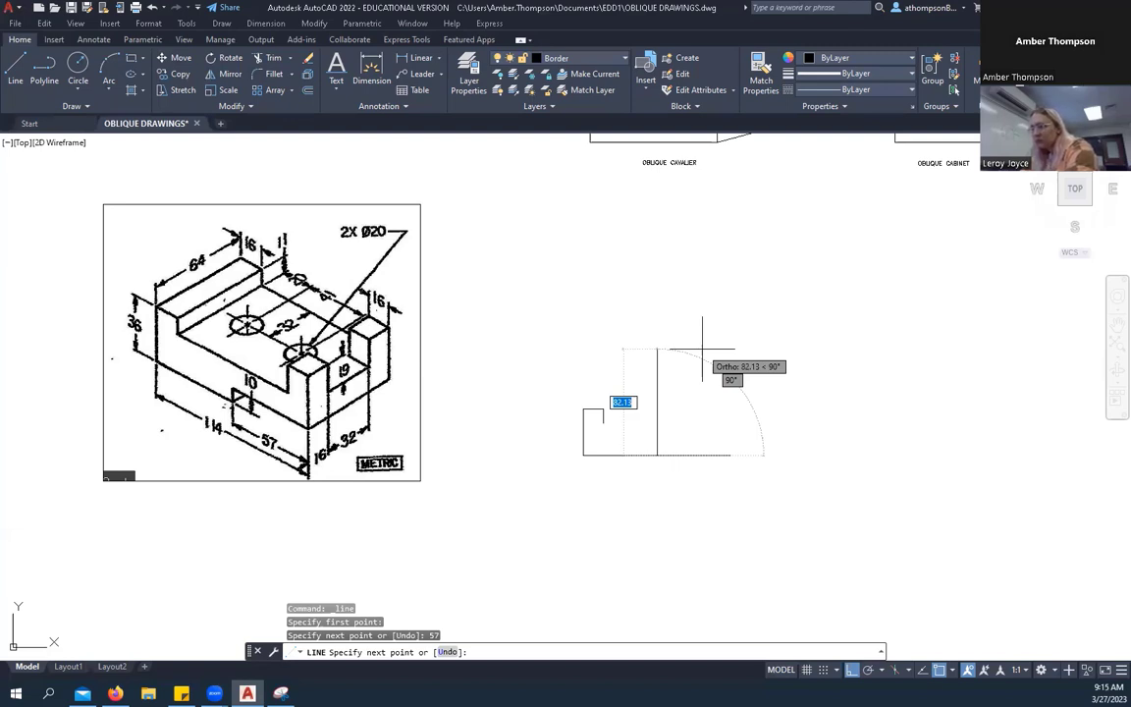
{"action": "type", "text": "1"}
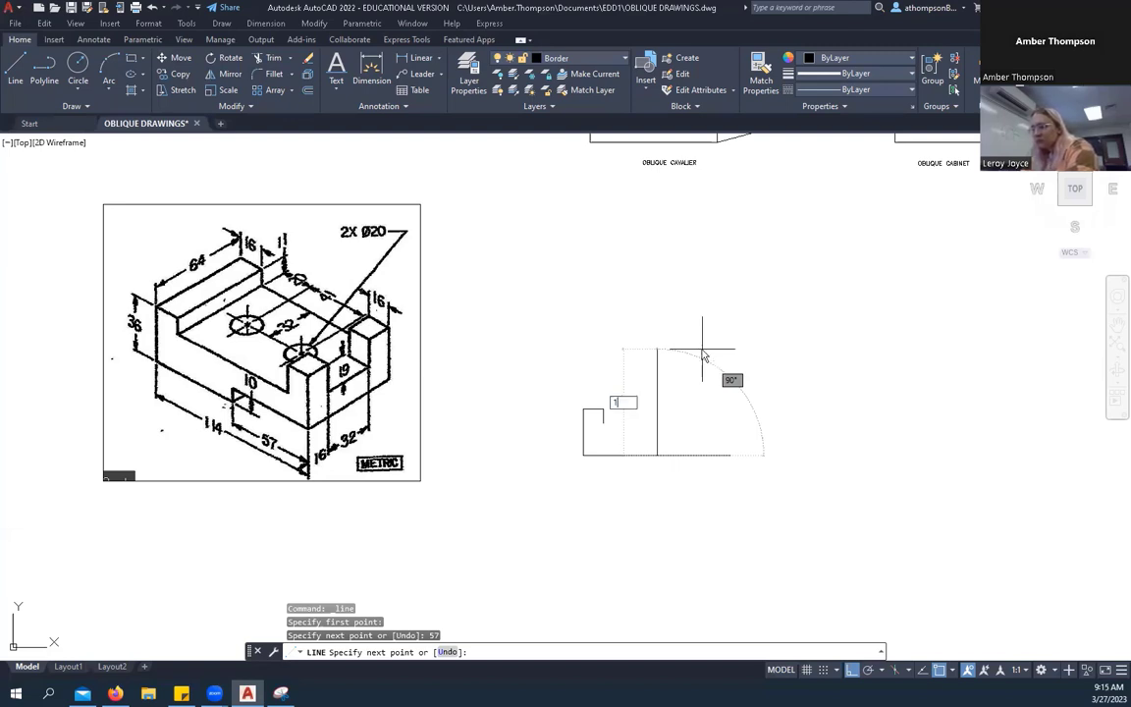
{"action": "type", "text": "0"}
{"action": "key", "text": "Return"}
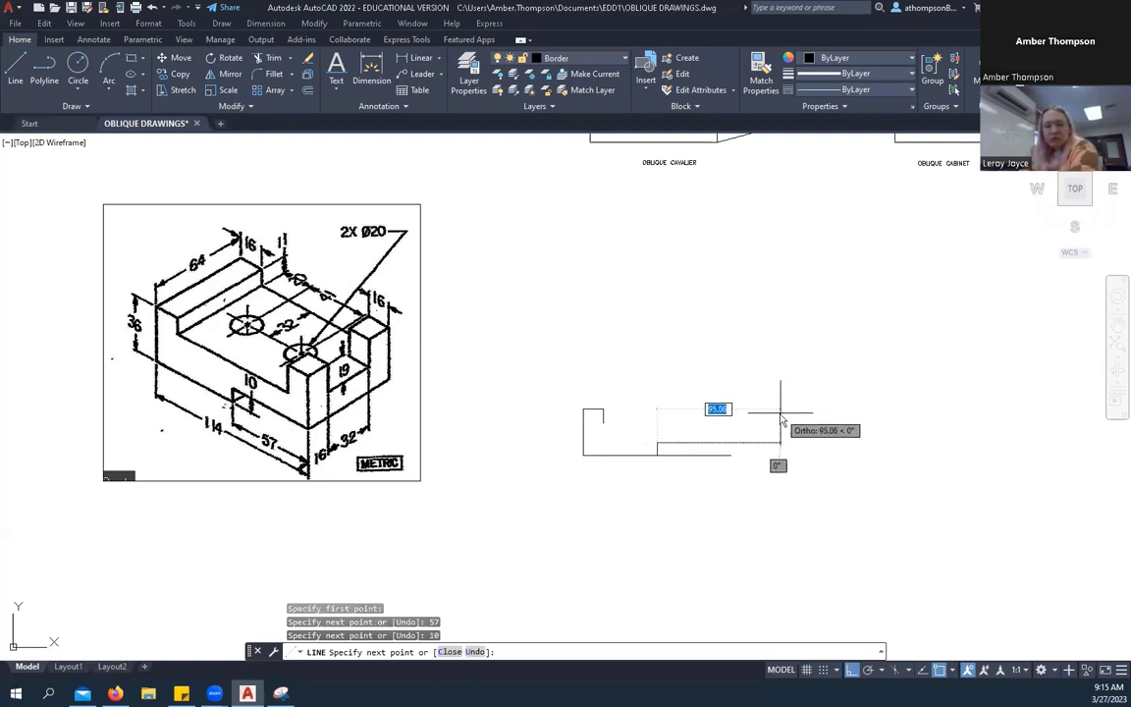
Draw a line 57 back to the right, then a tall vertical edge rising upward.
{"action": "type", "text": "576"}
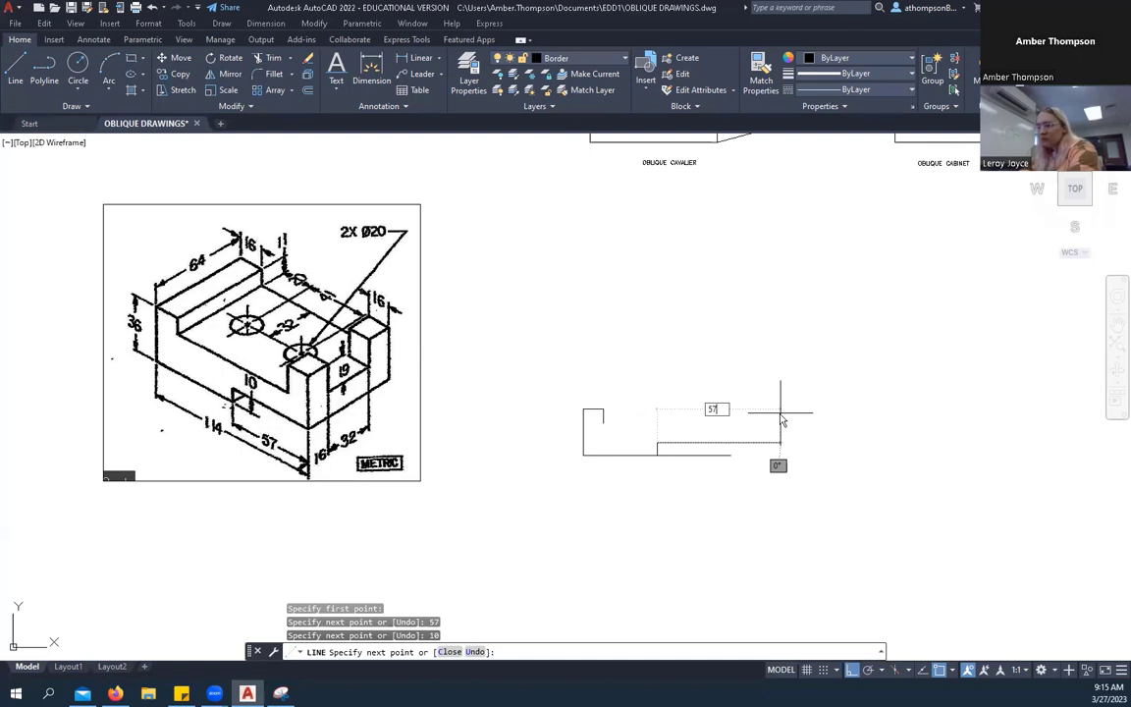
{"action": "key", "text": "Return"}
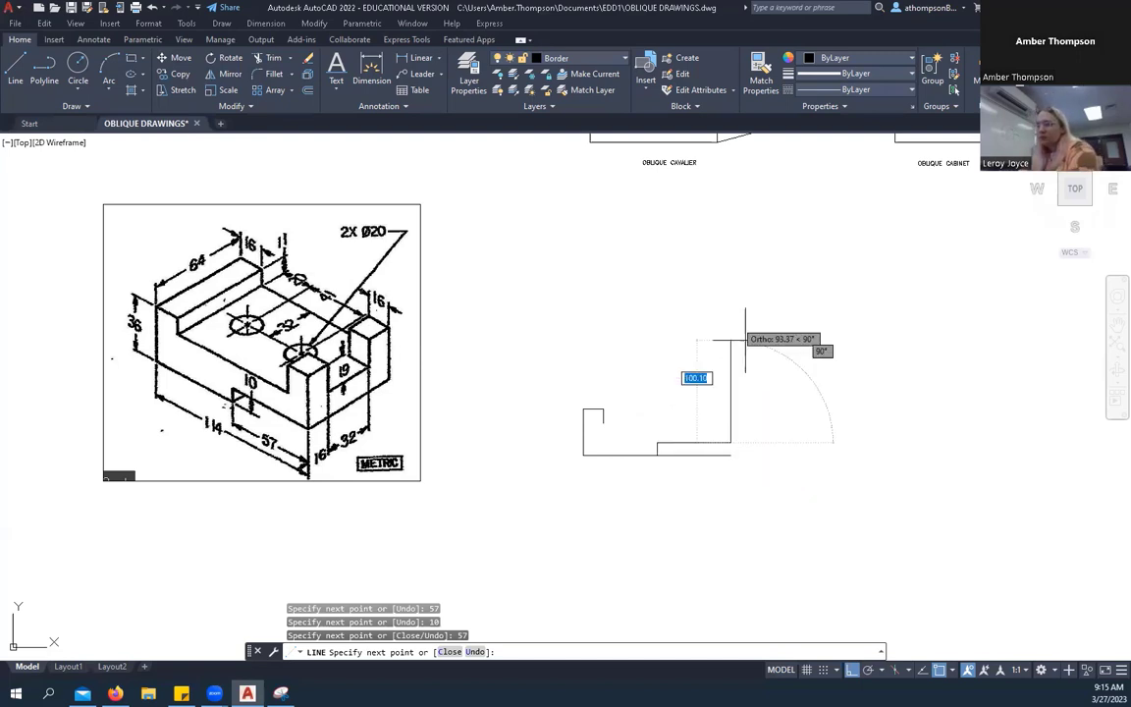
{"action": "left_click", "coordinate": [728, 282]}
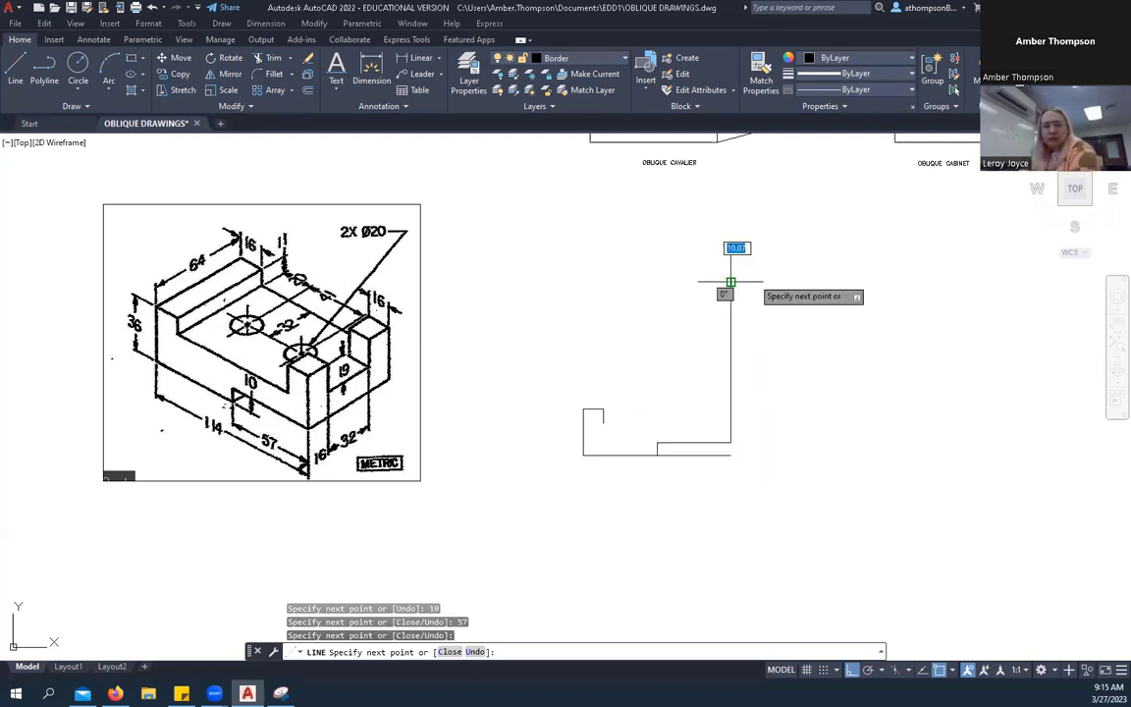
{"action": "right_click", "coordinate": [798, 275]}
{"action": "left_click", "coordinate": [820, 281]}
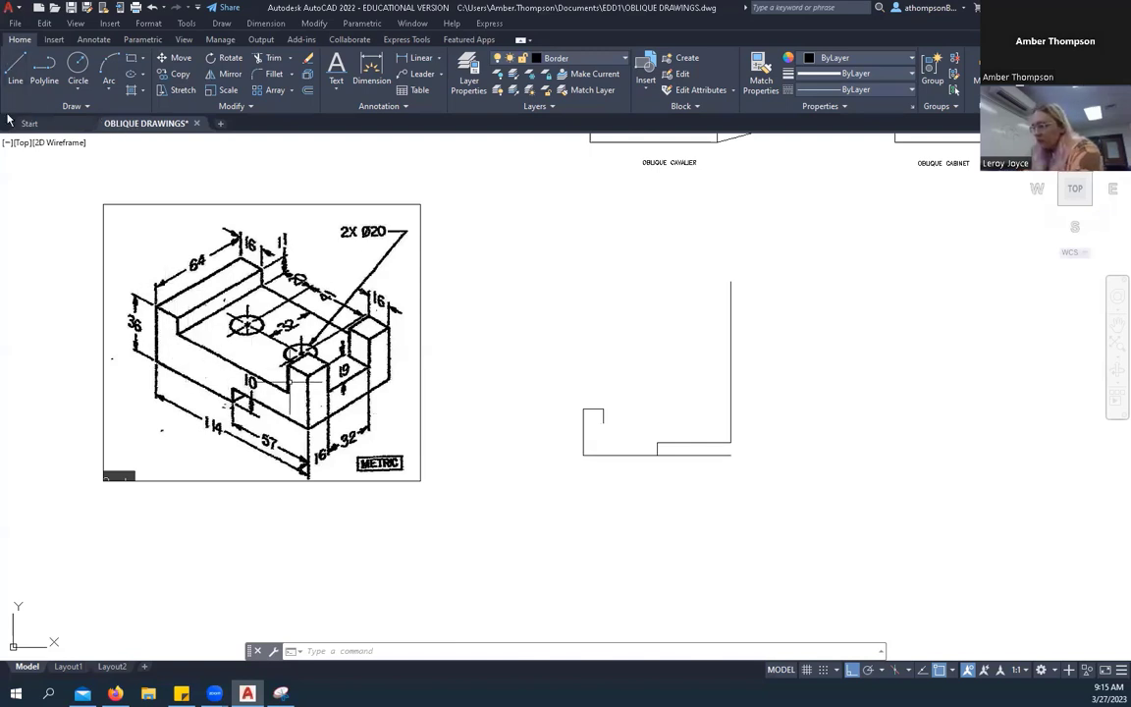
Draw a horizontal line from the left edge's top corner past the tall vertical edge.
{"action": "left_click", "coordinate": [15, 66]}
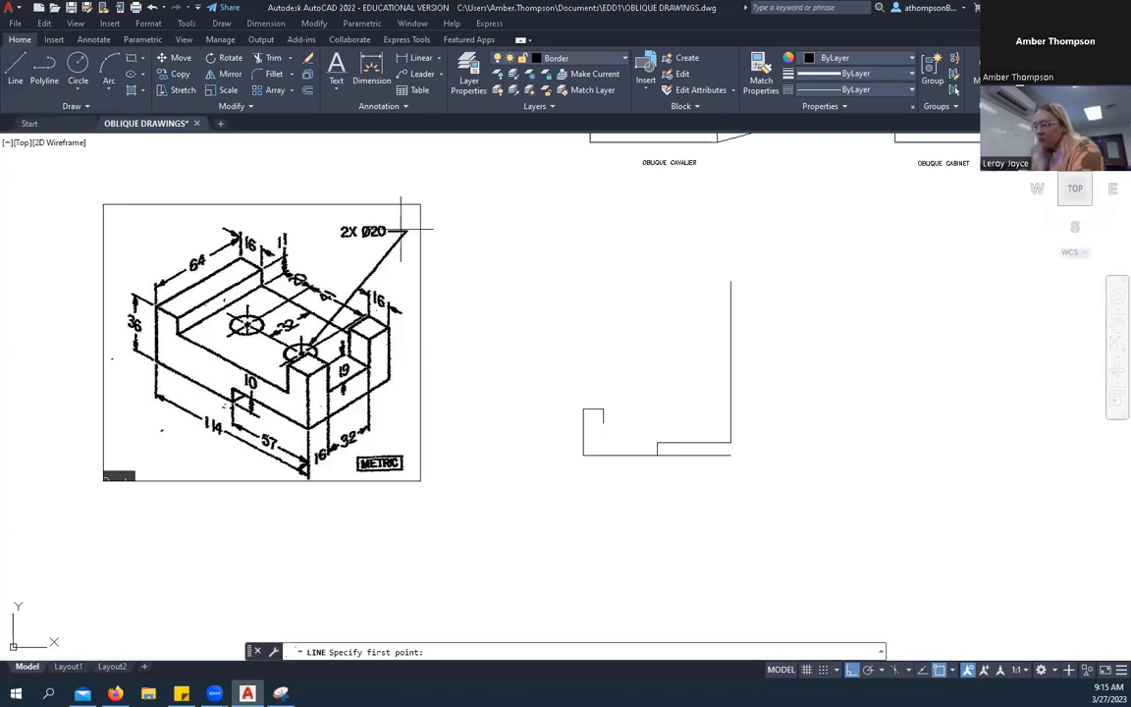
{"action": "left_click", "coordinate": [603, 422]}
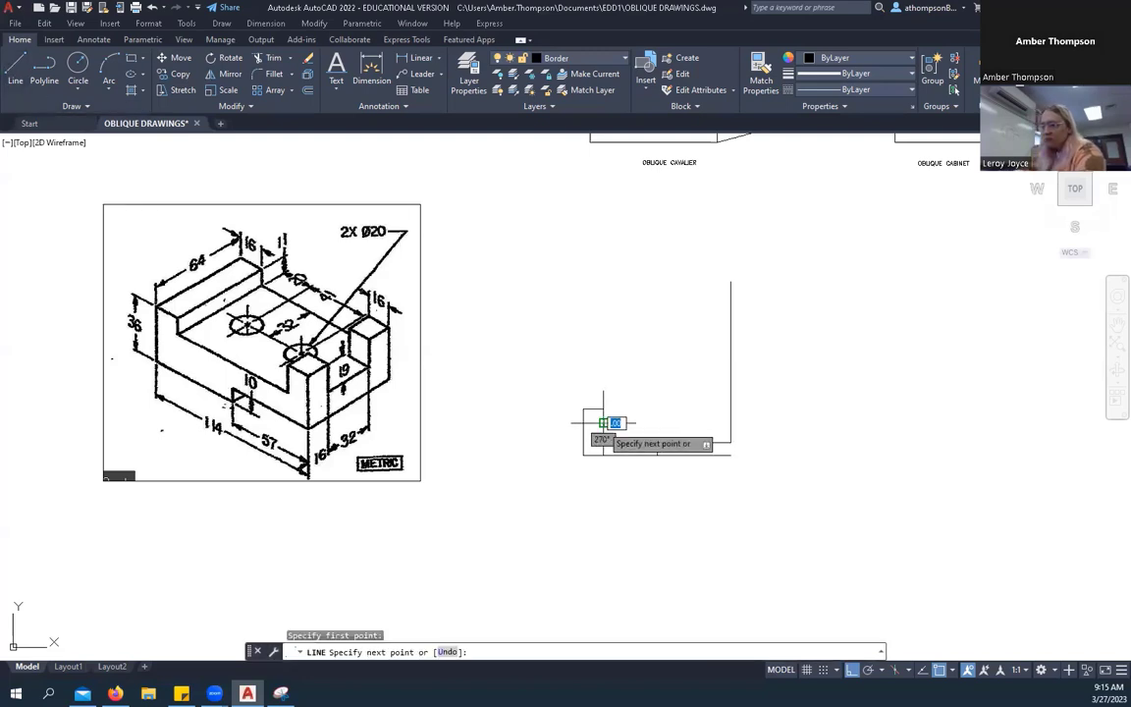
{"action": "left_click", "coordinate": [781, 422]}
{"action": "key", "text": "Return"}
{"action": "key", "text": "Return"}
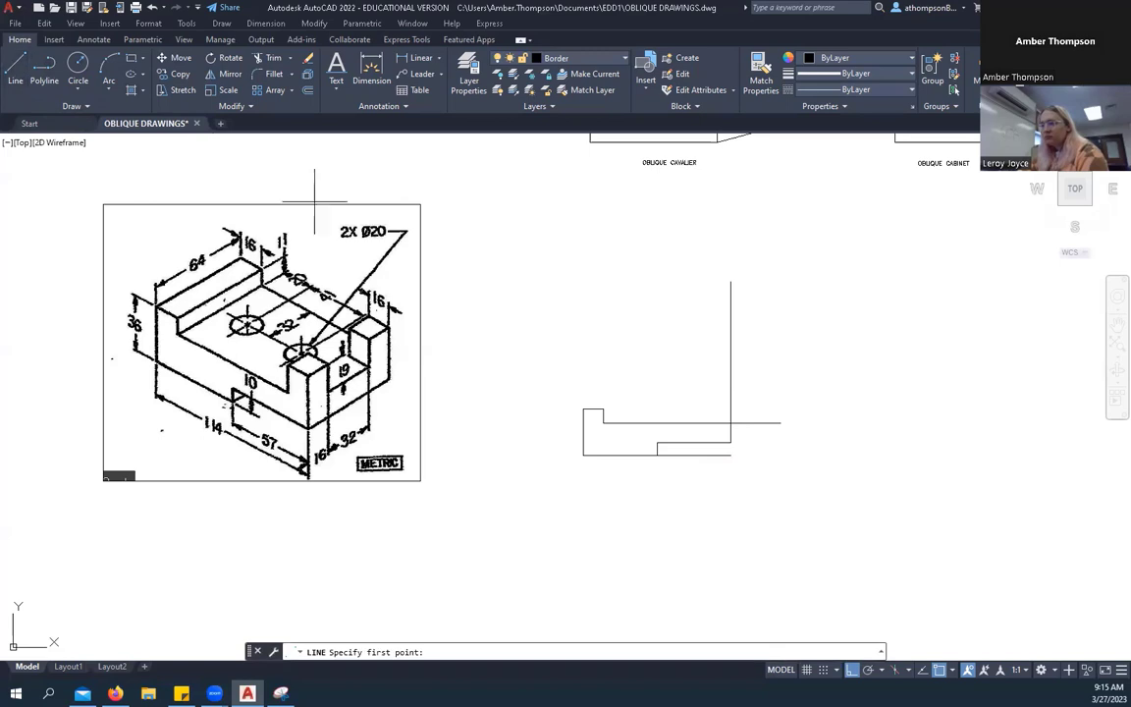
From that intersection, draw a line 19 up, then a 16-unit line to the left.
{"action": "left_click", "coordinate": [730, 422]}
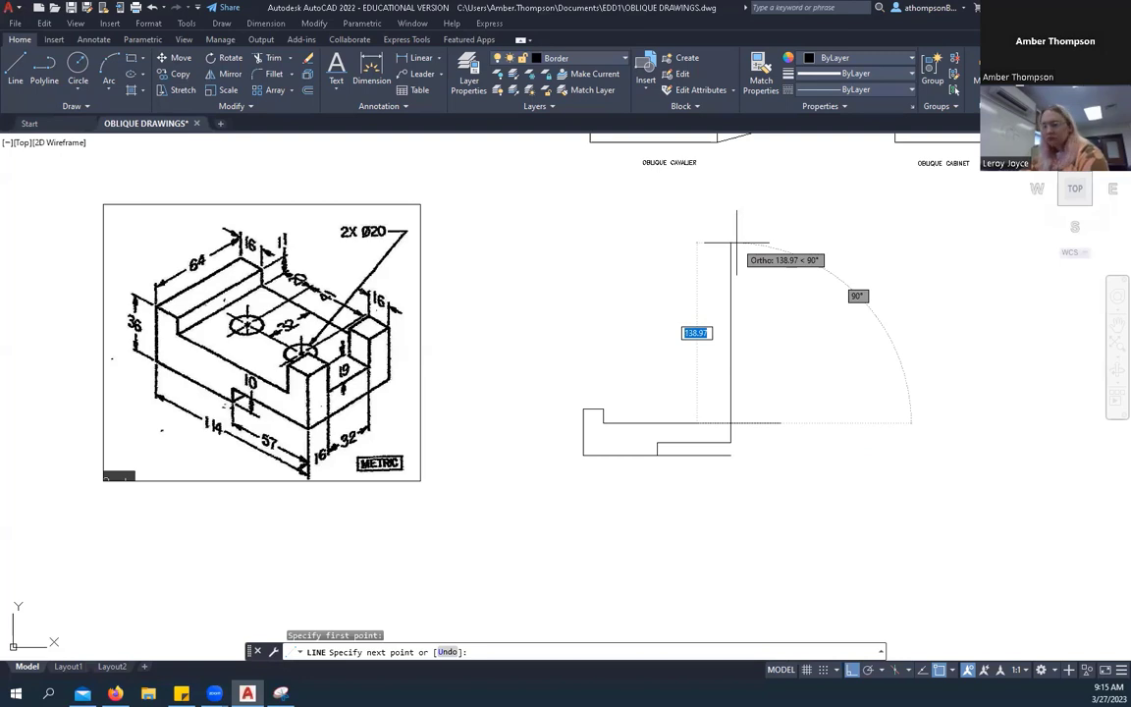
{"action": "type", "text": "19"}
{"action": "key", "text": "Return"}
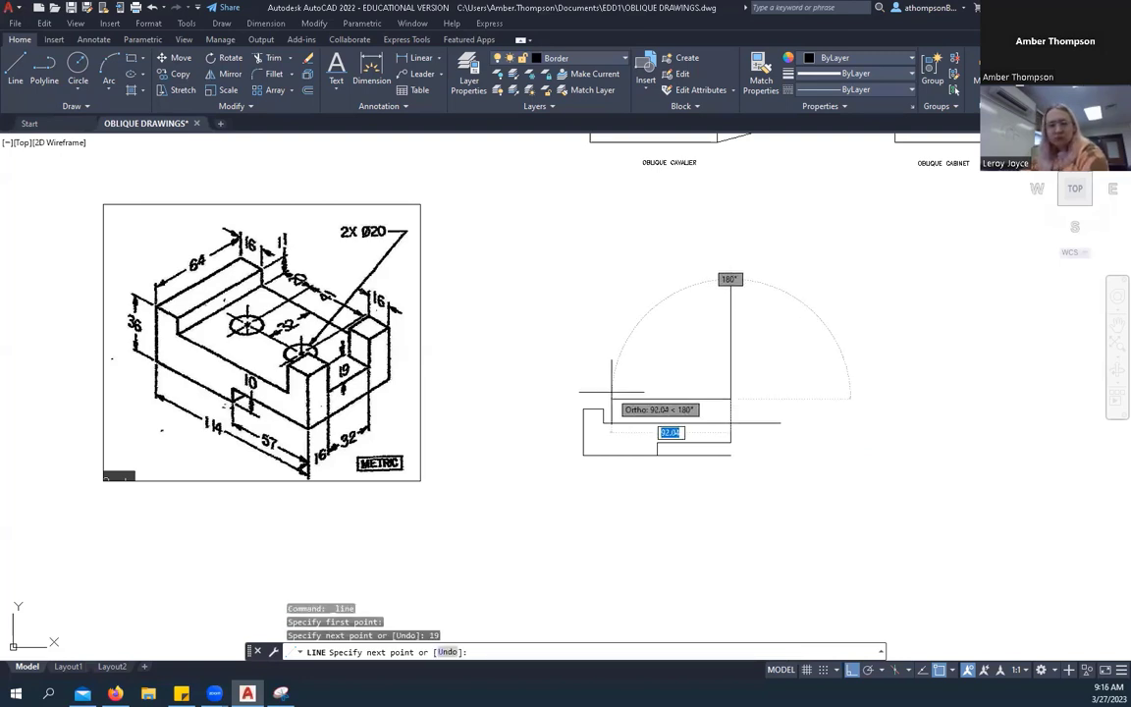
{"action": "type", "text": "16"}
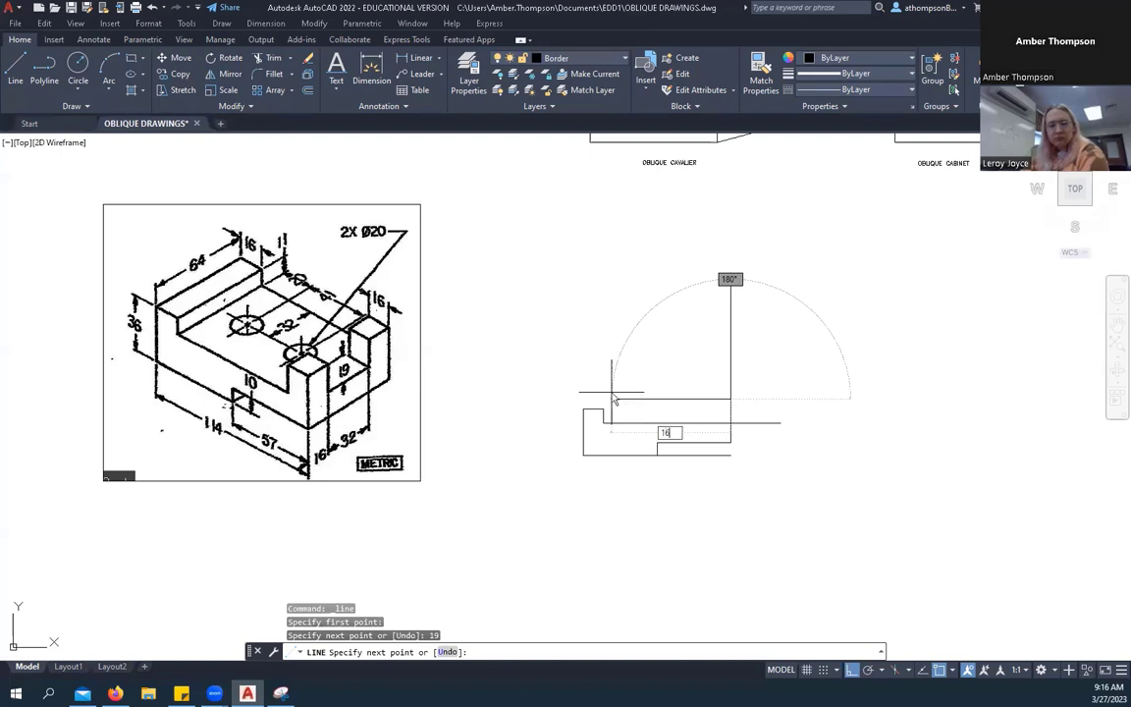
{"action": "key", "text": "Return"}
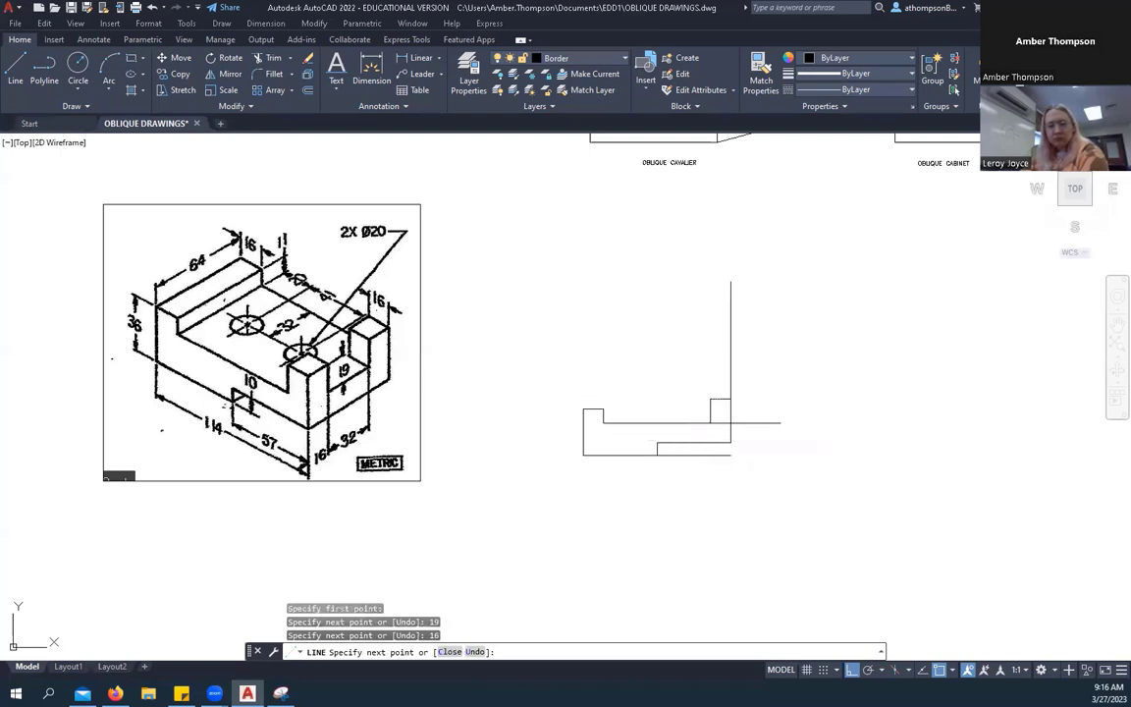
{"action": "right_click", "coordinate": [792, 368]}
{"action": "left_click", "coordinate": [811, 372]}
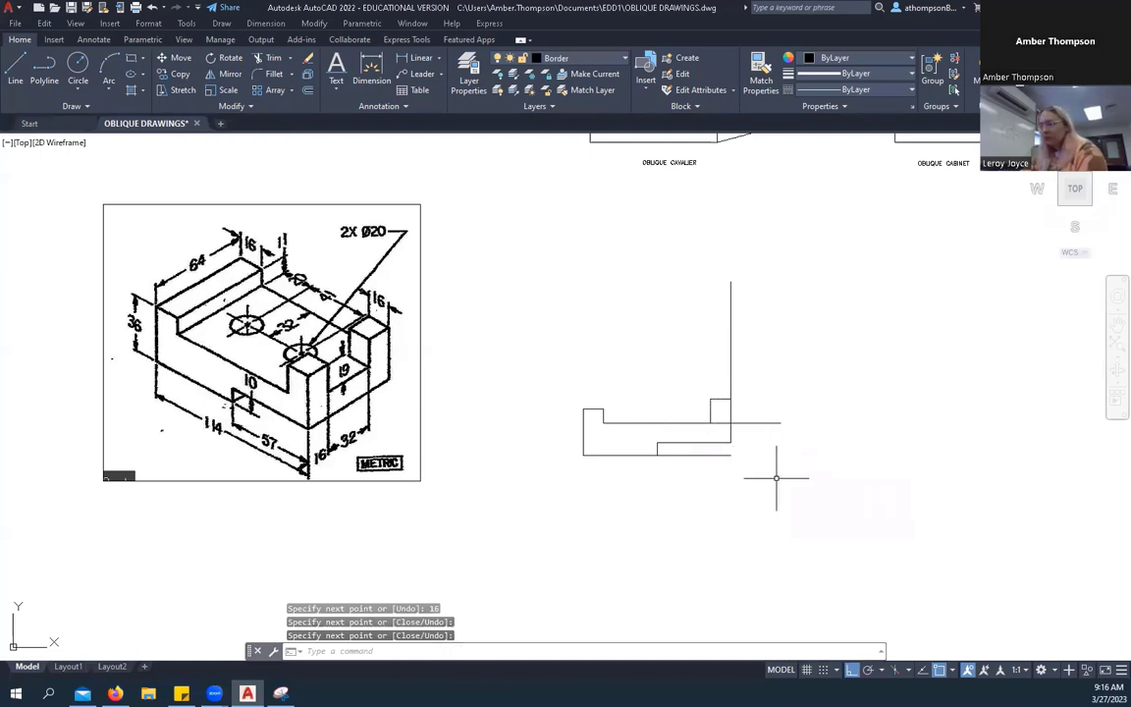
{"action": "scroll", "coordinate": [776, 478], "scroll_direction": "up", "scroll_amount": 2}
{"action": "middle_click_drag", "start_coordinate": [778, 469], "coordinate": [892, 523]}
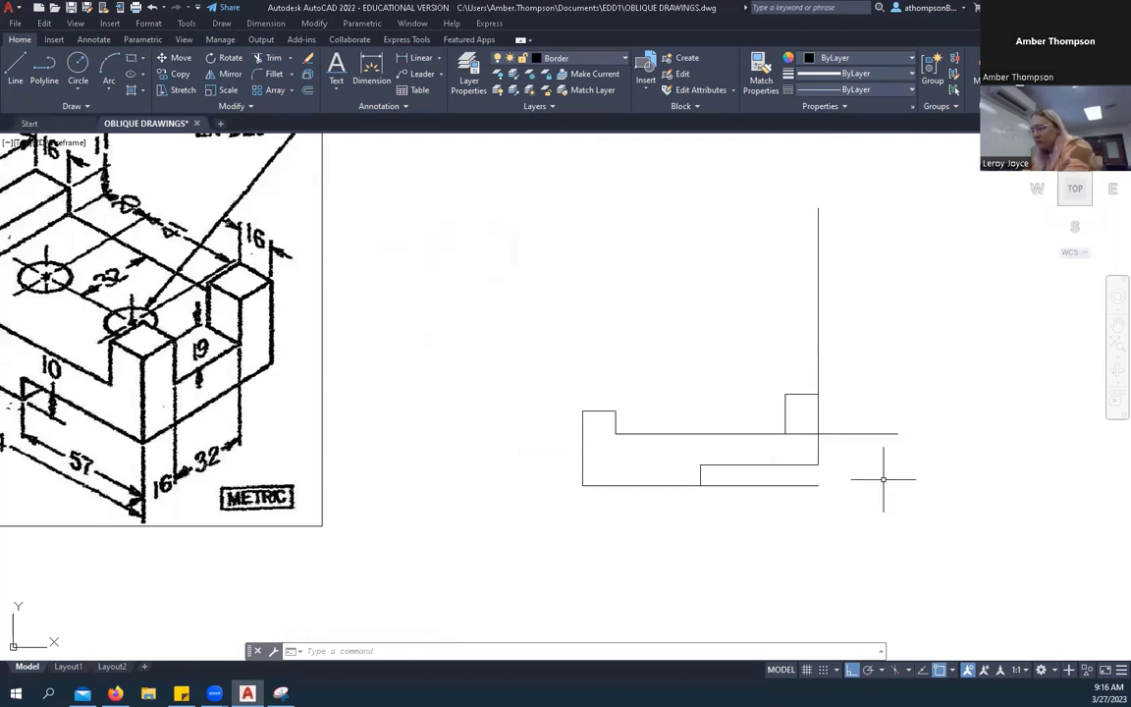
Trim the right-hand overhangs of the horizontal line and the bottom line.
{"action": "scroll", "coordinate": [889, 469], "scroll_direction": "down", "scroll_amount": 2}
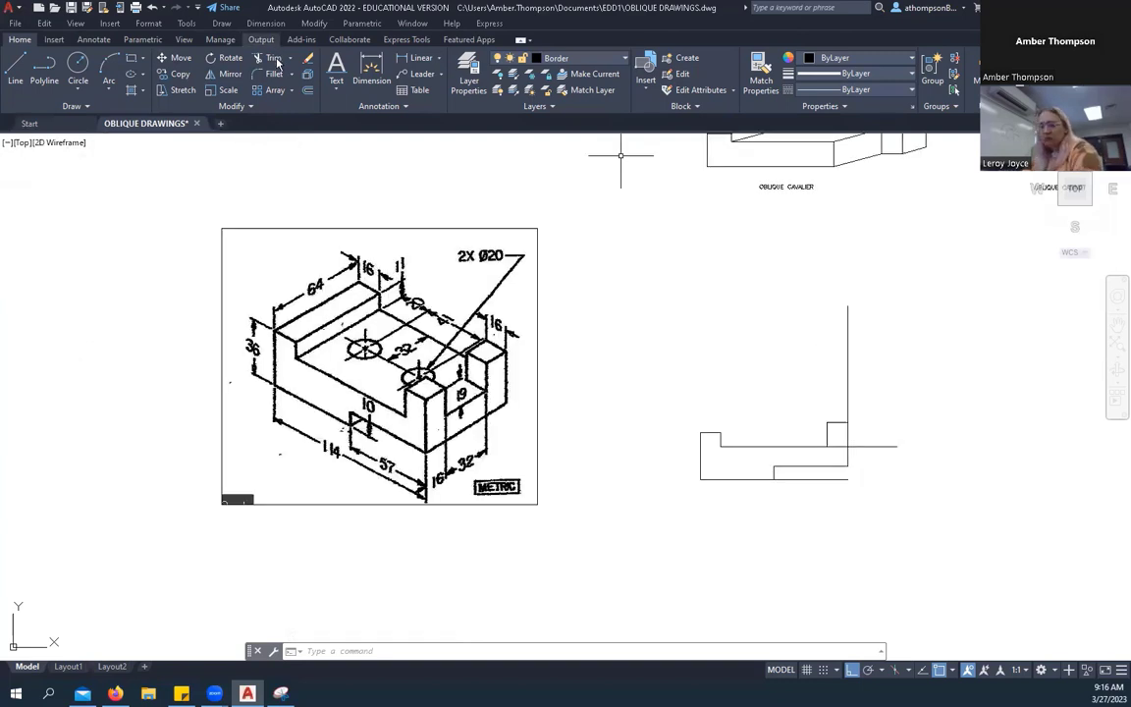
{"action": "type", "text": "tr"}
{"action": "key", "text": "Return"}
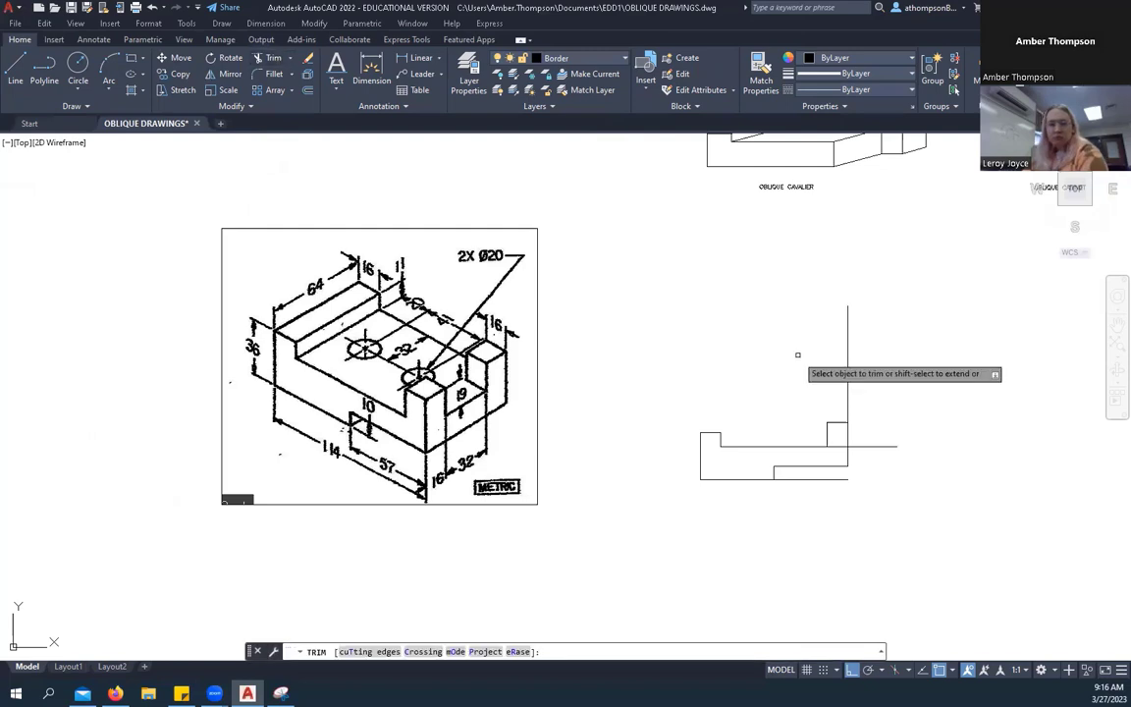
{"action": "left_click", "coordinate": [872, 447]}
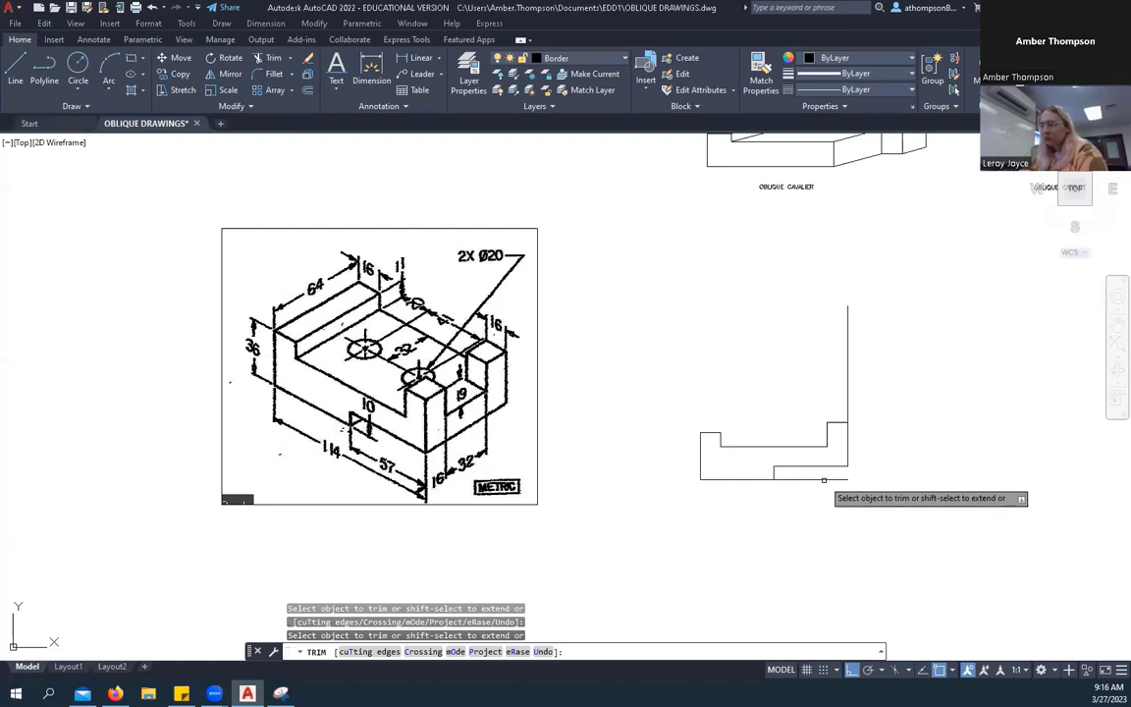
{"action": "left_click", "coordinate": [841, 479]}
{"action": "key", "text": "Escape"}
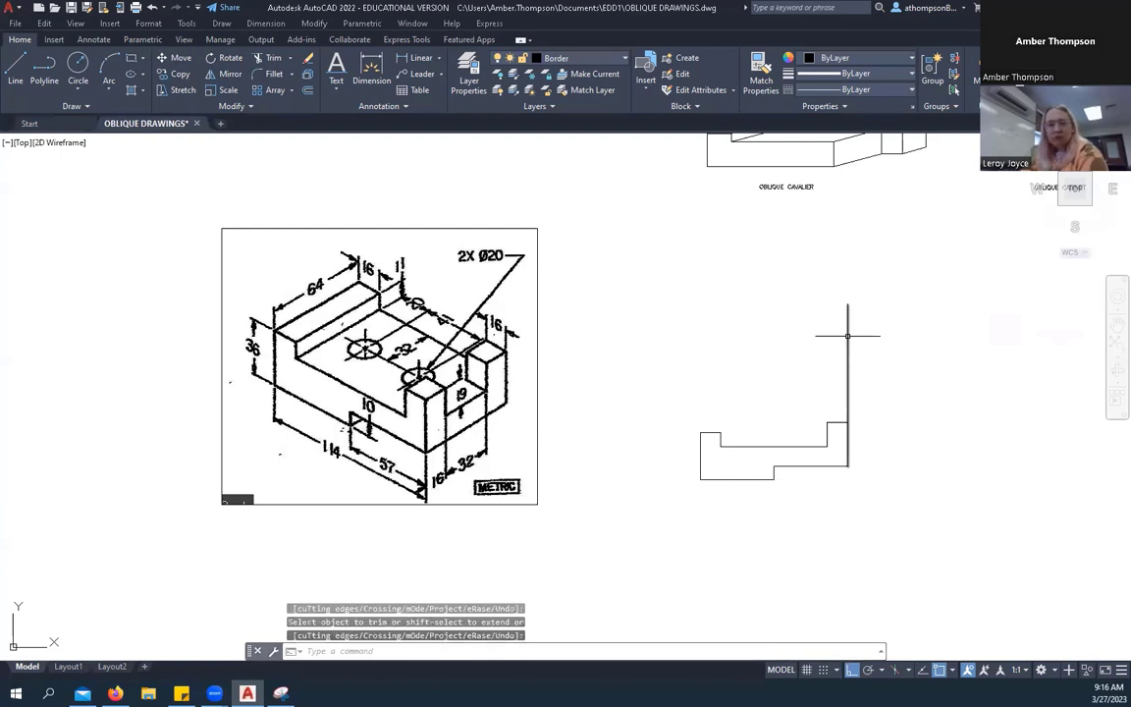
Shorten the tall right vertical line with its grip down to the step corner.
{"action": "left_click", "coordinate": [848, 324]}
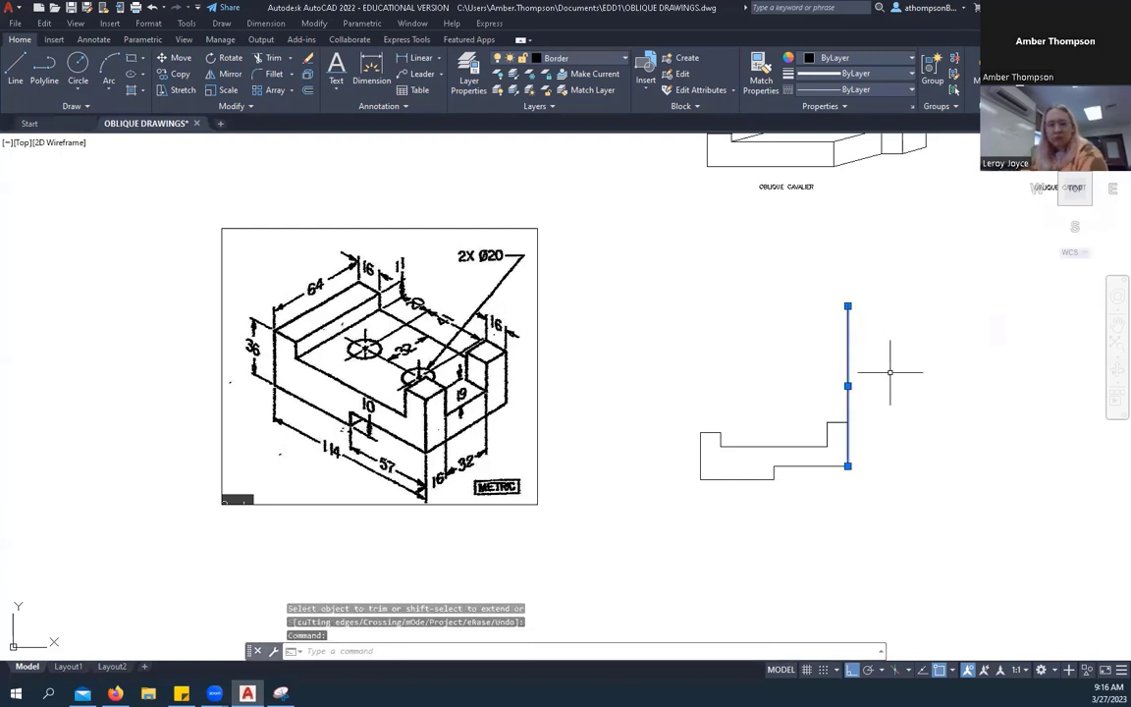
{"action": "left_click", "coordinate": [848, 306]}
{"action": "left_click", "coordinate": [848, 422]}
{"action": "key", "text": "Escape"}
{"action": "key", "text": "Escape"}
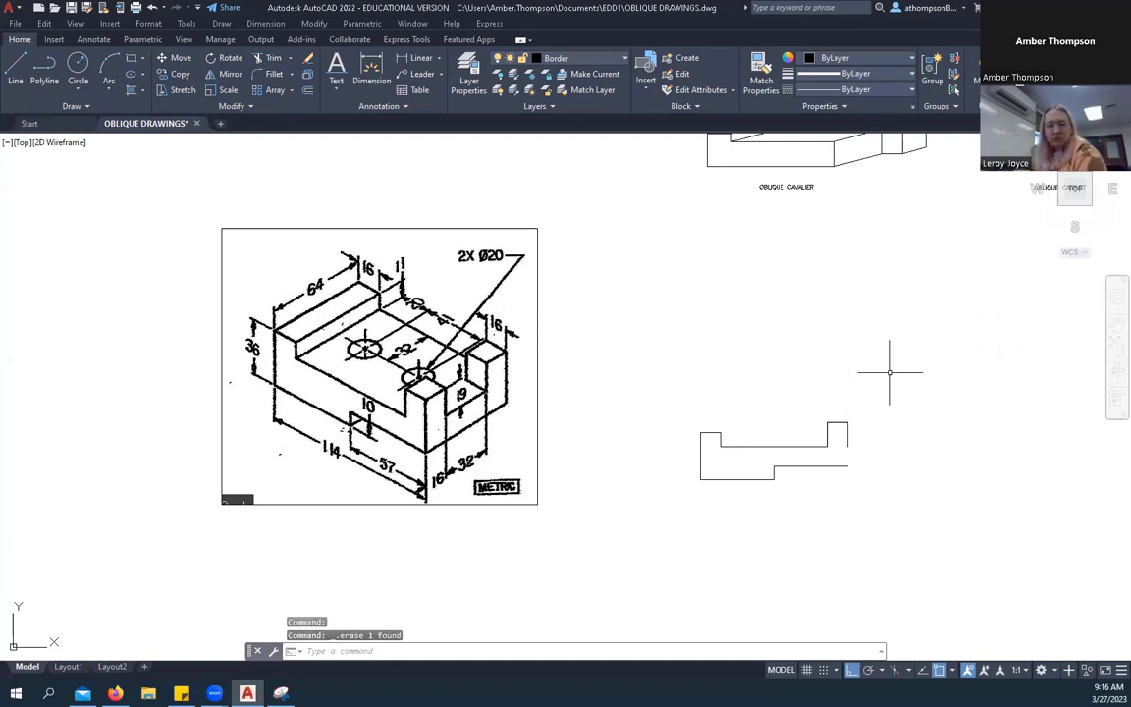
{"action": "scroll", "coordinate": [884, 401], "scroll_direction": "up", "scroll_amount": 2}
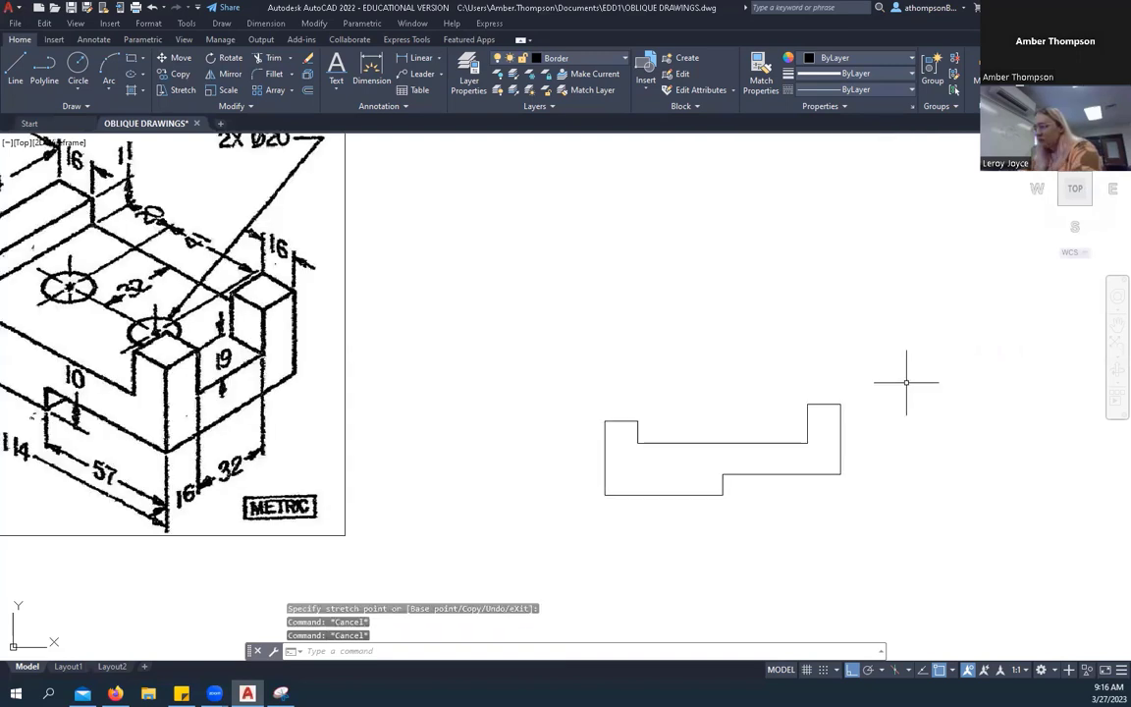
{"action": "scroll", "coordinate": [906, 382], "scroll_direction": "down", "scroll_amount": 2}
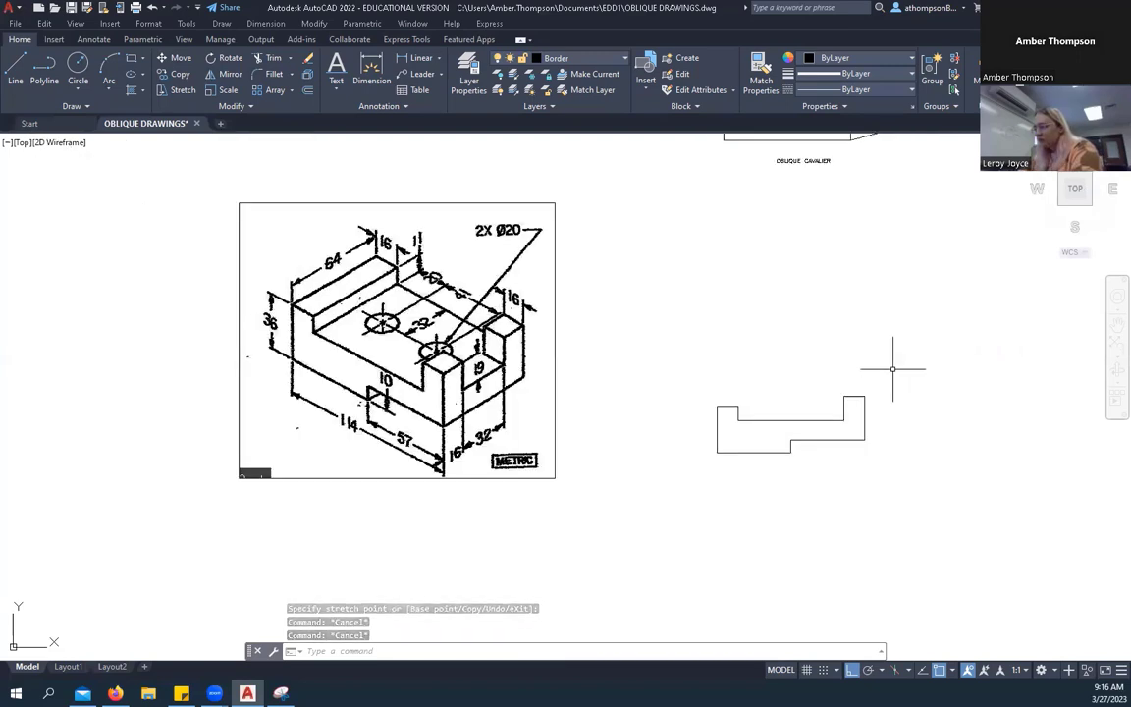
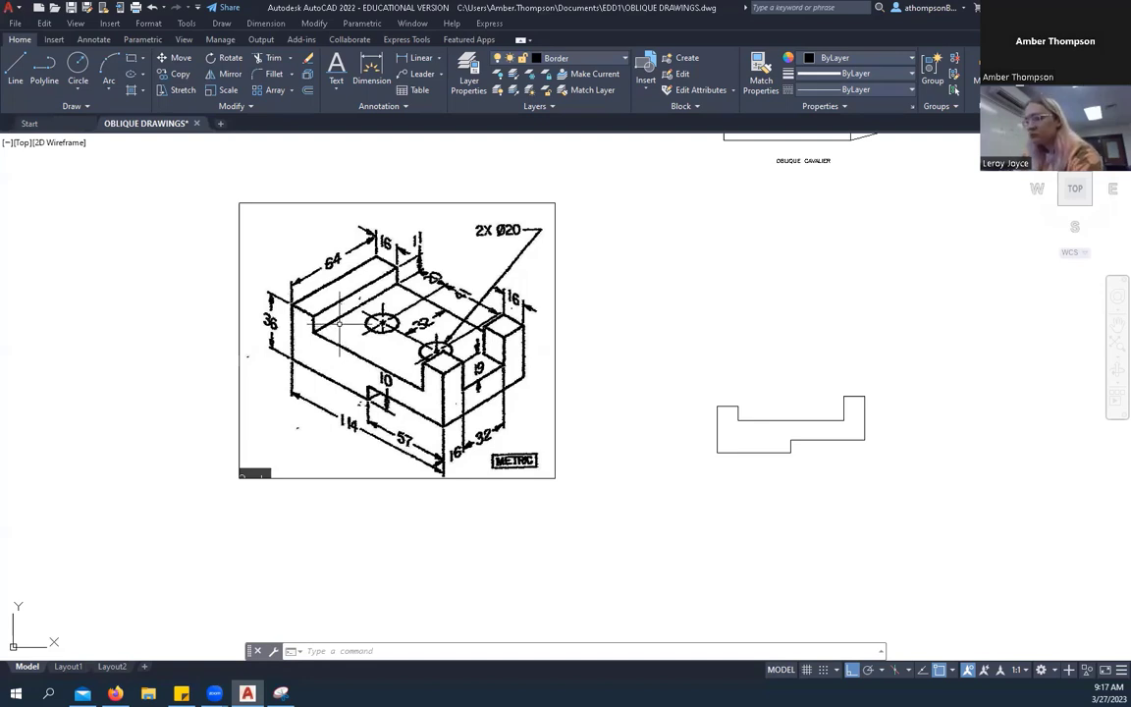
Turn on polar tracking with 15° angle increments.
{"action": "left_click", "coordinate": [884, 671]}
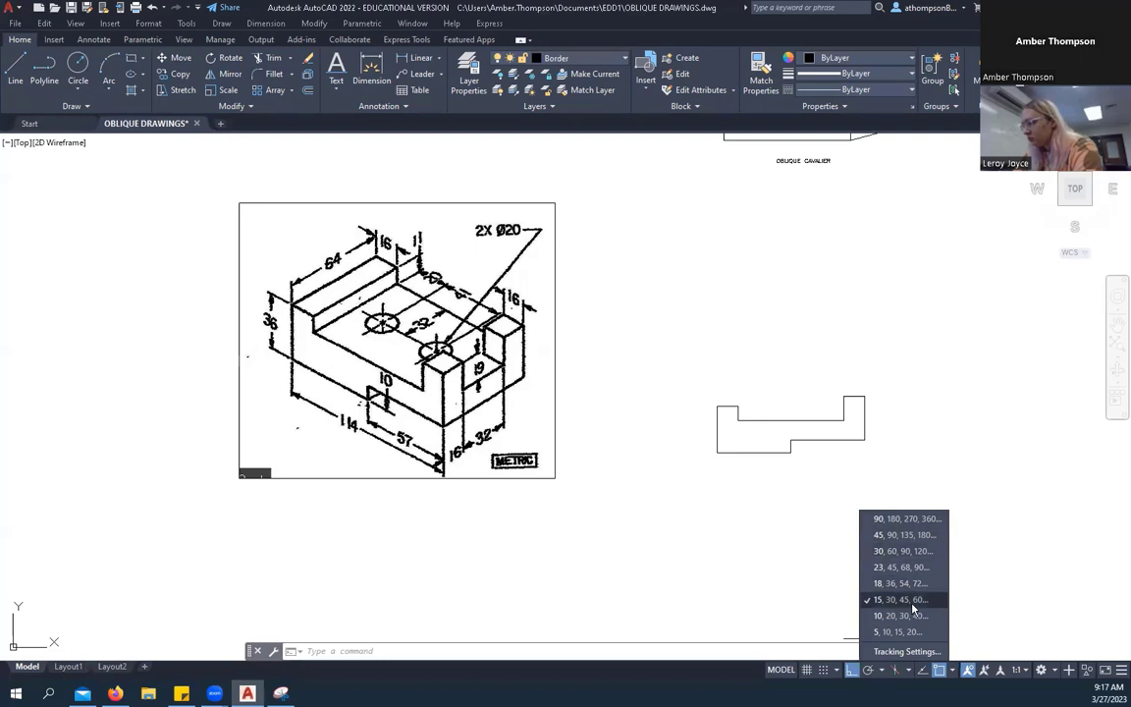
{"action": "left_click", "coordinate": [870, 673]}
{"action": "left_click", "coordinate": [870, 674]}
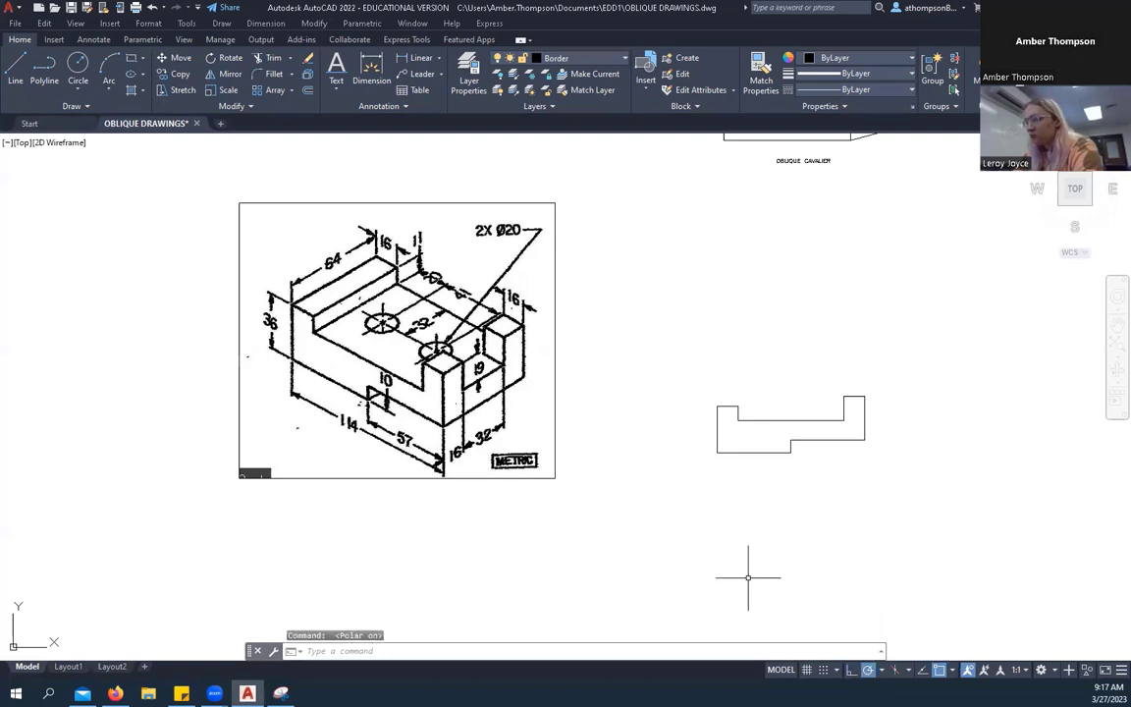
Draw a 64-unit line at 15° from the profile's upper-left corner.
{"action": "left_click", "coordinate": [15, 63]}
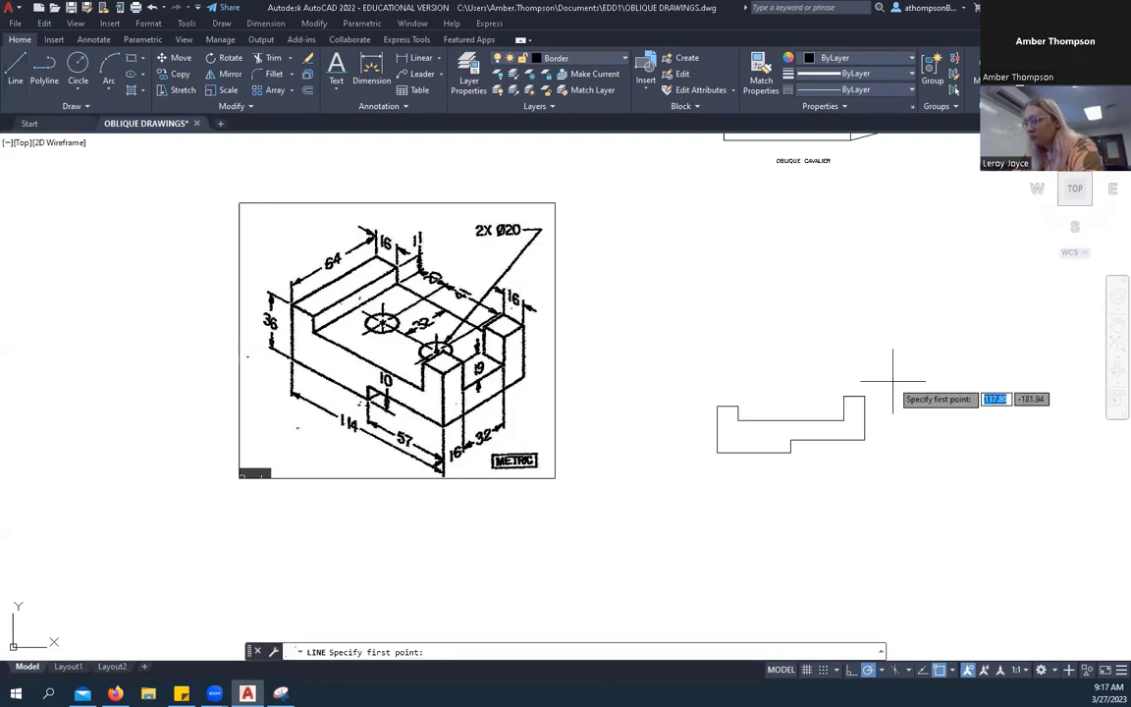
{"action": "left_click", "coordinate": [717, 406]}
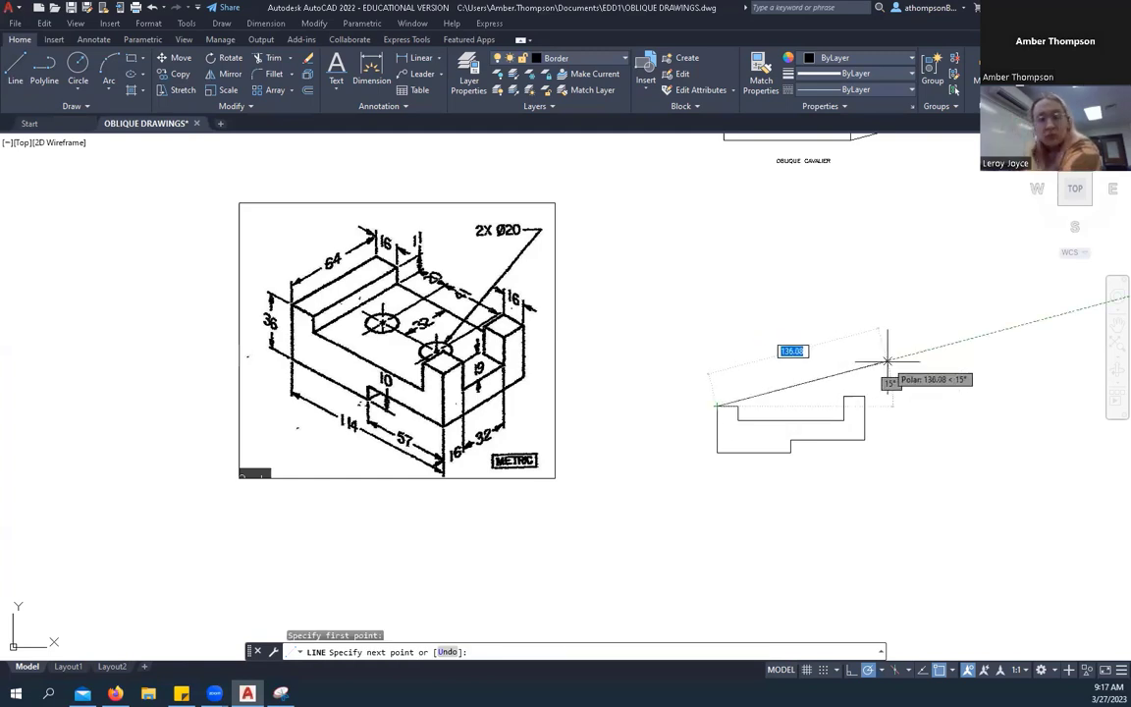
{"action": "type", "text": "64"}
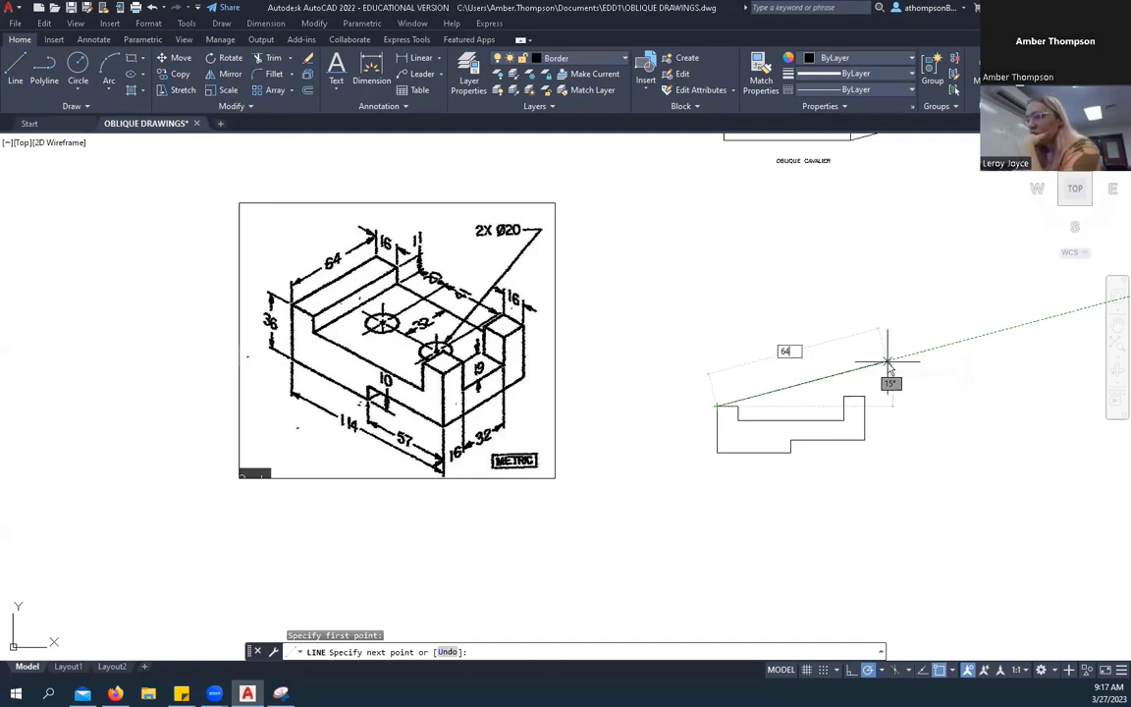
{"action": "key", "text": "Return"}
{"action": "key", "text": "Return"}
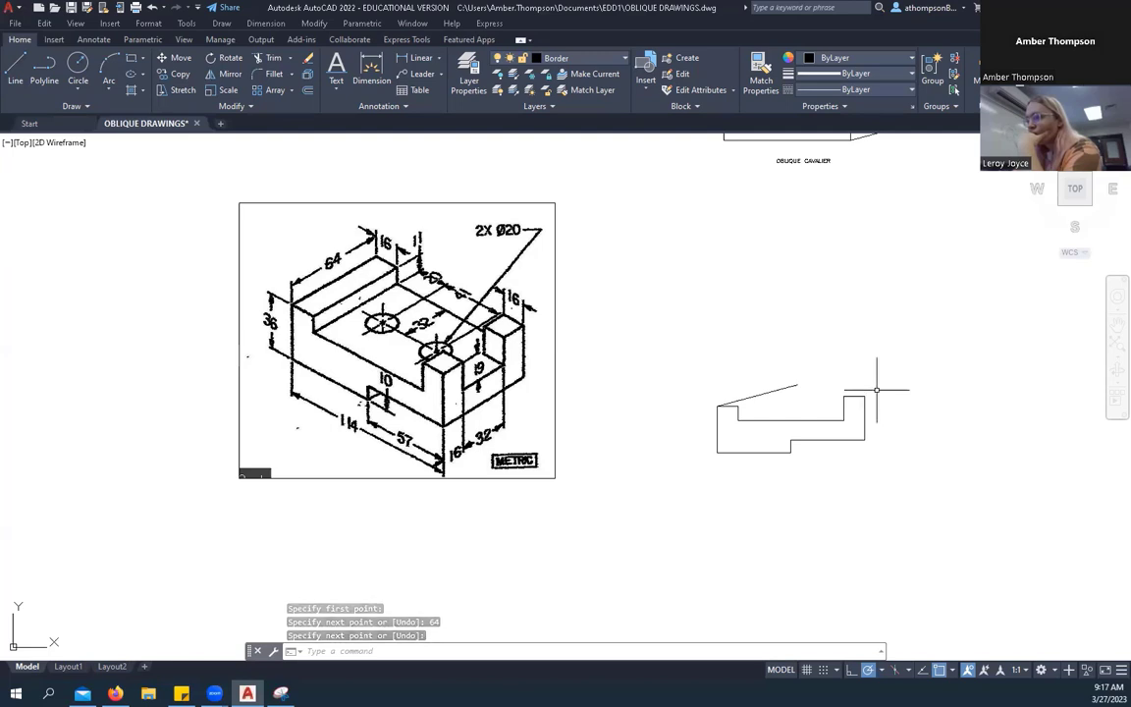
{"action": "scroll", "coordinate": [877, 390], "scroll_direction": "up", "scroll_amount": 2}
{"action": "mouse_move", "coordinate": [877, 390]}
{"action": "middle_mouse_down"}
{"action": "mouse_move", "coordinate": [863, 397]}
{"action": "mouse_move", "coordinate": [890, 409]}
{"action": "middle_mouse_up"}
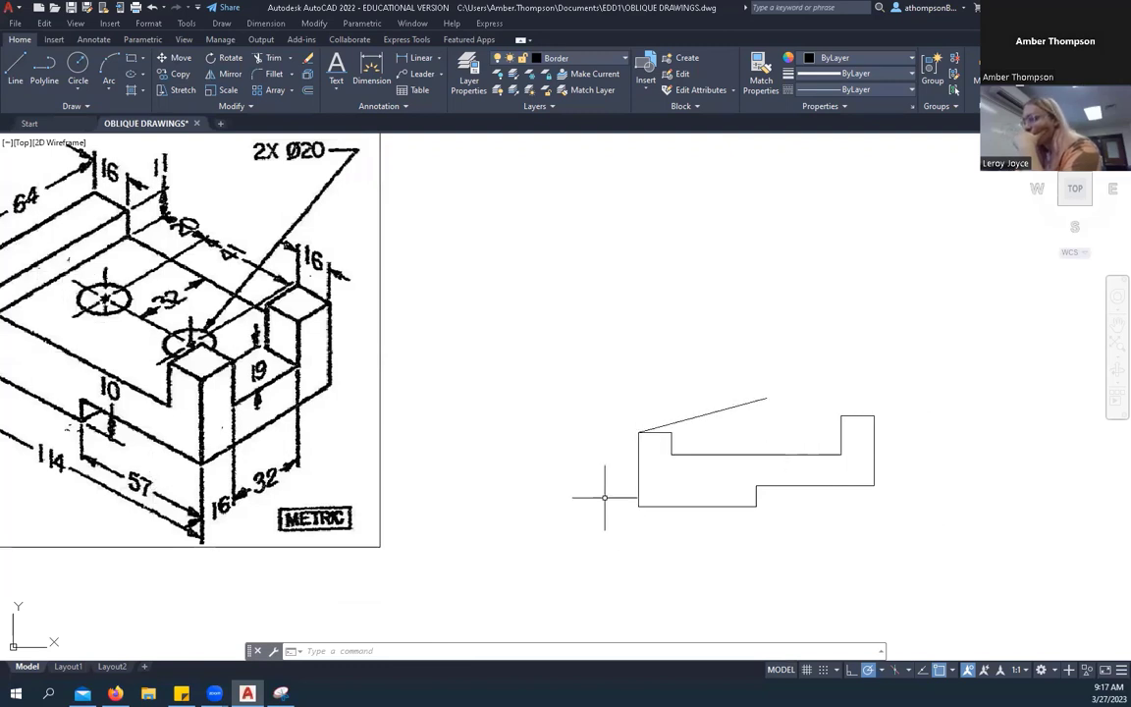
Copy the 15° receding line onto four more profile corners, including the right step and lower step.
{"action": "left_click", "coordinate": [716, 411]}
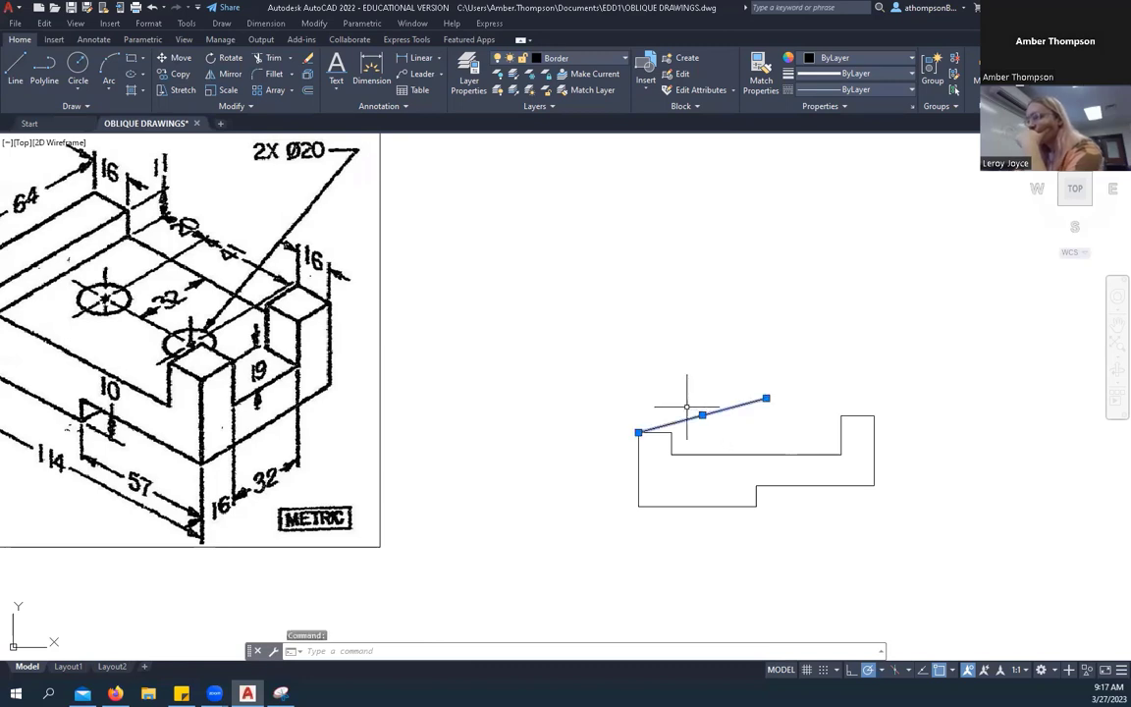
{"action": "left_click", "coordinate": [179, 76]}
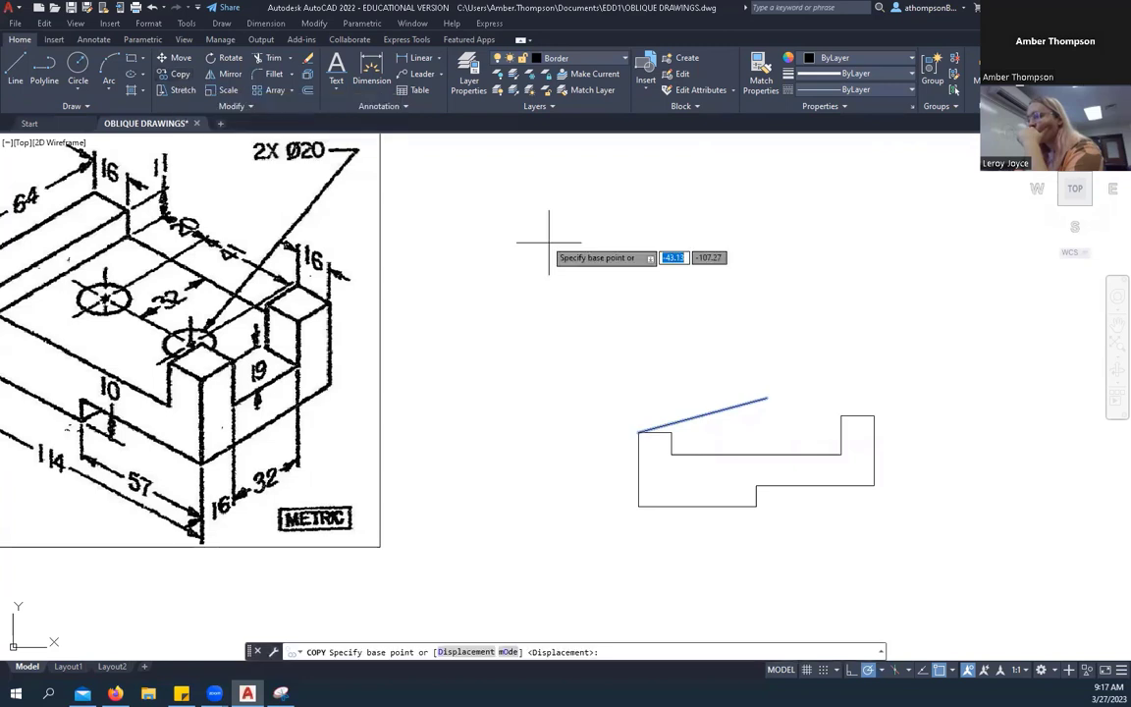
{"action": "left_click", "coordinate": [639, 432]}
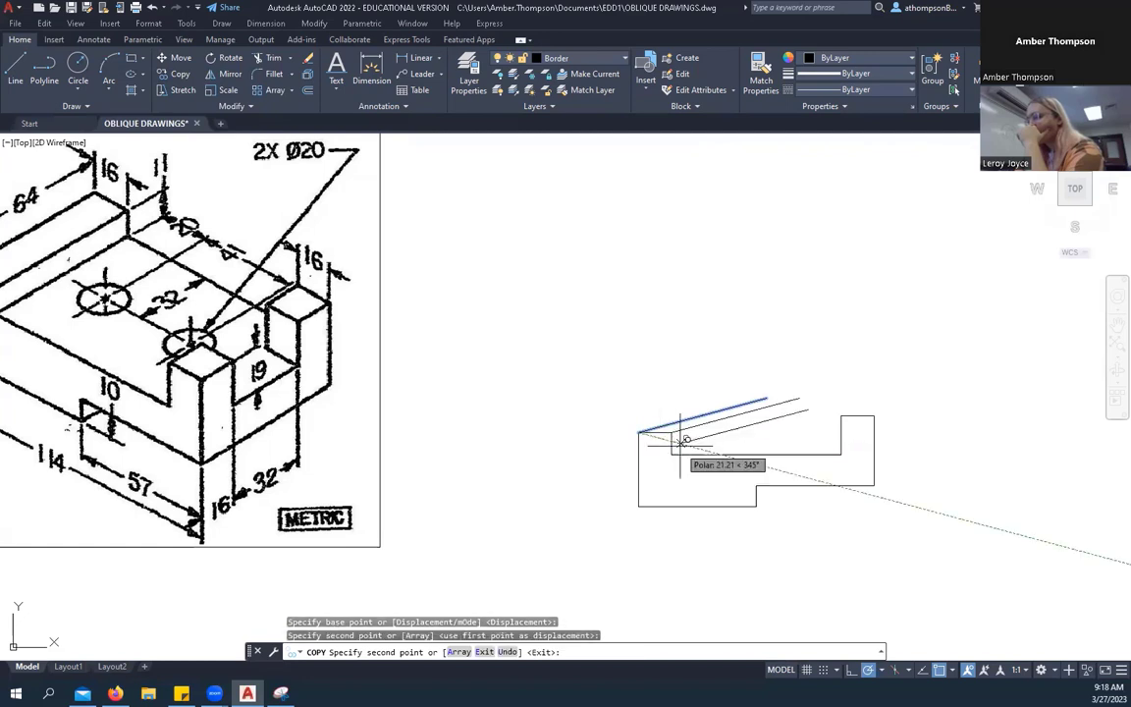
{"action": "left_click", "coordinate": [671, 454]}
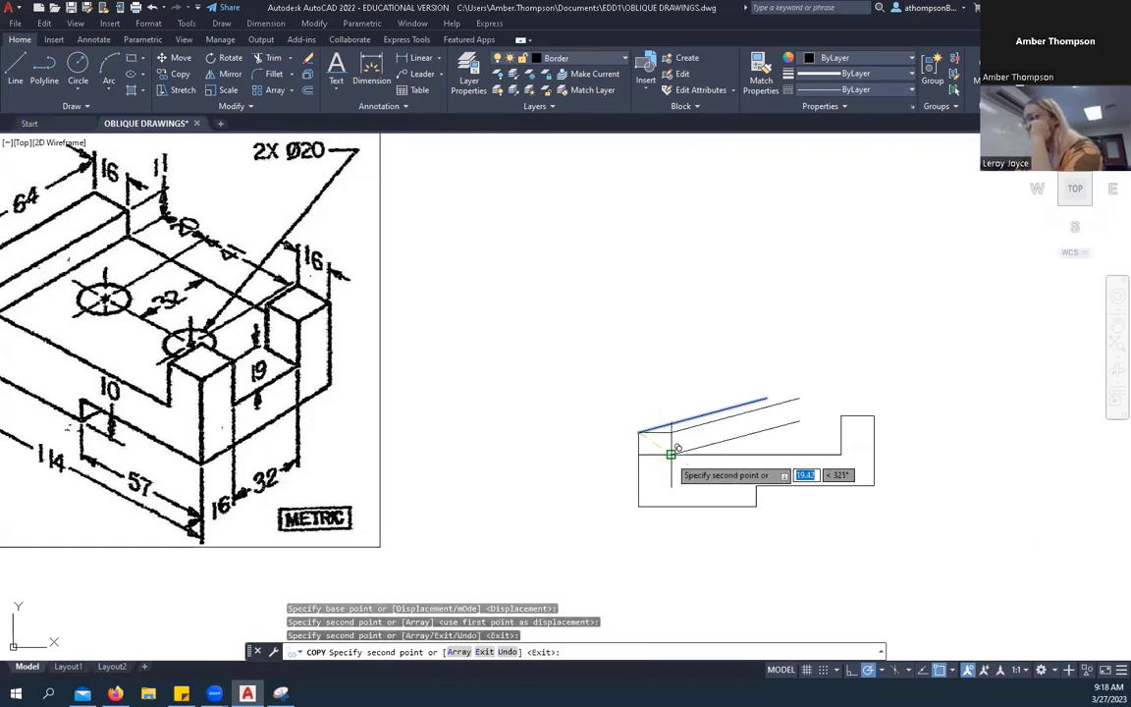
{"action": "left_click", "coordinate": [840, 414]}
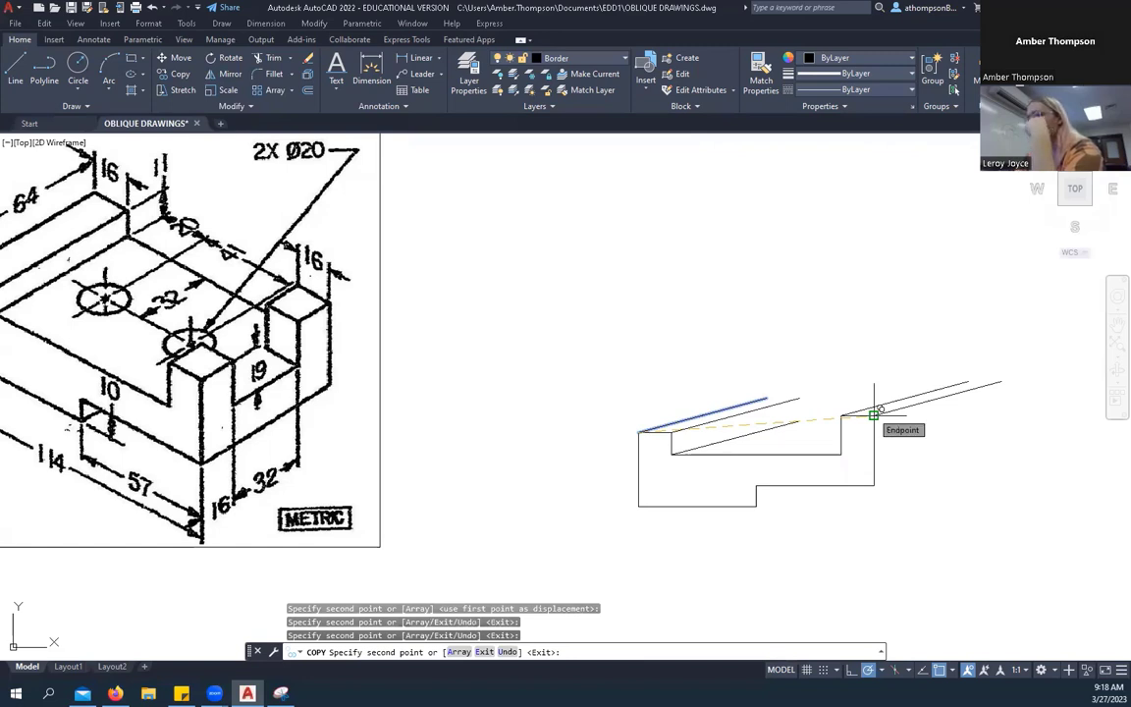
{"action": "left_click", "coordinate": [874, 414]}
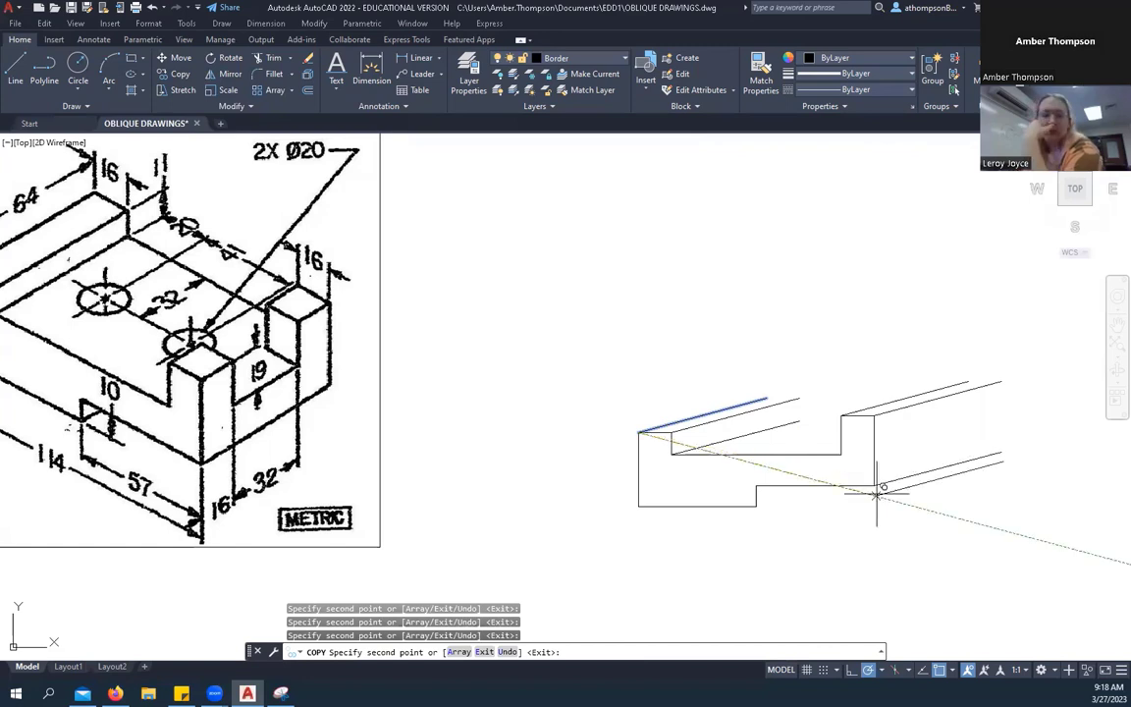
{"action": "left_click", "coordinate": [757, 506]}
{"action": "right_click", "coordinate": [790, 331]}
{"action": "left_click", "coordinate": [842, 346]}
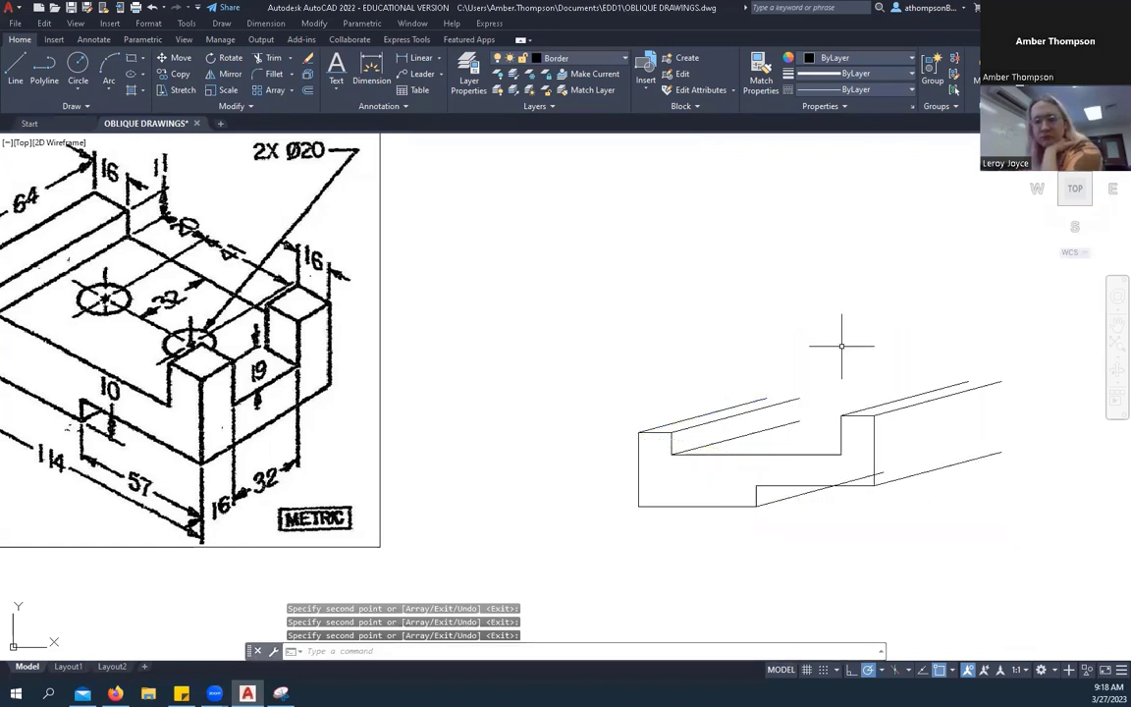
{"action": "scroll", "coordinate": [724, 344], "scroll_direction": "down", "scroll_amount": 2}
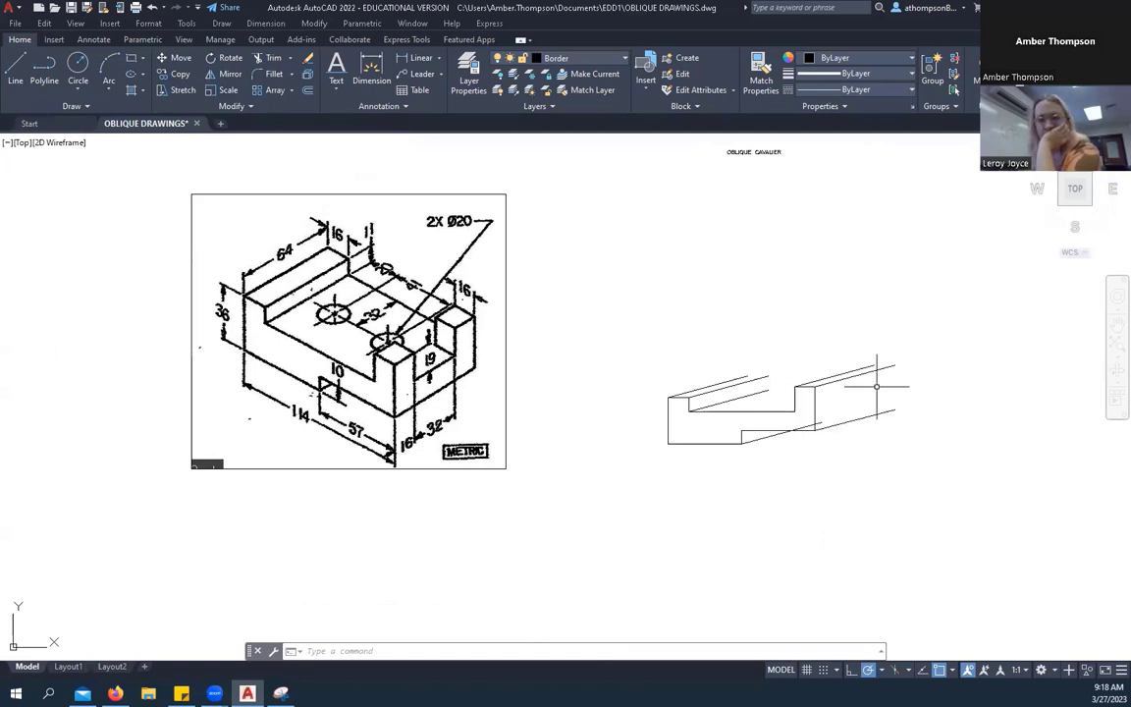
{"action": "scroll", "coordinate": [818, 409], "scroll_direction": "up", "scroll_amount": 2}
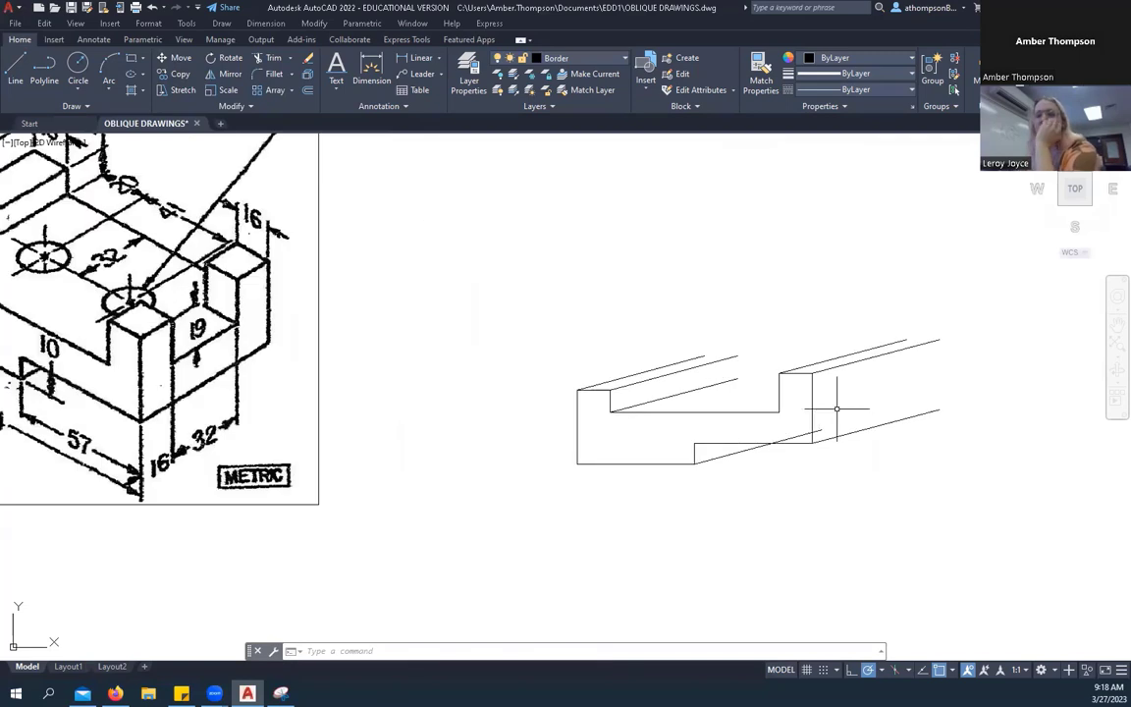
Trim the excess end off the lower receding line past the front face.
{"action": "left_click", "coordinate": [265, 60]}
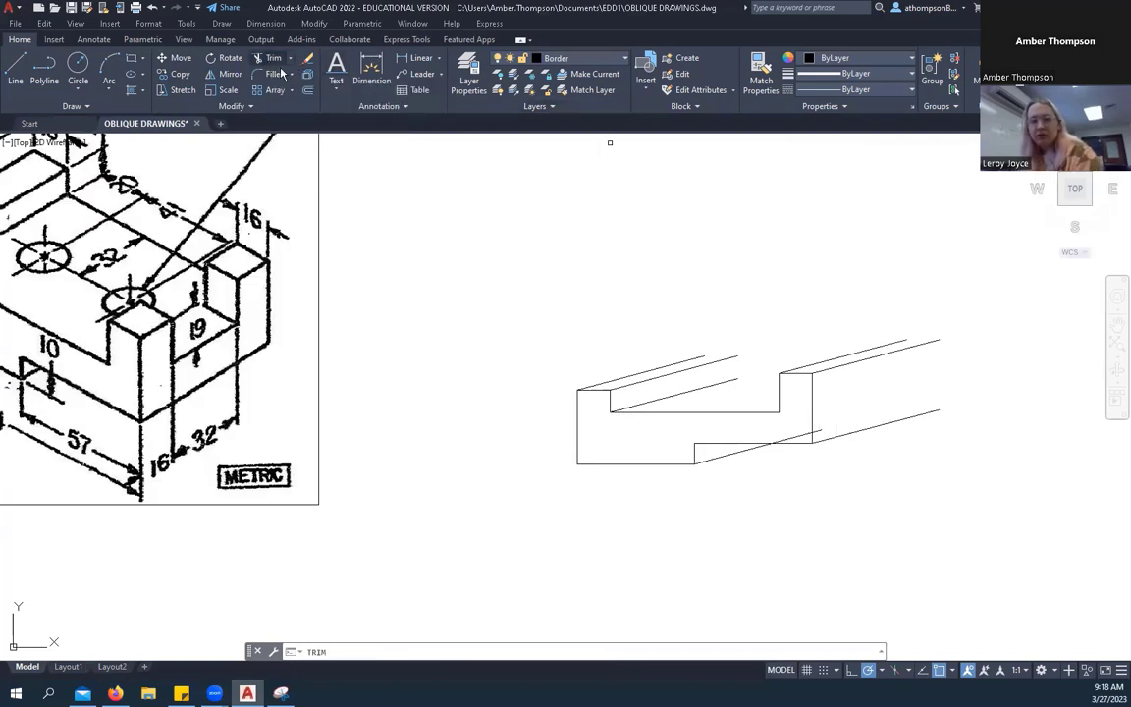
{"action": "left_click", "coordinate": [806, 441]}
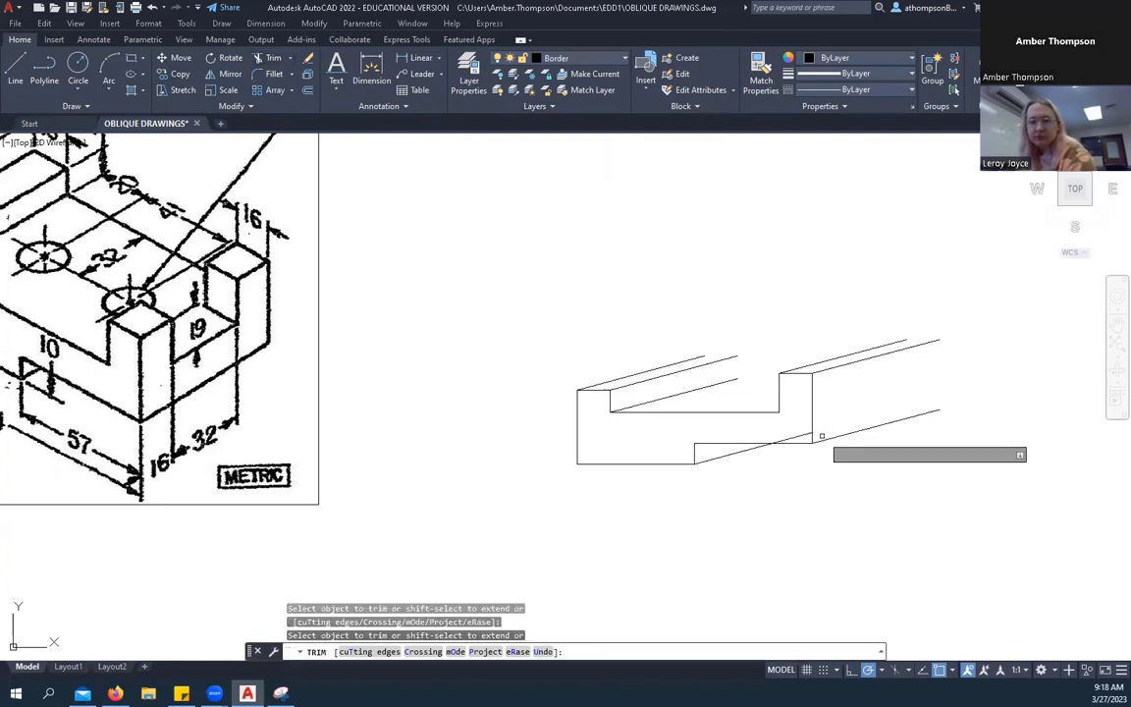
{"action": "right_click", "coordinate": [756, 481]}
{"action": "left_click", "coordinate": [788, 492]}
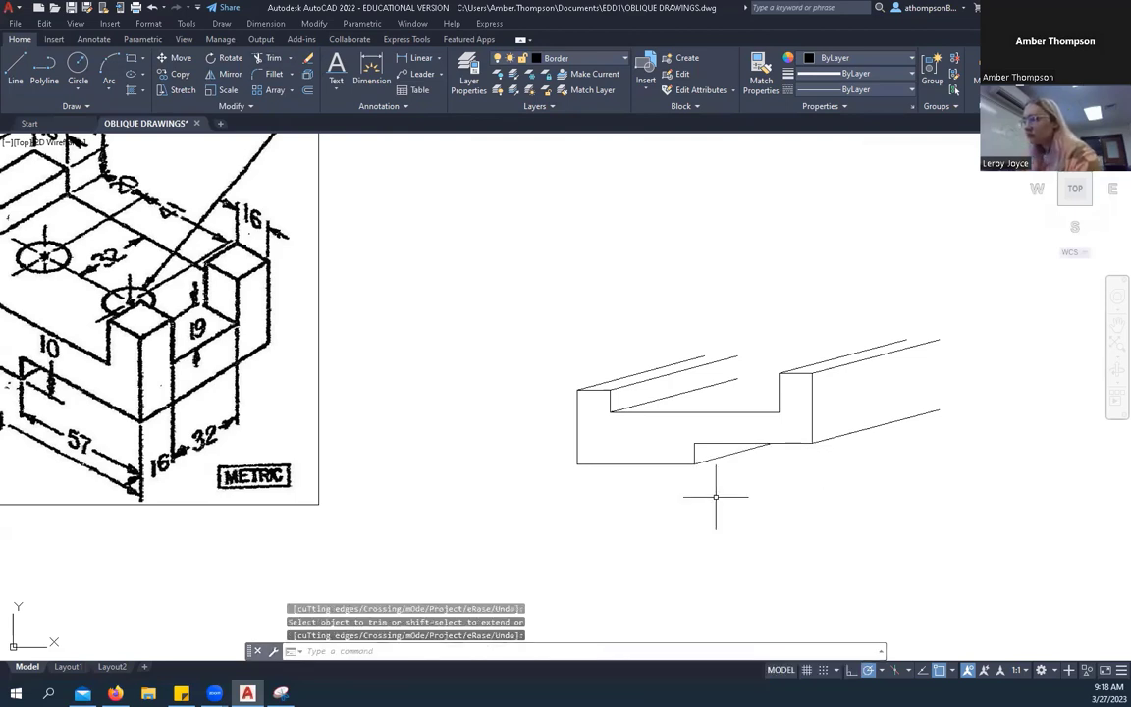
{"action": "scroll", "coordinate": [715, 497], "scroll_direction": "down", "scroll_amount": 2}
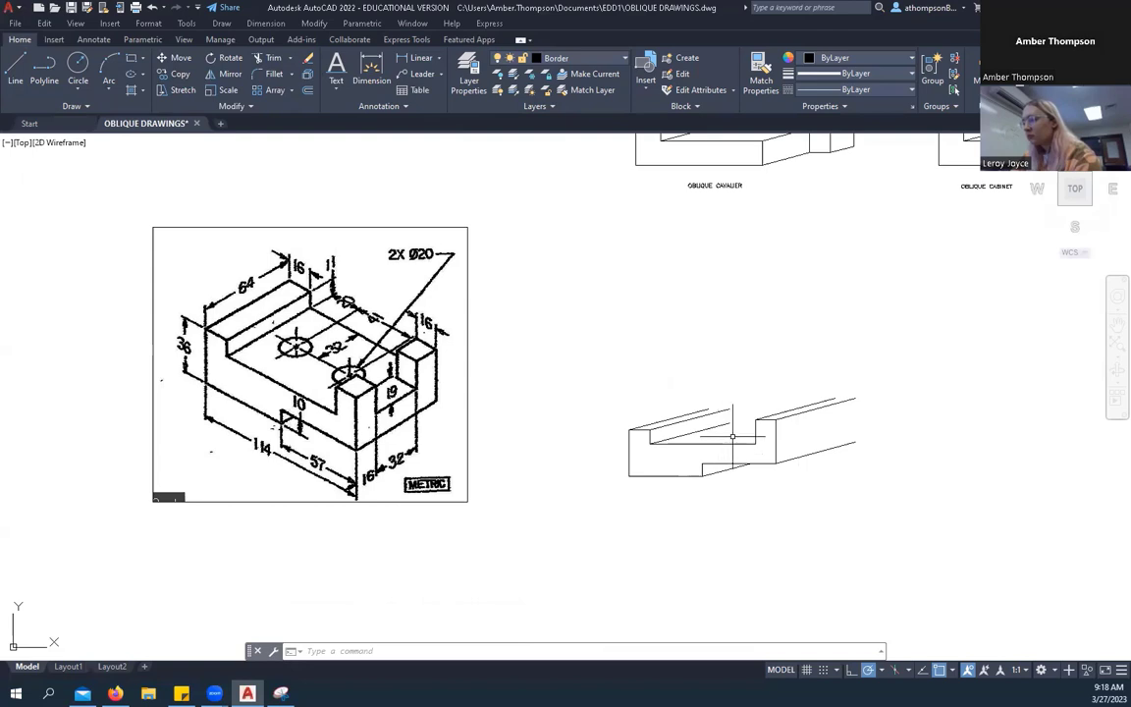
{"action": "scroll", "coordinate": [732, 437], "scroll_direction": "up", "scroll_amount": 2}
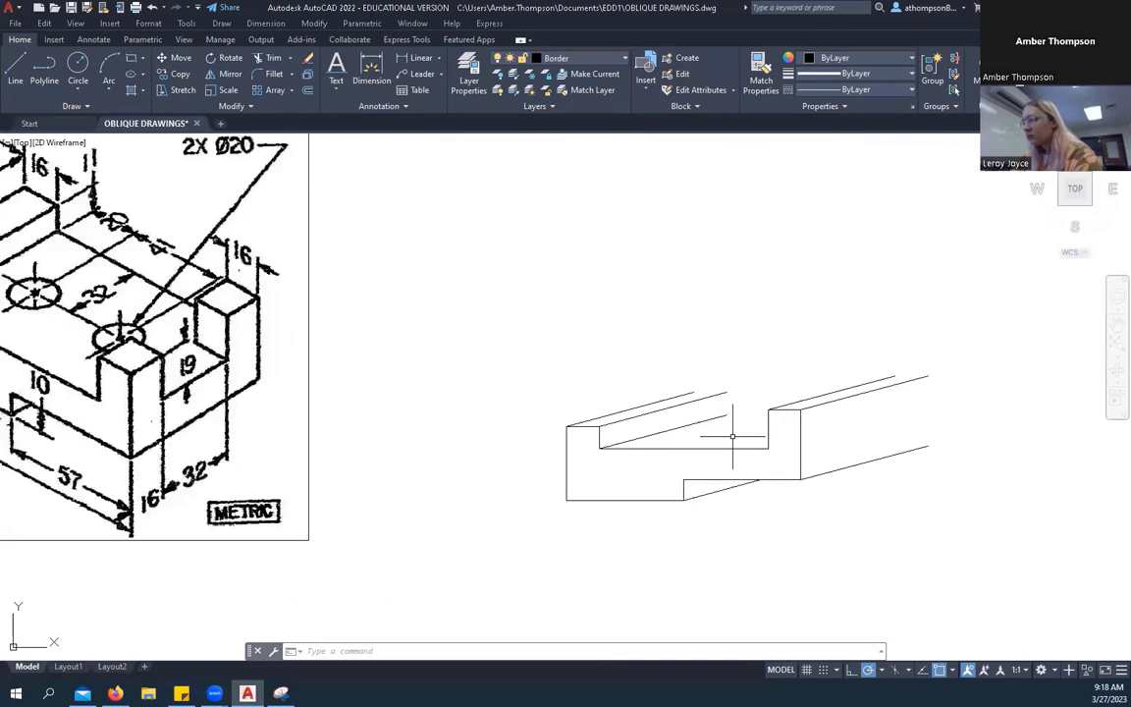
{"action": "mouse_move", "coordinate": [733, 436]}
{"action": "middle_mouse_down"}
{"action": "mouse_move", "coordinate": [778, 429]}
{"action": "mouse_move", "coordinate": [820, 448]}
{"action": "middle_mouse_up"}
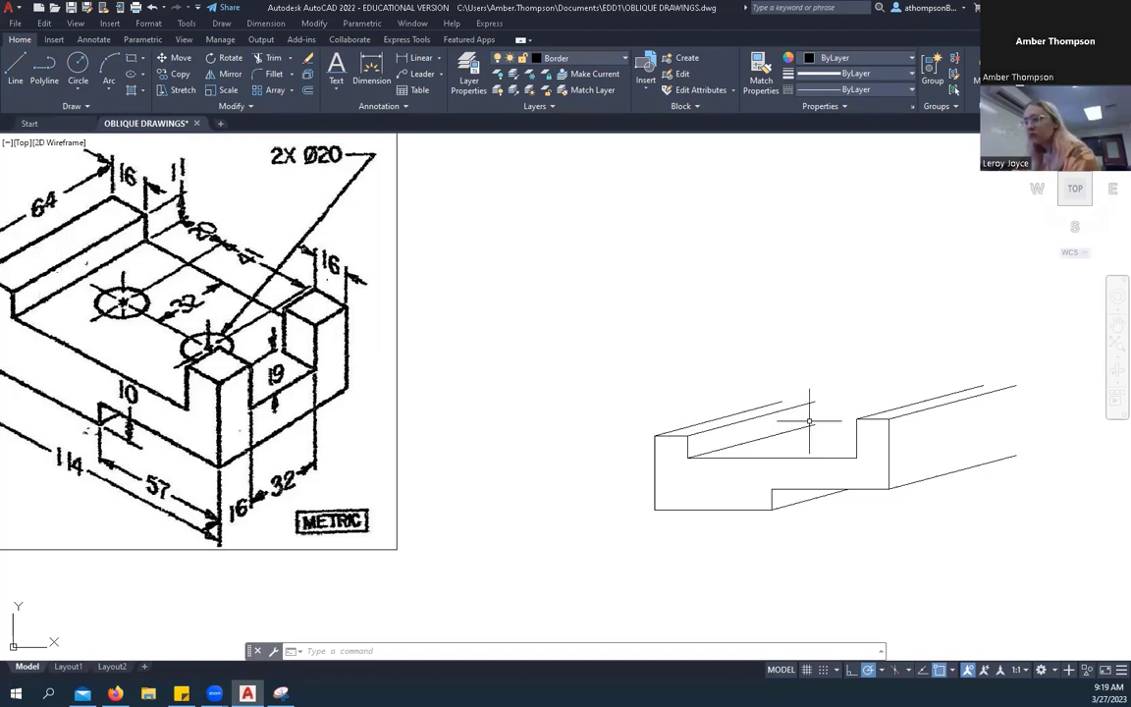
Draw the back edge joining the receding lines' ends across to the right step.
{"action": "left_click", "coordinate": [15, 69]}
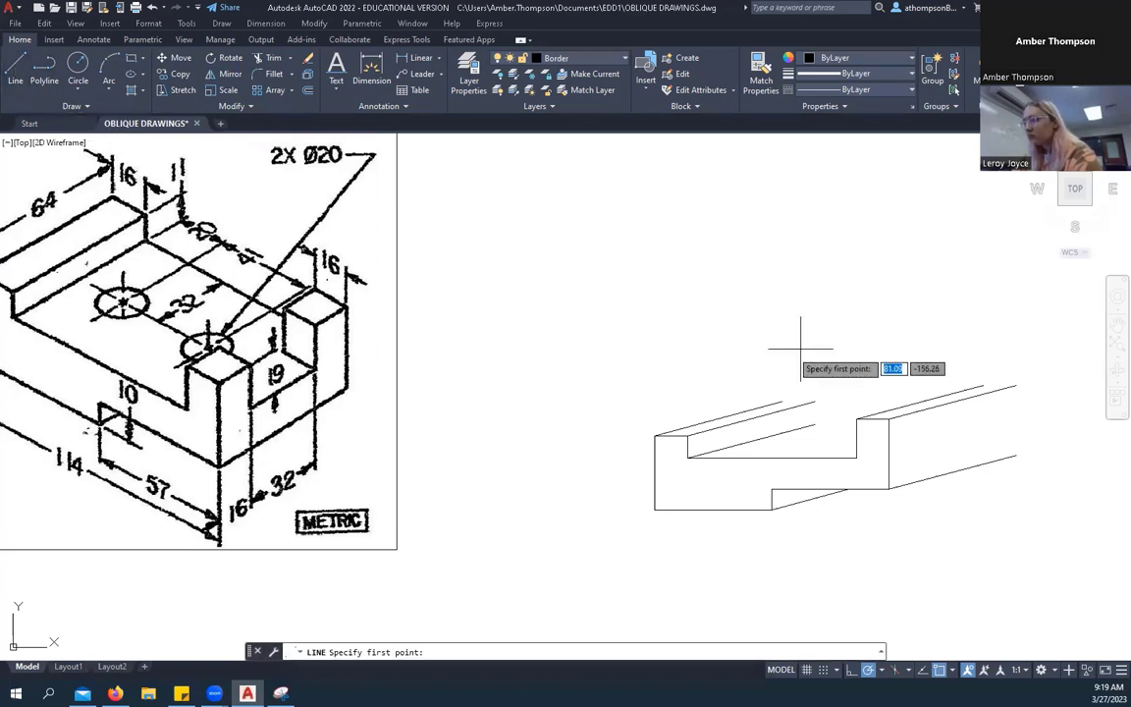
{"action": "left_click", "coordinate": [782, 401]}
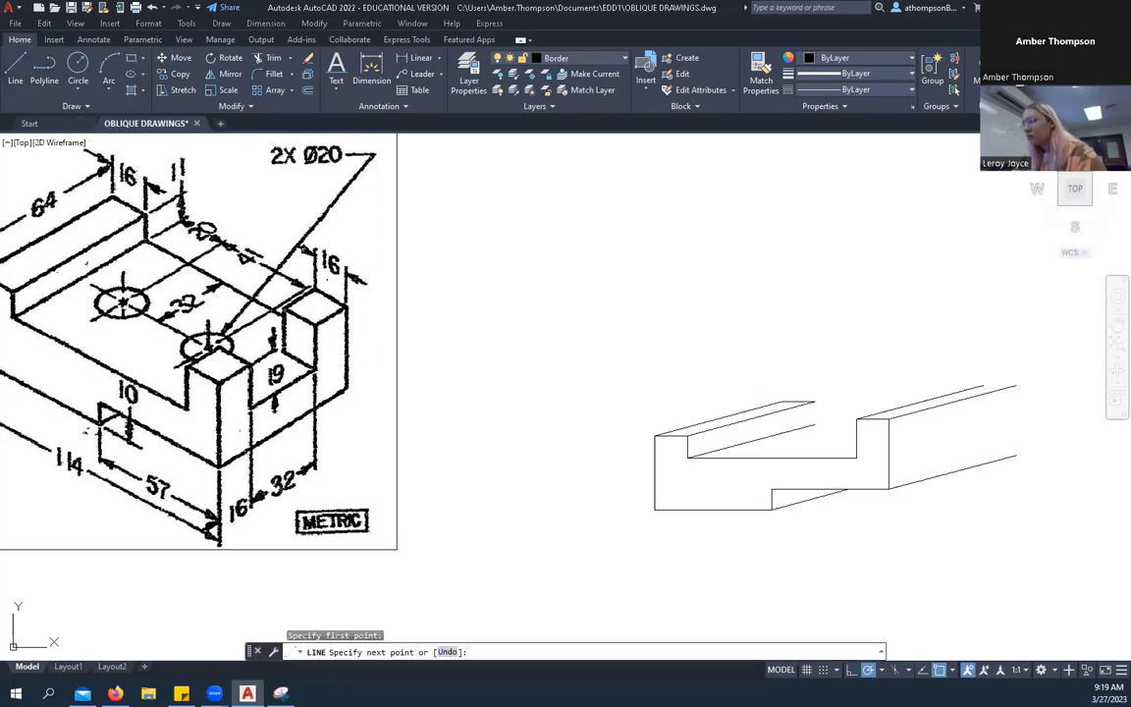
{"action": "left_click", "coordinate": [814, 403]}
{"action": "left_click", "coordinate": [814, 423]}
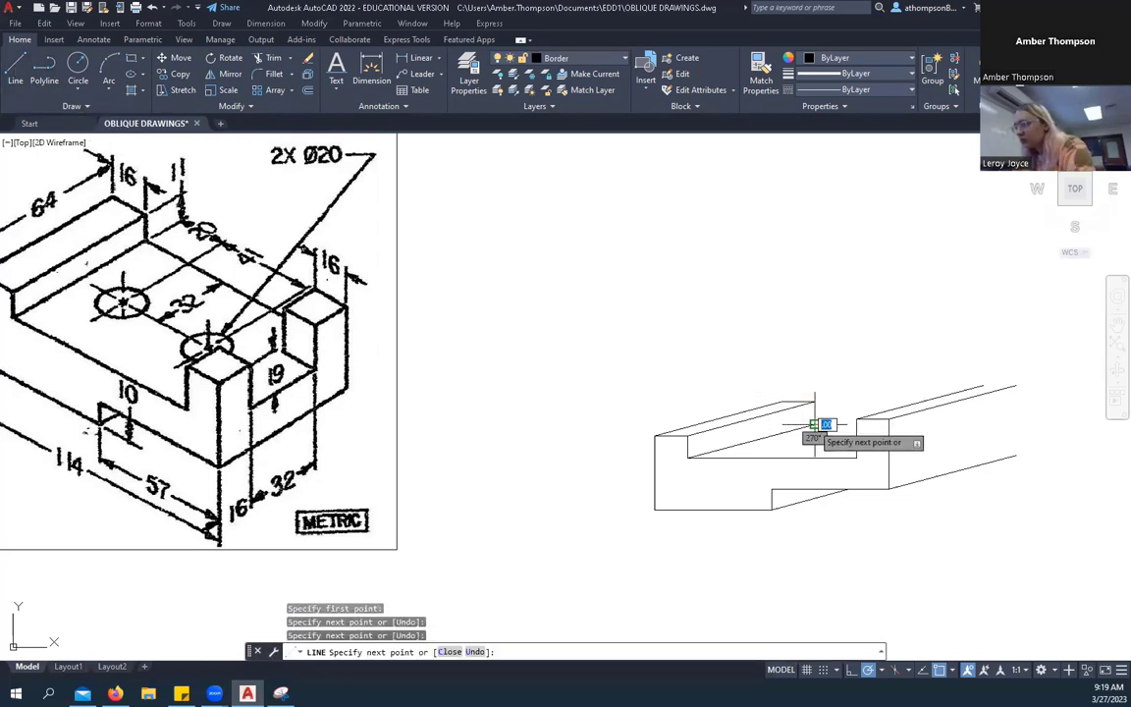
{"action": "scroll", "coordinate": [814, 423], "scroll_direction": "up", "scroll_amount": 2}
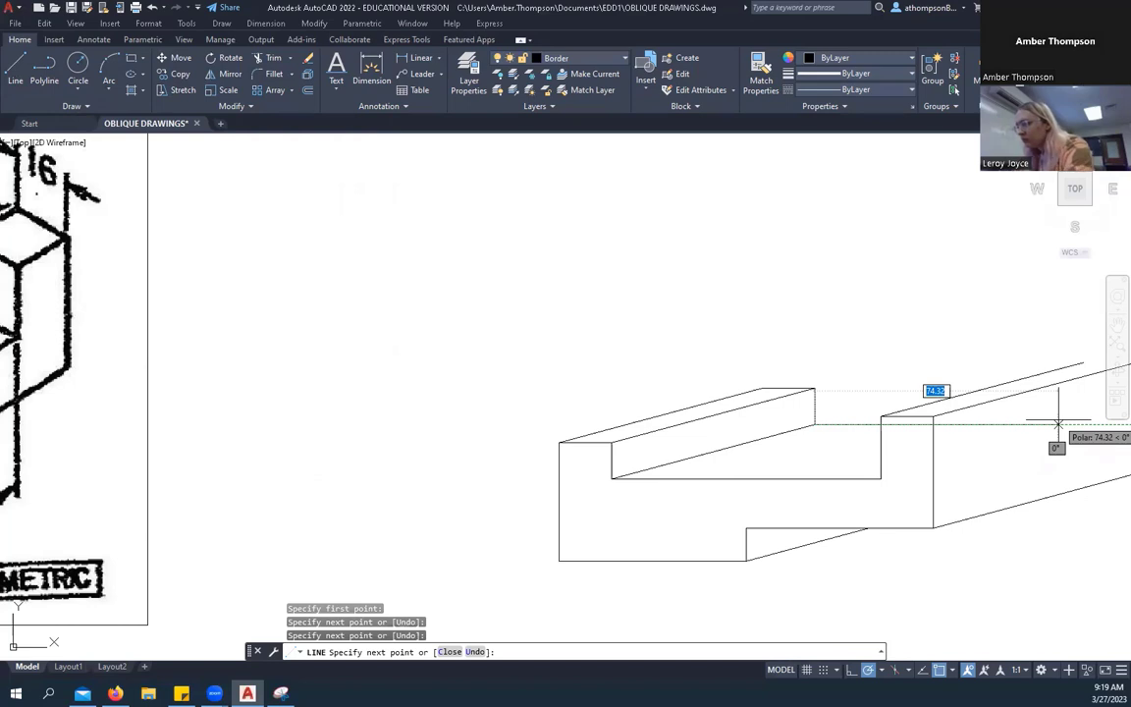
{"action": "scroll", "coordinate": [1054, 418], "scroll_direction": "down", "scroll_amount": 2}
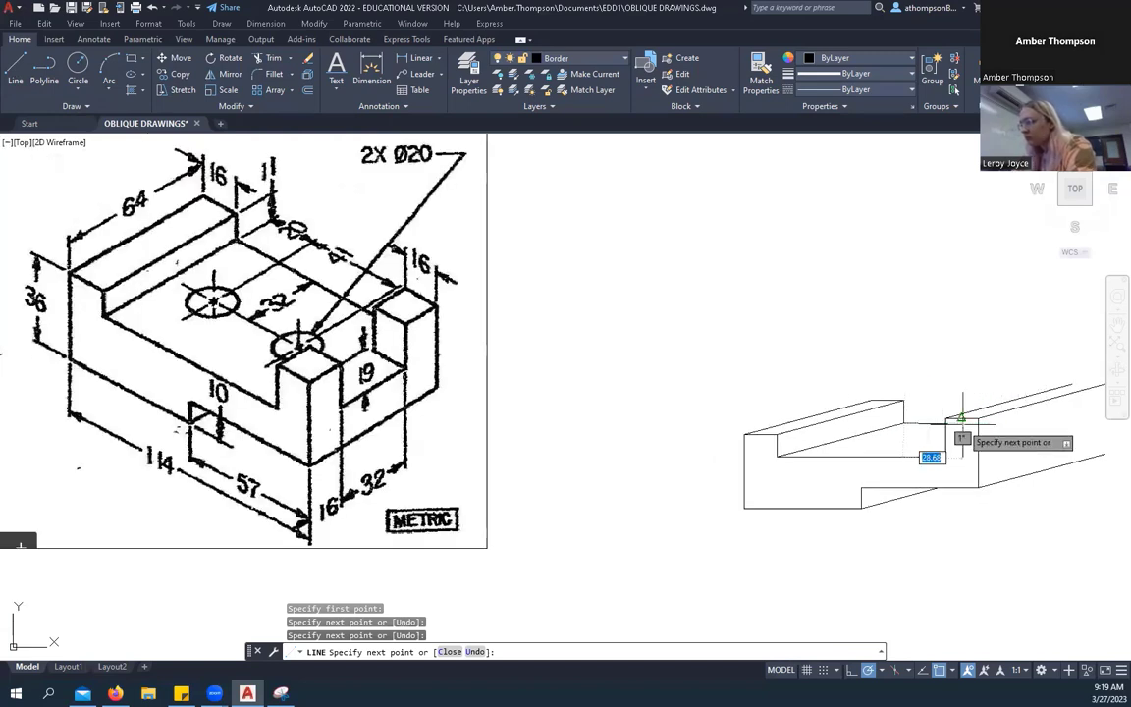
{"action": "left_click", "coordinate": [1080, 423]}
{"action": "key", "text": "Return"}
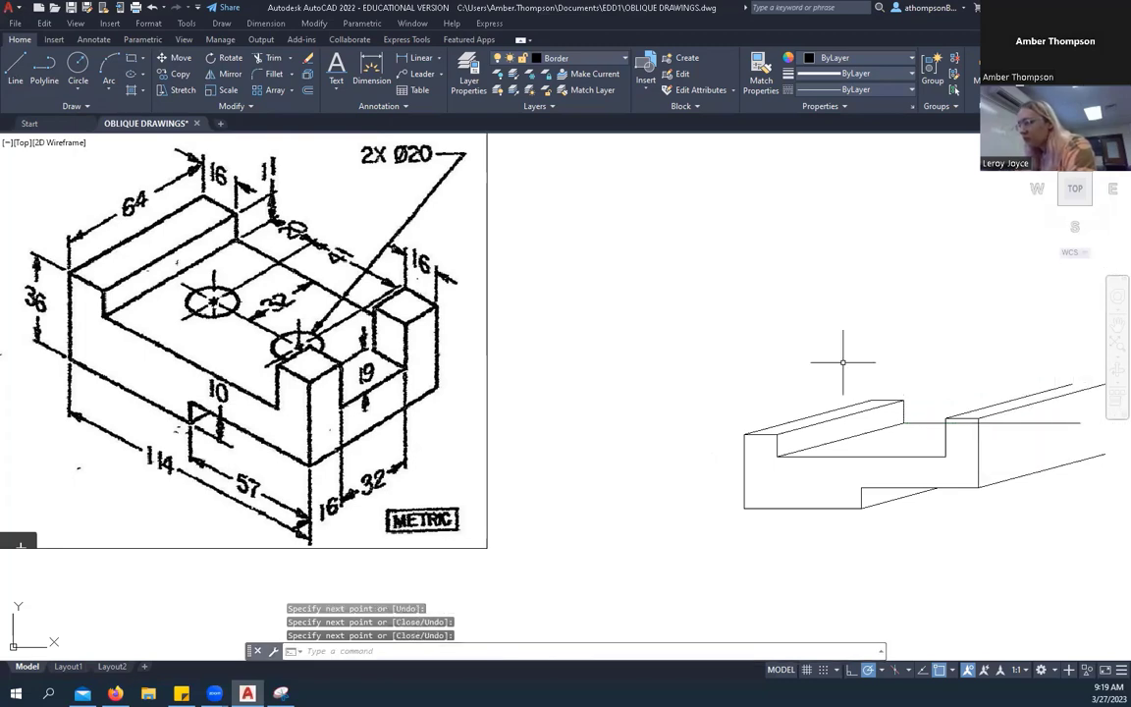
{"action": "scroll", "coordinate": [542, 437], "scroll_direction": "down", "scroll_amount": 2}
{"action": "scroll", "coordinate": [854, 417], "scroll_direction": "up", "scroll_amount": 2}
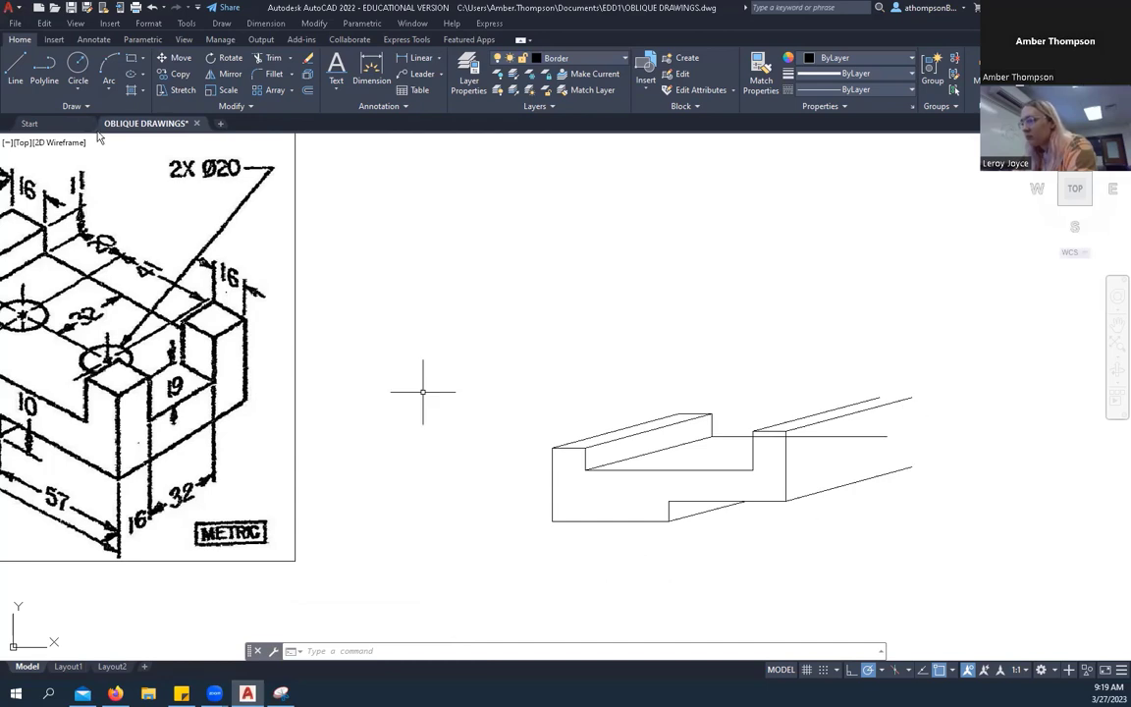
Draw the back edges from the upper-right receding line's end down the right block.
{"action": "left_click", "coordinate": [16, 69]}
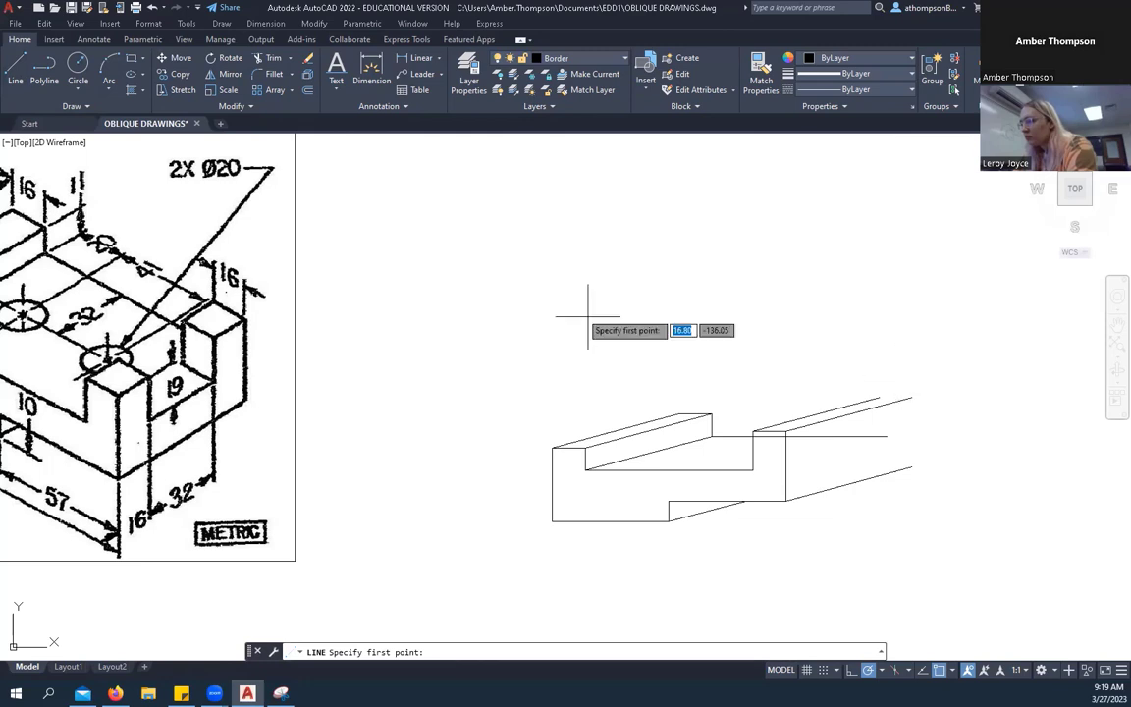
{"action": "left_click", "coordinate": [879, 398]}
{"action": "left_click", "coordinate": [913, 398]}
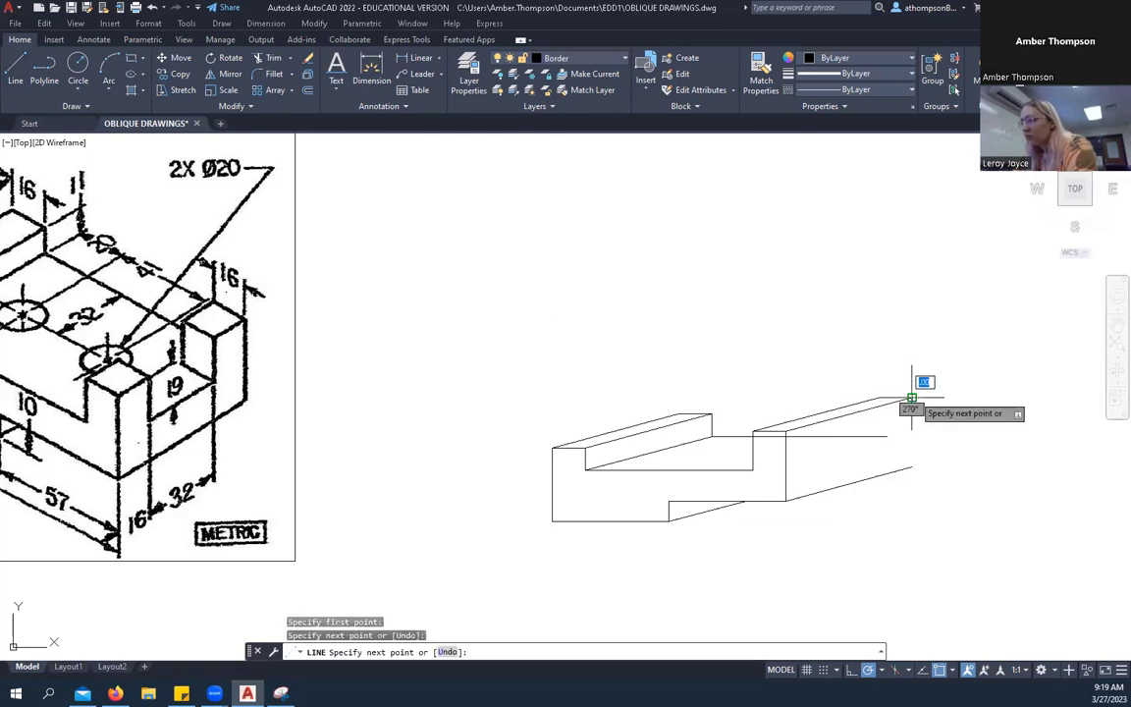
{"action": "left_click", "coordinate": [913, 466]}
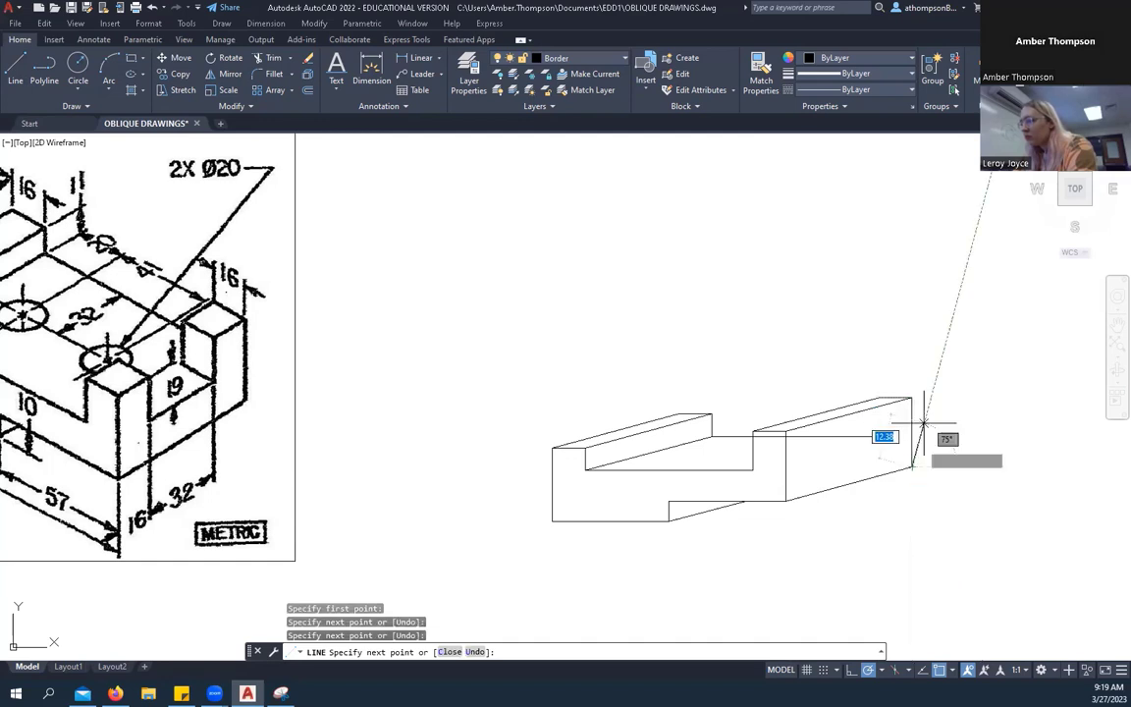
{"action": "right_click", "coordinate": [927, 318]}
{"action": "left_click", "coordinate": [938, 328]}
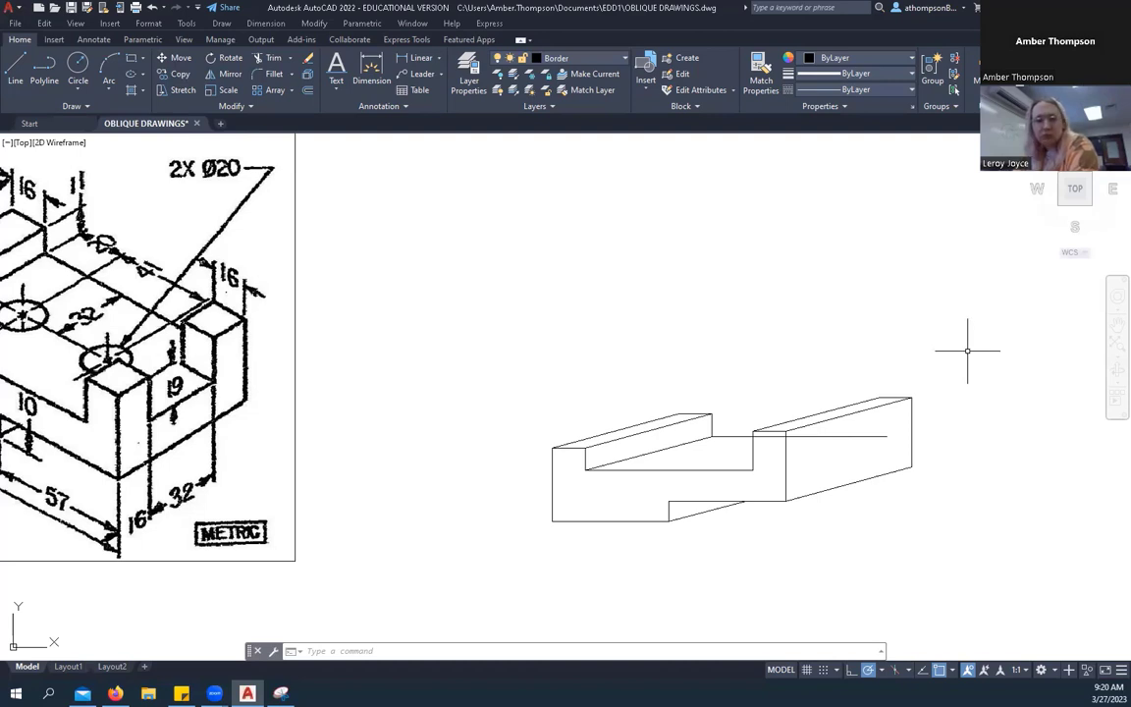
Draw a 16-unit notch edge from the right block's top-right corner.
{"action": "left_click", "coordinate": [23, 87]}
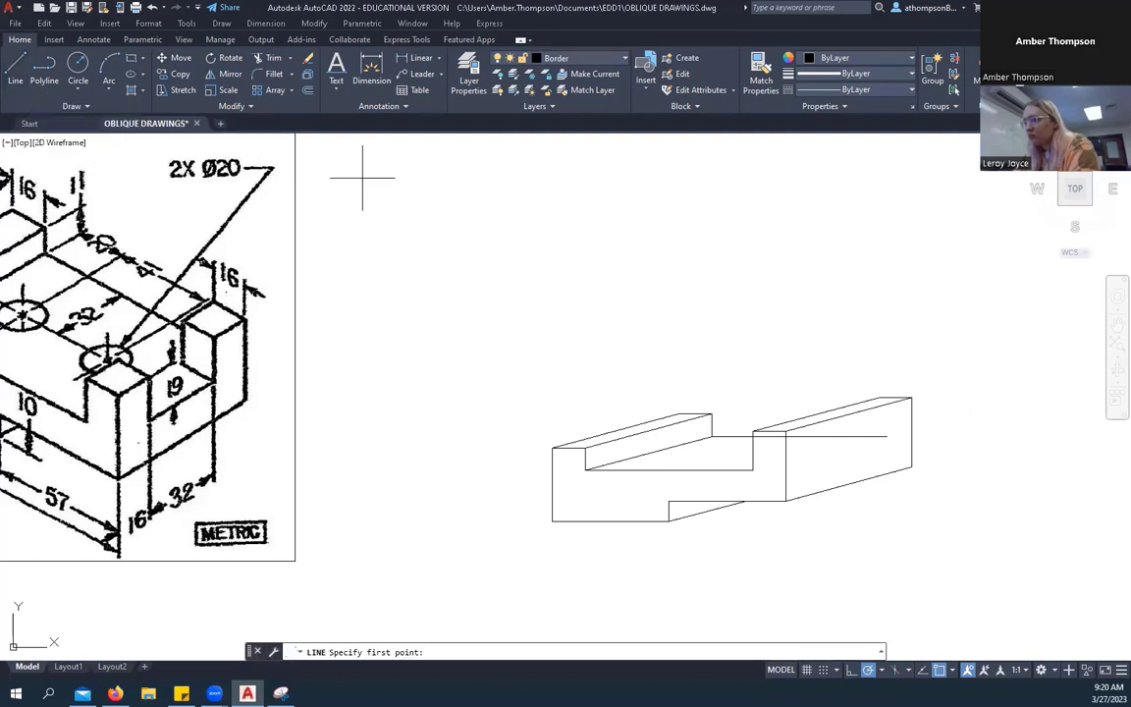
{"action": "left_click", "coordinate": [911, 398]}
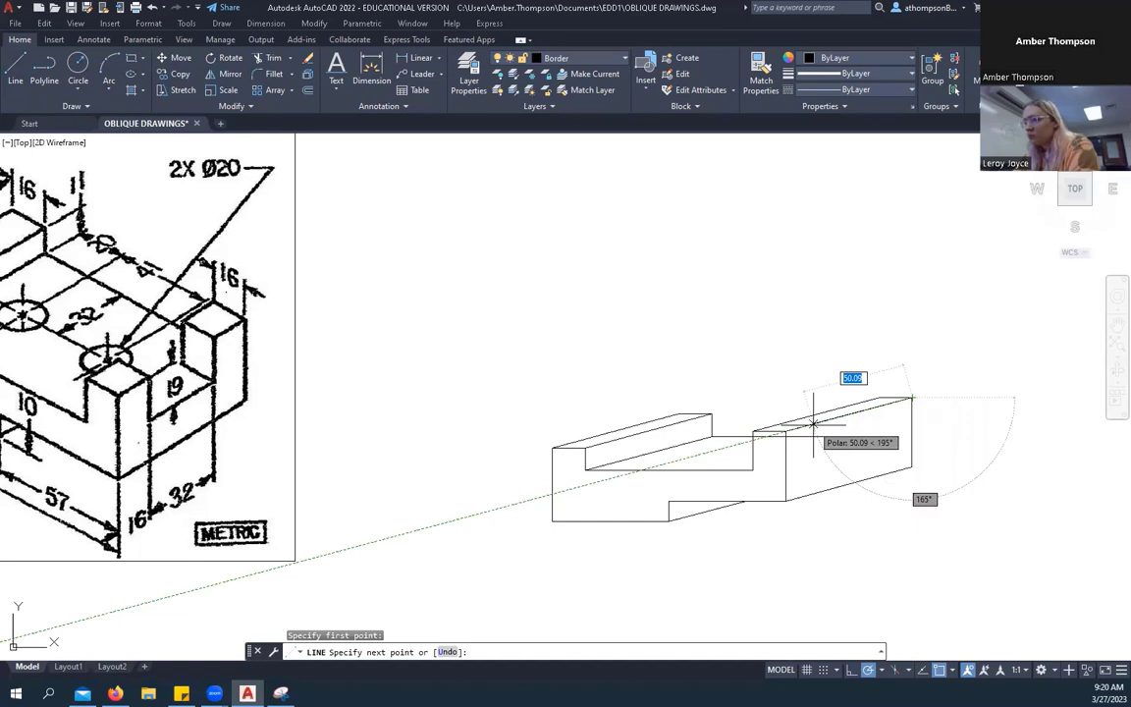
{"action": "type", "text": "16"}
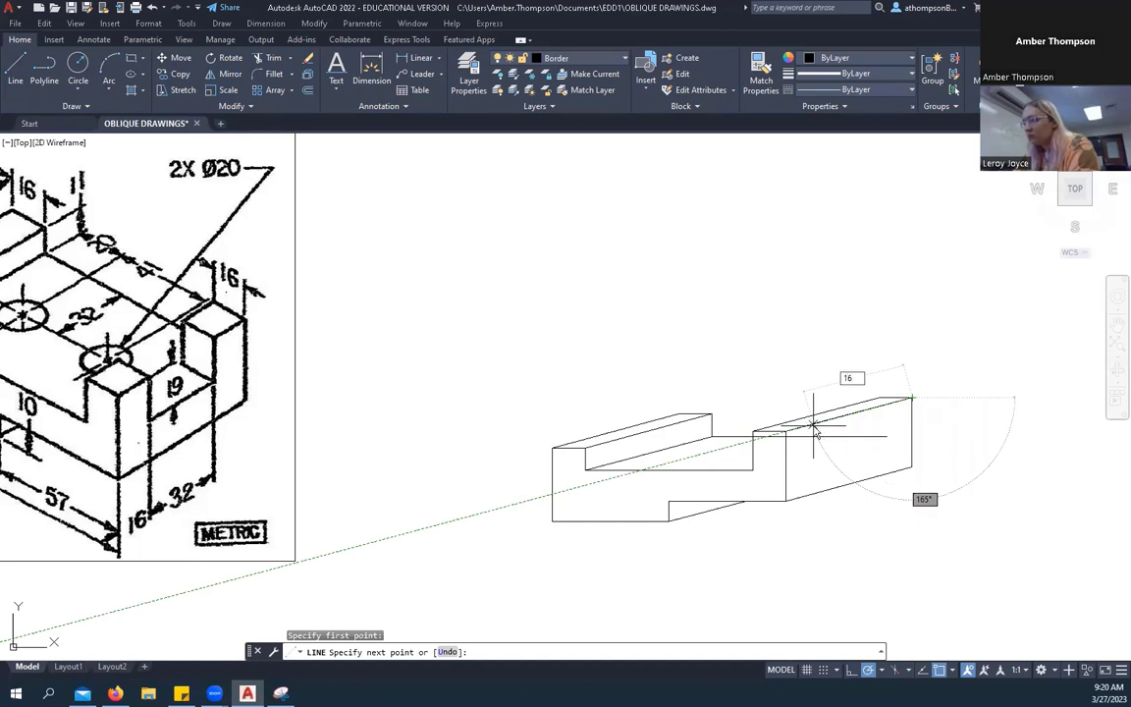
{"action": "key", "text": "Return"}
{"action": "scroll", "coordinate": [789, 405], "scroll_direction": "up", "scroll_amount": 2}
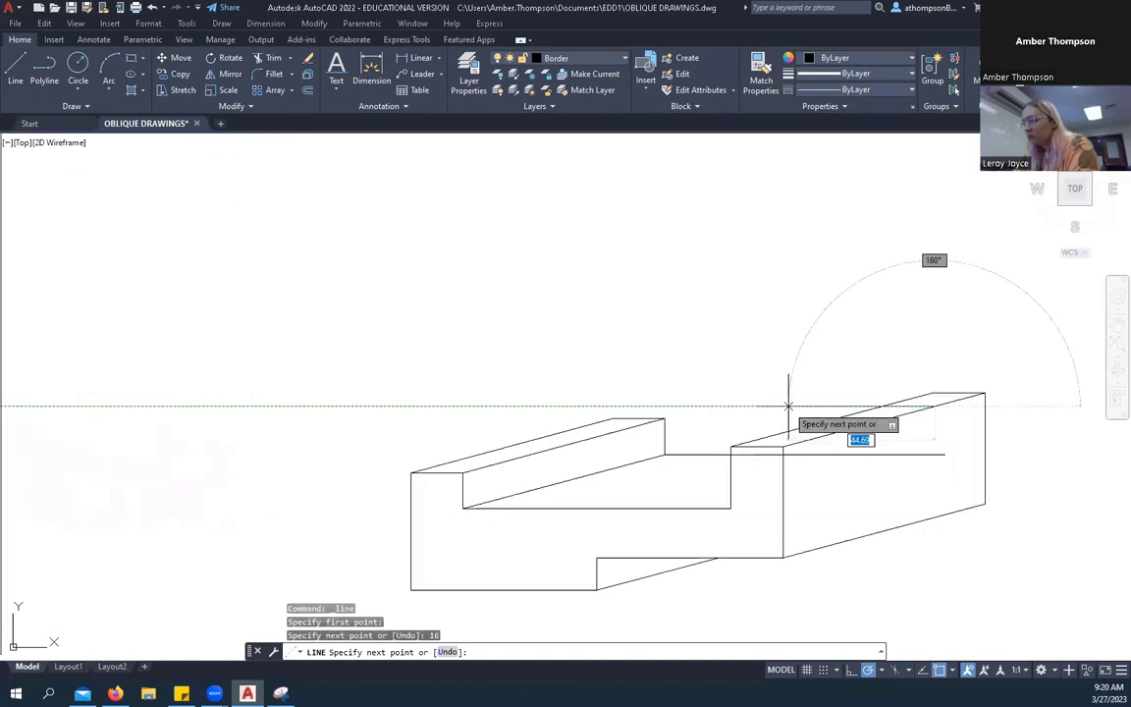
{"action": "scroll", "coordinate": [789, 406], "scroll_direction": "up", "scroll_amount": 2}
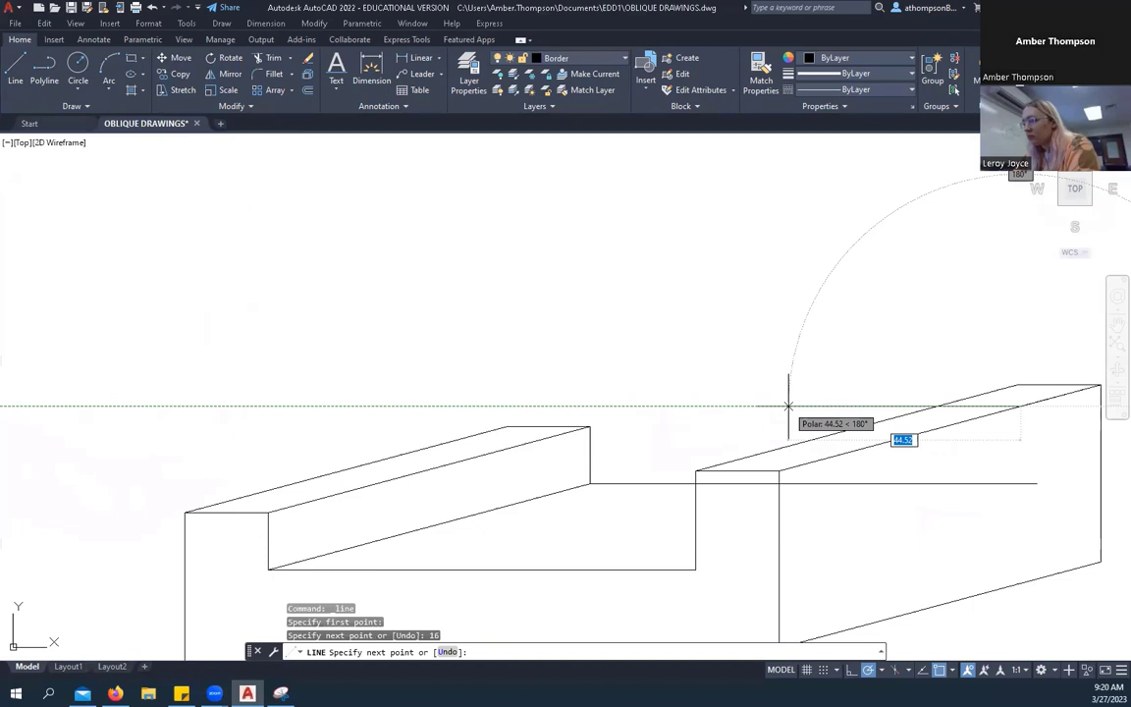
{"action": "left_click", "coordinate": [938, 406]}
{"action": "right_click", "coordinate": [834, 332]}
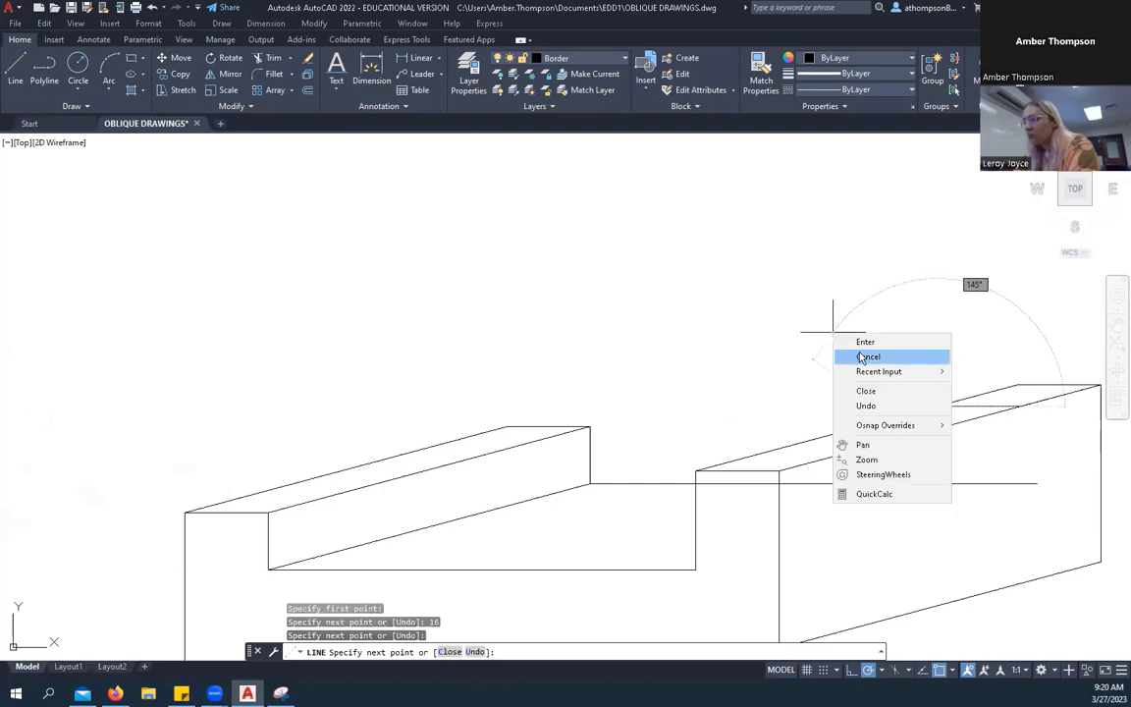
{"action": "left_click", "coordinate": [856, 349]}
{"action": "scroll", "coordinate": [595, 346], "scroll_direction": "down", "scroll_amount": 2}
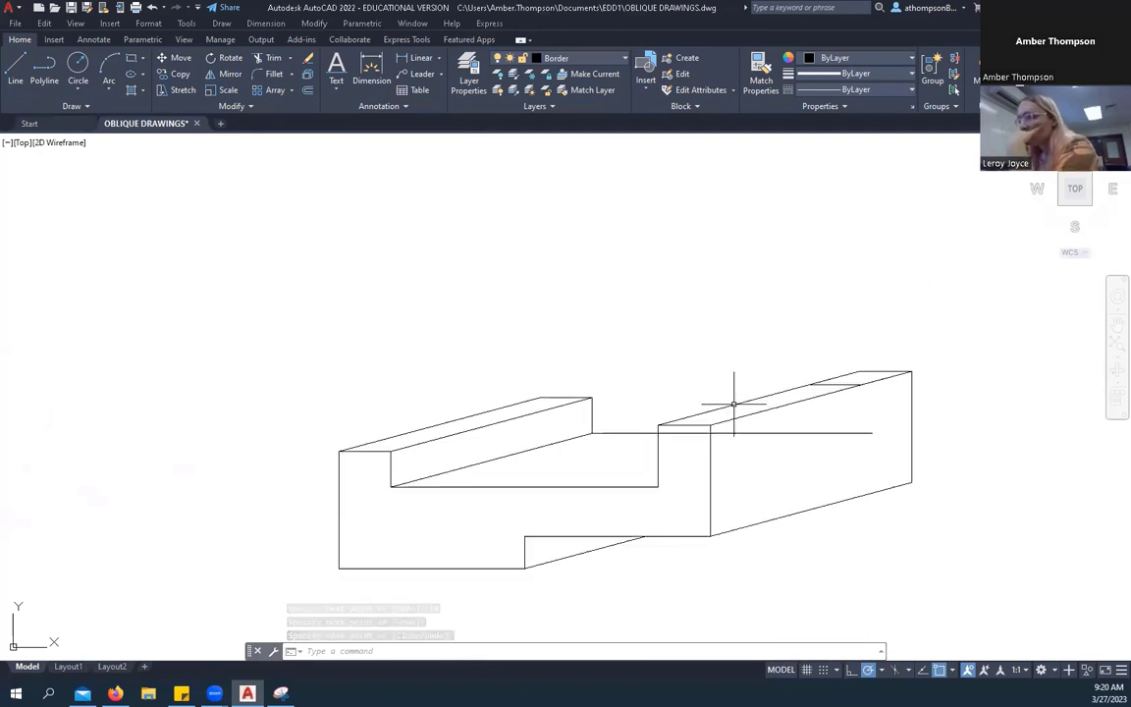
Draw a second 16-unit notch edge from the box corner to the top face edge.
{"action": "left_click", "coordinate": [15, 68]}
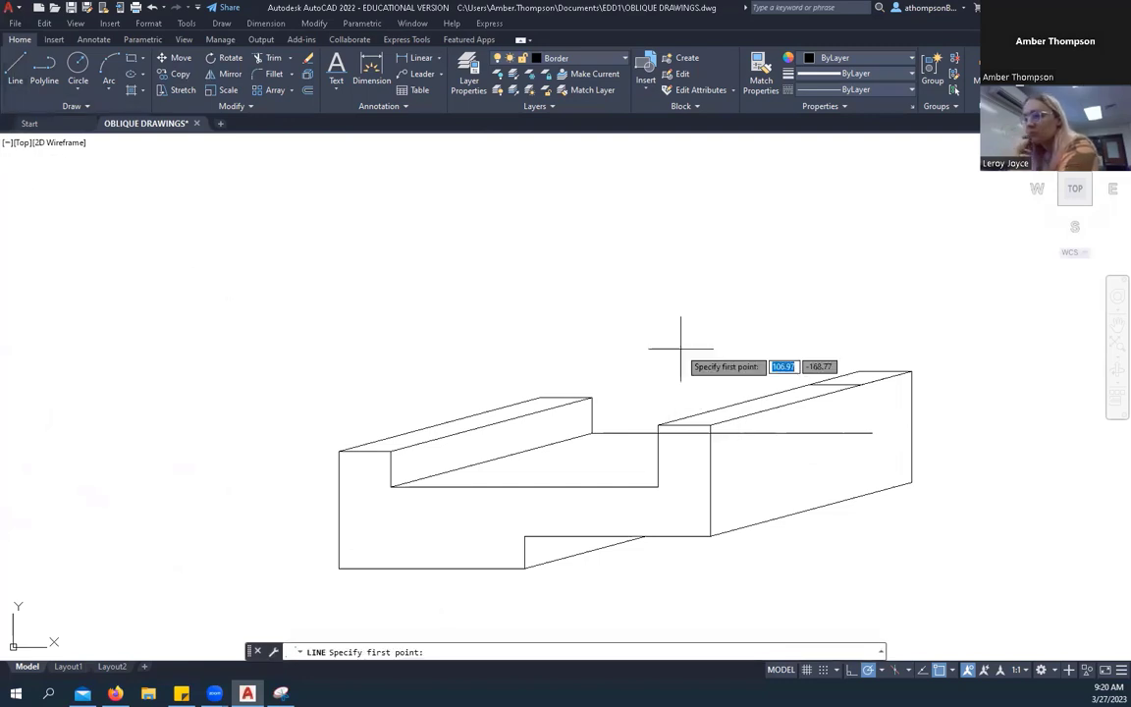
{"action": "left_click", "coordinate": [710, 425]}
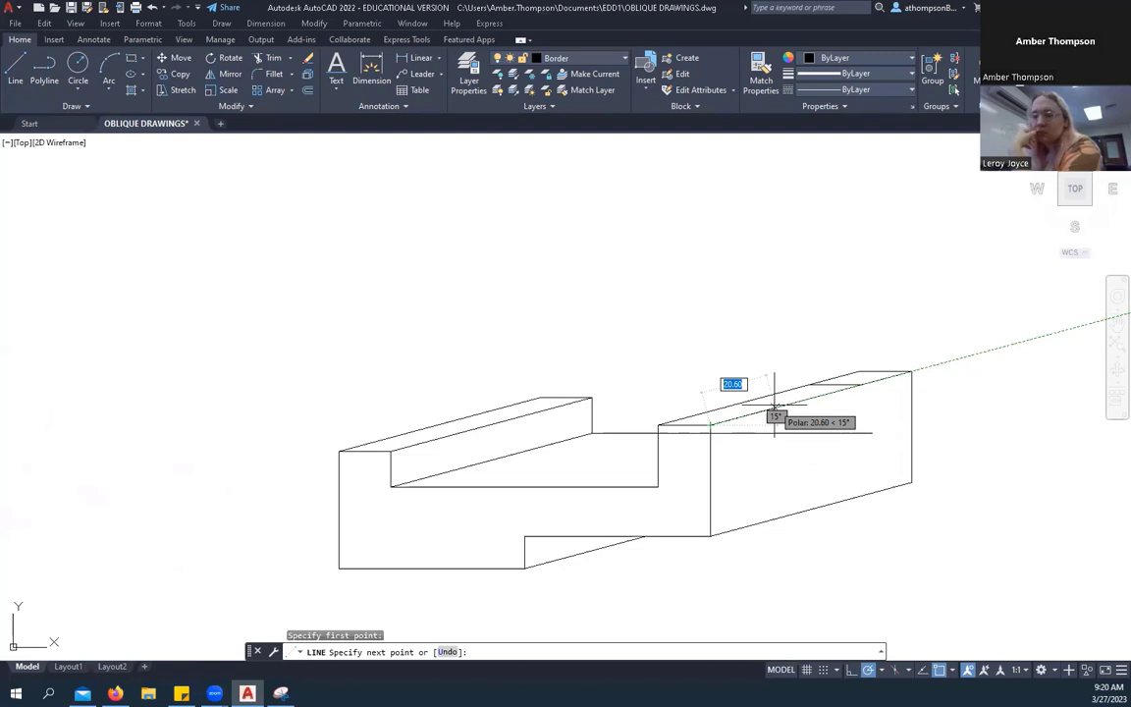
{"action": "type", "text": "16"}
{"action": "key", "text": "Return"}
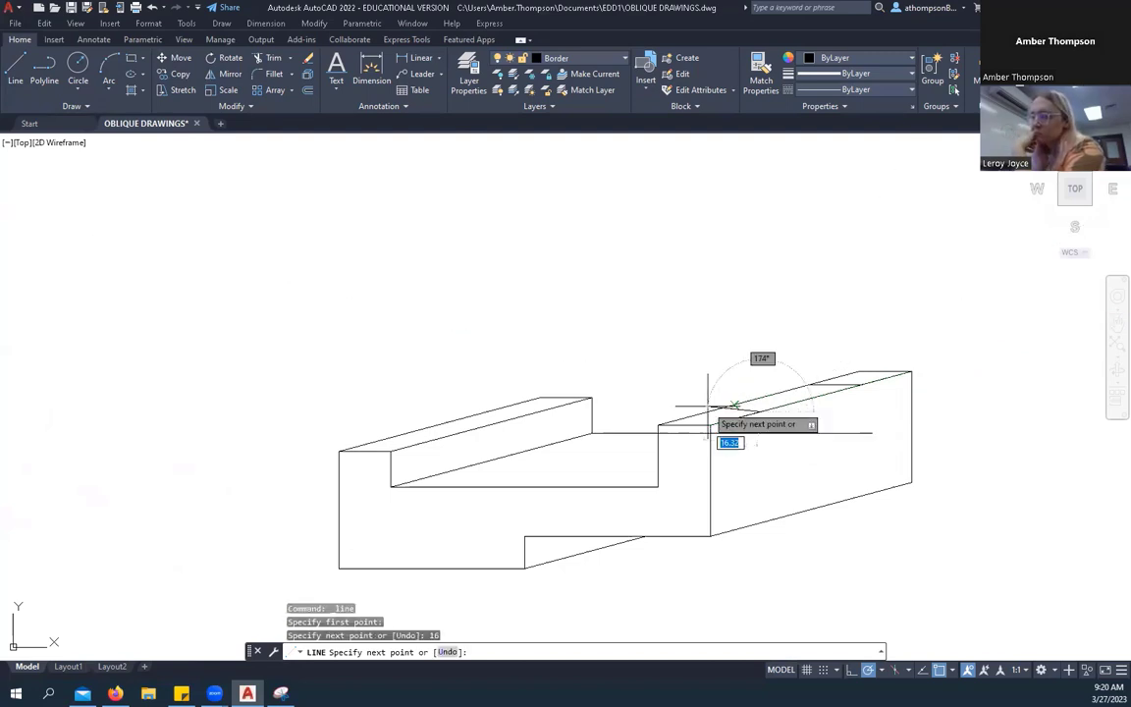
{"action": "scroll", "coordinate": [700, 411], "scroll_direction": "up", "scroll_amount": 2}
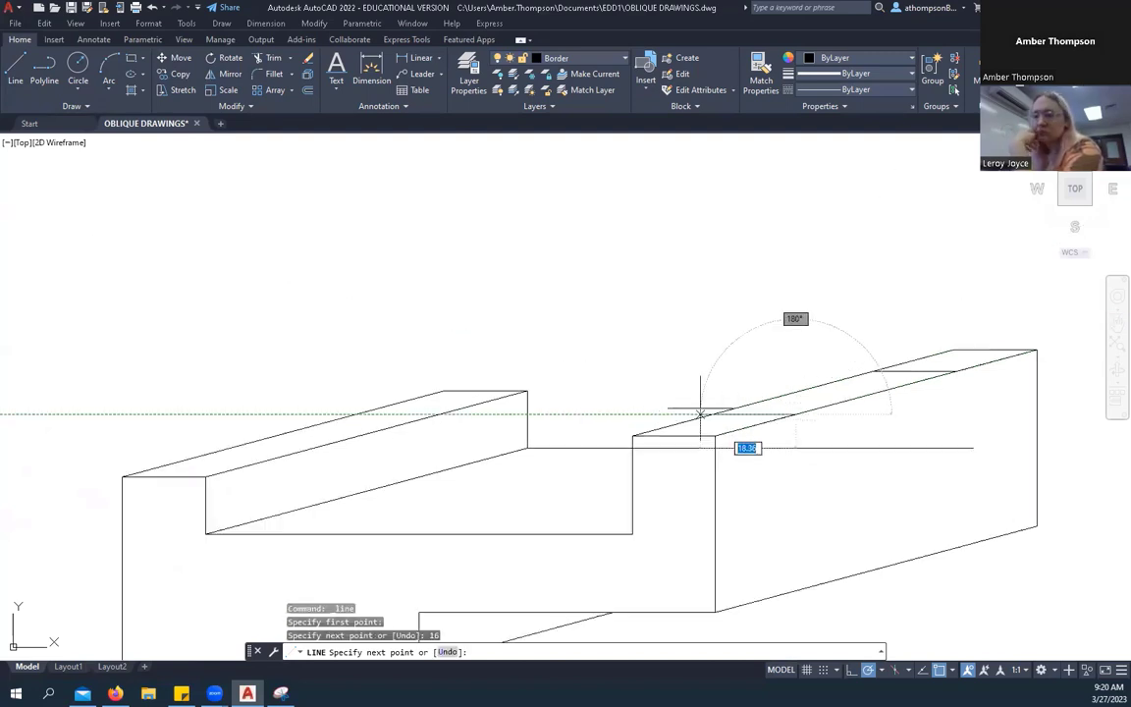
{"action": "left_click", "coordinate": [707, 412]}
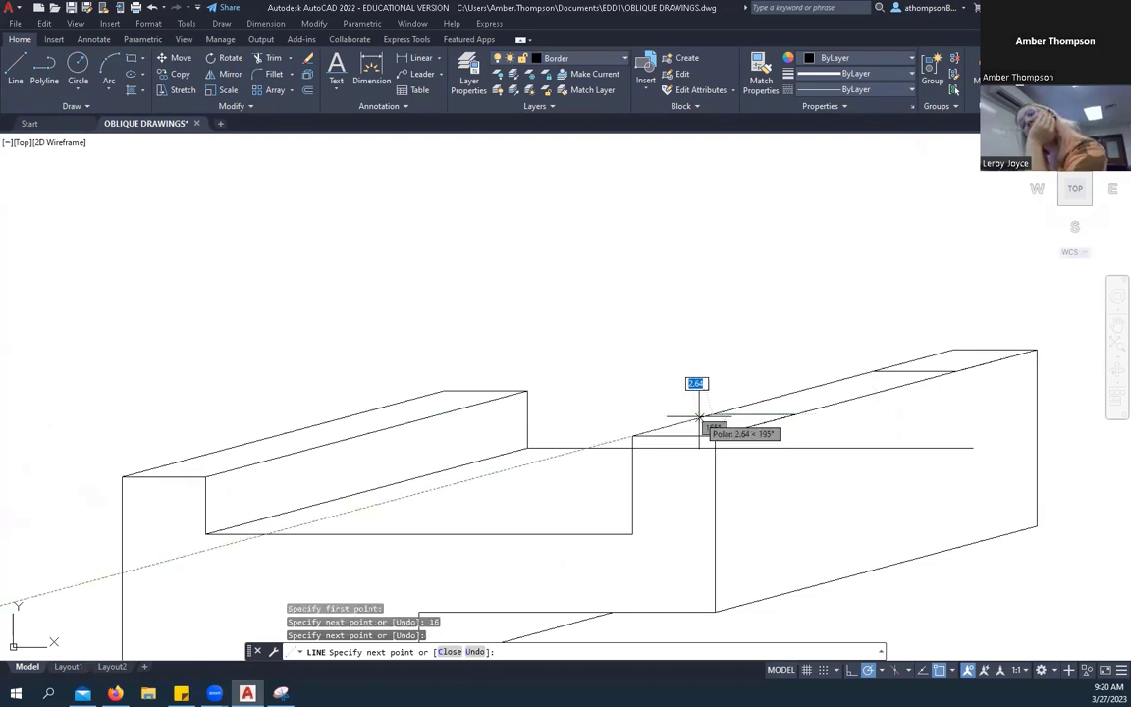
{"action": "right_click", "coordinate": [709, 338]}
{"action": "left_click", "coordinate": [732, 345]}
{"action": "scroll", "coordinate": [545, 365], "scroll_direction": "down", "scroll_amount": 2}
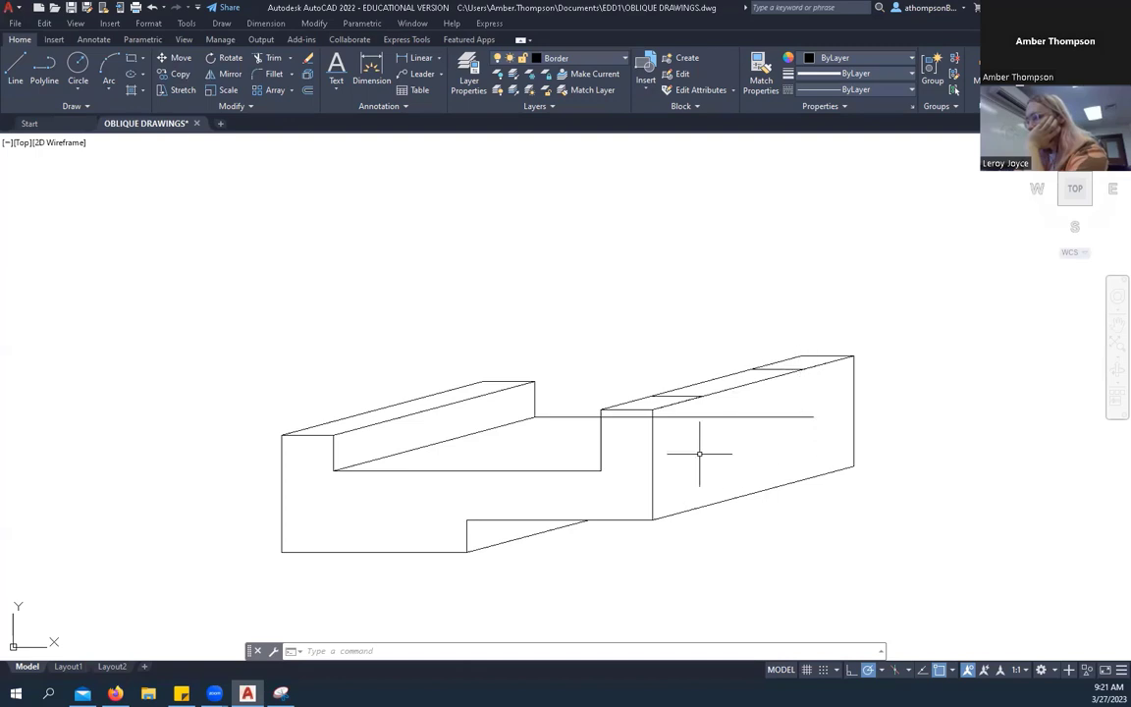
Drop a 19-unit vertical notch edge and add its 15° bottom edge.
{"action": "left_click", "coordinate": [16, 69]}
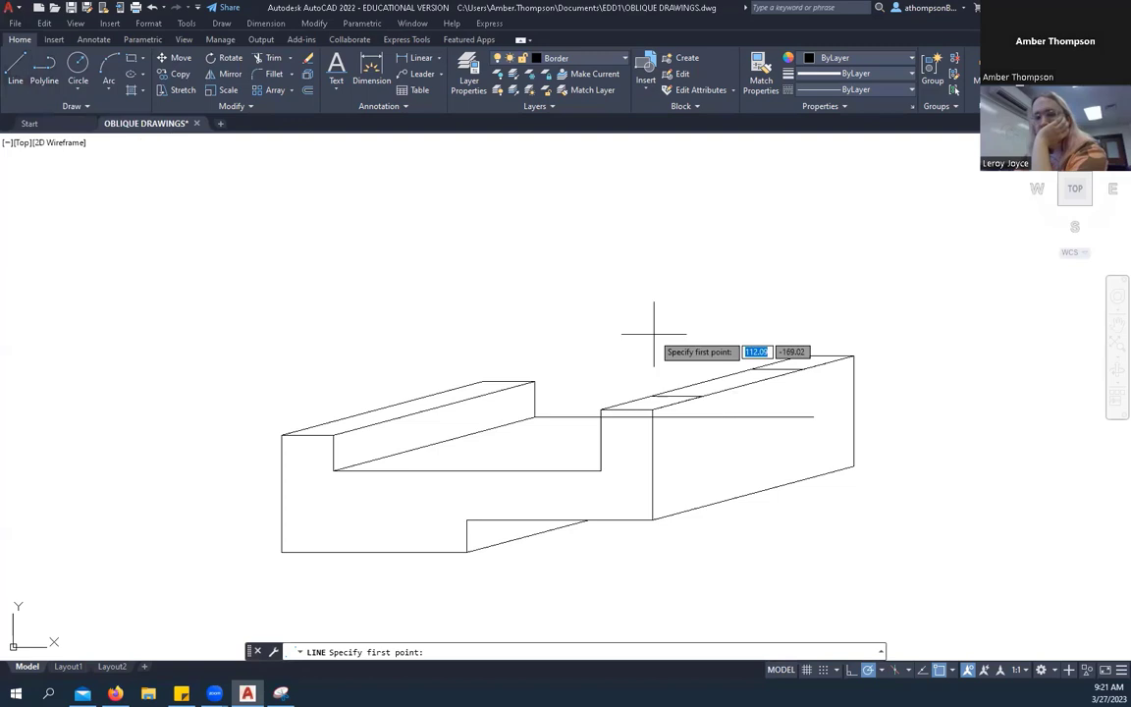
{"action": "left_click", "coordinate": [702, 395]}
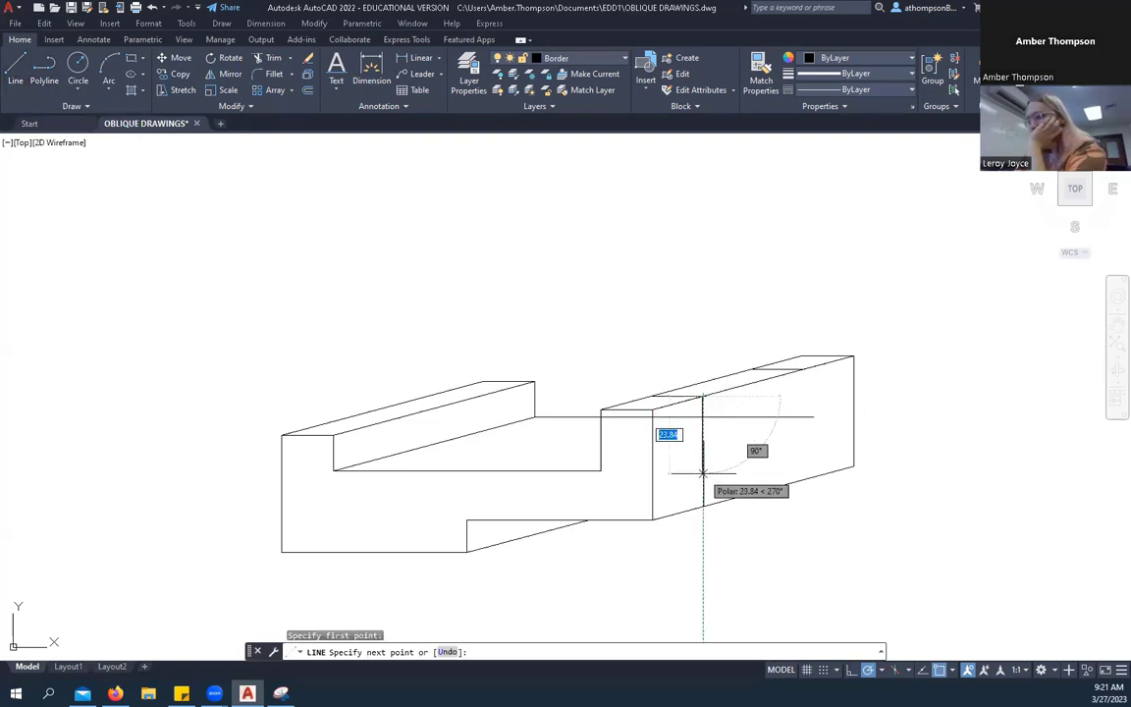
{"action": "type", "text": "19"}
{"action": "key", "text": "Return"}
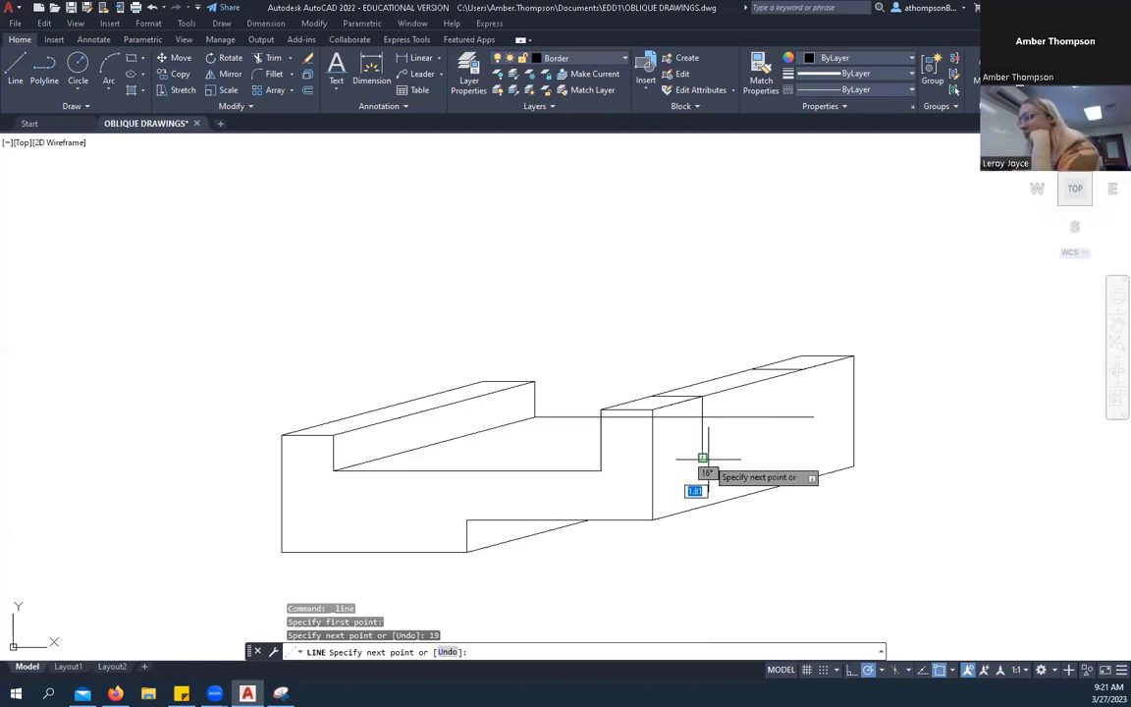
{"action": "left_click", "coordinate": [834, 421]}
{"action": "right_click", "coordinate": [964, 315]}
{"action": "left_click", "coordinate": [995, 326]}
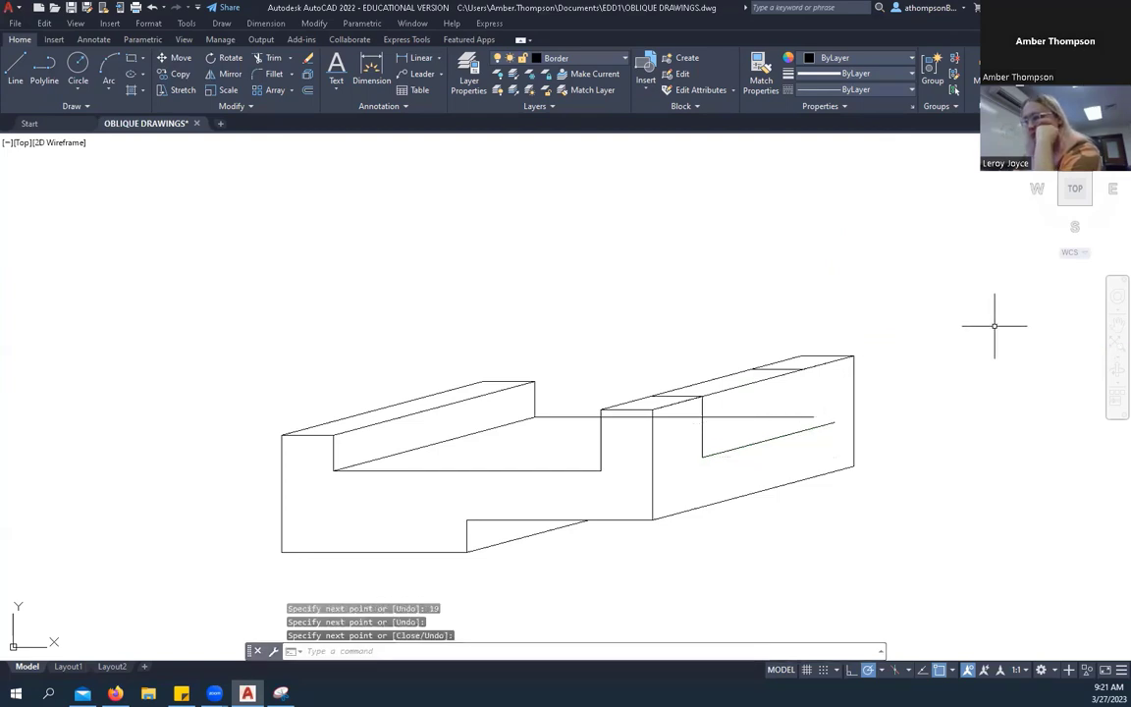
Draw the notch's right vertical edge and select both vertical notch lines.
{"action": "left_click", "coordinate": [16, 69]}
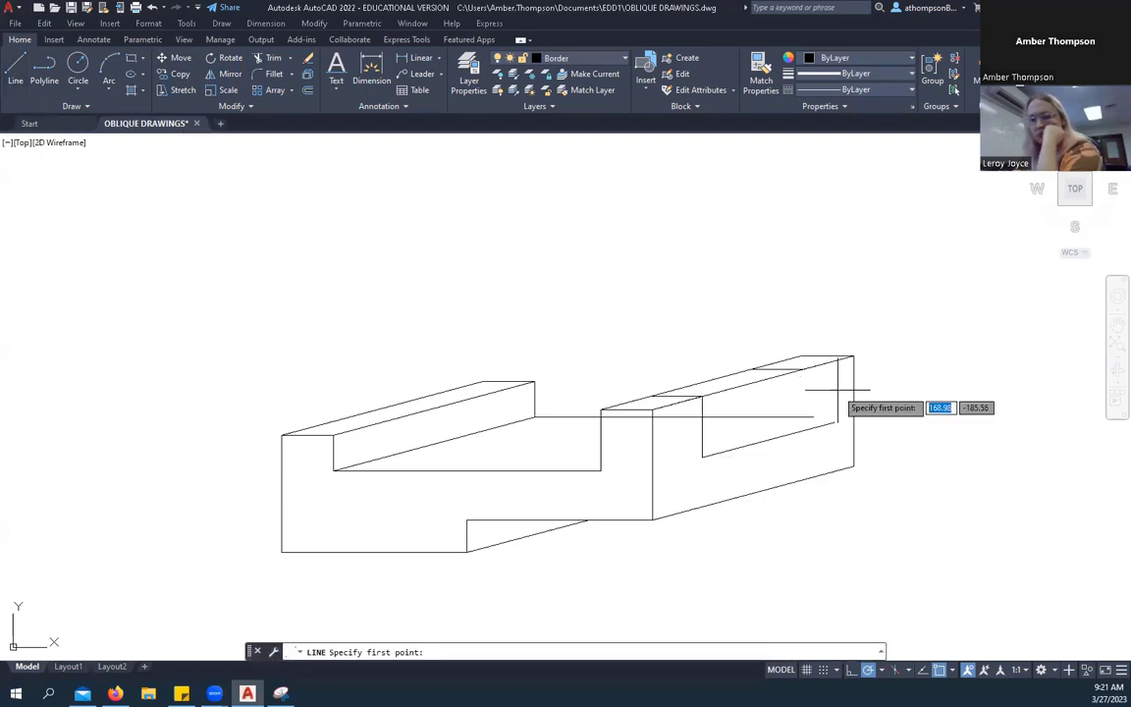
{"action": "left_click", "coordinate": [804, 370]}
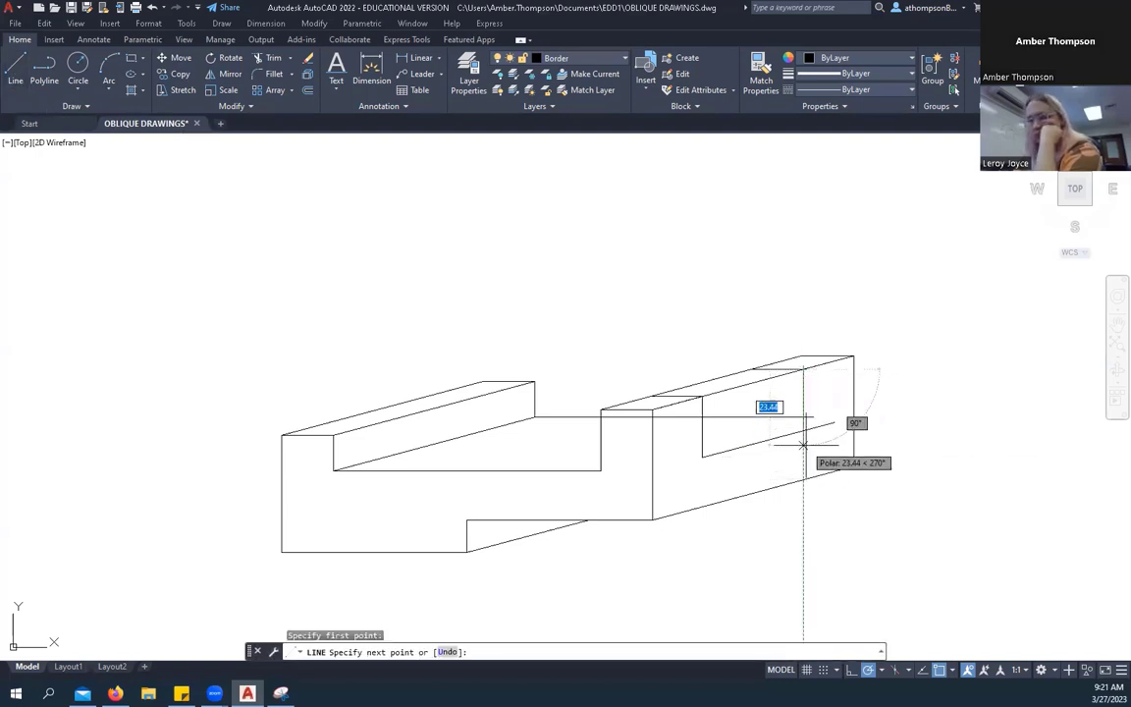
{"action": "left_click", "coordinate": [803, 429]}
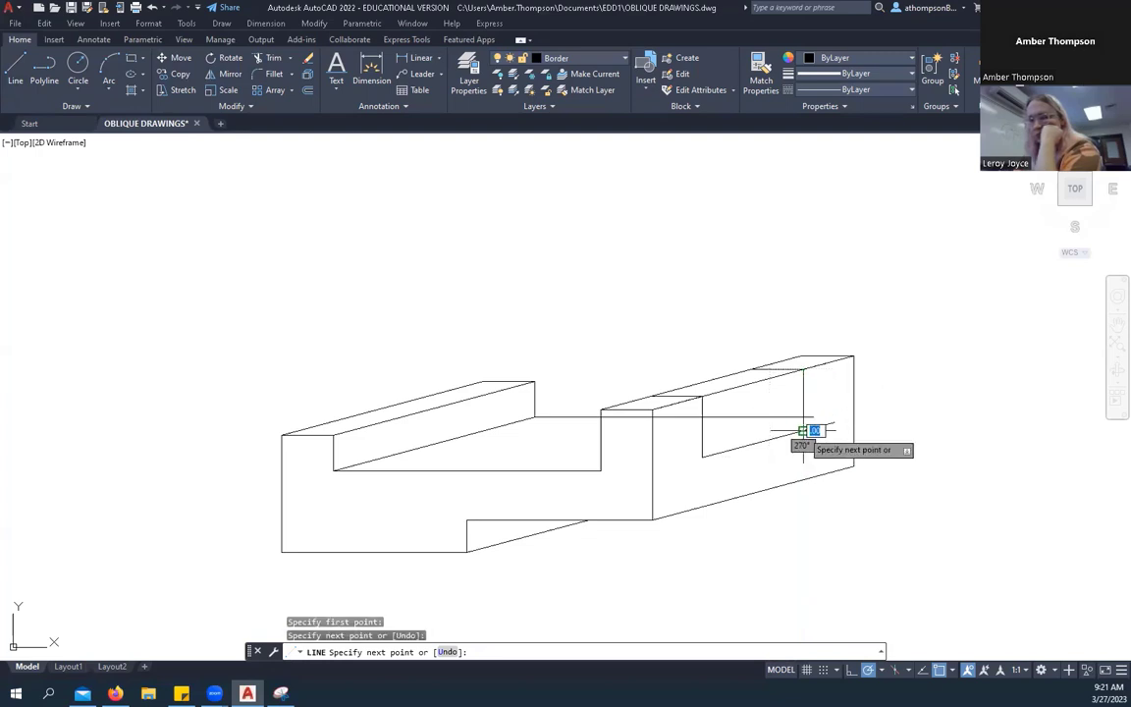
{"action": "right_click", "coordinate": [919, 364]}
{"action": "left_click", "coordinate": [898, 370]}
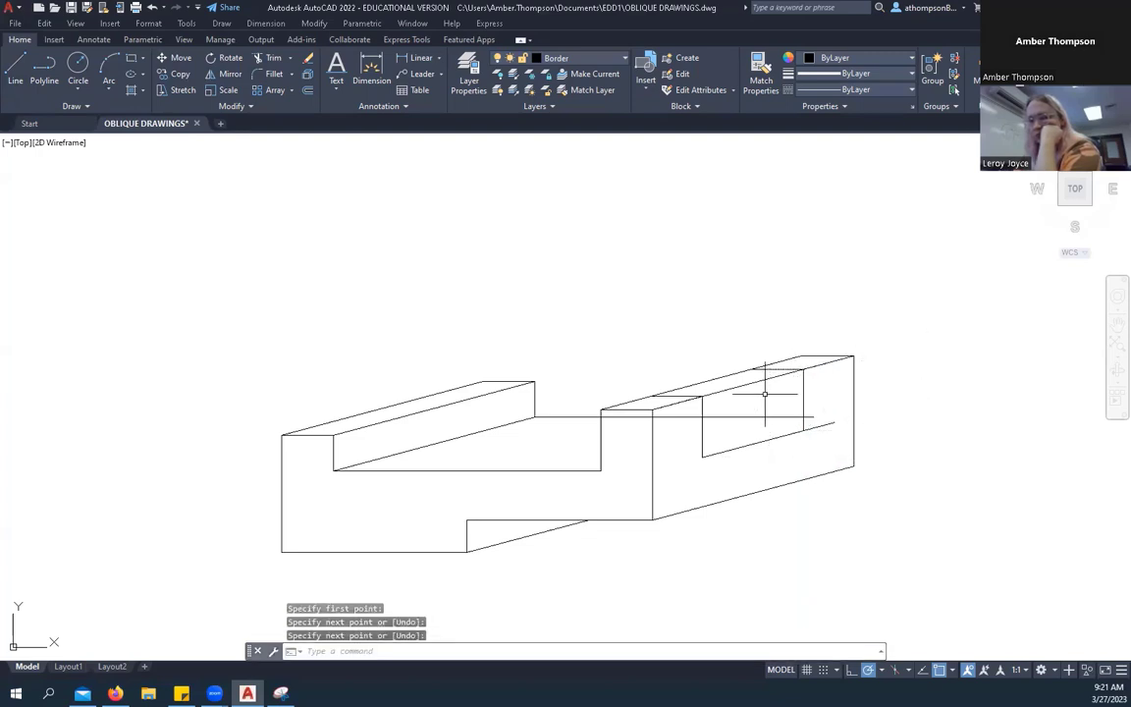
{"action": "left_click", "coordinate": [702, 426]}
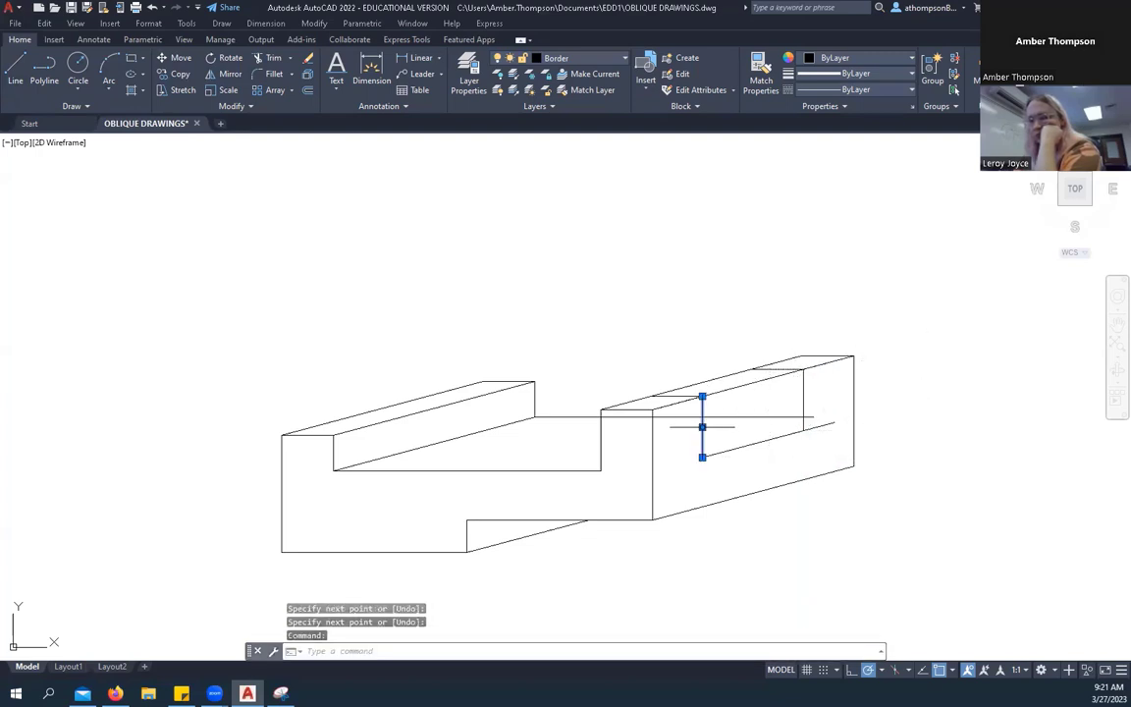
{"action": "left_click", "coordinate": [803, 393]}
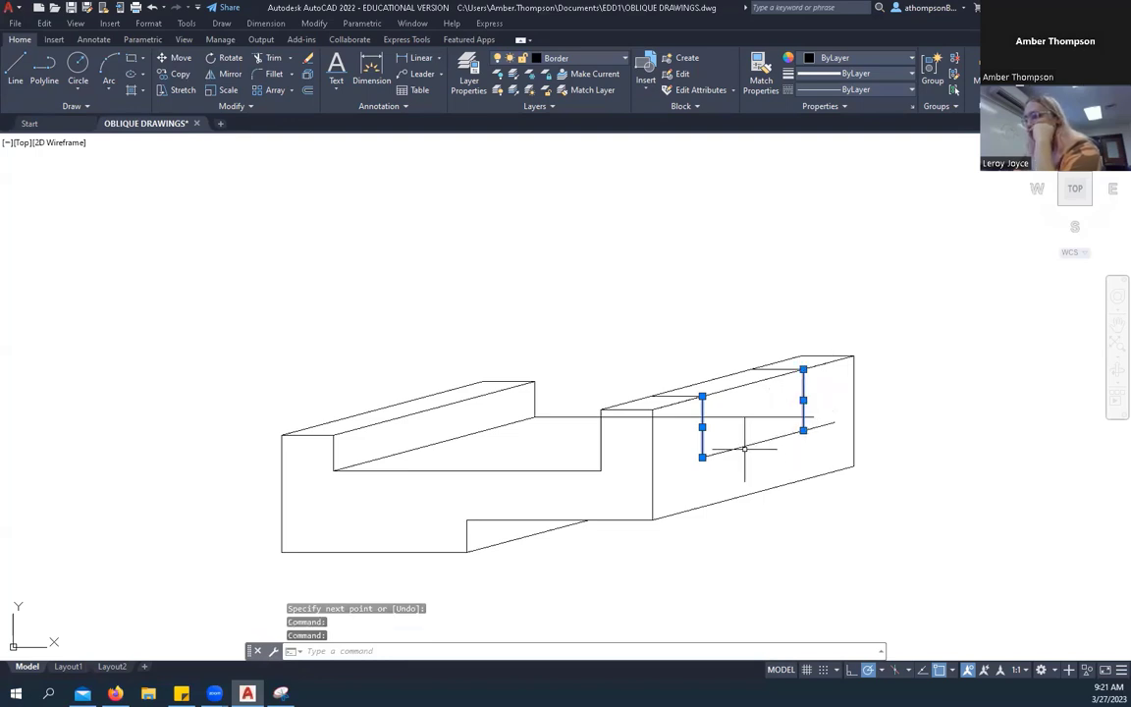
Trim the overhanging end of the notch's bottom line.
{"action": "key", "text": "Escape"}
{"action": "key", "text": "Escape"}
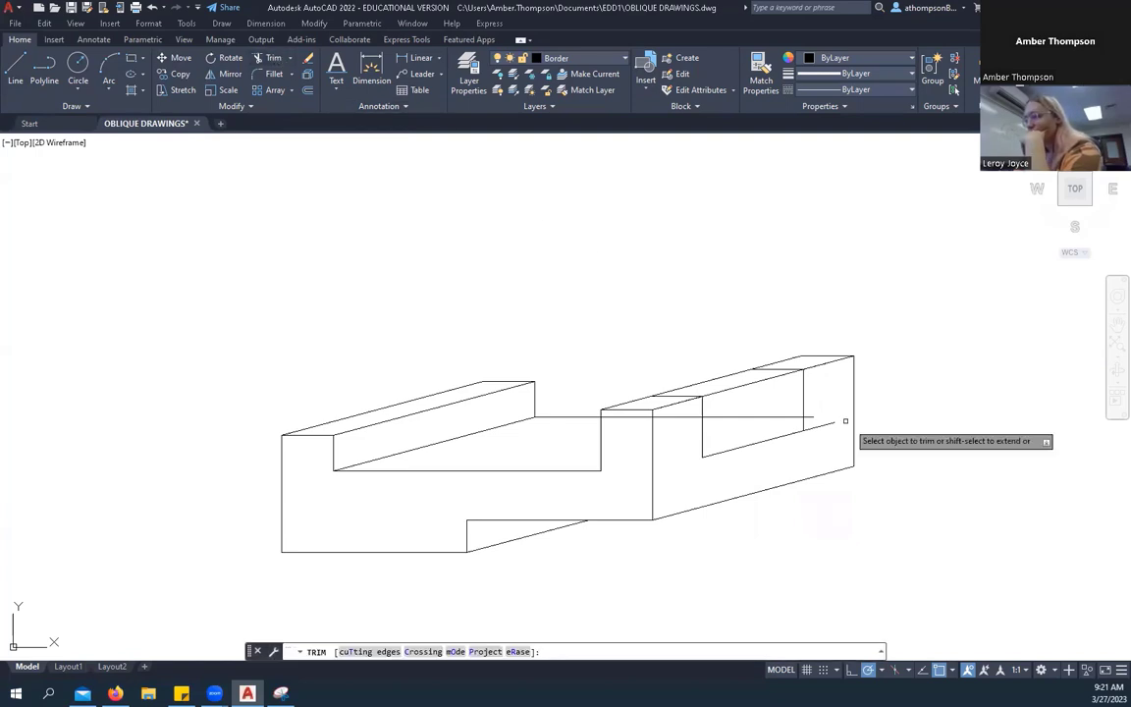
{"action": "left_click", "coordinate": [834, 420]}
{"action": "right_click", "coordinate": [914, 293]}
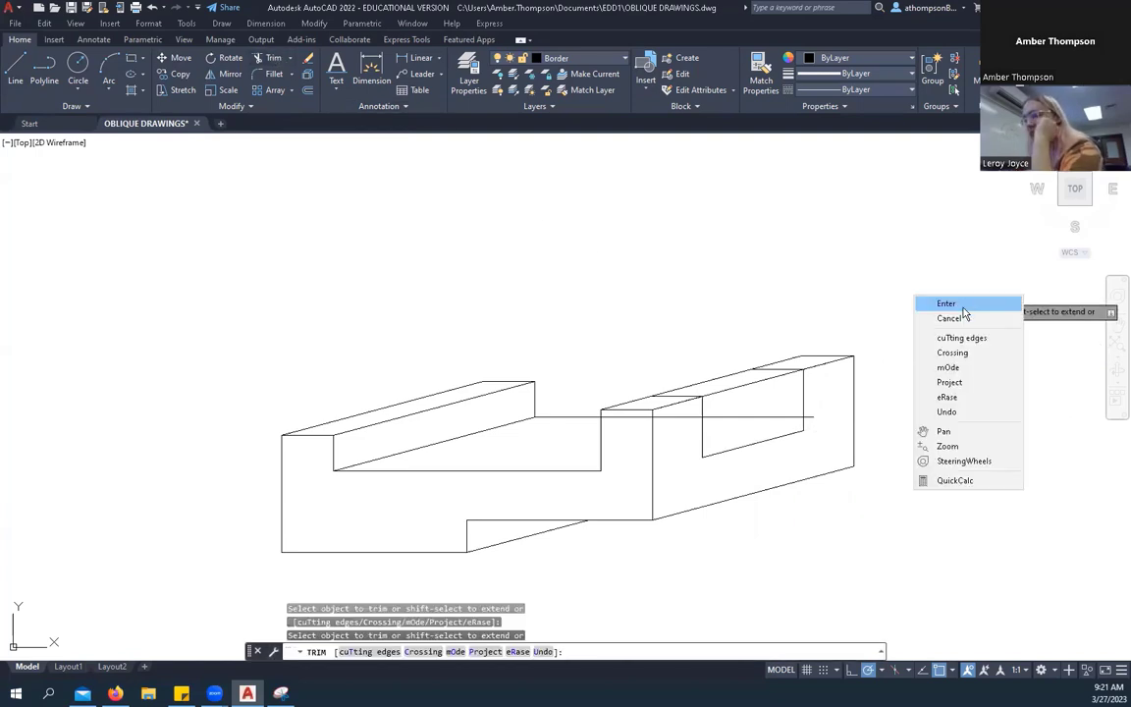
{"action": "left_click", "coordinate": [933, 305]}
{"action": "scroll", "coordinate": [757, 373], "scroll_direction": "up", "scroll_amount": 2}
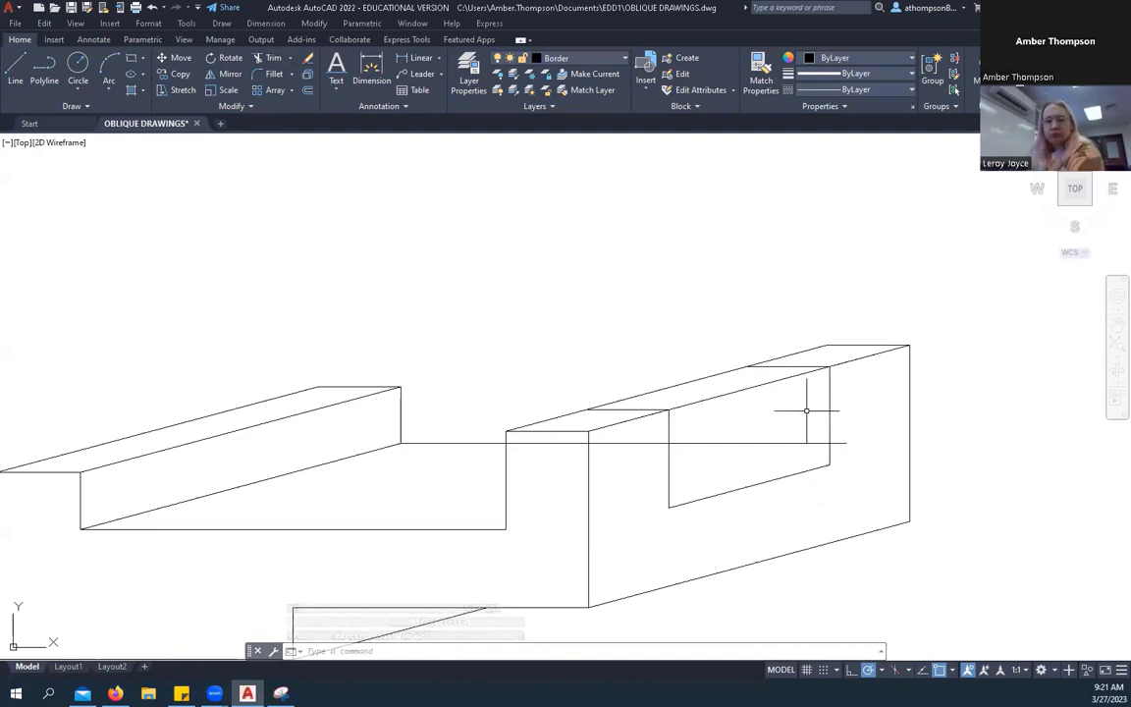
{"action": "scroll", "coordinate": [785, 403], "scroll_direction": "down", "scroll_amount": 2}
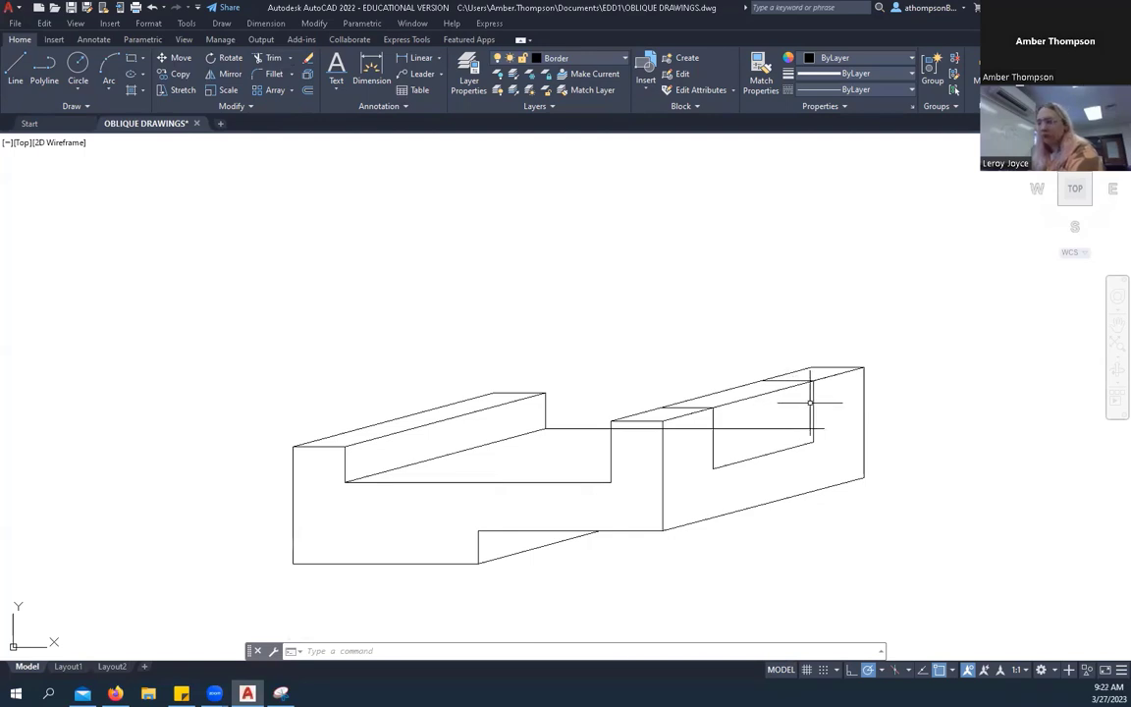
Copy the notch's right vertical and bottom receding lines onto the right end of the block.
{"action": "left_click", "coordinate": [812, 402]}
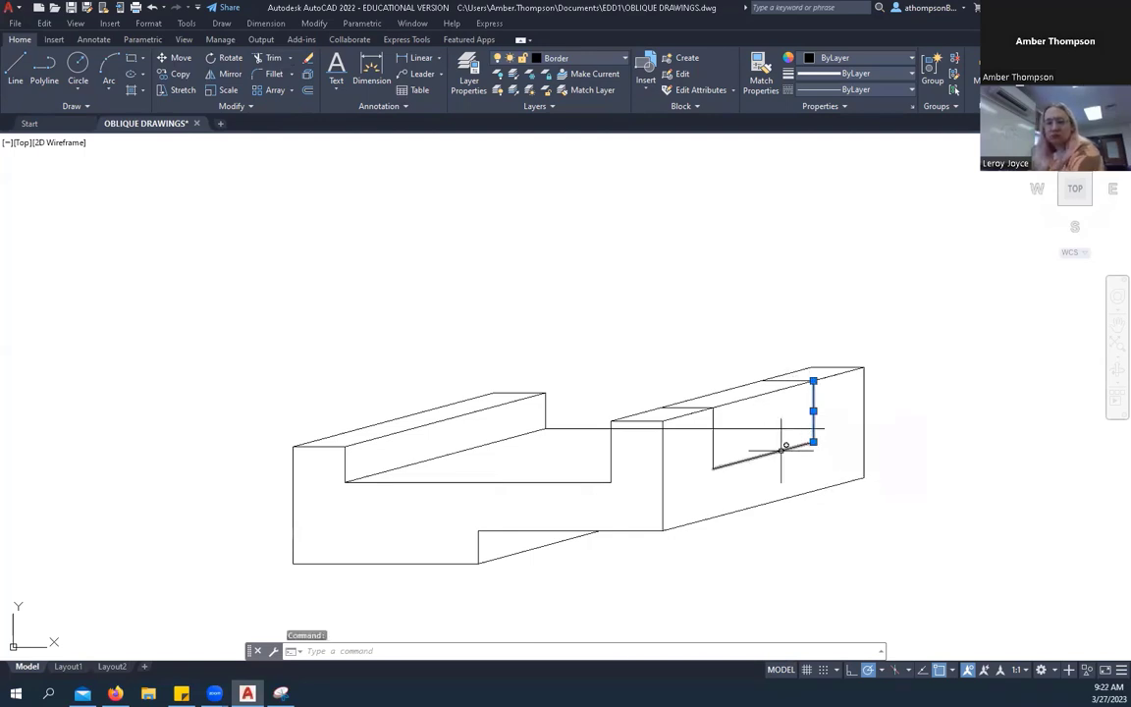
{"action": "left_click", "coordinate": [764, 456]}
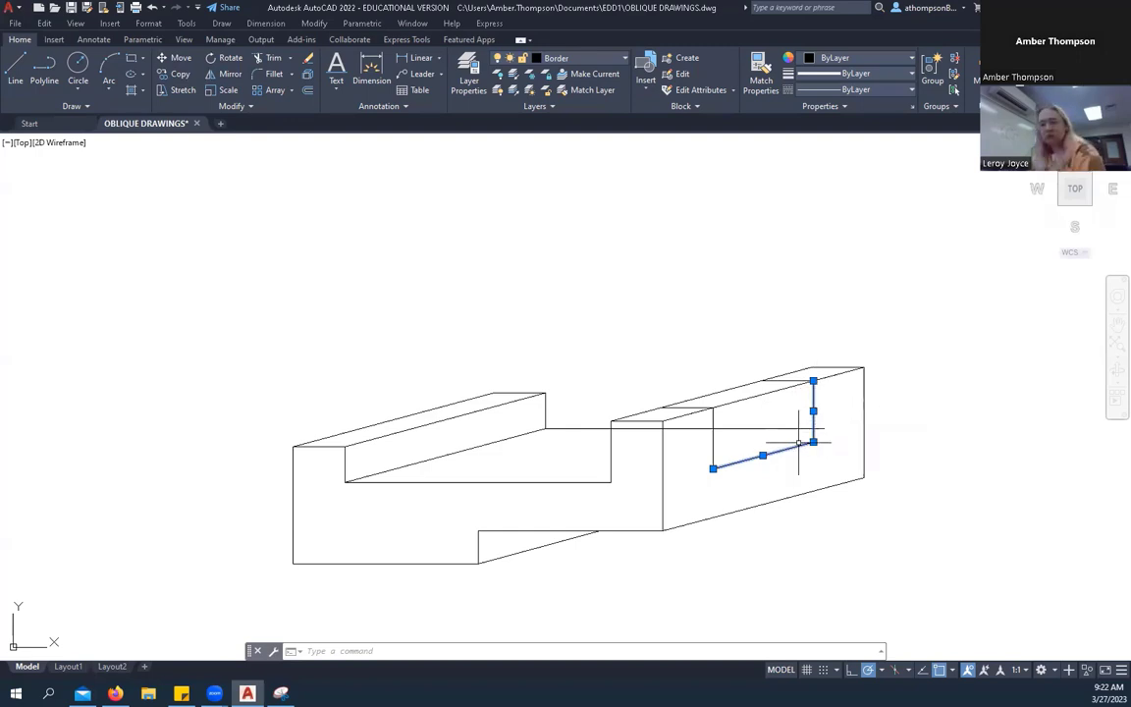
{"action": "left_click", "coordinate": [181, 75]}
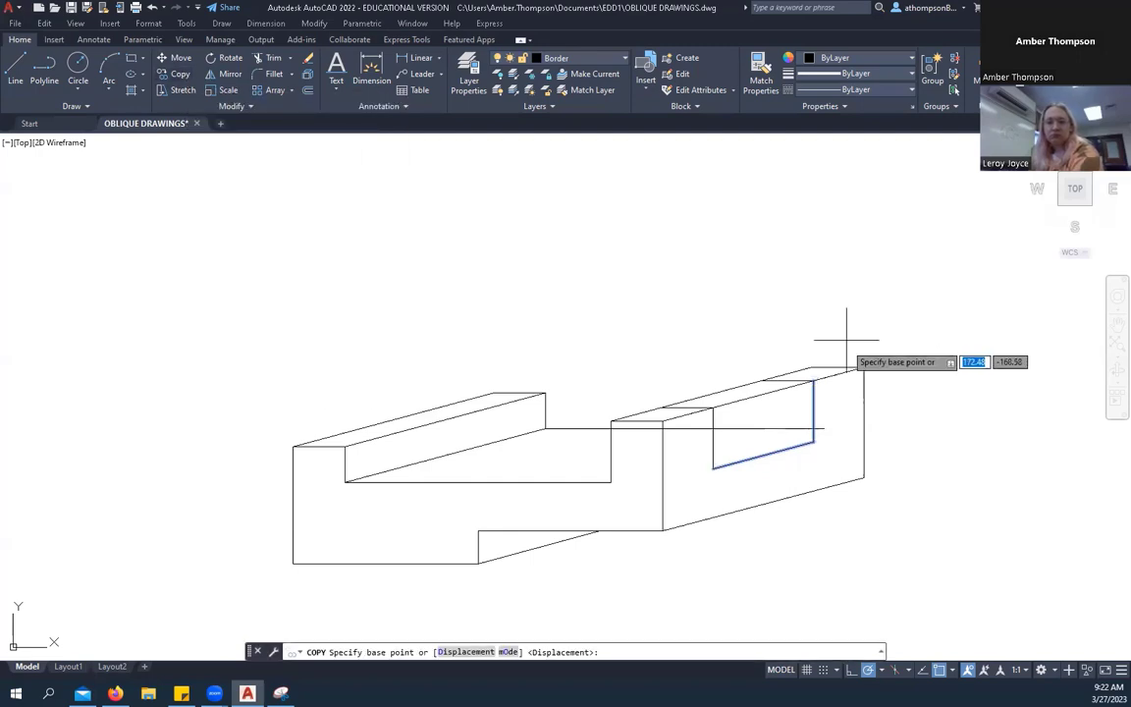
{"action": "left_click", "coordinate": [814, 379]}
{"action": "left_click", "coordinate": [761, 381]}
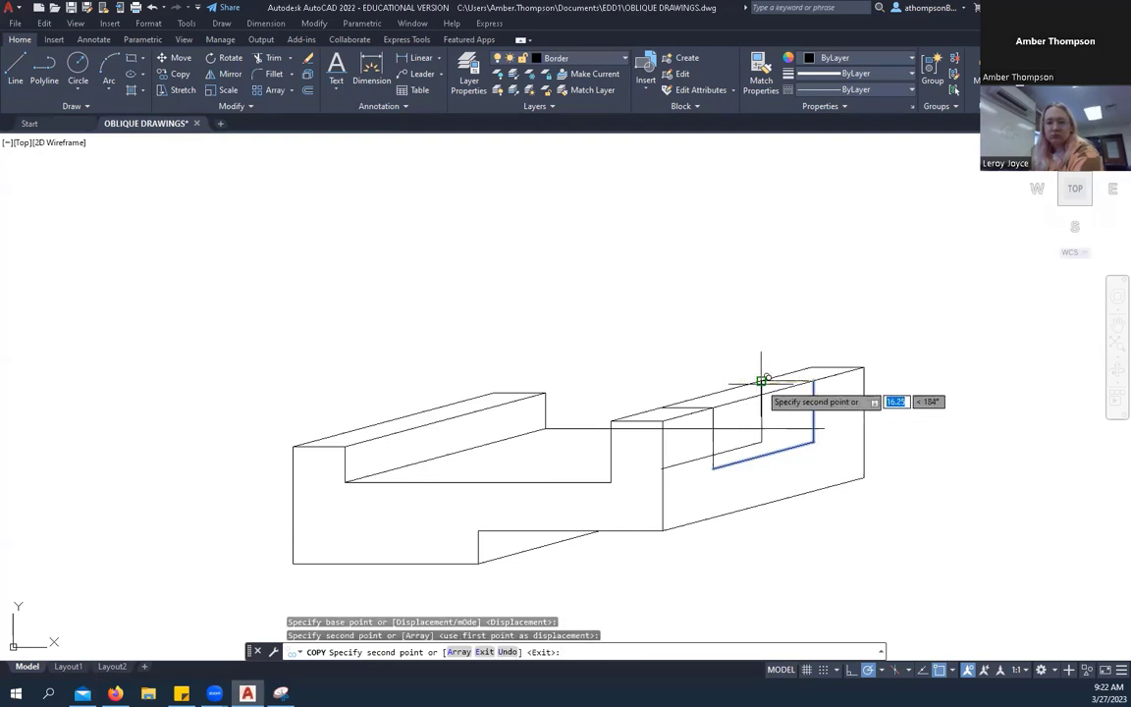
{"action": "right_click", "coordinate": [837, 312]}
{"action": "left_click", "coordinate": [857, 322]}
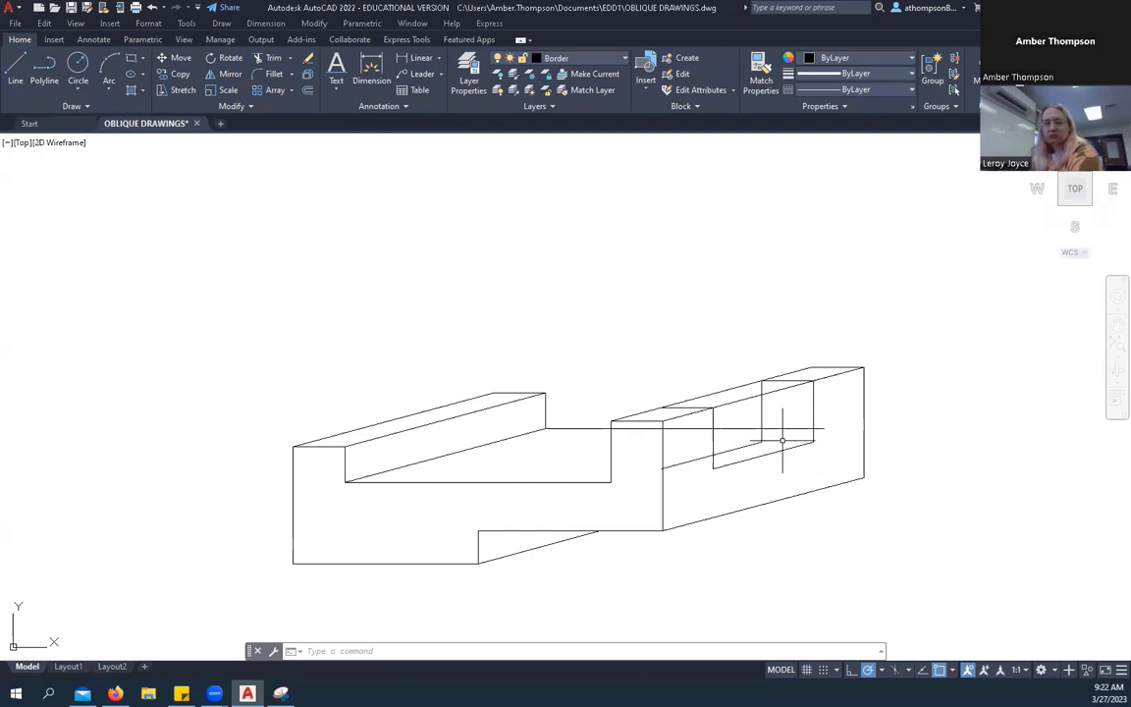
Draw the receding edge from the right-end box's corner.
{"action": "left_click", "coordinate": [15, 67]}
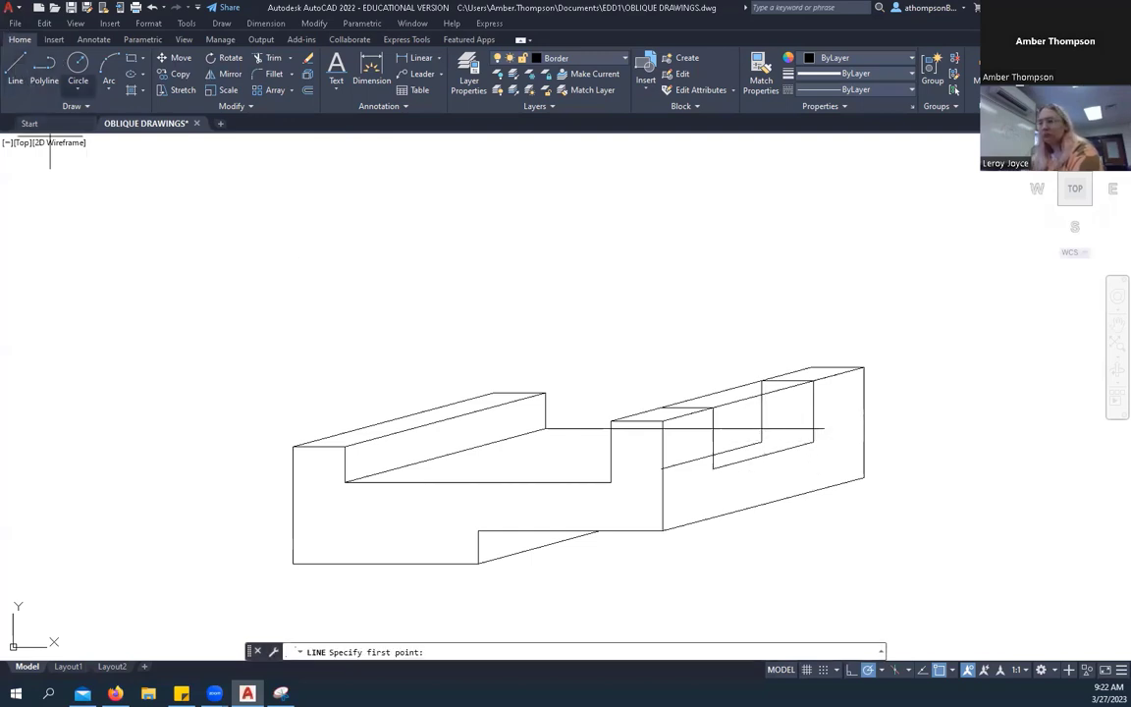
{"action": "left_click", "coordinate": [761, 443]}
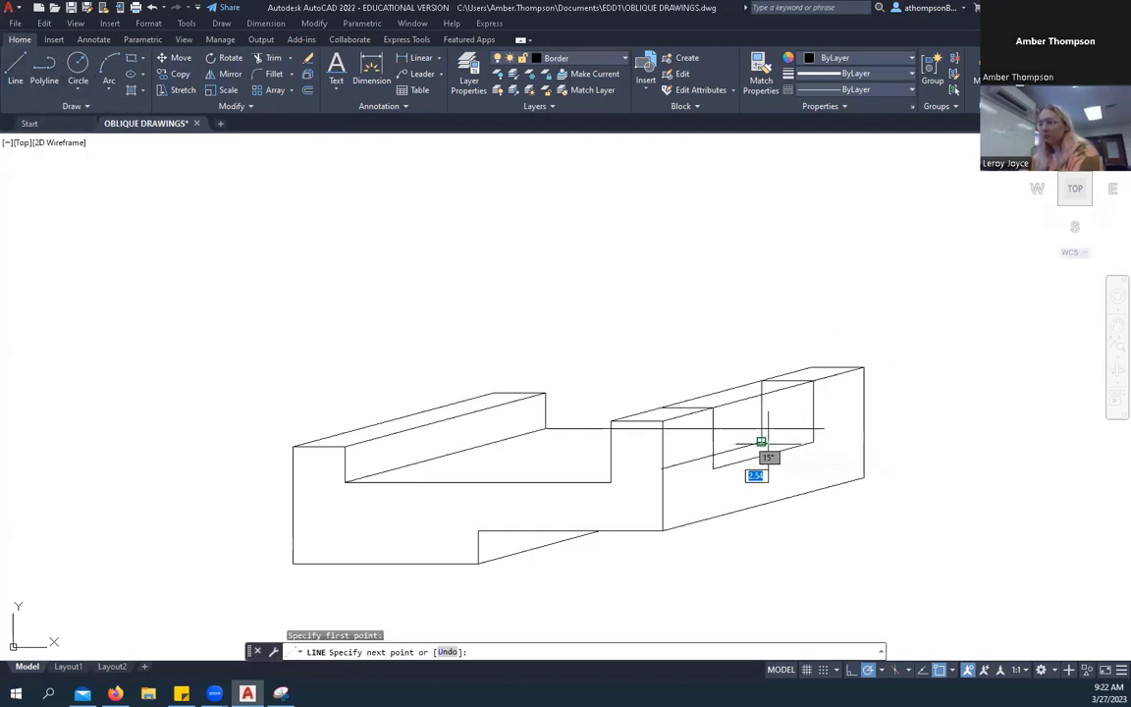
{"action": "left_click", "coordinate": [813, 441]}
{"action": "right_click", "coordinate": [987, 330]}
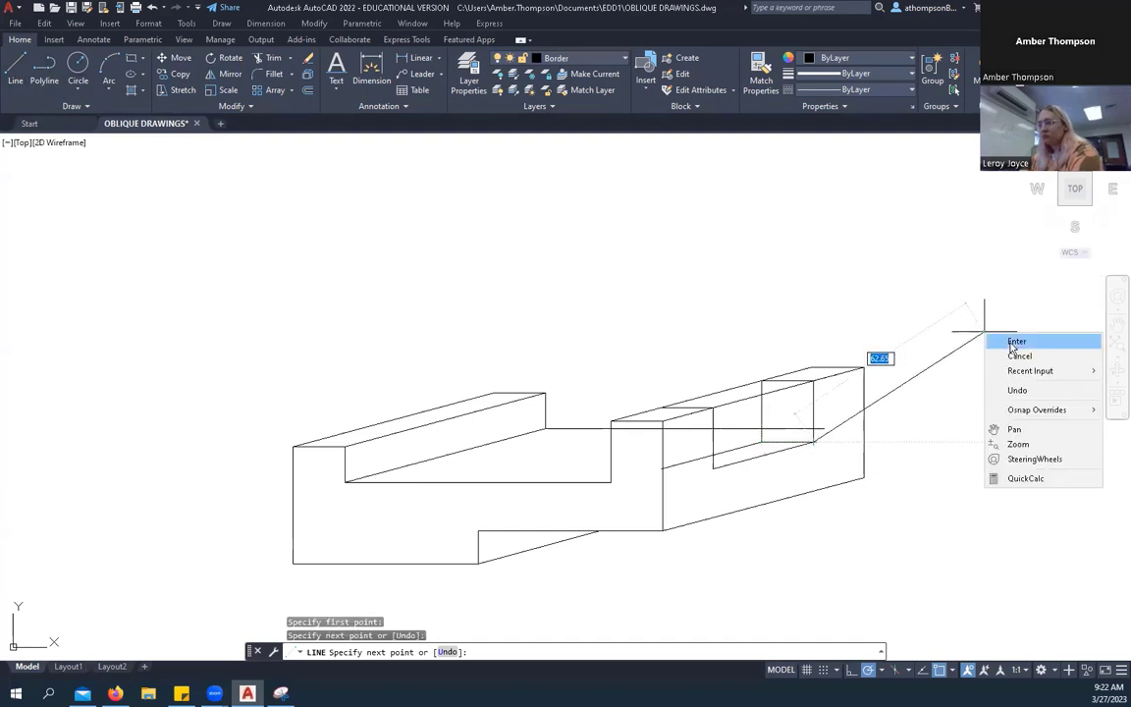
{"action": "left_click", "coordinate": [1009, 340]}
Trim three stray segments inside and past the right box with TR.
{"action": "type", "text": "tr"}
{"action": "key", "text": "Return"}
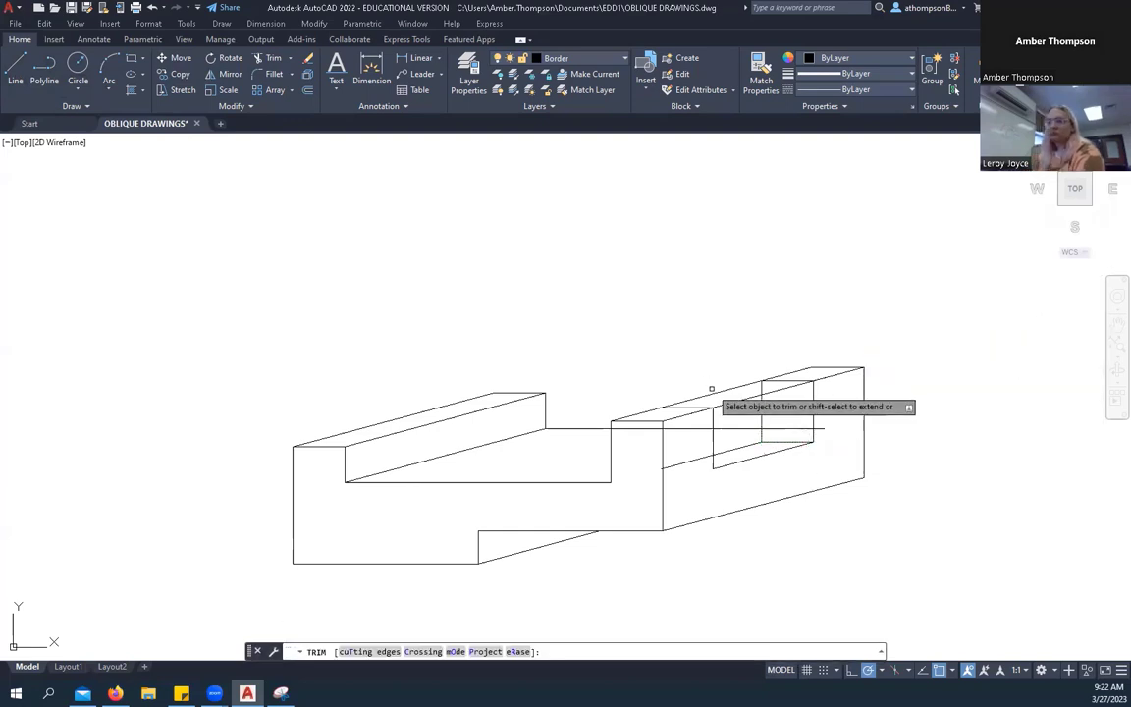
{"action": "left_click", "coordinate": [737, 397]}
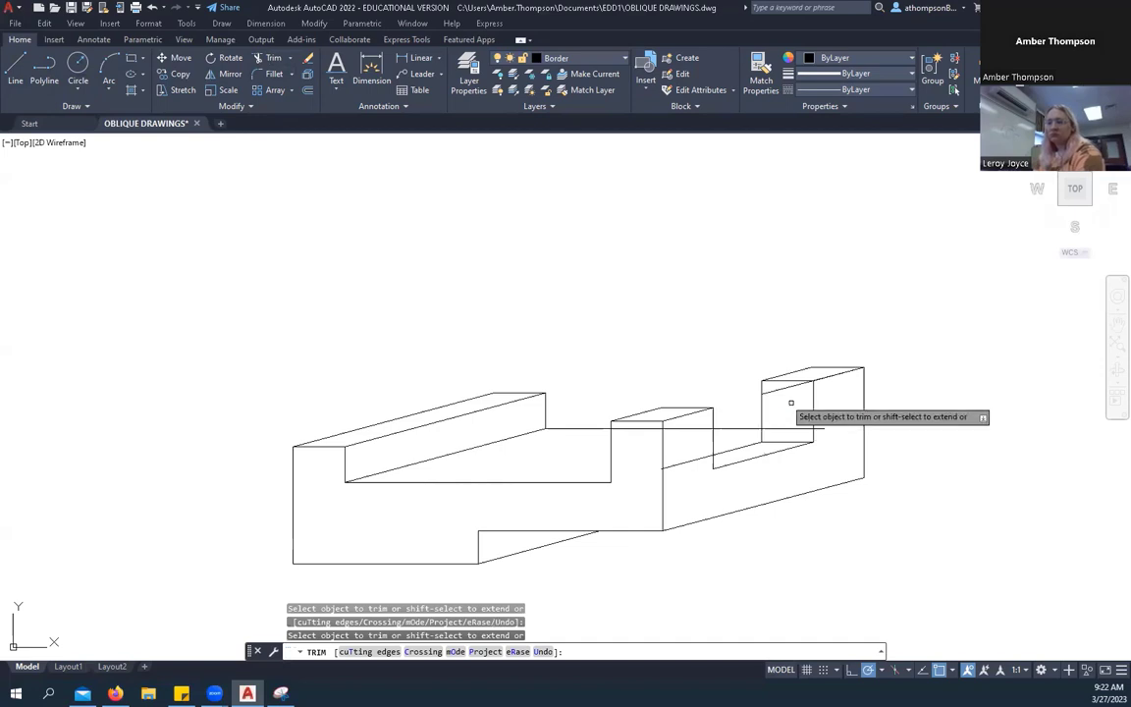
{"action": "left_click", "coordinate": [820, 428]}
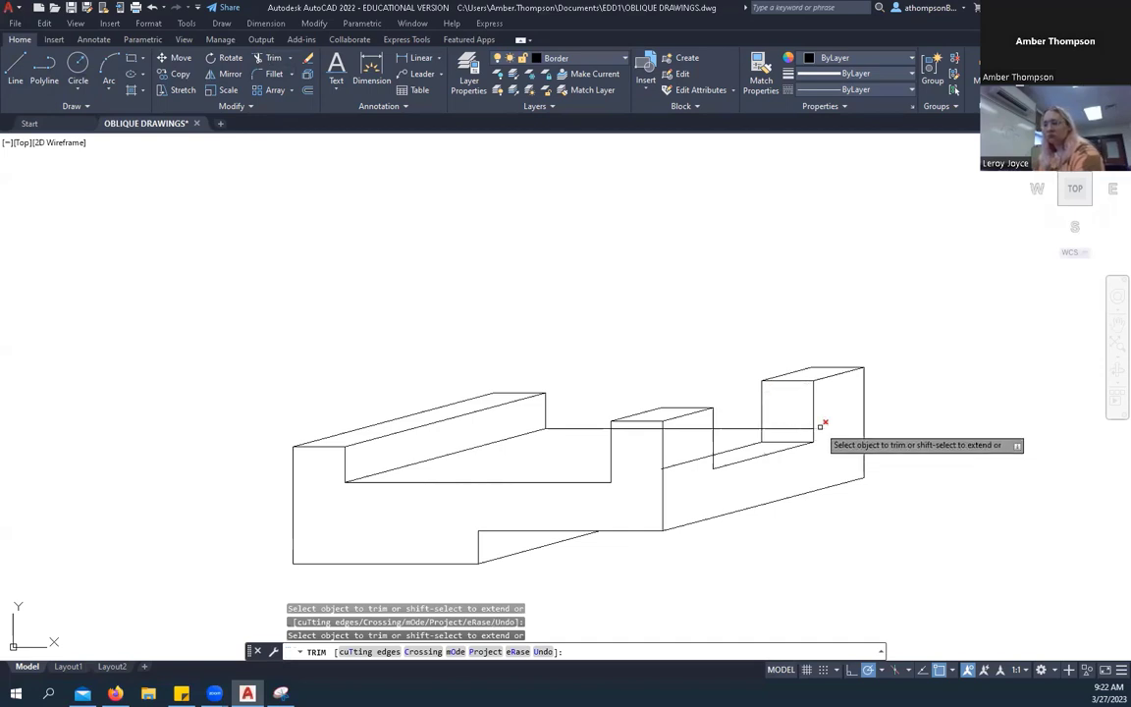
{"action": "left_click", "coordinate": [784, 430]}
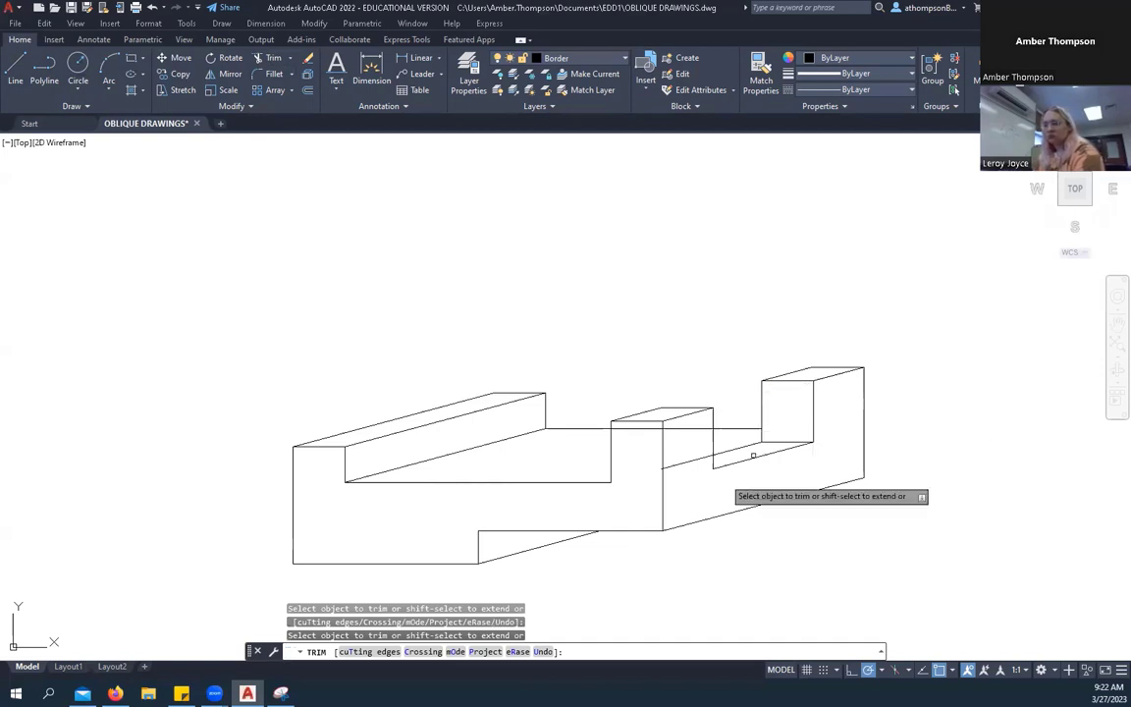
{"action": "scroll", "coordinate": [656, 467], "scroll_direction": "up", "scroll_amount": 5}
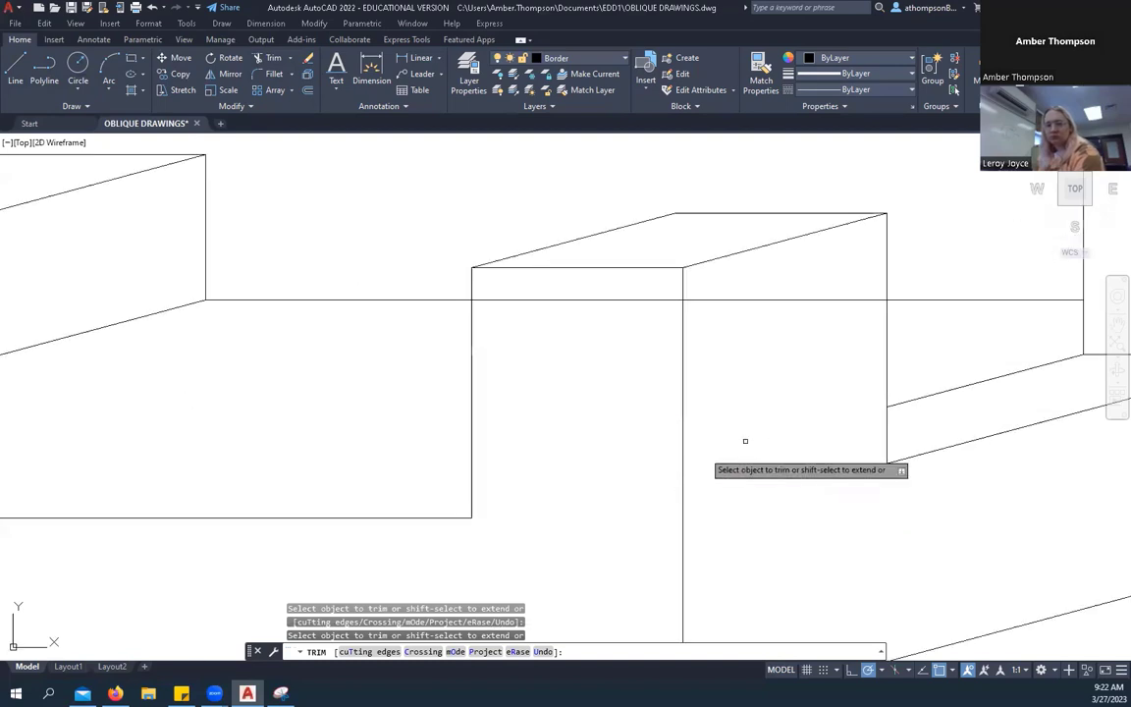
{"action": "scroll", "coordinate": [705, 452], "scroll_direction": "down", "scroll_amount": 5}
{"action": "scroll", "coordinate": [831, 447], "scroll_direction": "up", "scroll_amount": 3}
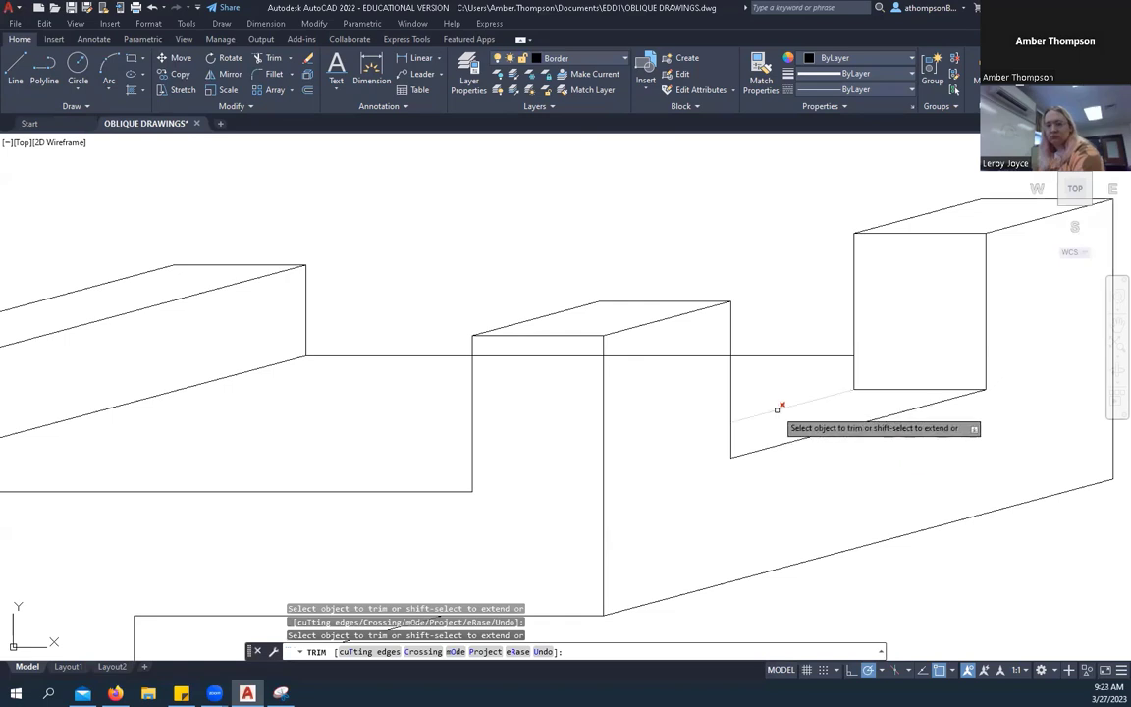
{"action": "scroll", "coordinate": [791, 403], "scroll_direction": "down", "scroll_amount": 4}
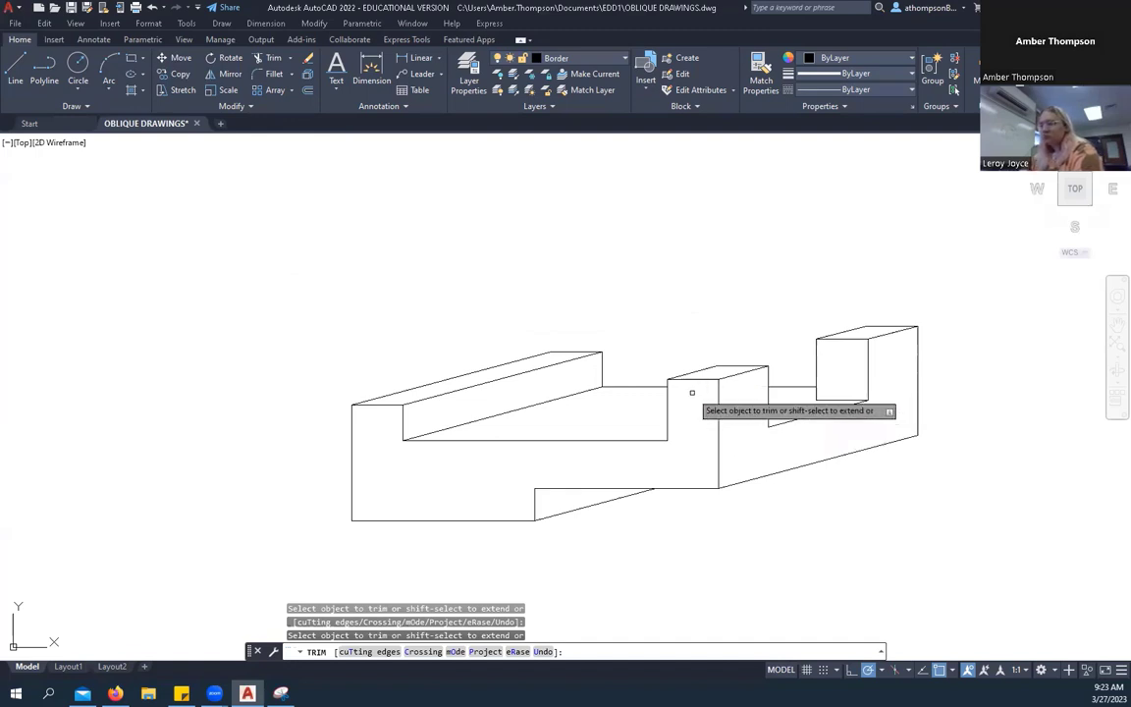
{"action": "key", "text": "Return"}
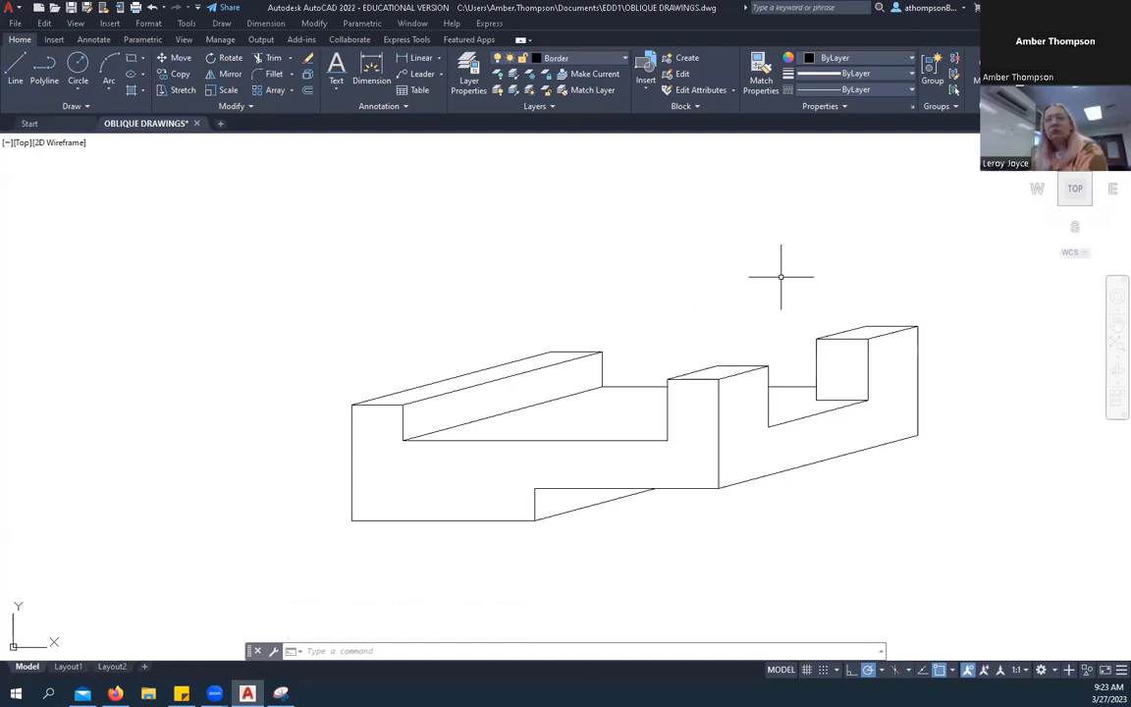
{"action": "middle_click_drag", "start_coordinate": [585, 335], "coordinate": [629, 323]}
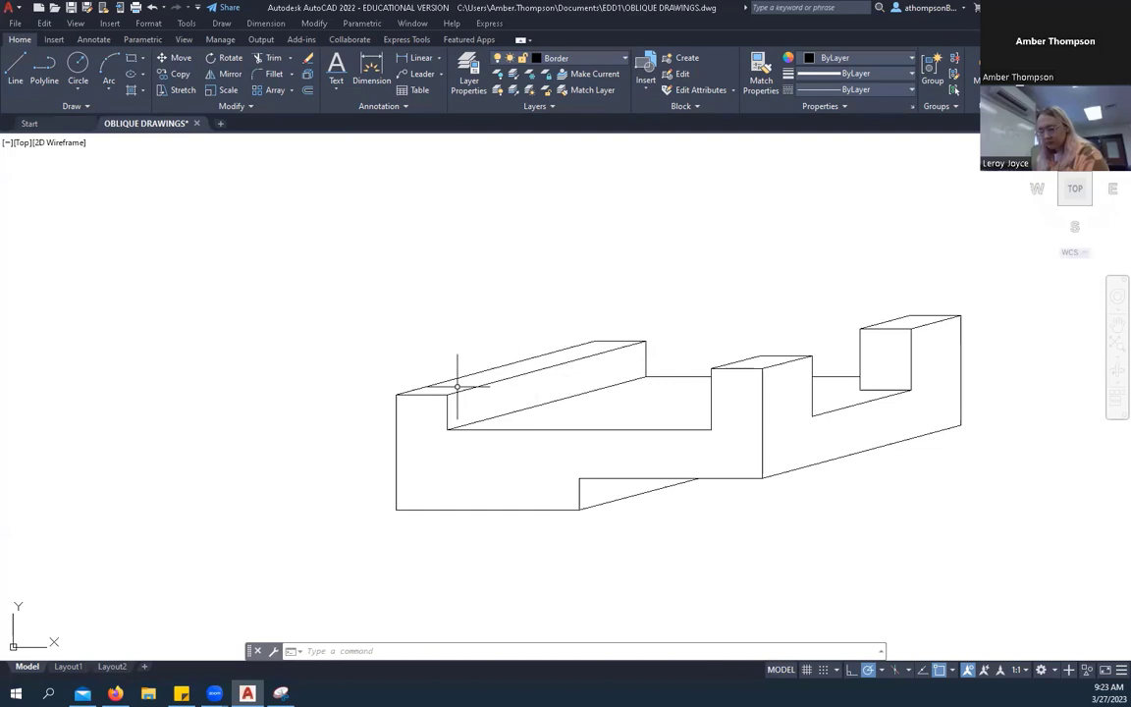
{"action": "scroll", "coordinate": [418, 442], "scroll_direction": "down", "scroll_amount": 1}
{"action": "scroll", "coordinate": [441, 439], "scroll_direction": "down", "scroll_amount": 2}
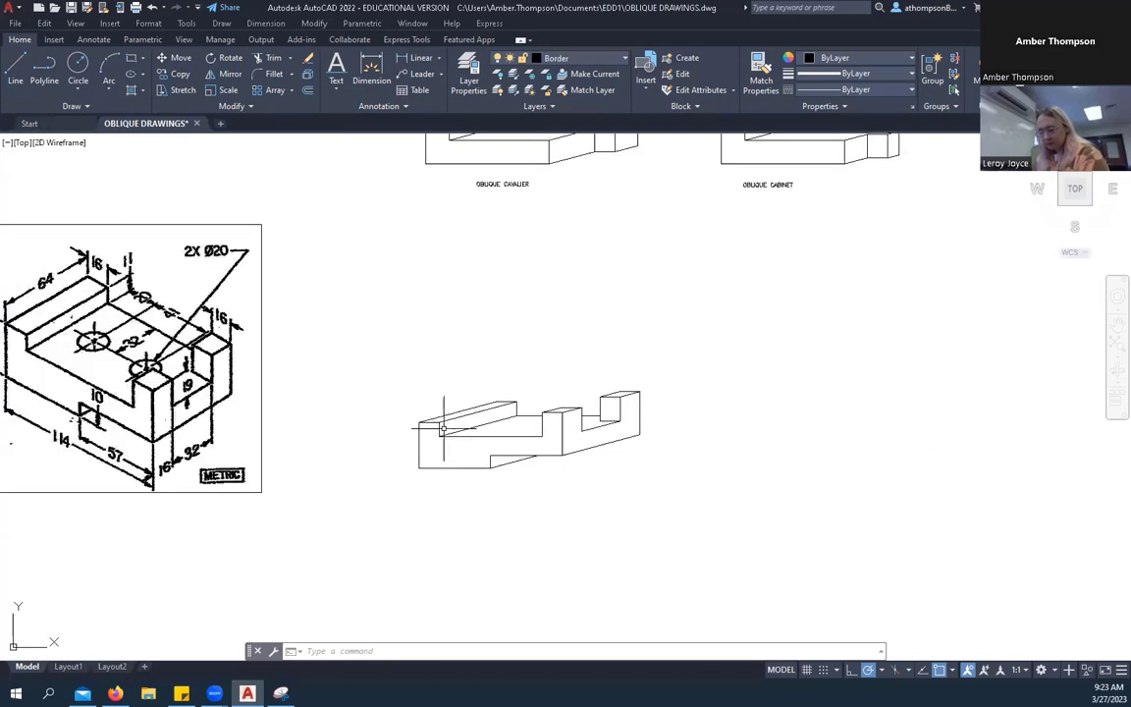
{"action": "mouse_move", "coordinate": [636, 273]}
{"action": "middle_mouse_down"}
{"action": "mouse_move", "coordinate": [669, 291]}
{"action": "mouse_move", "coordinate": [638, 338]}
{"action": "mouse_move", "coordinate": [630, 334]}
{"action": "middle_mouse_up"}
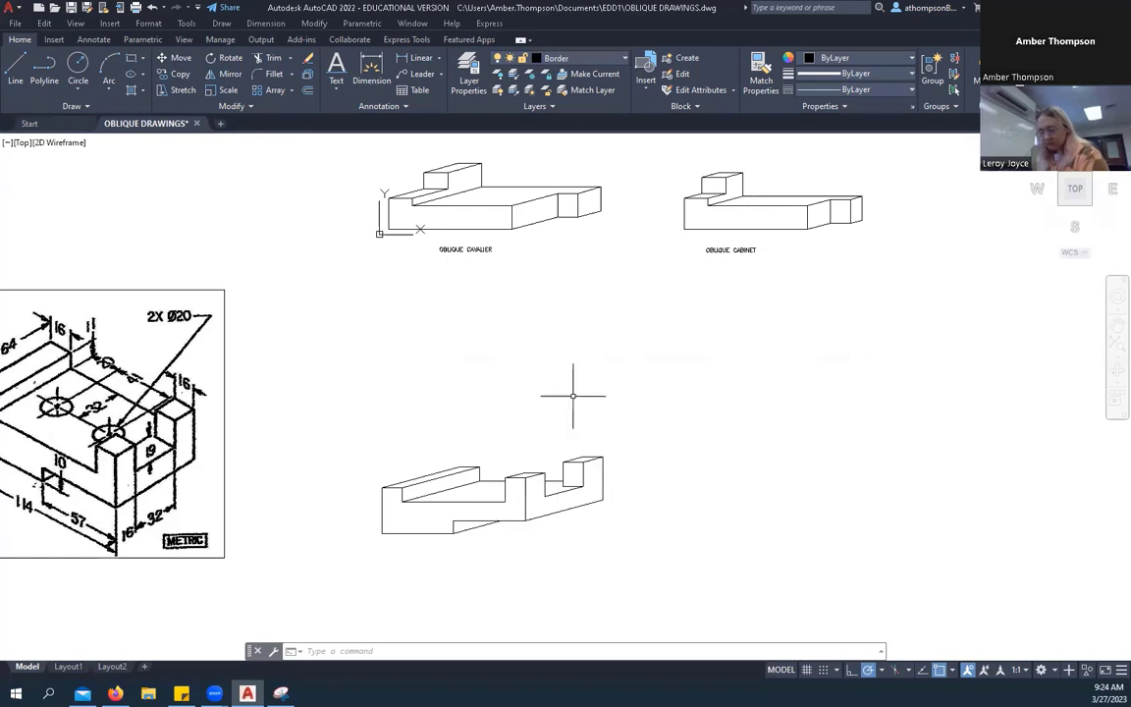
{"action": "scroll", "coordinate": [511, 422], "scroll_direction": "down", "scroll_amount": 2}
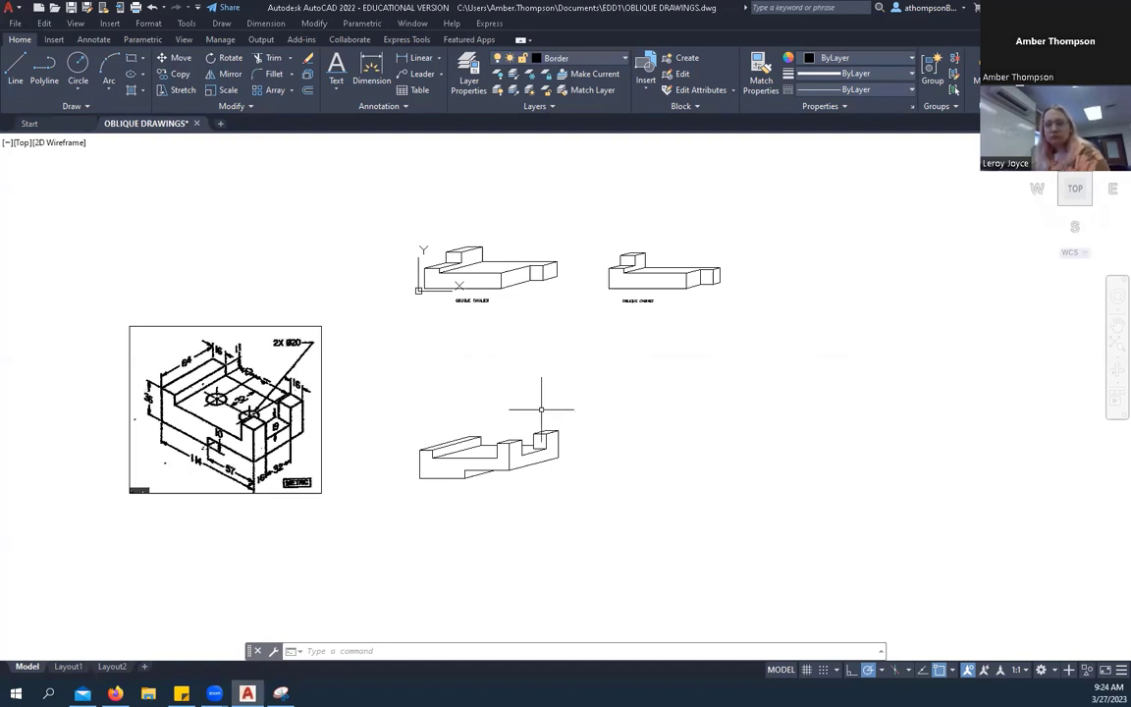
{"action": "scroll", "coordinate": [536, 471], "scroll_direction": "up", "scroll_amount": 2}
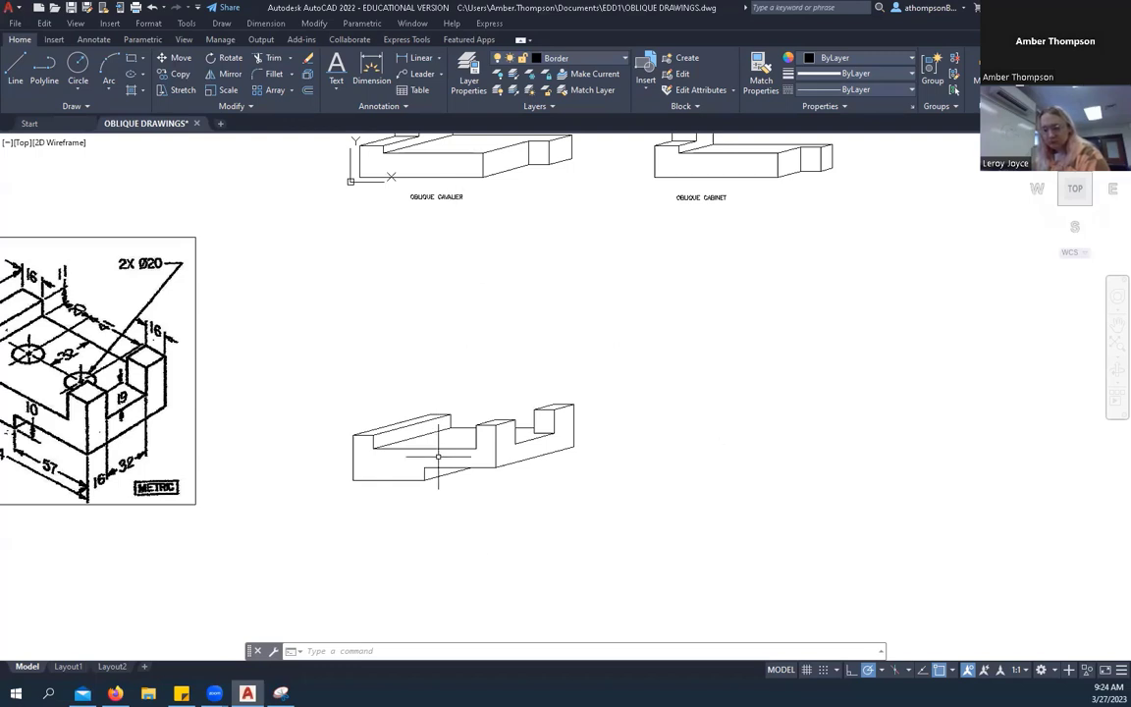
Copy the 'OBLIQUE CAVALIER' label to just below the new oblique block.
{"action": "left_click", "coordinate": [402, 197]}
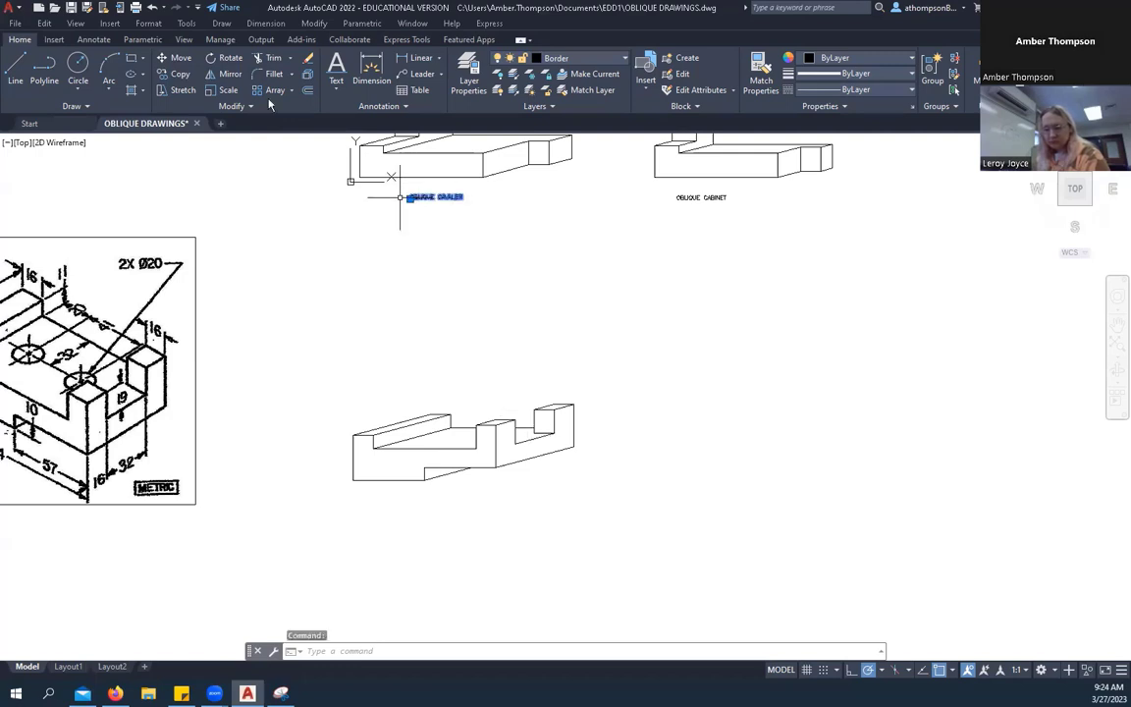
{"action": "left_click", "coordinate": [178, 75]}
{"action": "left_click", "coordinate": [415, 200]}
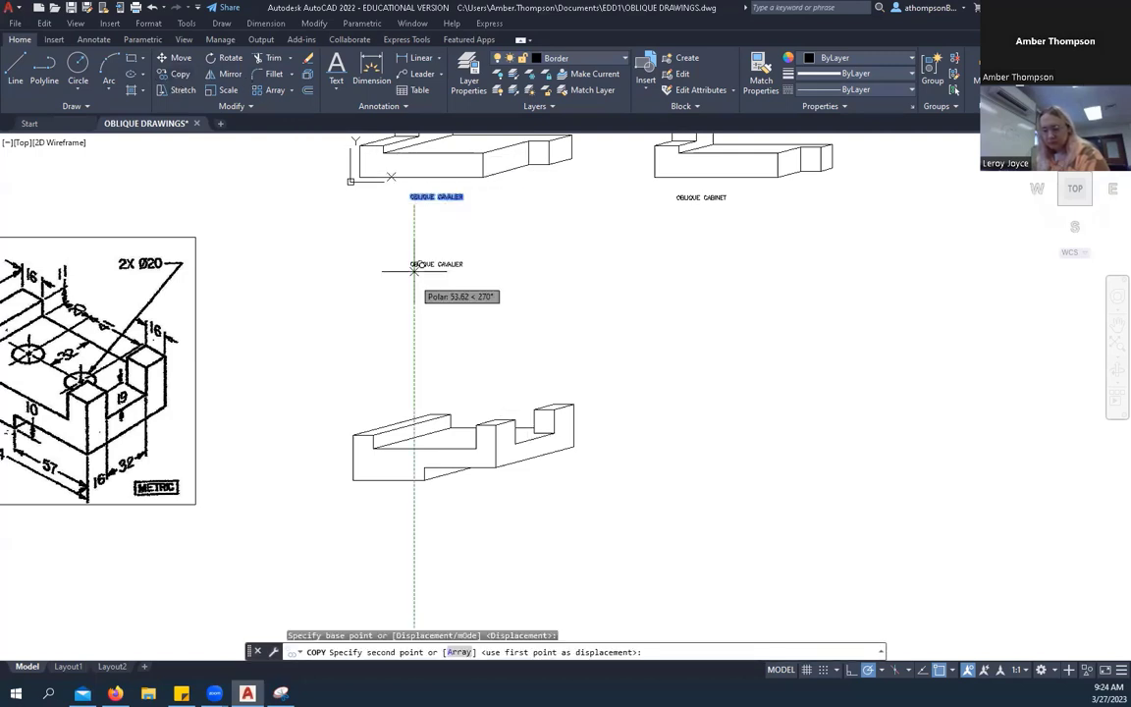
{"action": "left_click", "coordinate": [423, 503]}
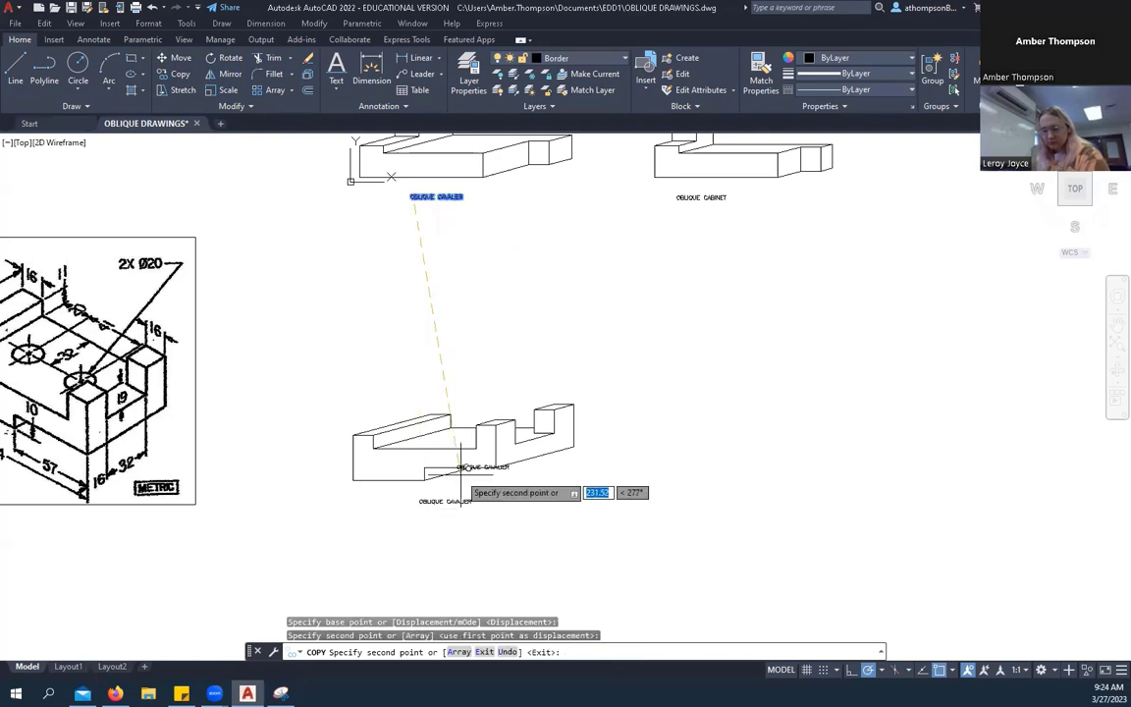
{"action": "right_click", "coordinate": [589, 316]}
{"action": "left_click", "coordinate": [614, 328]}
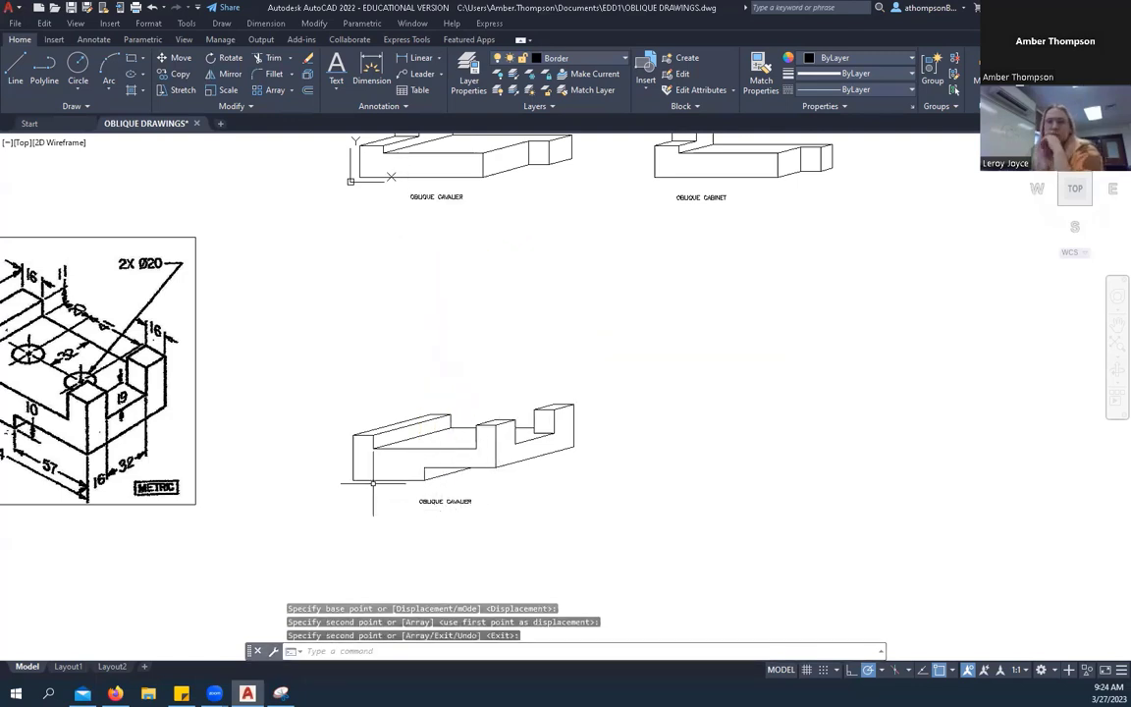
{"action": "scroll", "coordinate": [349, 393], "scroll_direction": "down", "scroll_amount": 2}
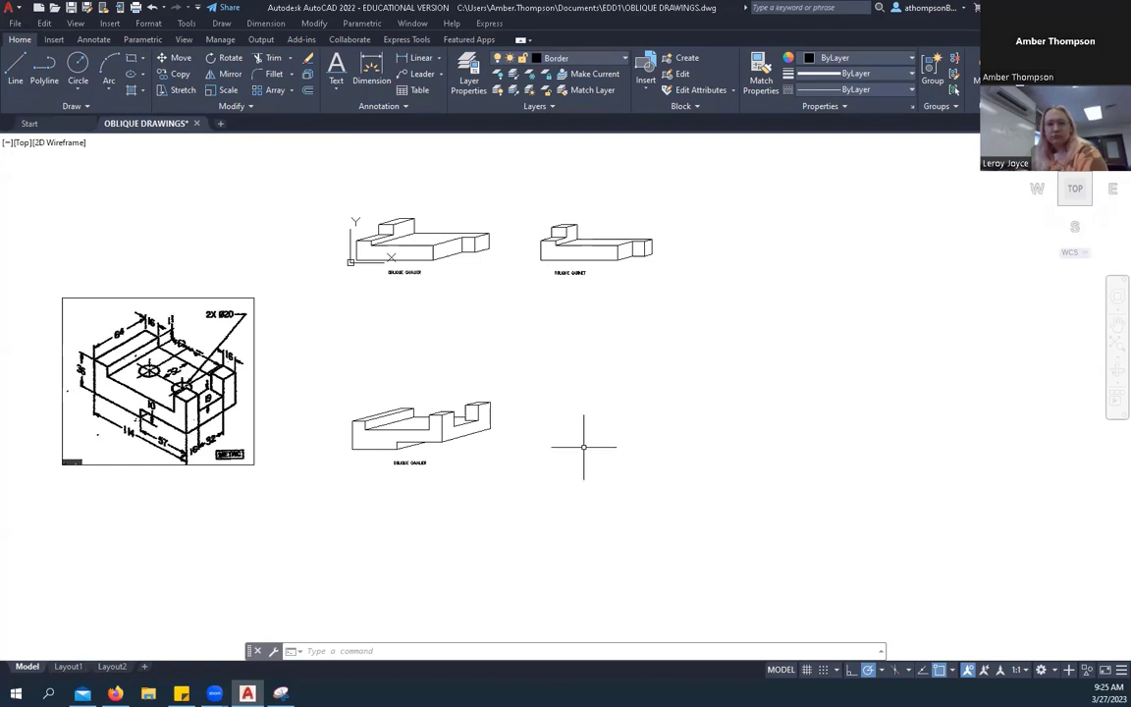
{"action": "scroll", "coordinate": [447, 457], "scroll_direction": "up", "scroll_amount": 2}
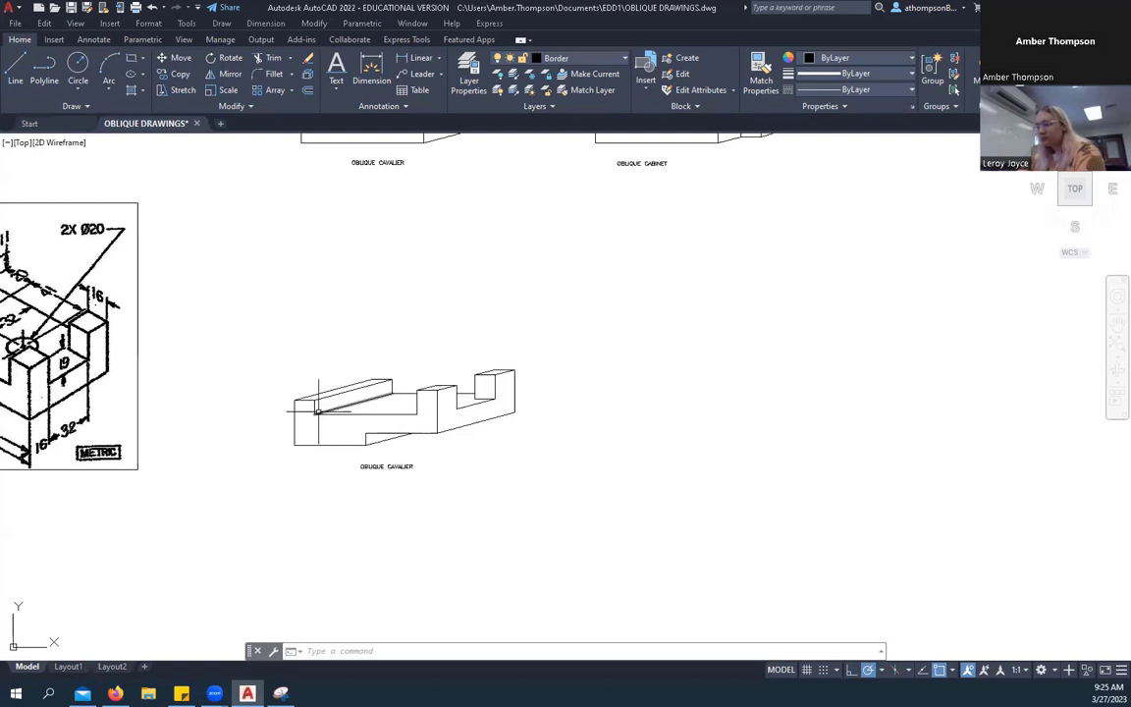
{"action": "scroll", "coordinate": [304, 429], "scroll_direction": "up", "scroll_amount": 2}
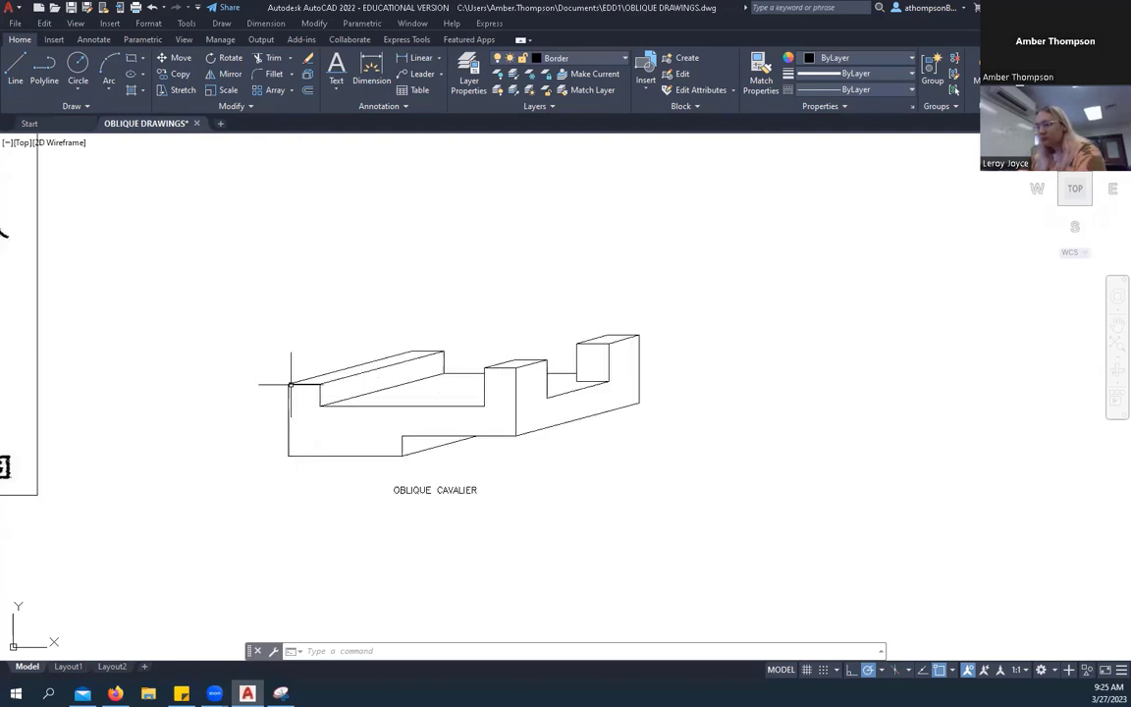
Copy the stepped front outline from its lower-left corner to the right of the drawing.
{"action": "left_click", "coordinate": [270, 361]}
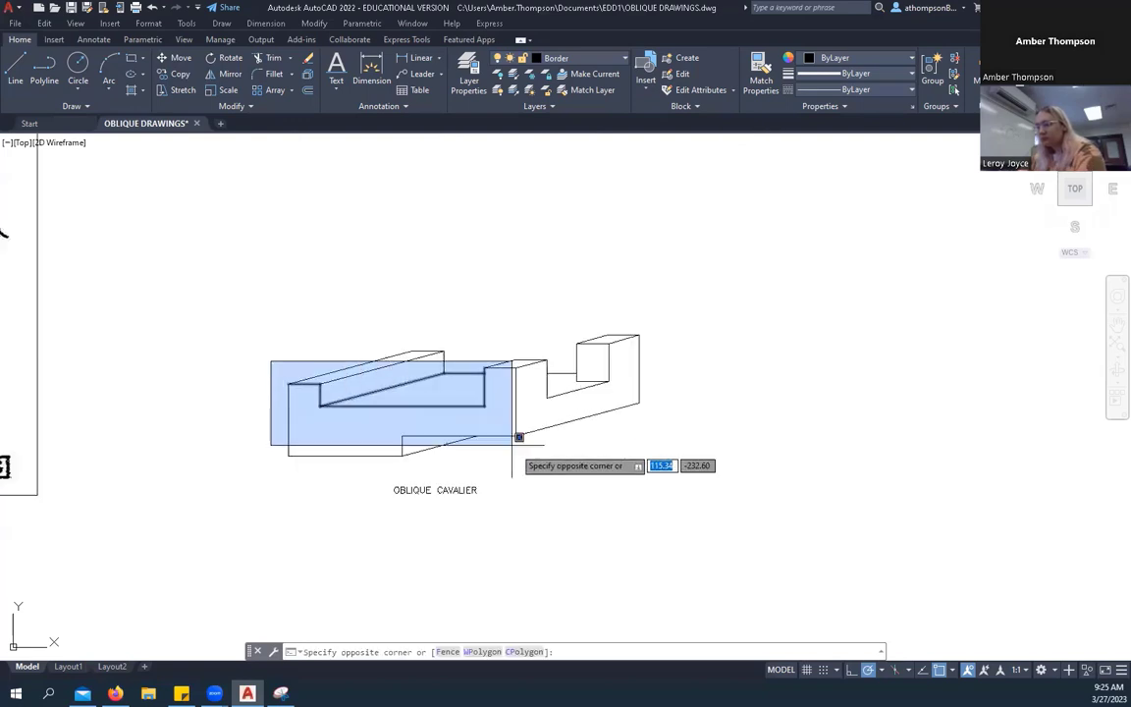
{"action": "left_click", "coordinate": [343, 480]}
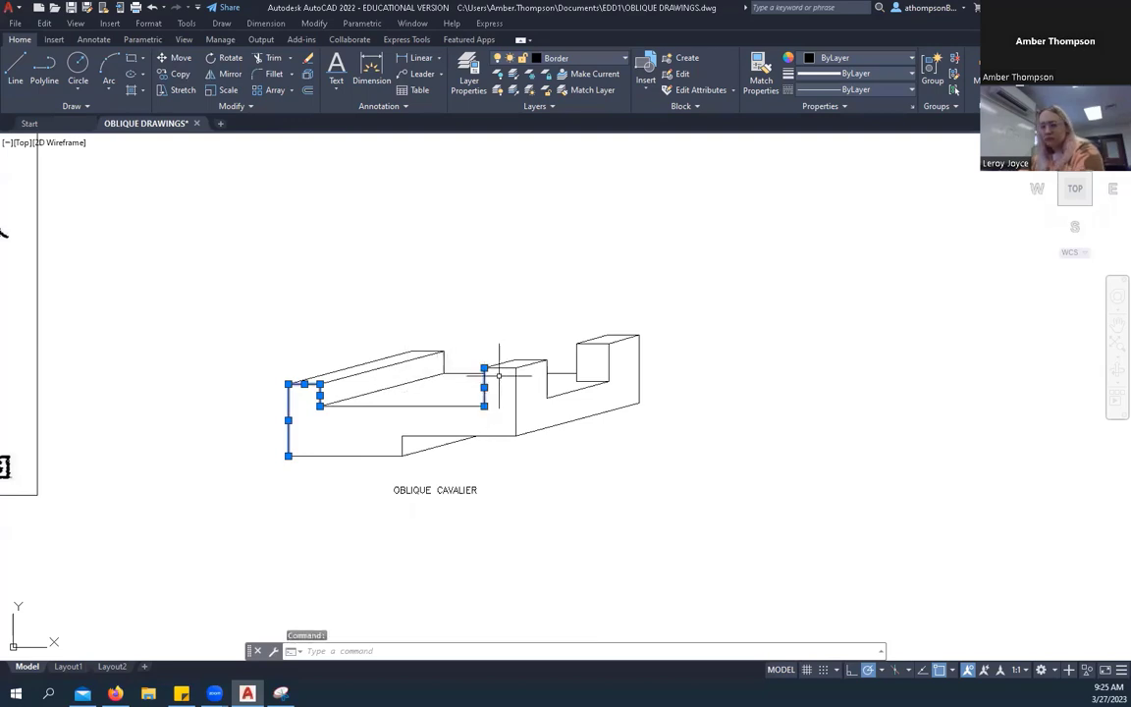
{"action": "left_click", "coordinate": [503, 367]}
{"action": "left_click", "coordinate": [516, 393]}
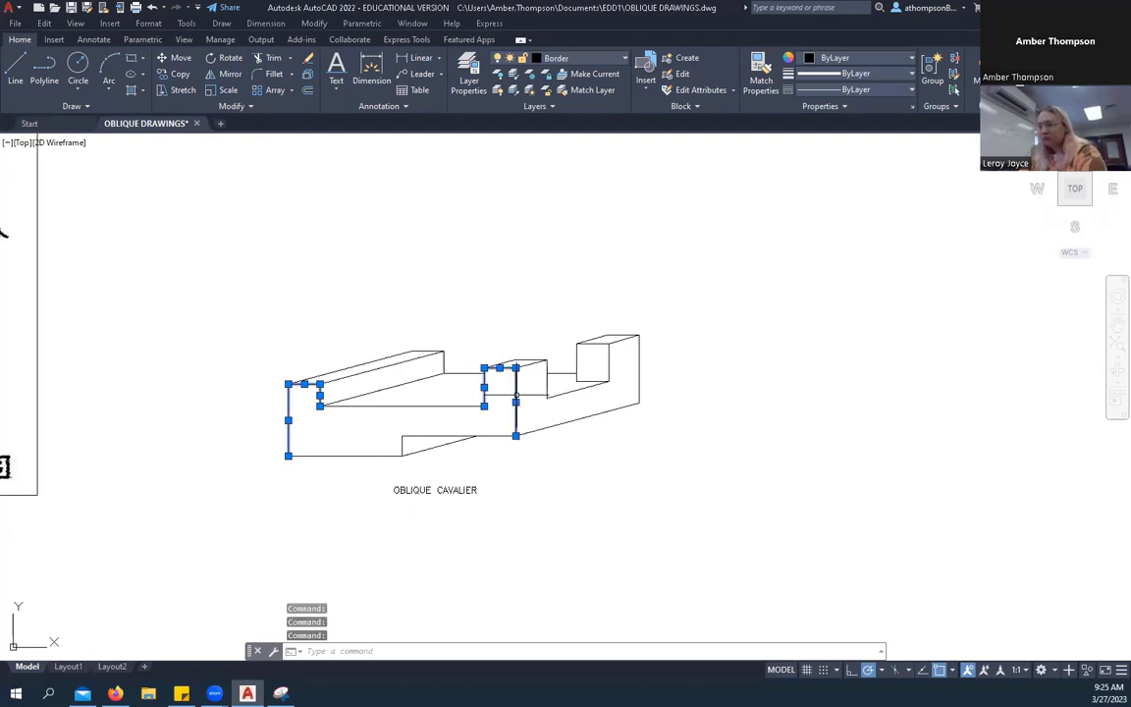
{"action": "left_click", "coordinate": [435, 437]}
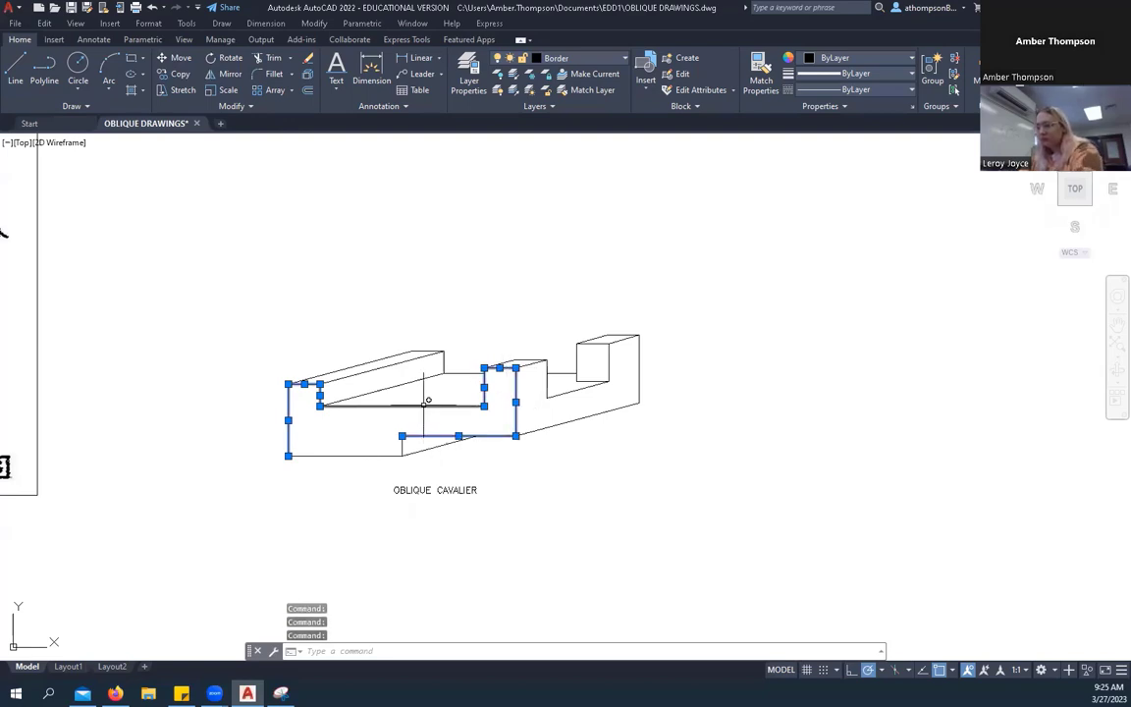
{"action": "left_click", "coordinate": [365, 452]}
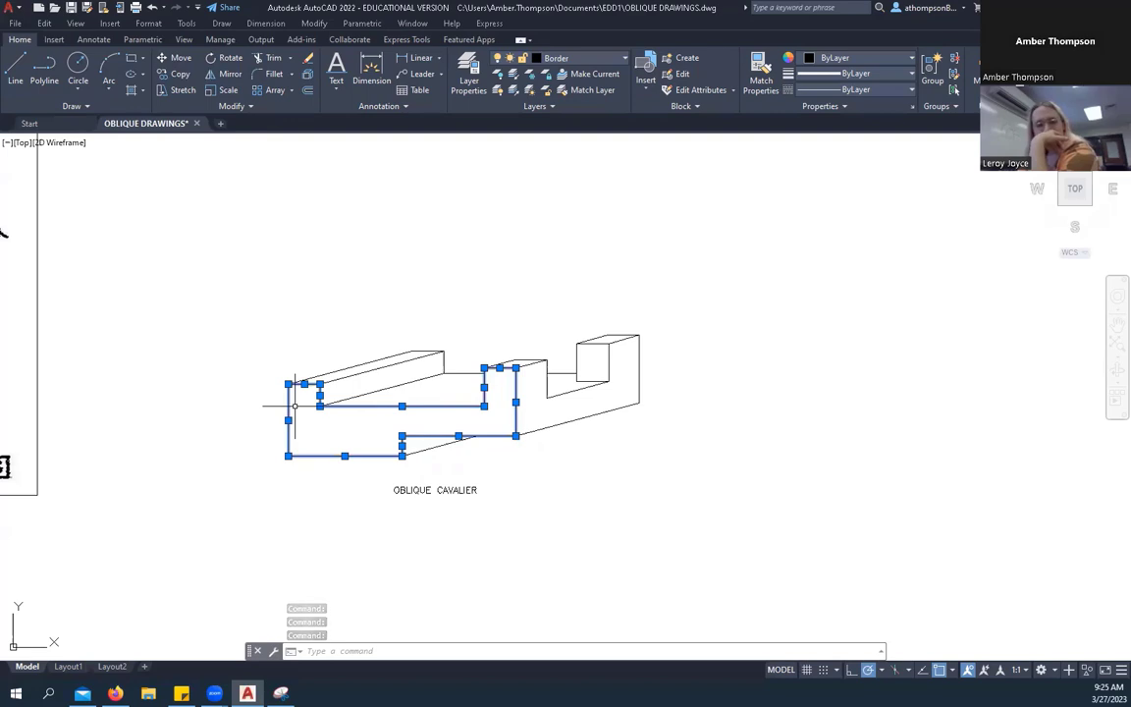
{"action": "left_click", "coordinate": [179, 78]}
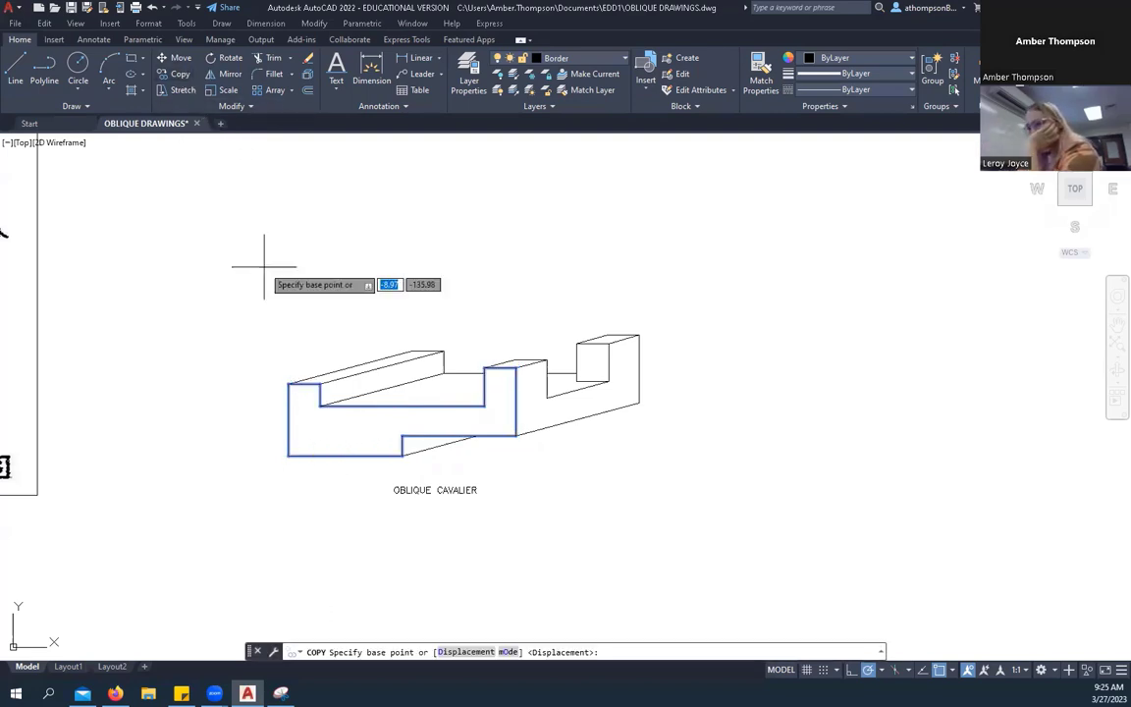
{"action": "left_click", "coordinate": [287, 455]}
{"action": "scroll", "coordinate": [288, 455], "scroll_direction": "down", "scroll_amount": 2}
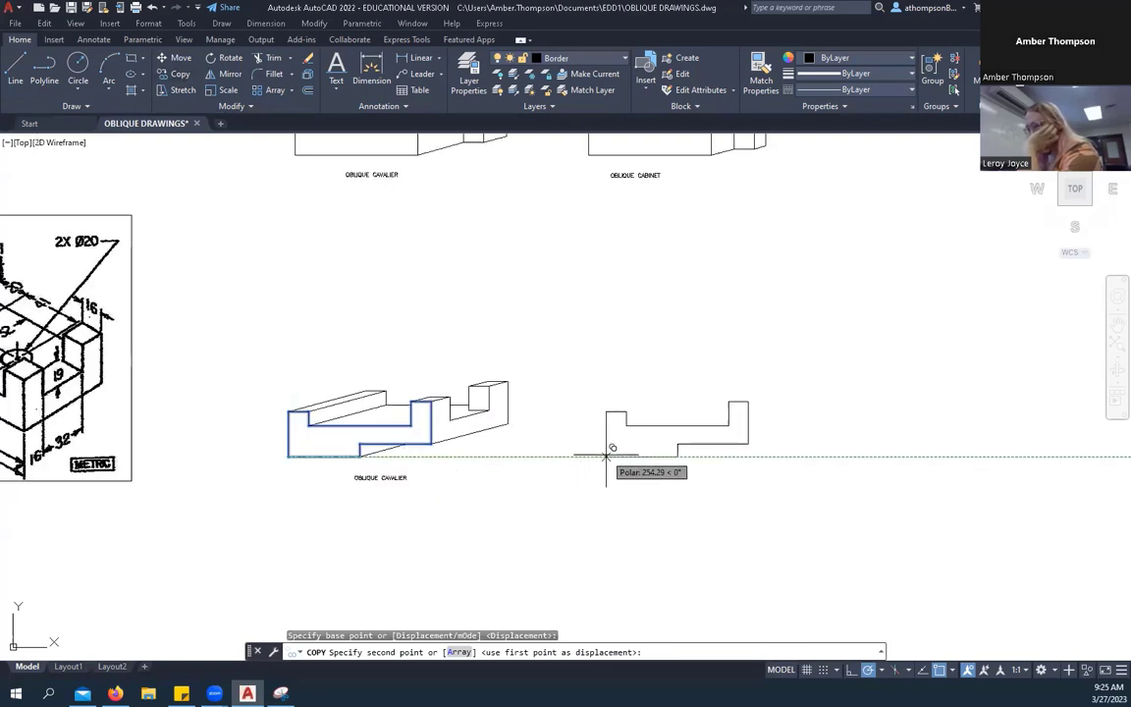
{"action": "left_click", "coordinate": [608, 454]}
{"action": "right_click", "coordinate": [646, 291]}
{"action": "left_click", "coordinate": [668, 306]}
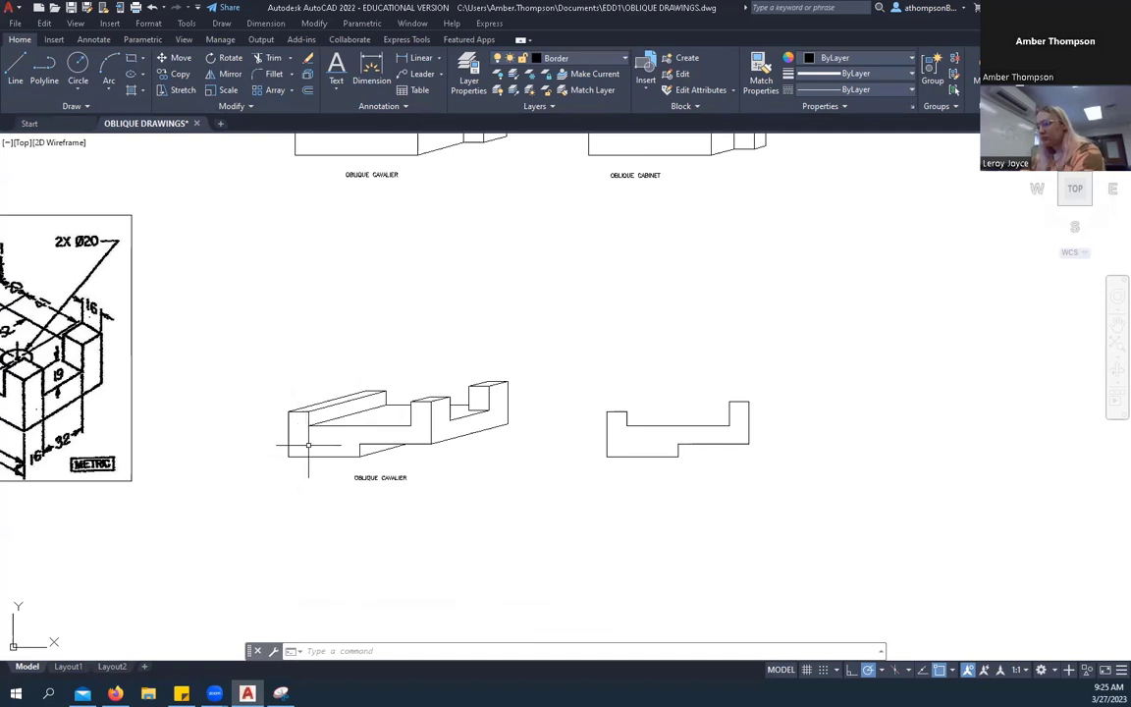
Copy the four 15° receding edges from the cavalier block's top-left corner onto the right profile.
{"action": "scroll", "coordinate": [309, 444], "scroll_direction": "up", "scroll_amount": 2}
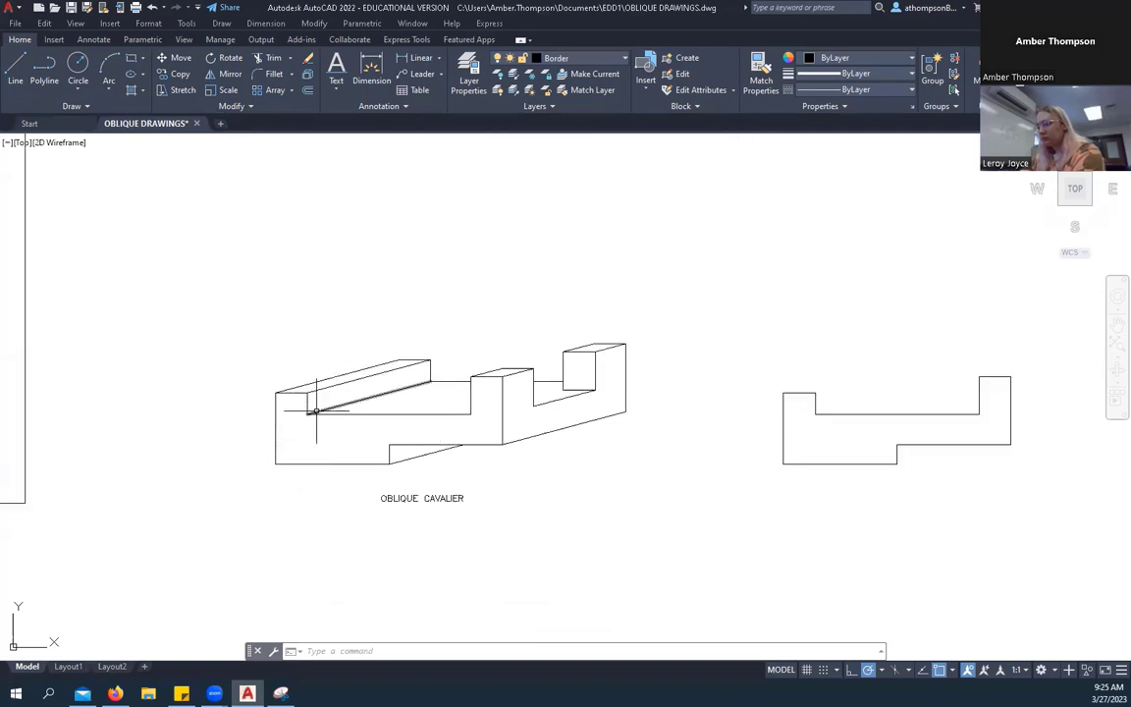
{"action": "left_click", "coordinate": [329, 375]}
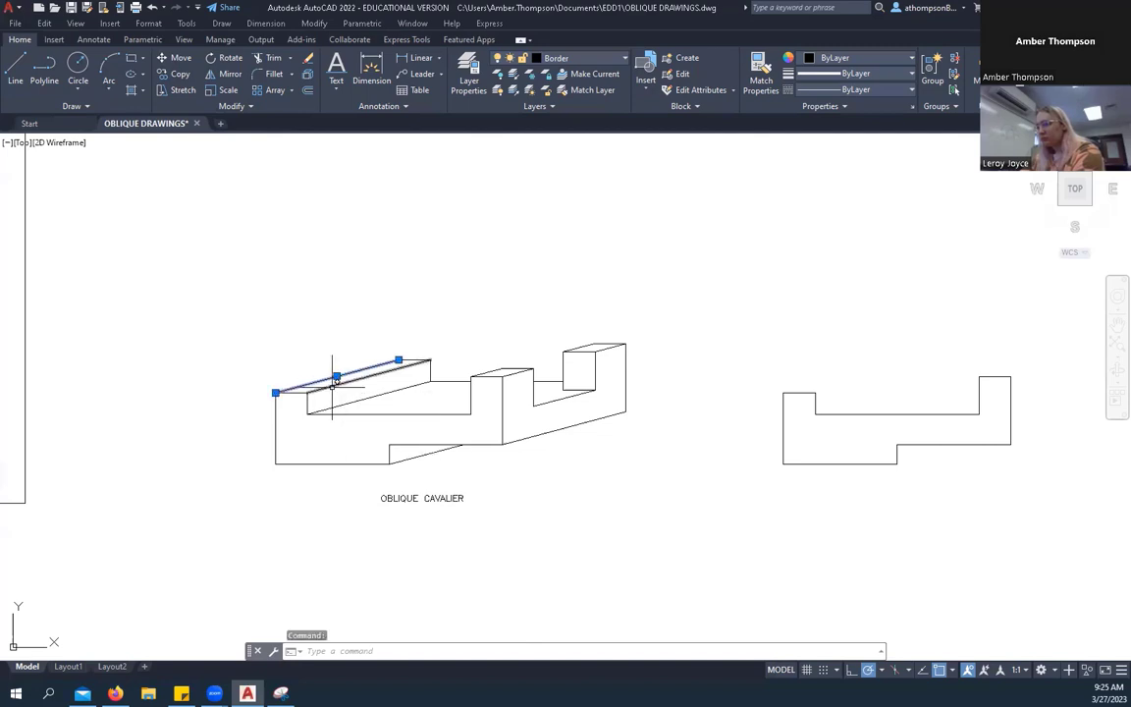
{"action": "left_click", "coordinate": [335, 386]}
{"action": "left_click", "coordinate": [345, 402]}
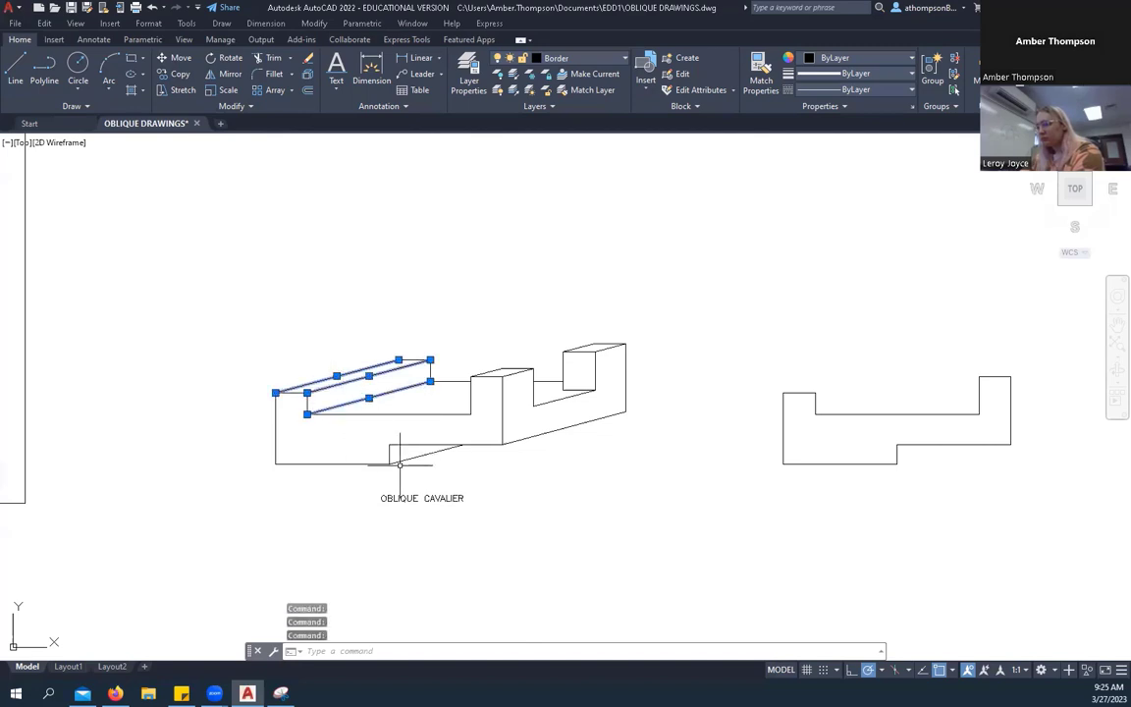
{"action": "left_click", "coordinate": [418, 457]}
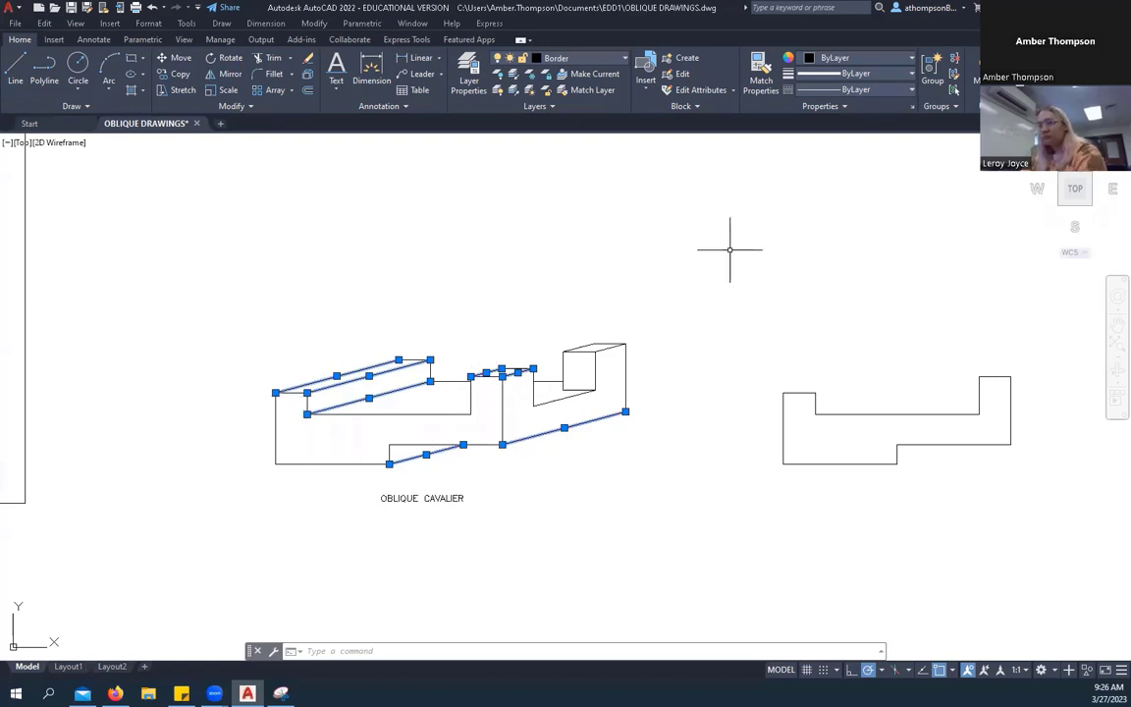
{"action": "left_click", "coordinate": [180, 74]}
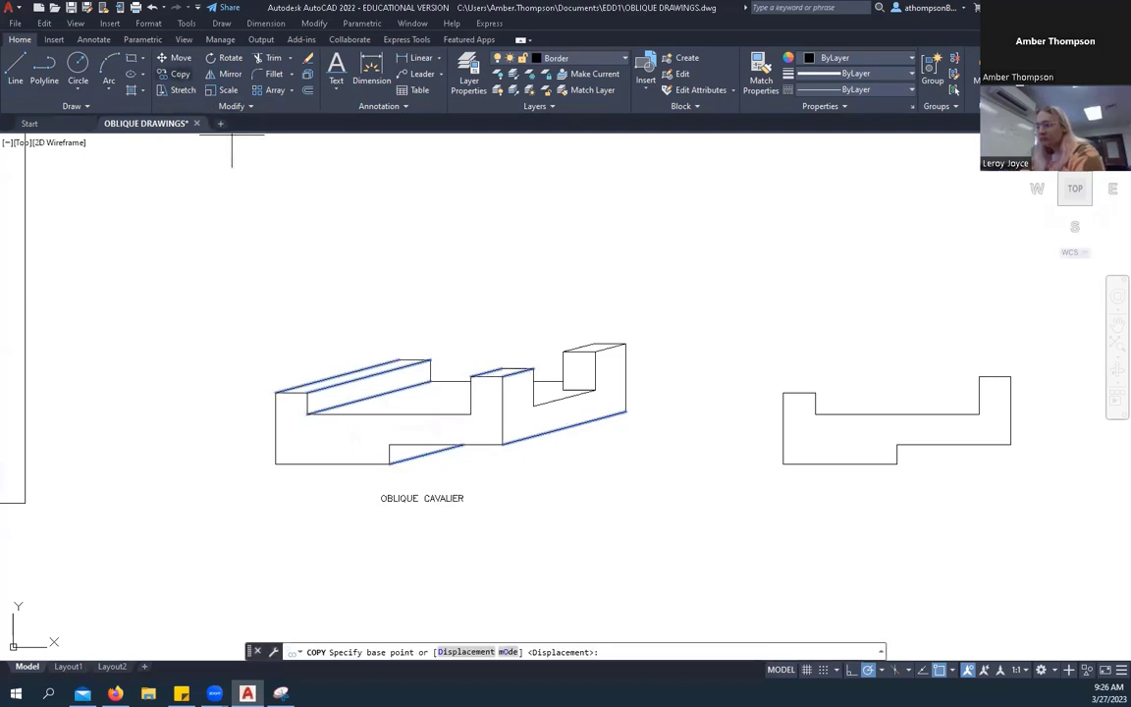
{"action": "left_click", "coordinate": [276, 393]}
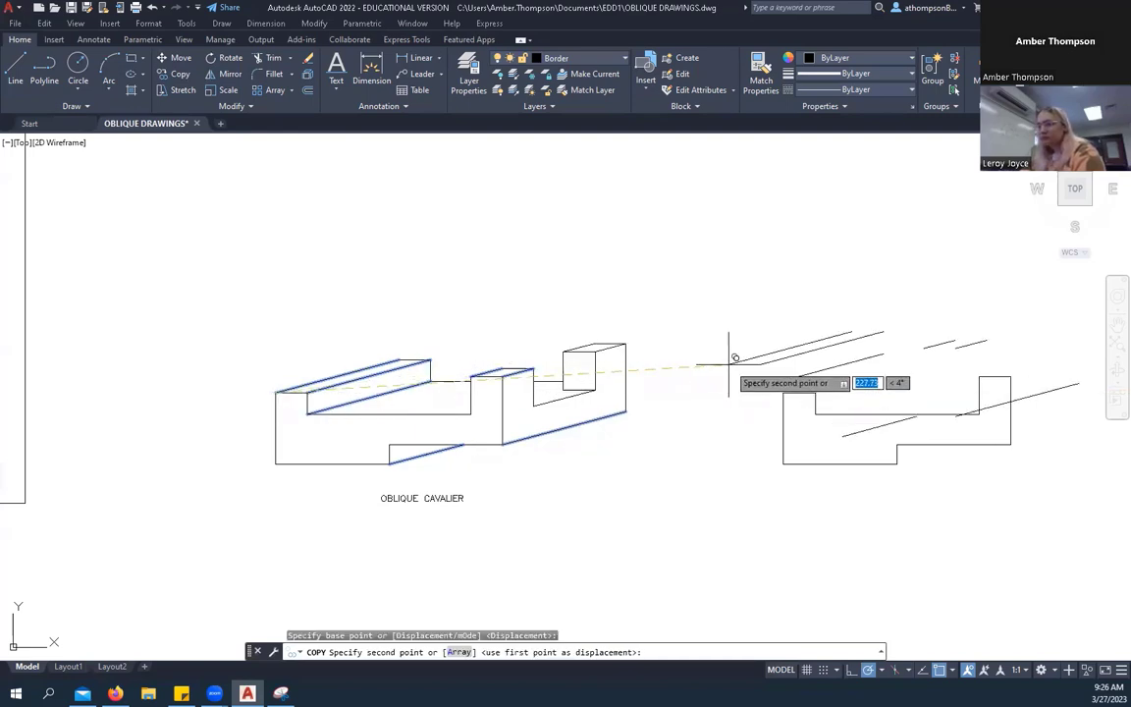
{"action": "left_click", "coordinate": [781, 393]}
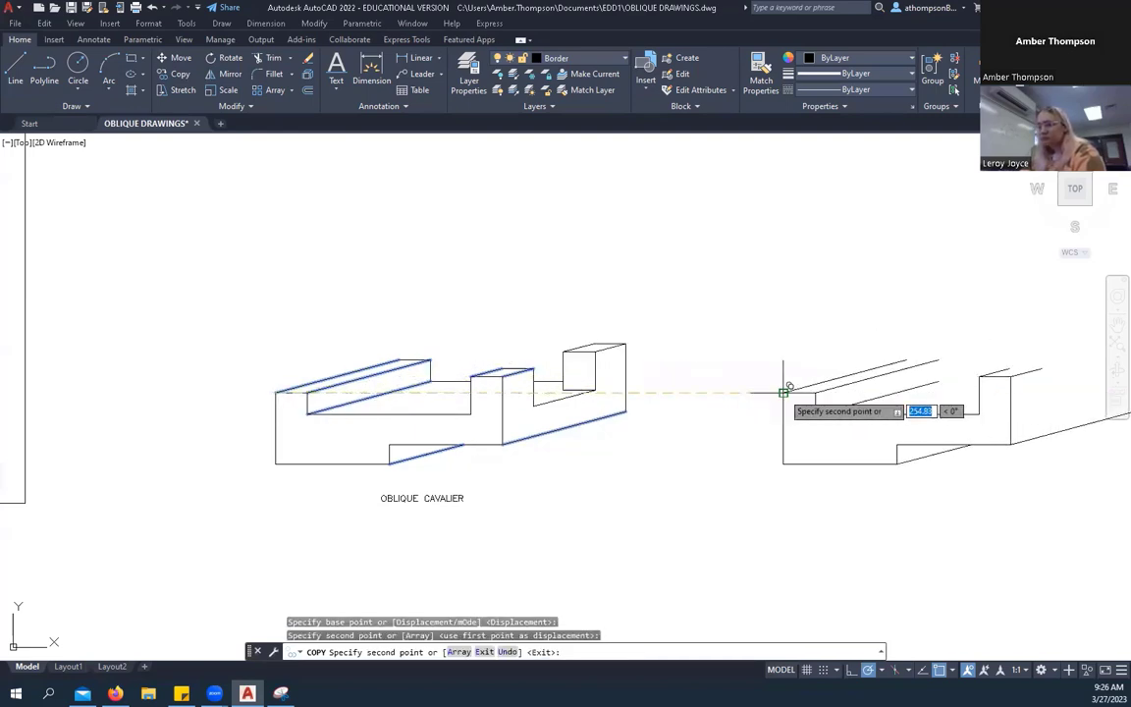
{"action": "right_click", "coordinate": [827, 275]}
{"action": "left_click", "coordinate": [857, 286]}
{"action": "scroll", "coordinate": [293, 320], "scroll_direction": "down", "scroll_amount": 2}
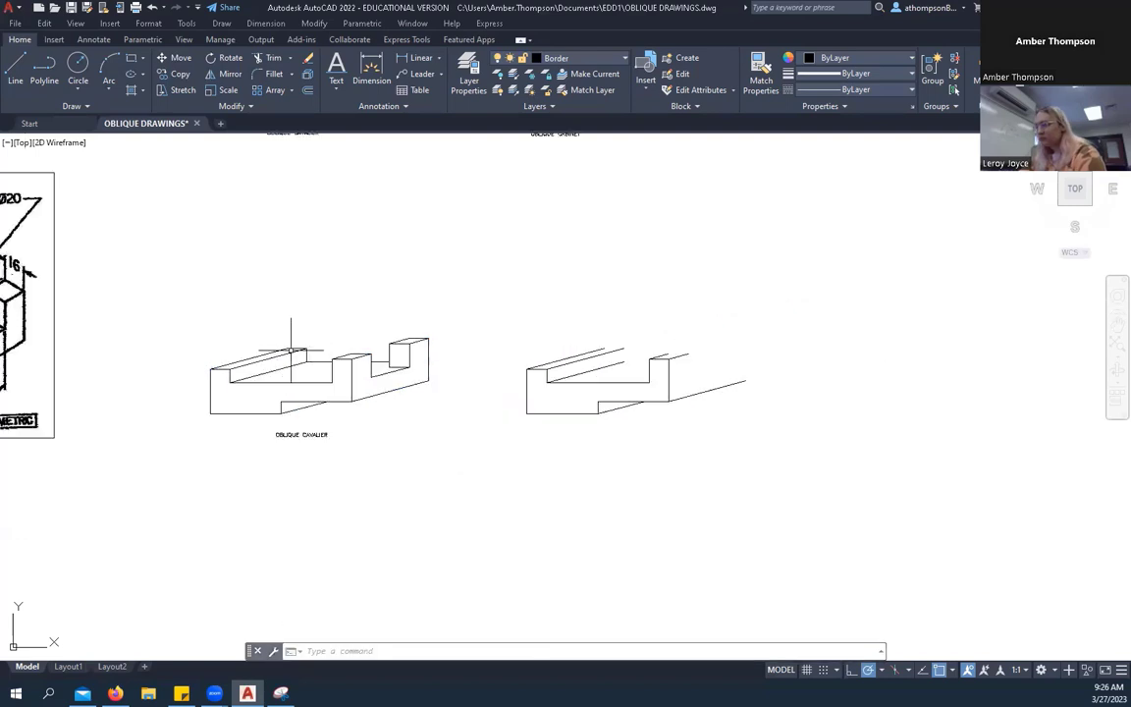
{"action": "scroll", "coordinate": [269, 360], "scroll_direction": "up", "scroll_amount": 4}
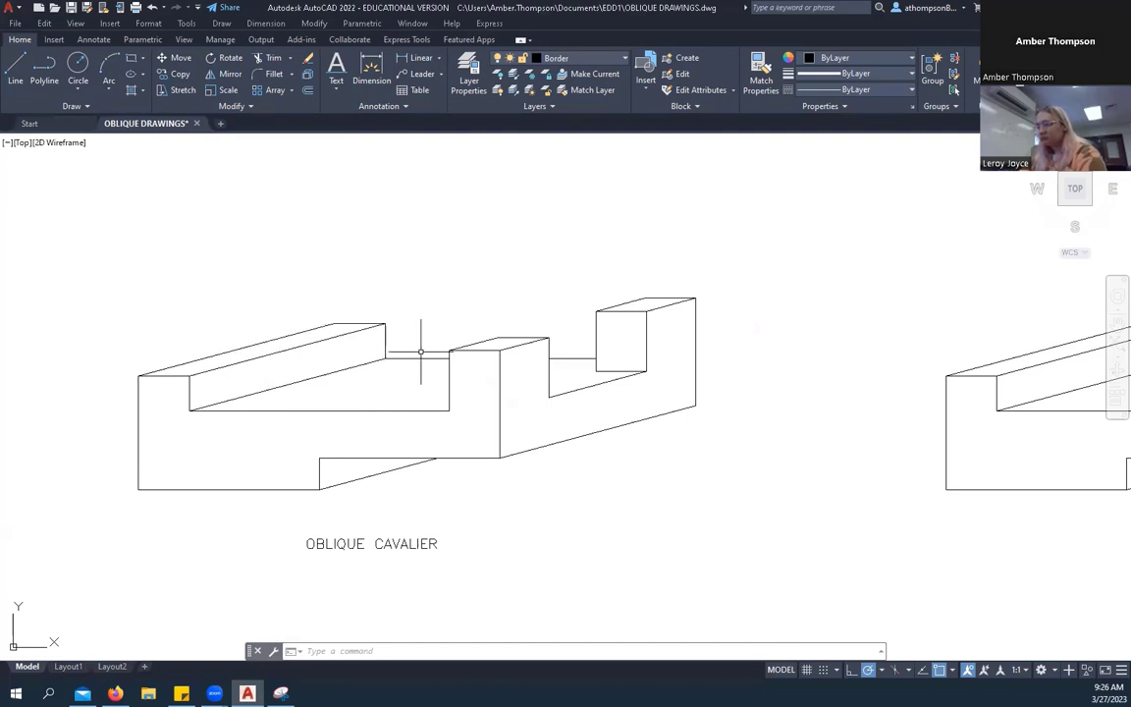
{"action": "scroll", "coordinate": [398, 315], "scroll_direction": "down", "scroll_amount": 4}
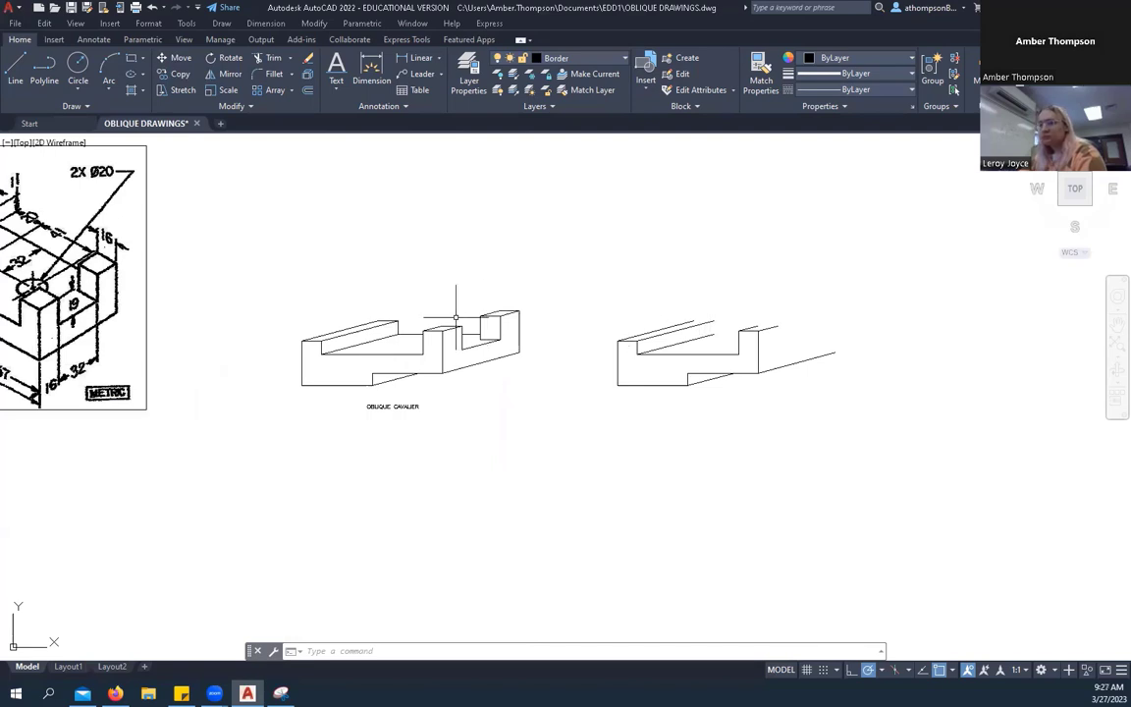
{"action": "scroll", "coordinate": [457, 320], "scroll_direction": "up", "scroll_amount": 4}
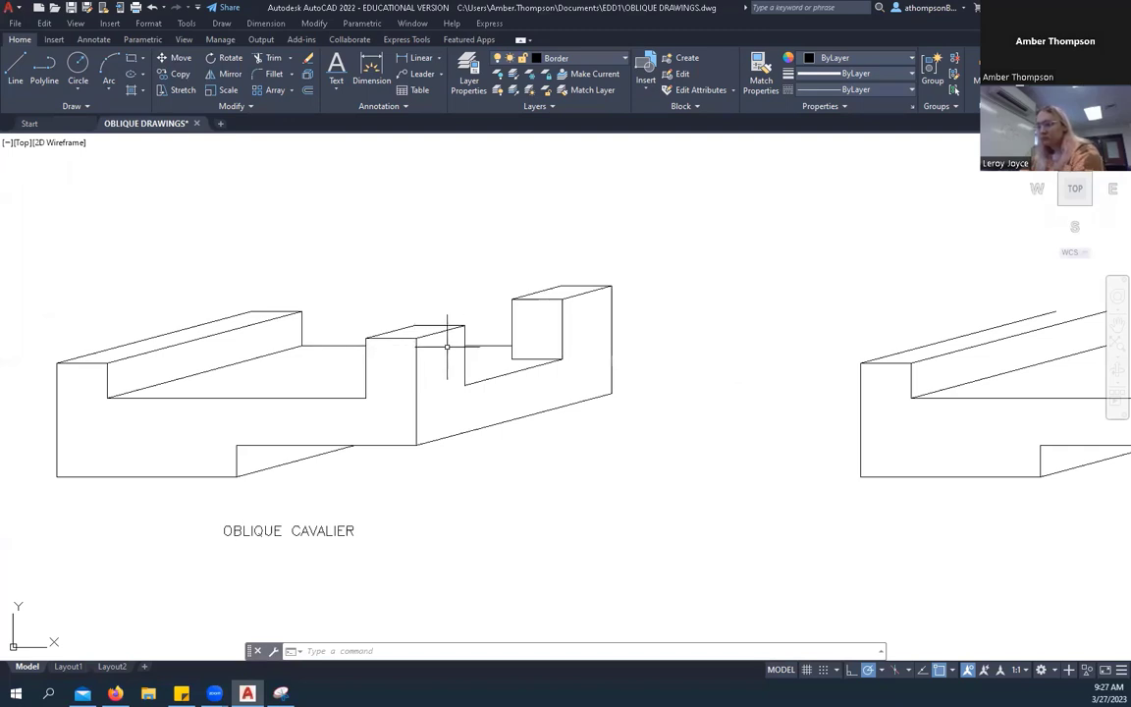
{"action": "scroll", "coordinate": [424, 385], "scroll_direction": "down", "scroll_amount": 4}
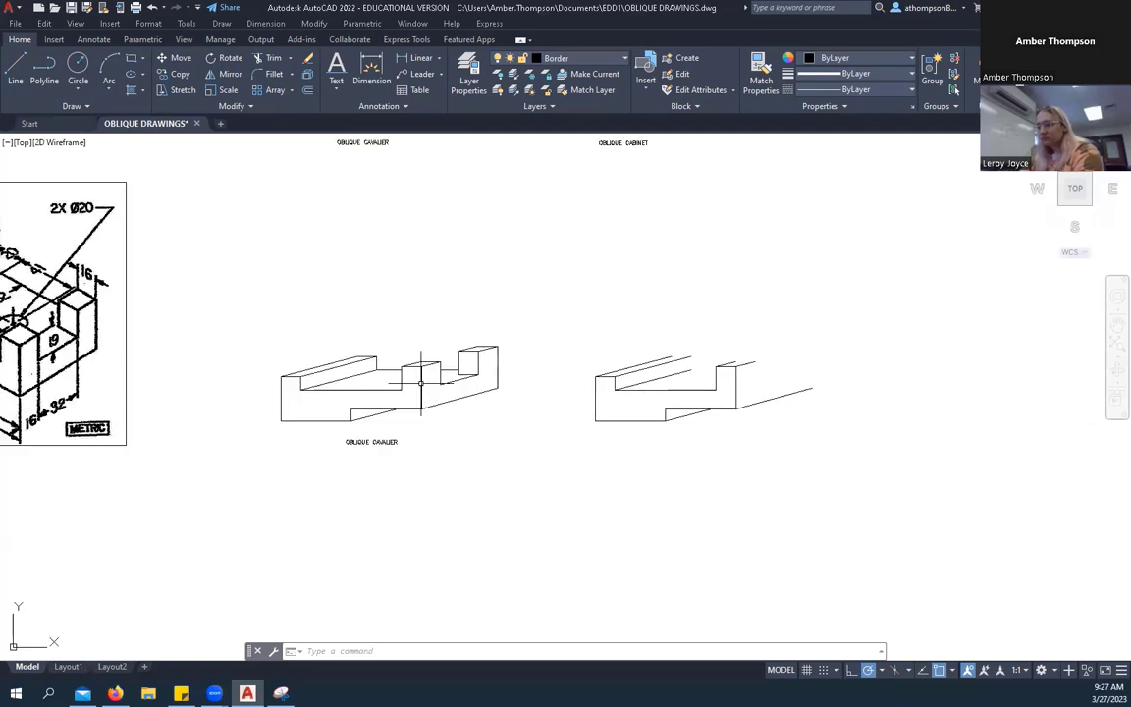
{"action": "scroll", "coordinate": [701, 361], "scroll_direction": "up", "scroll_amount": 2}
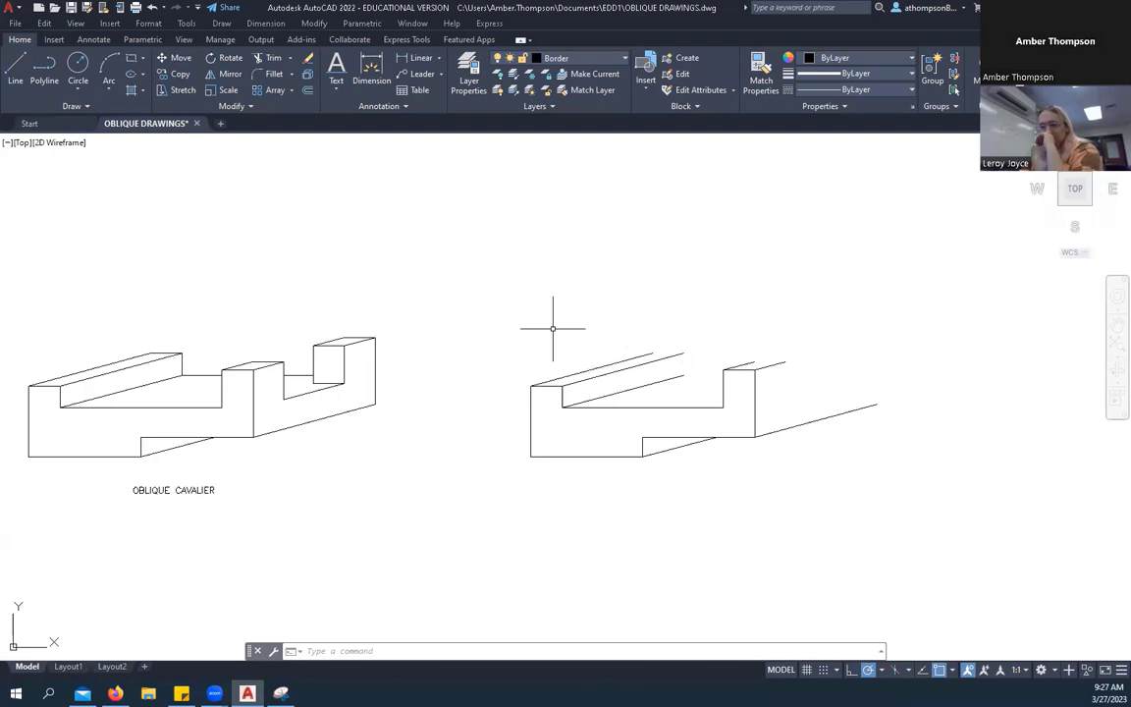
Draw a stepped line from the receding edge's midpoint straight down, then horizontally right.
{"action": "left_click", "coordinate": [13, 66]}
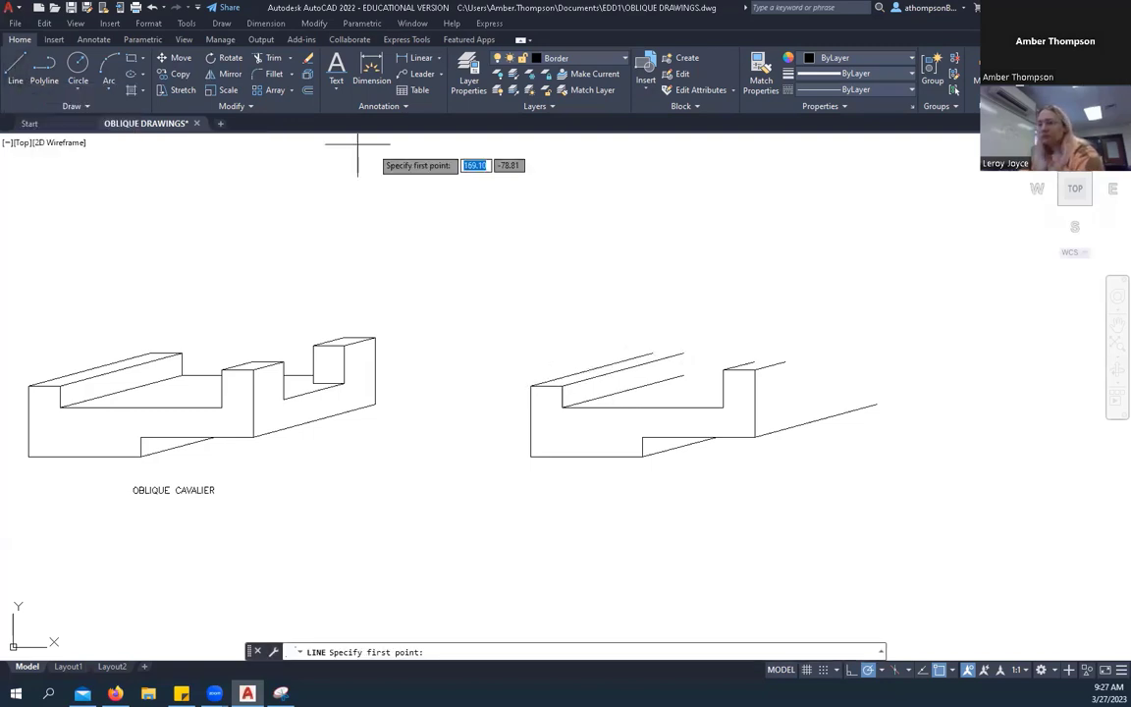
{"action": "left_click", "coordinate": [591, 370]}
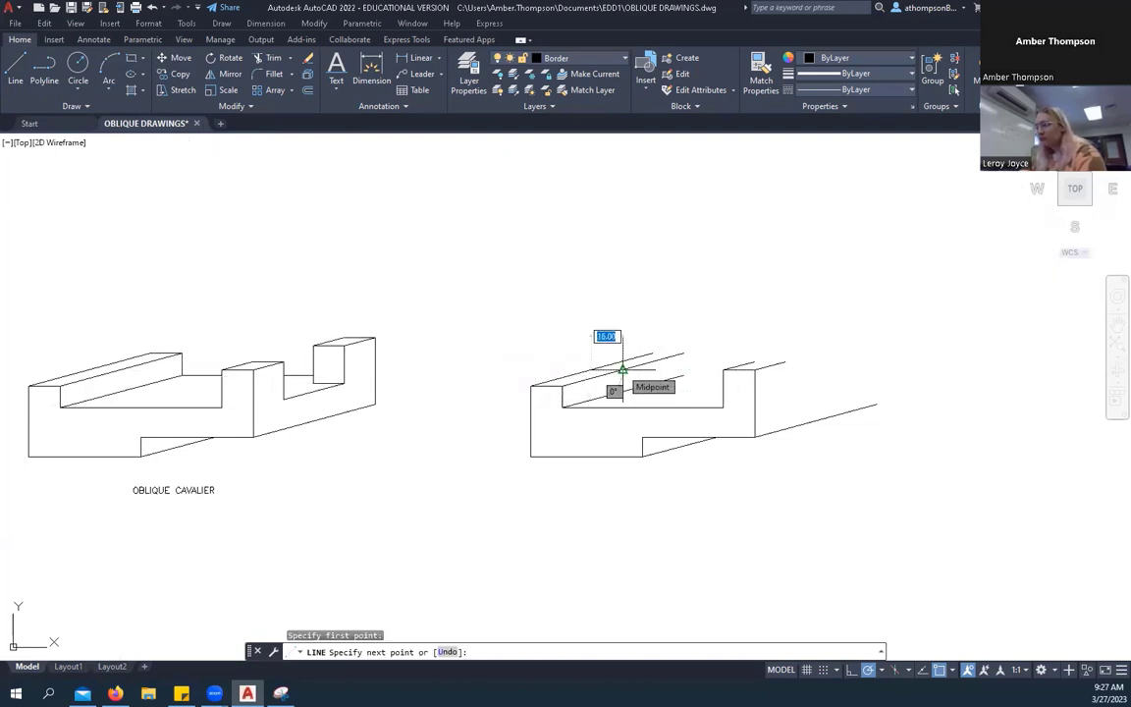
{"action": "left_click", "coordinate": [622, 369]}
{"action": "left_click", "coordinate": [622, 391]}
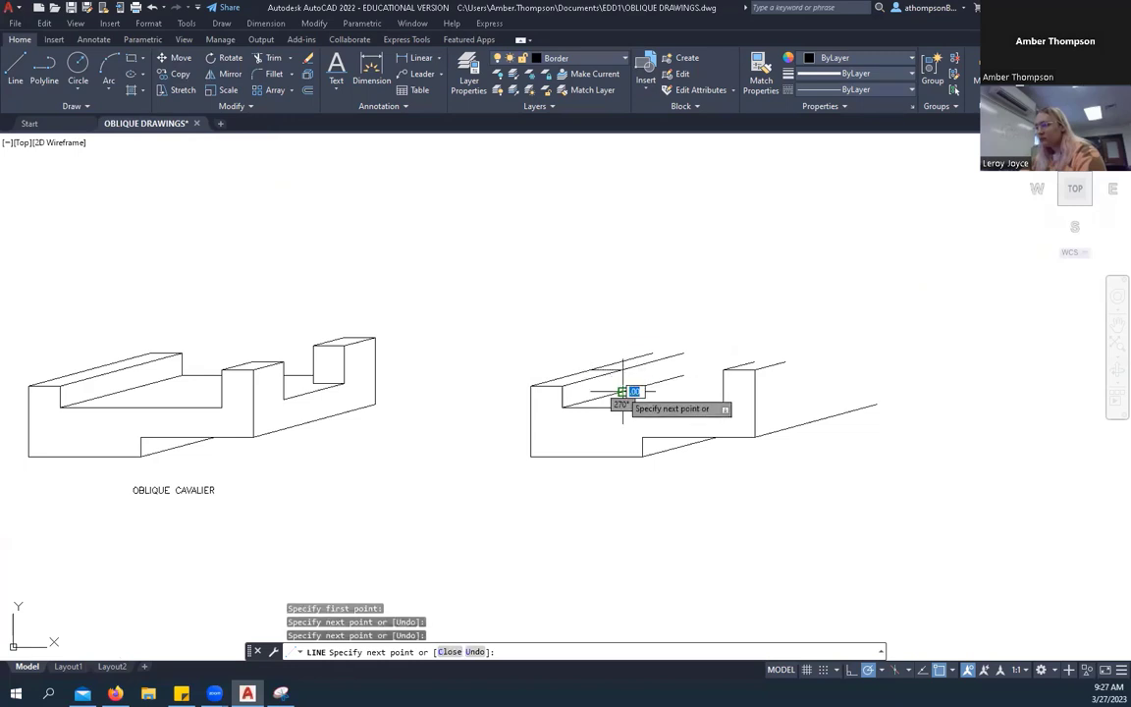
{"action": "scroll", "coordinate": [660, 391], "scroll_direction": "up", "scroll_amount": 2}
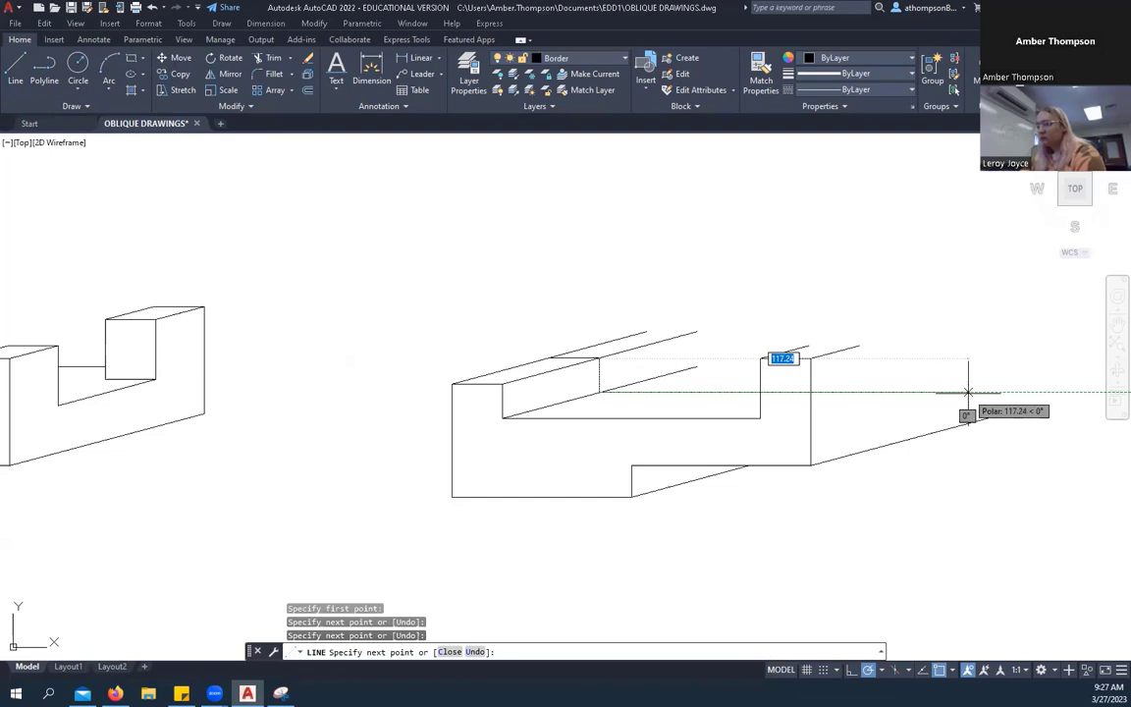
{"action": "scroll", "coordinate": [952, 393], "scroll_direction": "down", "scroll_amount": 2}
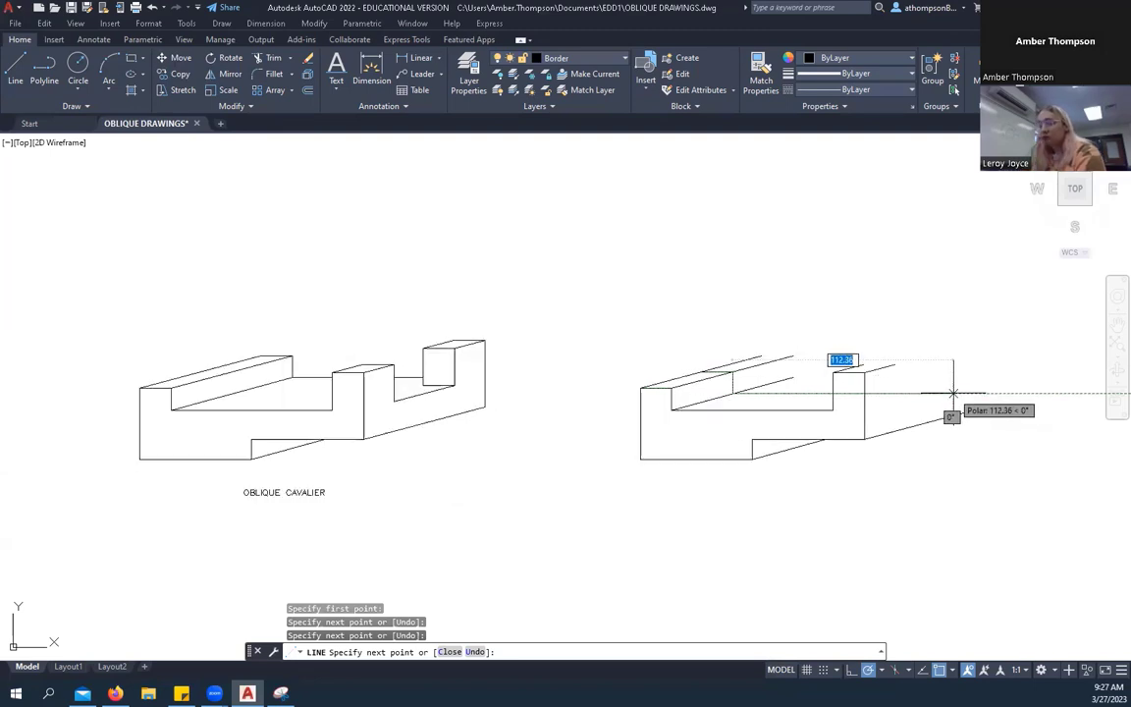
{"action": "left_click", "coordinate": [952, 392]}
{"action": "right_click", "coordinate": [968, 302]}
{"action": "left_click", "coordinate": [987, 310]}
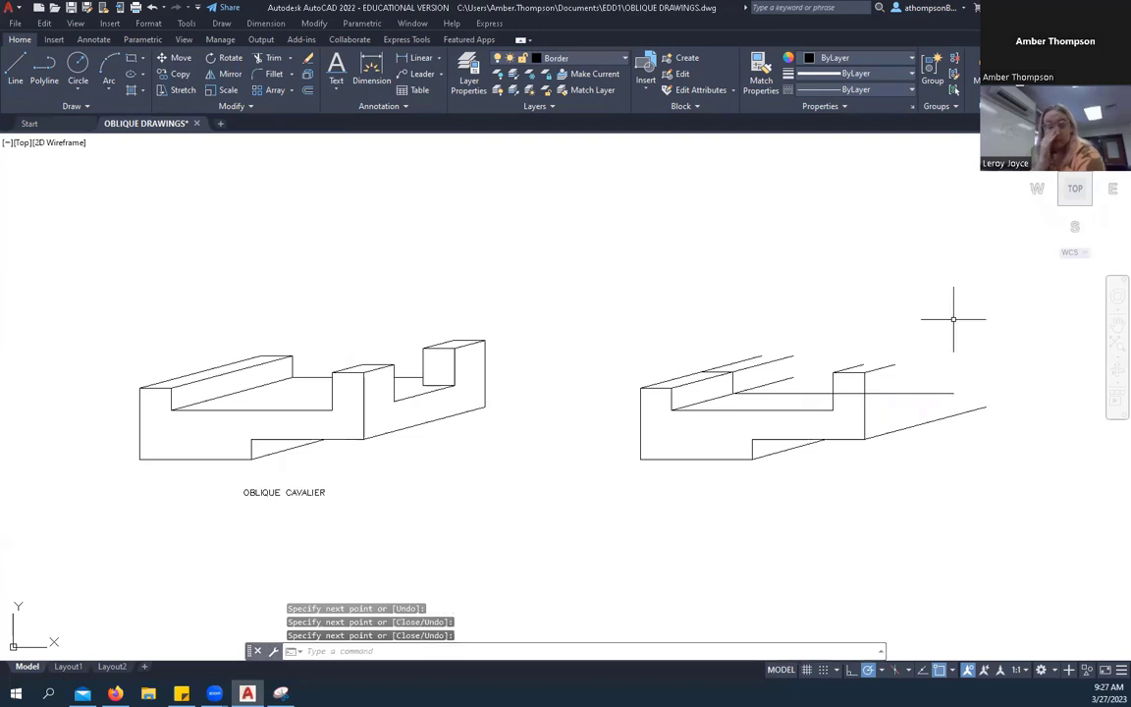
{"action": "scroll", "coordinate": [922, 305], "scroll_direction": "up", "scroll_amount": 2}
{"action": "scroll", "coordinate": [908, 304], "scroll_direction": "down", "scroll_amount": 2}
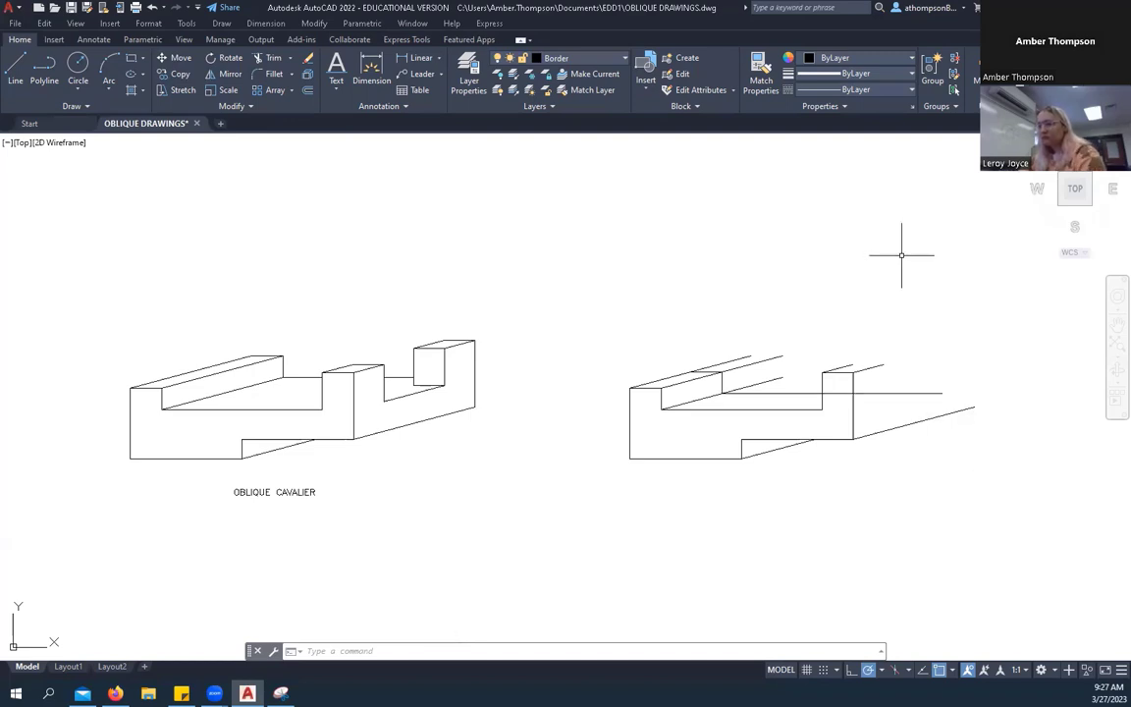
Trim away the excess part of the upper receding edge.
{"action": "left_click", "coordinate": [267, 57]}
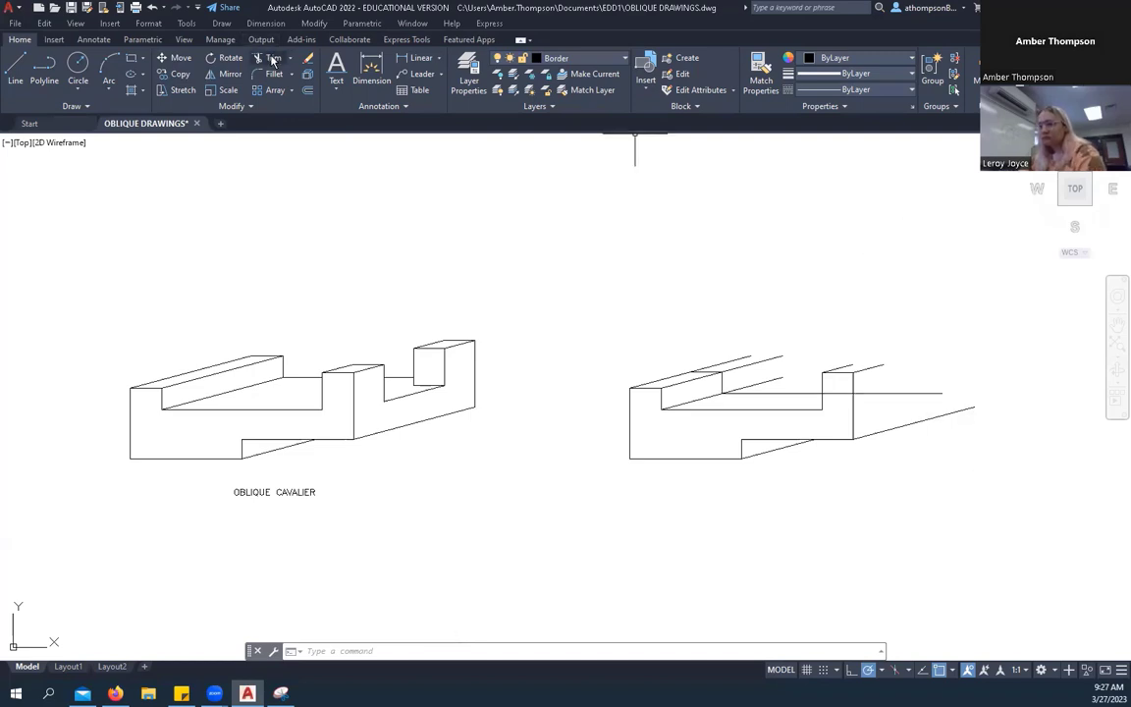
{"action": "left_click", "coordinate": [750, 363]}
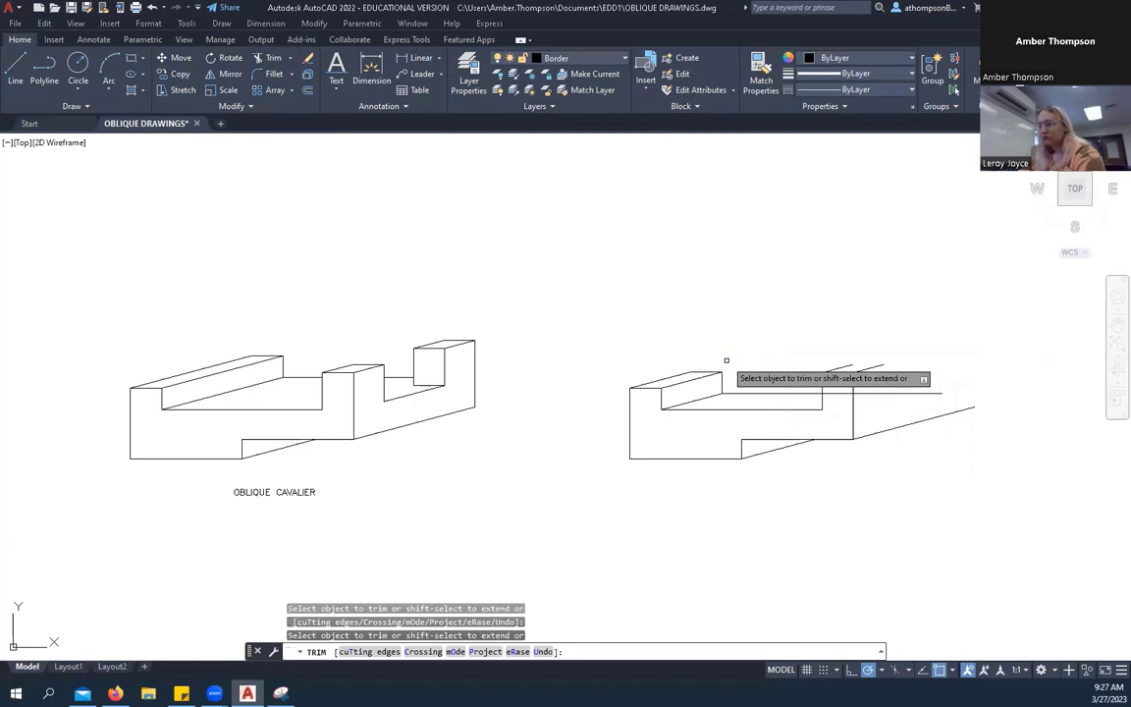
{"action": "right_click", "coordinate": [720, 286]}
{"action": "left_click", "coordinate": [744, 285]}
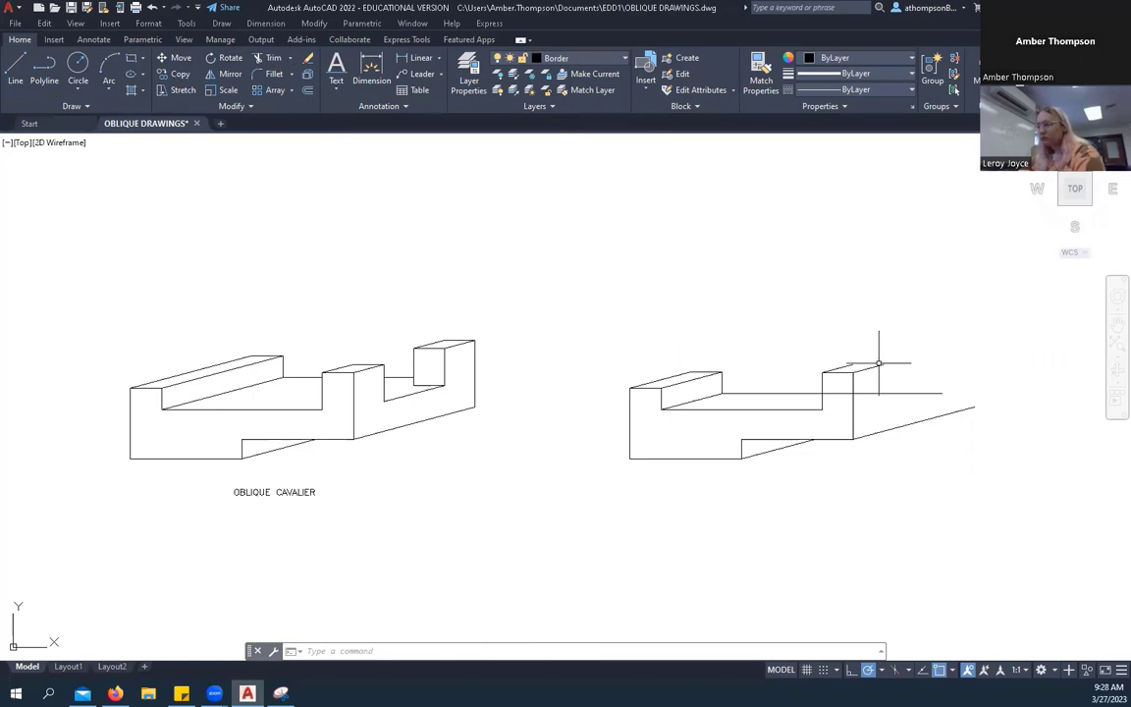
Copy the notch's short top and vertical edges, based at its corner, onto the right-hand drawing.
{"action": "left_click", "coordinate": [367, 365]}
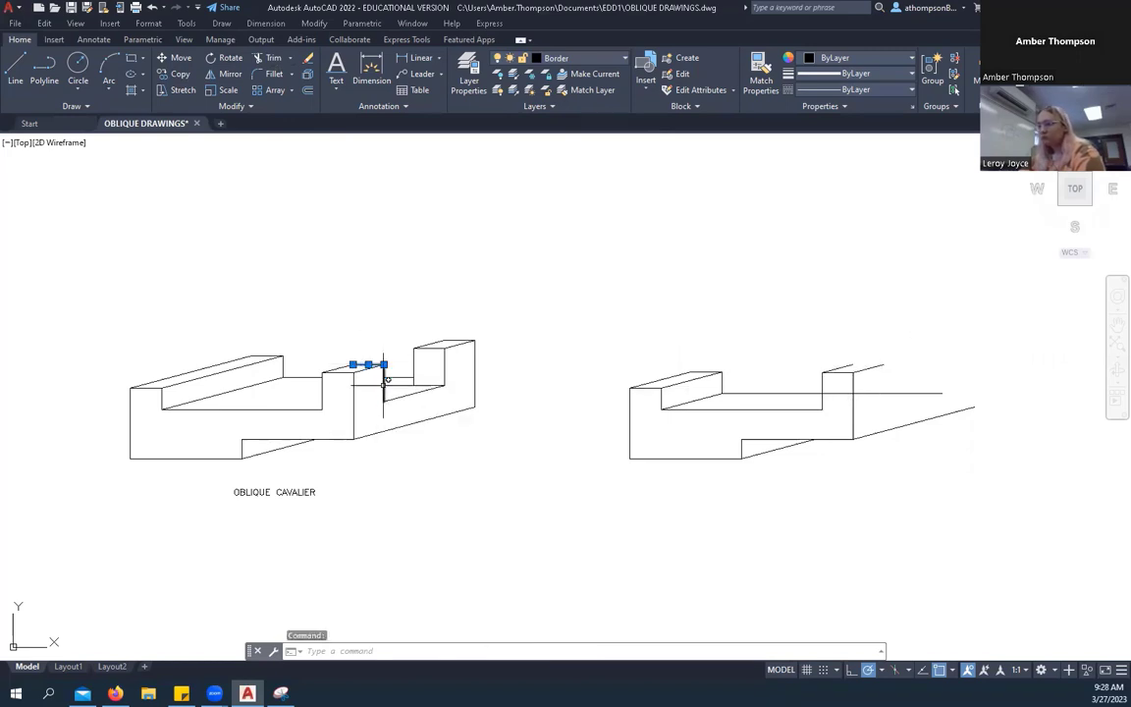
{"action": "left_click", "coordinate": [384, 381]}
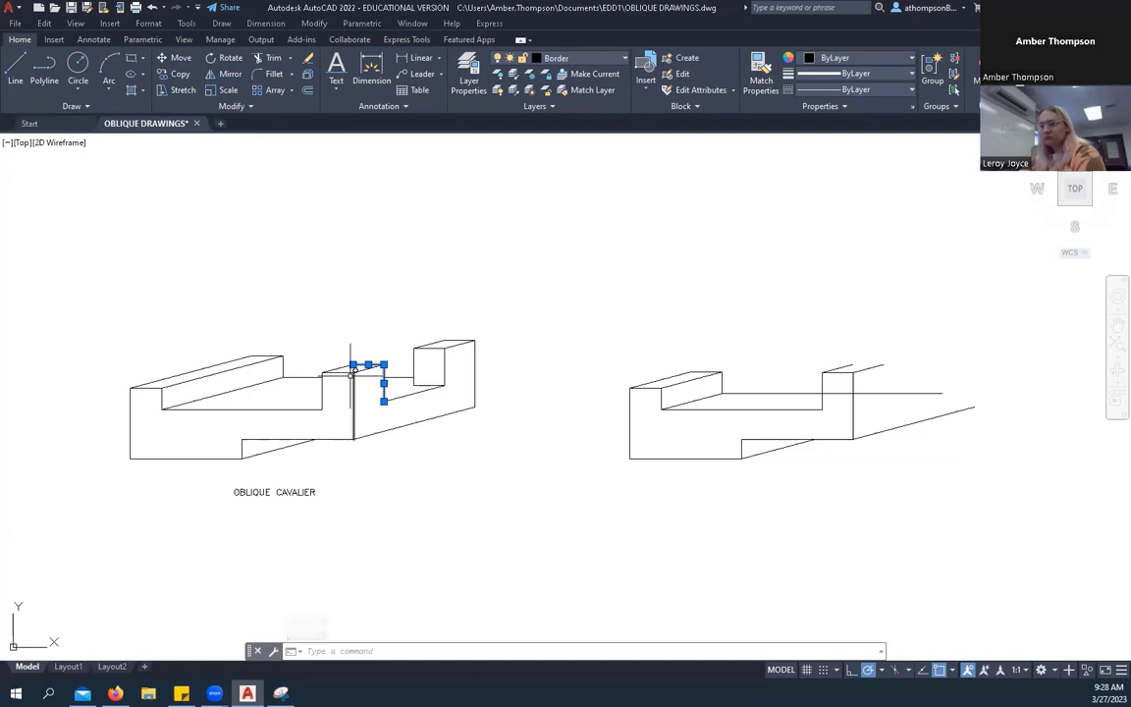
{"action": "scroll", "coordinate": [332, 378], "scroll_direction": "up", "scroll_amount": 2}
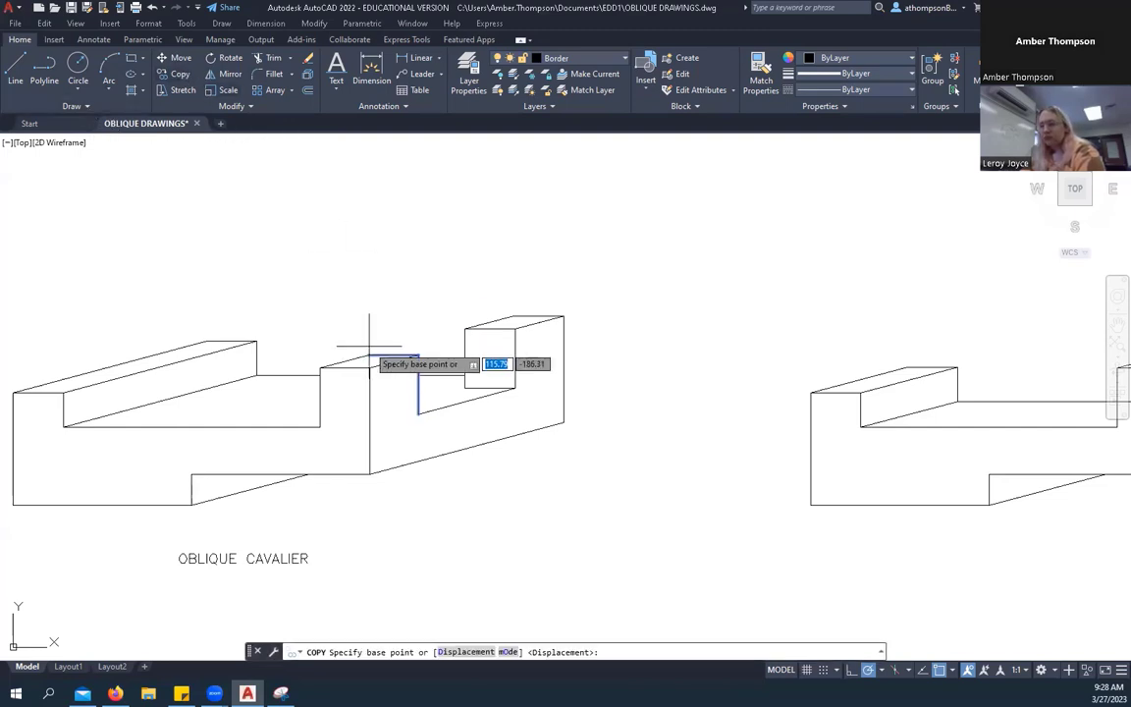
{"action": "left_click", "coordinate": [369, 355]}
{"action": "scroll", "coordinate": [373, 339], "scroll_direction": "down", "scroll_amount": 4}
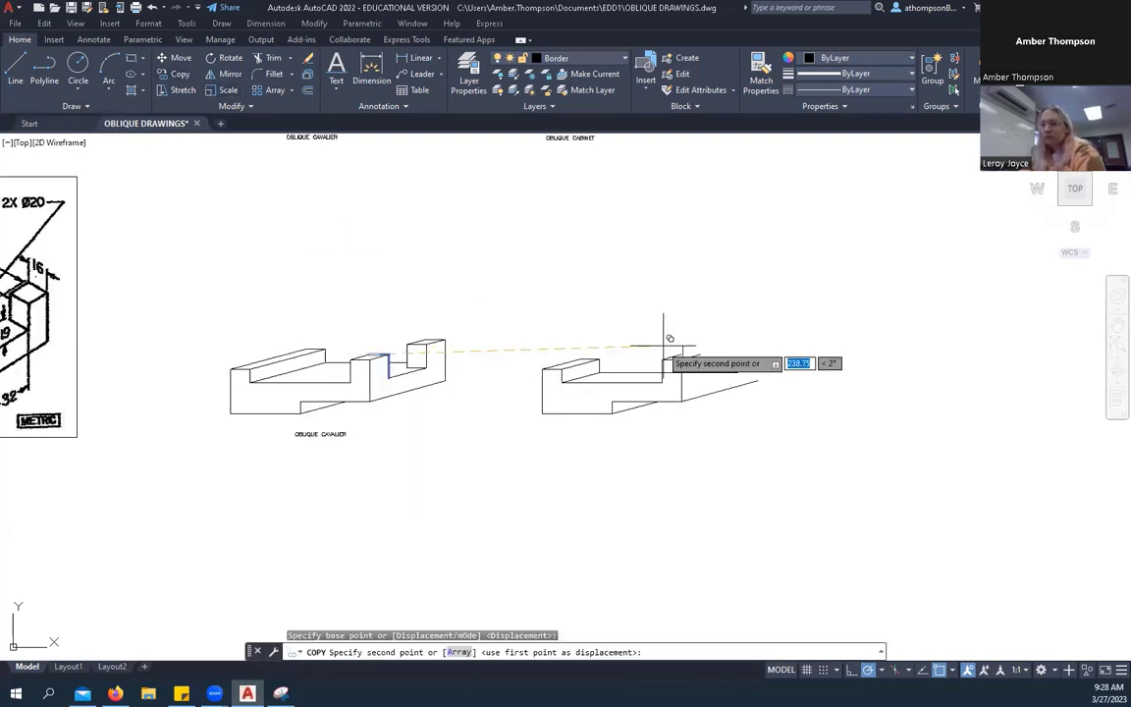
{"action": "scroll", "coordinate": [688, 334], "scroll_direction": "up", "scroll_amount": 6}
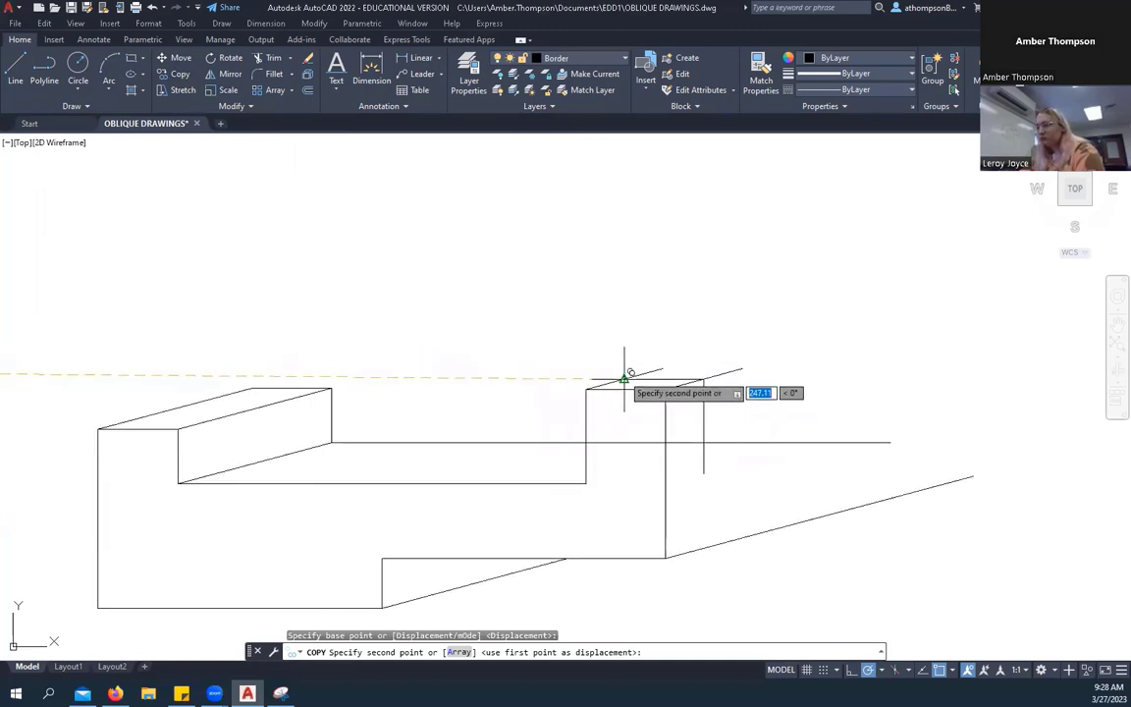
{"action": "left_click", "coordinate": [687, 280]}
{"action": "key", "text": "Return"}
{"action": "scroll", "coordinate": [423, 313], "scroll_direction": "down", "scroll_amount": 4}
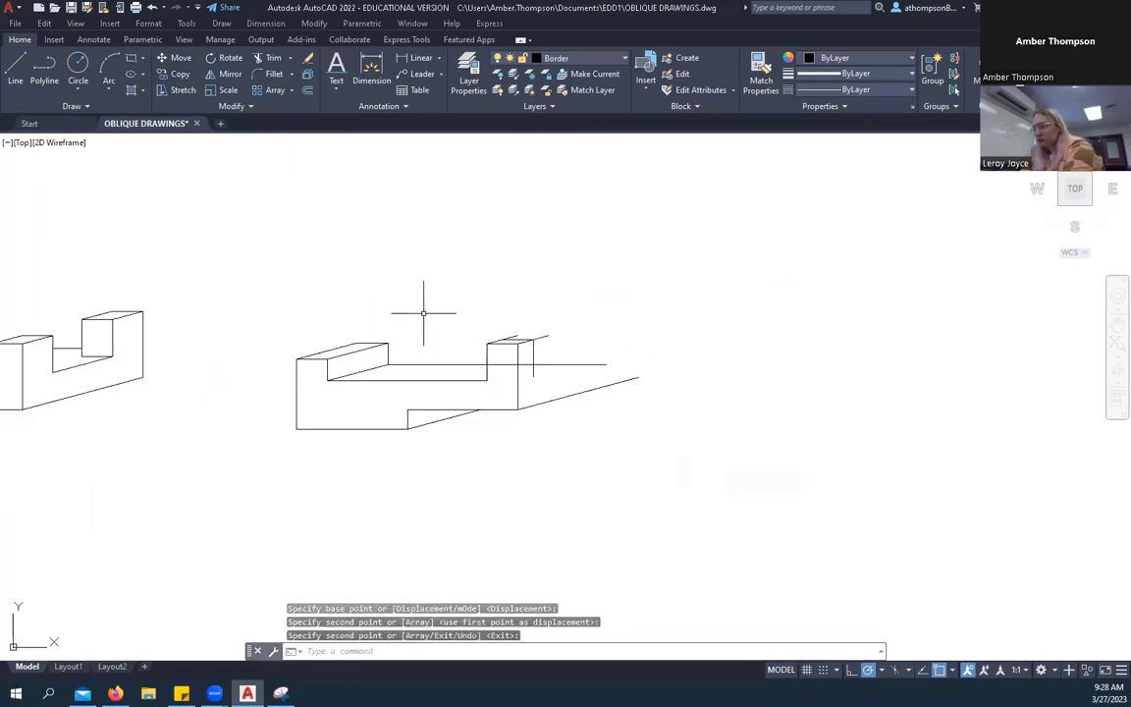
{"action": "scroll", "coordinate": [458, 313], "scroll_direction": "down", "scroll_amount": 2}
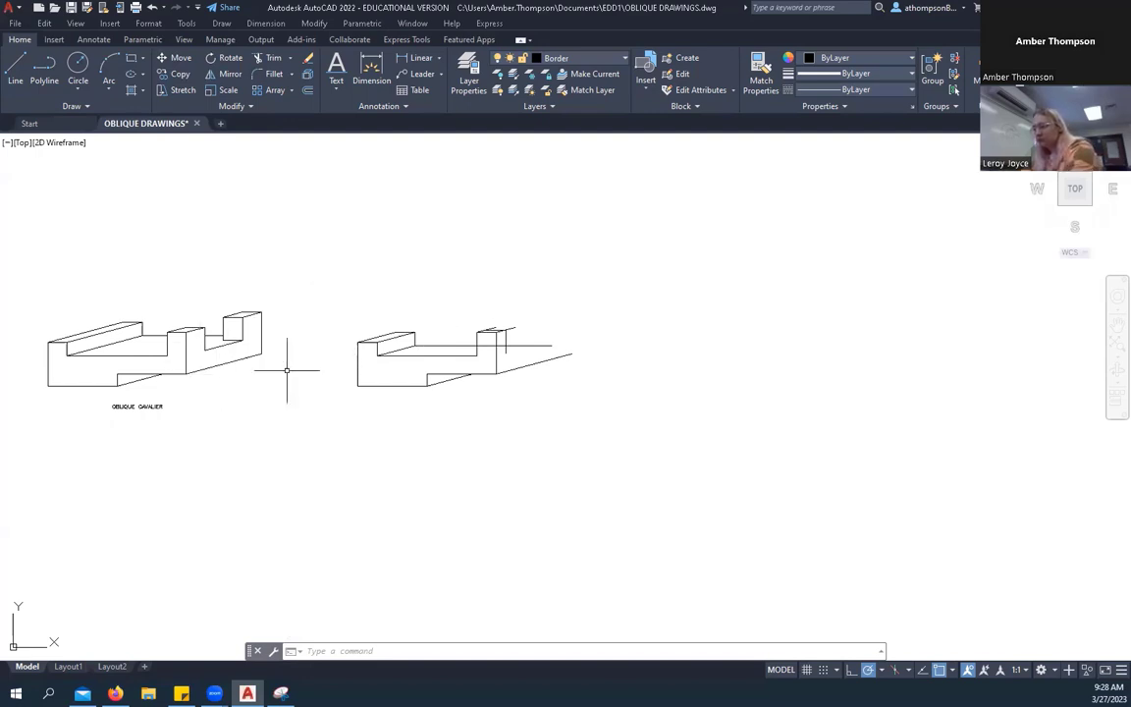
Trim the top edge's overhang and the horizontal line inside the box, then pan both drawings into view.
{"action": "scroll", "coordinate": [497, 337], "scroll_direction": "up", "scroll_amount": 5}
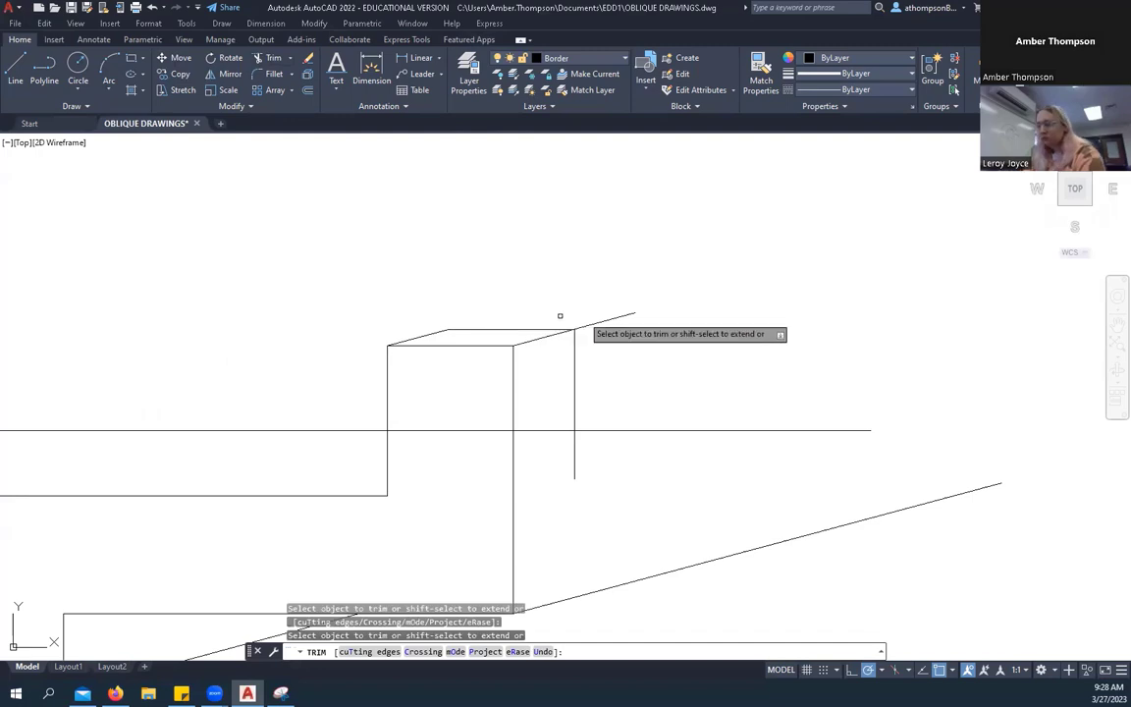
{"action": "left_click", "coordinate": [598, 323]}
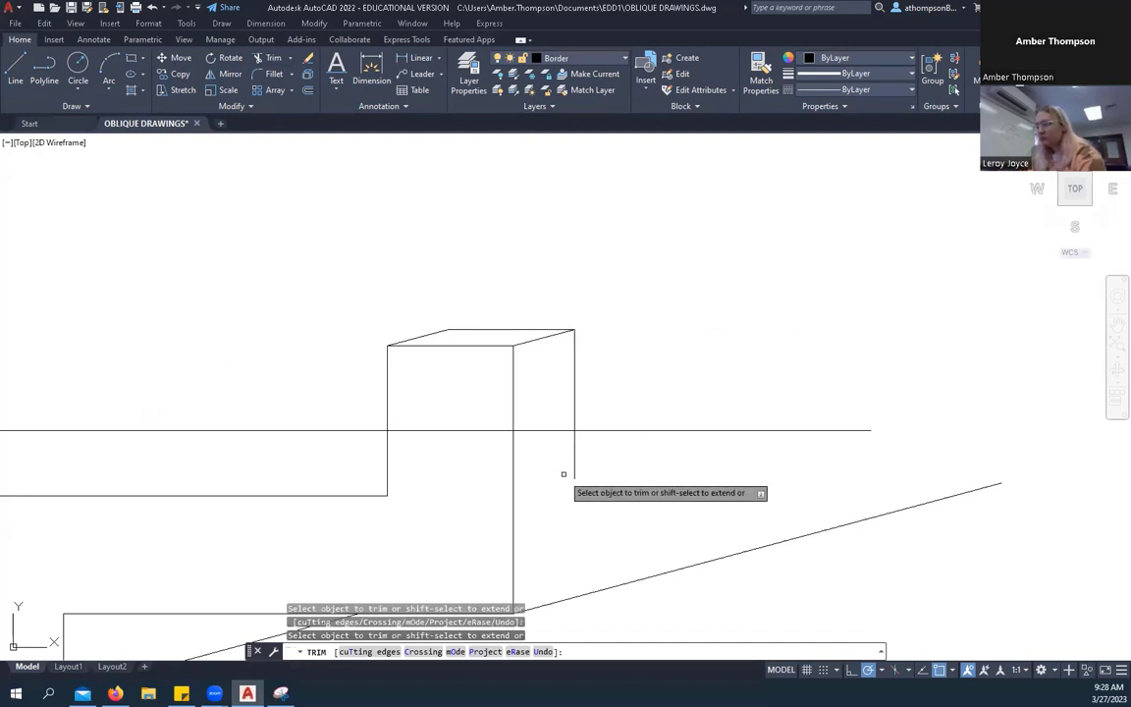
{"action": "left_click_drag", "start_coordinate": [535, 429], "coordinate": [480, 429]}
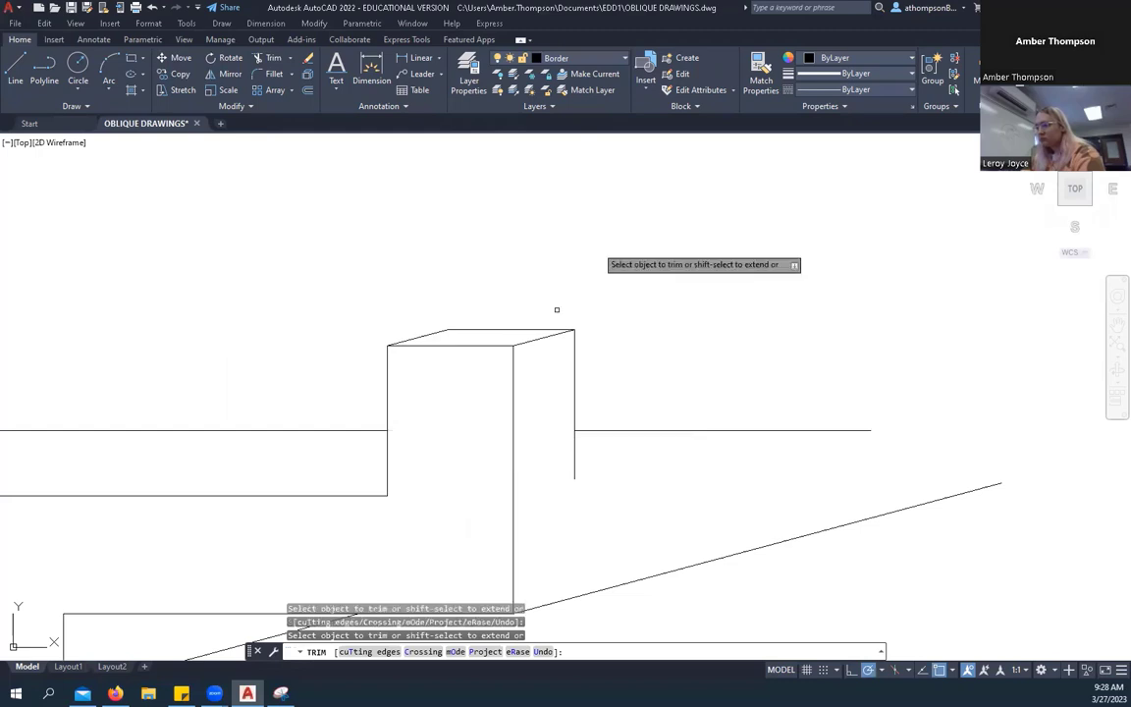
{"action": "scroll", "coordinate": [556, 294], "scroll_direction": "down", "scroll_amount": 4}
{"action": "right_click", "coordinate": [708, 392]}
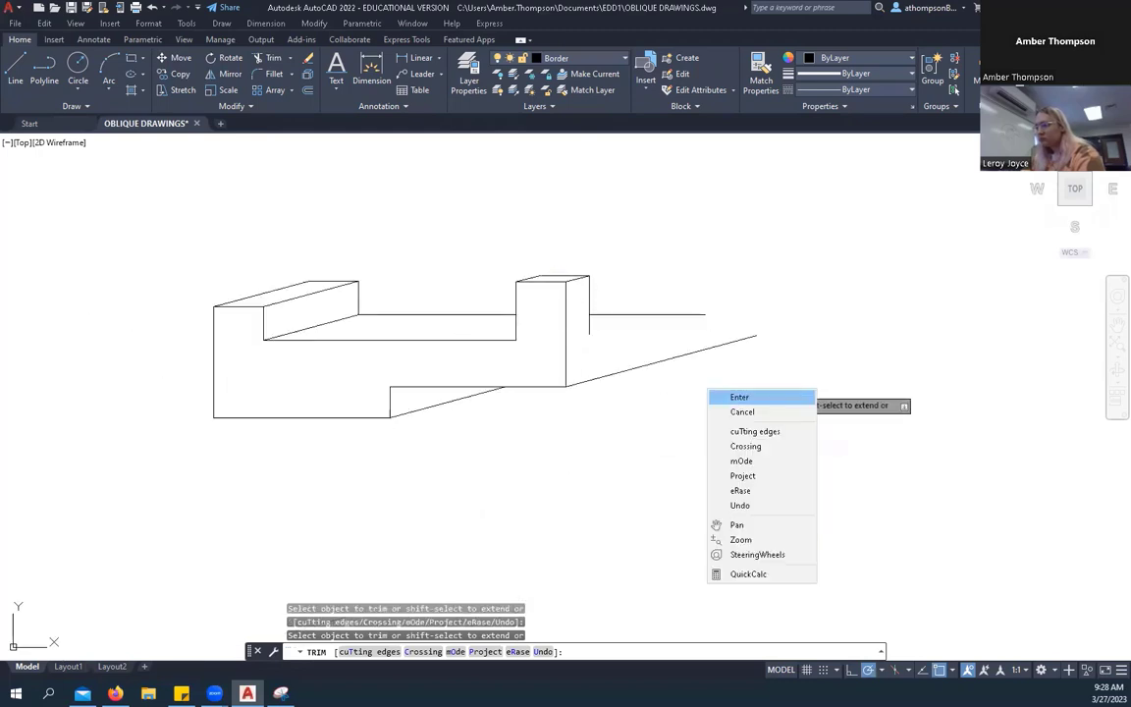
{"action": "left_click", "coordinate": [742, 397]}
{"action": "scroll", "coordinate": [536, 452], "scroll_direction": "down", "scroll_amount": 2}
{"action": "middle_click_drag", "start_coordinate": [130, 358], "coordinate": [300, 324]}
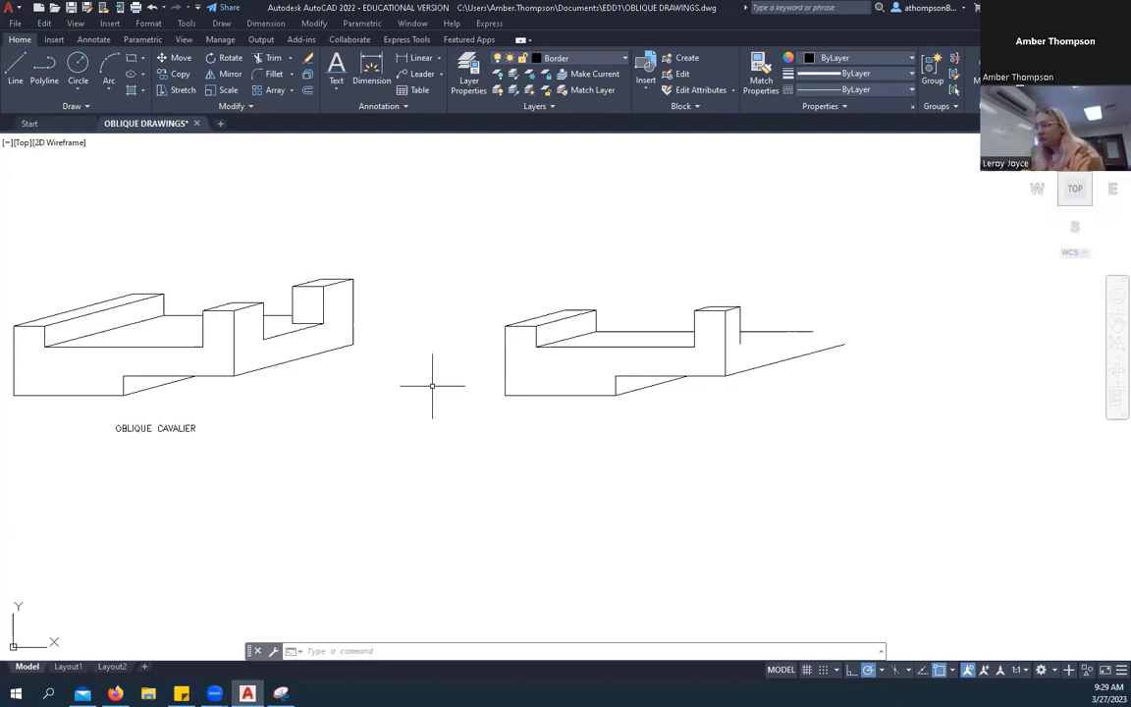
Copy the notch's receding edge to the second drawing's matching corner and delete the leftover short line.
{"action": "left_click", "coordinate": [291, 333]}
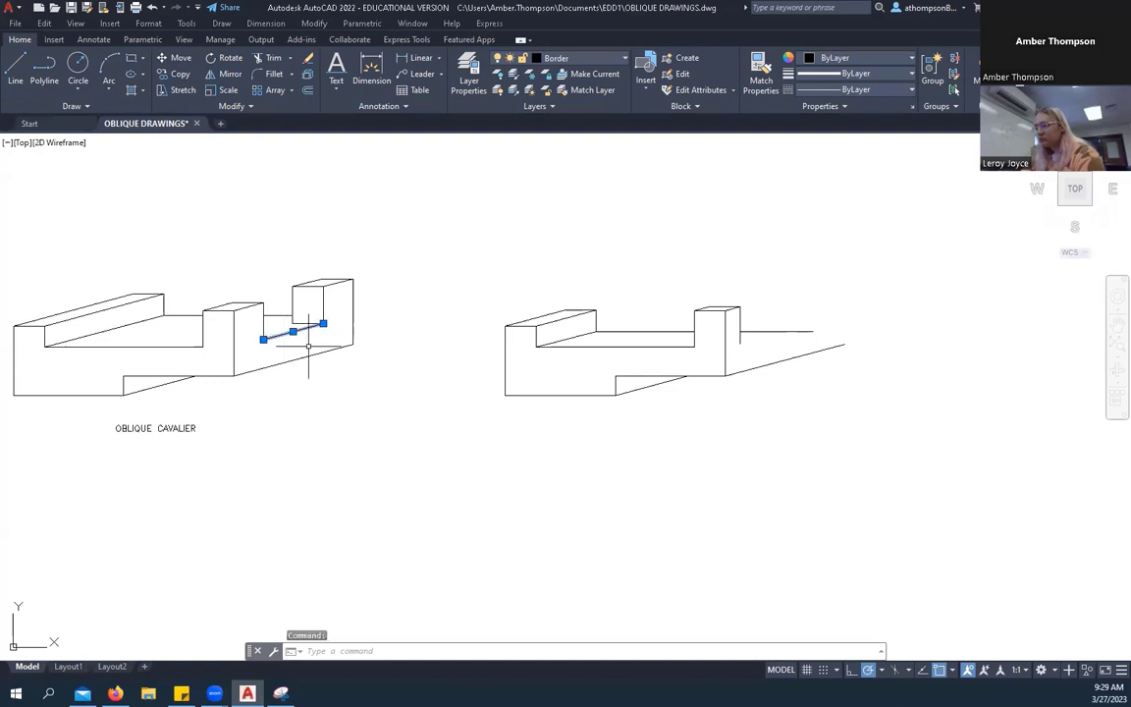
{"action": "left_click", "coordinate": [174, 75]}
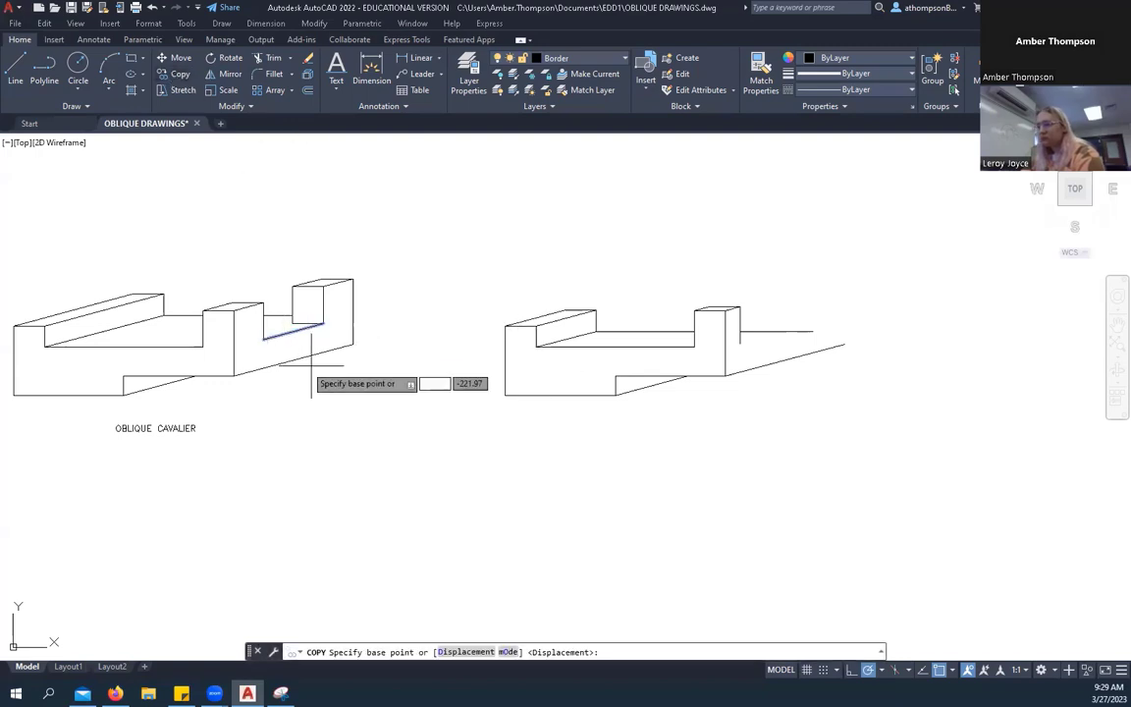
{"action": "left_click", "coordinate": [263, 339]}
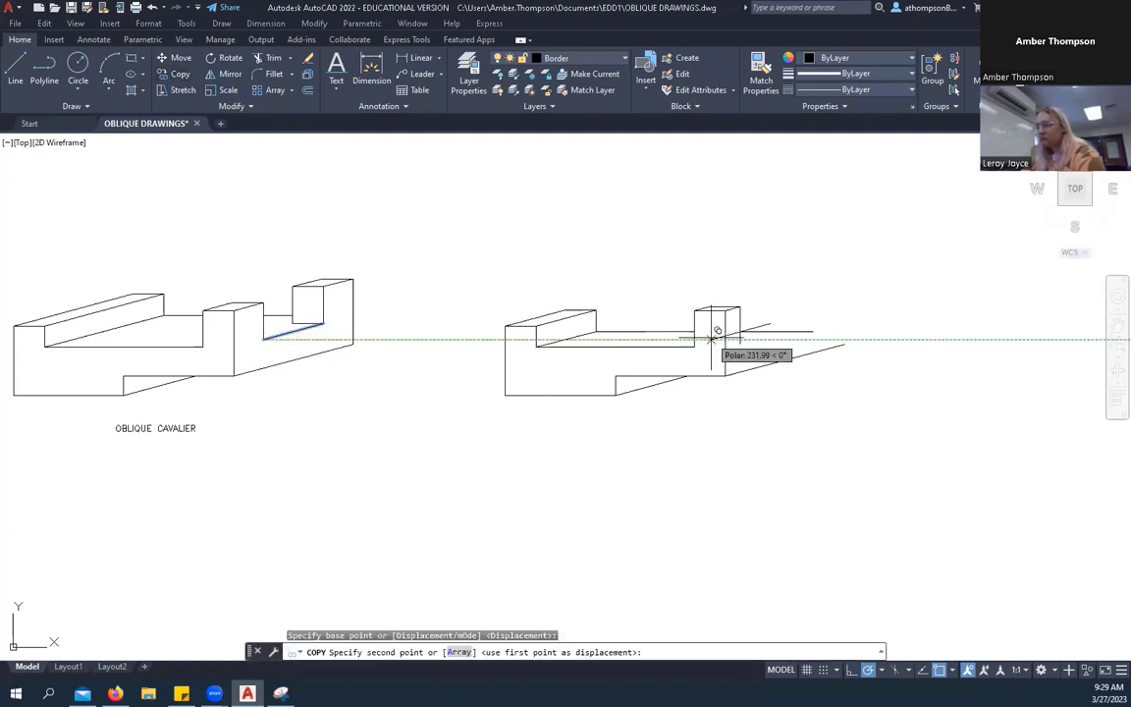
{"action": "left_click", "coordinate": [740, 343]}
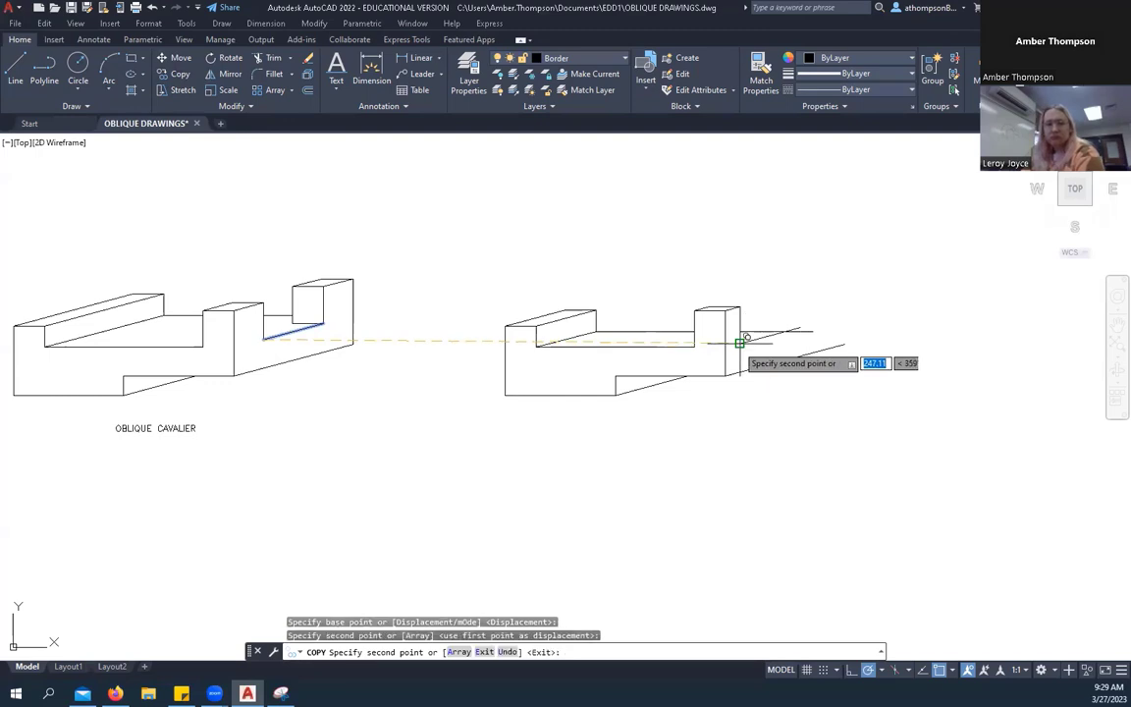
{"action": "right_click", "coordinate": [835, 268]}
{"action": "left_click", "coordinate": [851, 281]}
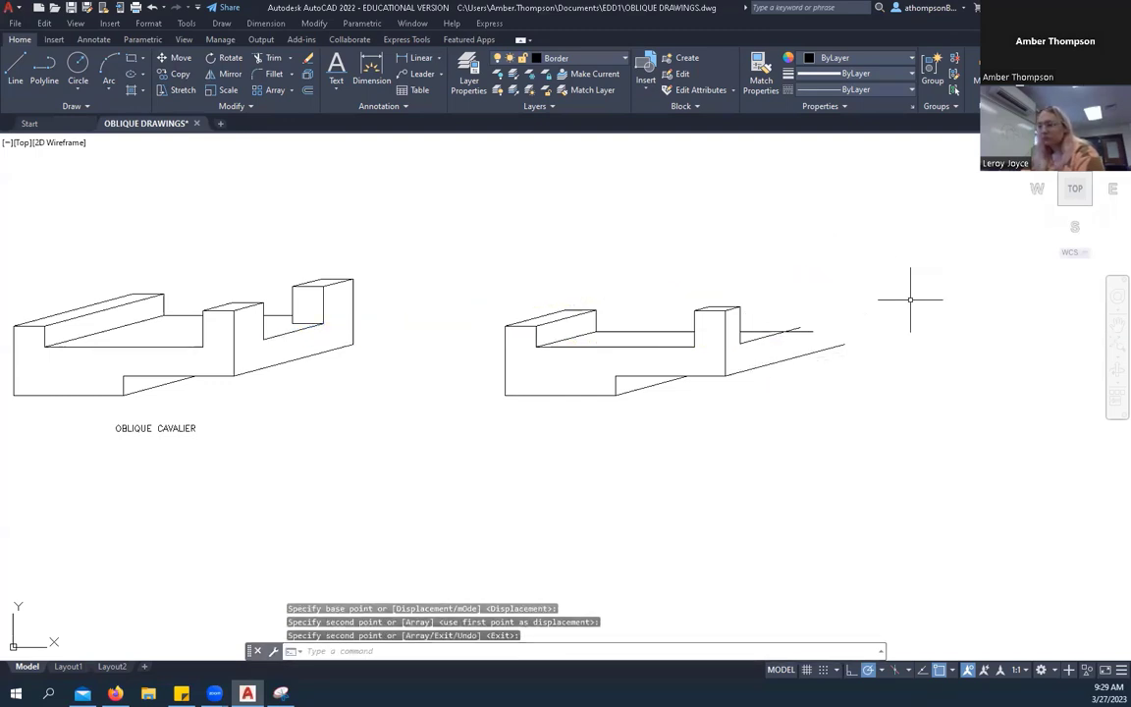
{"action": "left_click", "coordinate": [777, 331]}
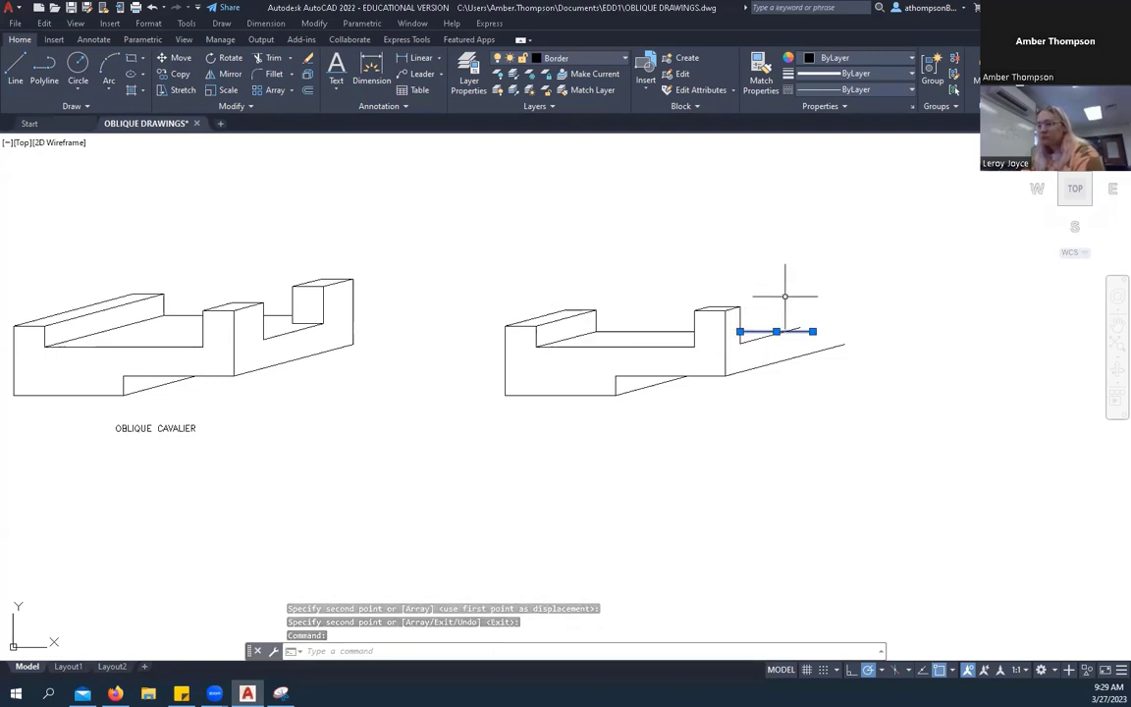
{"action": "key", "text": "Delete"}
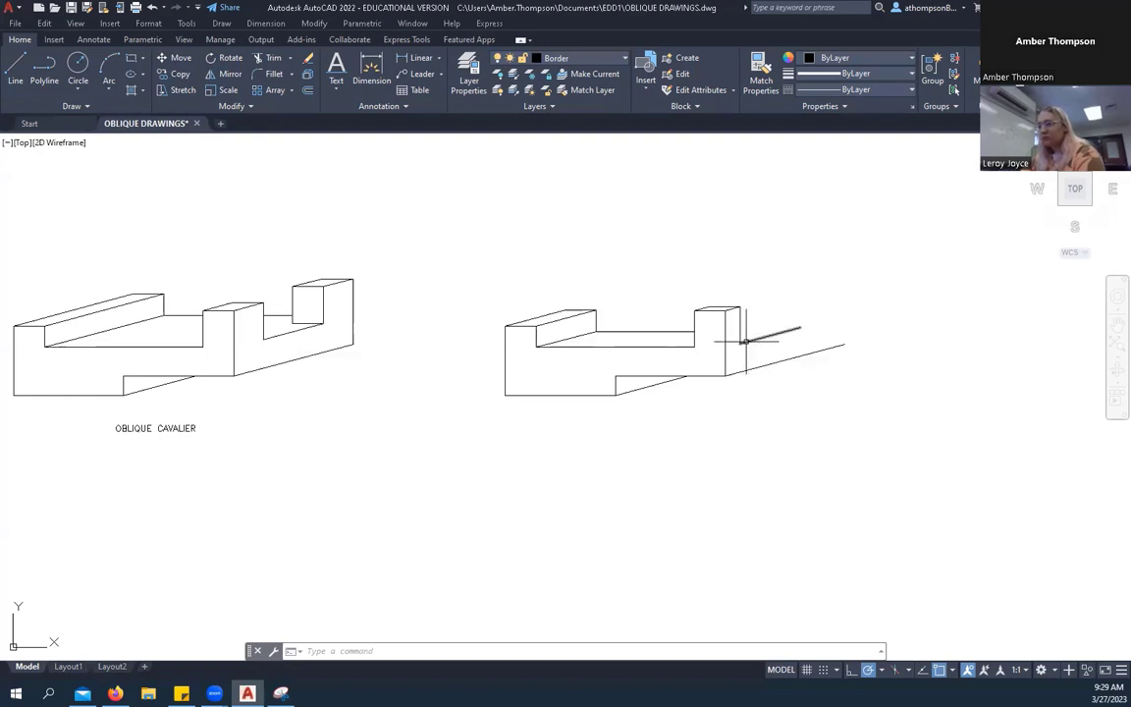
Copy the small box's four front-face edges from the cavalier drawing onto the second drawing.
{"action": "scroll", "coordinate": [310, 307], "scroll_direction": "up", "scroll_amount": 2}
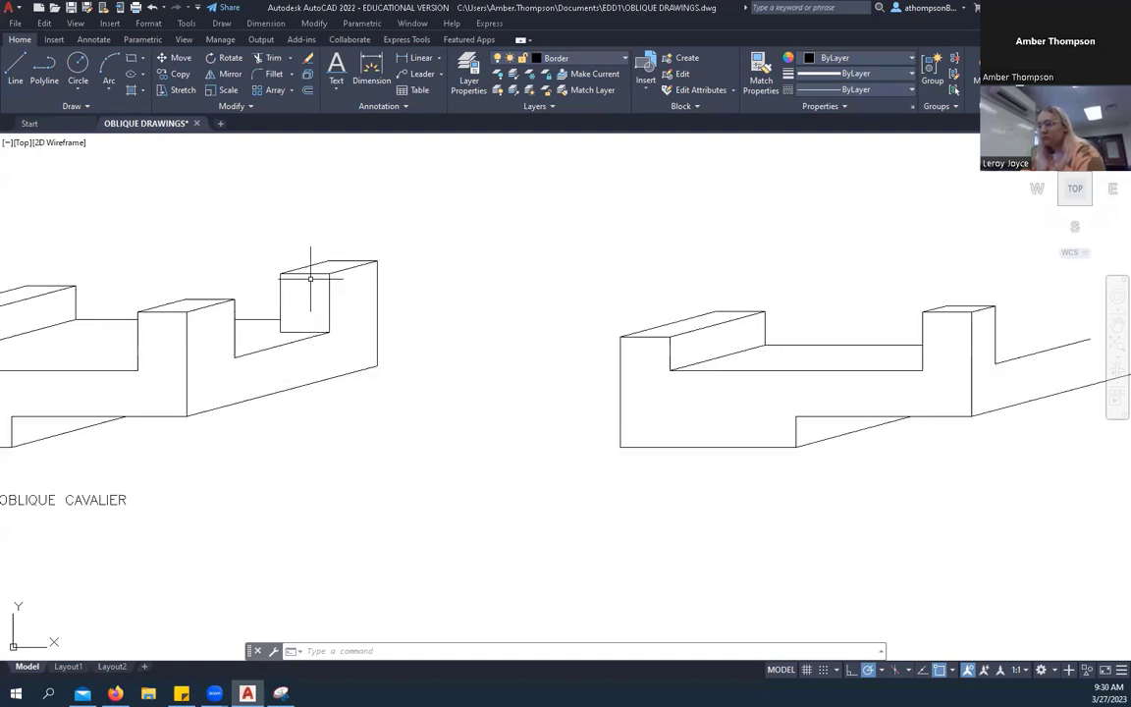
{"action": "left_click", "coordinate": [310, 273]}
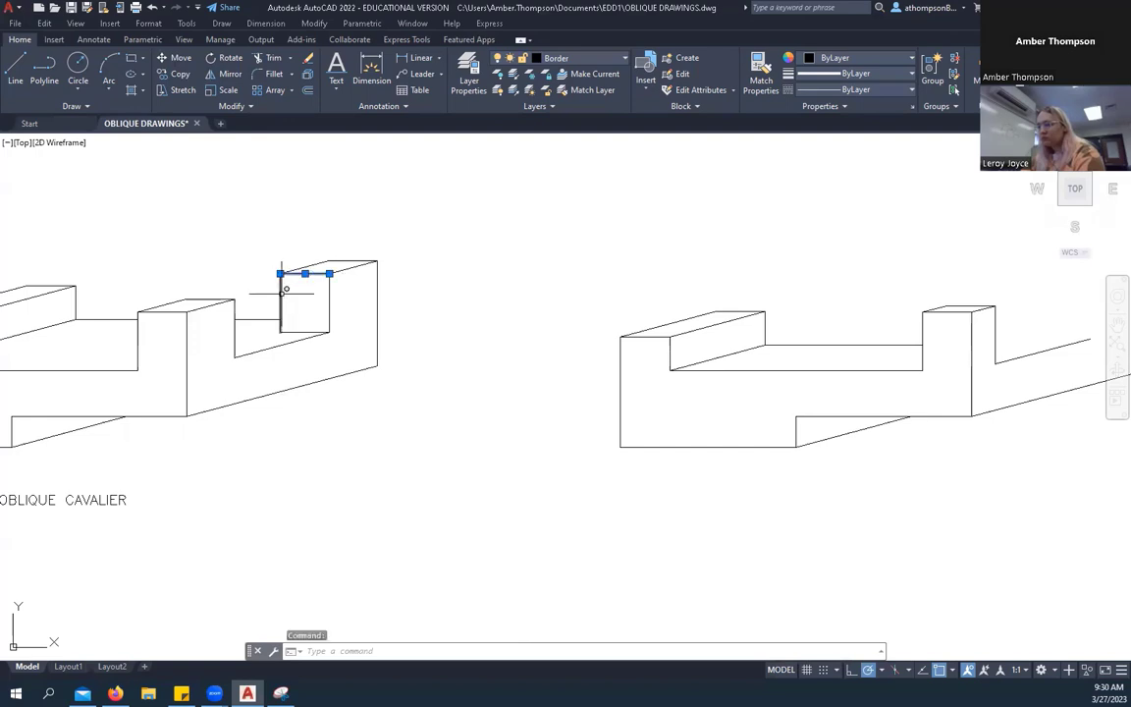
{"action": "left_click", "coordinate": [281, 292]}
{"action": "left_click", "coordinate": [299, 331]}
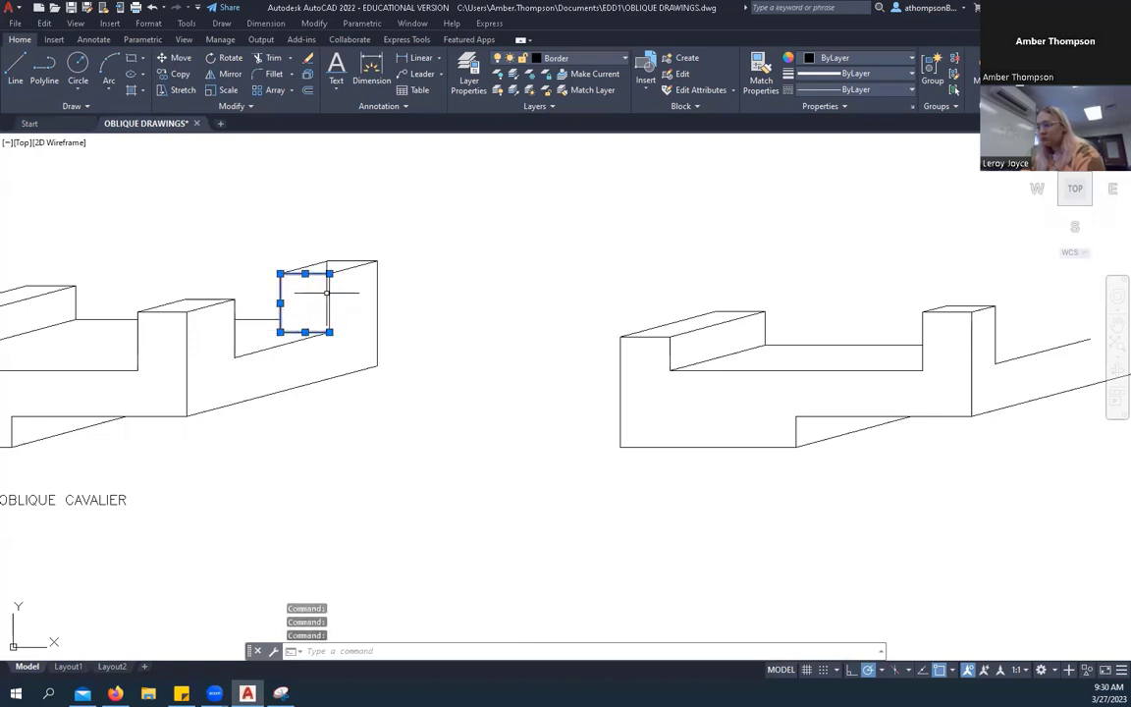
{"action": "left_click", "coordinate": [328, 292]}
{"action": "left_click", "coordinate": [328, 292]}
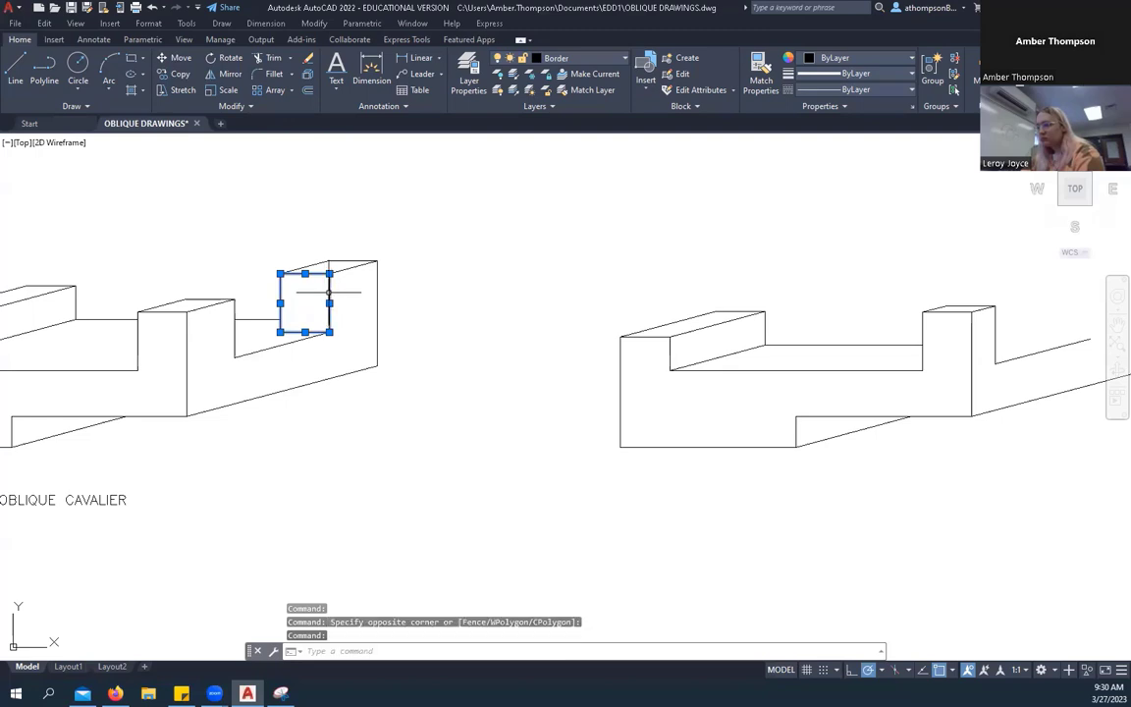
{"action": "left_click", "coordinate": [181, 76]}
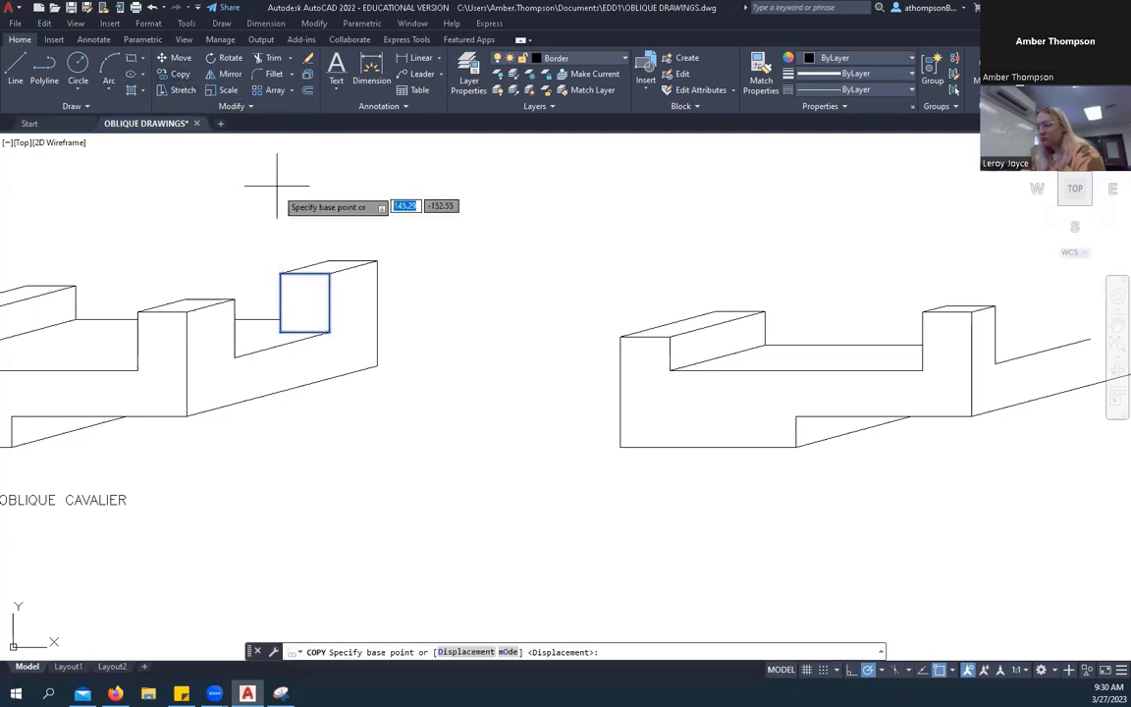
{"action": "left_click", "coordinate": [329, 333]}
{"action": "scroll", "coordinate": [329, 333], "scroll_direction": "down", "scroll_amount": 2}
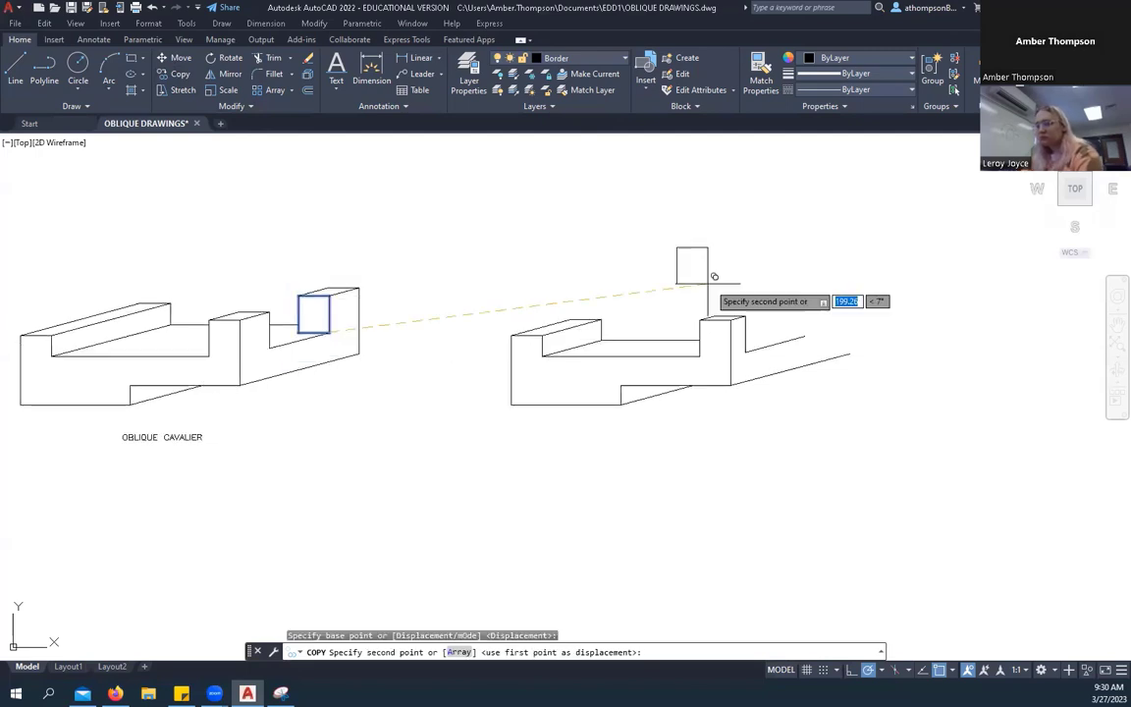
{"action": "left_click", "coordinate": [775, 342]}
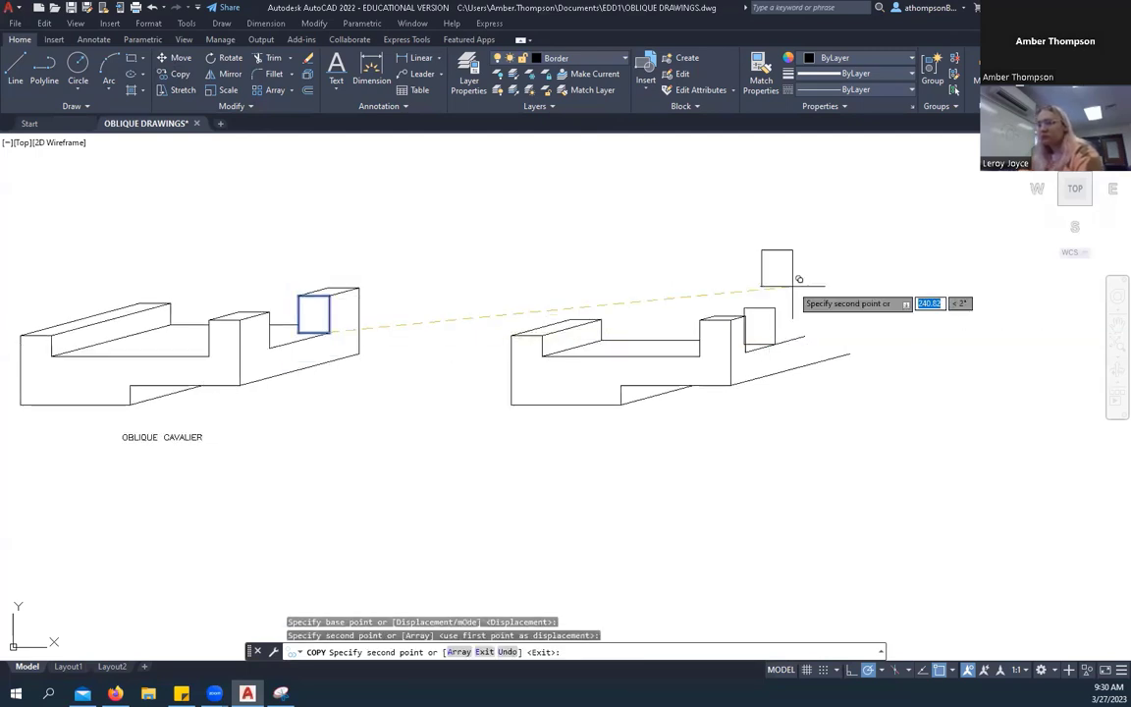
{"action": "right_click", "coordinate": [808, 245]}
{"action": "left_click", "coordinate": [844, 260]}
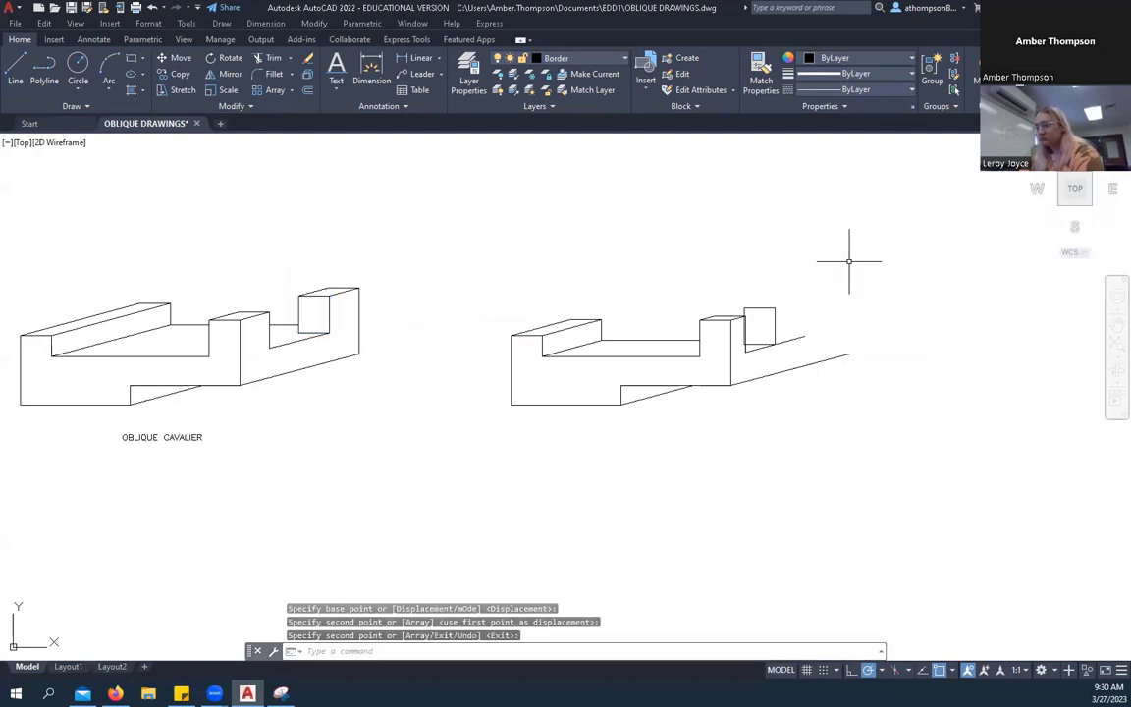
Trim the line extending past the right of the copied small box, using TR.
{"action": "type", "text": "tr"}
{"action": "key", "text": "Return"}
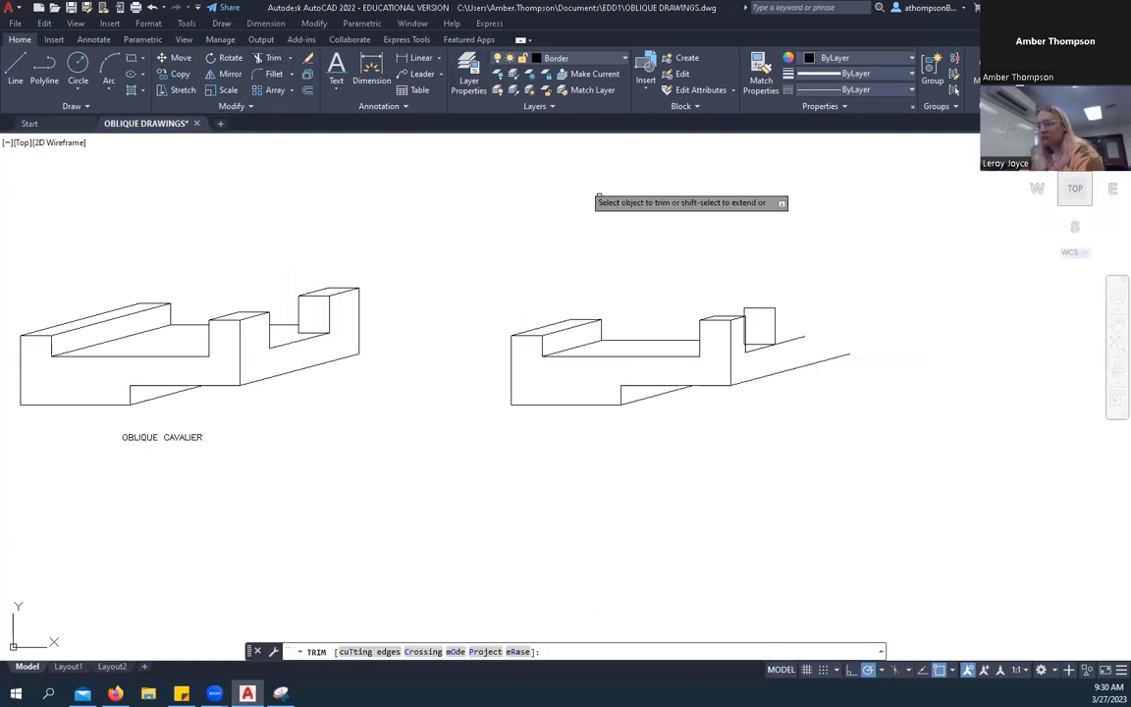
{"action": "left_click", "coordinate": [797, 338]}
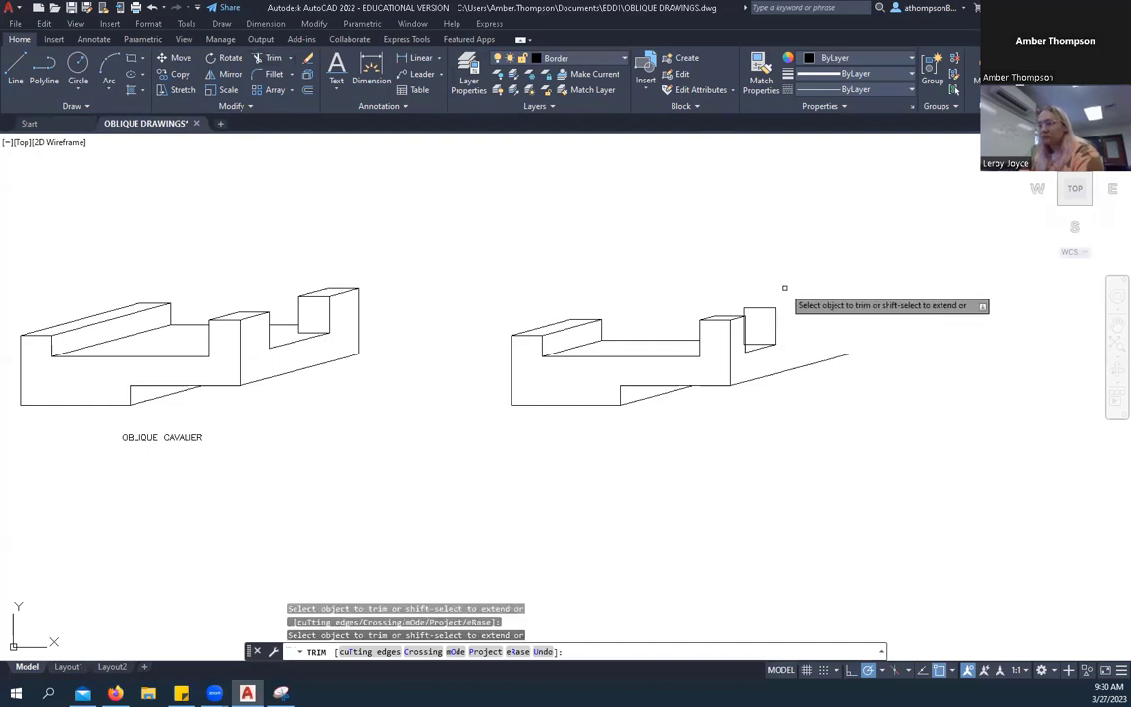
{"action": "scroll", "coordinate": [784, 288], "scroll_direction": "up", "scroll_amount": 4}
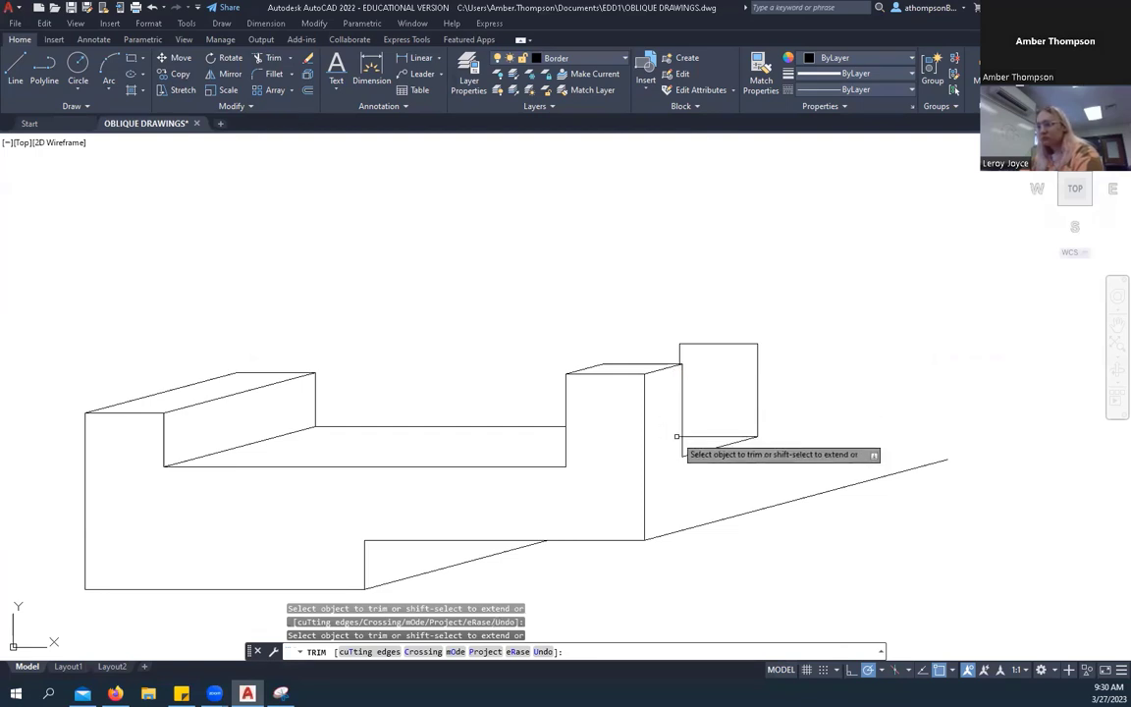
{"action": "right_click", "coordinate": [873, 251]}
{"action": "left_click", "coordinate": [882, 258]}
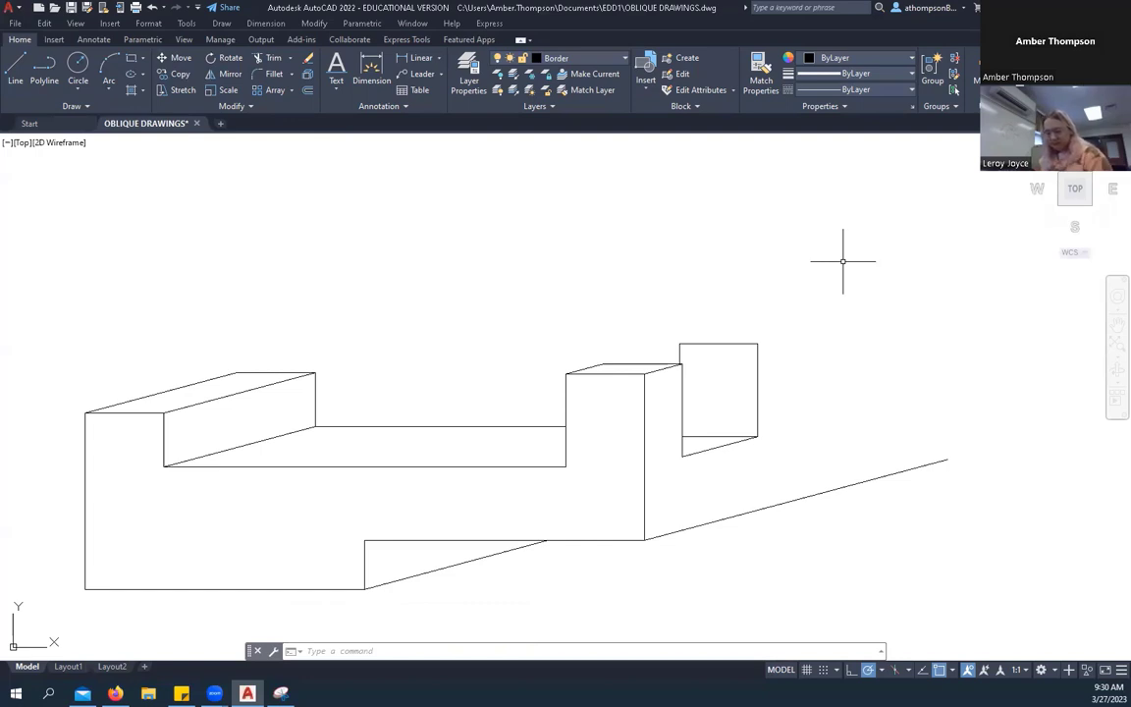
{"action": "scroll", "coordinate": [844, 257], "scroll_direction": "down", "scroll_amount": 3}
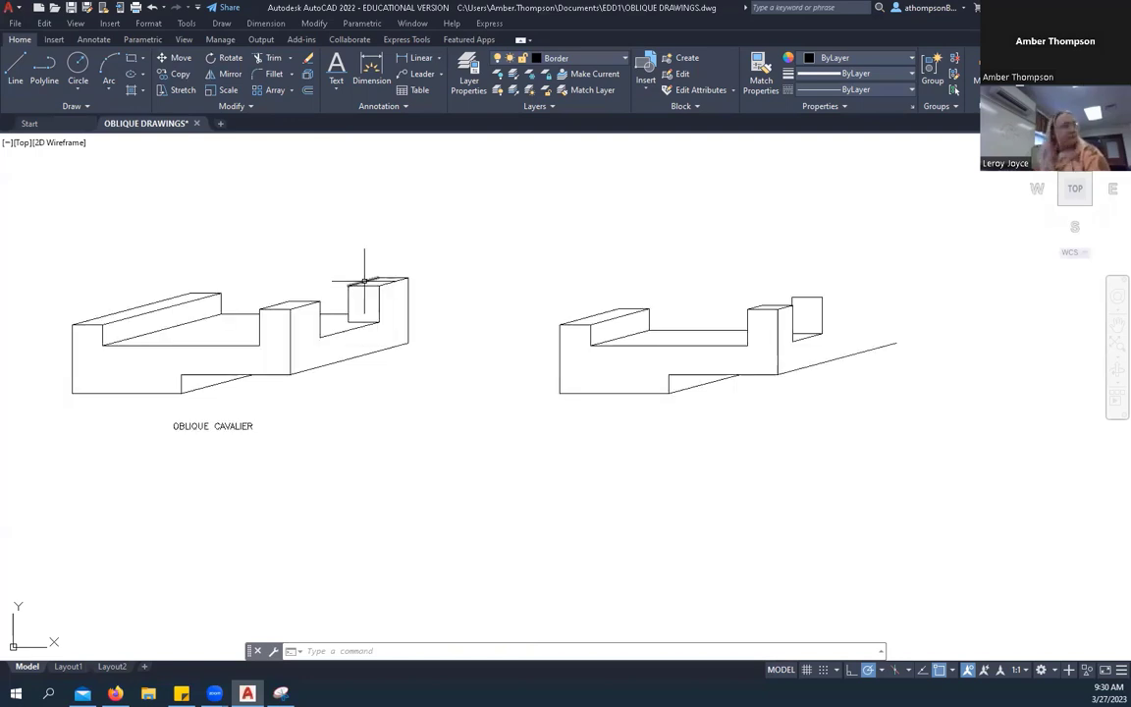
Copy the small box's top edges onto the second drawing's small box.
{"action": "left_click", "coordinate": [363, 282]}
{"action": "left_click", "coordinate": [394, 279]}
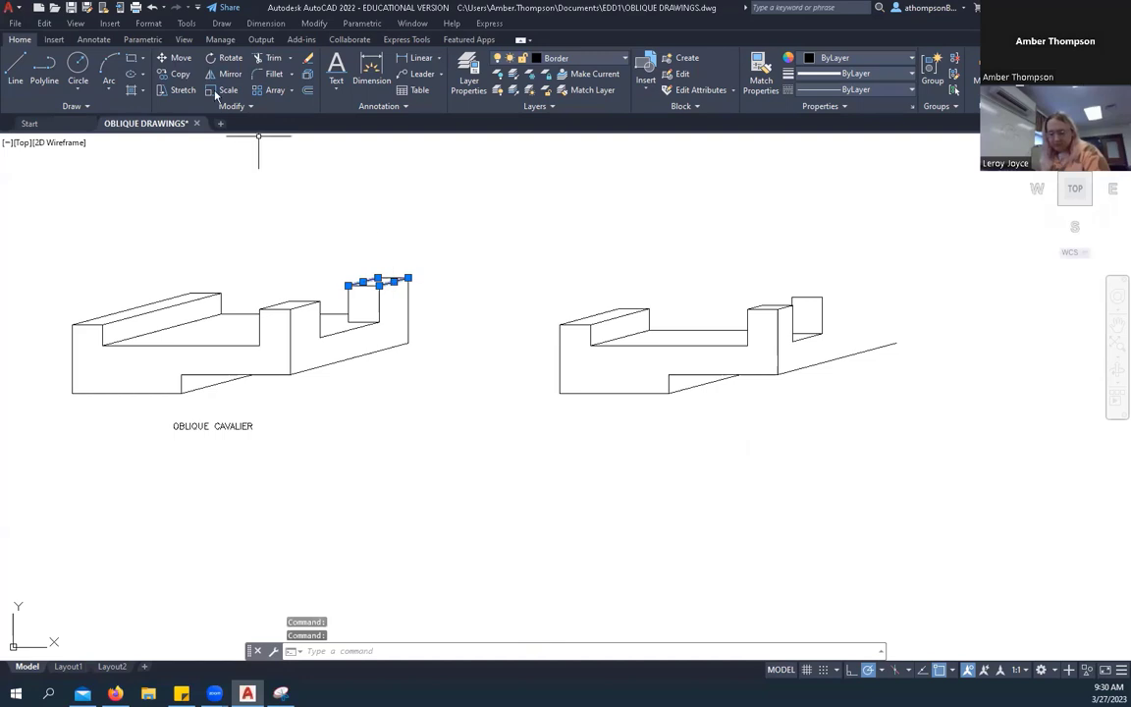
{"action": "left_click", "coordinate": [183, 77]}
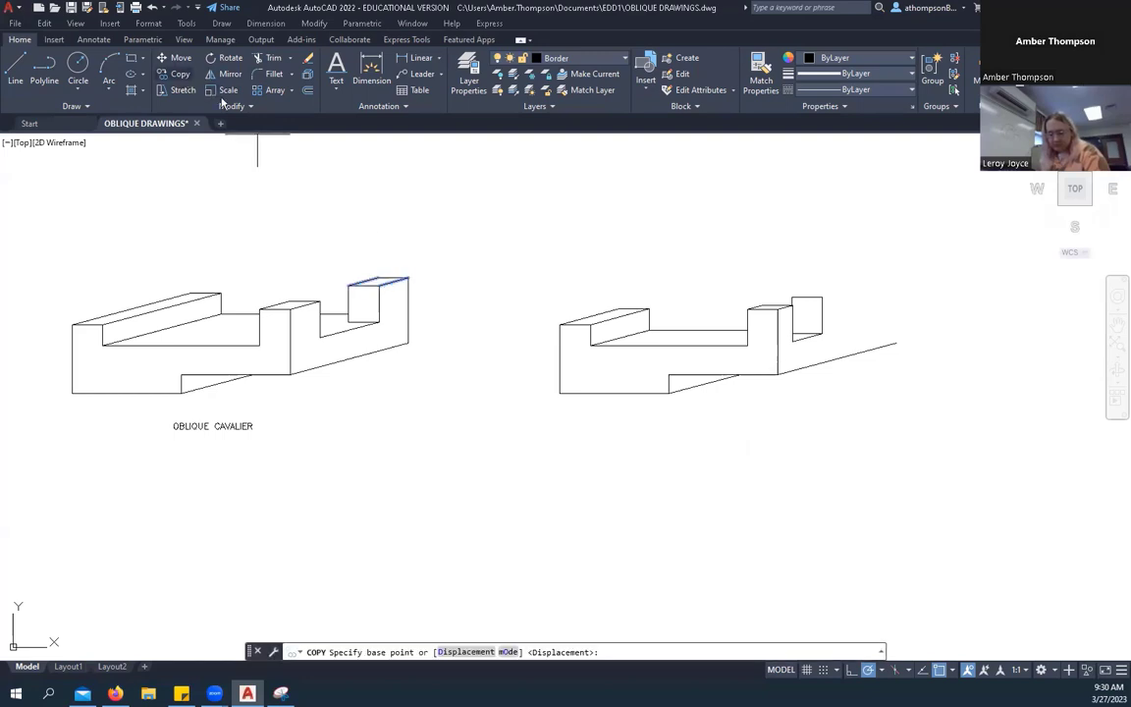
{"action": "left_click", "coordinate": [347, 286]}
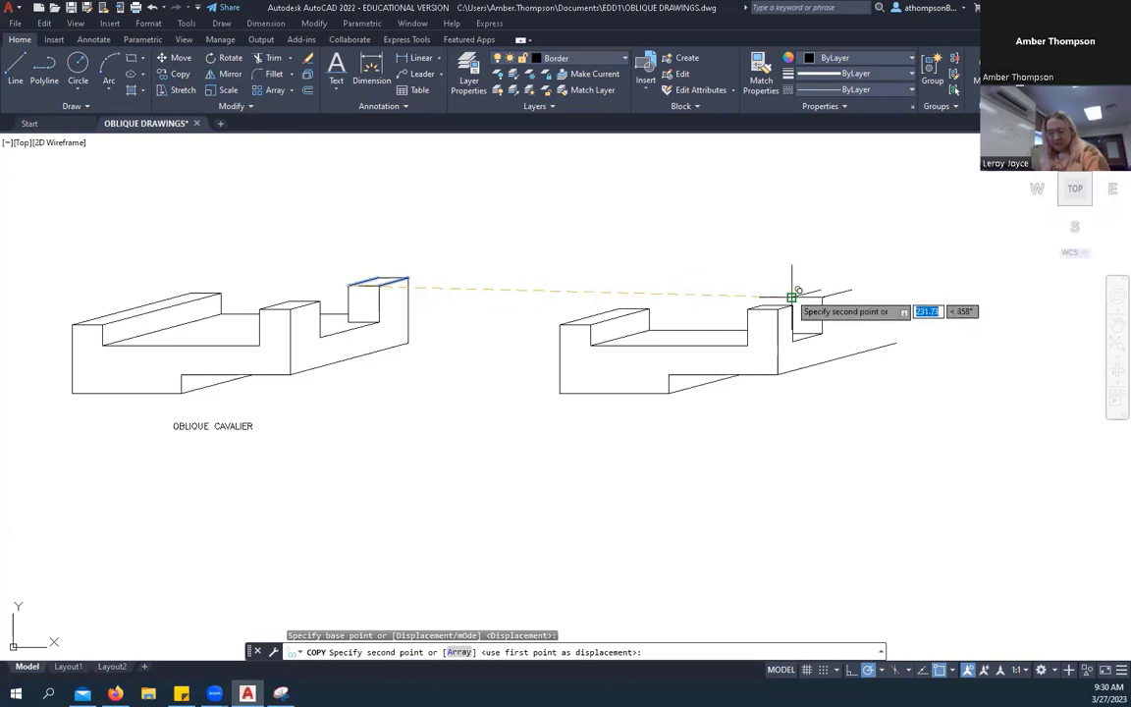
{"action": "left_click", "coordinate": [794, 302]}
{"action": "right_click", "coordinate": [798, 236]}
{"action": "left_click", "coordinate": [837, 250]}
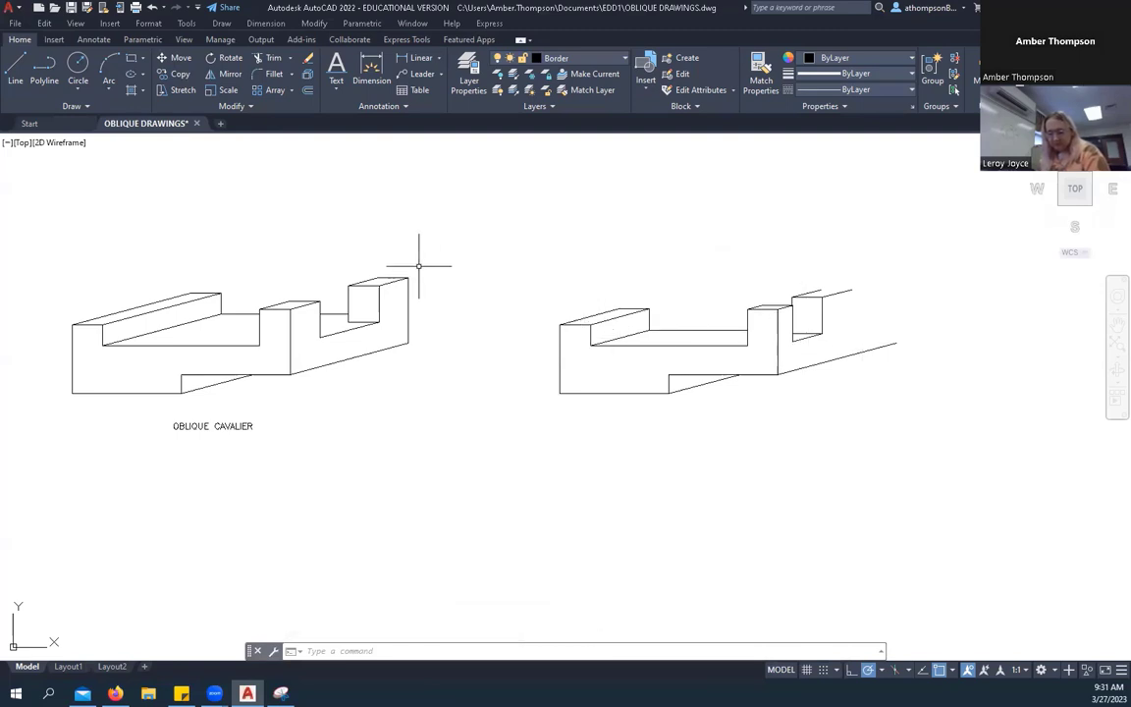
{"action": "scroll", "coordinate": [415, 262], "scroll_direction": "up", "scroll_amount": 2}
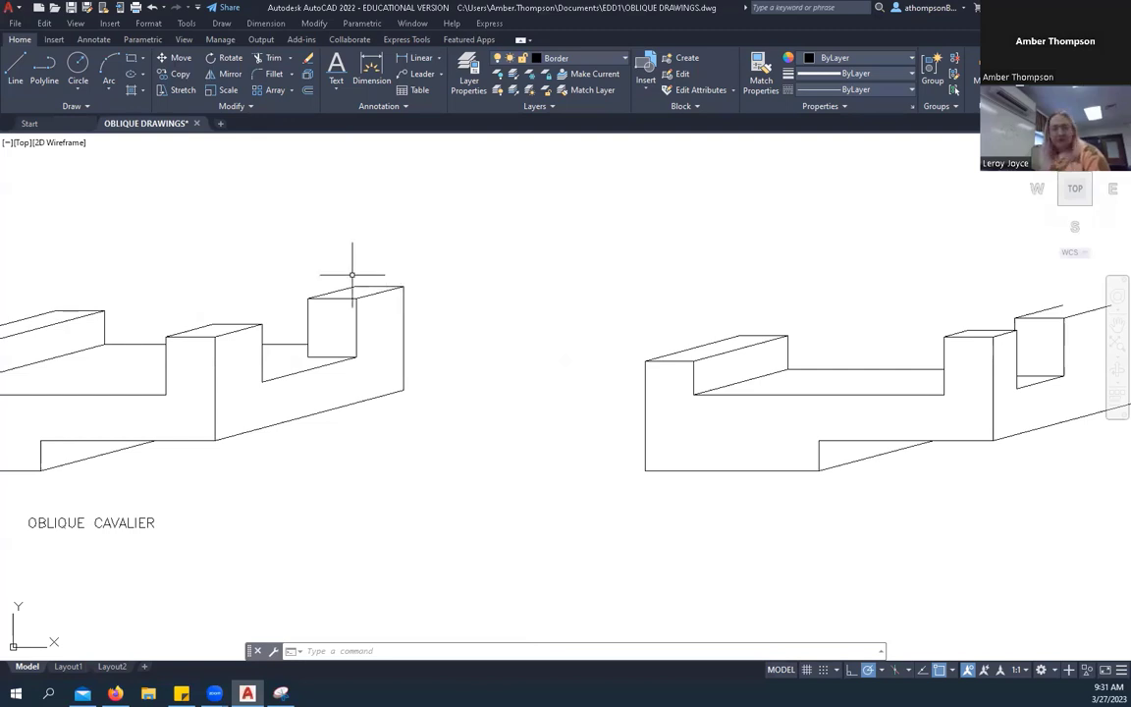
{"action": "scroll", "coordinate": [351, 248], "scroll_direction": "down", "scroll_amount": 2}
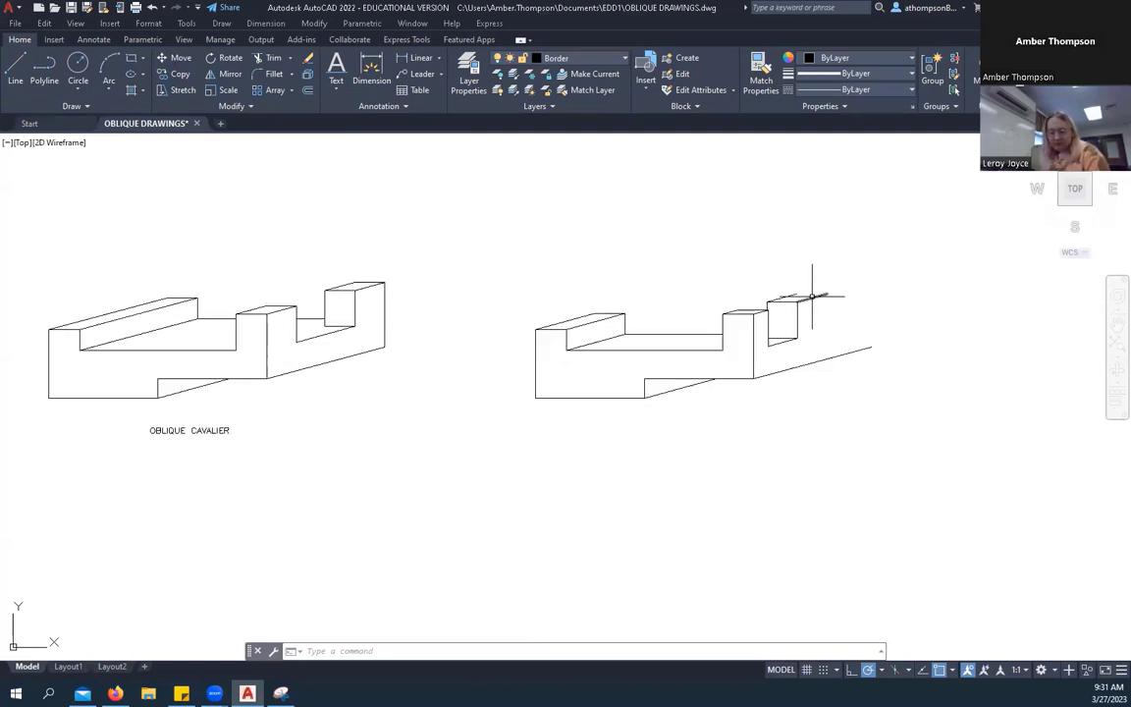
Copy the tall block's top back edge and right vertical edge to the new box corner.
{"action": "left_click", "coordinate": [367, 282]}
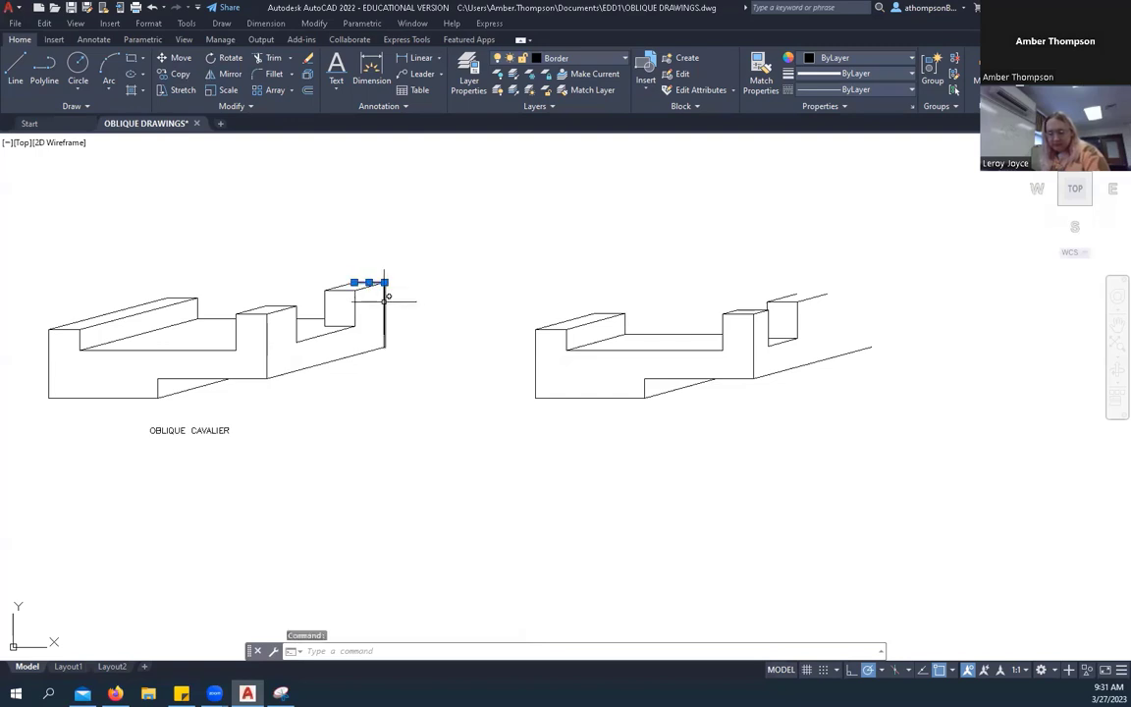
{"action": "left_click", "coordinate": [384, 329]}
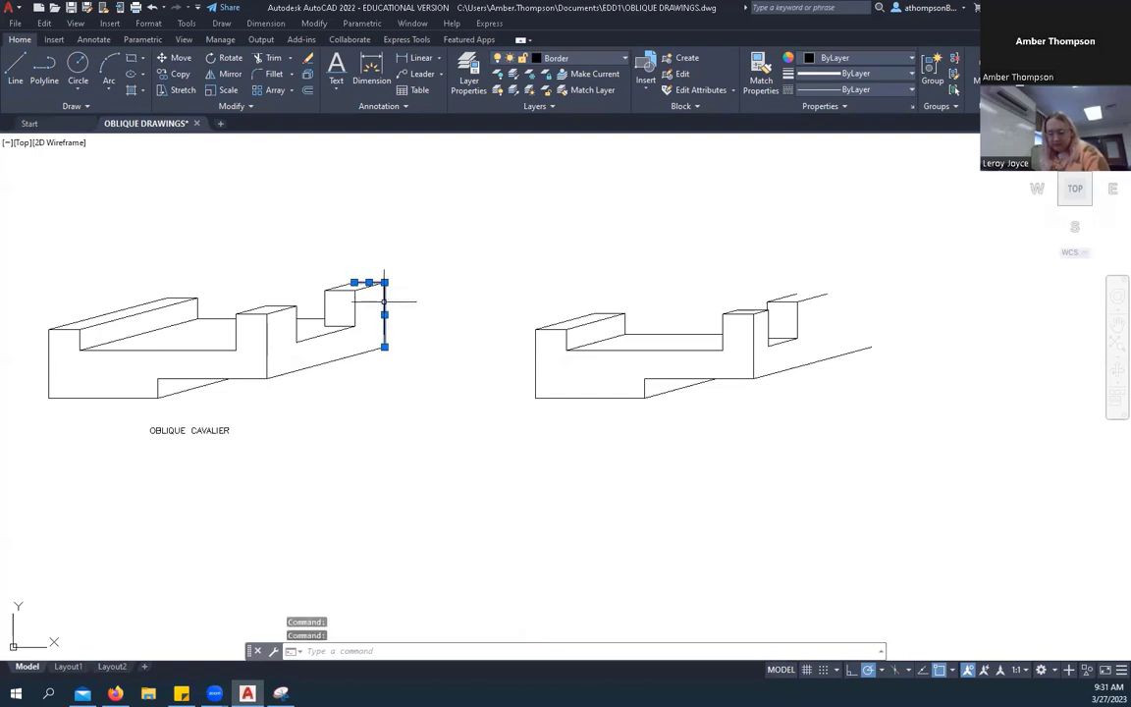
{"action": "left_click", "coordinate": [171, 78]}
{"action": "scroll", "coordinate": [341, 247], "scroll_direction": "up", "scroll_amount": 4}
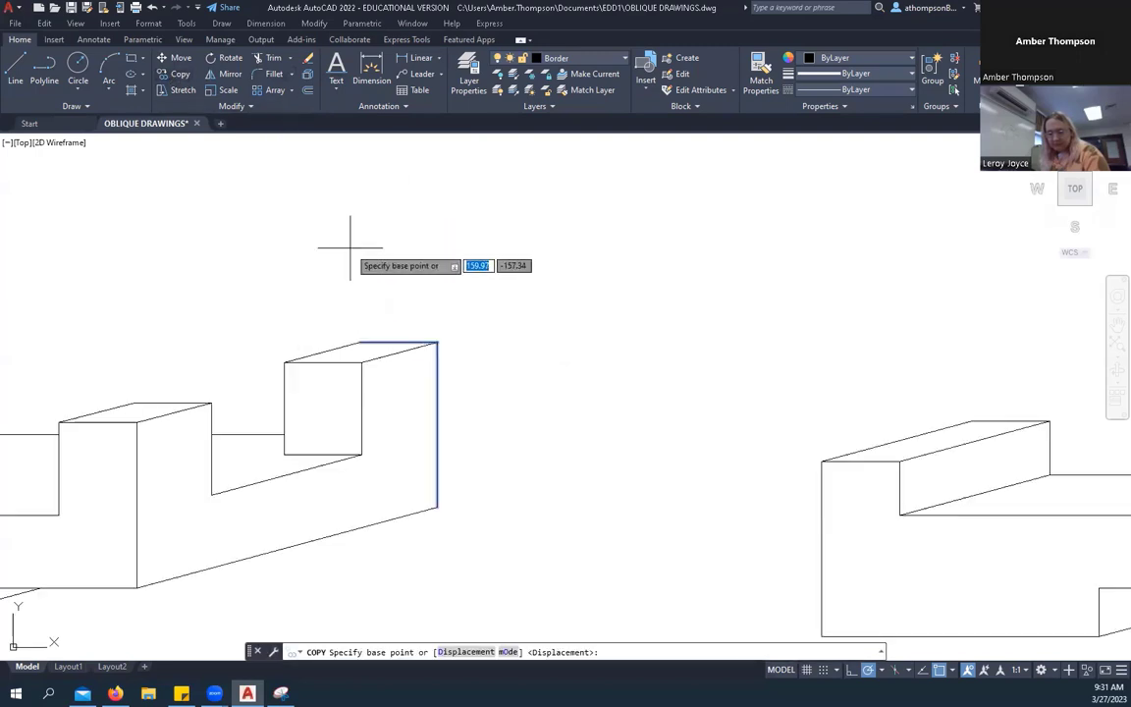
{"action": "left_click", "coordinate": [359, 343]}
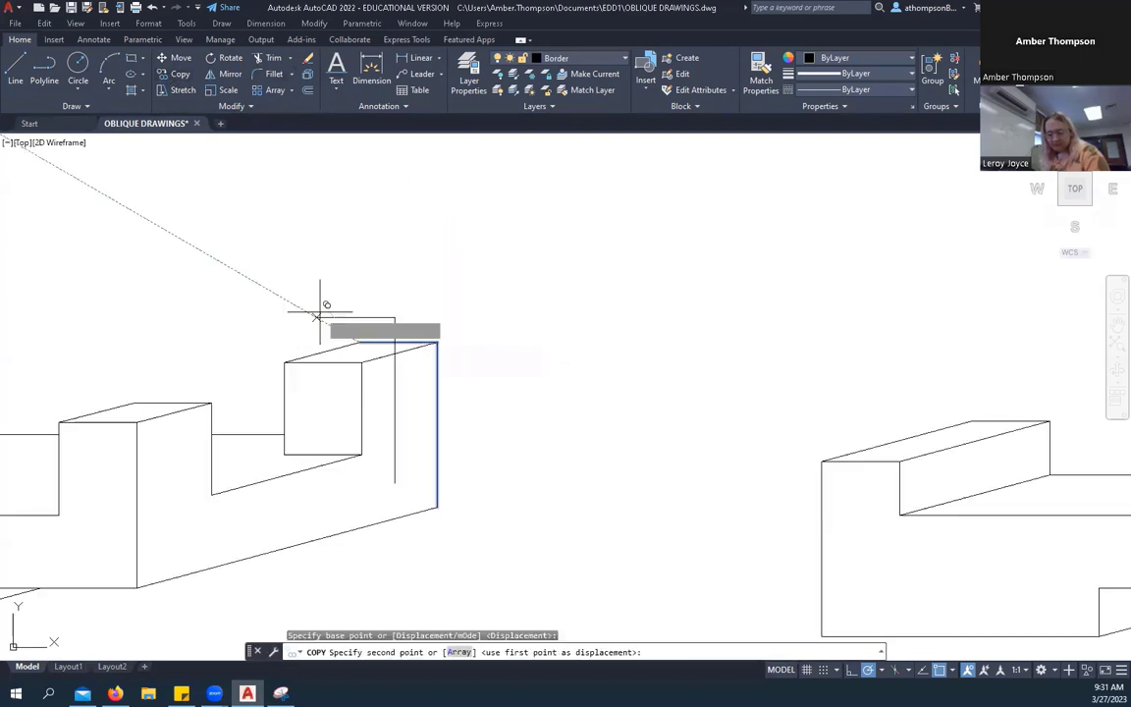
{"action": "scroll", "coordinate": [311, 304], "scroll_direction": "down", "scroll_amount": 5}
{"action": "scroll", "coordinate": [603, 327], "scroll_direction": "up", "scroll_amount": 4}
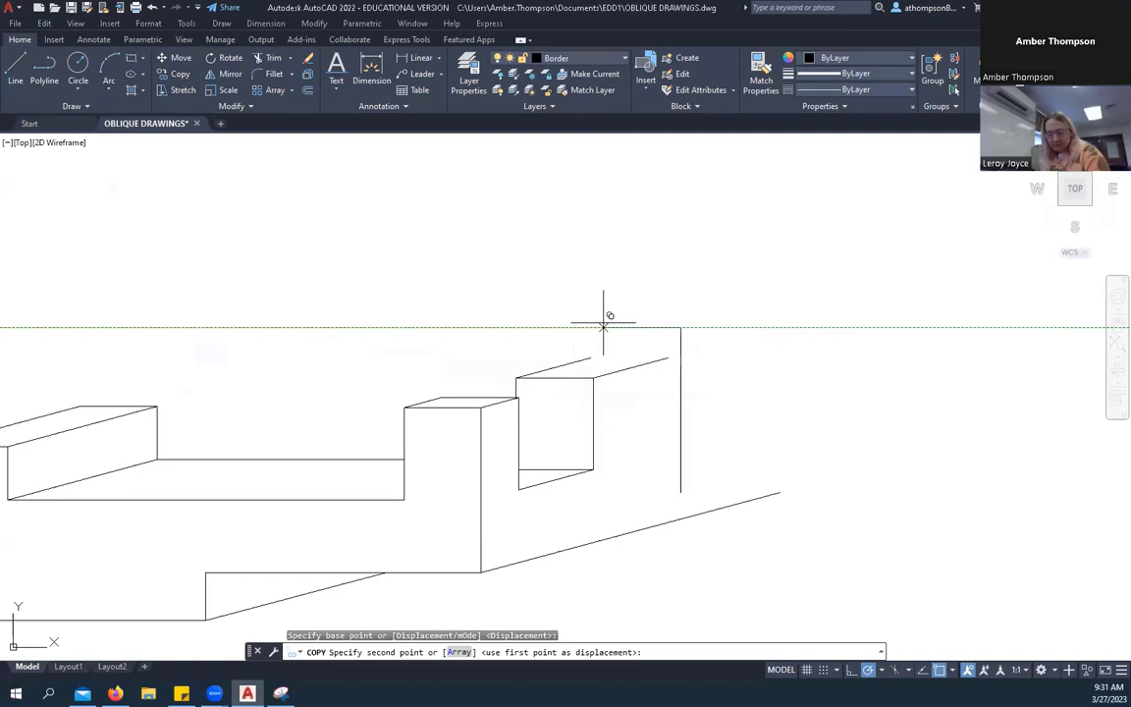
{"action": "left_click", "coordinate": [553, 369]}
{"action": "right_click", "coordinate": [631, 298]}
{"action": "left_click", "coordinate": [677, 310]}
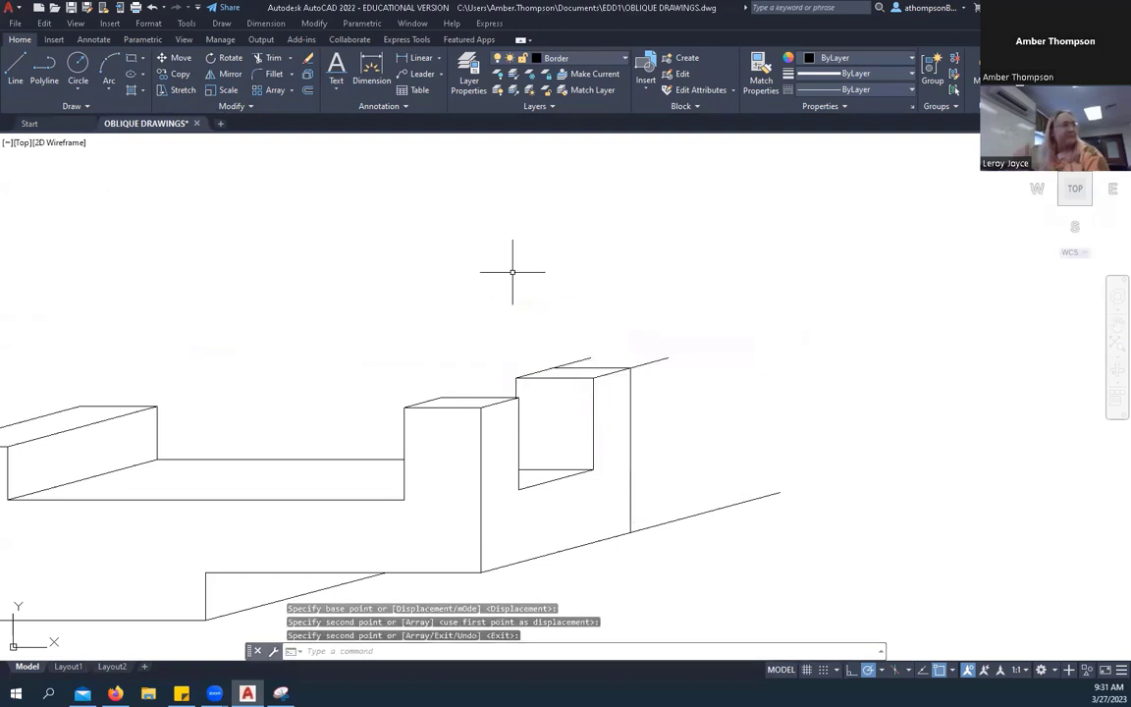
{"action": "scroll", "coordinate": [517, 328], "scroll_direction": "down", "scroll_amount": 2}
{"action": "scroll", "coordinate": [524, 332], "scroll_direction": "down", "scroll_amount": 2}
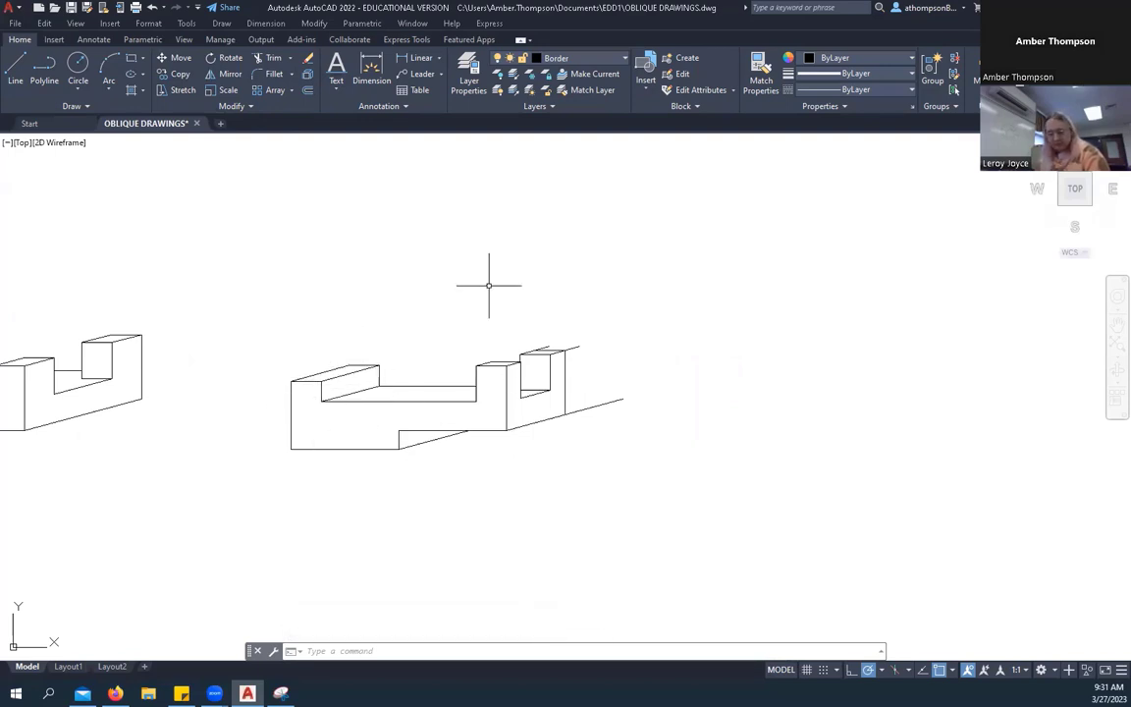
Trim off the edge sticking out past the box.
{"action": "left_click", "coordinate": [265, 59]}
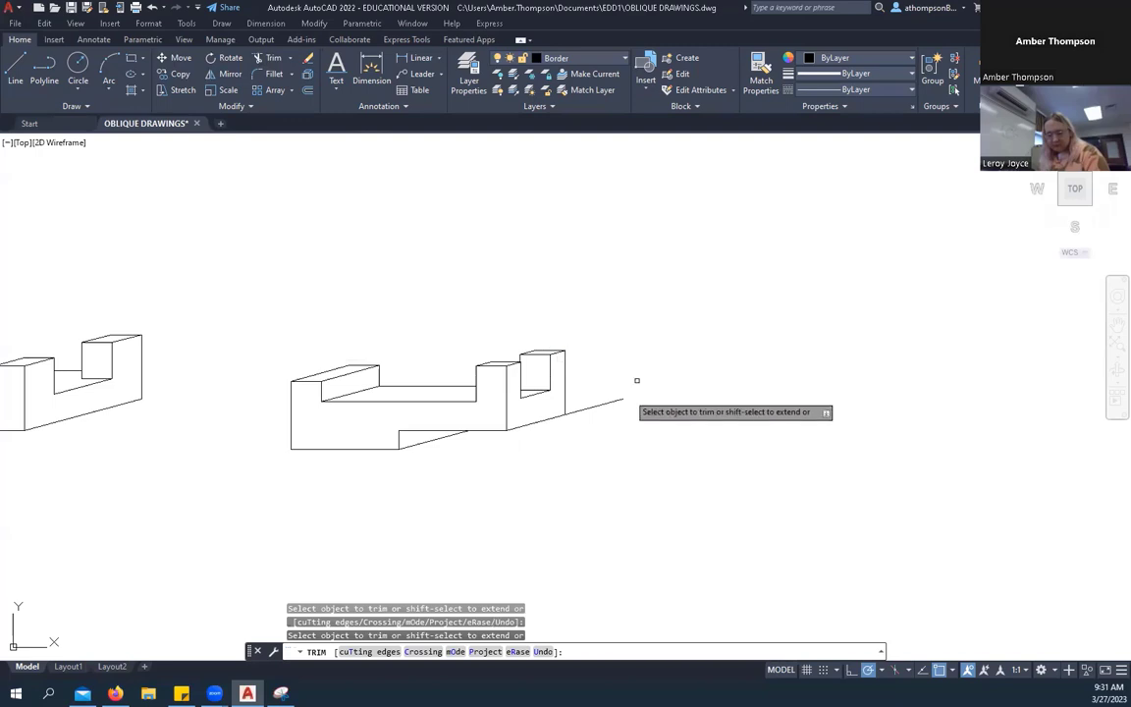
{"action": "left_click", "coordinate": [603, 401]}
{"action": "right_click", "coordinate": [636, 316]}
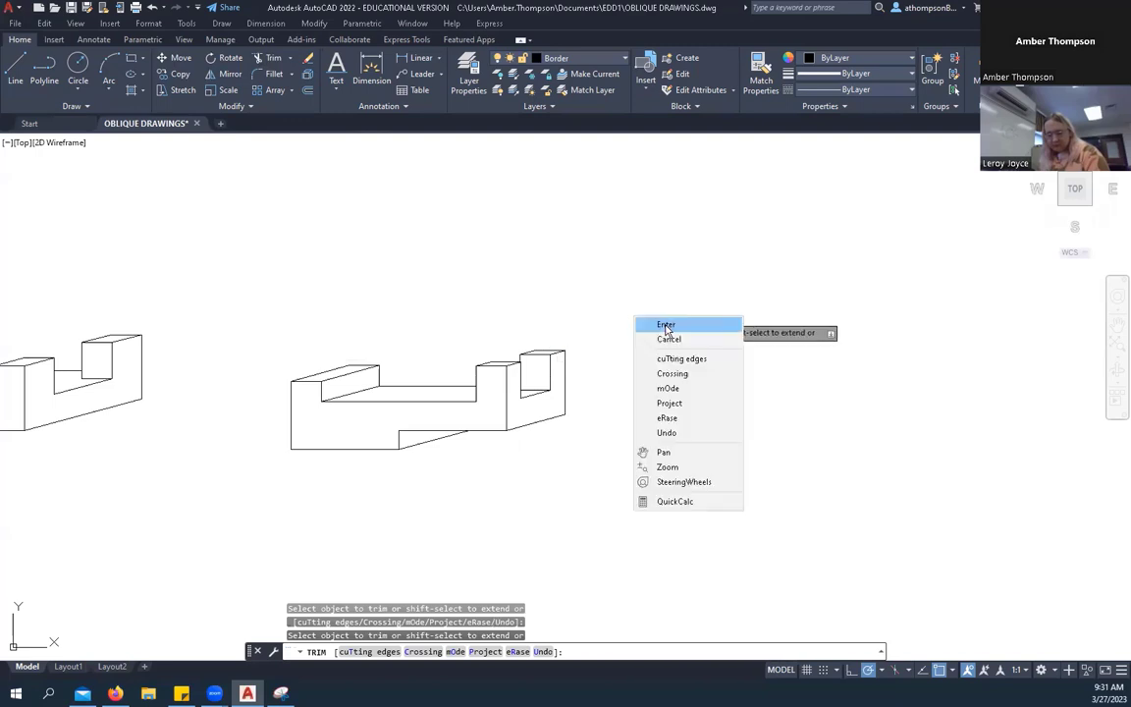
{"action": "left_click", "coordinate": [660, 324]}
{"action": "scroll", "coordinate": [748, 293], "scroll_direction": "down", "scroll_amount": 4}
{"action": "scroll", "coordinate": [492, 319], "scroll_direction": "up", "scroll_amount": 2}
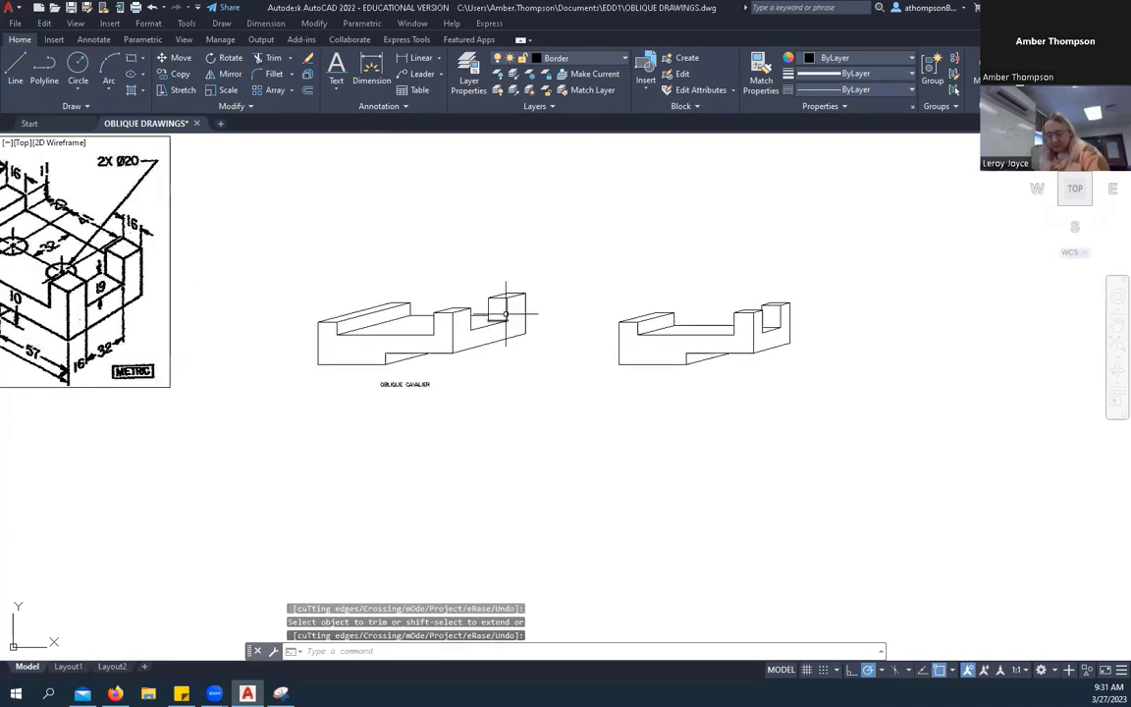
{"action": "scroll", "coordinate": [578, 289], "scroll_direction": "up", "scroll_amount": 2}
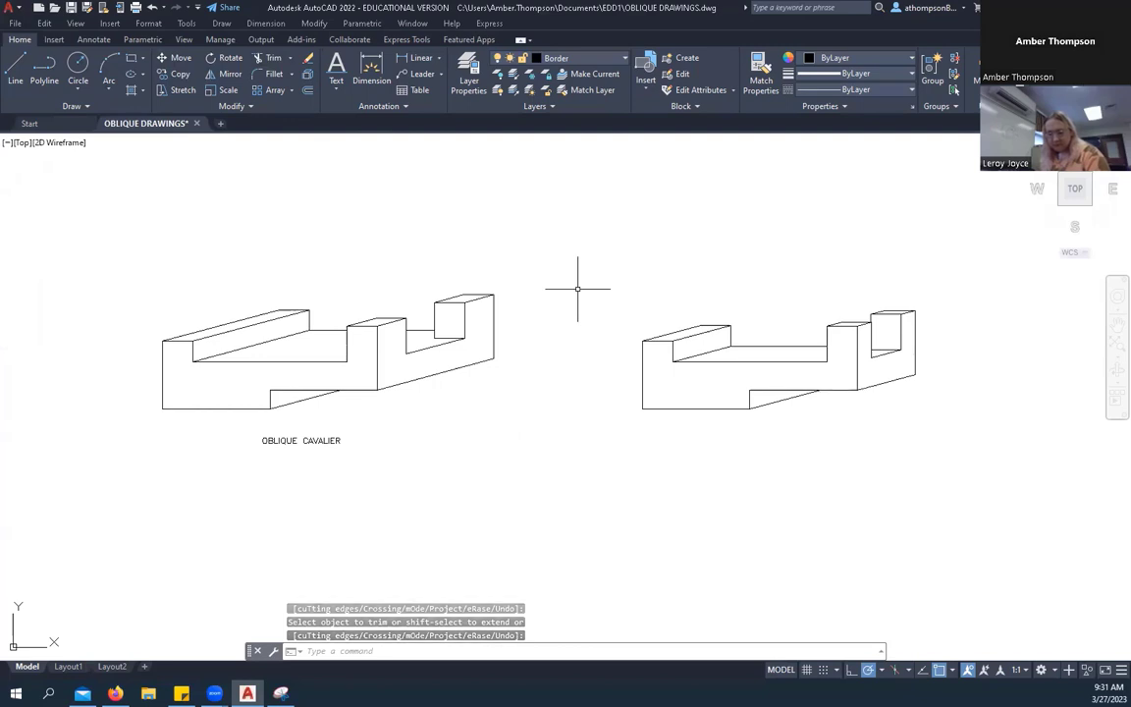
Copy the OBLIQUE CABINET label under the lower-right drawing.
{"action": "scroll", "coordinate": [476, 346], "scroll_direction": "down", "scroll_amount": 2}
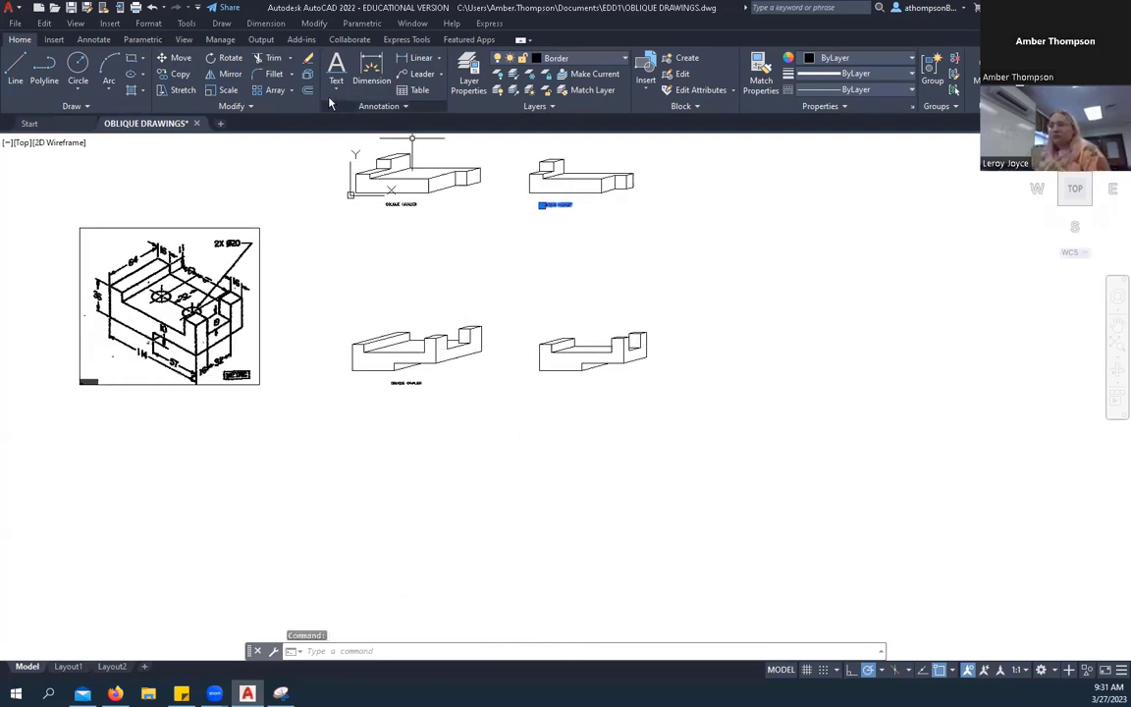
{"action": "left_click", "coordinate": [179, 73]}
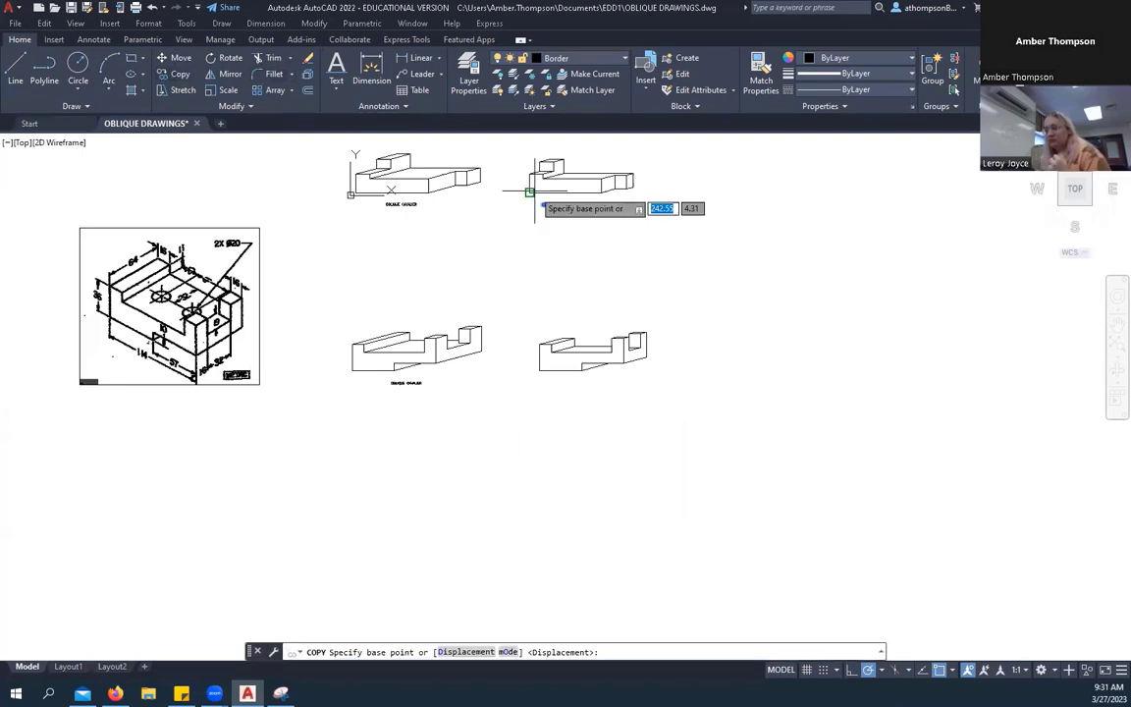
{"action": "left_click", "coordinate": [558, 207]}
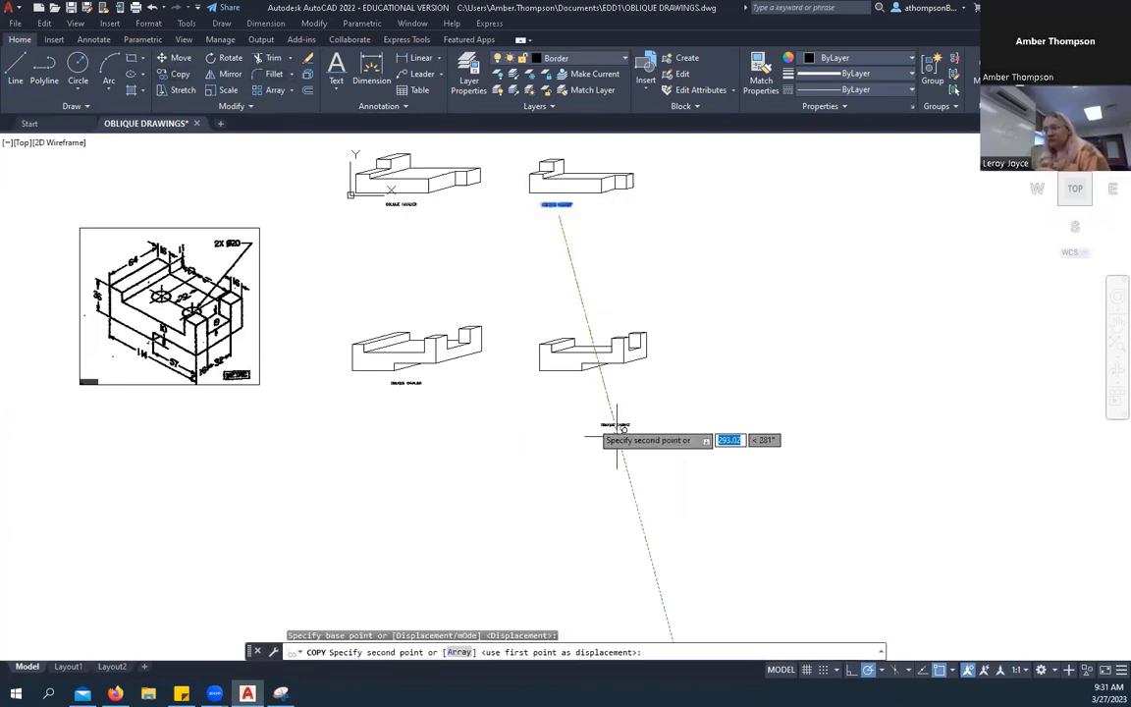
{"action": "left_click", "coordinate": [579, 385]}
{"action": "right_click", "coordinate": [767, 304]}
{"action": "left_click", "coordinate": [851, 314]}
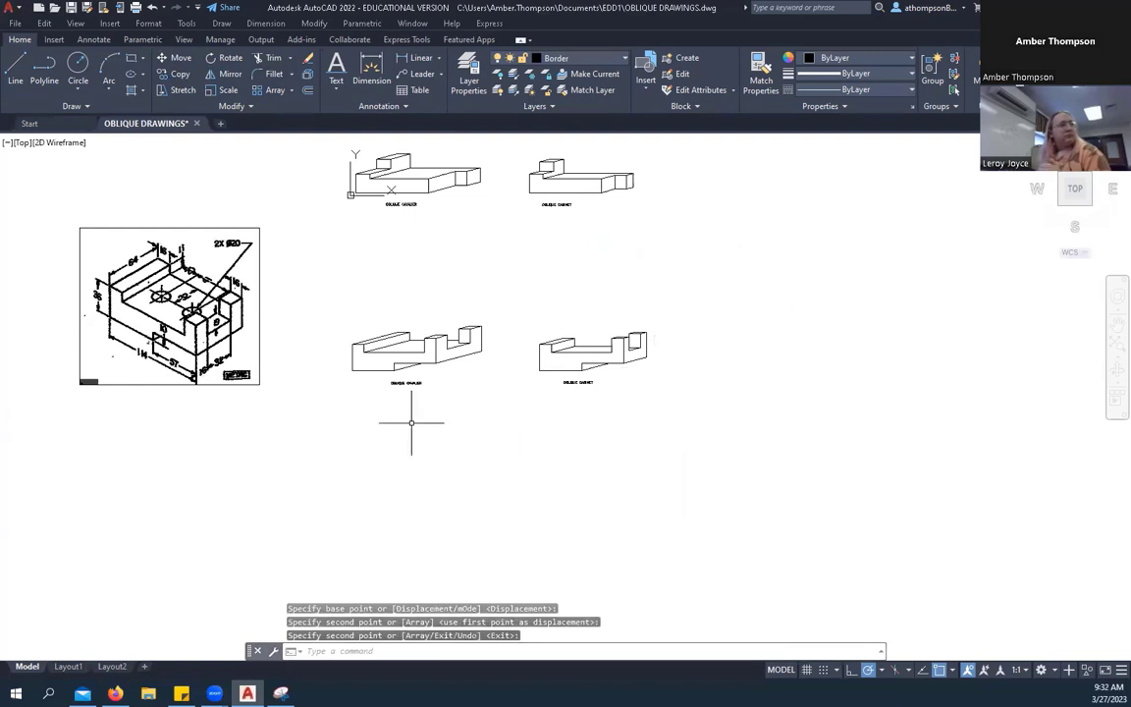
Move both lower drawings and their labels up to sit just below the top pair.
{"action": "scroll", "coordinate": [407, 411], "scroll_direction": "down", "scroll_amount": 2}
{"action": "scroll", "coordinate": [360, 350], "scroll_direction": "up", "scroll_amount": 2}
{"action": "left_click", "coordinate": [359, 329]}
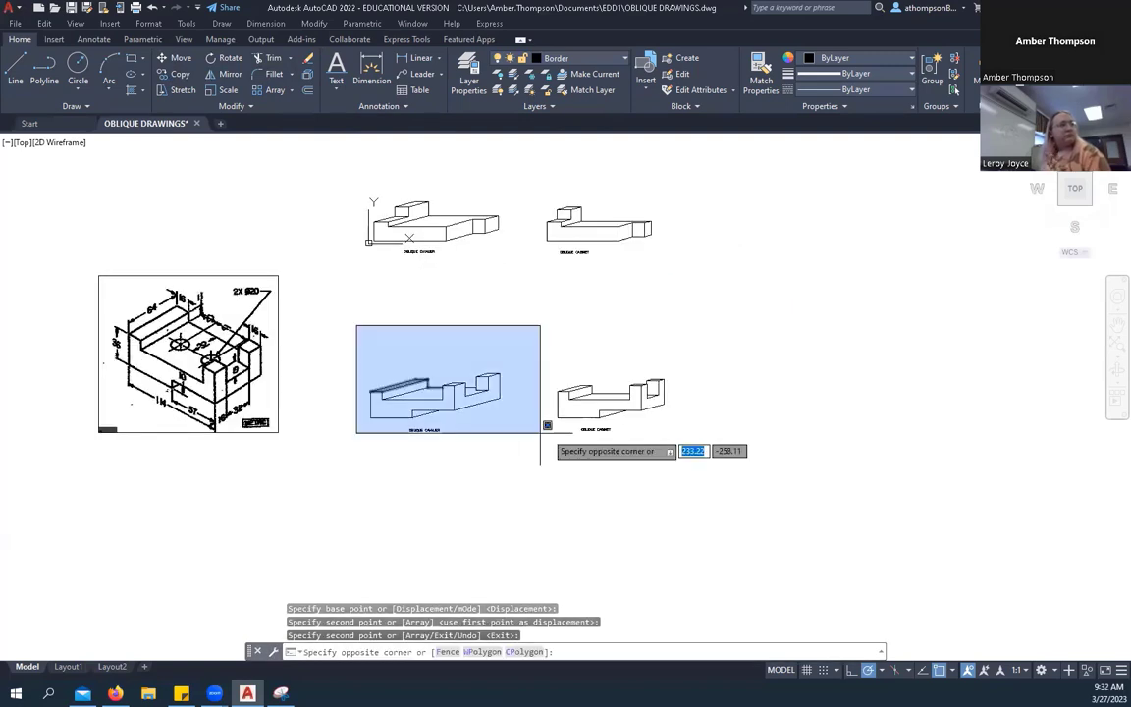
{"action": "left_click", "coordinate": [695, 463]}
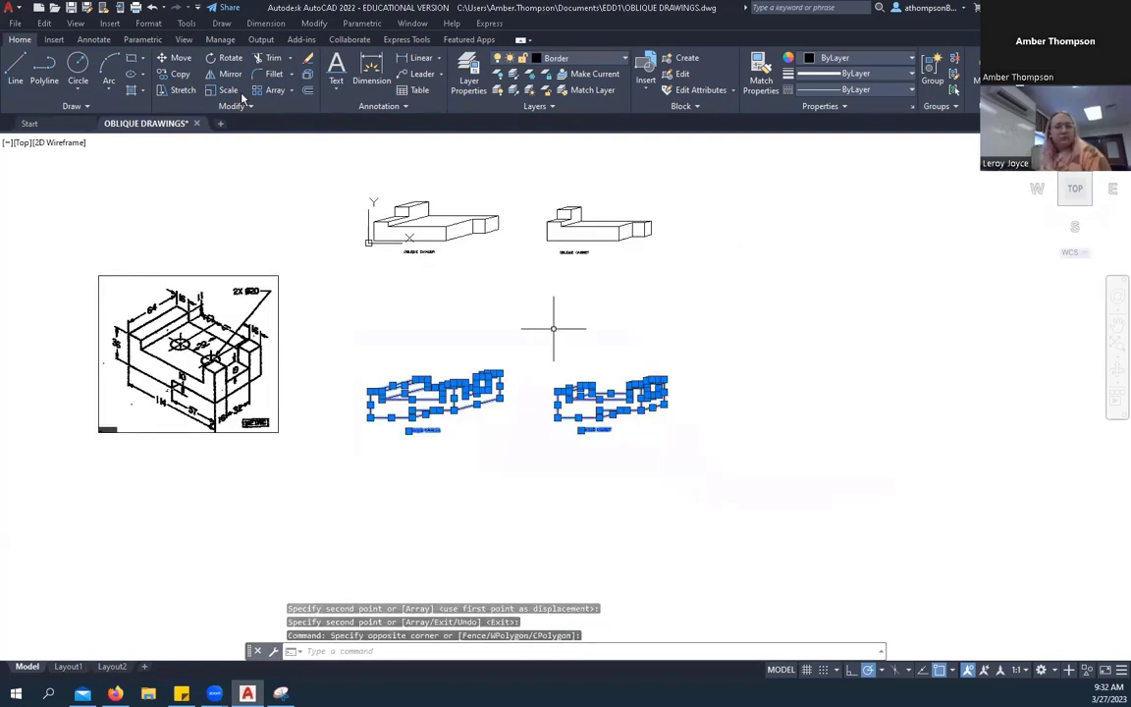
{"action": "left_click", "coordinate": [165, 57]}
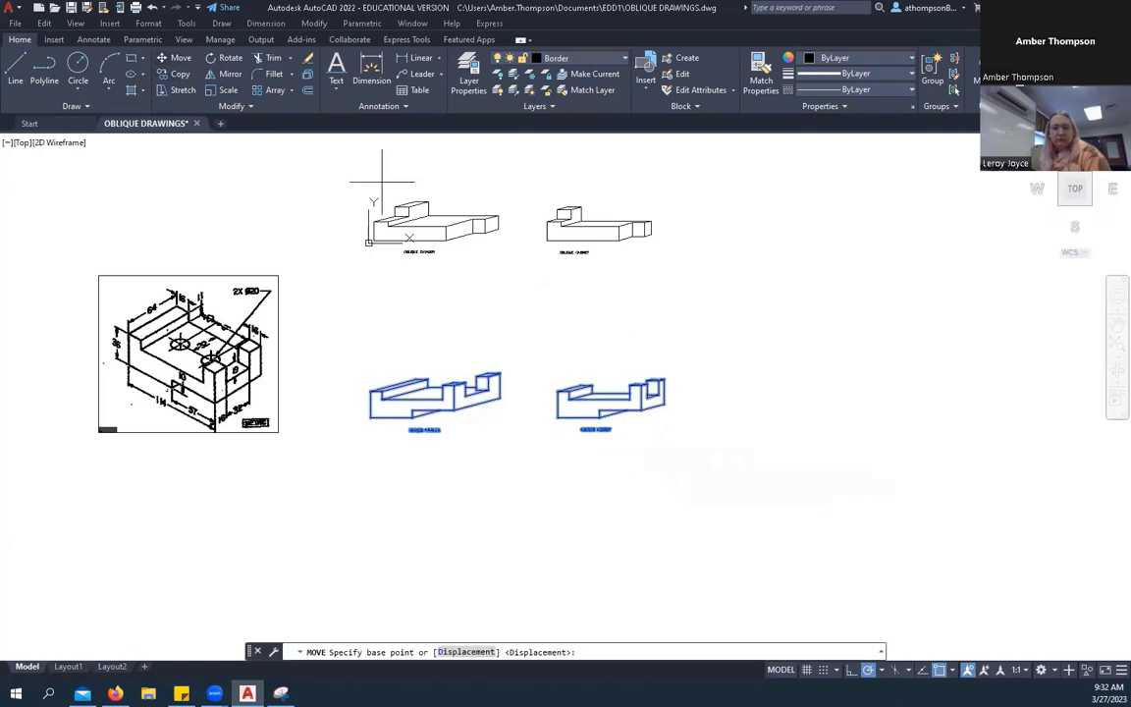
{"action": "left_click", "coordinate": [528, 365]}
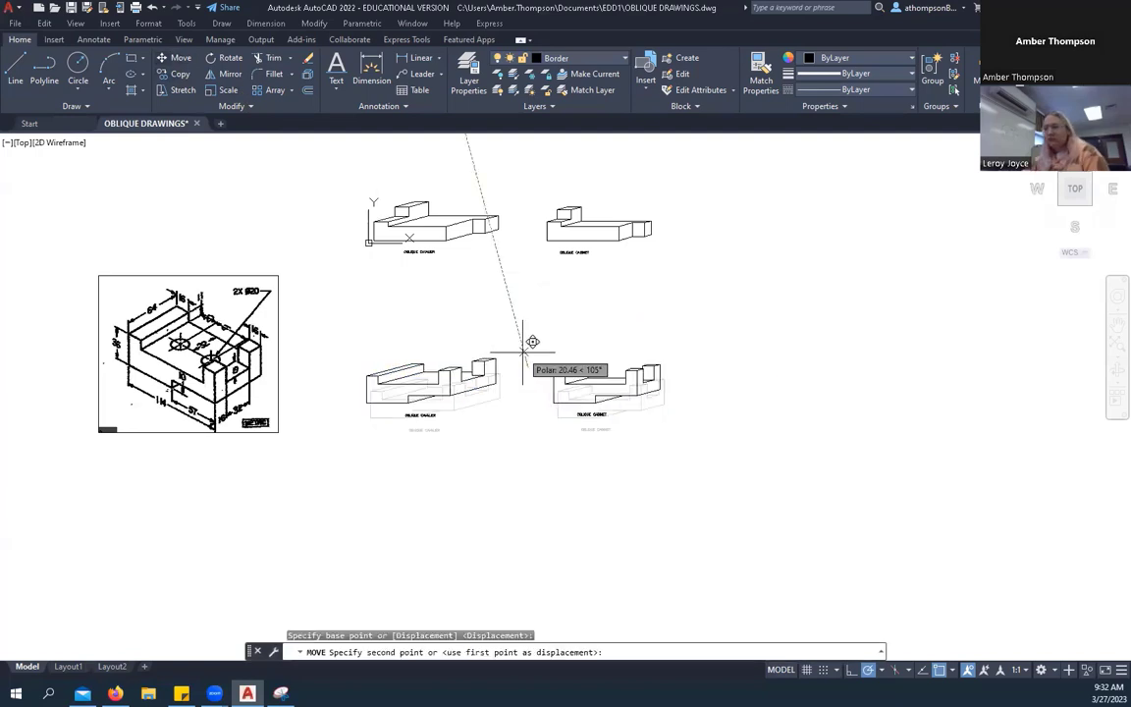
{"action": "left_click", "coordinate": [527, 263]}
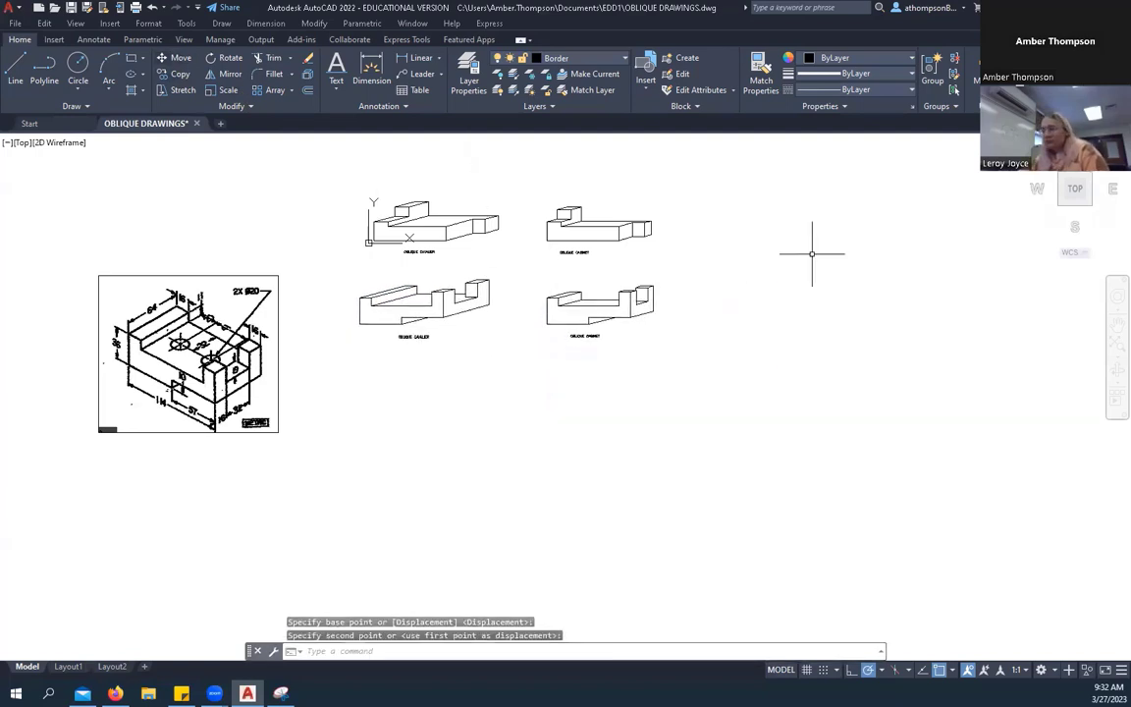
{"action": "scroll", "coordinate": [481, 263], "scroll_direction": "up", "scroll_amount": 2}
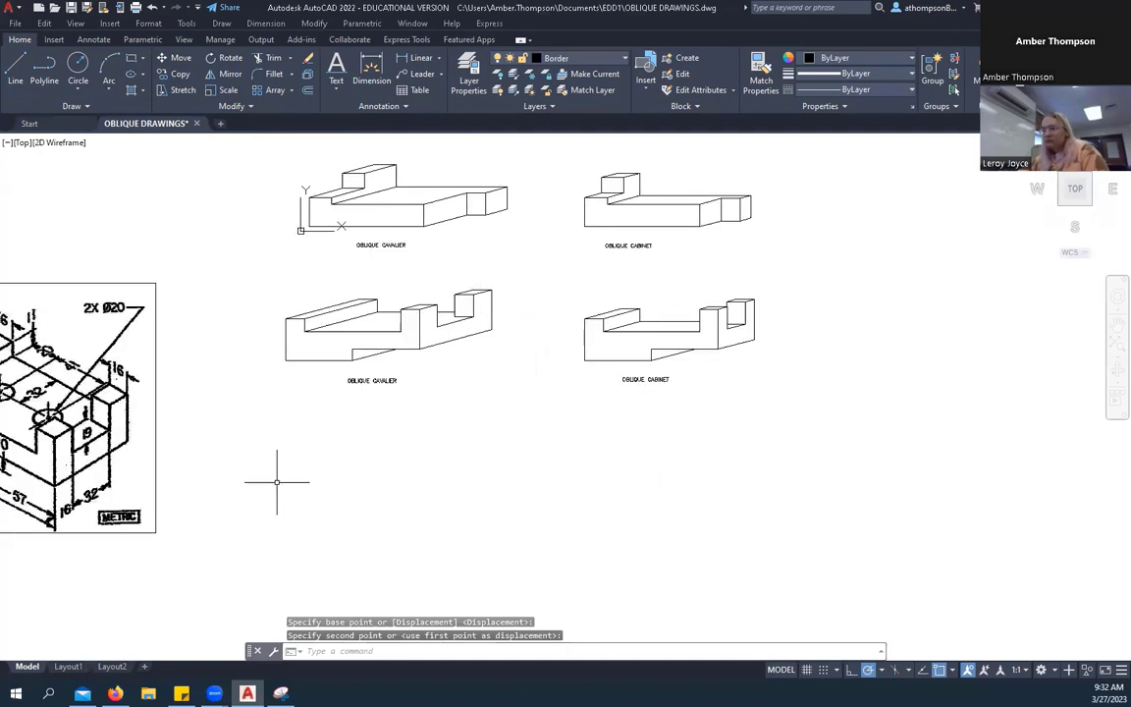
Switch to the Layout1 sheet, activate its viewport and zoom to fit all drawings.
{"action": "left_click", "coordinate": [68, 666]}
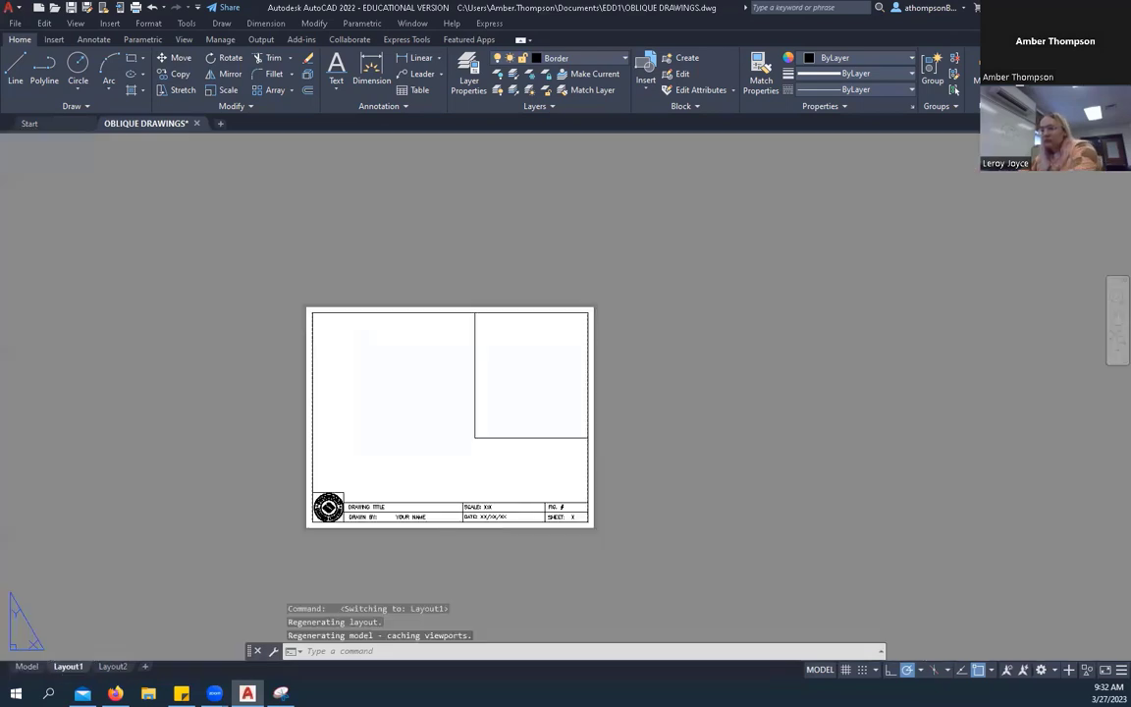
{"action": "double_click", "coordinate": [409, 386]}
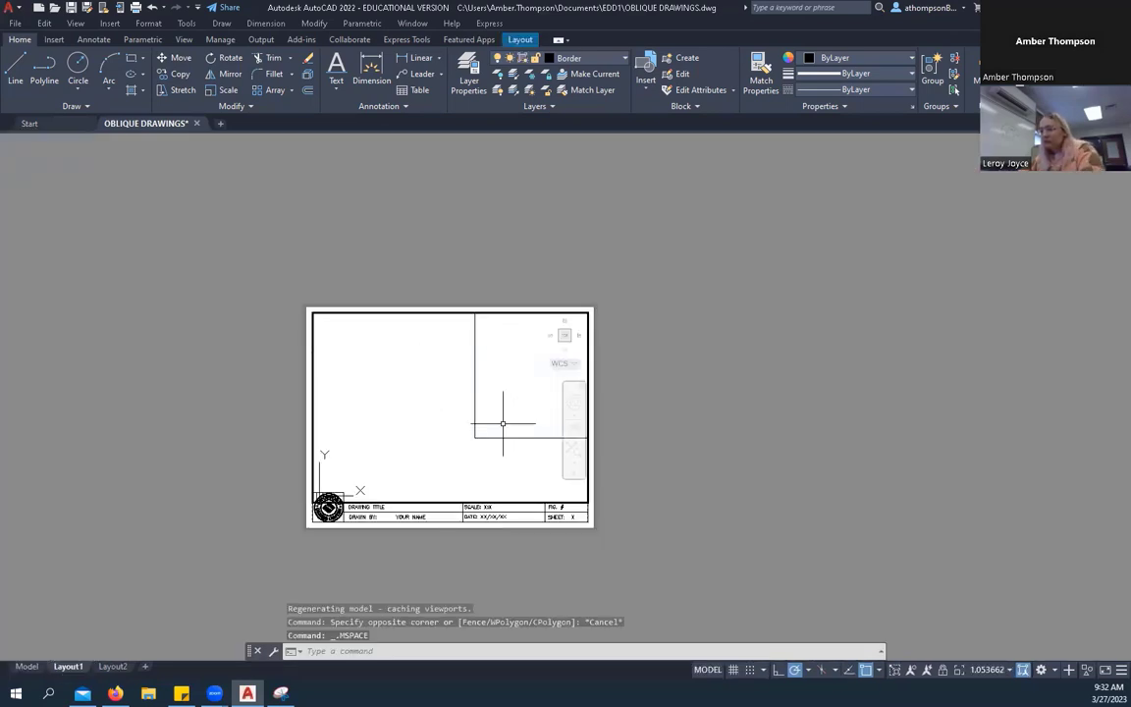
{"action": "left_click", "coordinate": [570, 447]}
{"action": "scroll", "coordinate": [377, 424], "scroll_direction": "down", "scroll_amount": 2}
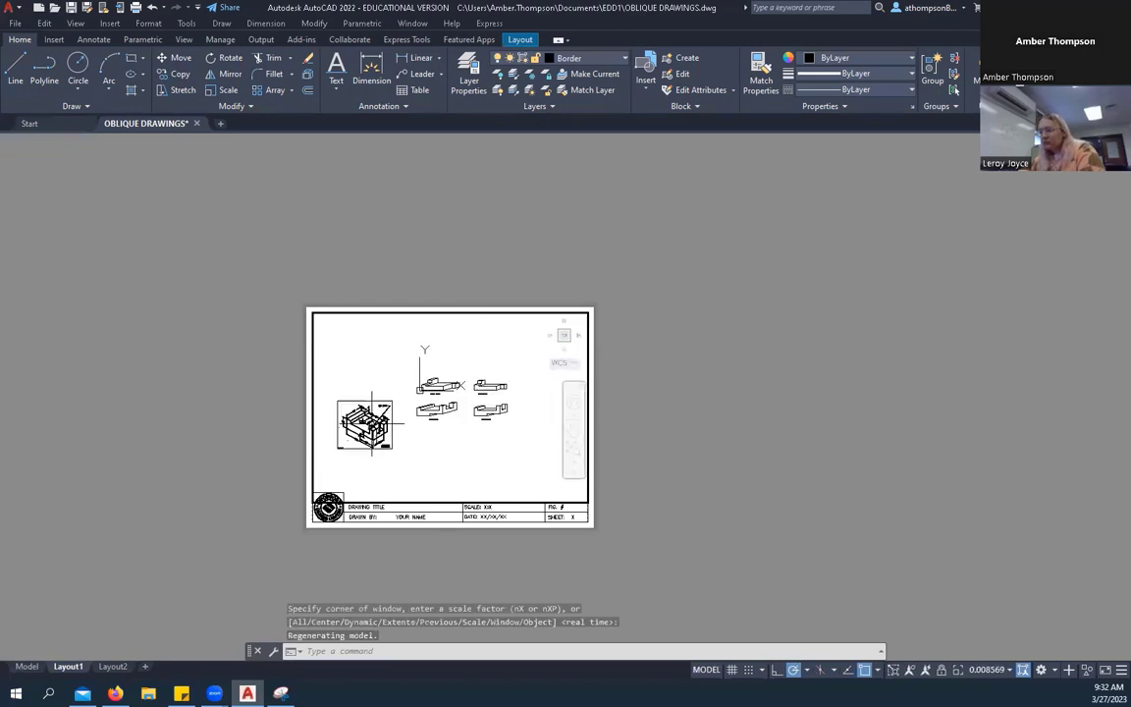
{"action": "scroll", "coordinate": [463, 393], "scroll_direction": "up", "scroll_amount": 4}
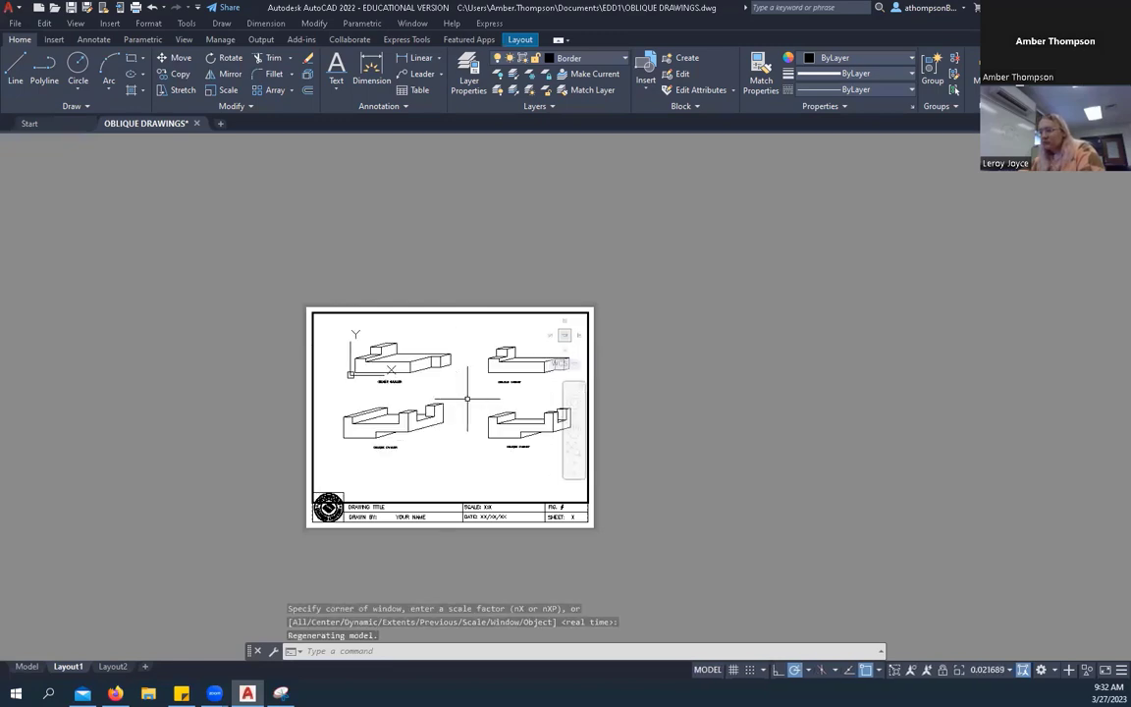
Pan the viewport until the four oblique drawings sit centred inside the title-block border.
{"action": "mouse_move", "coordinate": [470, 388]}
{"action": "middle_mouse_down"}
{"action": "mouse_move", "coordinate": [455, 399]}
{"action": "mouse_move", "coordinate": [457, 369]}
{"action": "middle_mouse_up"}
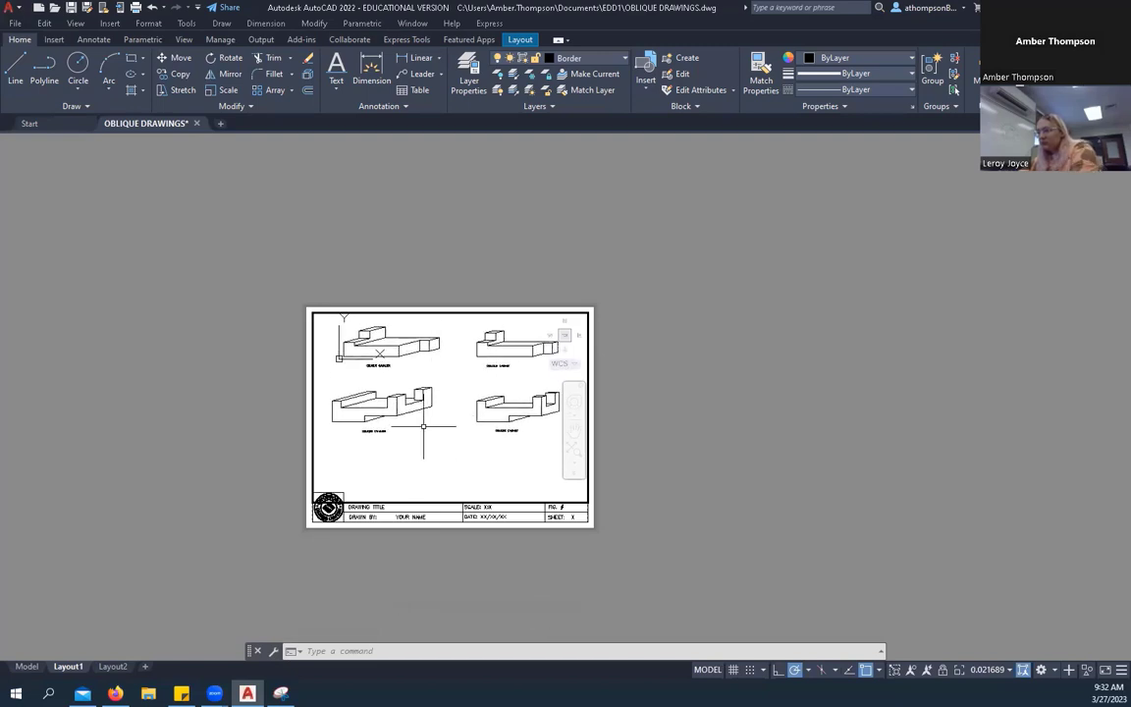
{"action": "middle_click_drag", "start_coordinate": [426, 386], "coordinate": [435, 401], "text": "shift"}
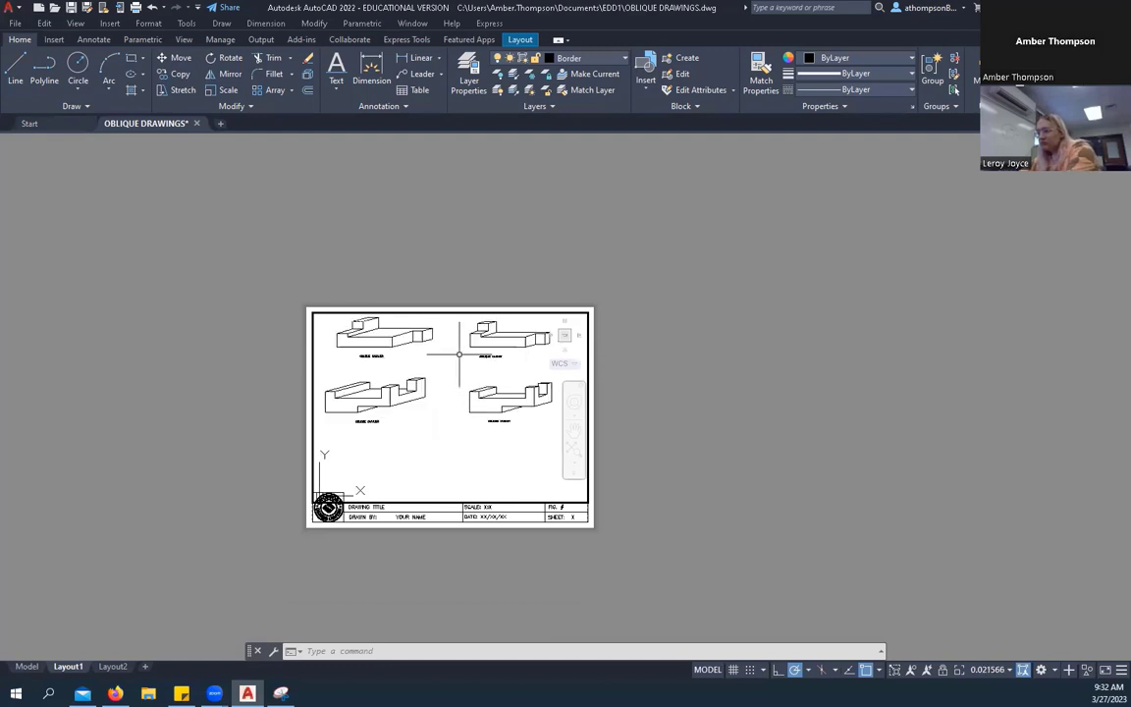
{"action": "middle_click_drag", "start_coordinate": [438, 357], "coordinate": [448, 365]}
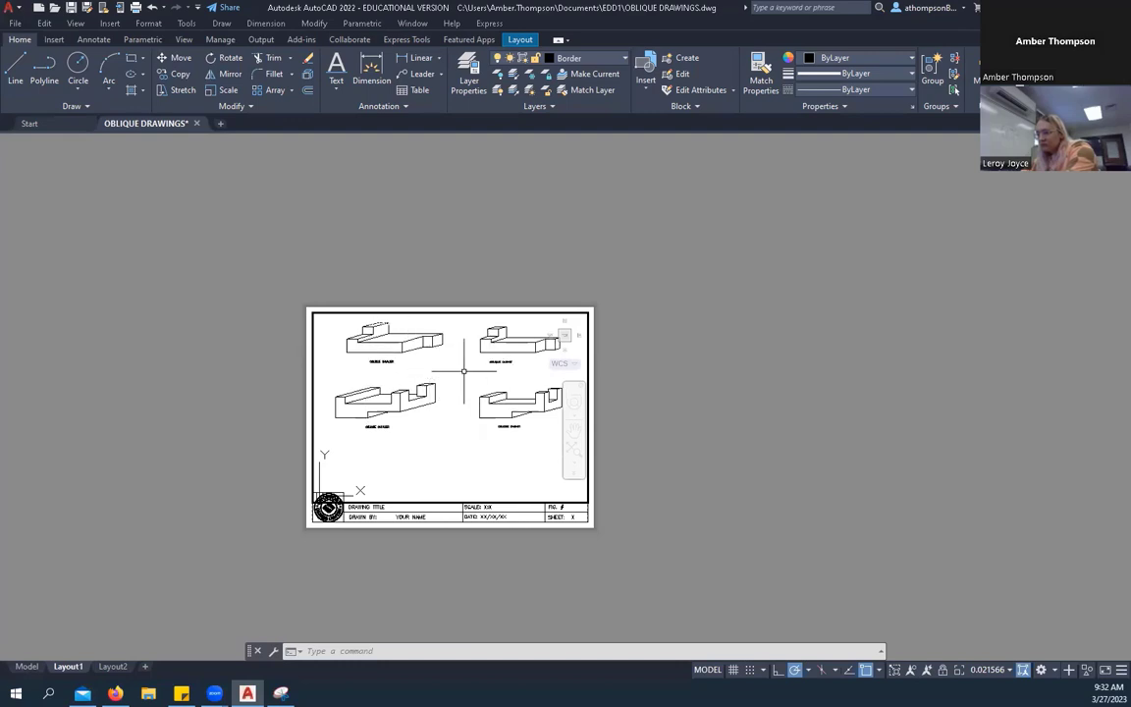
{"action": "mouse_move", "coordinate": [361, 412]}
{"action": "middle_mouse_down"}
{"action": "mouse_move", "coordinate": [454, 416]}
{"action": "mouse_move", "coordinate": [420, 404]}
{"action": "middle_mouse_up"}
{"action": "scroll", "coordinate": [419, 400], "scroll_direction": "up", "scroll_amount": 2}
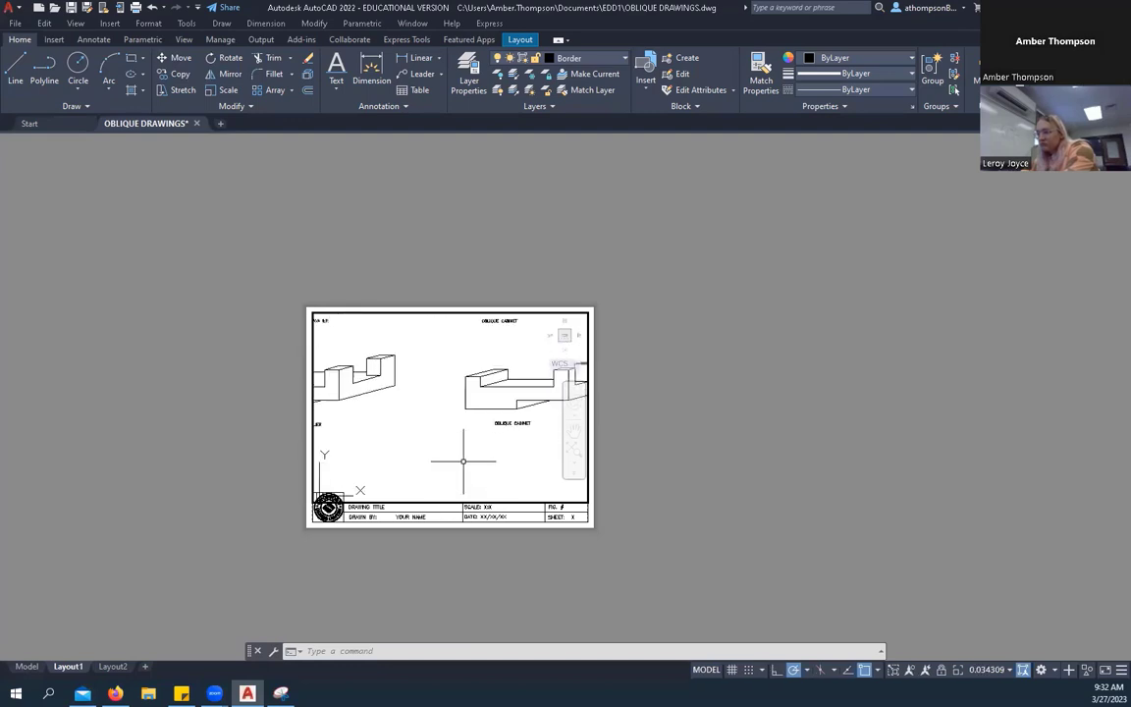
{"action": "scroll", "coordinate": [434, 379], "scroll_direction": "down", "scroll_amount": 2}
{"action": "scroll", "coordinate": [319, 336], "scroll_direction": "up", "scroll_amount": 1}
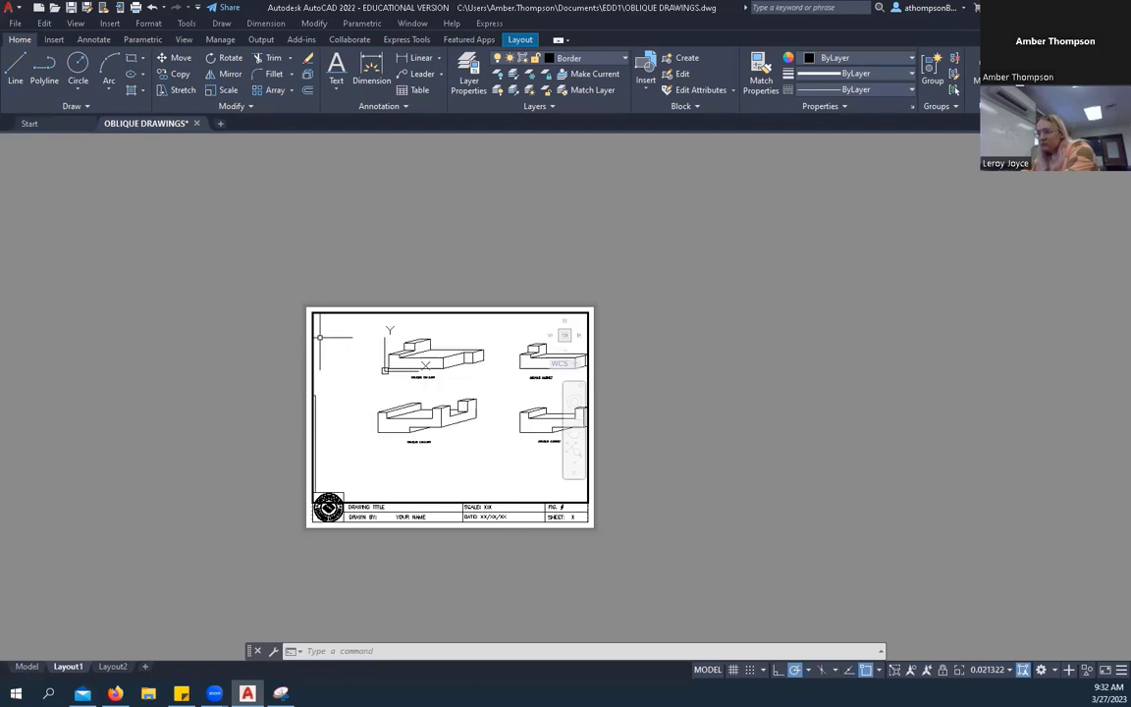
{"action": "middle_click_drag", "start_coordinate": [489, 381], "coordinate": [444, 359]}
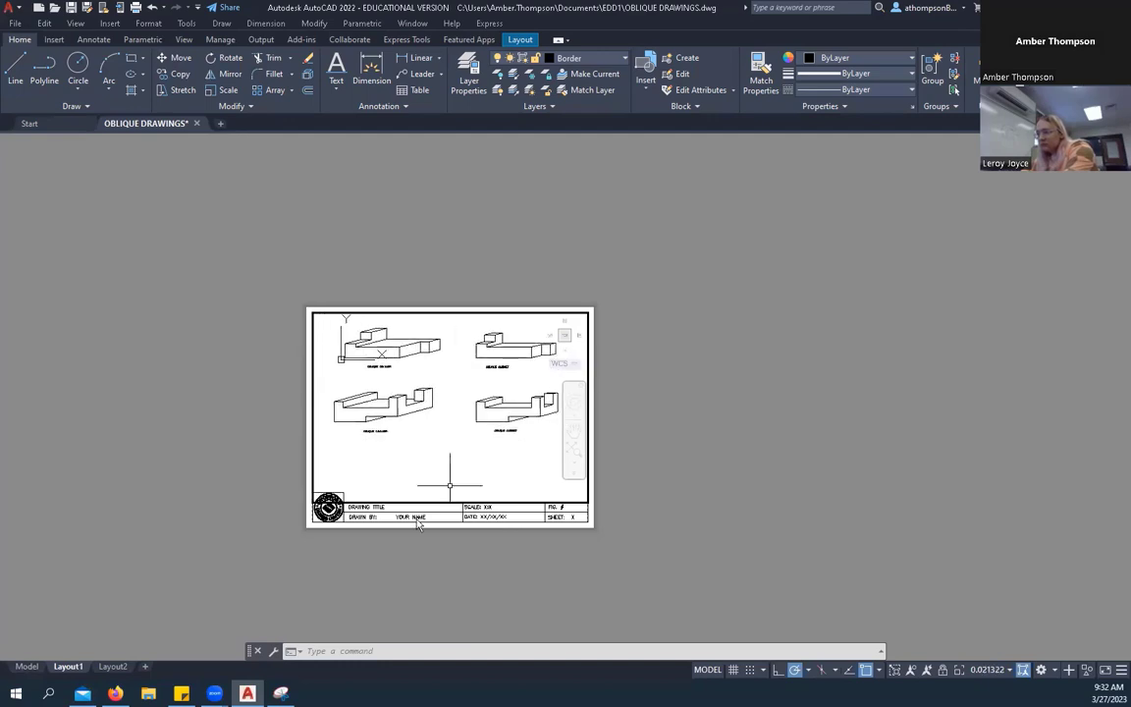